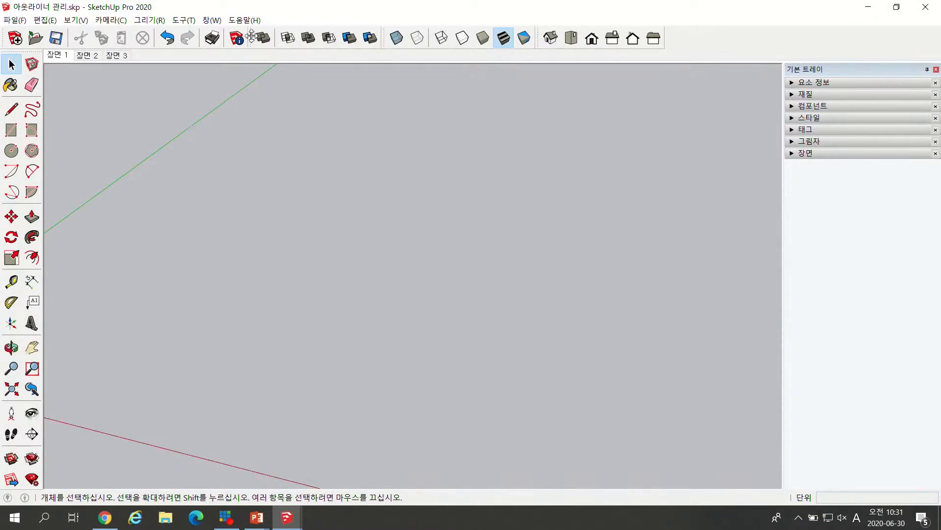
Add the Outliner (아웃라이너) to the default tray.
{"action": "left_click", "coordinate": [215, 21]}
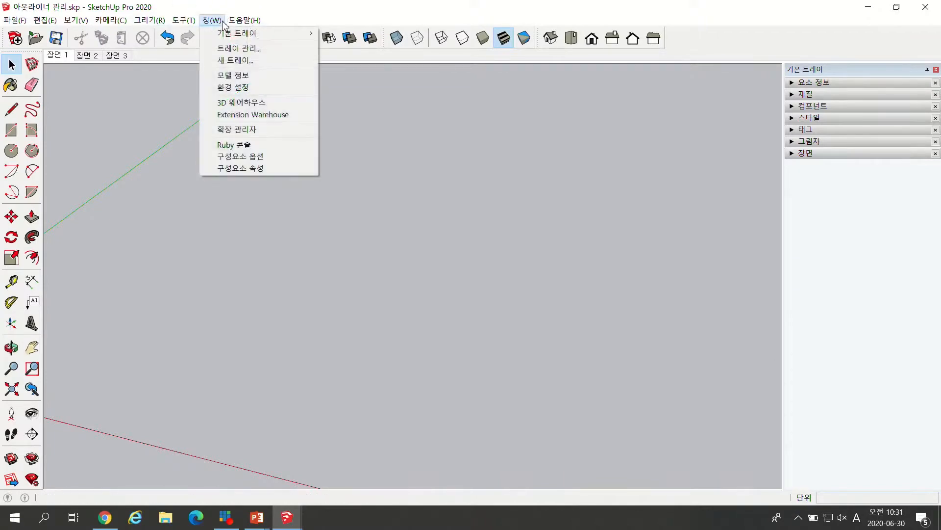
{"action": "mouse_move", "coordinate": [228, 37]}
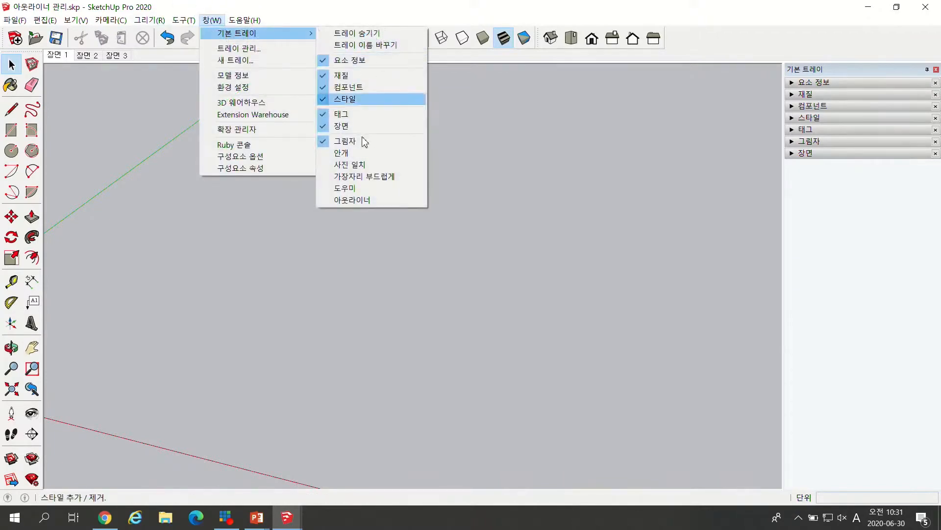
{"action": "left_click", "coordinate": [354, 200]}
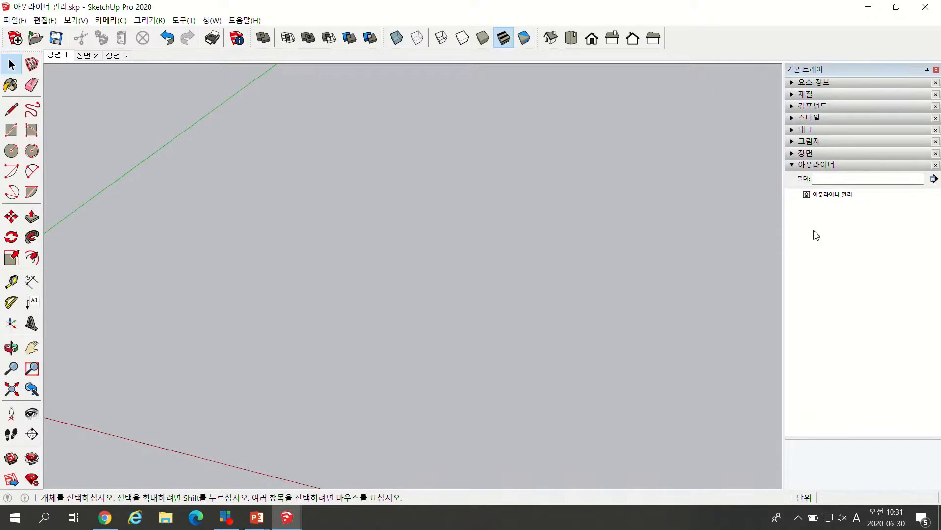
Draw a short single line parallel to the red axis in the empty area between the red and green axes.
{"action": "left_click", "coordinate": [11, 109]}
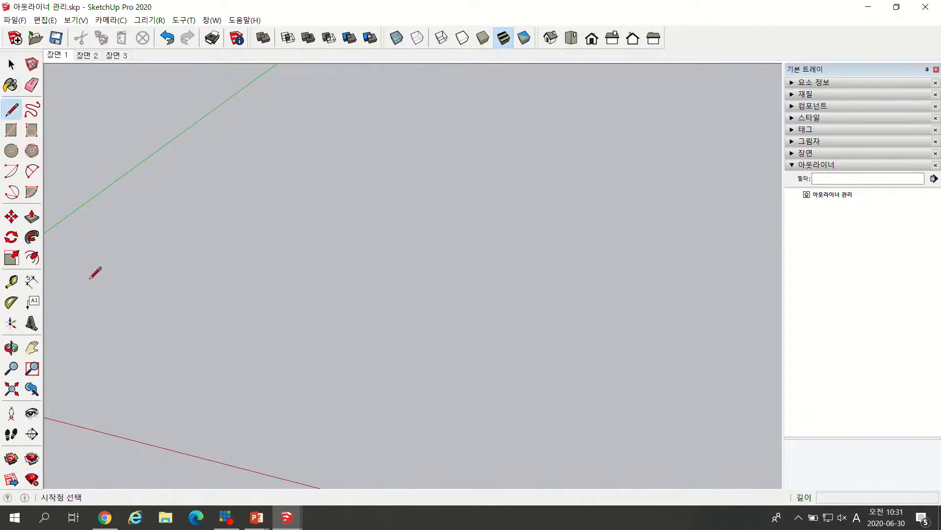
{"action": "left_click", "coordinate": [126, 347]}
{"action": "left_click", "coordinate": [190, 364]}
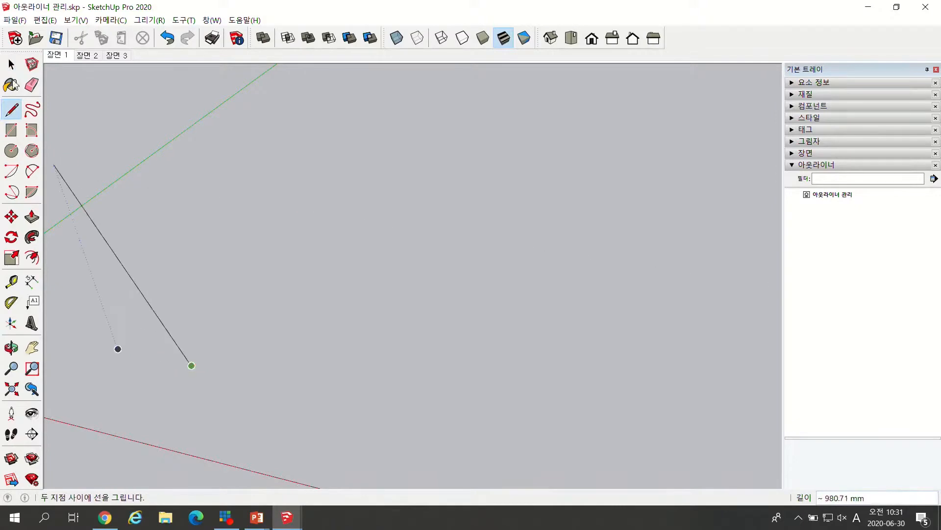
{"action": "left_click", "coordinate": [13, 68]}
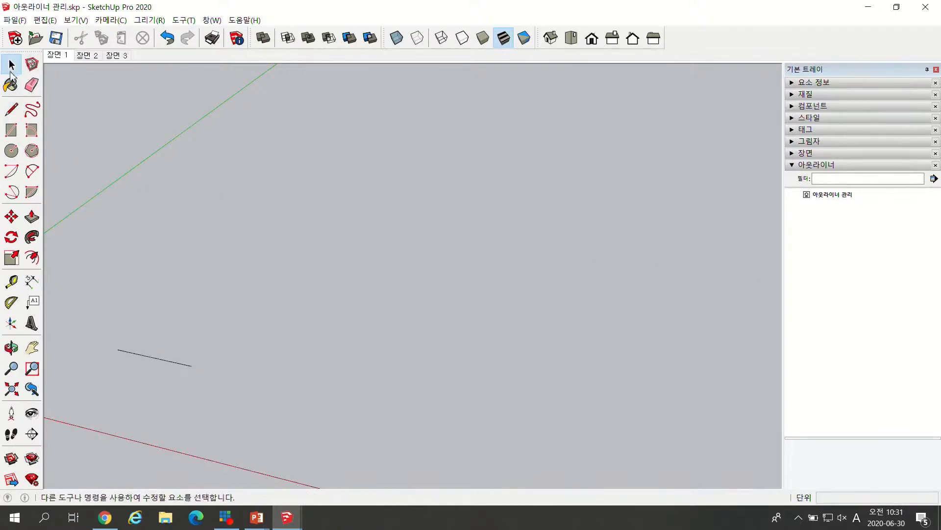
Draw a rectangle about 545 × 260 mm on the ground just behind the line.
{"action": "left_click", "coordinate": [15, 132]}
{"action": "left_click", "coordinate": [166, 269]}
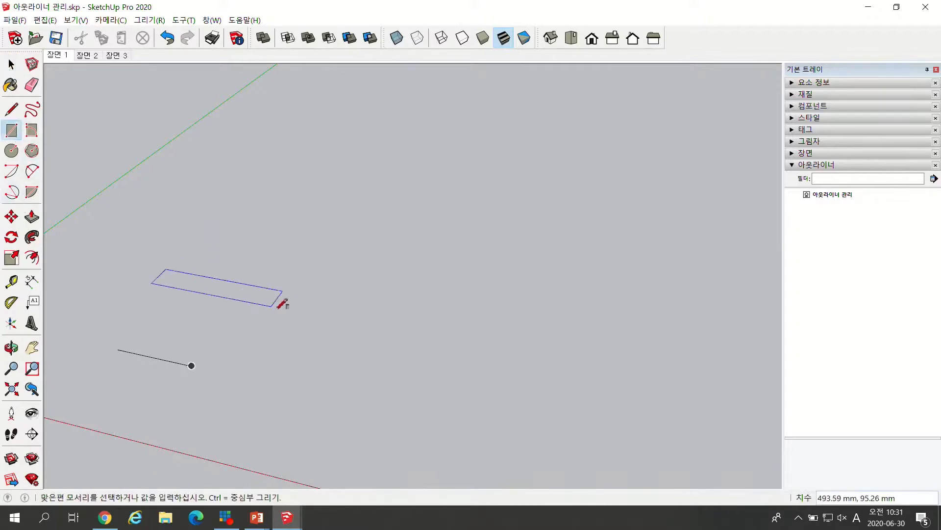
{"action": "left_click", "coordinate": [264, 338]}
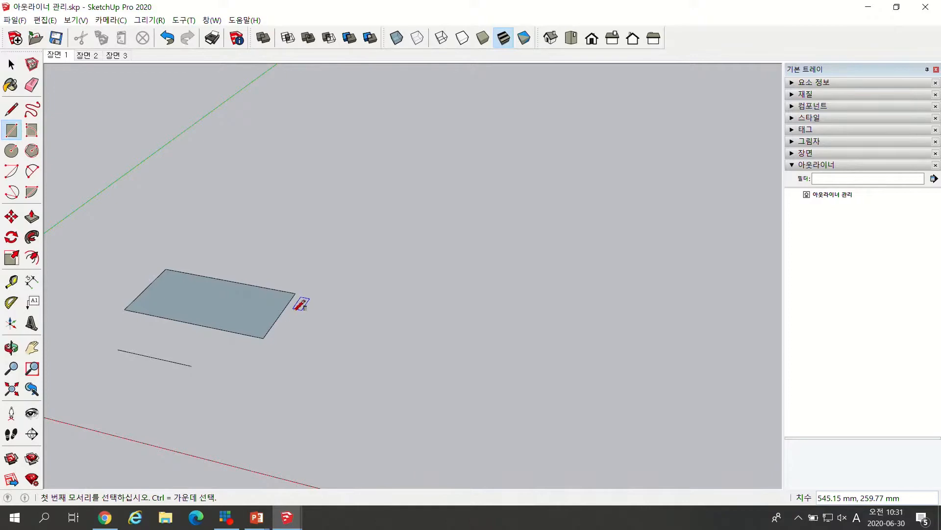
{"action": "type", "text": "`"}
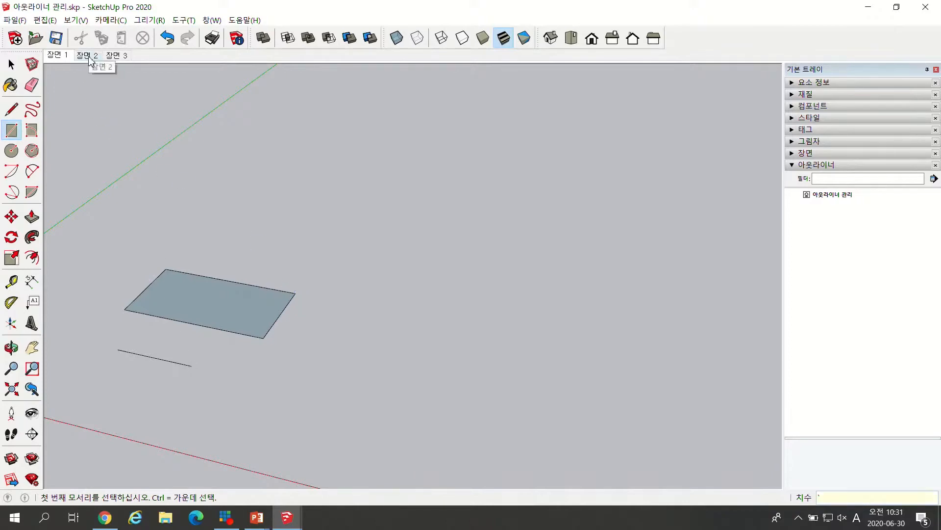
In scene 2 (장면 2), move the line's free endpoint onto the rectangle's front edge and try moving the joined point away.
{"action": "left_click", "coordinate": [88, 56]}
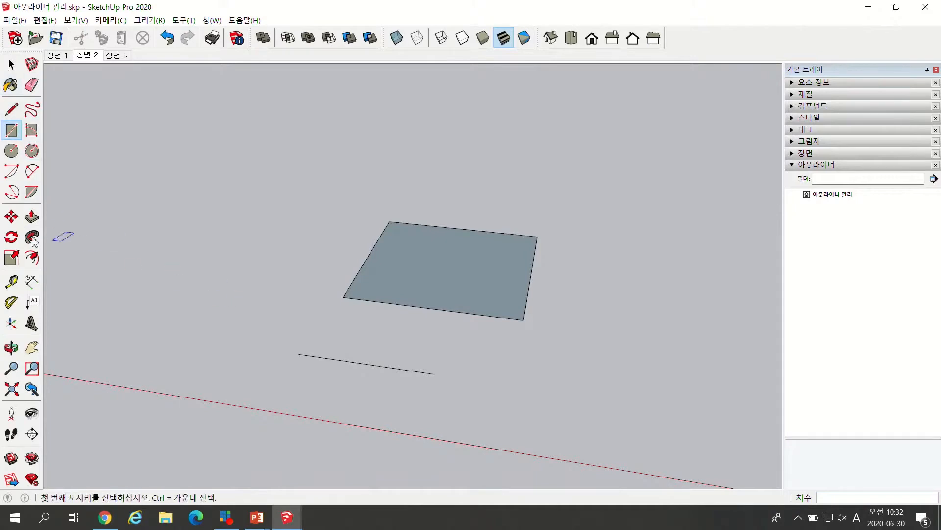
{"action": "left_click", "coordinate": [12, 216]}
{"action": "left_click", "coordinate": [434, 373]}
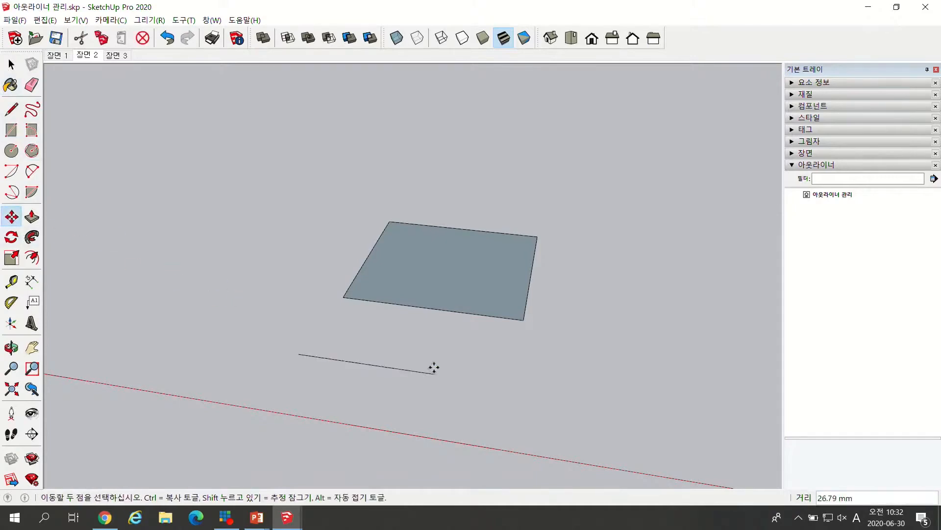
{"action": "left_click", "coordinate": [444, 310]}
{"action": "left_click", "coordinate": [444, 310]}
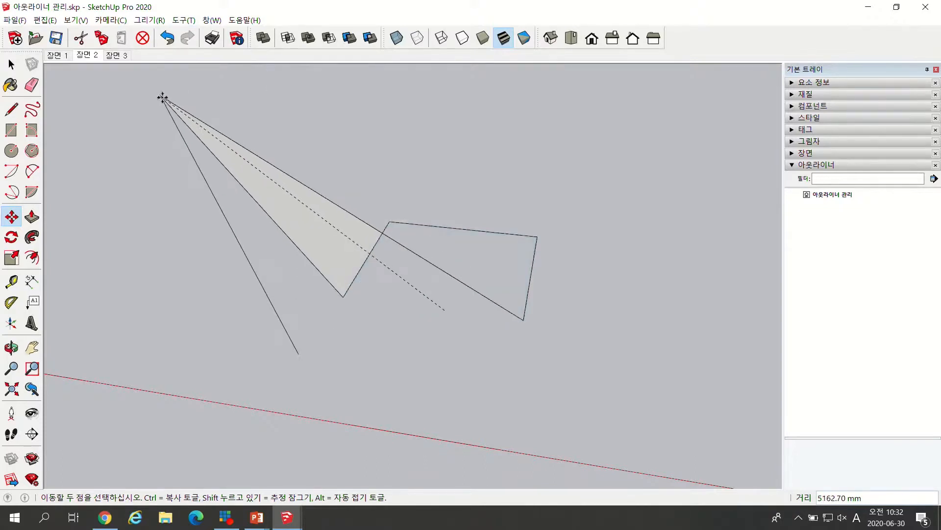
{"action": "key", "text": "Escape"}
In scene 3 (장면 3), make all geometry of the left bowl into a group.
{"action": "left_click", "coordinate": [114, 56]}
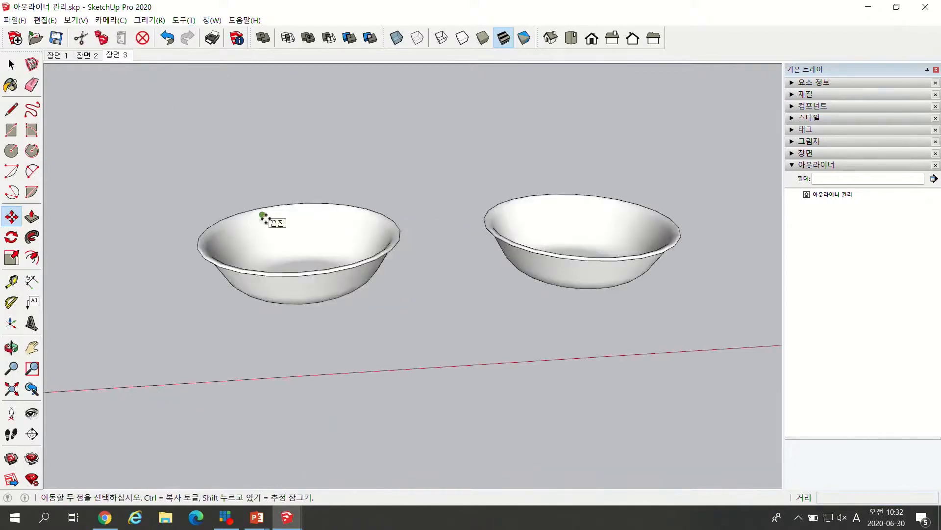
{"action": "key", "text": "space"}
{"action": "triple_click", "coordinate": [275, 254]}
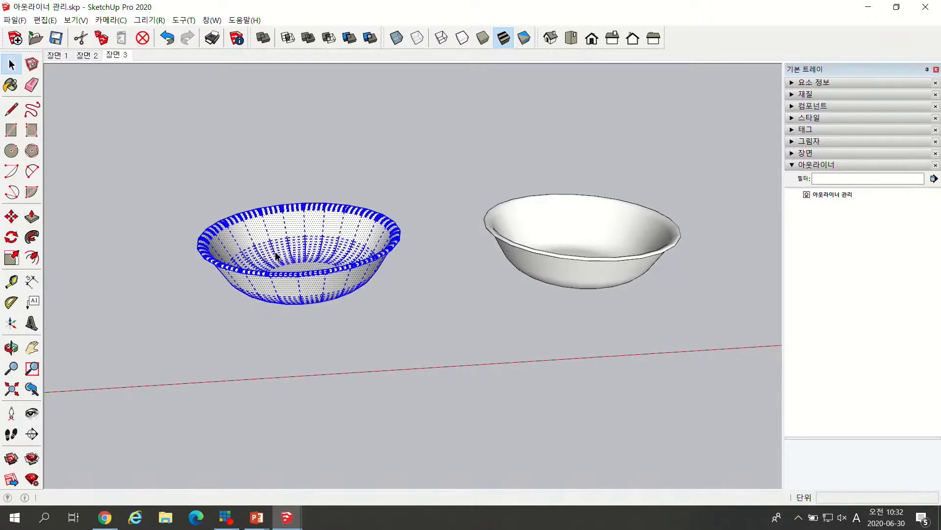
{"action": "right_click", "coordinate": [276, 255]}
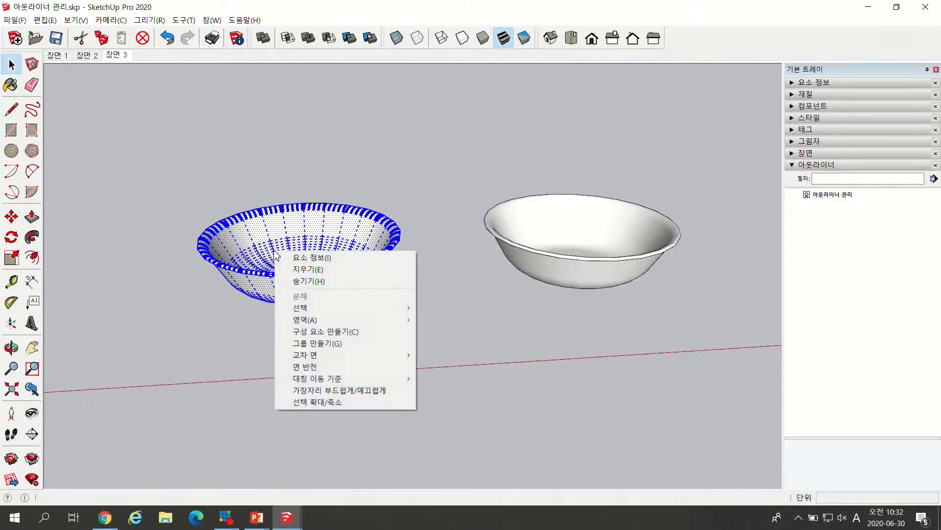
{"action": "left_click", "coordinate": [339, 345]}
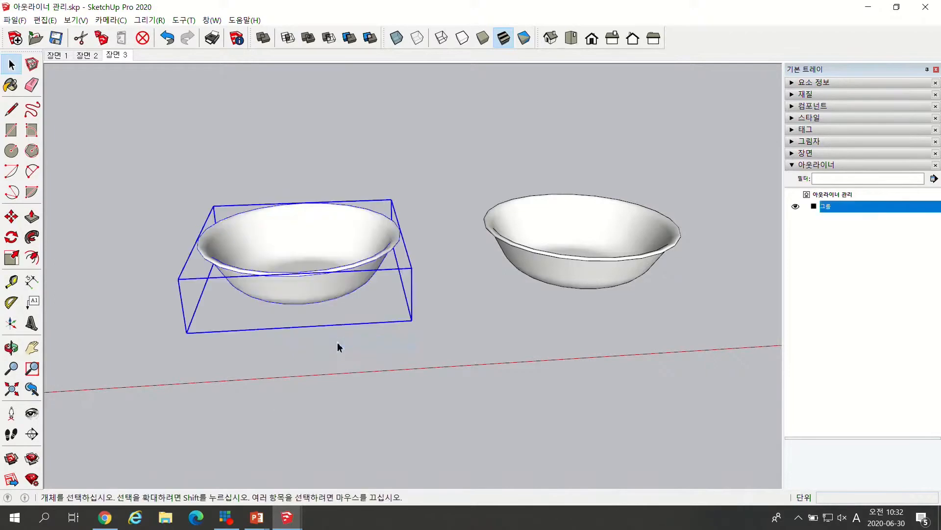
Make all geometry of the right bowl into a component, keeping the default definition name and options.
{"action": "triple_click", "coordinate": [588, 236]}
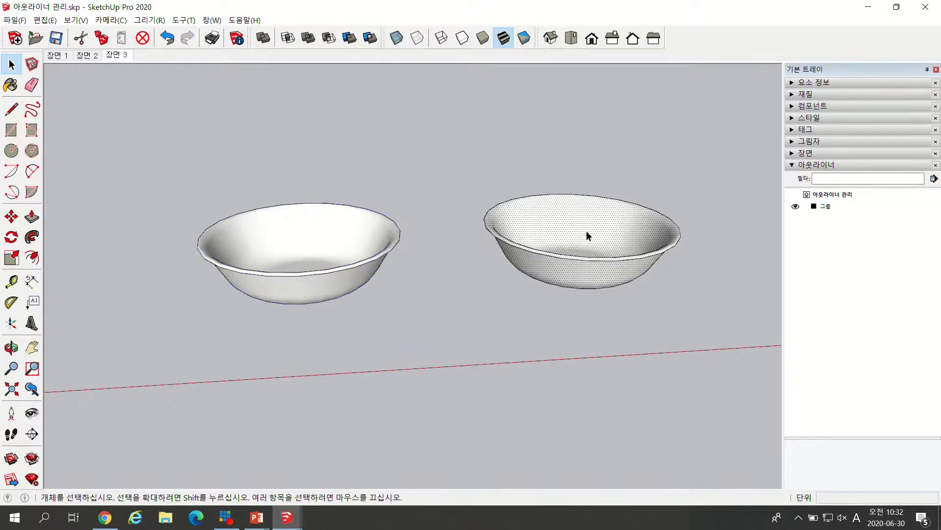
{"action": "right_click", "coordinate": [588, 236]}
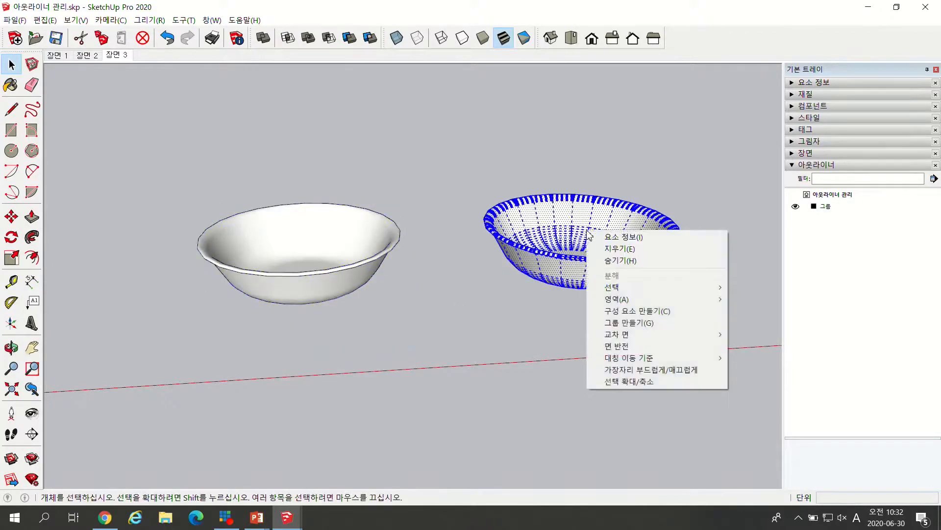
{"action": "left_click", "coordinate": [626, 314]}
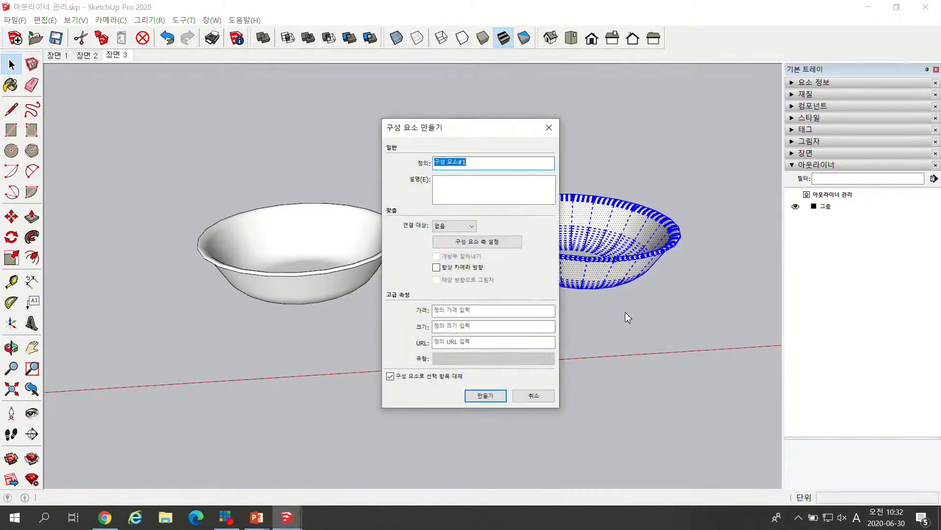
{"action": "left_click", "coordinate": [484, 395]}
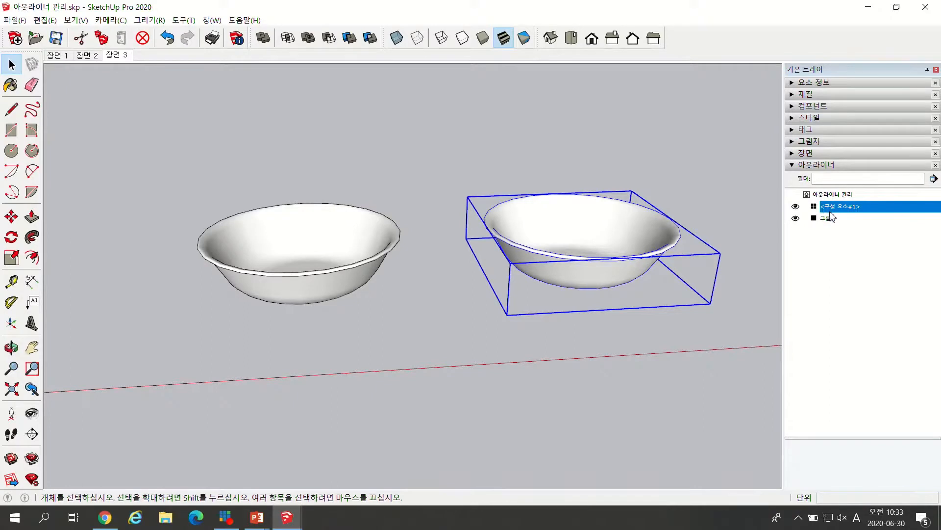
Alternately select the group and the component in the Outliner to compare their entries with the two bowls.
{"action": "left_click", "coordinate": [831, 221]}
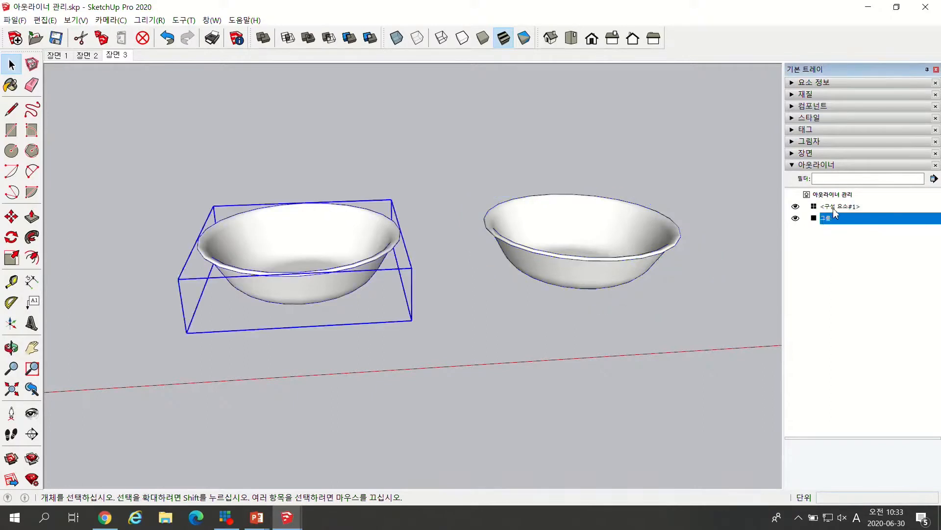
{"action": "left_click", "coordinate": [836, 208]}
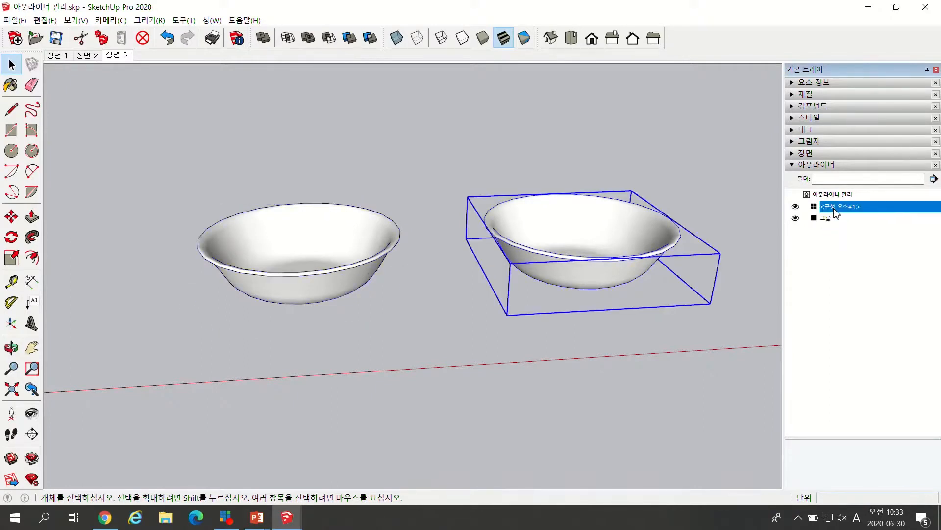
{"action": "left_click", "coordinate": [830, 221]}
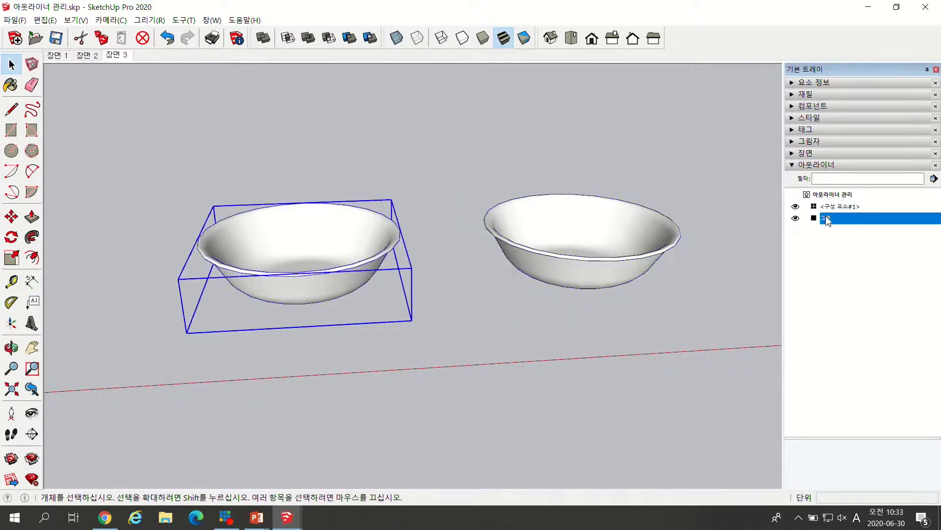
{"action": "left_click", "coordinate": [837, 210]}
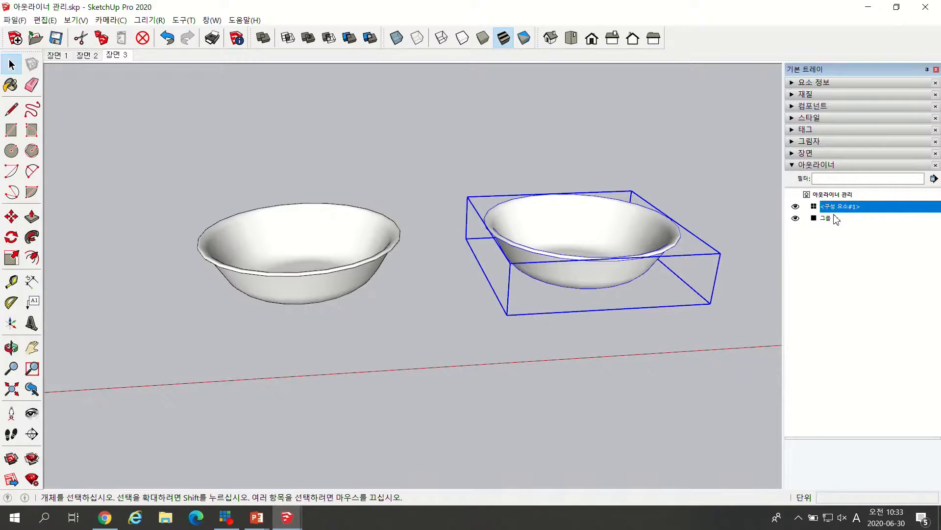
{"action": "left_click", "coordinate": [829, 218]}
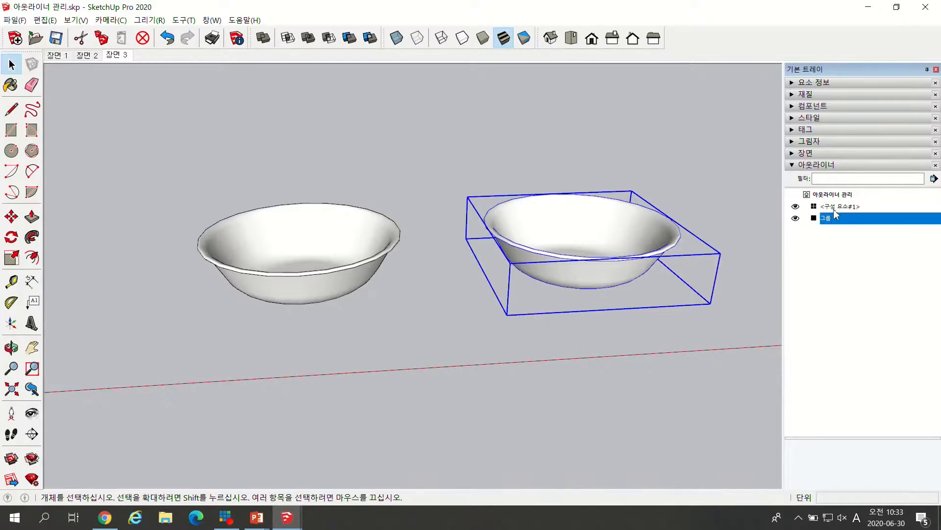
{"action": "left_click", "coordinate": [833, 207]}
{"action": "left_click", "coordinate": [832, 217]}
{"action": "left_click", "coordinate": [833, 208]}
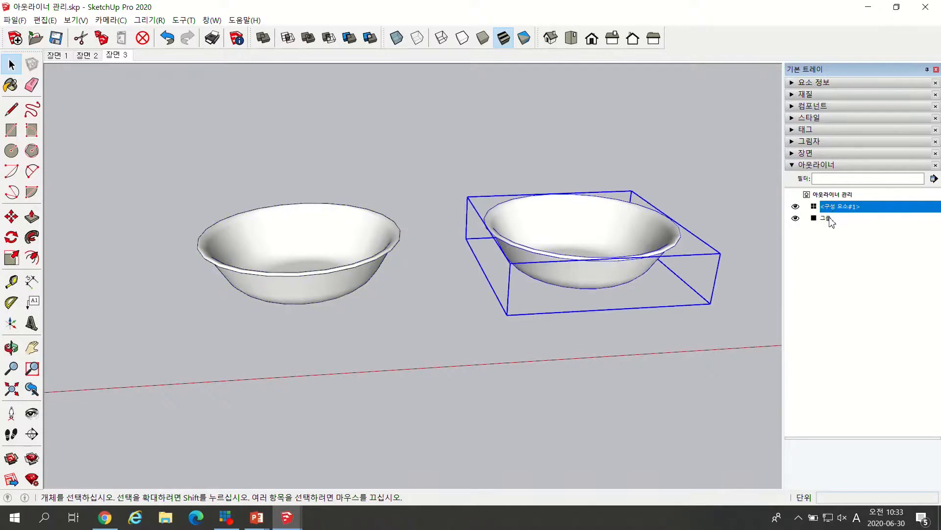
{"action": "left_click", "coordinate": [831, 217]}
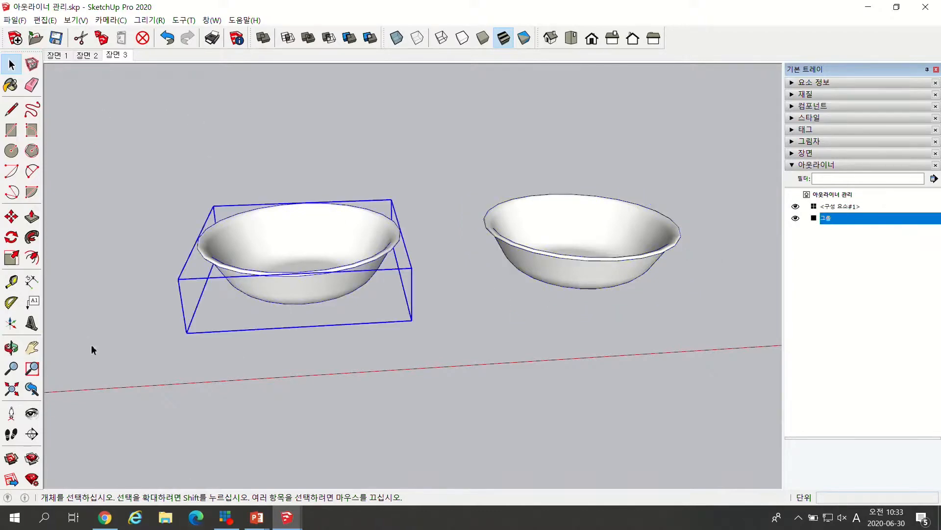
Switch to the 그룹 컴포넌트.skp window, collapse the Materials section and fold both table entries in the Outliner.
{"action": "mouse_move", "coordinate": [287, 518]}
{"action": "left_click", "coordinate": [123, 472]}
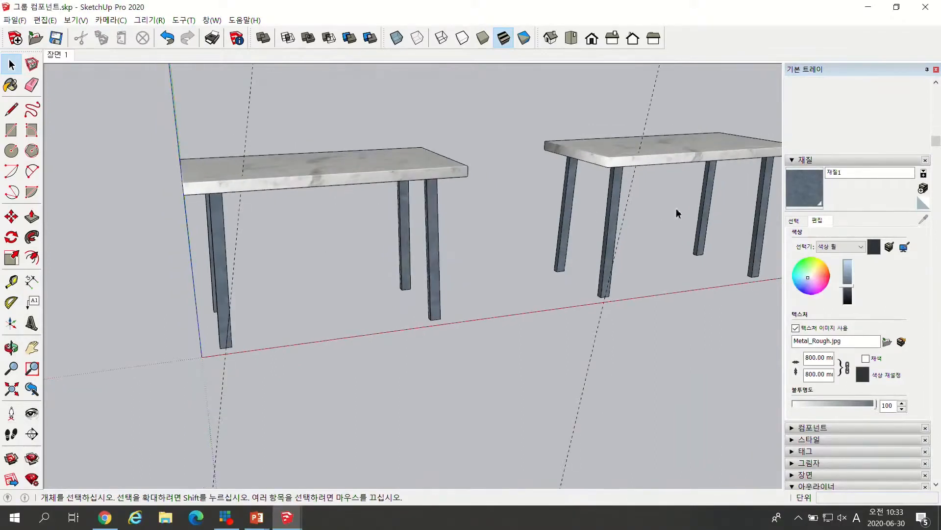
{"action": "left_click", "coordinate": [796, 161]}
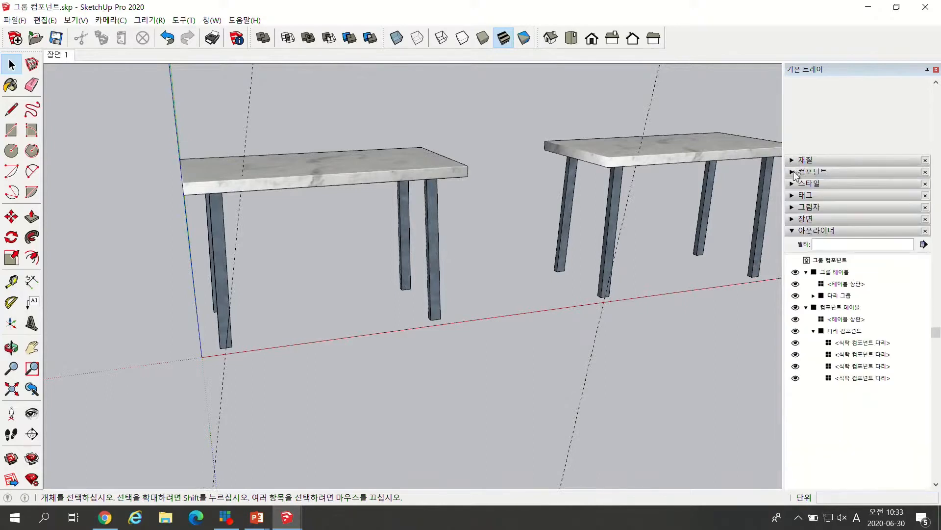
{"action": "left_click", "coordinate": [814, 273]}
{"action": "left_click", "coordinate": [806, 284]}
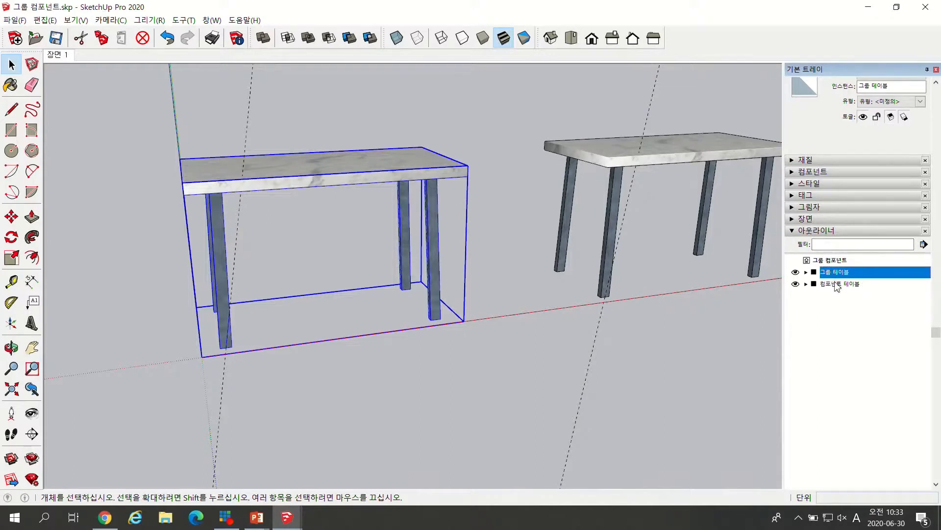
Expand 그룹 테이블 and its 다리 그룹 in the Outliner, select each leg group in turn, and expand 컴포넌트 테이블.
{"action": "left_click", "coordinate": [806, 272]}
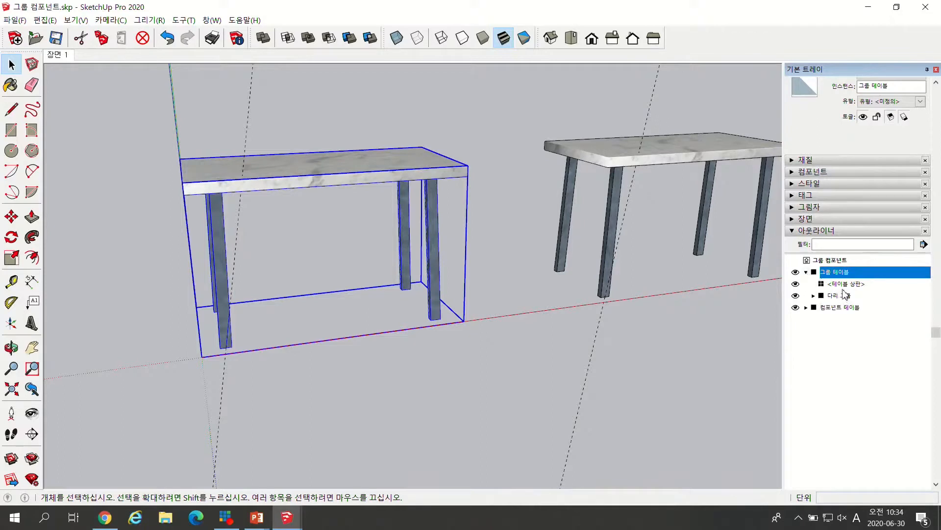
{"action": "left_click", "coordinate": [814, 296]}
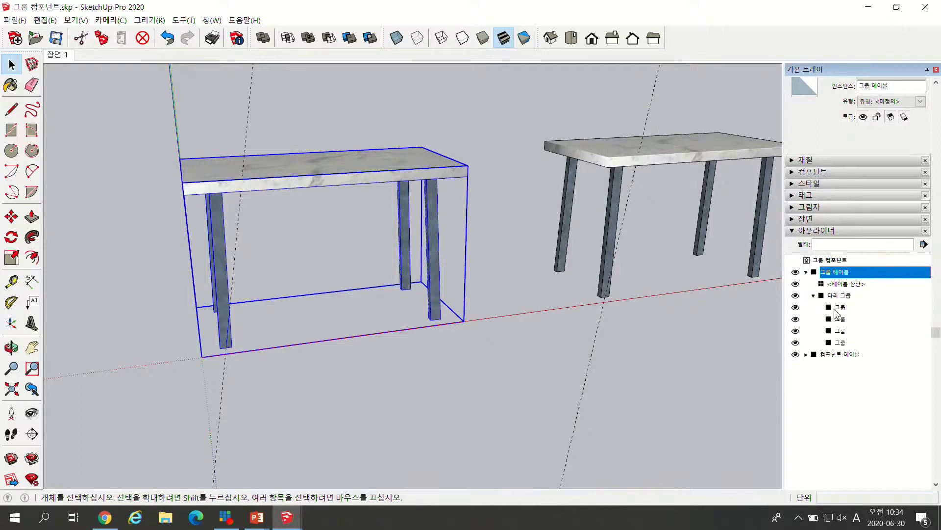
{"action": "left_click", "coordinate": [840, 308]}
{"action": "left_click", "coordinate": [841, 320]}
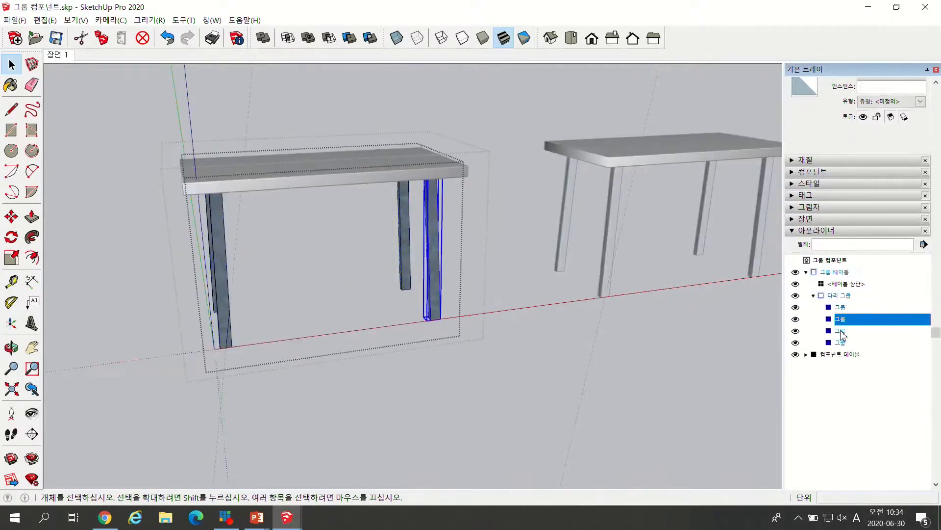
{"action": "left_click", "coordinate": [842, 331]}
{"action": "left_click", "coordinate": [842, 342]}
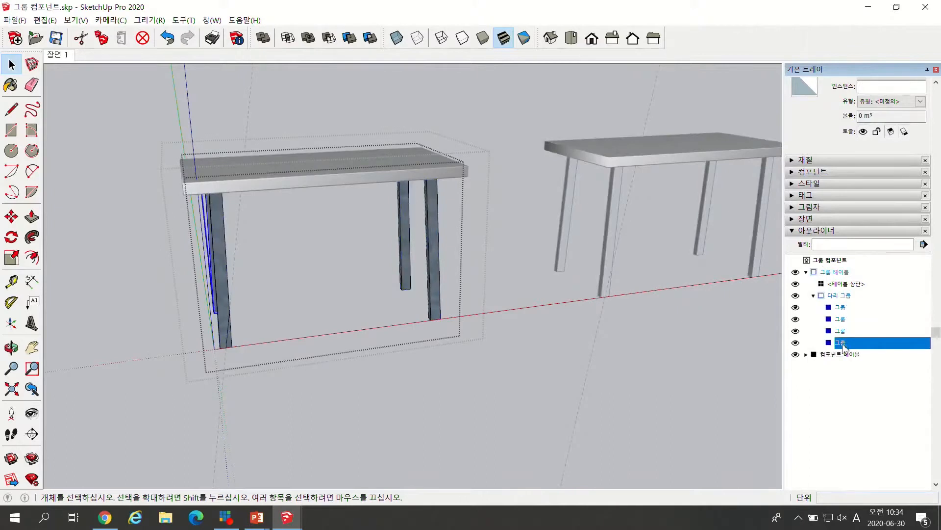
{"action": "left_click", "coordinate": [807, 354]}
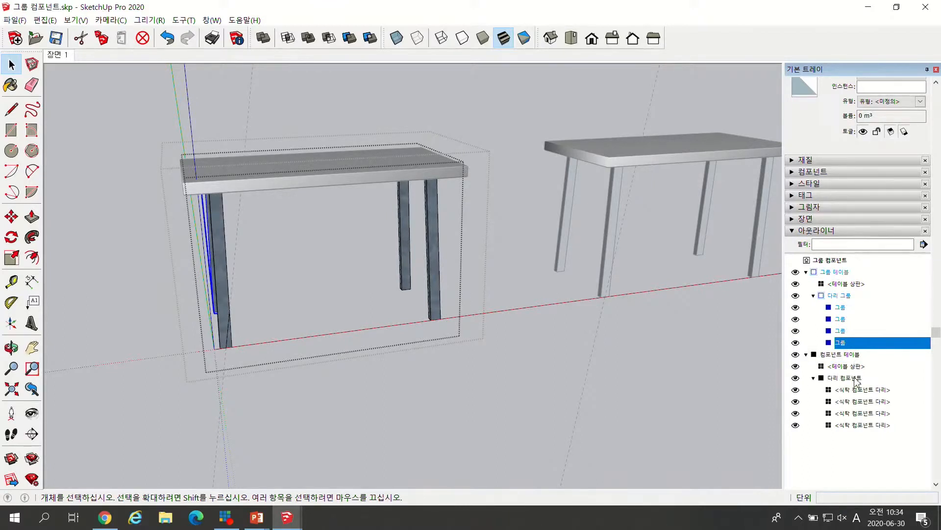
Select each <식탁 컴포넌트 다리> entry under 다리 컴포넌트 in the Outliner in turn, twice through, and clear the selection.
{"action": "left_click", "coordinate": [847, 390]}
{"action": "left_click", "coordinate": [848, 402]}
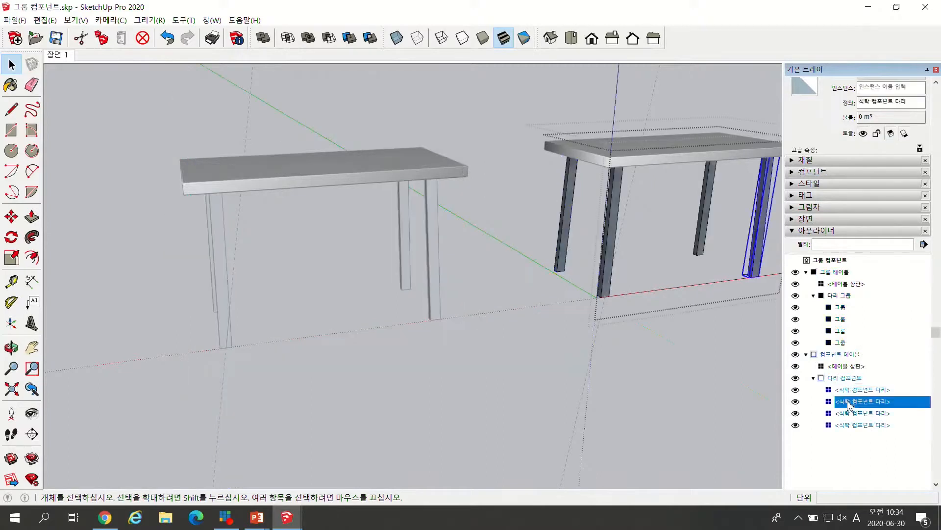
{"action": "left_click", "coordinate": [850, 414]}
{"action": "left_click", "coordinate": [851, 426]}
{"action": "scroll", "coordinate": [431, 347], "scroll_direction": "down", "scroll_amount": 2}
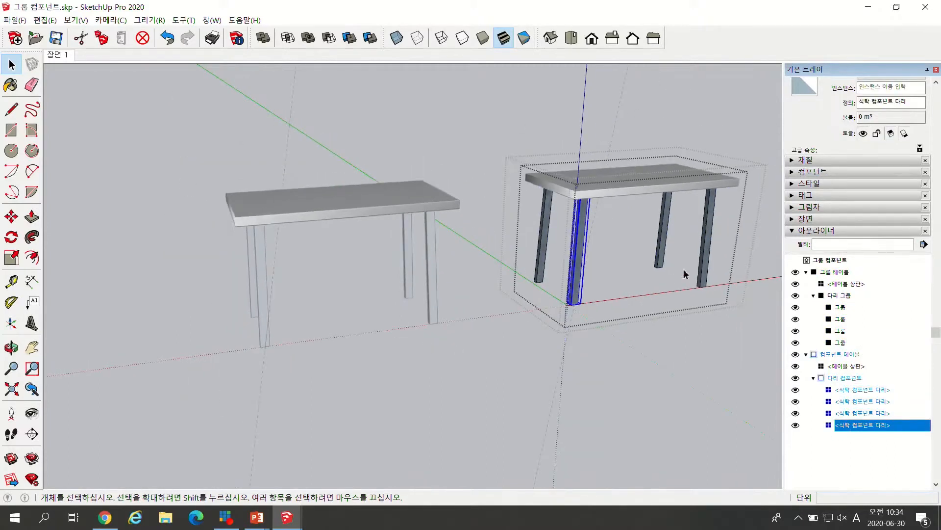
{"action": "scroll", "coordinate": [696, 264], "scroll_direction": "up", "scroll_amount": 3}
{"action": "left_click", "coordinate": [856, 391]}
{"action": "left_click", "coordinate": [859, 402]}
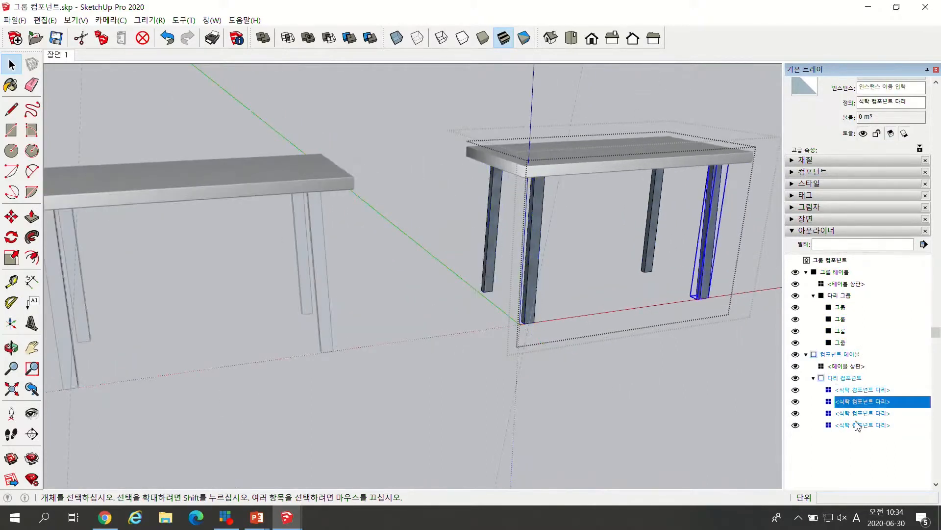
{"action": "left_click", "coordinate": [855, 417]}
{"action": "left_click", "coordinate": [855, 425]}
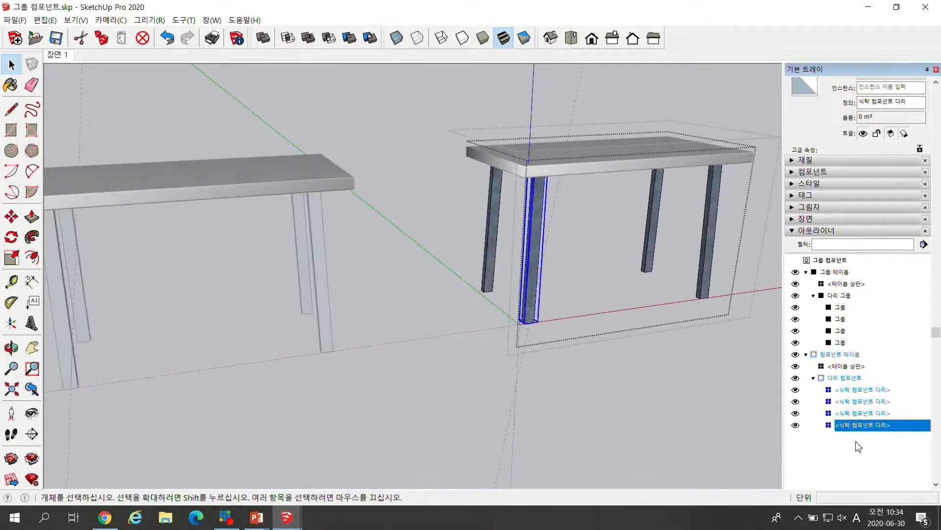
{"action": "left_click", "coordinate": [856, 438]}
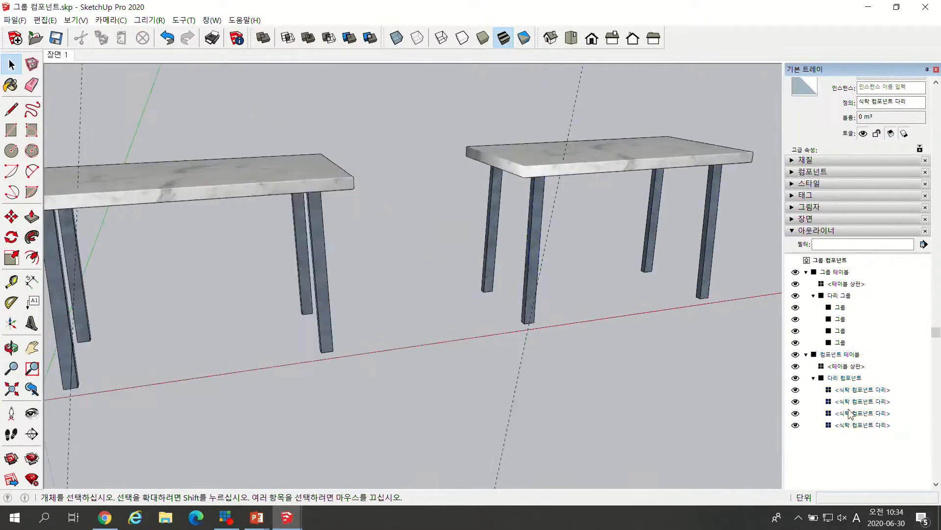
Move 다리 그룹 out of 그룹 테이블 to the top level of the Outliner.
{"action": "left_click", "coordinate": [839, 296]}
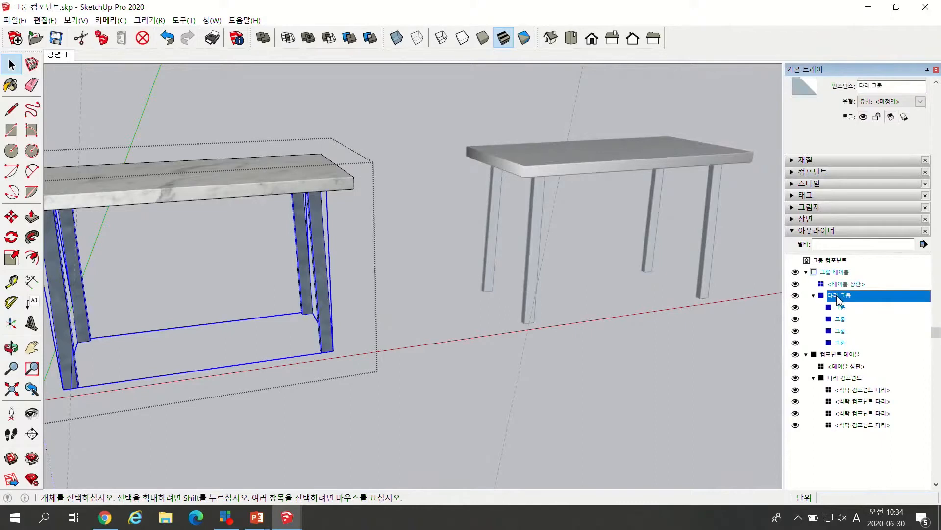
{"action": "left_click_drag", "start_coordinate": [840, 300], "coordinate": [836, 265]}
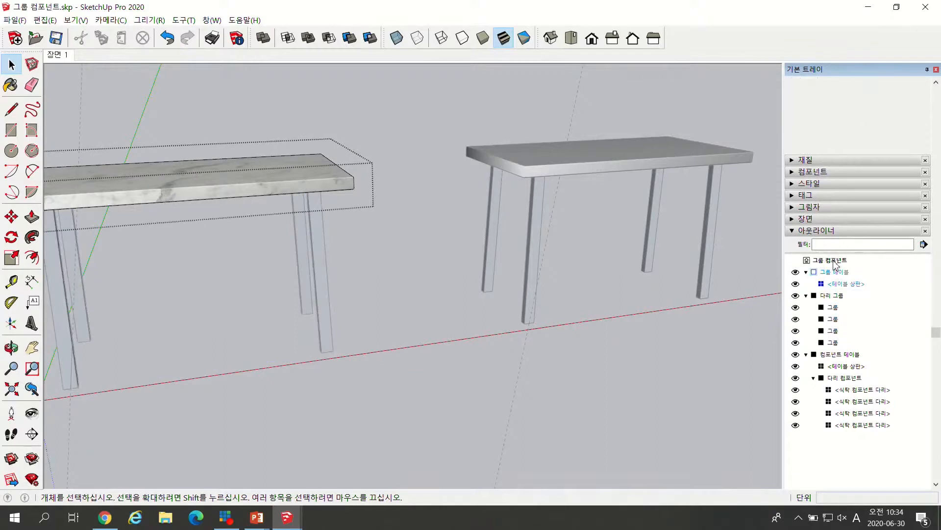
{"action": "scroll", "coordinate": [412, 331], "scroll_direction": "down", "scroll_amount": 2}
Alternately select the left table's top and its leg group in the model to check that they are separate objects.
{"action": "left_click", "coordinate": [347, 209]}
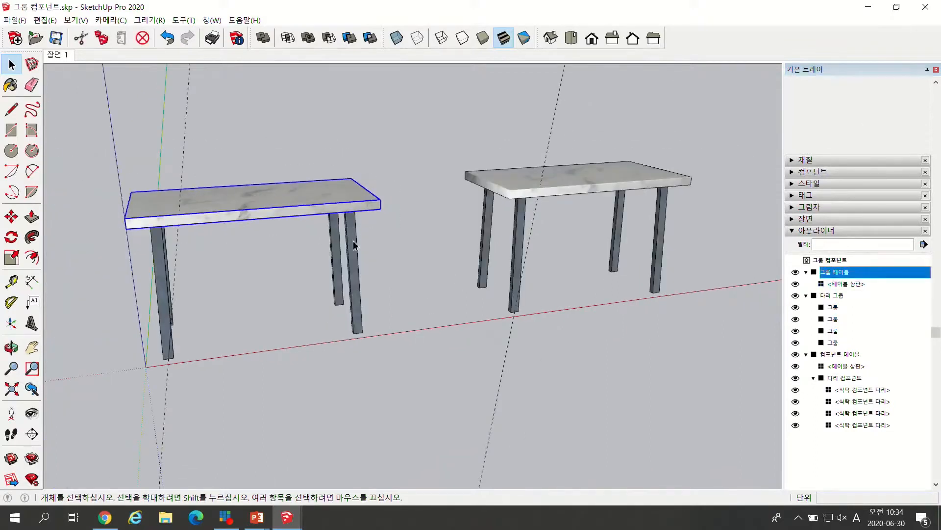
{"action": "left_click", "coordinate": [355, 245]}
{"action": "left_click", "coordinate": [356, 200]}
{"action": "left_click", "coordinate": [356, 231]}
{"action": "left_click", "coordinate": [357, 207]}
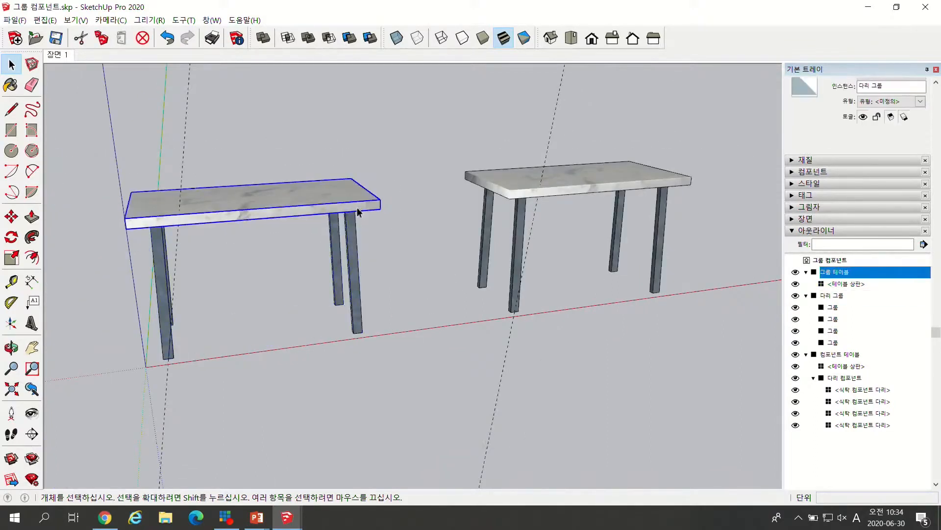
{"action": "left_click", "coordinate": [354, 243]}
{"action": "left_click", "coordinate": [356, 202]}
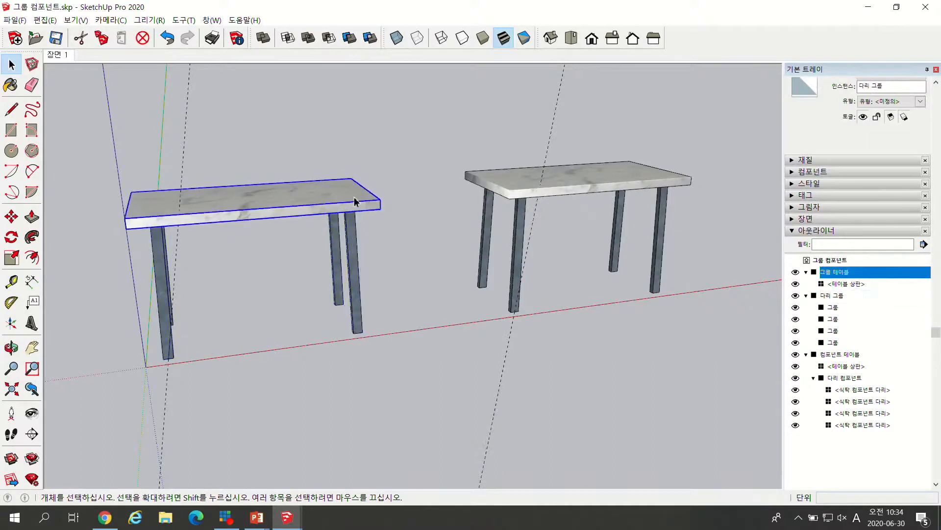
{"action": "left_click", "coordinate": [357, 235]}
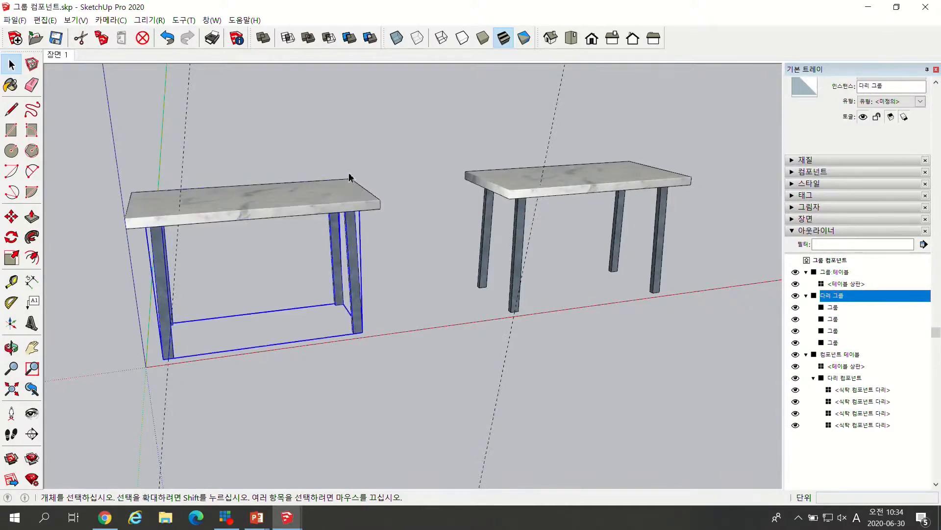
{"action": "left_click", "coordinate": [349, 202]}
{"action": "left_click", "coordinate": [355, 234]}
{"action": "left_click", "coordinate": [354, 205]}
{"action": "left_click", "coordinate": [357, 234]}
Nest 다리 그룹 back inside 그룹 테이블 in the Outliner.
{"action": "left_click", "coordinate": [549, 280]}
{"action": "left_click", "coordinate": [352, 231]}
{"action": "mouse_move", "coordinate": [843, 274]}
{"action": "left_mouse_down"}
{"action": "mouse_move", "coordinate": [848, 301]}
{"action": "mouse_move", "coordinate": [839, 277]}
{"action": "left_mouse_up"}
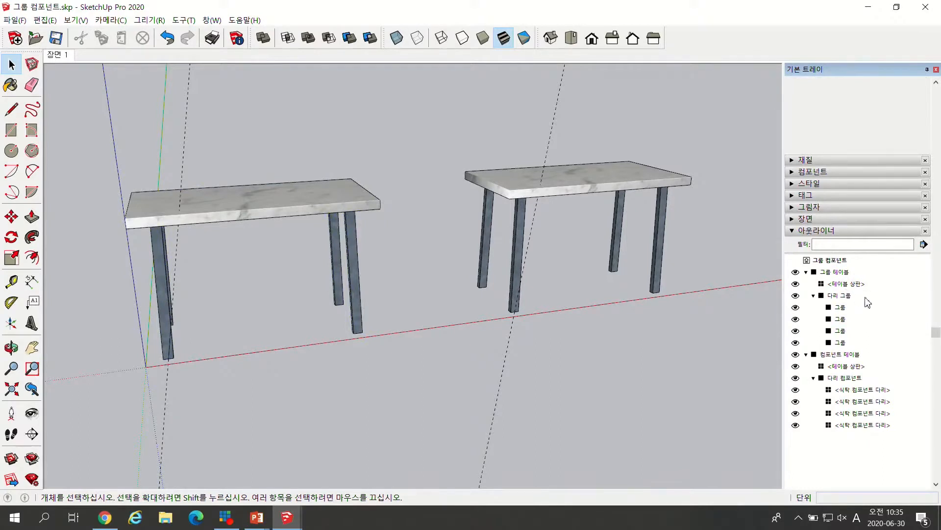
Copy the group table and the component table together backwards along the green axis to make a second row.
{"action": "scroll", "coordinate": [710, 305], "scroll_direction": "down", "scroll_amount": 2}
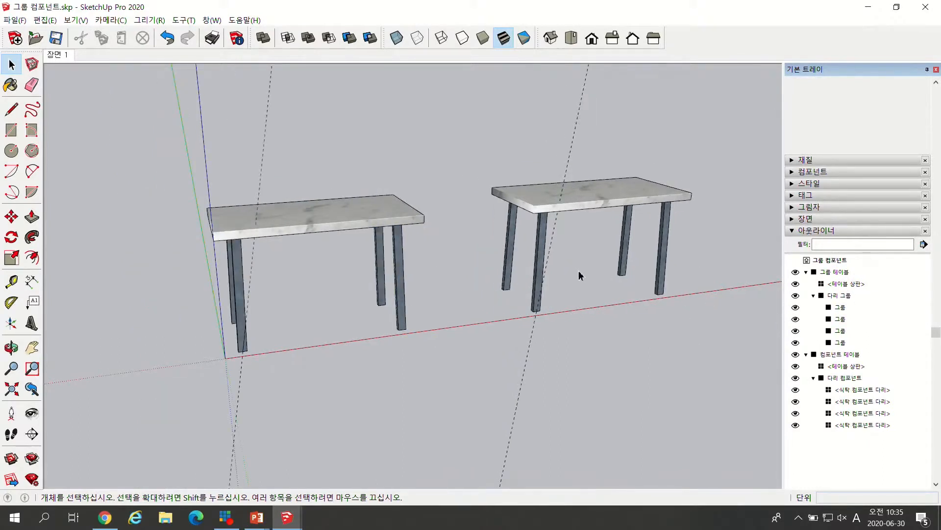
{"action": "middle_click_drag", "start_coordinate": [262, 244], "coordinate": [442, 245]}
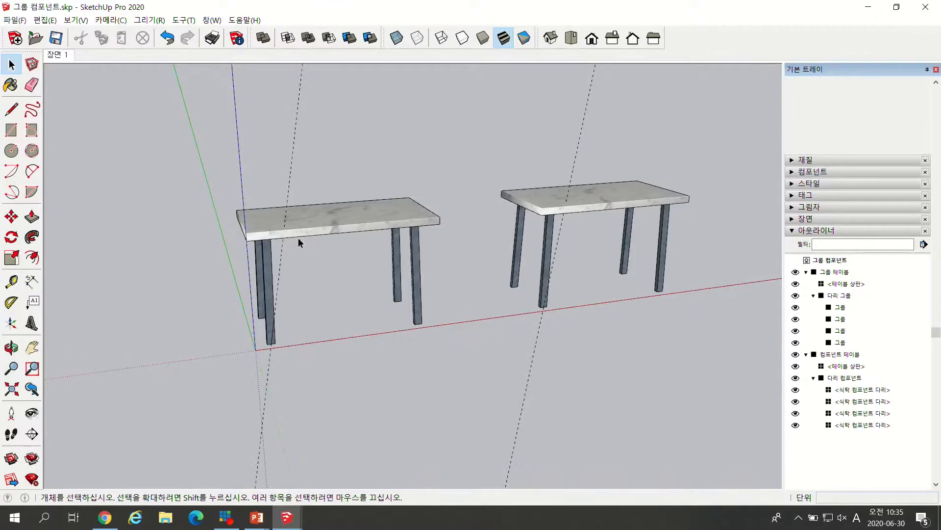
{"action": "scroll", "coordinate": [279, 269], "scroll_direction": "up", "scroll_amount": 4}
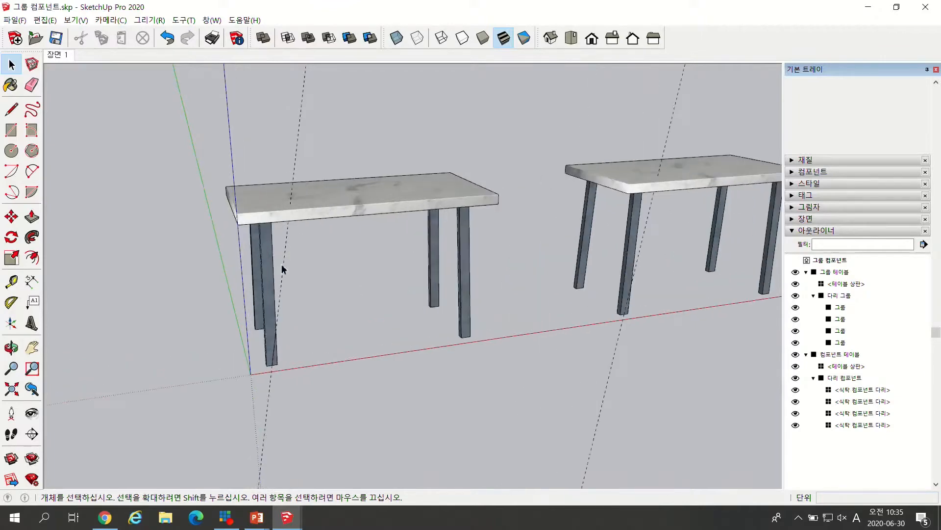
{"action": "left_click", "coordinate": [263, 311]}
{"action": "scroll", "coordinate": [290, 298], "scroll_direction": "down", "scroll_amount": 3}
{"action": "scroll", "coordinate": [268, 317], "scroll_direction": "up", "scroll_amount": 2}
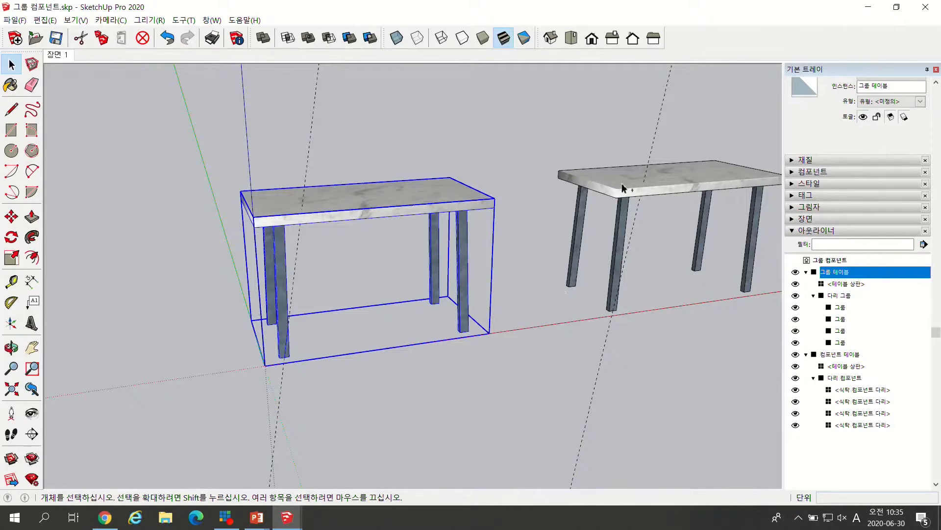
{"action": "left_click", "coordinate": [624, 200], "text": "shift"}
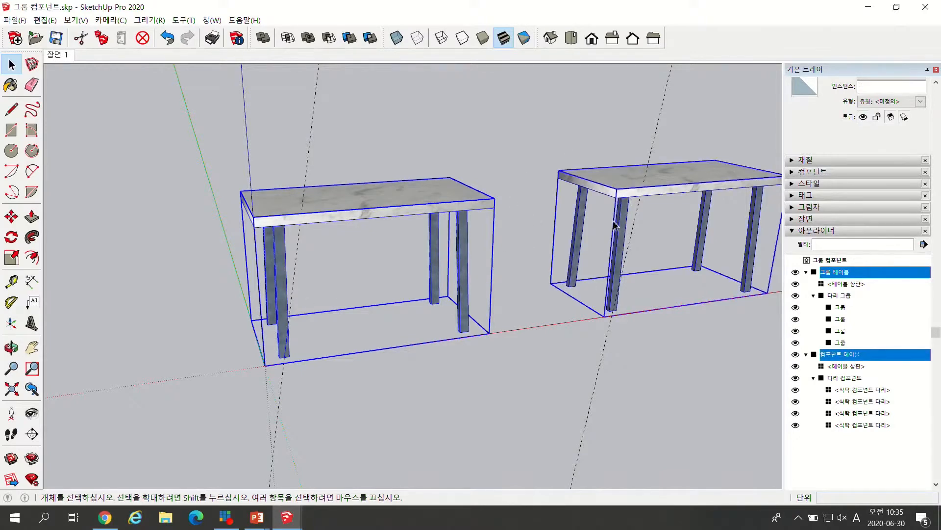
{"action": "middle_click_drag", "start_coordinate": [374, 262], "coordinate": [483, 267]}
{"action": "scroll", "coordinate": [483, 267], "scroll_direction": "down", "scroll_amount": 3}
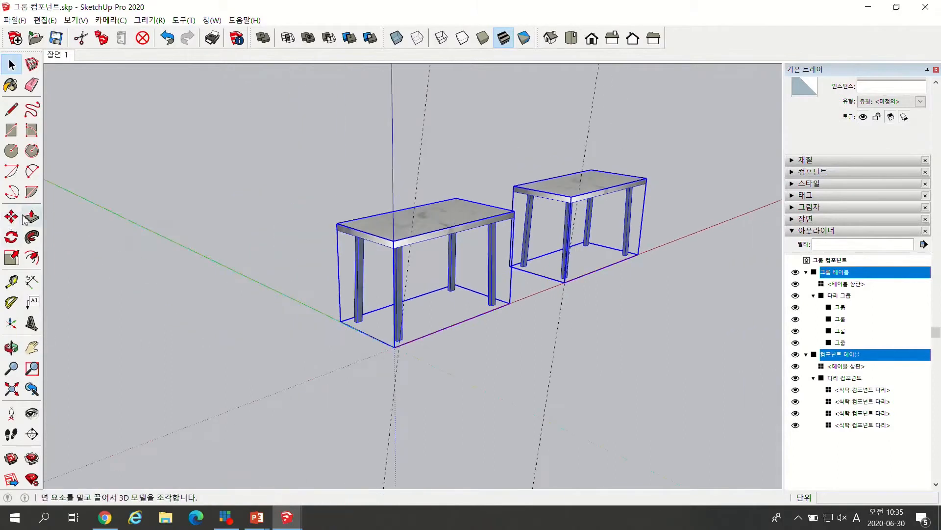
{"action": "key", "text": "m"}
{"action": "left_click", "coordinate": [396, 347]}
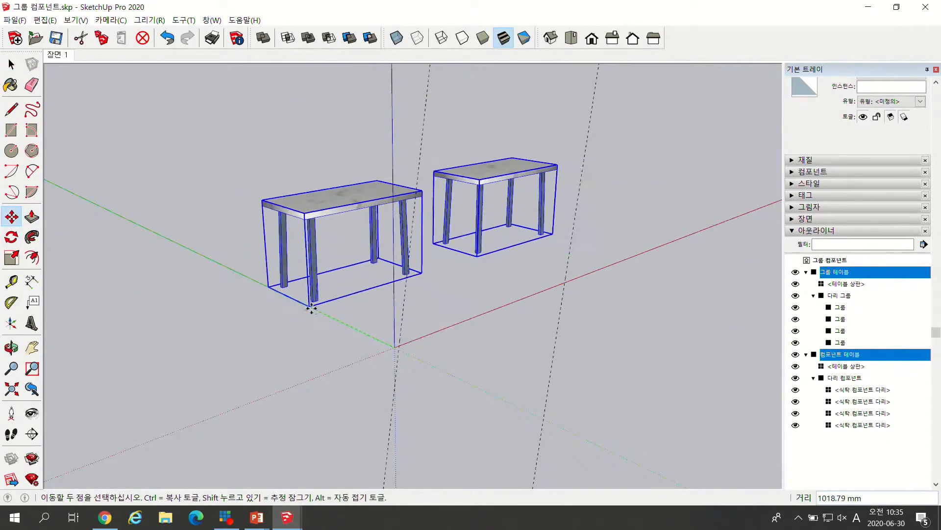
{"action": "key", "text": "ctrl"}
{"action": "left_click", "coordinate": [305, 305]}
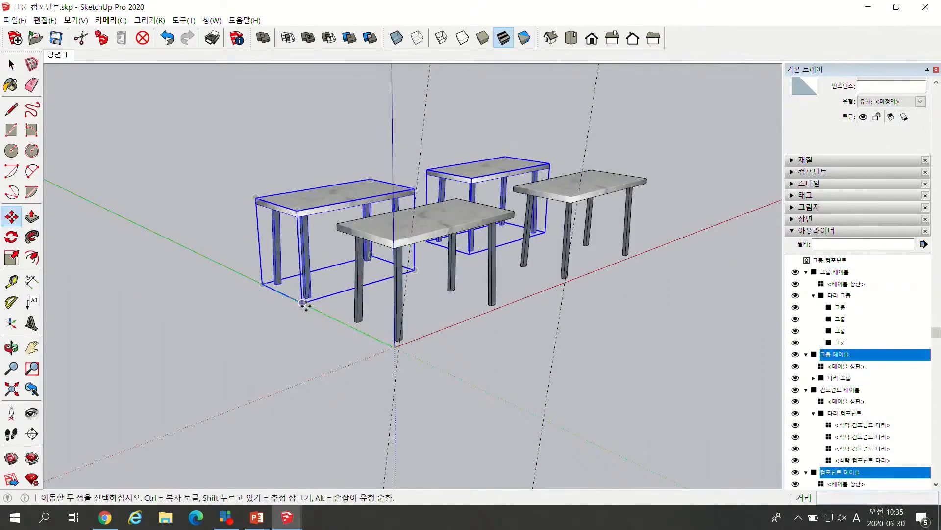
Copy the second-row tables about 1240 mm further along the green axis to make a third row.
{"action": "left_click", "coordinate": [305, 305]}
{"action": "key", "text": "ctrl"}
{"action": "left_click", "coordinate": [227, 266]}
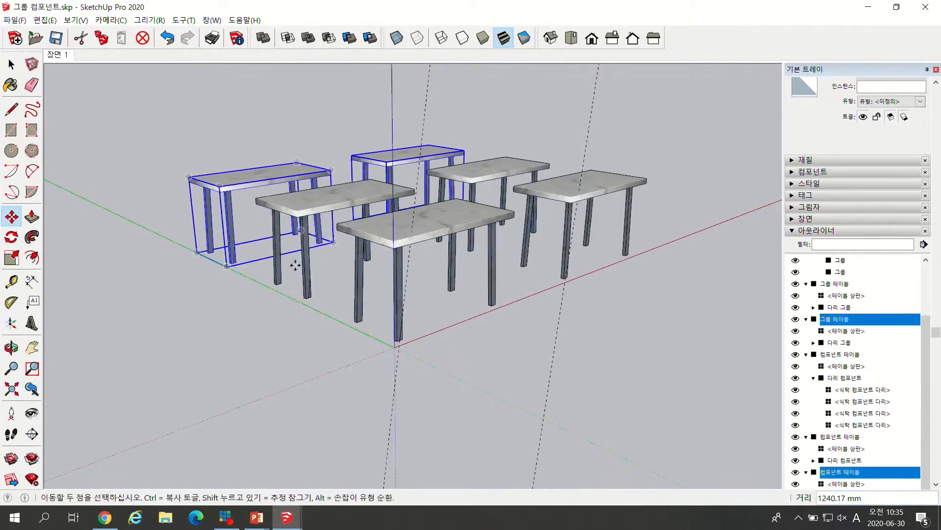
{"action": "key", "text": "space"}
Open the front group table through its nested groups to the nearest corner leg and select all of that leg's geometry.
{"action": "scroll", "coordinate": [385, 247], "scroll_direction": "down", "scroll_amount": 5}
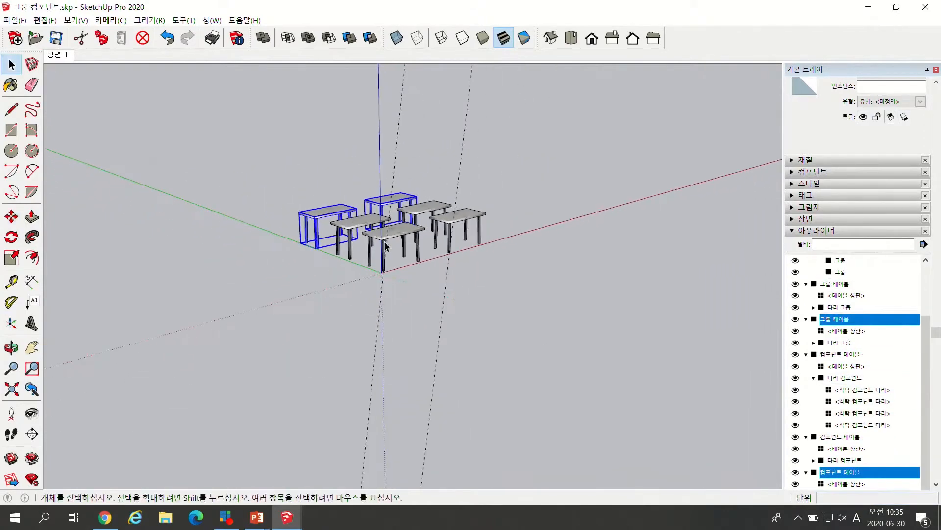
{"action": "middle_click_drag", "start_coordinate": [426, 305], "coordinate": [398, 324]}
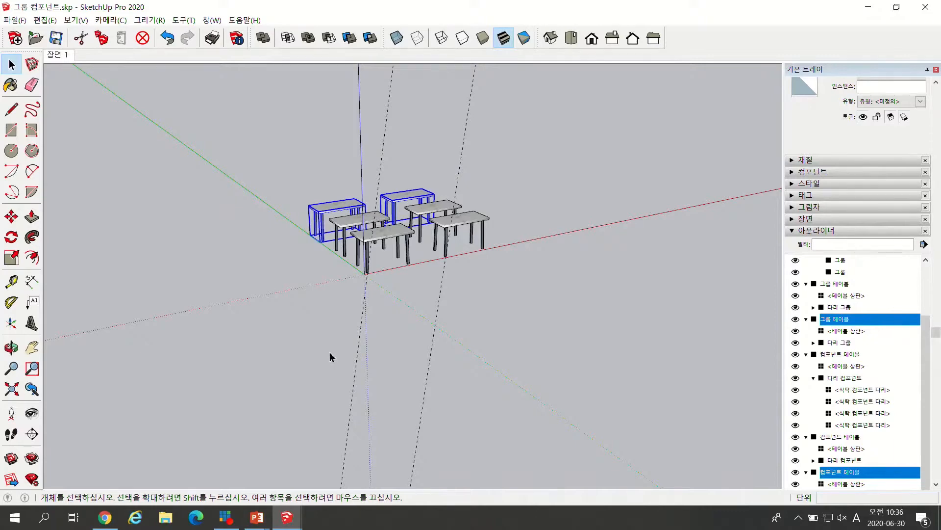
{"action": "scroll", "coordinate": [360, 280], "scroll_direction": "up", "scroll_amount": 10}
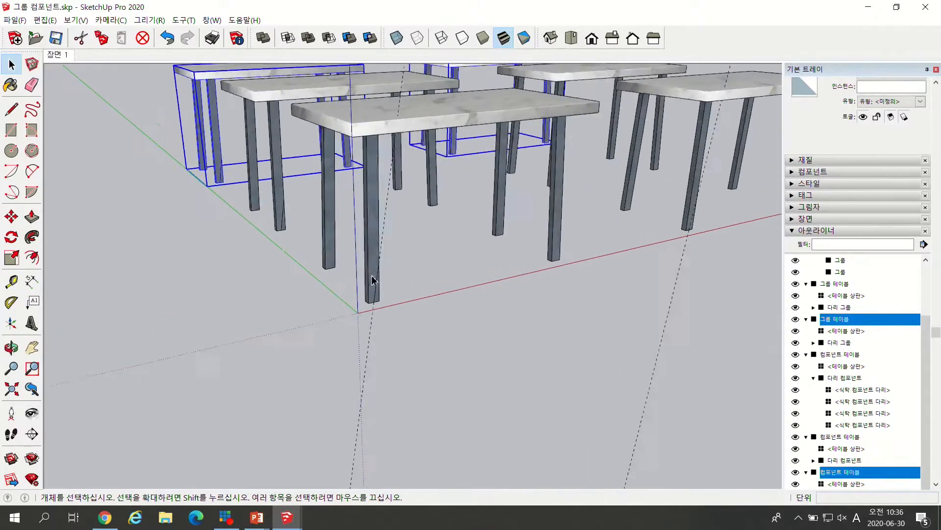
{"action": "scroll", "coordinate": [381, 276], "scroll_direction": "down", "scroll_amount": 10}
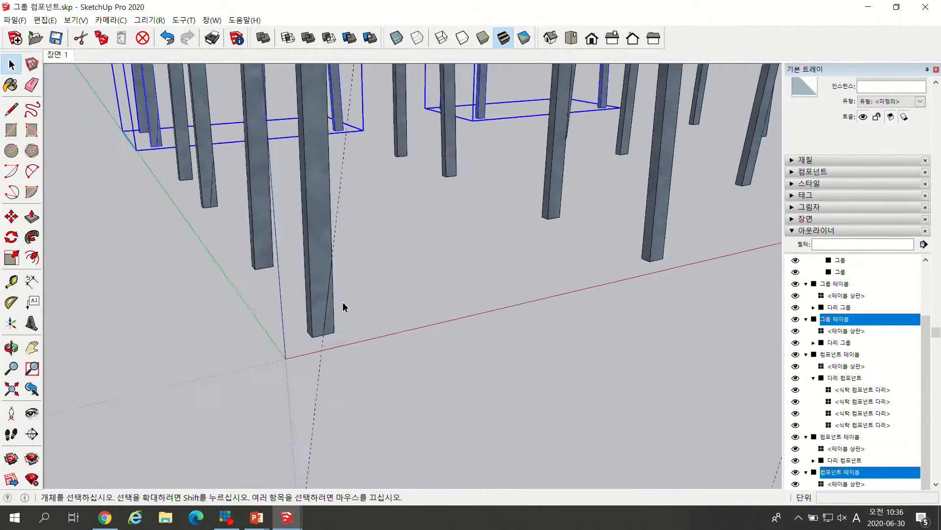
{"action": "scroll", "coordinate": [354, 297], "scroll_direction": "up", "scroll_amount": 5}
{"action": "left_click", "coordinate": [343, 292]}
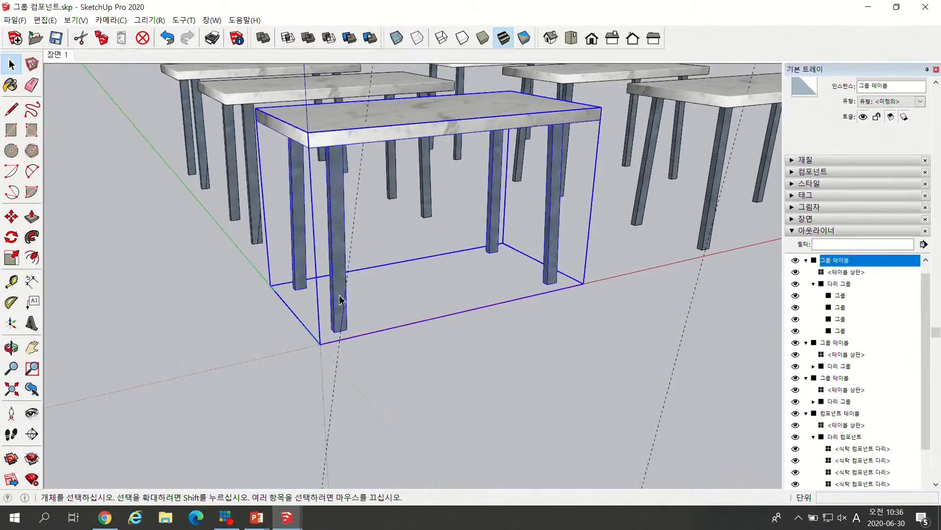
{"action": "double_click", "coordinate": [342, 324]}
{"action": "double_click", "coordinate": [342, 323]}
{"action": "double_click", "coordinate": [342, 324]}
{"action": "triple_click", "coordinate": [342, 323]}
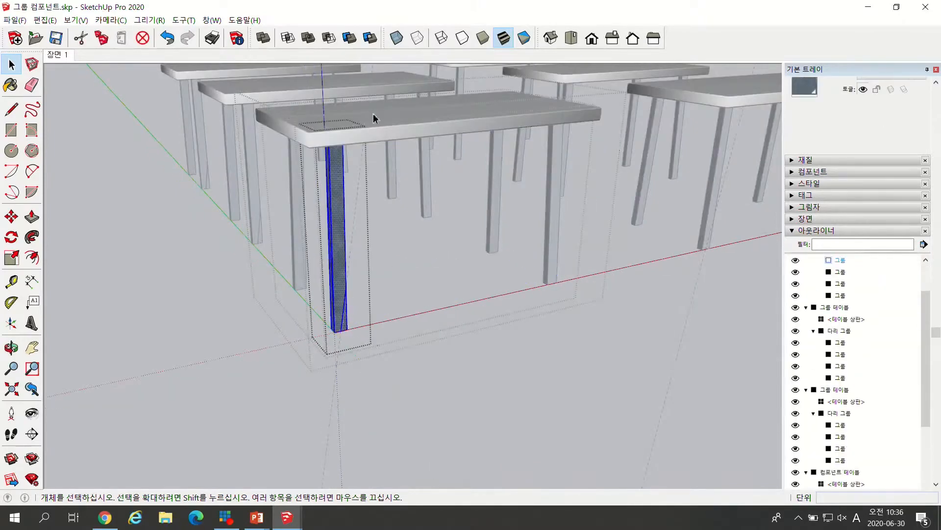
Close the nested leg and table groups to return to the top level of the model.
{"action": "scroll", "coordinate": [286, 319], "scroll_direction": "down", "scroll_amount": 4}
{"action": "left_click", "coordinate": [225, 299]}
{"action": "scroll", "coordinate": [309, 280], "scroll_direction": "up", "scroll_amount": 3}
{"action": "left_click", "coordinate": [183, 347]}
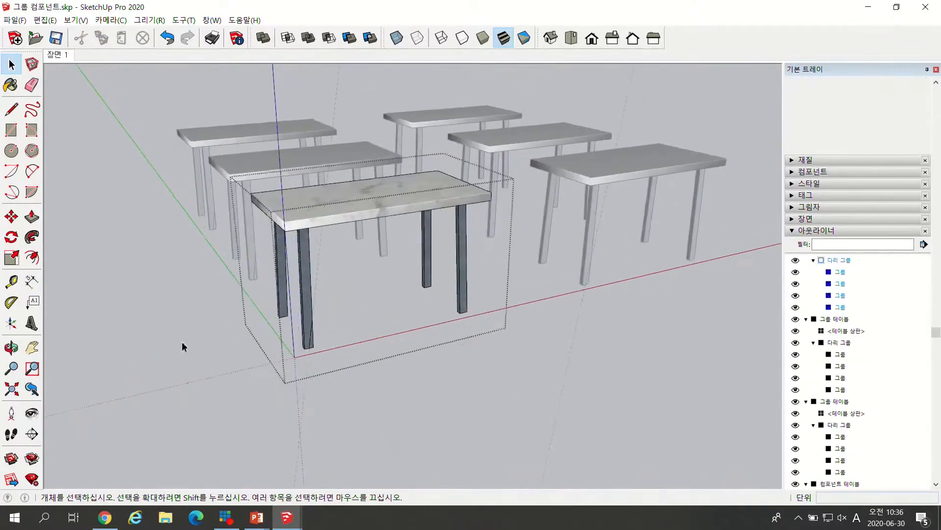
{"action": "left_click", "coordinate": [183, 347]}
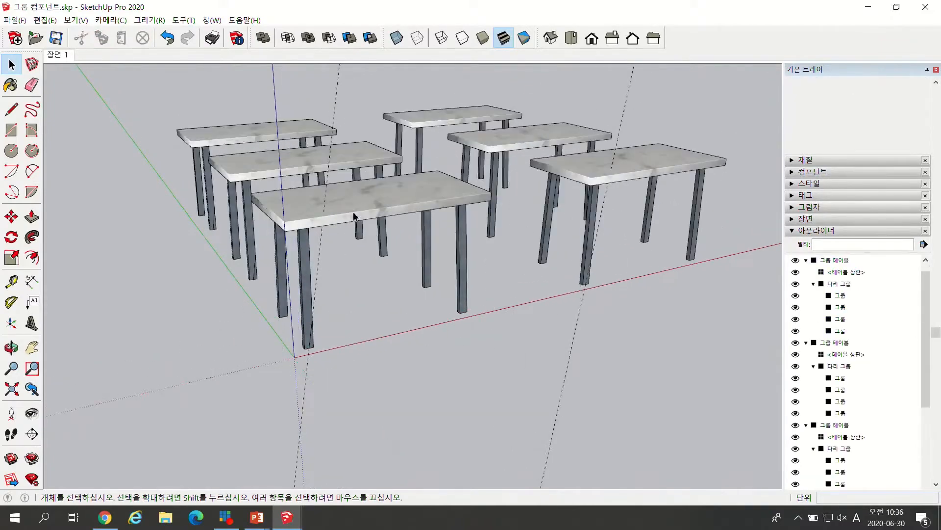
Open the front 그룹 테이블 for editing, select its top and 다리 그룹, and open the nearest leg group inside.
{"action": "left_click", "coordinate": [312, 226]}
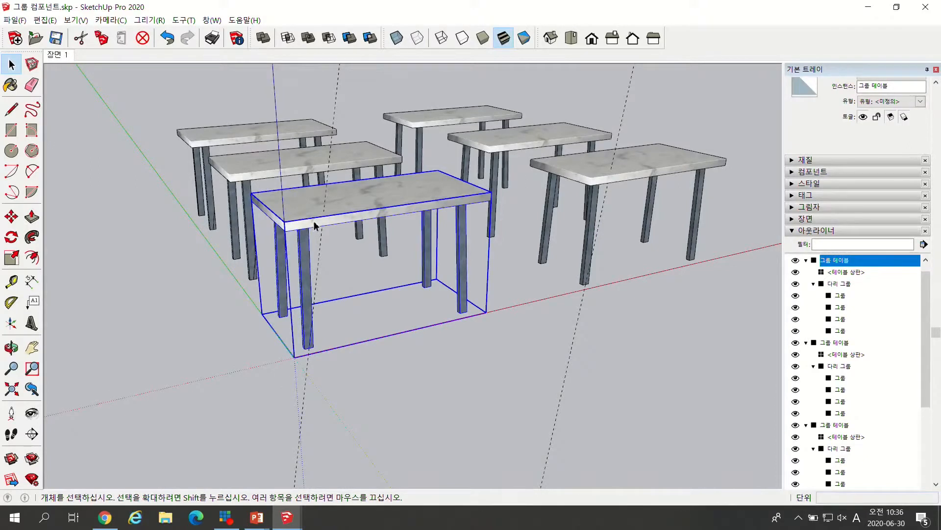
{"action": "double_click", "coordinate": [315, 225]}
{"action": "left_click", "coordinate": [314, 225]}
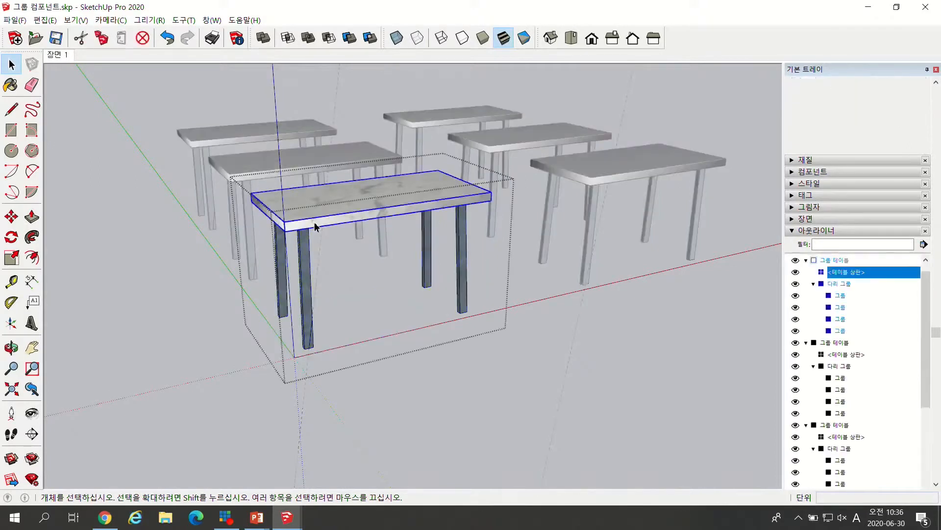
{"action": "left_click", "coordinate": [309, 270]}
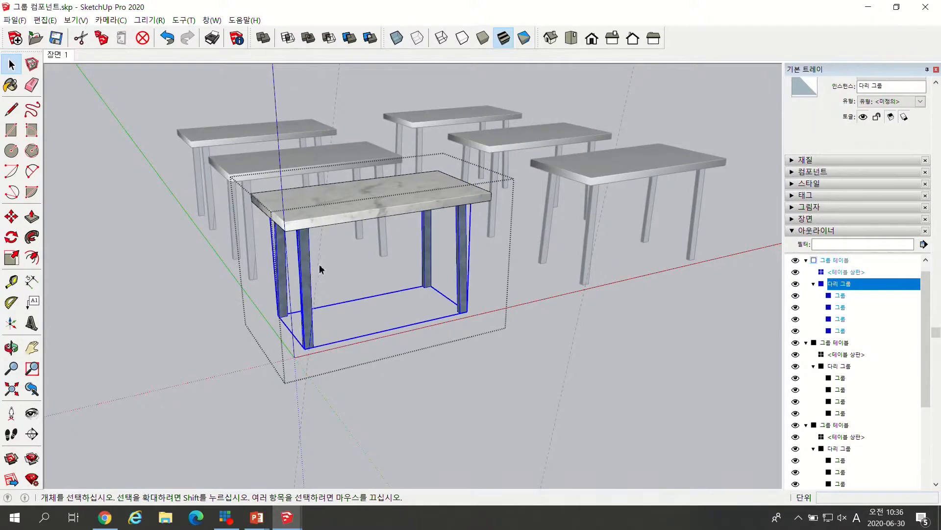
{"action": "double_click", "coordinate": [310, 305]}
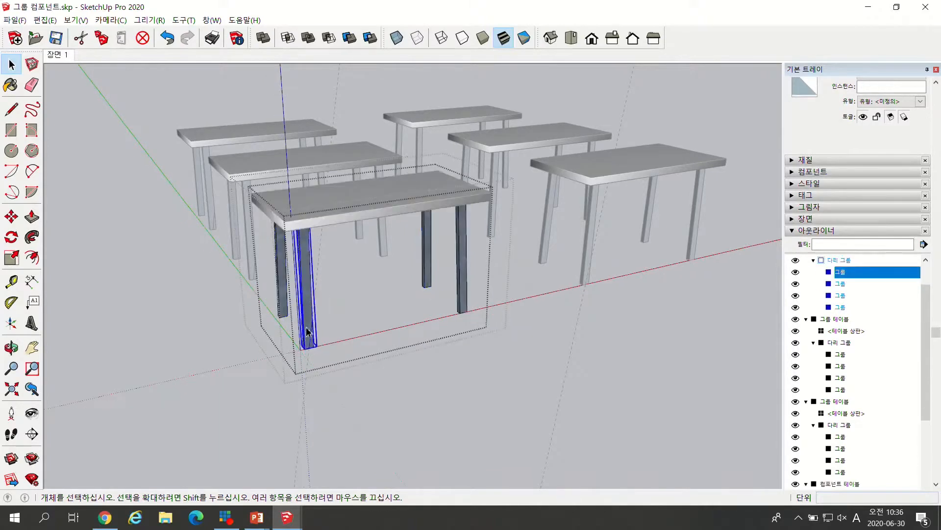
{"action": "scroll", "coordinate": [308, 344], "scroll_direction": "up", "scroll_amount": 3}
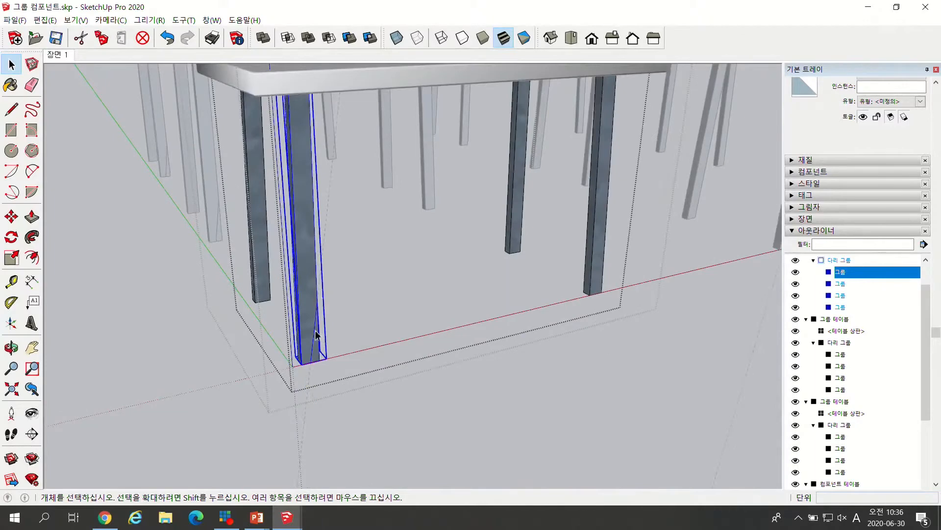
{"action": "double_click", "coordinate": [314, 311]}
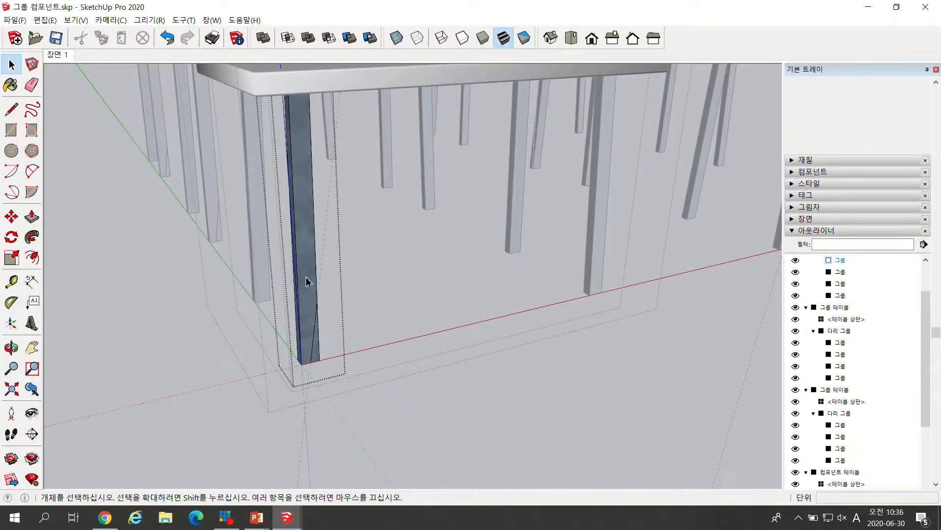
Exit the open leg, 다리 그룹 and 그룹 테이블 levels back to the model's top level.
{"action": "scroll", "coordinate": [307, 283], "scroll_direction": "down", "scroll_amount": 3}
{"action": "scroll", "coordinate": [308, 279], "scroll_direction": "down", "scroll_amount": 3}
{"action": "scroll", "coordinate": [904, 280], "scroll_direction": "up", "scroll_amount": 5}
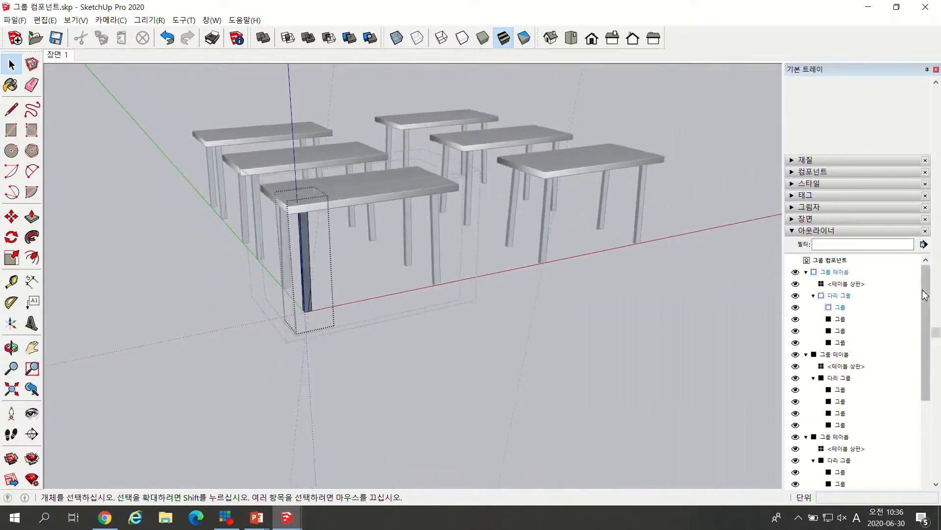
{"action": "left_click", "coordinate": [345, 371]}
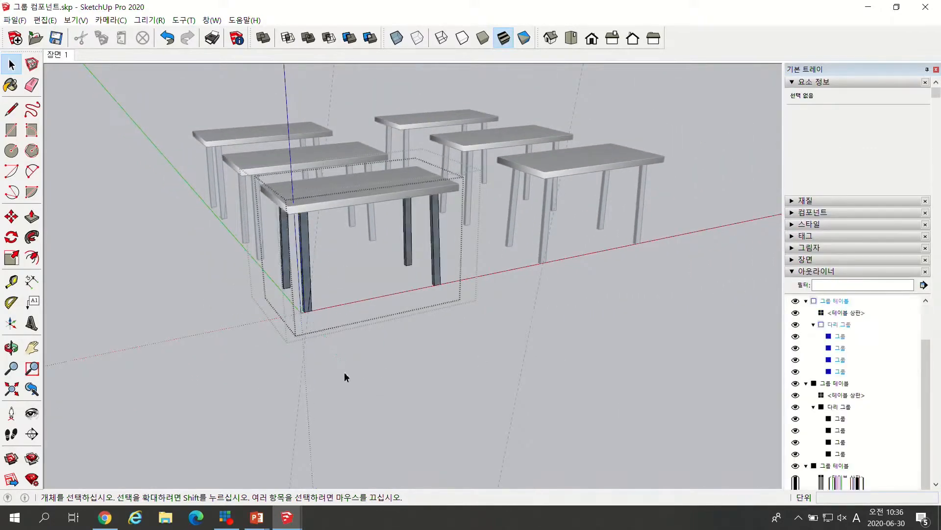
{"action": "left_click", "coordinate": [345, 372]}
{"action": "left_click", "coordinate": [345, 370]}
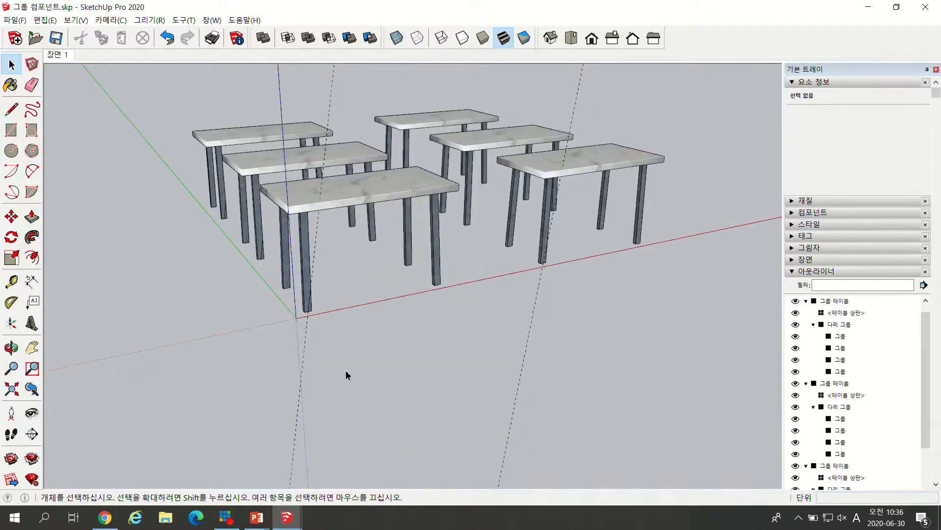
Reopen the nearest leg group within the front table's 다리 그룹 and select the small triangular face at the leg's lower end.
{"action": "left_click", "coordinate": [841, 337]}
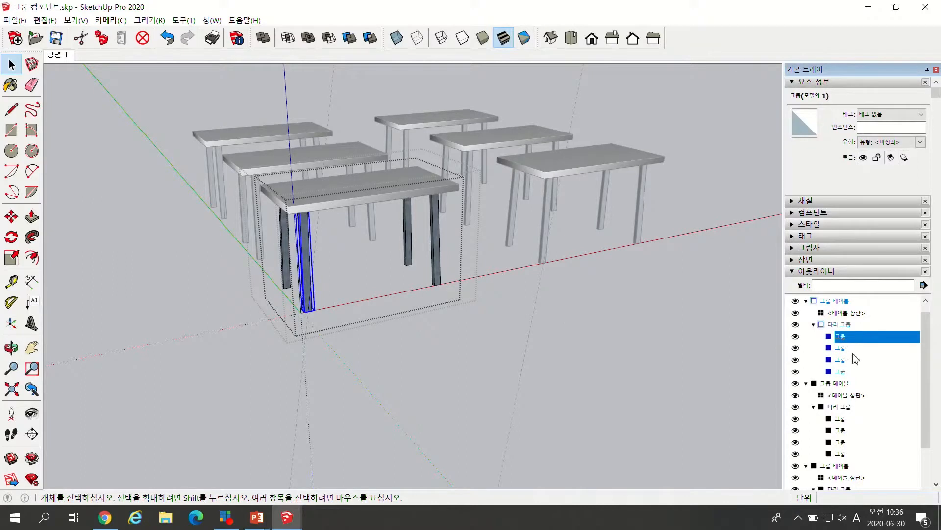
{"action": "double_click", "coordinate": [307, 300]}
{"action": "left_click", "coordinate": [307, 303]}
{"action": "scroll", "coordinate": [309, 306], "scroll_direction": "up", "scroll_amount": 5}
{"action": "scroll", "coordinate": [312, 313], "scroll_direction": "up", "scroll_amount": 2}
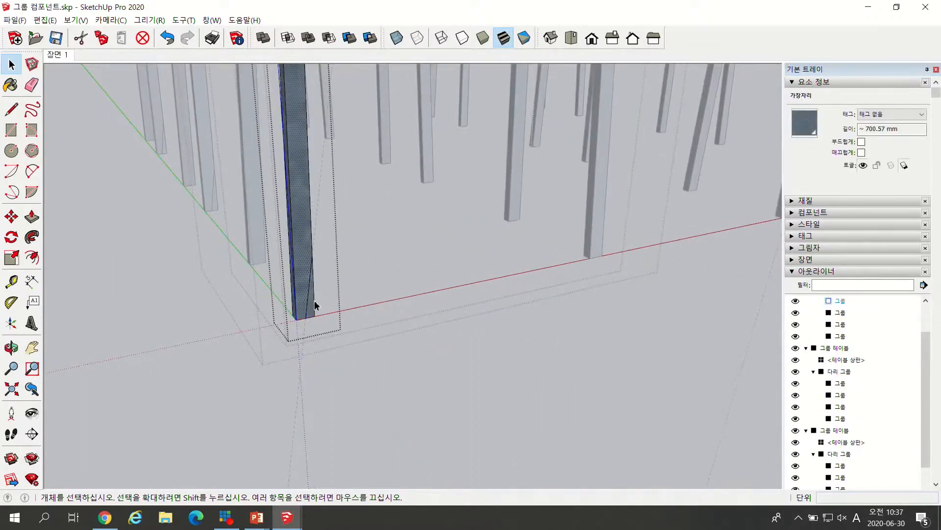
{"action": "left_click", "coordinate": [308, 309]}
{"action": "left_click", "coordinate": [311, 305]}
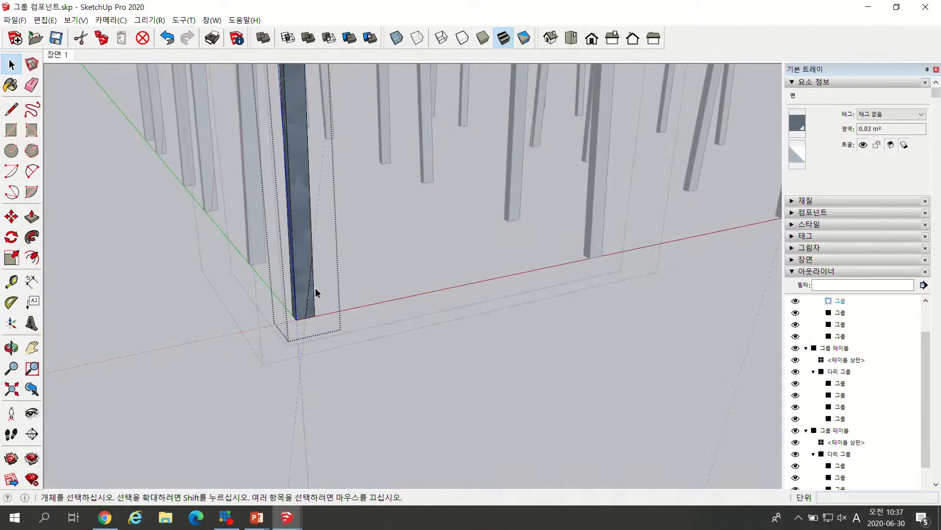
Trace a line about 172 mm long with the Line tool from the leg's bottom edge up along the triangular face's slanted side.
{"action": "scroll", "coordinate": [336, 276], "scroll_direction": "up", "scroll_amount": 2}
{"action": "scroll", "coordinate": [337, 254], "scroll_direction": "down", "scroll_amount": 3}
{"action": "scroll", "coordinate": [338, 255], "scroll_direction": "down", "scroll_amount": 3}
{"action": "scroll", "coordinate": [252, 267], "scroll_direction": "up", "scroll_amount": 6}
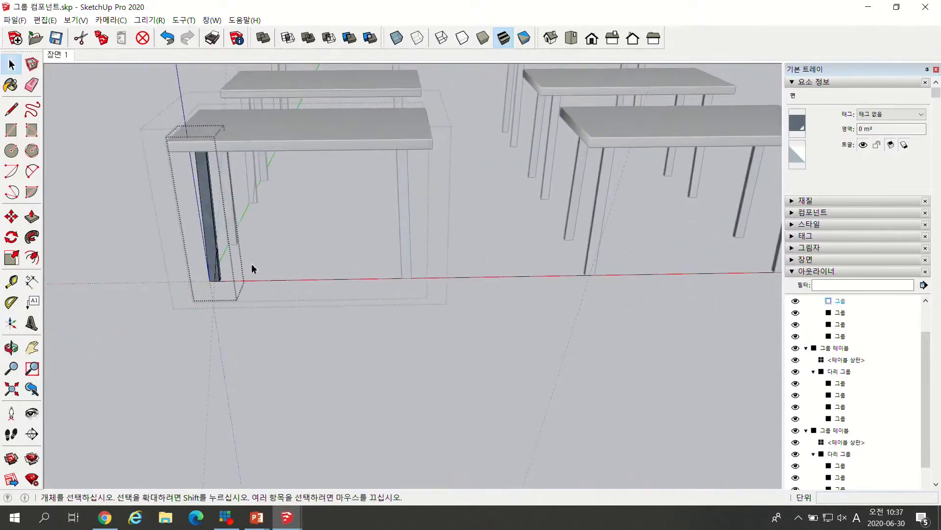
{"action": "scroll", "coordinate": [228, 318], "scroll_direction": "up", "scroll_amount": 2}
{"action": "scroll", "coordinate": [252, 270], "scroll_direction": "down", "scroll_amount": 3}
{"action": "scroll", "coordinate": [244, 273], "scroll_direction": "up", "scroll_amount": 5}
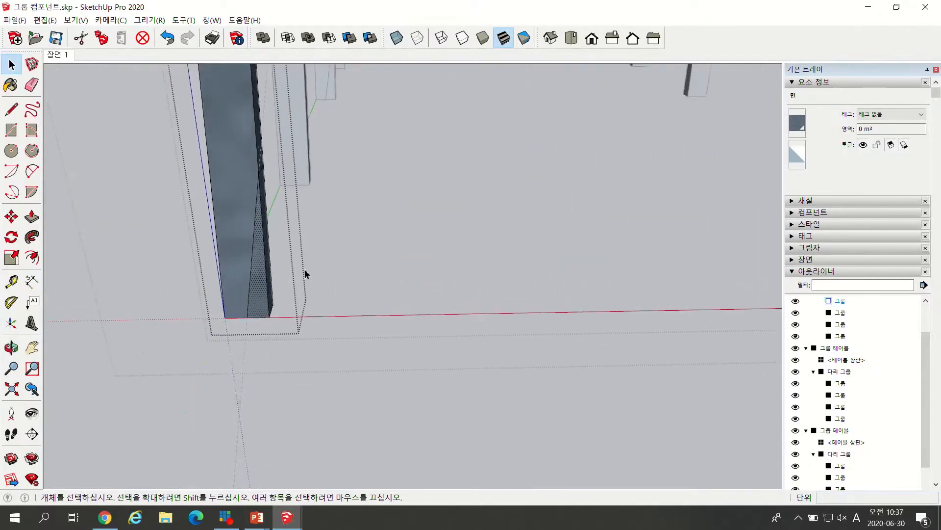
{"action": "scroll", "coordinate": [276, 266], "scroll_direction": "down", "scroll_amount": 3}
{"action": "mouse_move", "coordinate": [288, 271]}
{"action": "middle_mouse_down"}
{"action": "mouse_move", "coordinate": [157, 318]}
{"action": "mouse_move", "coordinate": [161, 269]}
{"action": "middle_mouse_up"}
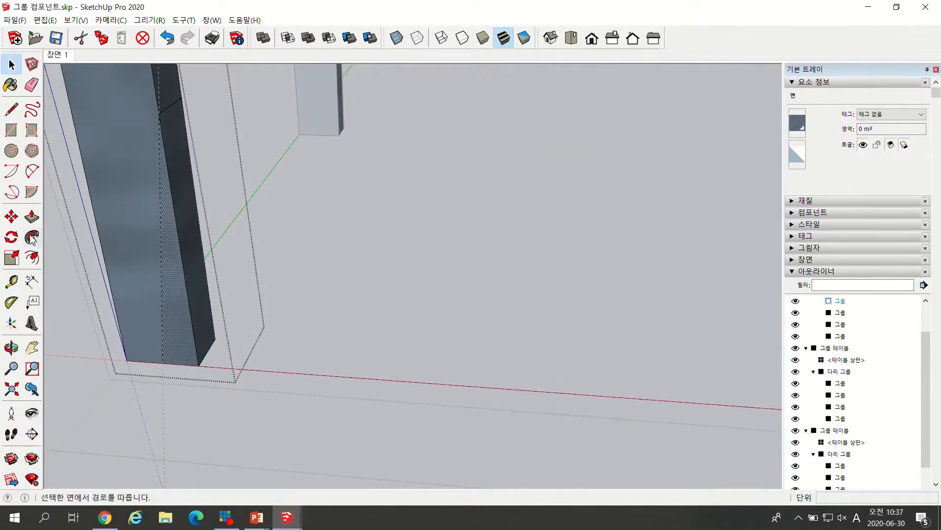
{"action": "key", "text": "l"}
{"action": "scroll", "coordinate": [160, 284], "scroll_direction": "up", "scroll_amount": 3}
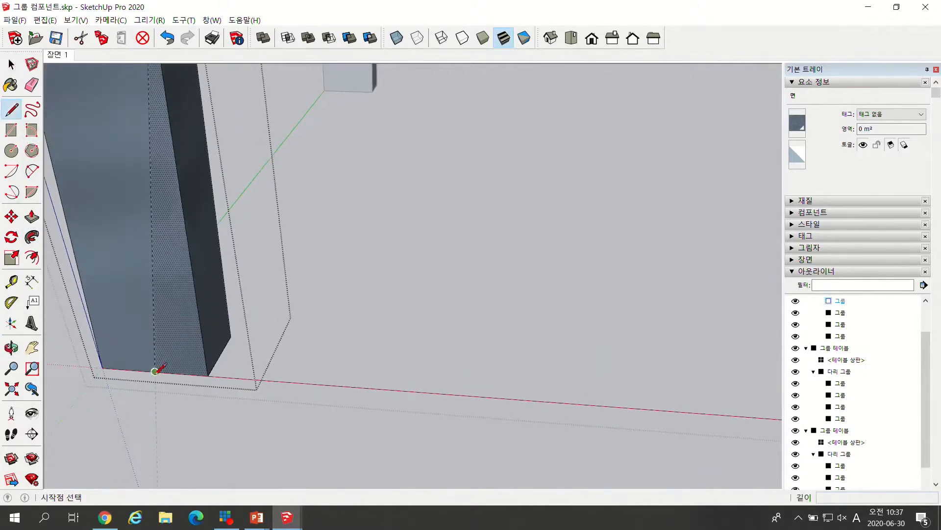
{"action": "left_click", "coordinate": [156, 372]}
{"action": "scroll", "coordinate": [181, 172], "scroll_direction": "down", "scroll_amount": 3}
{"action": "scroll", "coordinate": [163, 144], "scroll_direction": "down", "scroll_amount": 2}
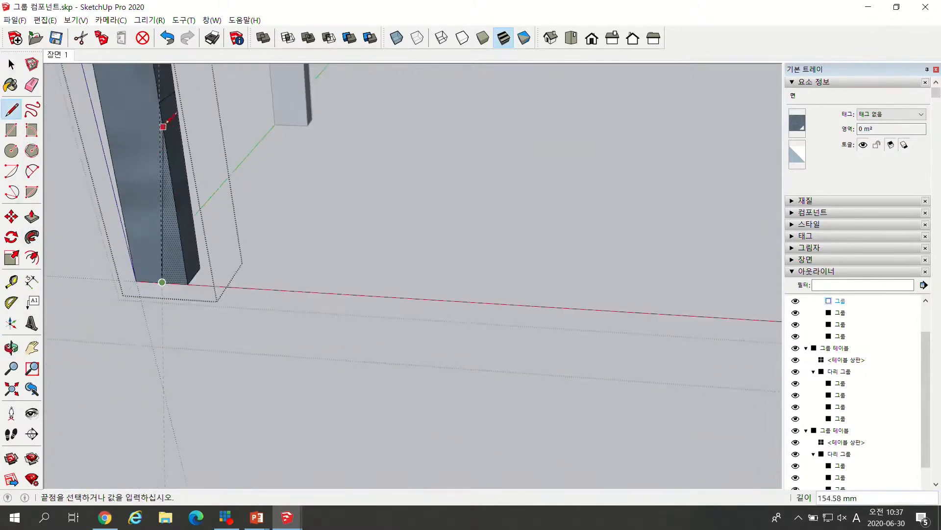
{"action": "left_click", "coordinate": [162, 105]}
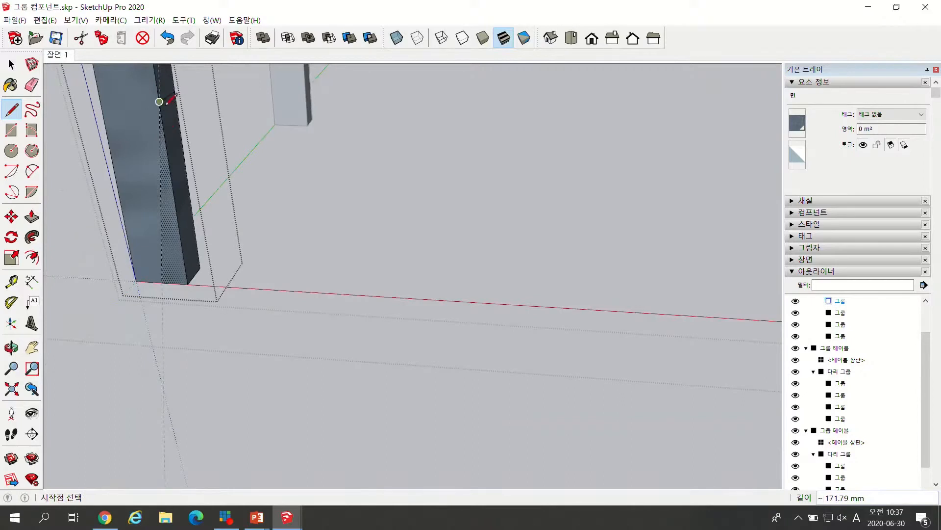
{"action": "left_click", "coordinate": [159, 101]}
{"action": "left_click", "coordinate": [162, 282]}
Recall the 장면 1 view, remove the wedge at the lower end of the leg to taper it, and close the leg group.
{"action": "scroll", "coordinate": [204, 177], "scroll_direction": "up", "scroll_amount": 4}
{"action": "middle_click_drag", "start_coordinate": [208, 169], "coordinate": [336, 225]}
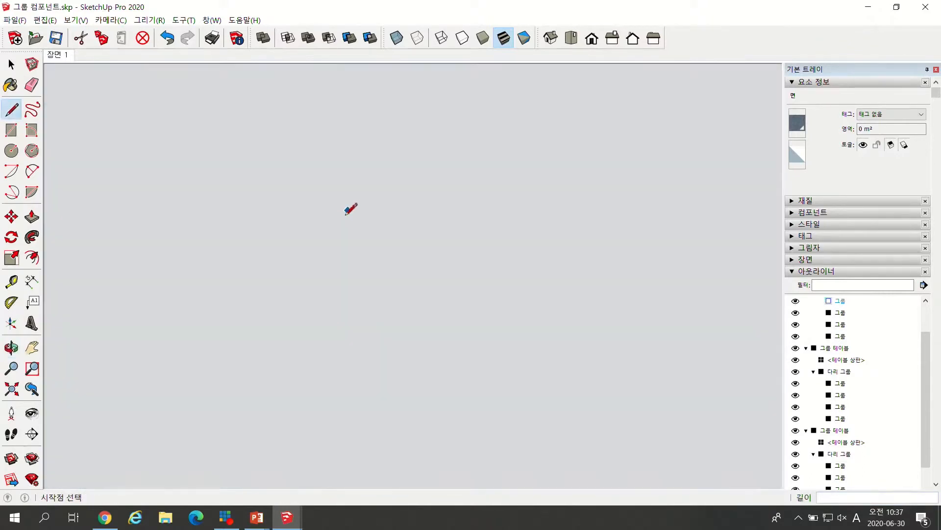
{"action": "left_click", "coordinate": [55, 55]}
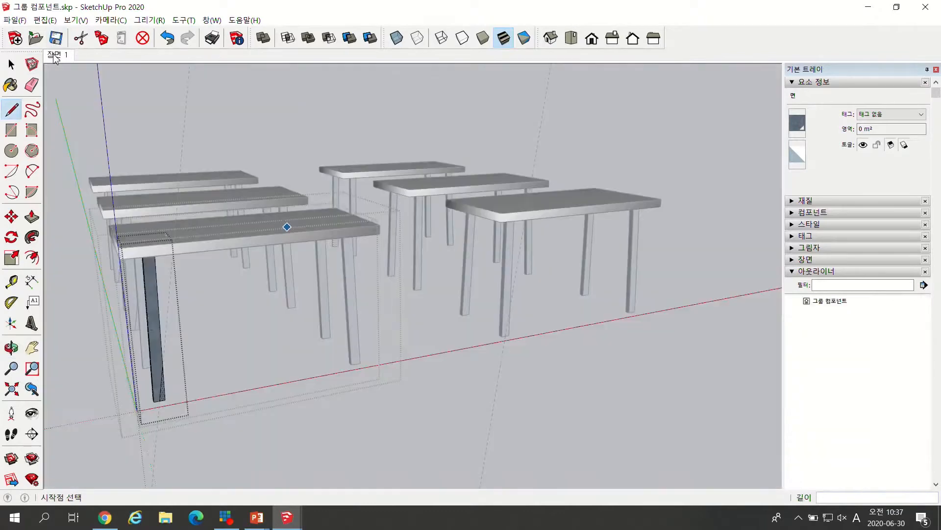
{"action": "middle_click_drag", "start_coordinate": [181, 326], "coordinate": [236, 144]}
{"action": "scroll", "coordinate": [324, 134], "scroll_direction": "up", "scroll_amount": 3}
{"action": "scroll", "coordinate": [415, 145], "scroll_direction": "up", "scroll_amount": 6}
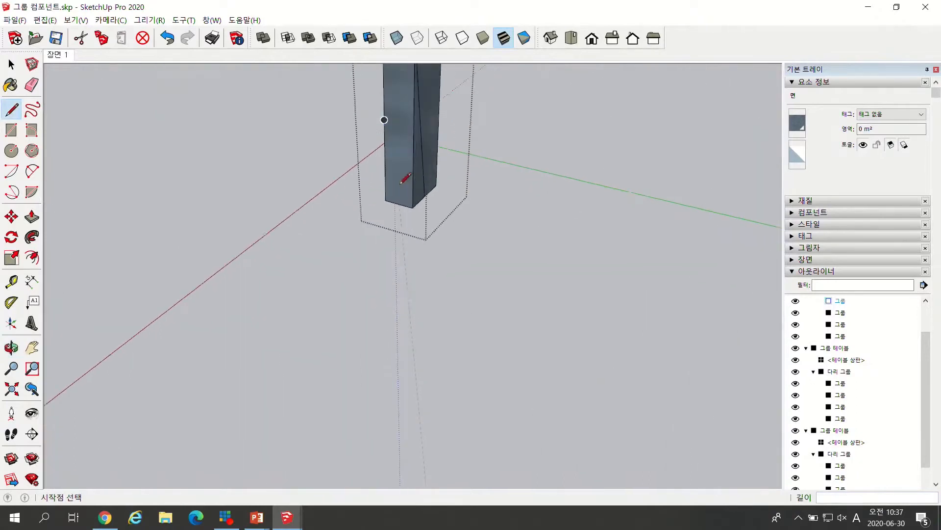
{"action": "scroll", "coordinate": [417, 182], "scroll_direction": "up", "scroll_amount": 4}
{"action": "scroll", "coordinate": [374, 221], "scroll_direction": "down", "scroll_amount": 5}
{"action": "middle_click_drag", "start_coordinate": [376, 223], "coordinate": [545, 227]}
{"action": "key", "text": "space"}
{"action": "scroll", "coordinate": [497, 223], "scroll_direction": "up", "scroll_amount": 1}
{"action": "left_click_drag", "start_coordinate": [504, 224], "coordinate": [482, 187]}
{"action": "middle_click_drag", "start_coordinate": [510, 236], "coordinate": [569, 207]}
{"action": "left_click", "coordinate": [495, 270]}
{"action": "middle_click_drag", "start_coordinate": [536, 242], "coordinate": [558, 200]}
{"action": "left_click", "coordinate": [489, 215]}
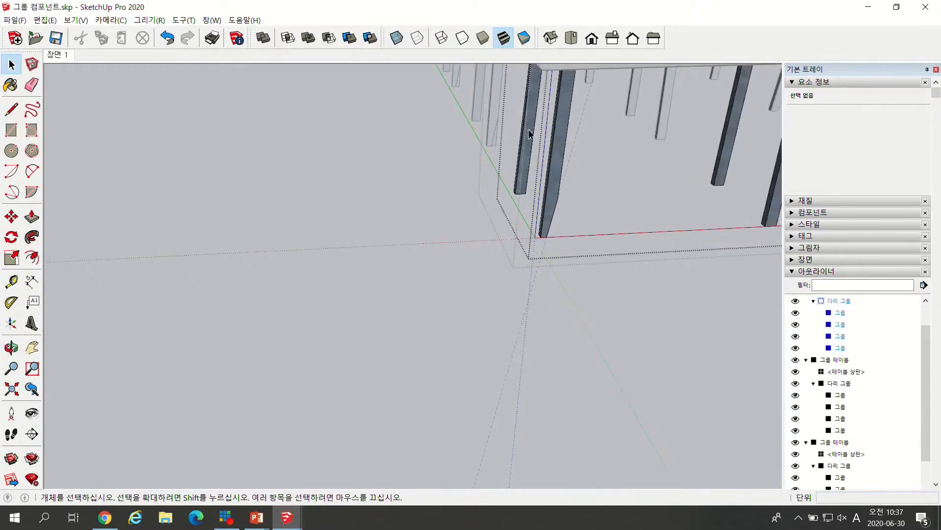
Exit the 다리 그룹 and compare the tapered leg with the table's other legs and the group tables behind it.
{"action": "scroll", "coordinate": [516, 185], "scroll_direction": "down", "scroll_amount": 3}
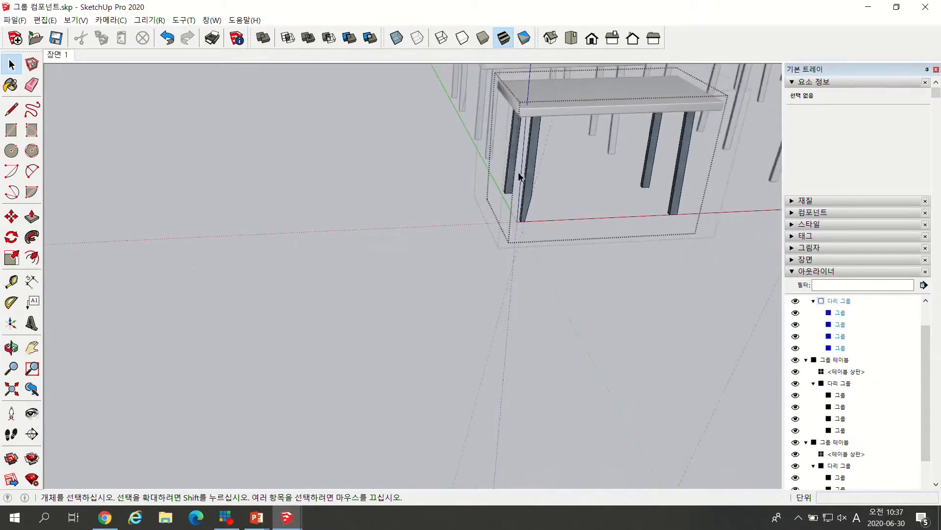
{"action": "scroll", "coordinate": [502, 192], "scroll_direction": "down", "scroll_amount": 3}
{"action": "scroll", "coordinate": [508, 180], "scroll_direction": "up", "scroll_amount": 3}
{"action": "left_click", "coordinate": [519, 254]}
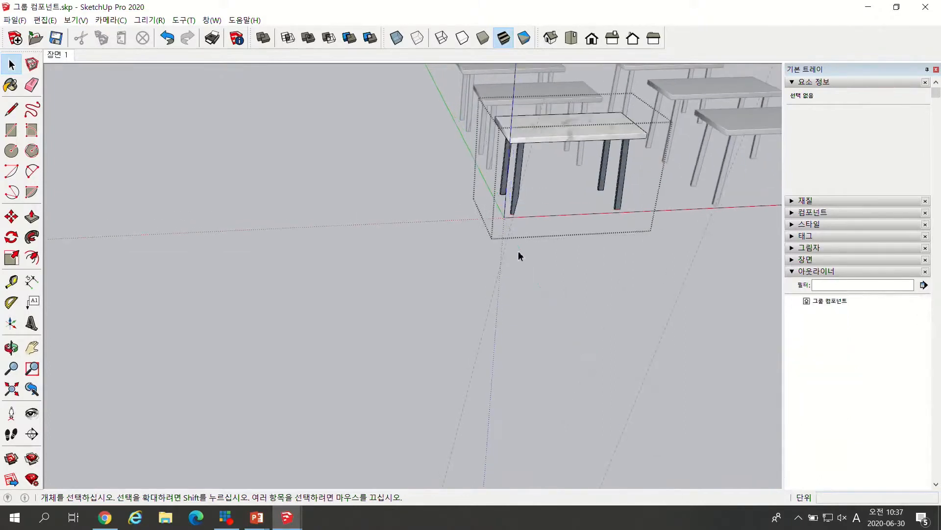
{"action": "scroll", "coordinate": [520, 204], "scroll_direction": "up", "scroll_amount": 3}
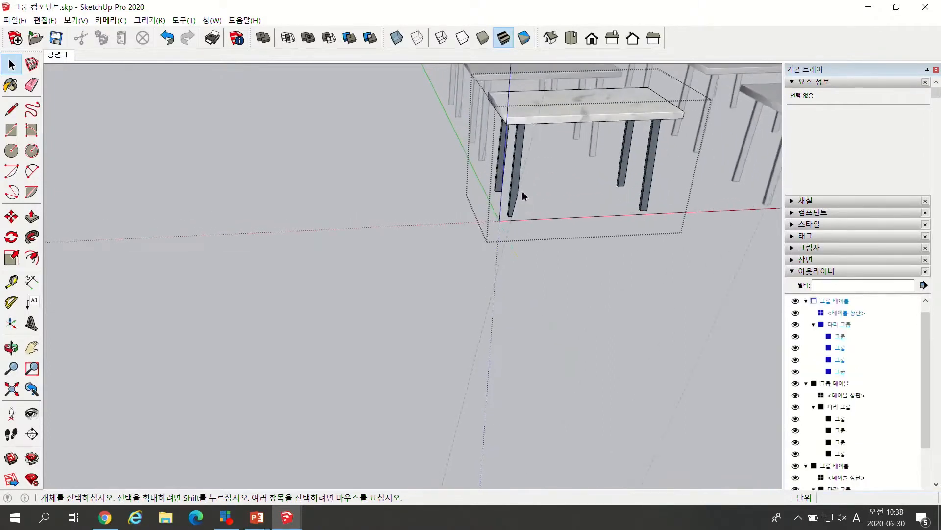
{"action": "scroll", "coordinate": [443, 144], "scroll_direction": "up", "scroll_amount": 3}
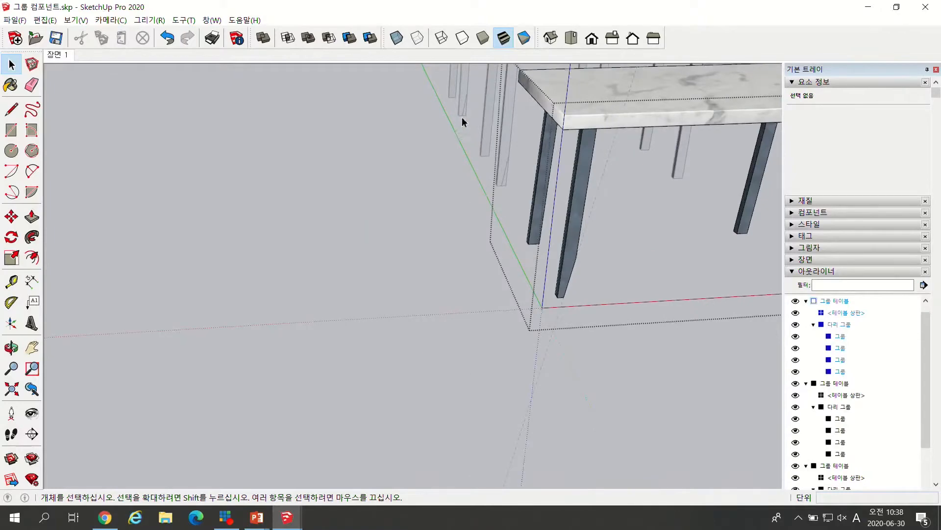
{"action": "scroll", "coordinate": [509, 151], "scroll_direction": "down", "scroll_amount": 5}
{"action": "scroll", "coordinate": [517, 118], "scroll_direction": "up", "scroll_amount": 3}
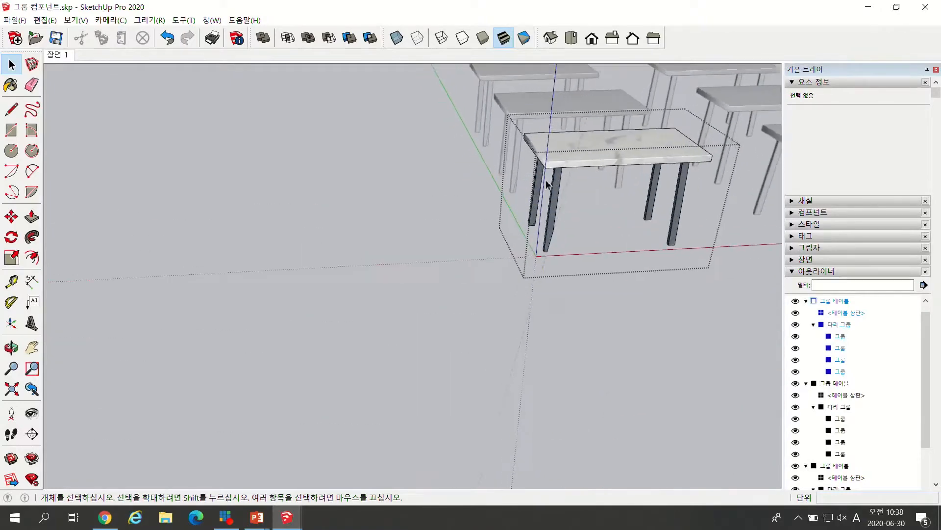
{"action": "scroll", "coordinate": [512, 182], "scroll_direction": "up", "scroll_amount": 5}
{"action": "scroll", "coordinate": [514, 184], "scroll_direction": "down", "scroll_amount": 4}
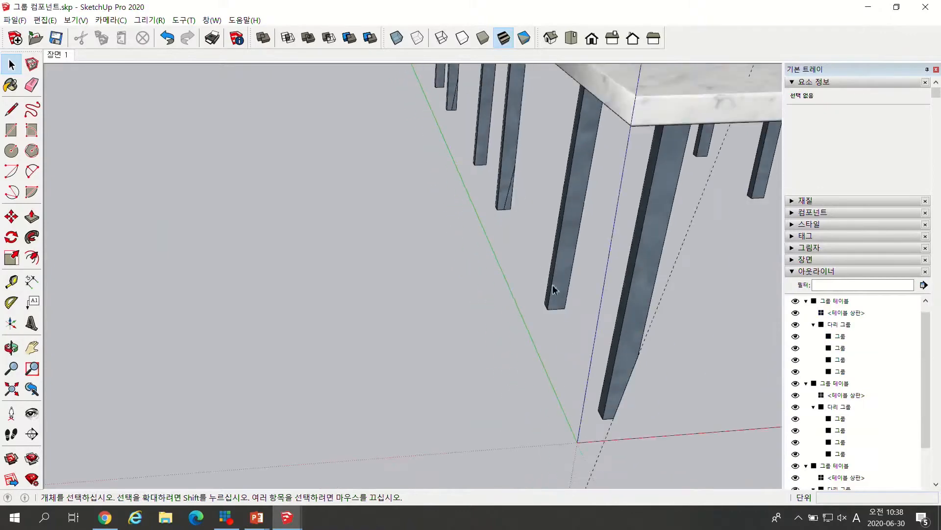
Examine the front group table's legs beside the component tables, ending at the model's top level near the front component table.
{"action": "scroll", "coordinate": [558, 288], "scroll_direction": "down", "scroll_amount": 6}
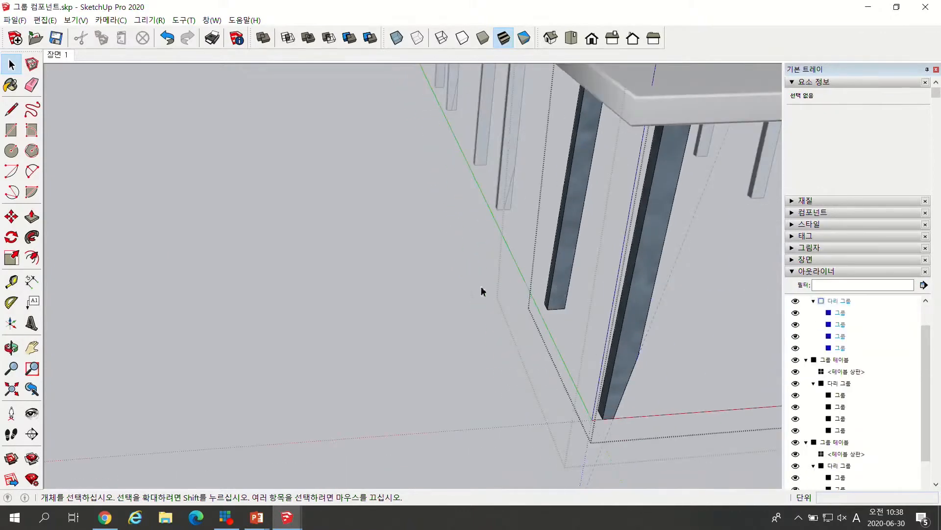
{"action": "scroll", "coordinate": [495, 248], "scroll_direction": "down", "scroll_amount": 3}
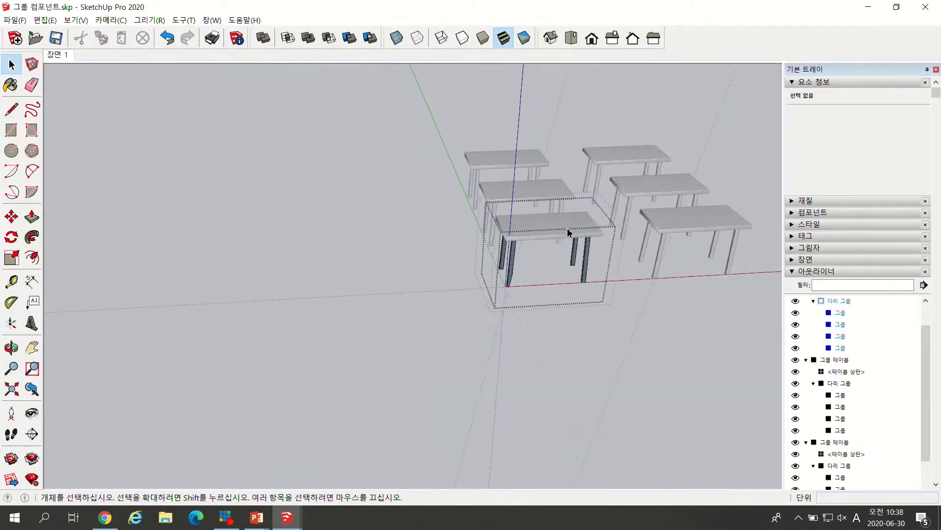
{"action": "scroll", "coordinate": [509, 216], "scroll_direction": "up", "scroll_amount": 5}
{"action": "scroll", "coordinate": [561, 279], "scroll_direction": "down", "scroll_amount": 5}
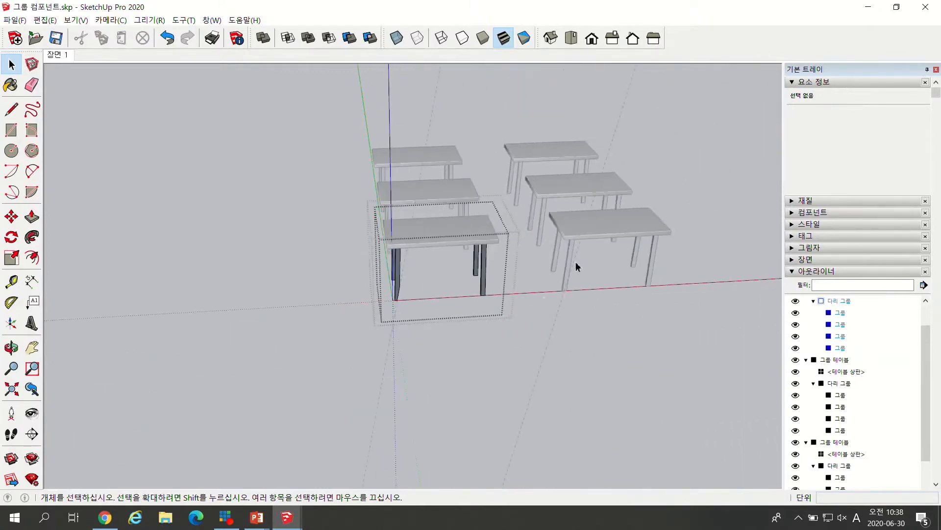
{"action": "scroll", "coordinate": [568, 288], "scroll_direction": "up", "scroll_amount": 4}
{"action": "scroll", "coordinate": [542, 314], "scroll_direction": "down", "scroll_amount": 3}
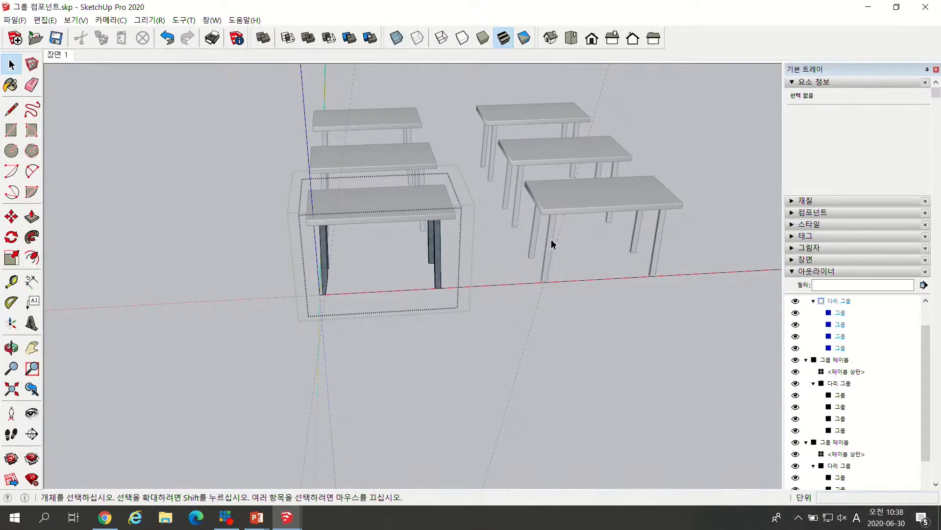
{"action": "scroll", "coordinate": [552, 240], "scroll_direction": "up", "scroll_amount": 4}
{"action": "scroll", "coordinate": [564, 230], "scroll_direction": "down", "scroll_amount": 2}
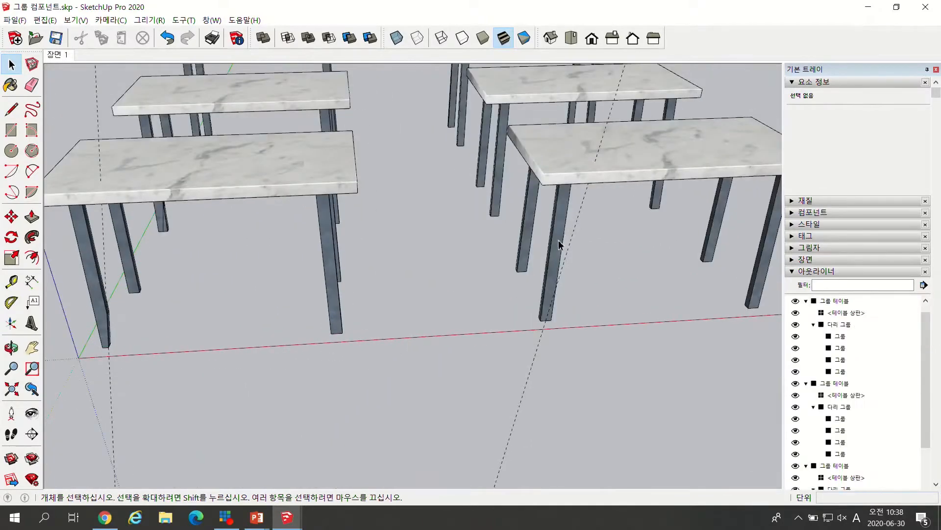
Open the front 컴포넌트 테이블 and its 다리 컴포넌트 group, and select the nearest leg component.
{"action": "left_click", "coordinate": [561, 237]}
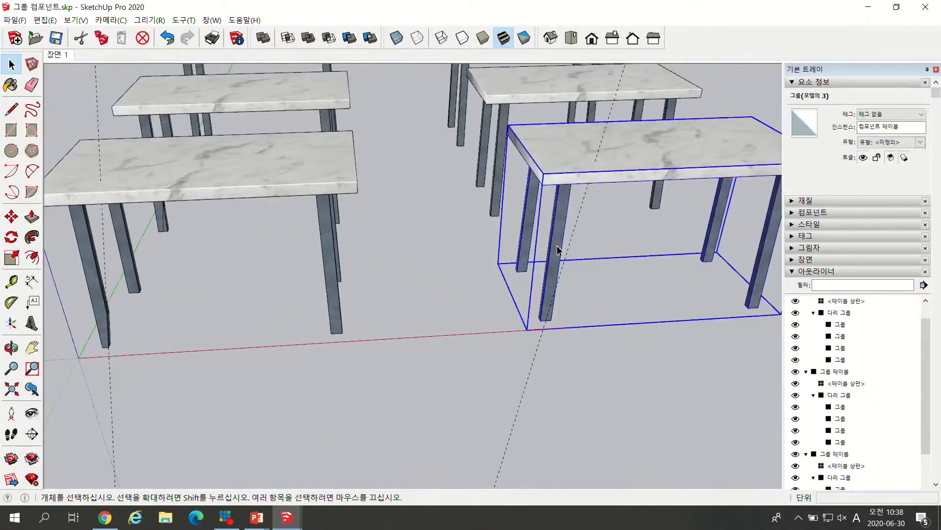
{"action": "scroll", "coordinate": [840, 385], "scroll_direction": "down", "scroll_amount": 5}
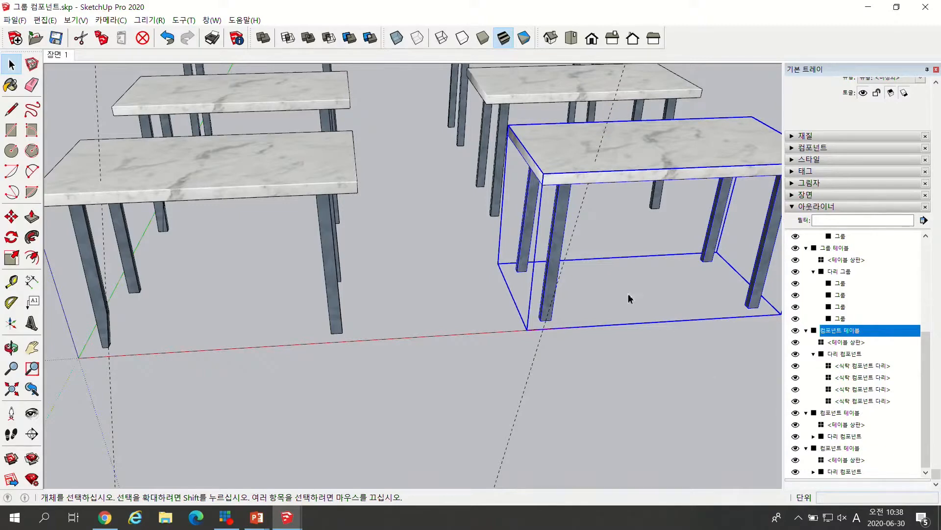
{"action": "double_click", "coordinate": [553, 281]}
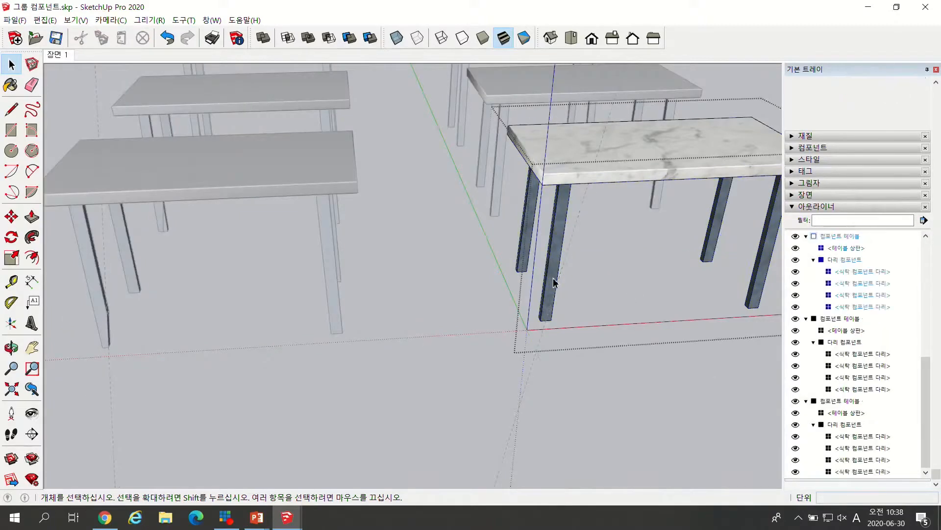
{"action": "left_click", "coordinate": [553, 281]}
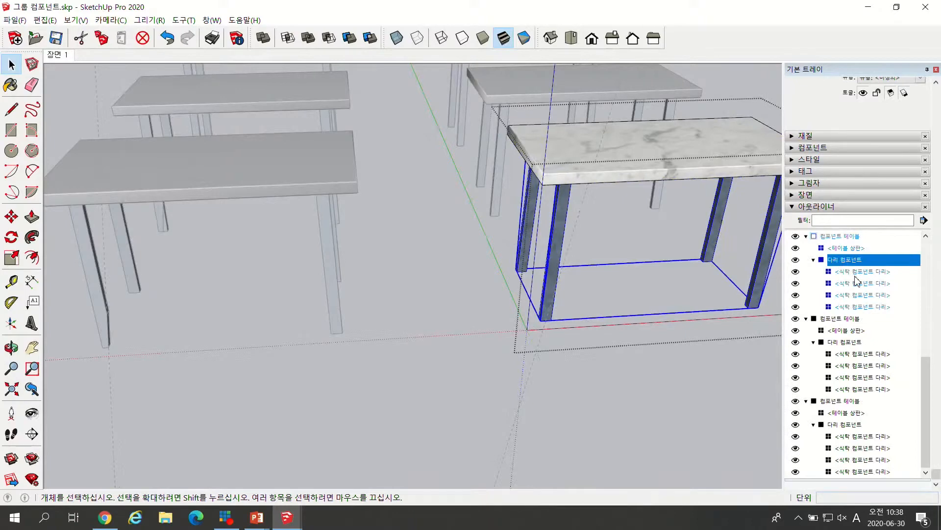
{"action": "double_click", "coordinate": [554, 257]}
{"action": "left_click", "coordinate": [554, 257]}
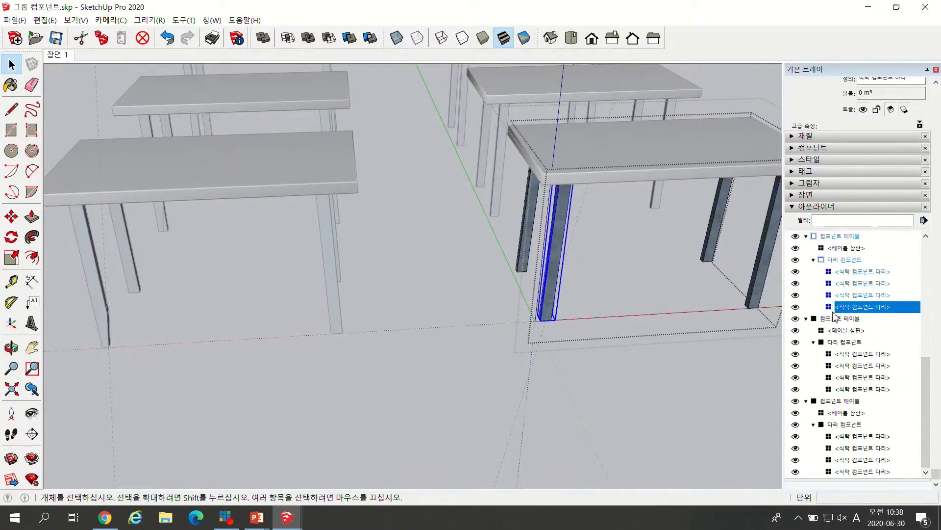
Open the nearest 식탁 컴포넌트 다리 component for editing and select its front face with the bounding edges.
{"action": "scroll", "coordinate": [557, 310], "scroll_direction": "up", "scroll_amount": 6}
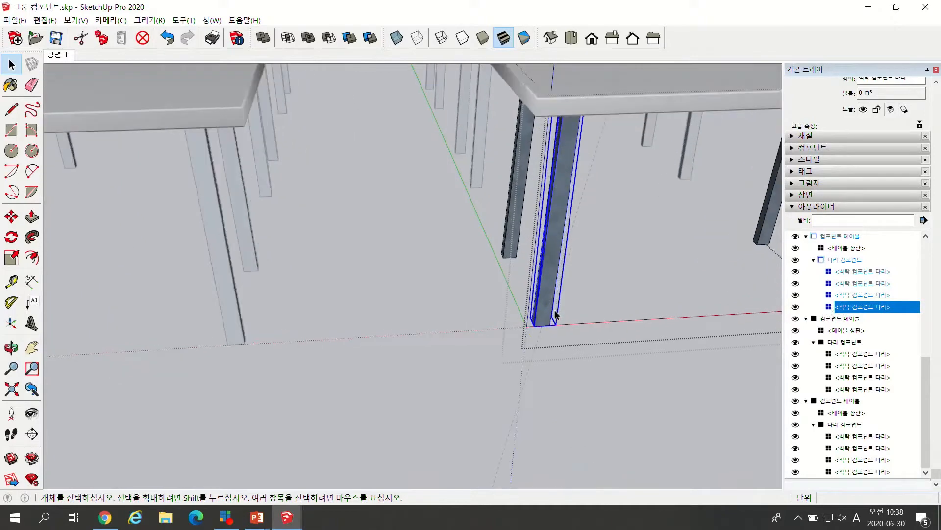
{"action": "scroll", "coordinate": [515, 264], "scroll_direction": "down", "scroll_amount": 4}
{"action": "middle_click_drag", "start_coordinate": [515, 264], "coordinate": [416, 286]}
{"action": "scroll", "coordinate": [416, 285], "scroll_direction": "up", "scroll_amount": 3}
{"action": "scroll", "coordinate": [464, 281], "scroll_direction": "down", "scroll_amount": 3}
{"action": "scroll", "coordinate": [463, 294], "scroll_direction": "up", "scroll_amount": 1}
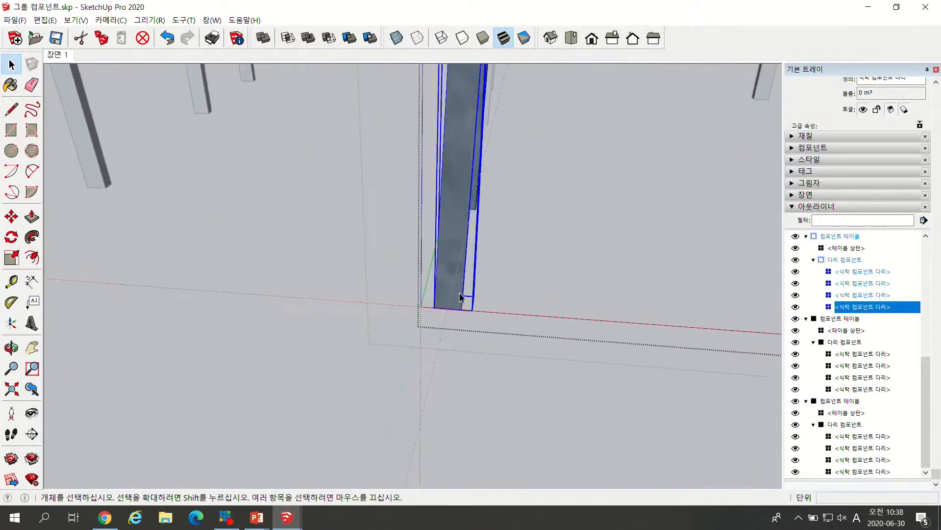
{"action": "double_click", "coordinate": [461, 289]}
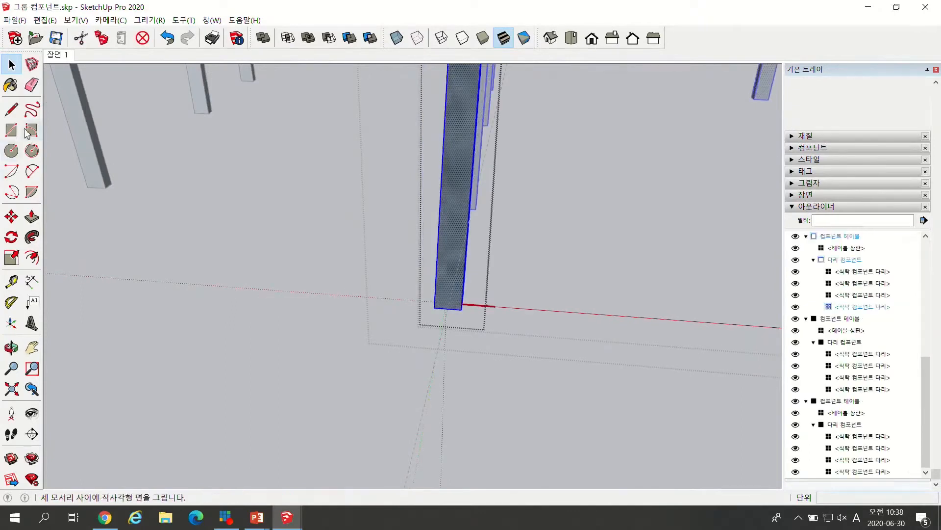
Draw a diagonal line about 180 mm long on the leg's front face, from the bottom edge's midpoint to the inner side edge.
{"action": "left_click", "coordinate": [11, 108]}
{"action": "scroll", "coordinate": [505, 288], "scroll_direction": "up", "scroll_amount": 2}
{"action": "left_click", "coordinate": [431, 314]}
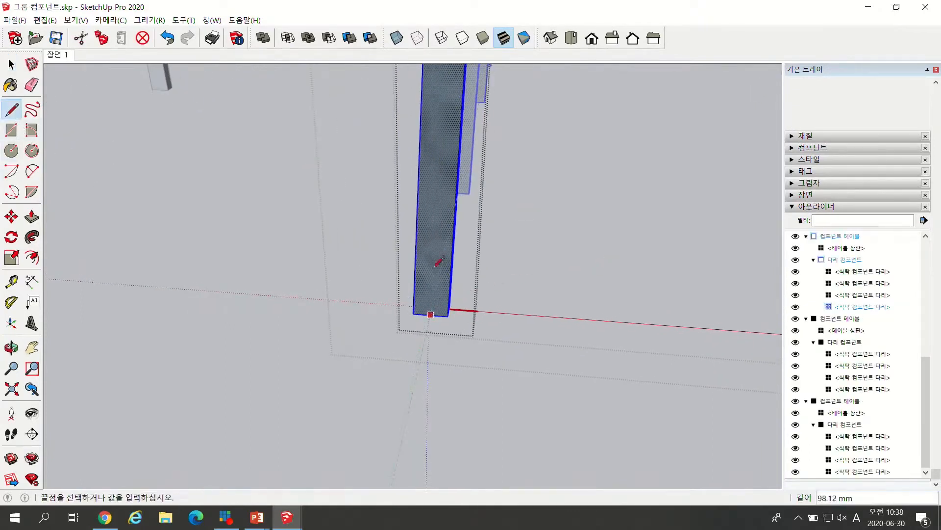
{"action": "scroll", "coordinate": [456, 196], "scroll_direction": "up", "scroll_amount": 3}
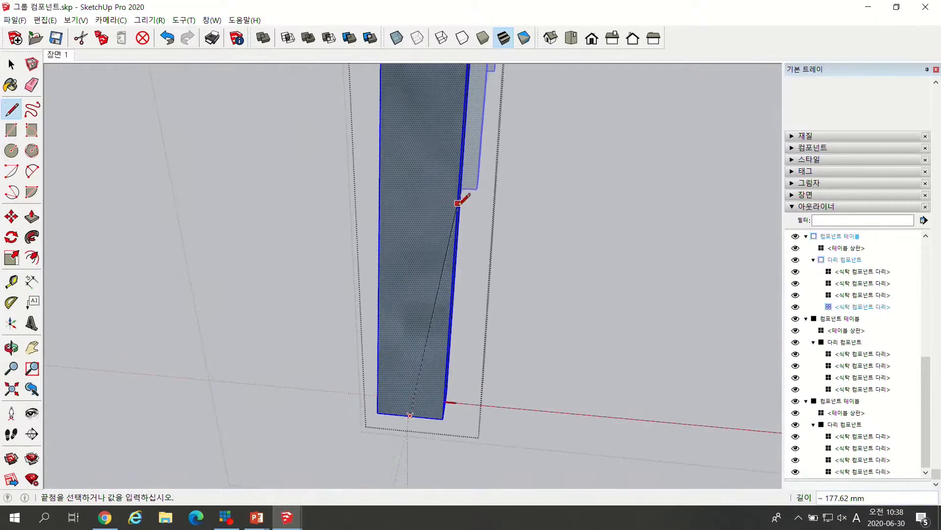
{"action": "scroll", "coordinate": [457, 212], "scroll_direction": "up", "scroll_amount": 2}
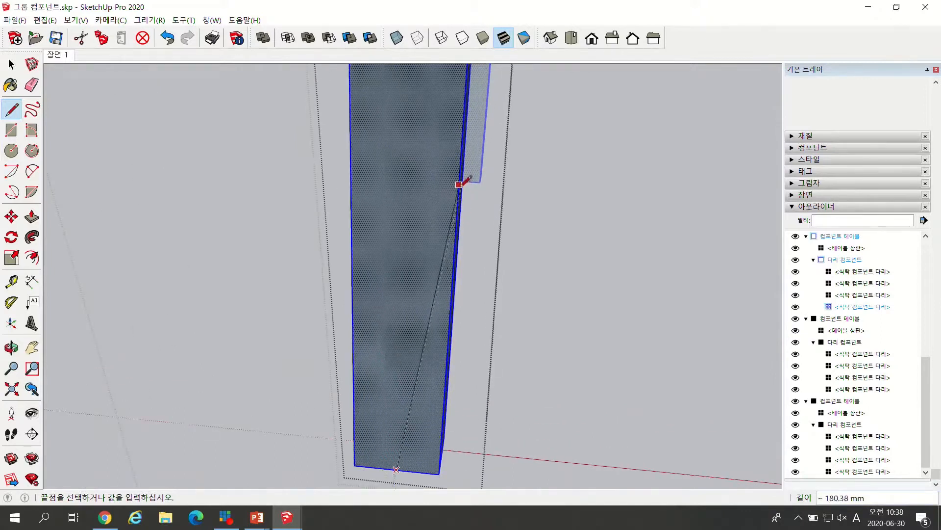
{"action": "scroll", "coordinate": [459, 185], "scroll_direction": "up", "scroll_amount": 2}
{"action": "middle_click_drag", "start_coordinate": [456, 208], "coordinate": [478, 206]}
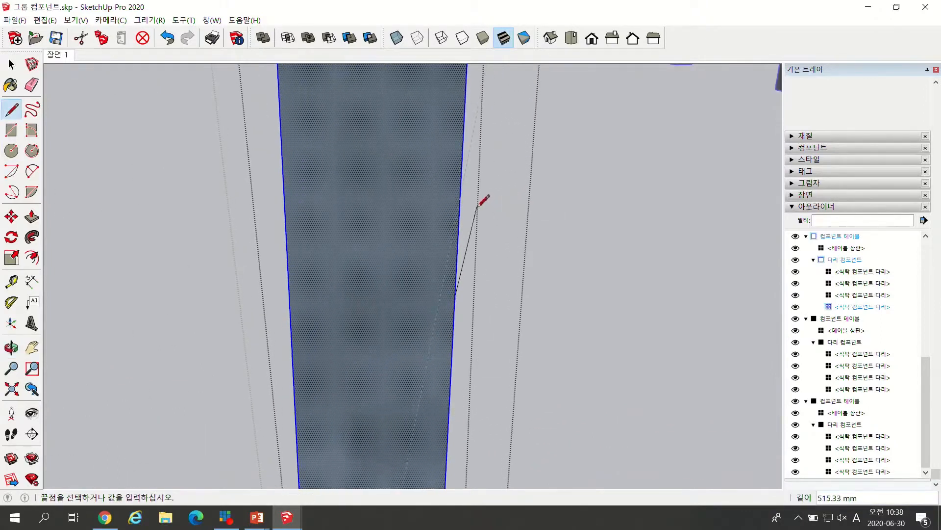
{"action": "key", "text": "Escape"}
{"action": "scroll", "coordinate": [489, 204], "scroll_direction": "down", "scroll_amount": 5}
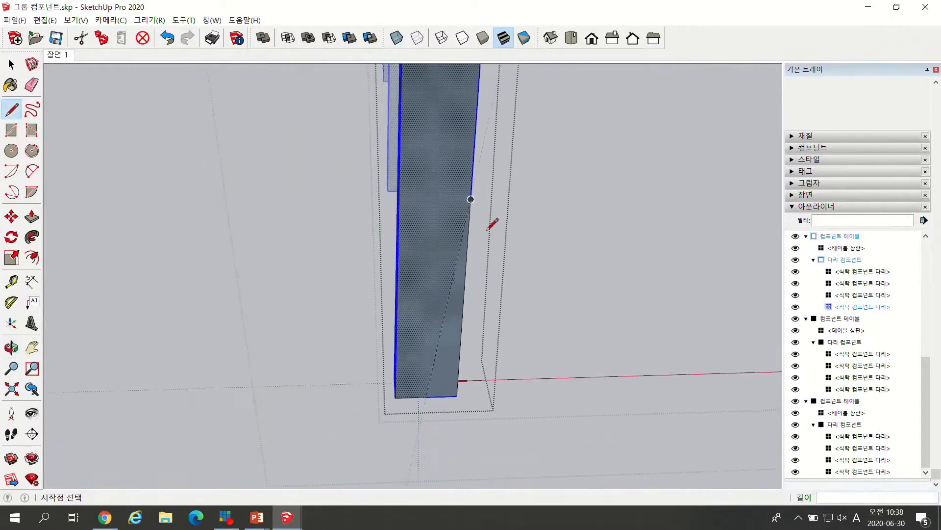
Examine the legs of all three component tables for the diagonal line drawn in the open leg component.
{"action": "scroll", "coordinate": [503, 228], "scroll_direction": "down", "scroll_amount": 6}
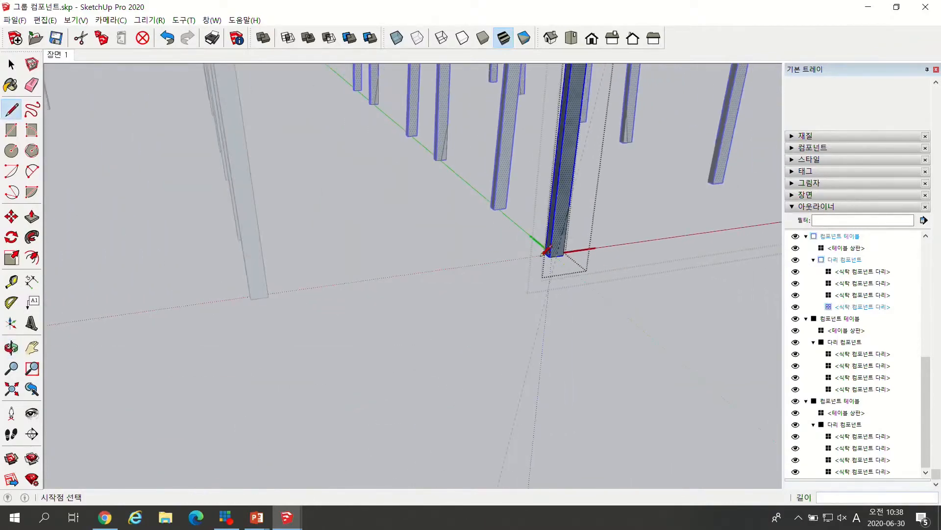
{"action": "scroll", "coordinate": [456, 149], "scroll_direction": "up", "scroll_amount": 8}
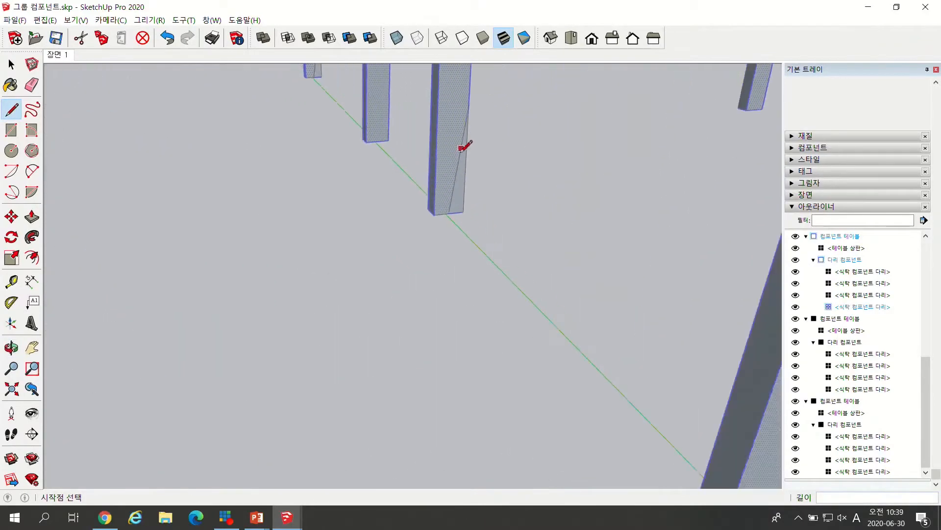
{"action": "scroll", "coordinate": [456, 206], "scroll_direction": "down", "scroll_amount": 5}
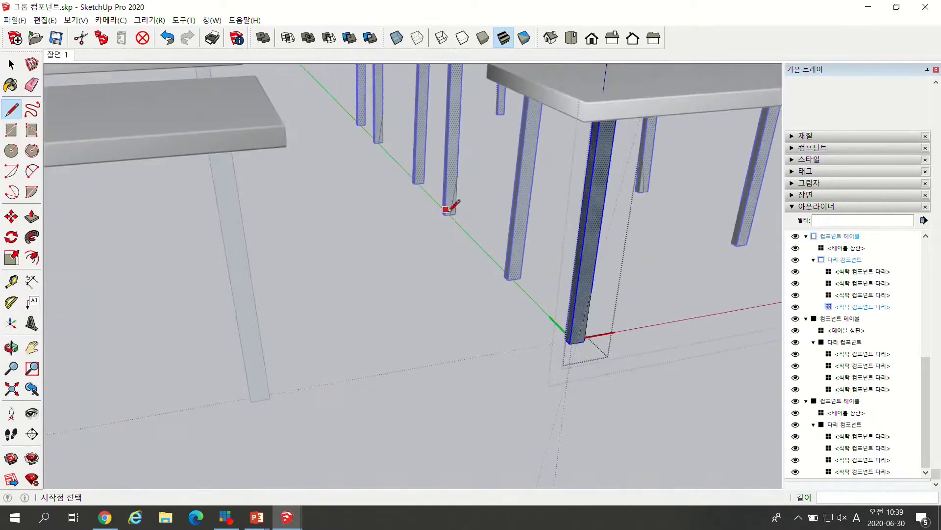
{"action": "scroll", "coordinate": [426, 145], "scroll_direction": "up", "scroll_amount": 7}
{"action": "scroll", "coordinate": [392, 142], "scroll_direction": "down", "scroll_amount": 6}
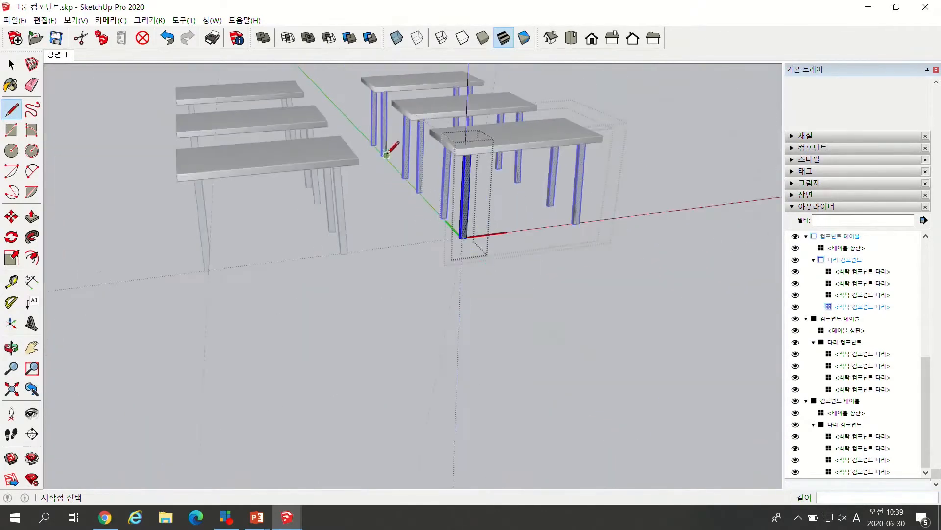
{"action": "middle_click_drag", "start_coordinate": [593, 199], "coordinate": [475, 211]}
{"action": "scroll", "coordinate": [476, 211], "scroll_direction": "up", "scroll_amount": 8}
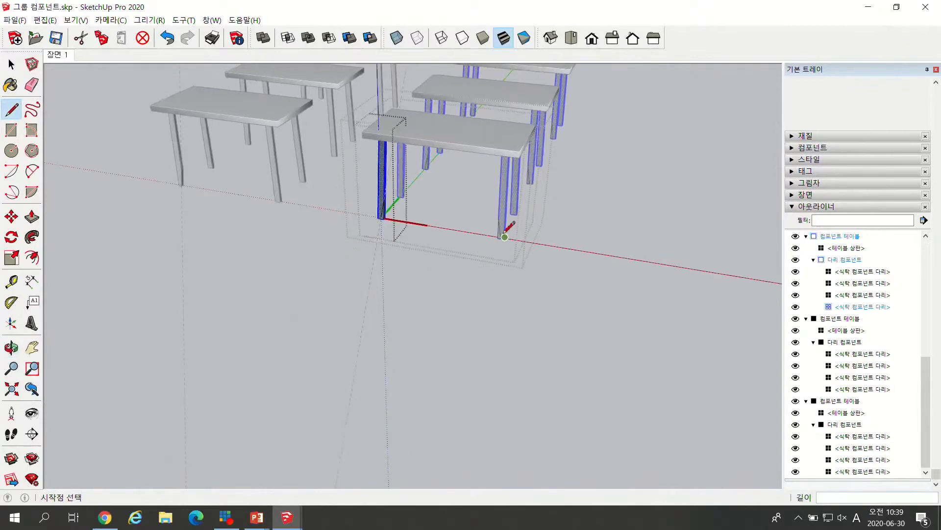
{"action": "scroll", "coordinate": [505, 226], "scroll_direction": "up", "scroll_amount": 5}
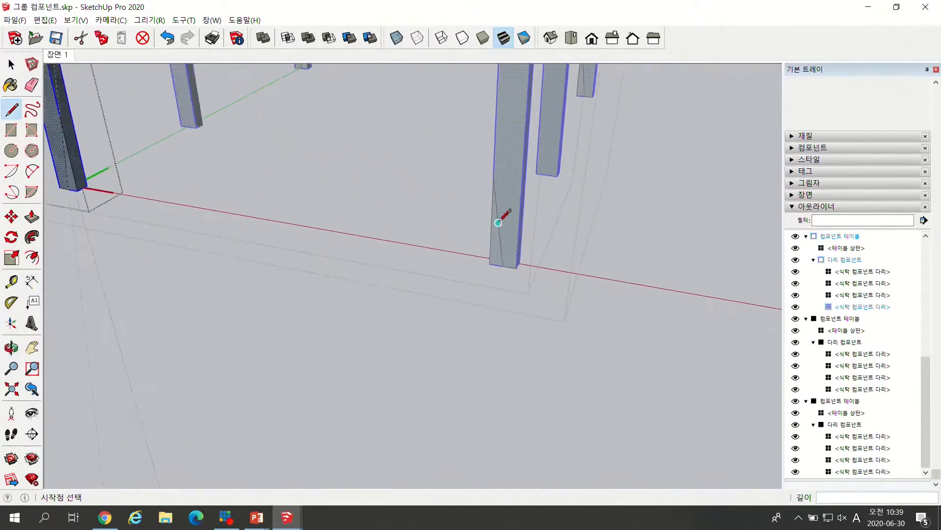
{"action": "scroll", "coordinate": [515, 249], "scroll_direction": "down", "scroll_amount": 10}
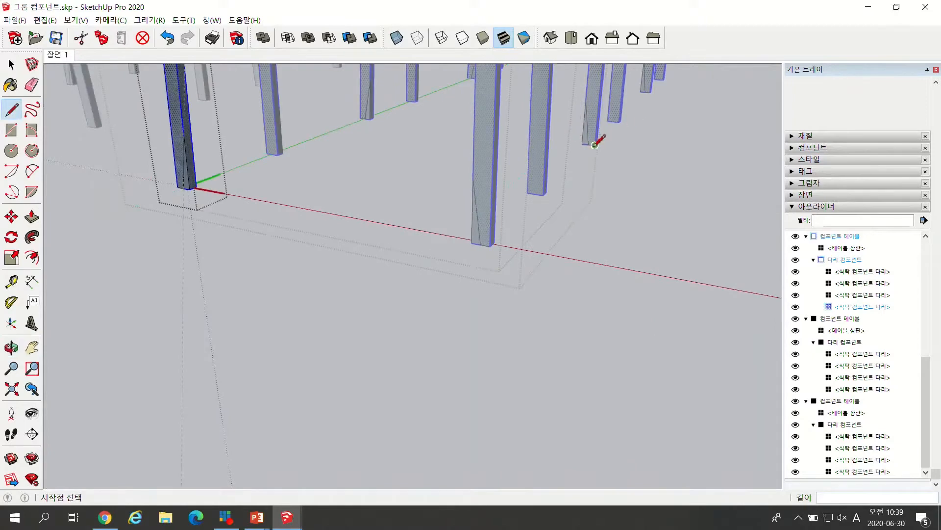
{"action": "middle_click_drag", "start_coordinate": [602, 162], "coordinate": [94, 237]}
{"action": "scroll", "coordinate": [161, 92], "scroll_direction": "up", "scroll_amount": 5}
{"action": "scroll", "coordinate": [222, 262], "scroll_direction": "down", "scroll_amount": 2}
{"action": "scroll", "coordinate": [184, 88], "scroll_direction": "down", "scroll_amount": 2}
{"action": "scroll", "coordinate": [169, 112], "scroll_direction": "up", "scroll_amount": 5}
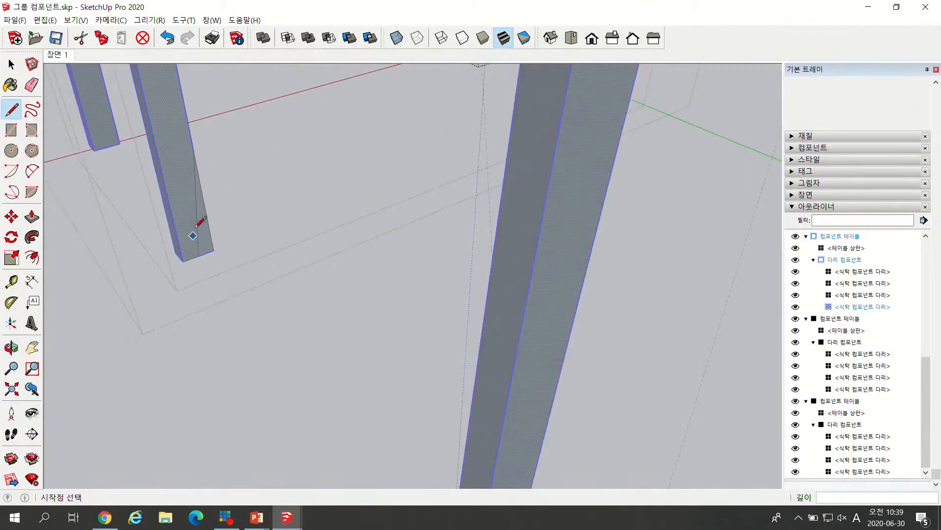
{"action": "scroll", "coordinate": [409, 189], "scroll_direction": "down", "scroll_amount": 3}
{"action": "middle_click_drag", "start_coordinate": [242, 272], "coordinate": [453, 147]}
{"action": "scroll", "coordinate": [438, 314], "scroll_direction": "down", "scroll_amount": 3}
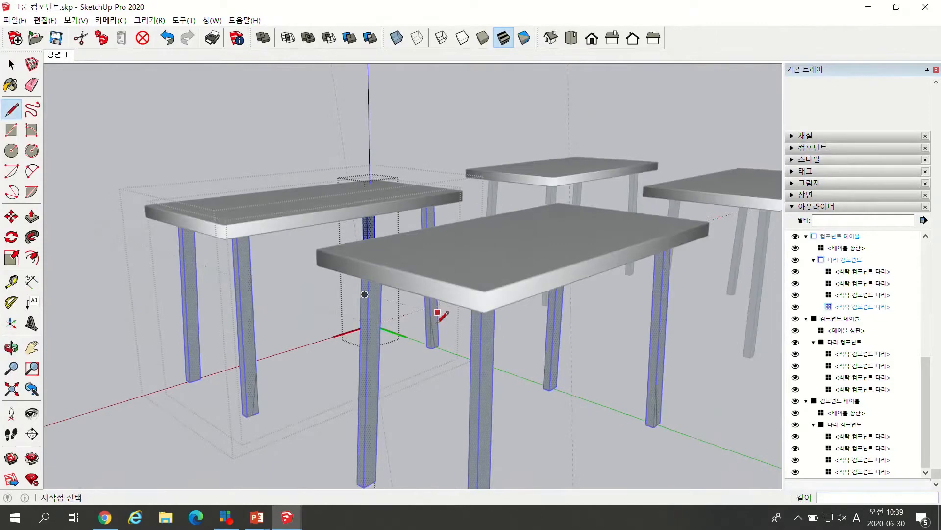
{"action": "scroll", "coordinate": [429, 342], "scroll_direction": "down", "scroll_amount": 2}
{"action": "middle_click_drag", "start_coordinate": [408, 347], "coordinate": [463, 396]}
Draw an edge about 30 mm long across the open leg's adjoining side face, starting at the diagonal's upper endpoint.
{"action": "scroll", "coordinate": [396, 314], "scroll_direction": "up", "scroll_amount": 5}
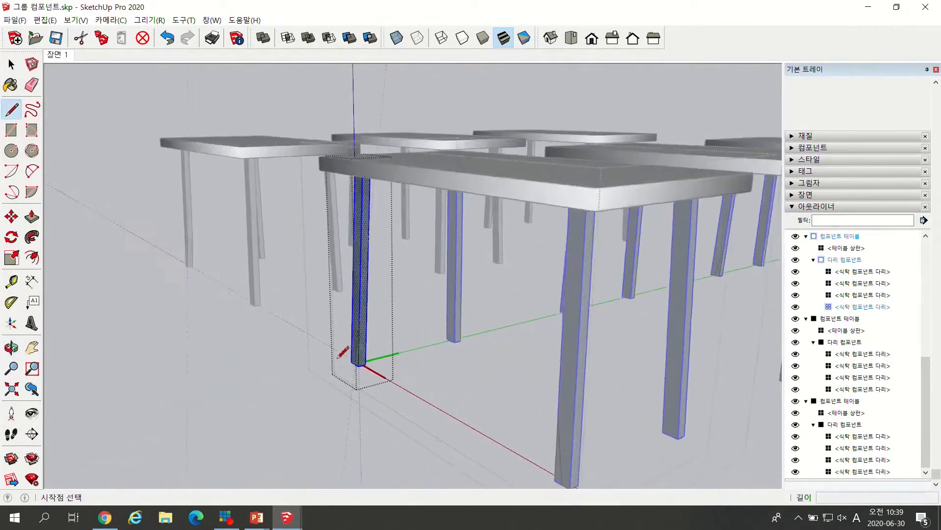
{"action": "scroll", "coordinate": [392, 308], "scroll_direction": "up", "scroll_amount": 4}
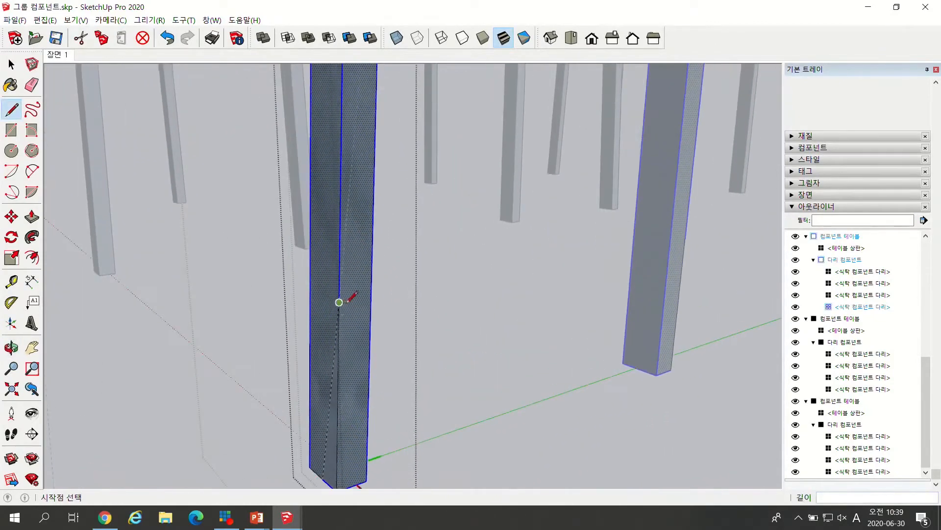
{"action": "left_click", "coordinate": [346, 303]}
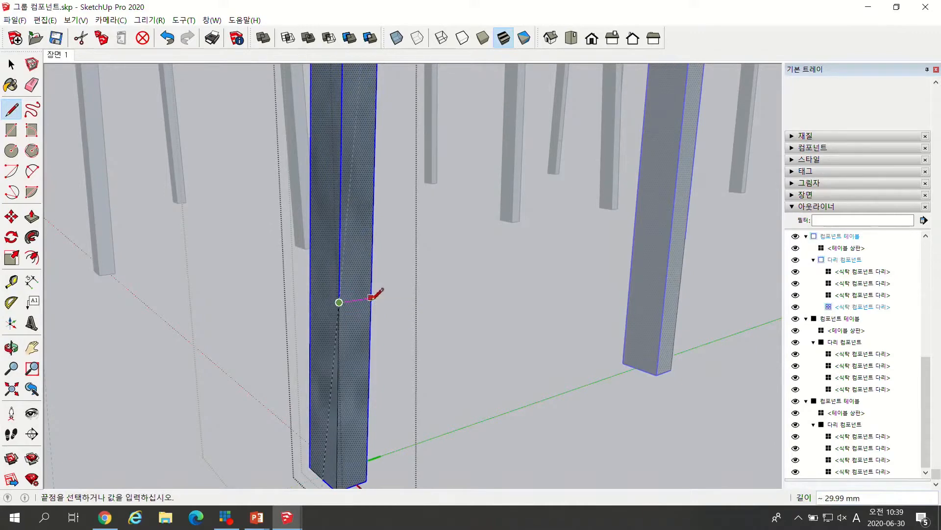
{"action": "middle_click_drag", "start_coordinate": [428, 306], "coordinate": [156, 363]}
{"action": "scroll", "coordinate": [184, 323], "scroll_direction": "down", "scroll_amount": 3}
{"action": "middle_click_drag", "start_coordinate": [184, 323], "coordinate": [113, 155]}
{"action": "scroll", "coordinate": [189, 134], "scroll_direction": "up", "scroll_amount": 6}
{"action": "left_click", "coordinate": [210, 162]}
{"action": "middle_click_drag", "start_coordinate": [203, 256], "coordinate": [681, 256]}
Delete the leg's lower corner edge outside the diagonal to cut away the corner and taper the foot.
{"action": "key", "text": "space"}
{"action": "left_click", "coordinate": [675, 233]}
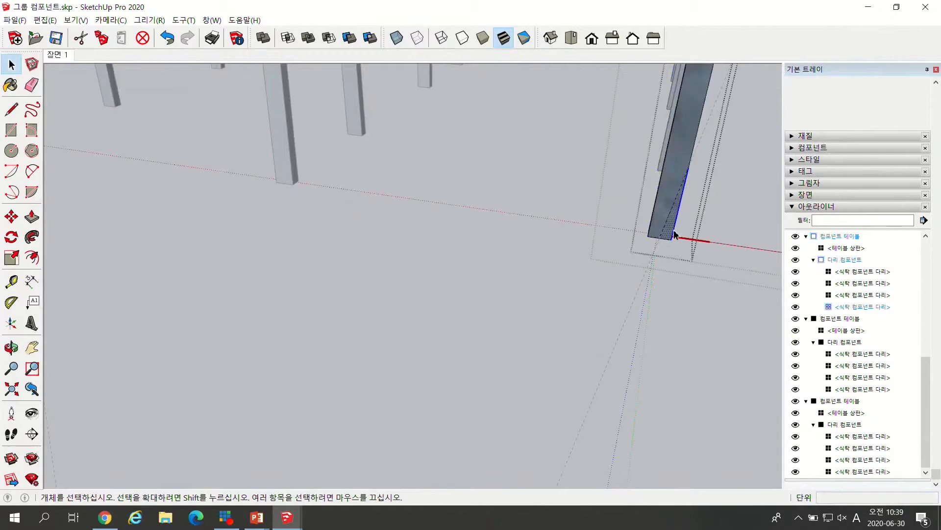
{"action": "key", "text": "Delete"}
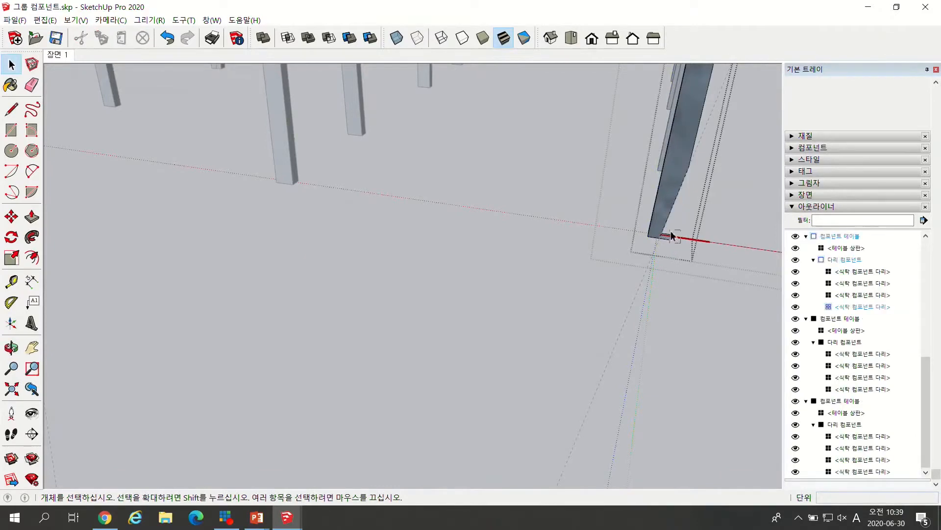
{"action": "scroll", "coordinate": [641, 245], "scroll_direction": "down", "scroll_amount": 5}
{"action": "middle_click_drag", "start_coordinate": [640, 245], "coordinate": [557, 251]}
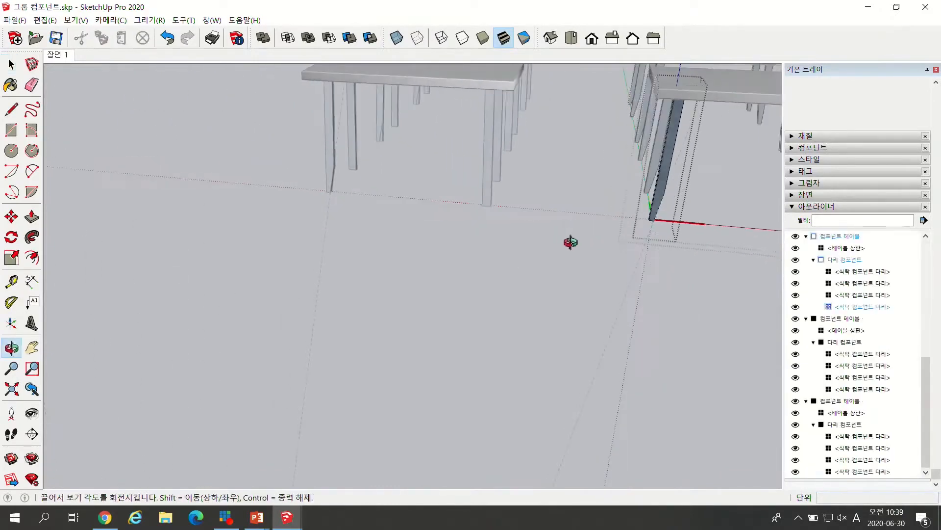
Draw a 30 mm edge between the foot's front and back corners to close the leg's underside.
{"action": "scroll", "coordinate": [556, 251], "scroll_direction": "down", "scroll_amount": 5}
{"action": "scroll", "coordinate": [644, 228], "scroll_direction": "up", "scroll_amount": 7}
{"action": "middle_click_drag", "start_coordinate": [671, 225], "coordinate": [670, 208]}
{"action": "scroll", "coordinate": [494, 244], "scroll_direction": "up", "scroll_amount": 2}
{"action": "middle_click_drag", "start_coordinate": [500, 243], "coordinate": [410, 249]}
{"action": "scroll", "coordinate": [243, 245], "scroll_direction": "up", "scroll_amount": 4}
{"action": "key", "text": "l"}
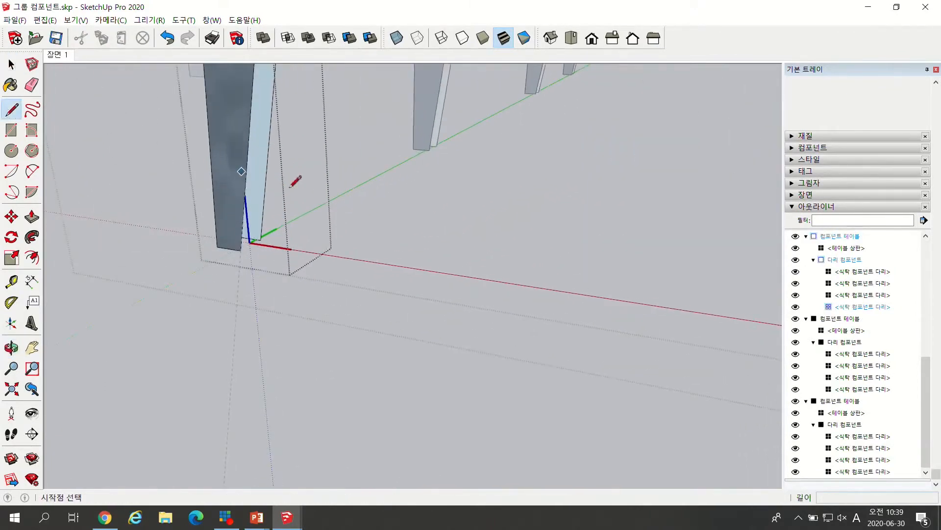
{"action": "left_click", "coordinate": [247, 255]}
{"action": "left_click", "coordinate": [262, 240]}
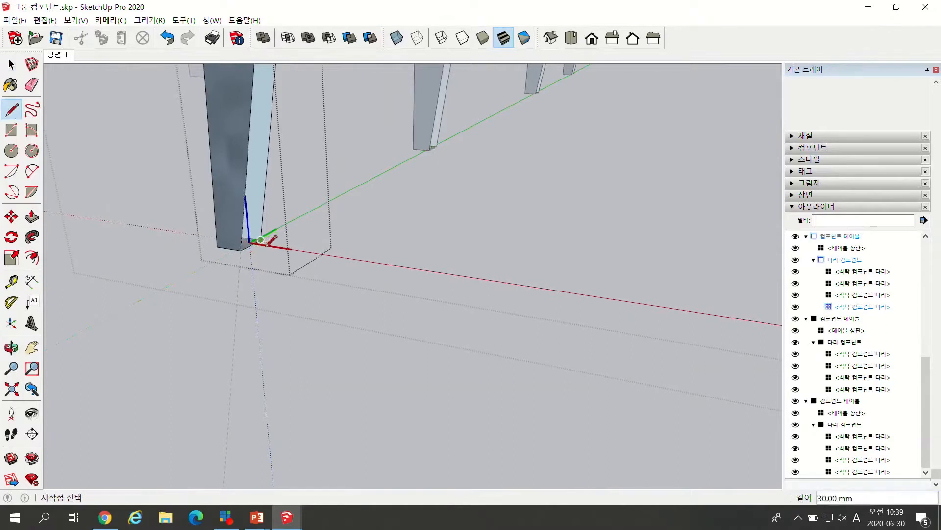
{"action": "middle_click_drag", "start_coordinate": [265, 241], "coordinate": [270, 260]}
{"action": "left_click", "coordinate": [259, 122]}
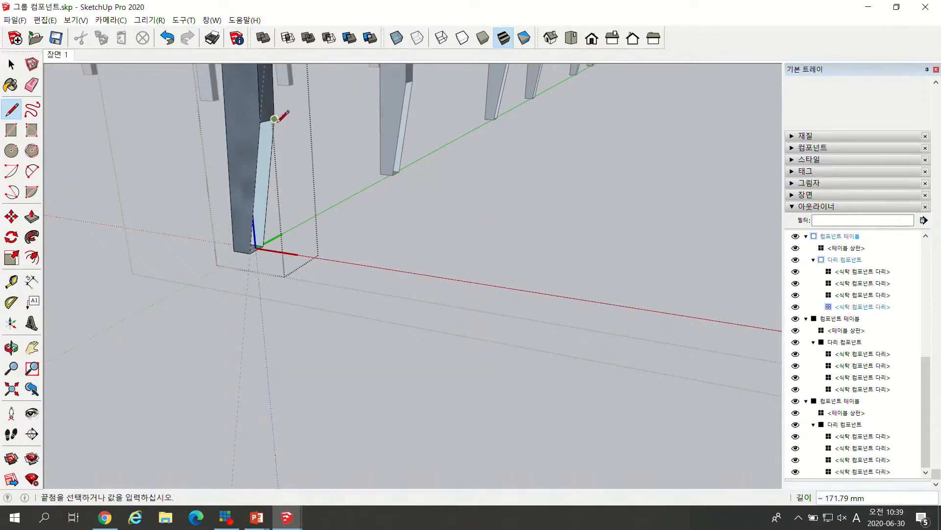
{"action": "left_click", "coordinate": [11, 130]}
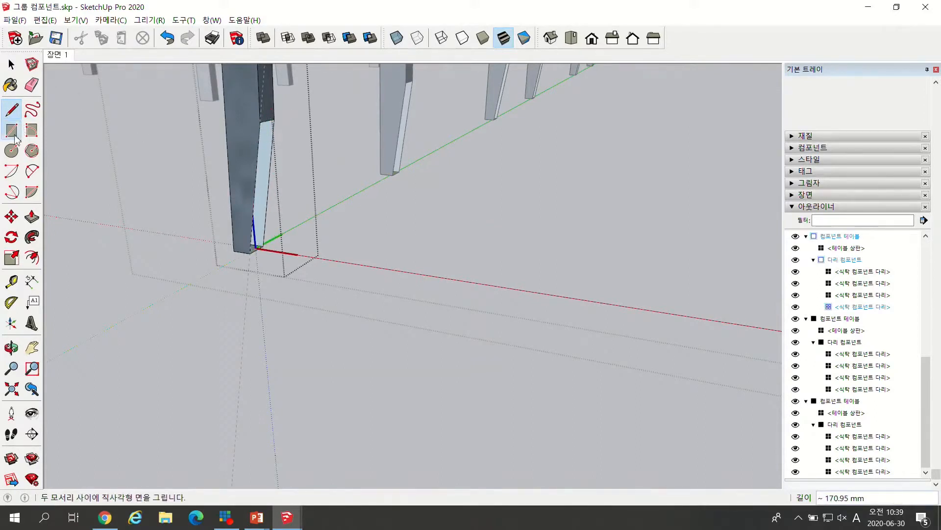
{"action": "left_click", "coordinate": [260, 122]}
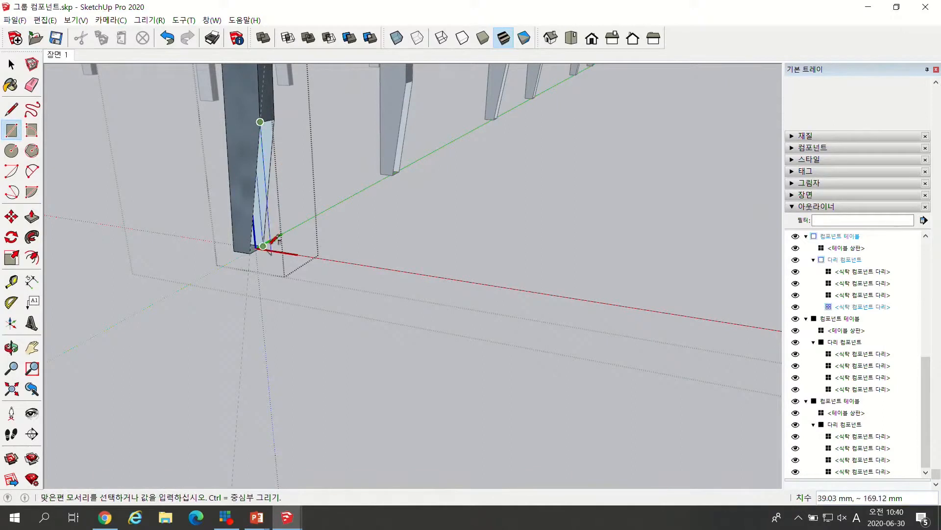
{"action": "scroll", "coordinate": [279, 238], "scroll_direction": "up", "scroll_amount": 3}
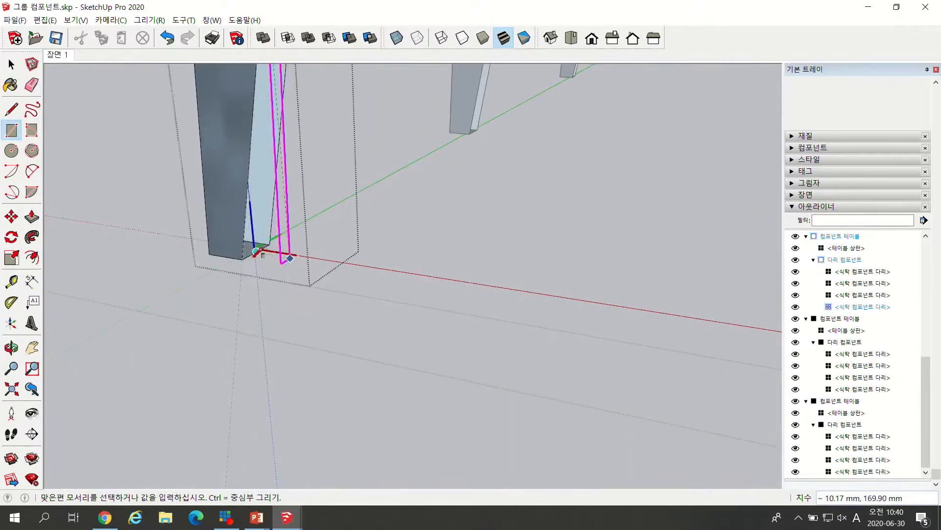
{"action": "key", "text": "Escape"}
{"action": "scroll", "coordinate": [255, 251], "scroll_direction": "up", "scroll_amount": 4}
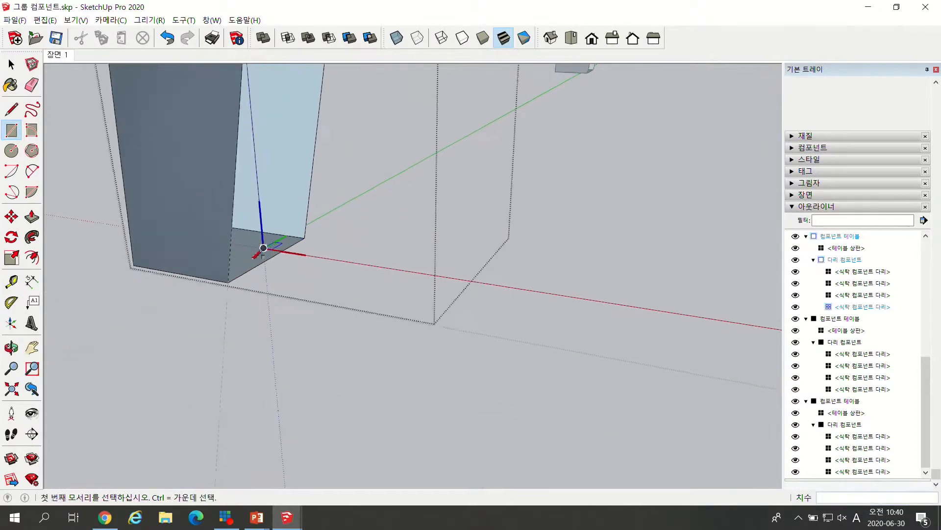
Compare the tapered leg with the other component tables' legs and with the neighbouring group tables.
{"action": "scroll", "coordinate": [263, 280], "scroll_direction": "down", "scroll_amount": 3}
{"action": "middle_click_drag", "start_coordinate": [263, 284], "coordinate": [304, 292]}
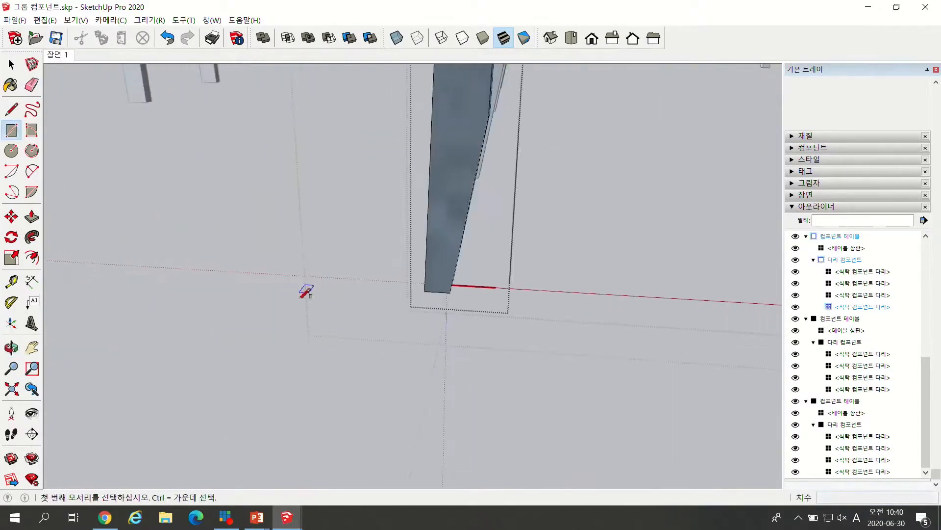
{"action": "scroll", "coordinate": [343, 250], "scroll_direction": "down", "scroll_amount": 2}
{"action": "middle_click_drag", "start_coordinate": [383, 224], "coordinate": [334, 282]}
{"action": "key", "text": "space"}
{"action": "scroll", "coordinate": [292, 283], "scroll_direction": "up", "scroll_amount": 2}
{"action": "scroll", "coordinate": [334, 281], "scroll_direction": "down", "scroll_amount": 4}
{"action": "scroll", "coordinate": [498, 274], "scroll_direction": "up", "scroll_amount": 4}
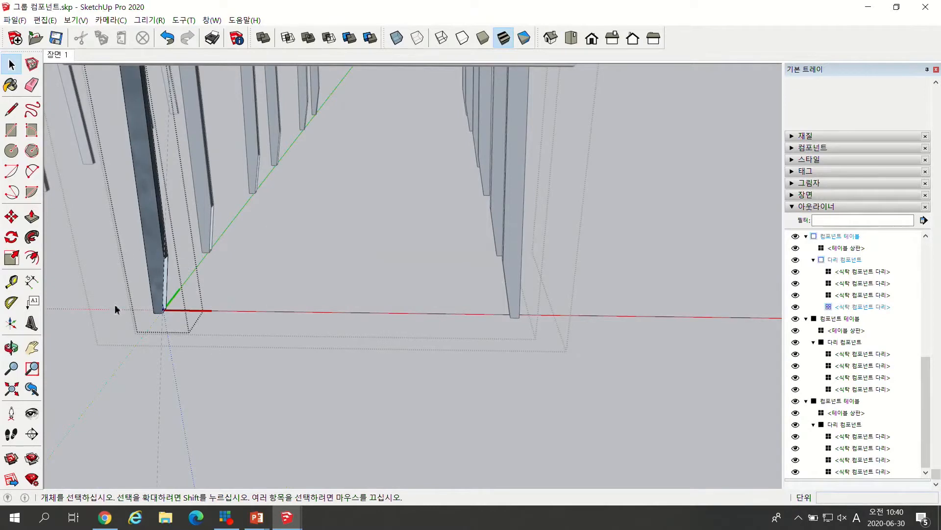
{"action": "scroll", "coordinate": [282, 279], "scroll_direction": "down", "scroll_amount": 6}
{"action": "middle_click_drag", "start_coordinate": [295, 290], "coordinate": [322, 285]}
{"action": "scroll", "coordinate": [322, 285], "scroll_direction": "down", "scroll_amount": 2}
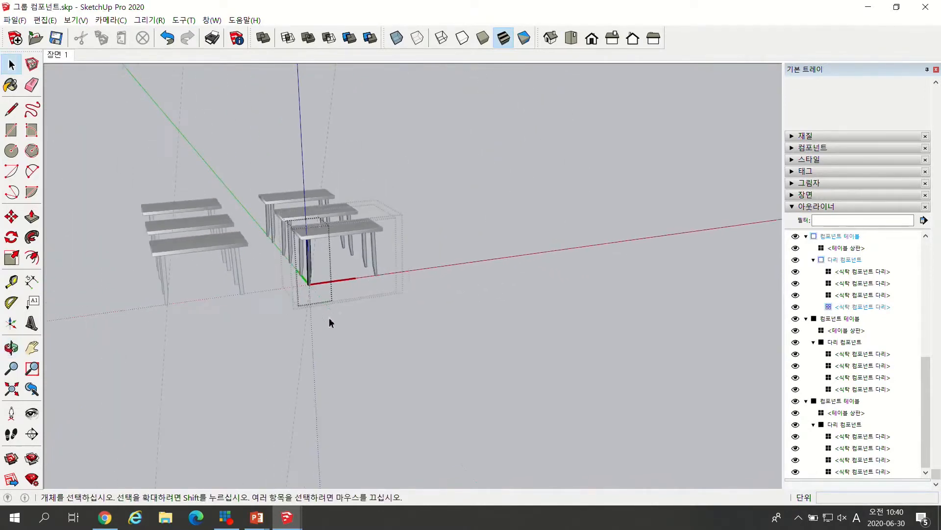
{"action": "scroll", "coordinate": [341, 318], "scroll_direction": "up", "scroll_amount": 2}
{"action": "scroll", "coordinate": [322, 245], "scroll_direction": "up", "scroll_amount": 2}
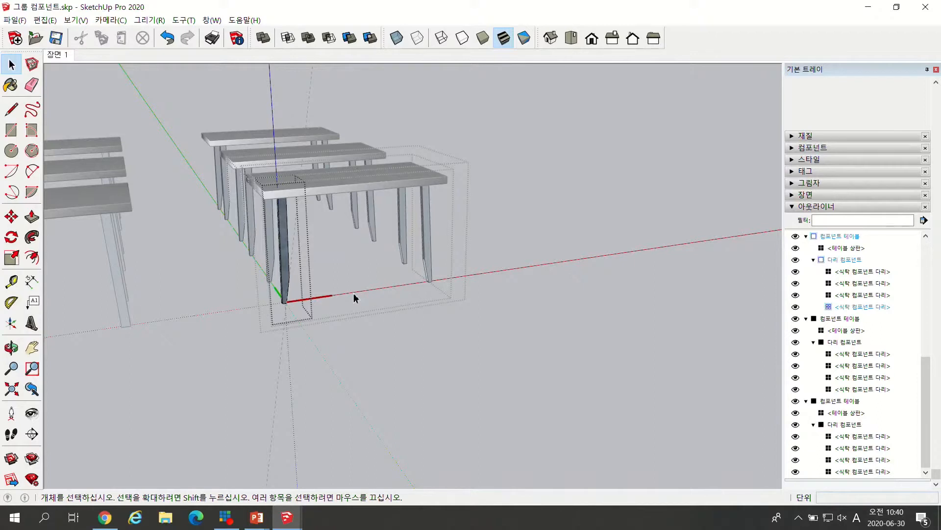
{"action": "scroll", "coordinate": [308, 244], "scroll_direction": "down", "scroll_amount": 1}
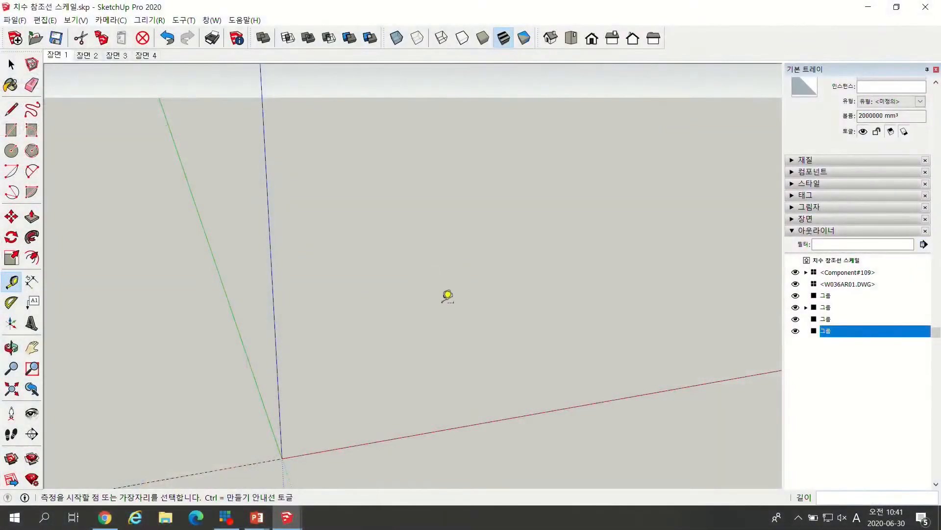
Look through 장면 2, 장면 3 and 장면 4 of the 치수 참조선 스케일 file and return to 장면 1.
{"action": "scroll", "coordinate": [304, 294], "scroll_direction": "down", "scroll_amount": 3}
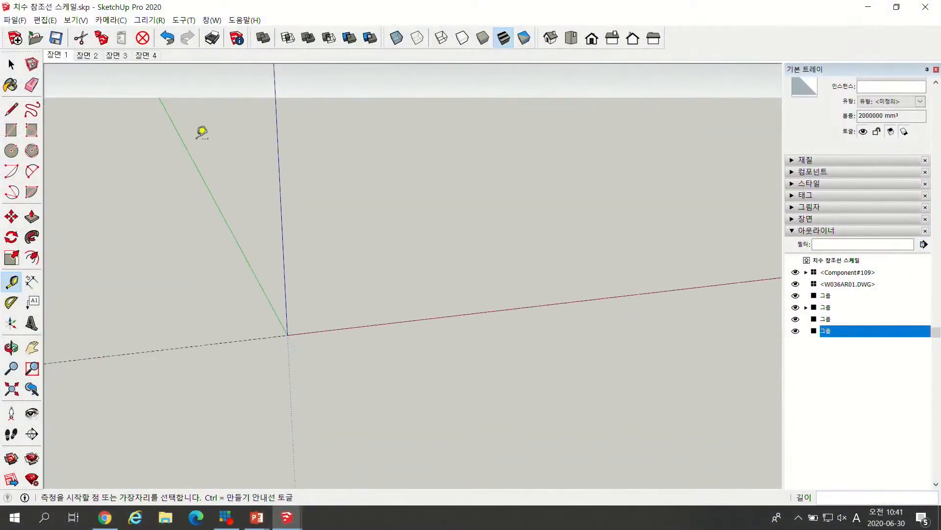
{"action": "left_click", "coordinate": [87, 56]}
{"action": "left_click", "coordinate": [117, 56]}
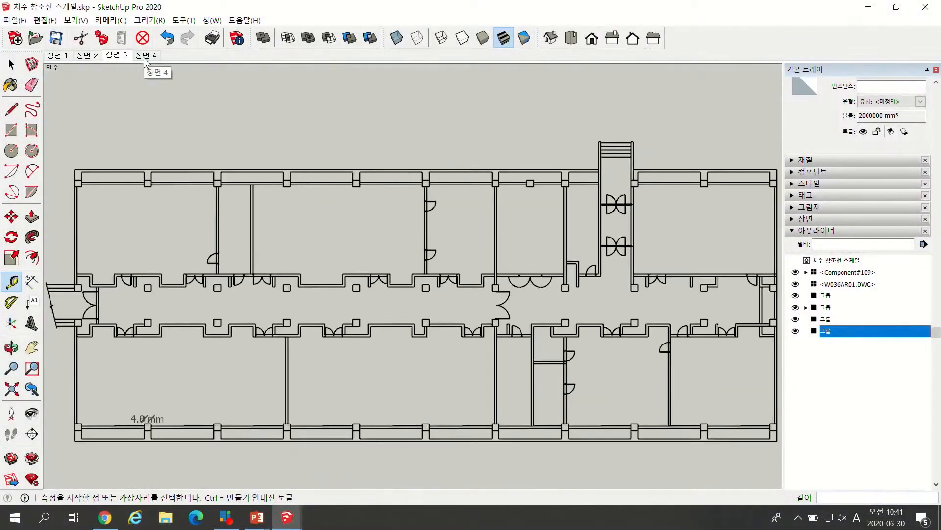
{"action": "left_click", "coordinate": [145, 55]}
{"action": "left_click", "coordinate": [57, 55]}
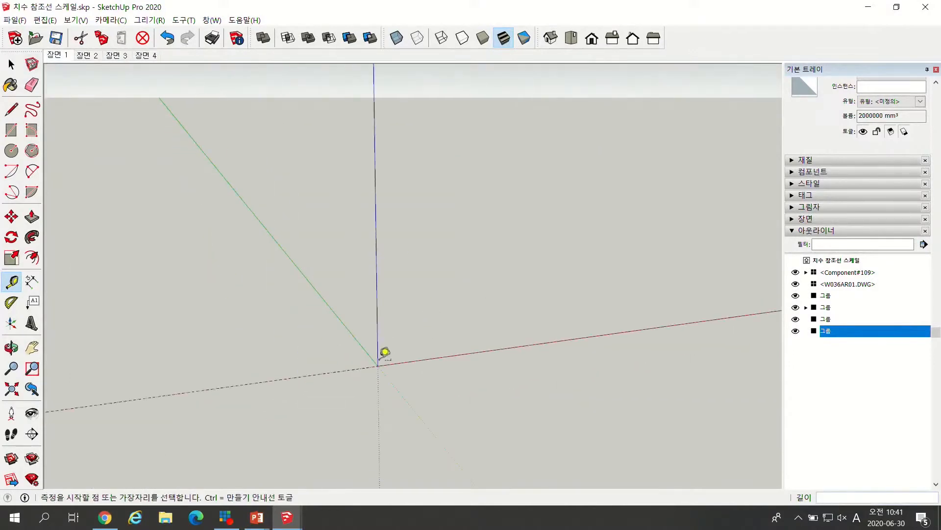
Fit the whole model in view, step through 장면 2 to 장면 4 again and go back to 장면 1.
{"action": "scroll", "coordinate": [357, 358], "scroll_direction": "down", "scroll_amount": 10}
{"action": "scroll", "coordinate": [422, 361], "scroll_direction": "up", "scroll_amount": 1}
{"action": "left_click", "coordinate": [56, 55]}
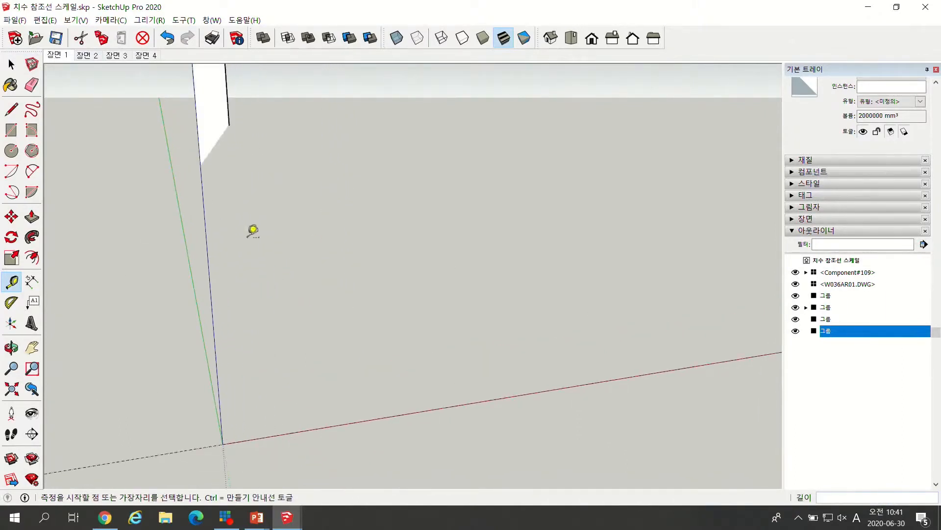
{"action": "left_click", "coordinate": [11, 389]}
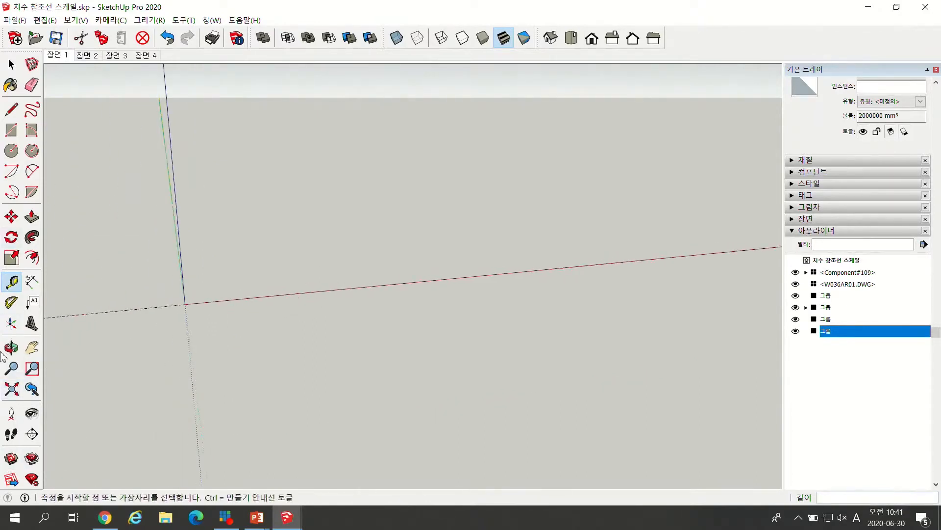
{"action": "left_click", "coordinate": [12, 389]}
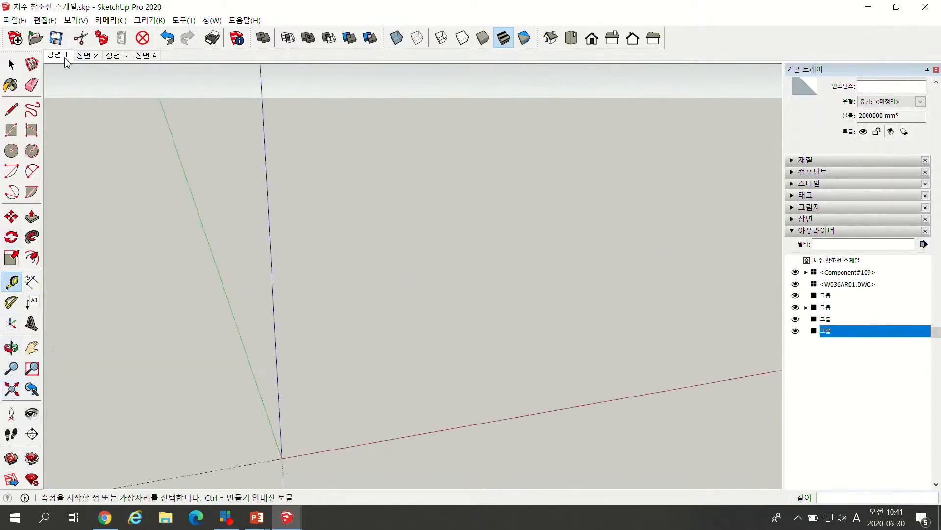
{"action": "left_click", "coordinate": [91, 59]}
{"action": "left_click", "coordinate": [117, 58]}
{"action": "left_click", "coordinate": [145, 56]}
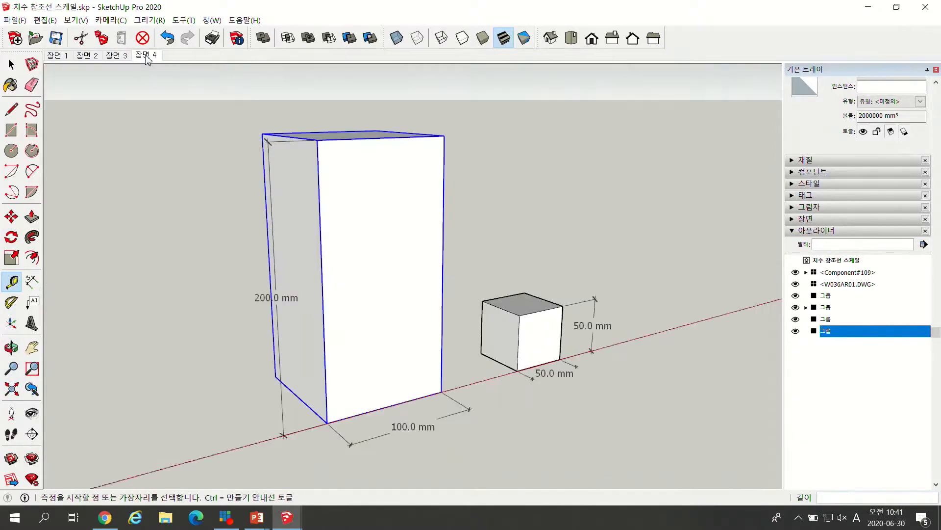
{"action": "key", "text": "Page_Down"}
Locate the window at the origin in 장면 1 and select its inner sash group.
{"action": "scroll", "coordinate": [363, 338], "scroll_direction": "down", "scroll_amount": 10}
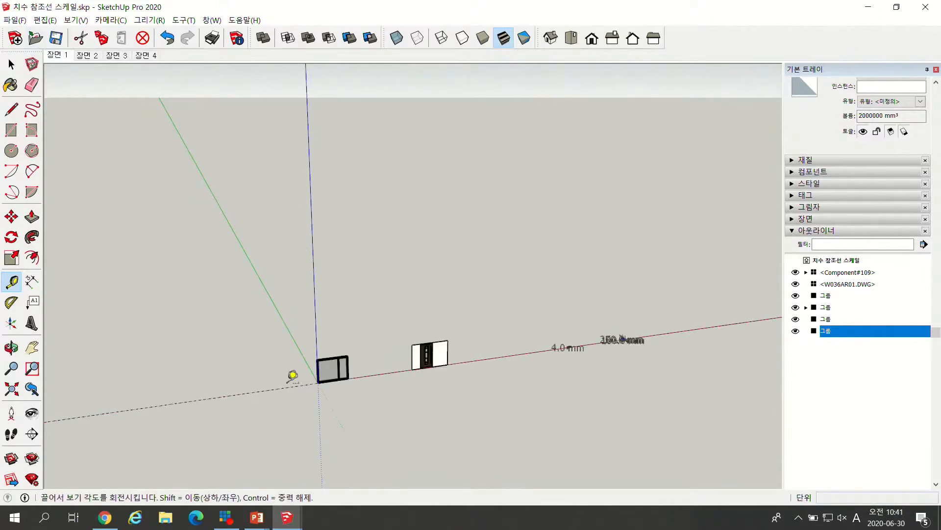
{"action": "middle_click_drag", "start_coordinate": [289, 381], "coordinate": [449, 385]}
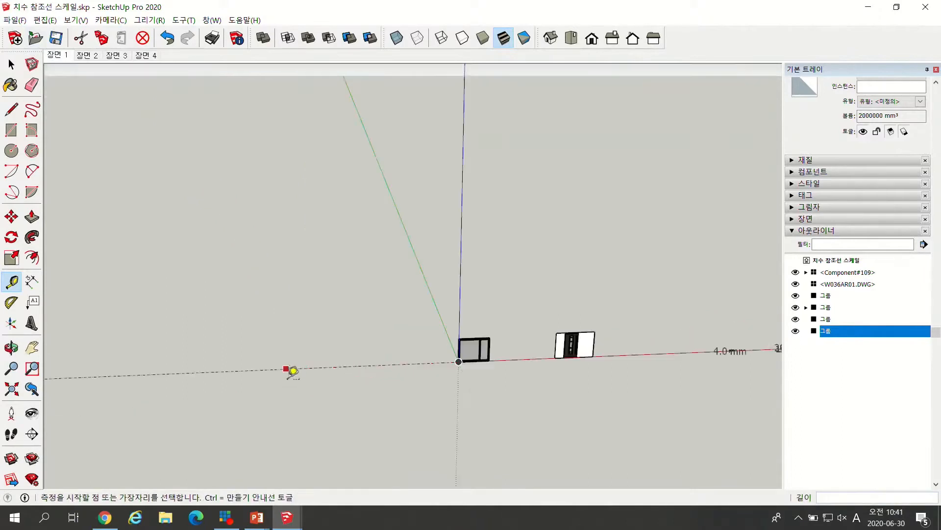
{"action": "scroll", "coordinate": [474, 363], "scroll_direction": "up", "scroll_amount": 5}
{"action": "scroll", "coordinate": [473, 362], "scroll_direction": "down", "scroll_amount": 5}
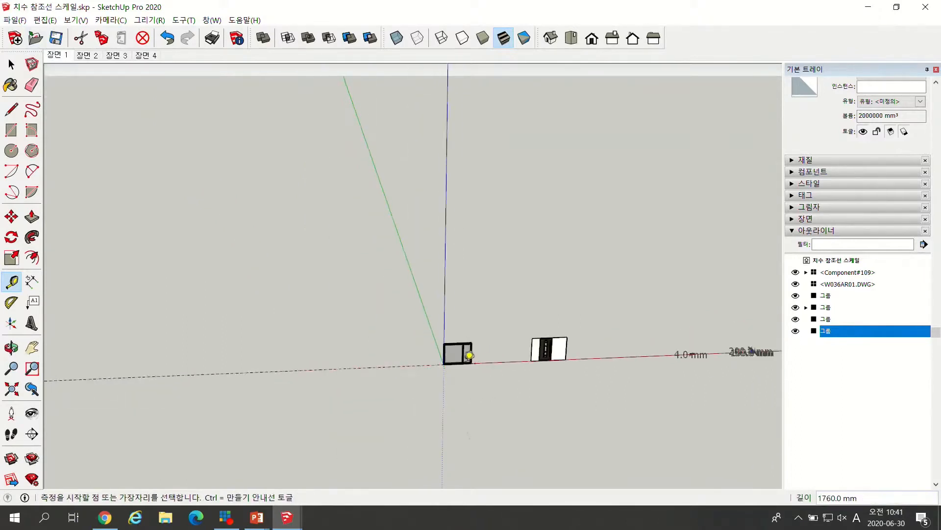
{"action": "key", "text": "space"}
{"action": "left_click", "coordinate": [465, 355]}
{"action": "scroll", "coordinate": [446, 348], "scroll_direction": "up", "scroll_amount": 5}
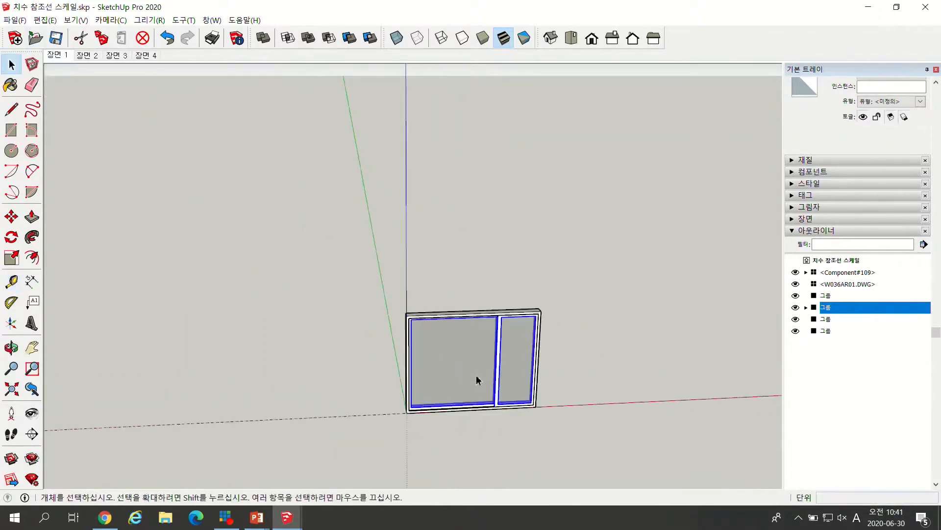
Examine the two-pane window and its outer frame up close from slightly different angles.
{"action": "scroll", "coordinate": [477, 380], "scroll_direction": "up", "scroll_amount": 6}
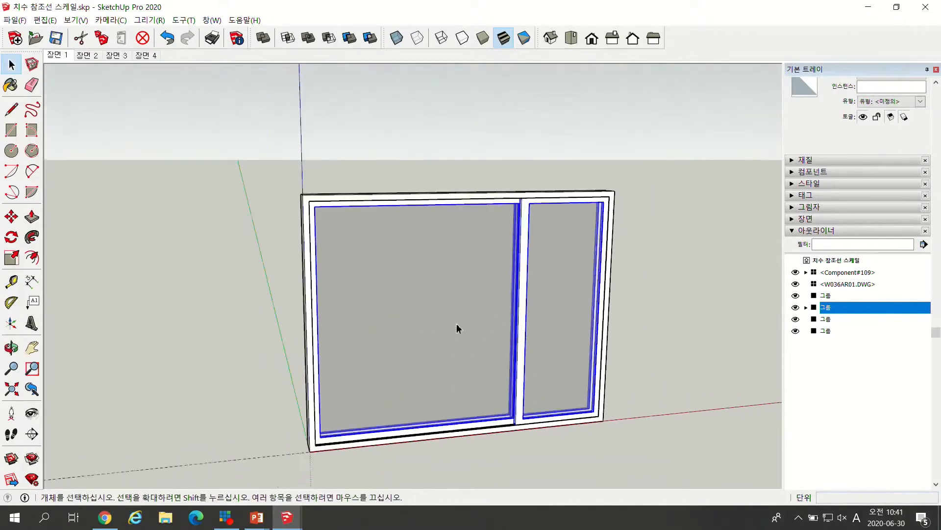
{"action": "middle_click_drag", "start_coordinate": [437, 375], "coordinate": [441, 385]}
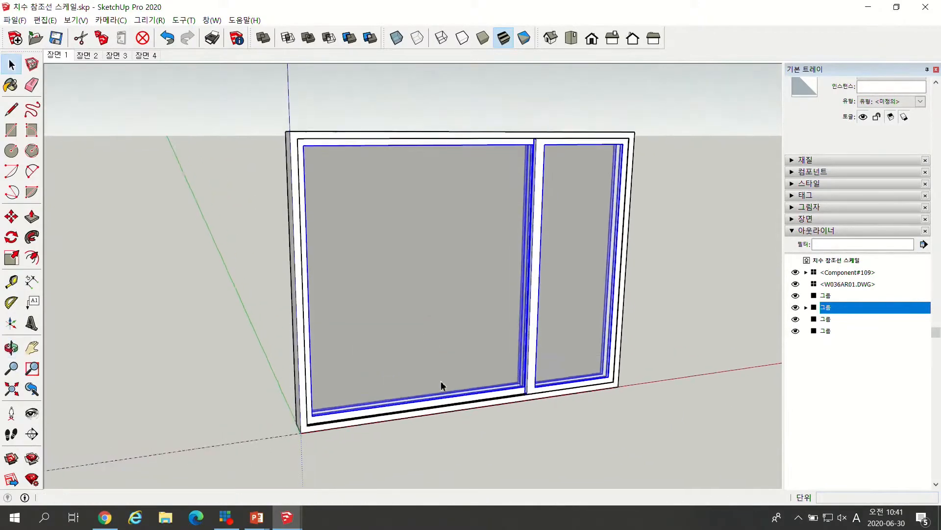
{"action": "scroll", "coordinate": [402, 375], "scroll_direction": "down", "scroll_amount": 3}
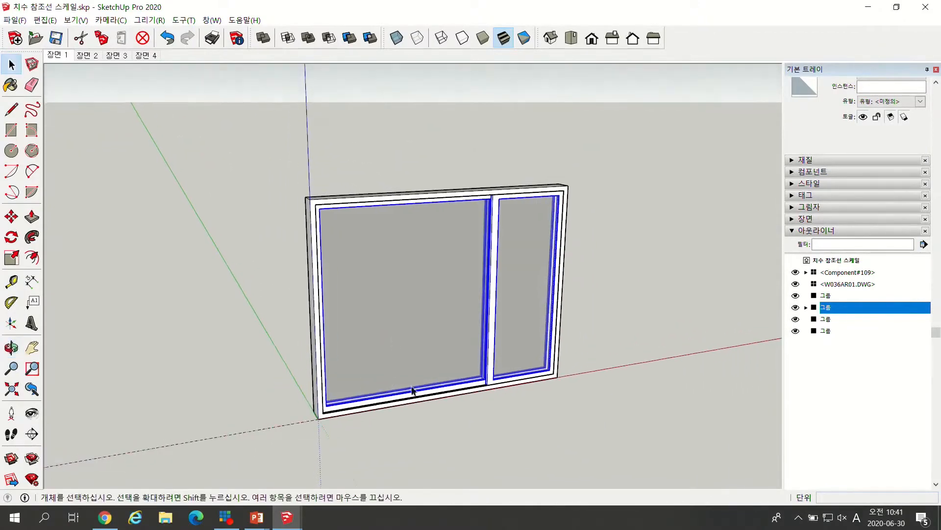
{"action": "scroll", "coordinate": [365, 407], "scroll_direction": "up", "scroll_amount": 3}
{"action": "scroll", "coordinate": [364, 409], "scroll_direction": "down", "scroll_amount": 3}
{"action": "middle_click_drag", "start_coordinate": [305, 321], "coordinate": [307, 328]}
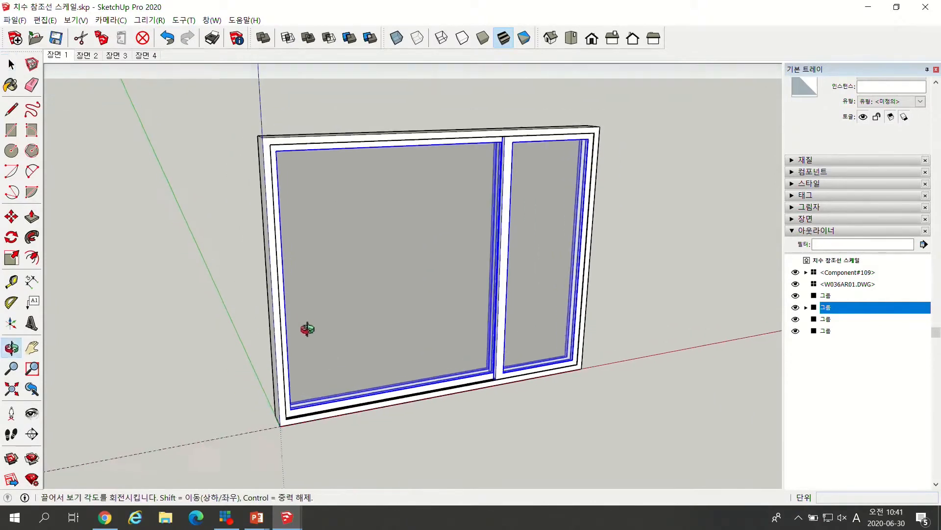
{"action": "scroll", "coordinate": [384, 358], "scroll_direction": "down", "scroll_amount": 1}
{"action": "scroll", "coordinate": [370, 368], "scroll_direction": "down", "scroll_amount": 2}
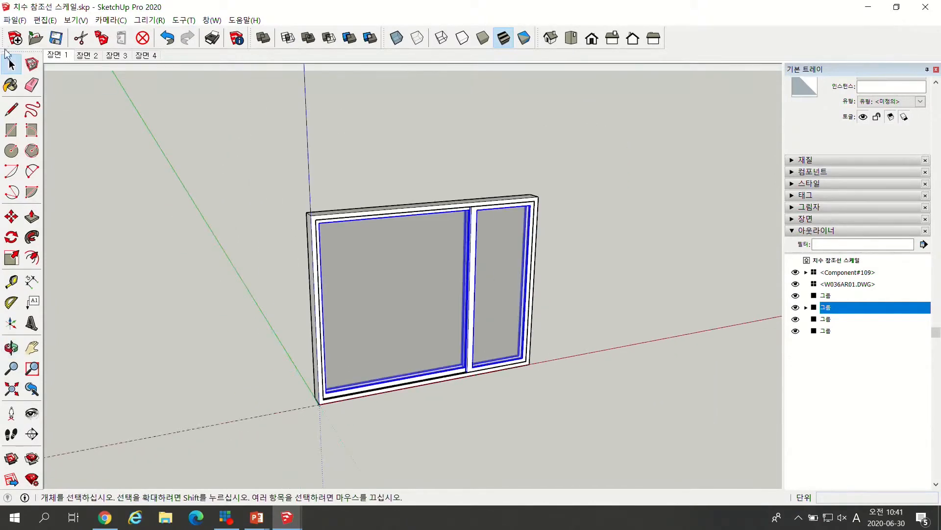
Measure the window frame's depth with the Tape Measure between its back and front upper corners.
{"action": "left_click", "coordinate": [12, 282]}
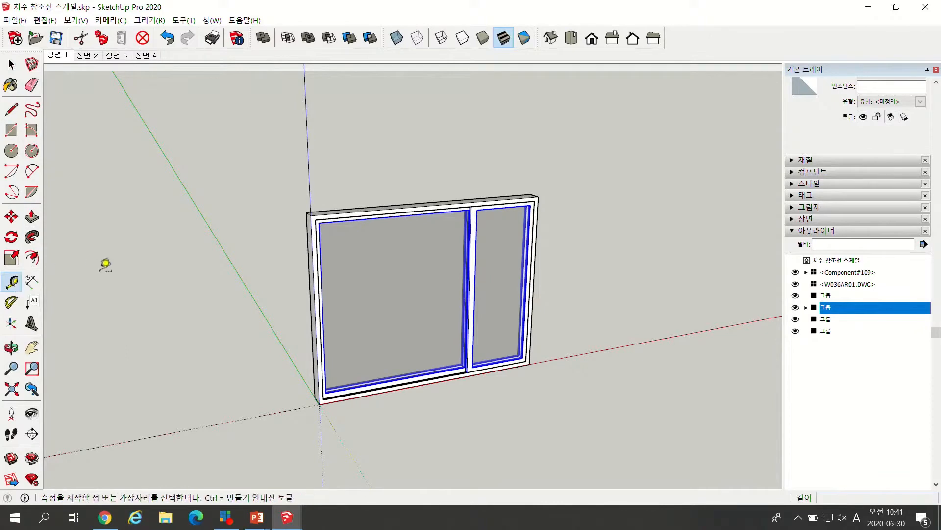
{"action": "scroll", "coordinate": [301, 214], "scroll_direction": "up", "scroll_amount": 5}
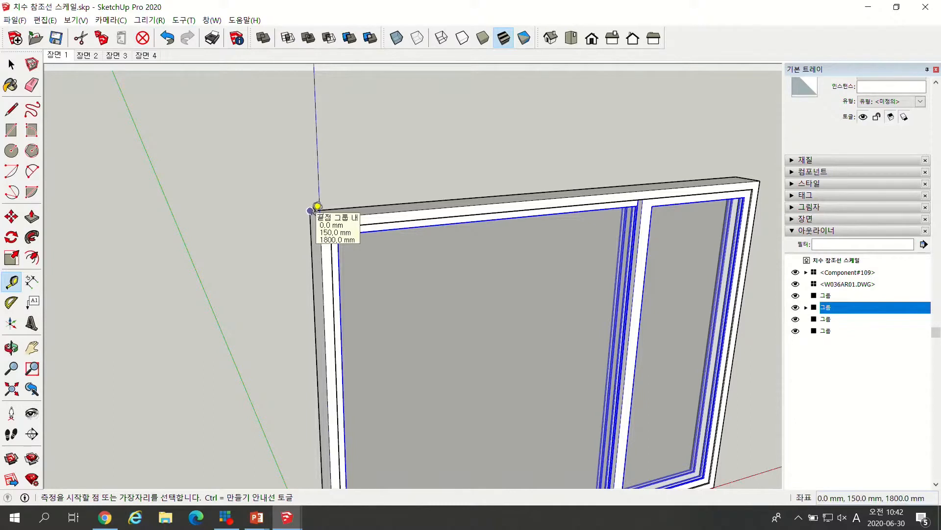
{"action": "left_click", "coordinate": [318, 206]}
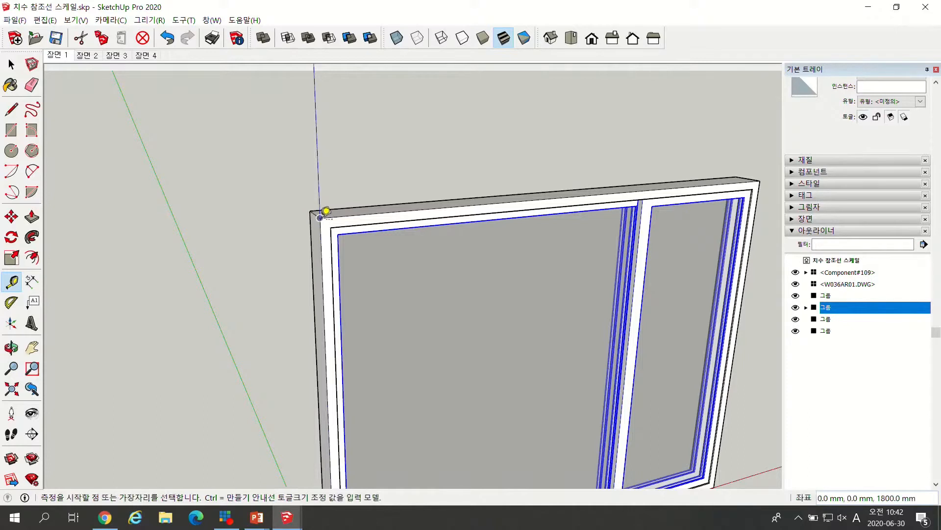
{"action": "left_click", "coordinate": [329, 214]}
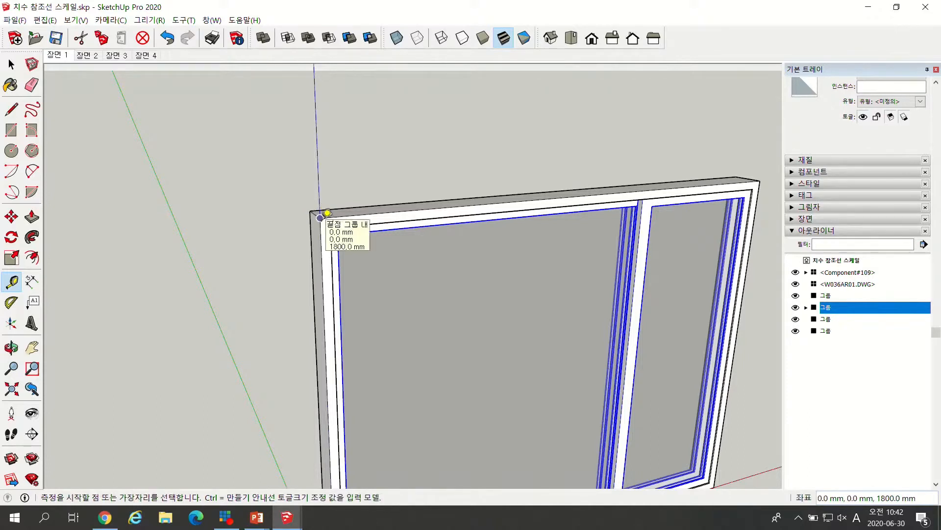
Measure the window frame's height from its upper back corner down to the matching lower corner.
{"action": "scroll", "coordinate": [327, 213], "scroll_direction": "up", "scroll_amount": 3}
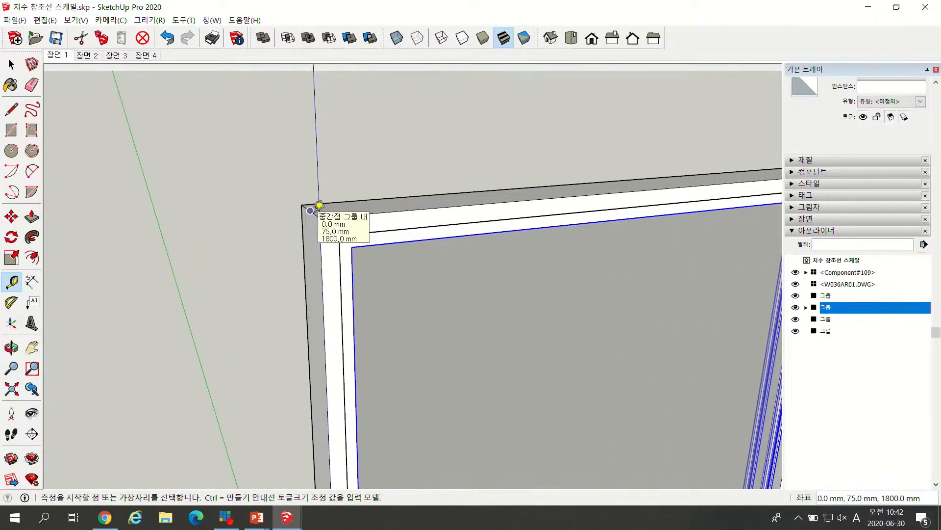
{"action": "left_click", "coordinate": [301, 204]}
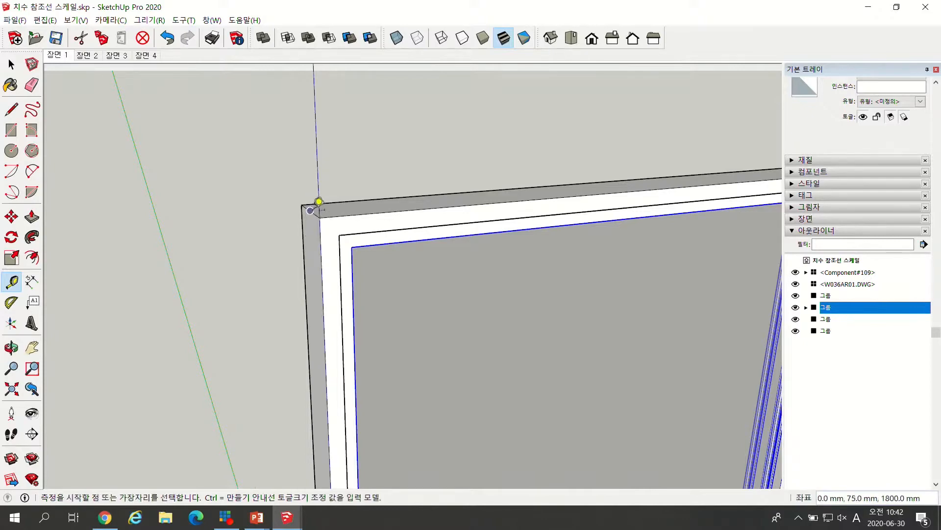
{"action": "scroll", "coordinate": [316, 204], "scroll_direction": "down", "scroll_amount": 5}
{"action": "scroll", "coordinate": [326, 253], "scroll_direction": "up", "scroll_amount": 5}
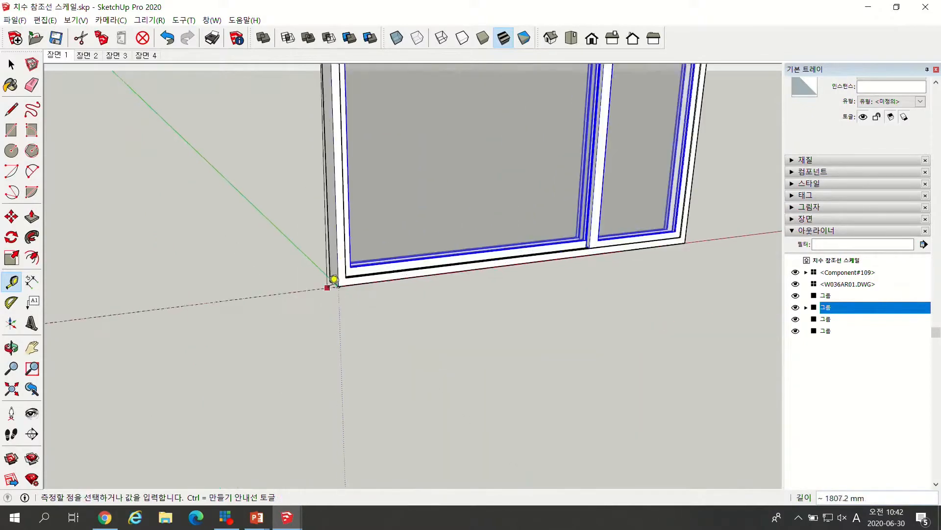
{"action": "left_click", "coordinate": [337, 273]}
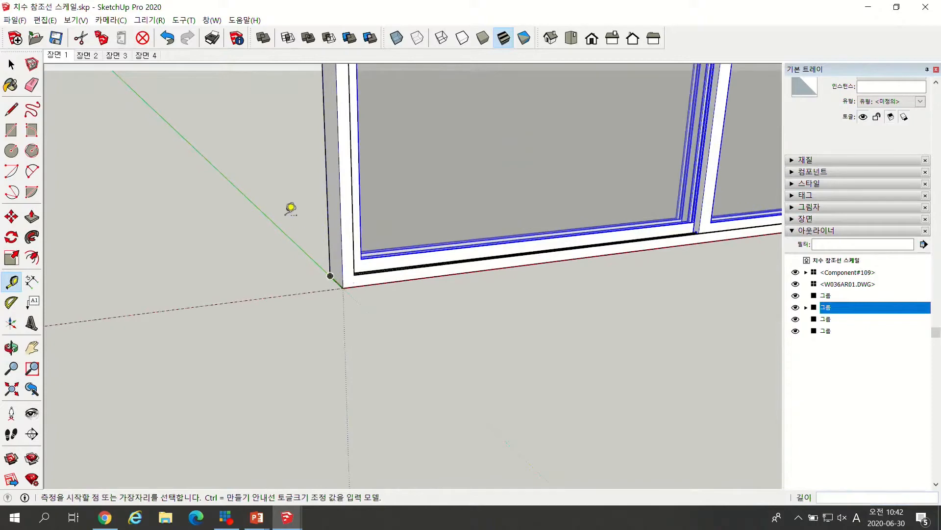
Examine the wall with the dark door standing beyond the window along the red axis from several angles.
{"action": "scroll", "coordinate": [287, 228], "scroll_direction": "down", "scroll_amount": 5}
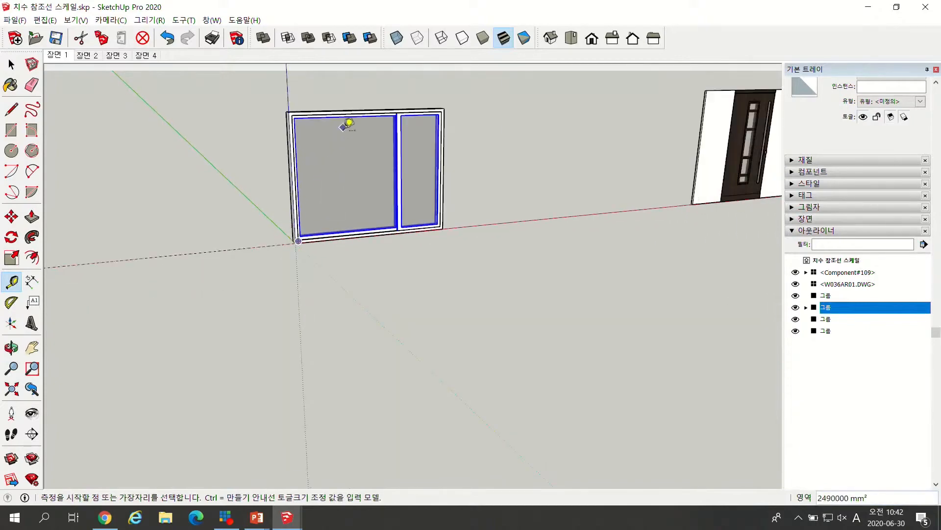
{"action": "scroll", "coordinate": [343, 137], "scroll_direction": "down", "scroll_amount": 4}
{"action": "scroll", "coordinate": [328, 168], "scroll_direction": "down", "scroll_amount": 5}
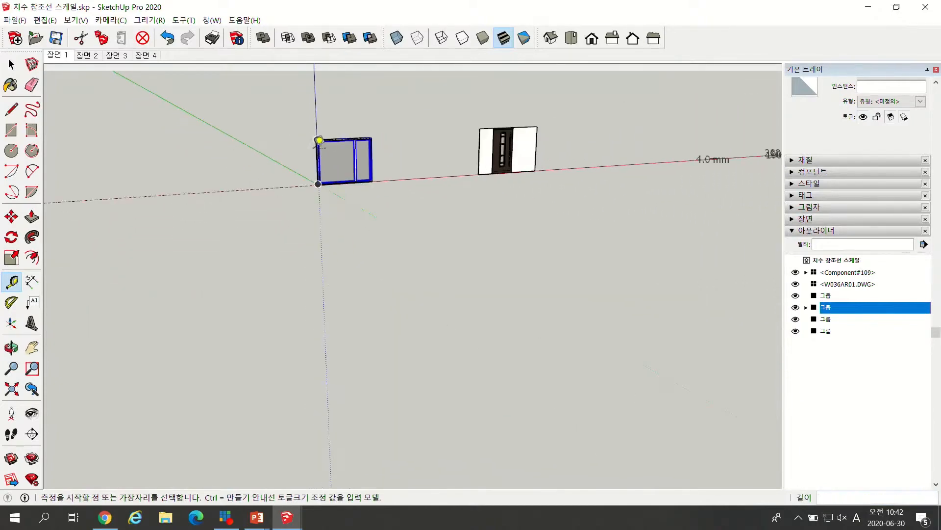
{"action": "scroll", "coordinate": [441, 140], "scroll_direction": "down", "scroll_amount": 1}
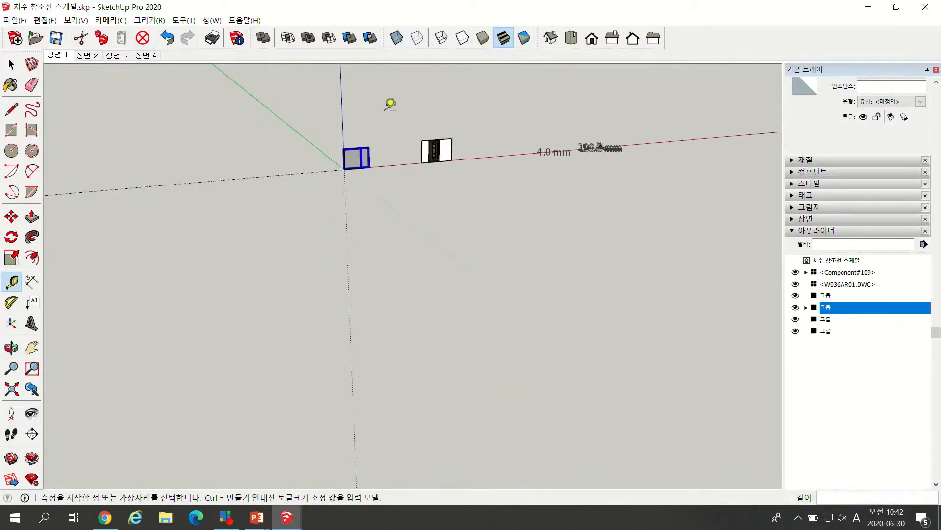
{"action": "scroll", "coordinate": [390, 103], "scroll_direction": "up", "scroll_amount": 8}
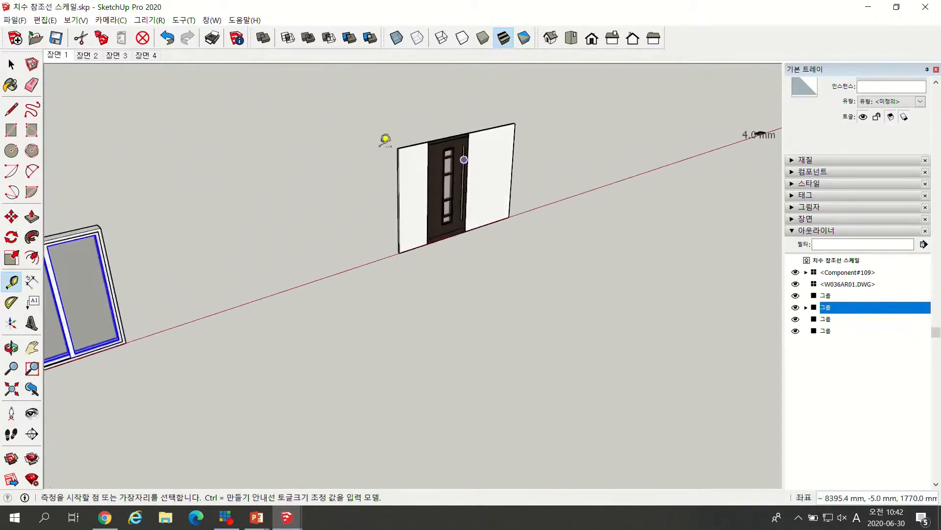
{"action": "scroll", "coordinate": [386, 138], "scroll_direction": "up", "scroll_amount": 2}
{"action": "middle_click_drag", "start_coordinate": [381, 151], "coordinate": [440, 171]}
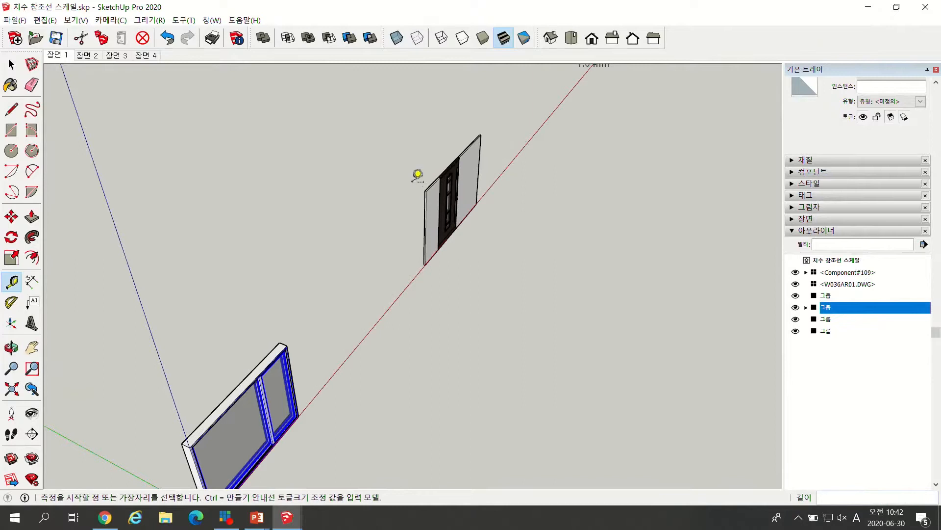
{"action": "scroll", "coordinate": [436, 169], "scroll_direction": "up", "scroll_amount": 5}
{"action": "scroll", "coordinate": [429, 174], "scroll_direction": "up", "scroll_amount": 2}
{"action": "scroll", "coordinate": [491, 203], "scroll_direction": "down", "scroll_amount": 3}
{"action": "scroll", "coordinate": [479, 233], "scroll_direction": "up", "scroll_amount": 2}
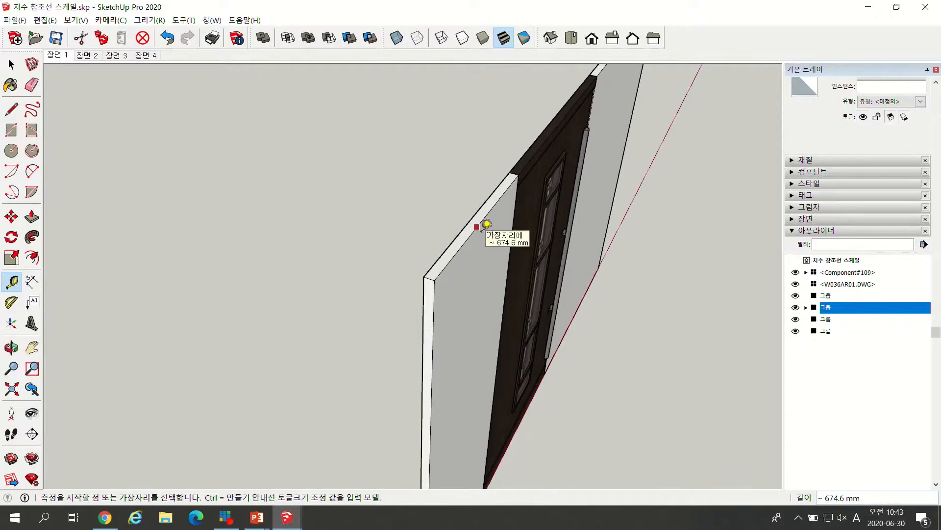
{"action": "middle_click_drag", "start_coordinate": [486, 224], "coordinate": [460, 253]}
{"action": "scroll", "coordinate": [444, 226], "scroll_direction": "down", "scroll_amount": 5}
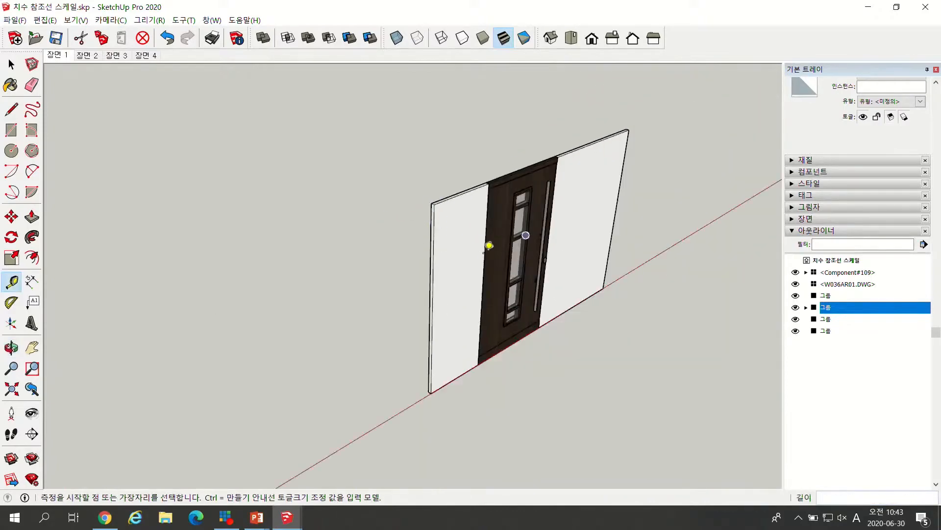
Measure the door wall's thickness across the upper end of the panel nearest the window.
{"action": "scroll", "coordinate": [444, 193], "scroll_direction": "up", "scroll_amount": 5}
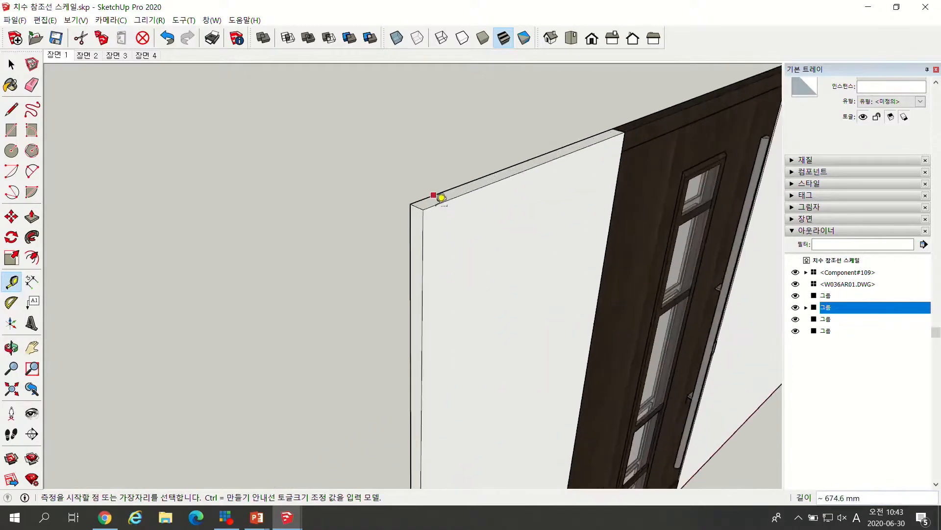
{"action": "left_click", "coordinate": [424, 208]}
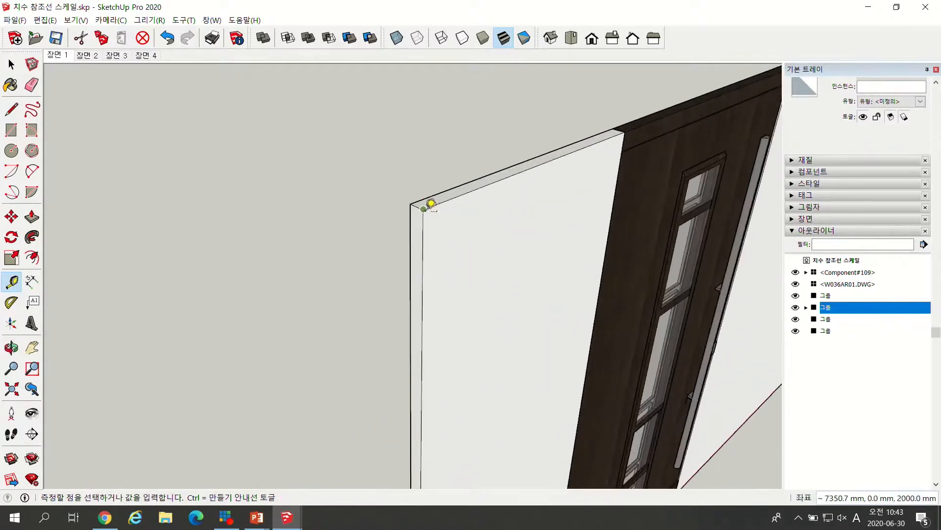
{"action": "left_click", "coordinate": [418, 196]}
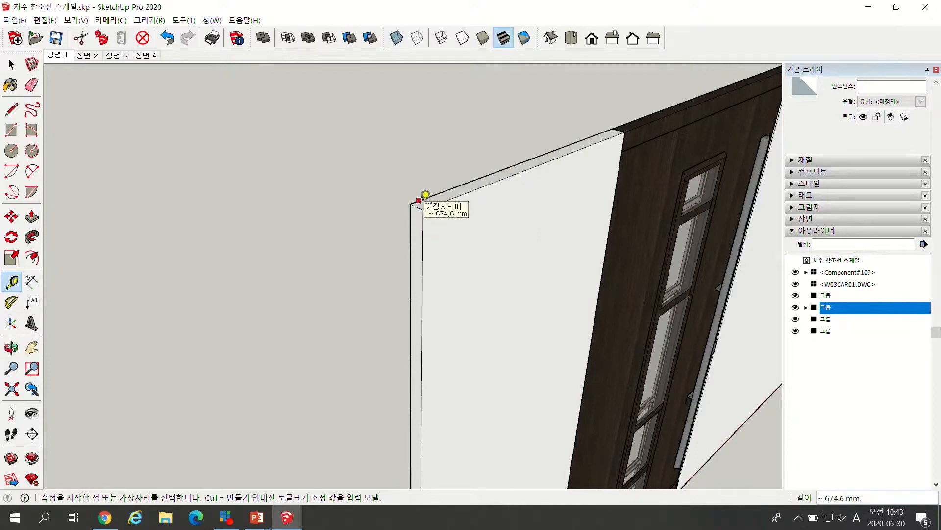
Create a guide line 100 mm behind the upper handle-side edge of the wall panel nearest the window.
{"action": "middle_click_drag", "start_coordinate": [425, 146], "coordinate": [542, 152]}
{"action": "middle_click_drag", "start_coordinate": [473, 152], "coordinate": [546, 225]}
{"action": "scroll", "coordinate": [547, 225], "scroll_direction": "up", "scroll_amount": 5}
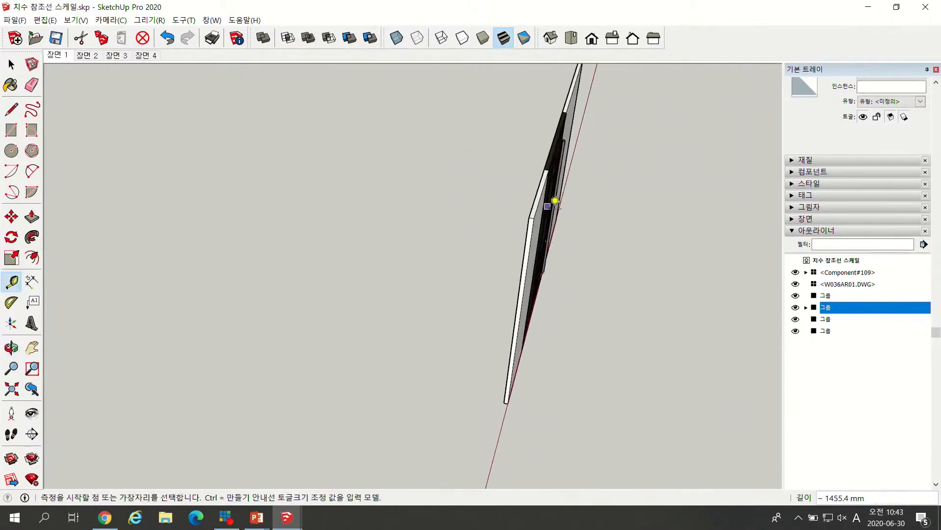
{"action": "key", "text": "t"}
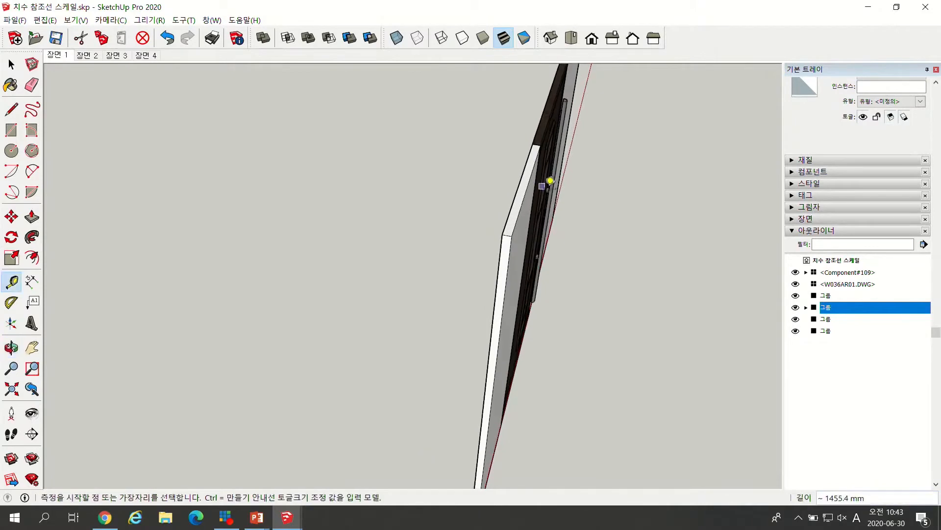
{"action": "scroll", "coordinate": [543, 186], "scroll_direction": "up", "scroll_amount": 5}
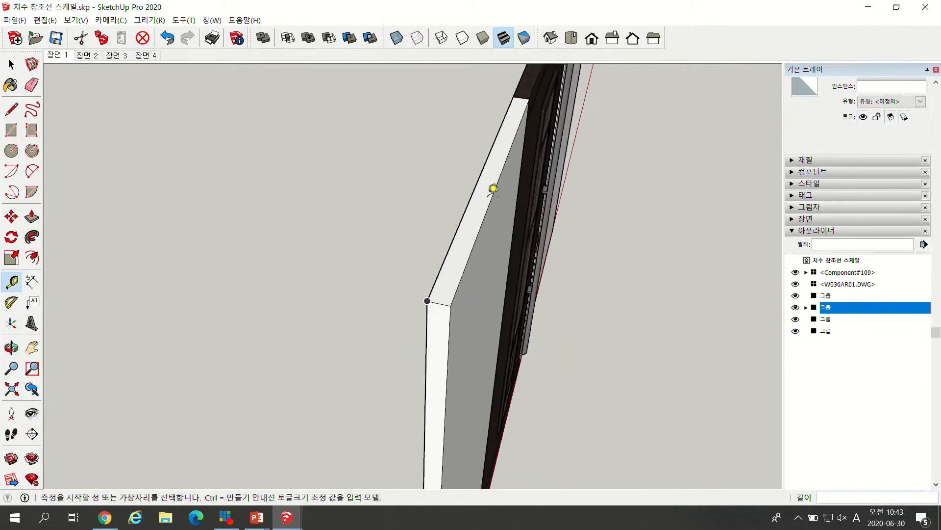
{"action": "scroll", "coordinate": [511, 205], "scroll_direction": "down", "scroll_amount": 1}
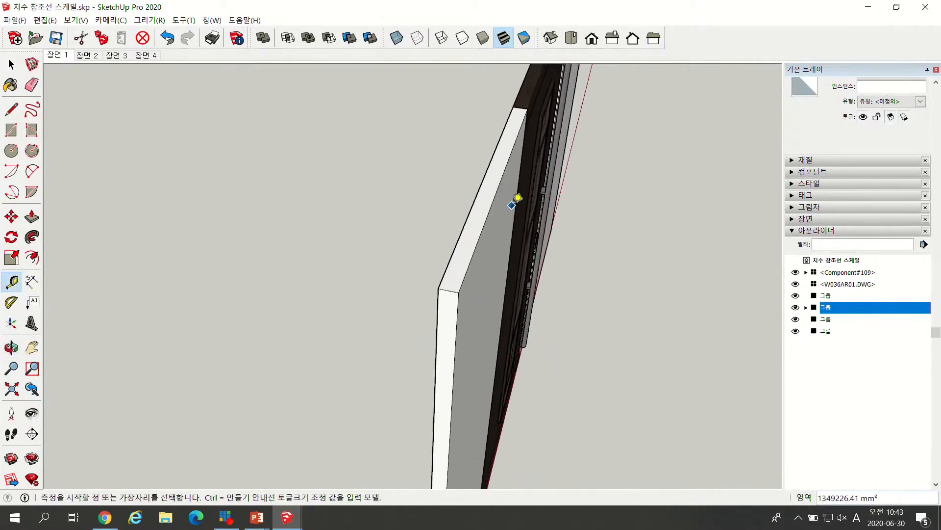
{"action": "left_click", "coordinate": [494, 213]}
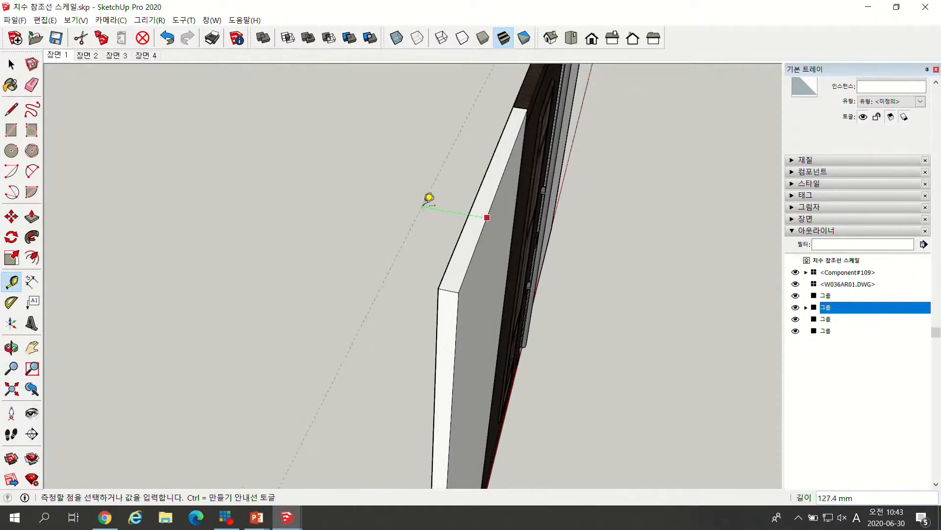
{"action": "scroll", "coordinate": [421, 210], "scroll_direction": "up", "scroll_amount": 5}
{"action": "scroll", "coordinate": [421, 211], "scroll_direction": "down", "scroll_amount": 5}
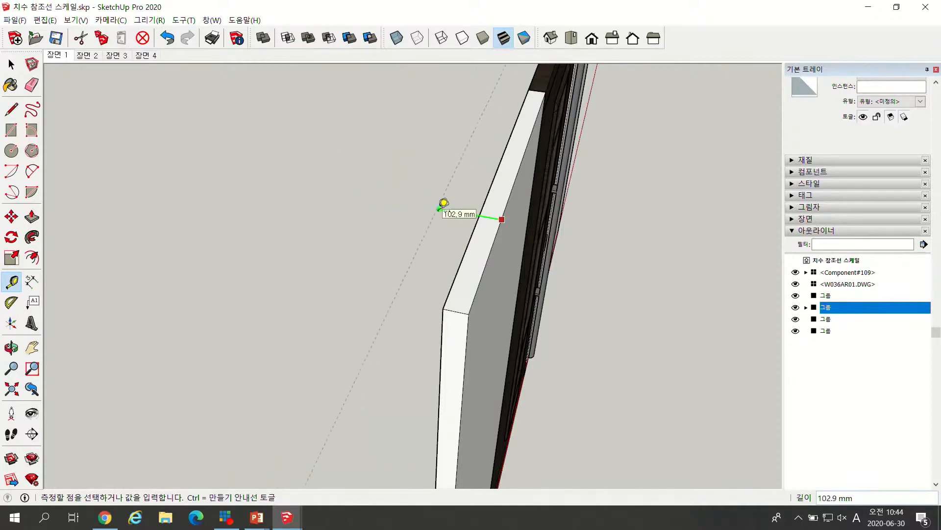
{"action": "type", "text": "1"}
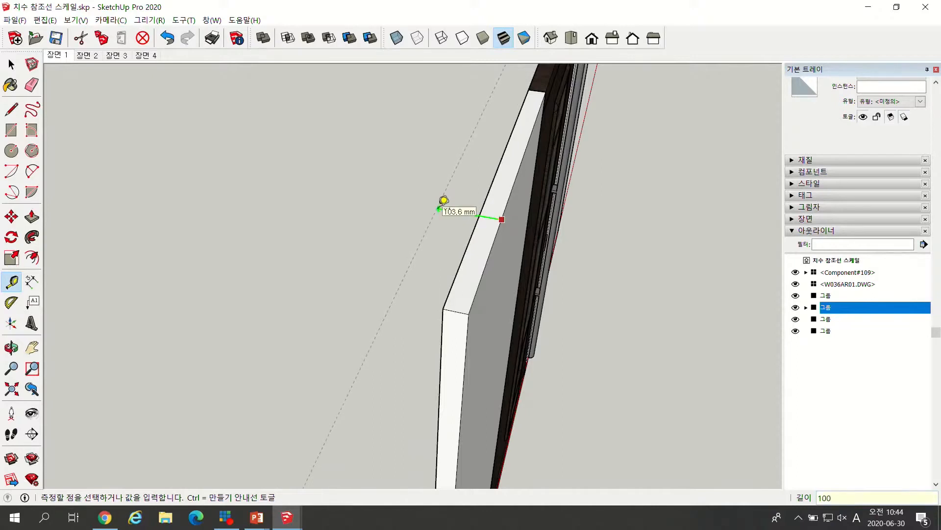
{"action": "type", "text": "00"}
{"action": "key", "text": "Return"}
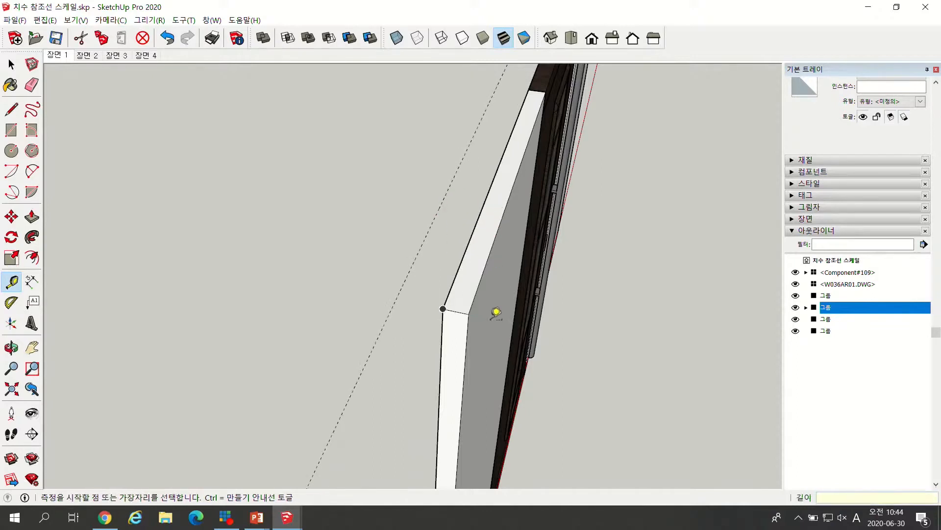
{"action": "left_click", "coordinate": [469, 313]}
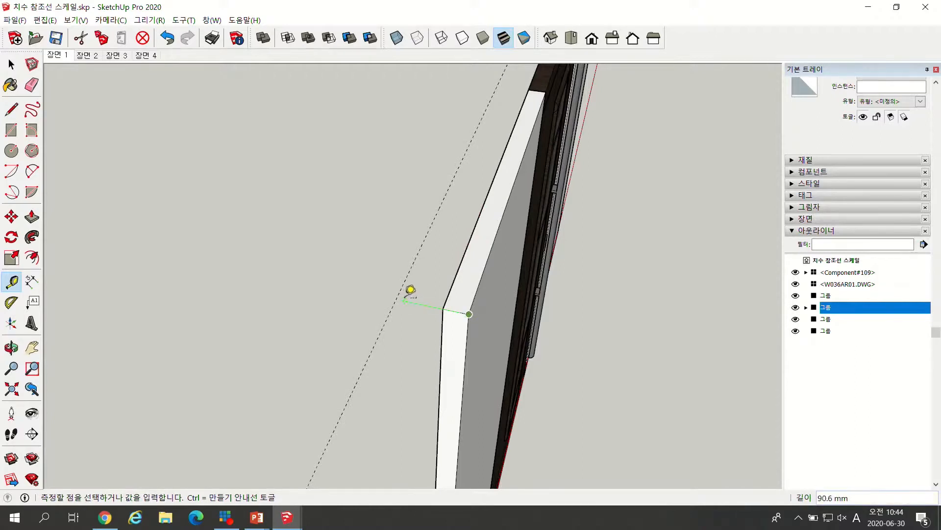
{"action": "middle_click_drag", "start_coordinate": [437, 296], "coordinate": [601, 286]}
{"action": "key", "text": "Escape"}
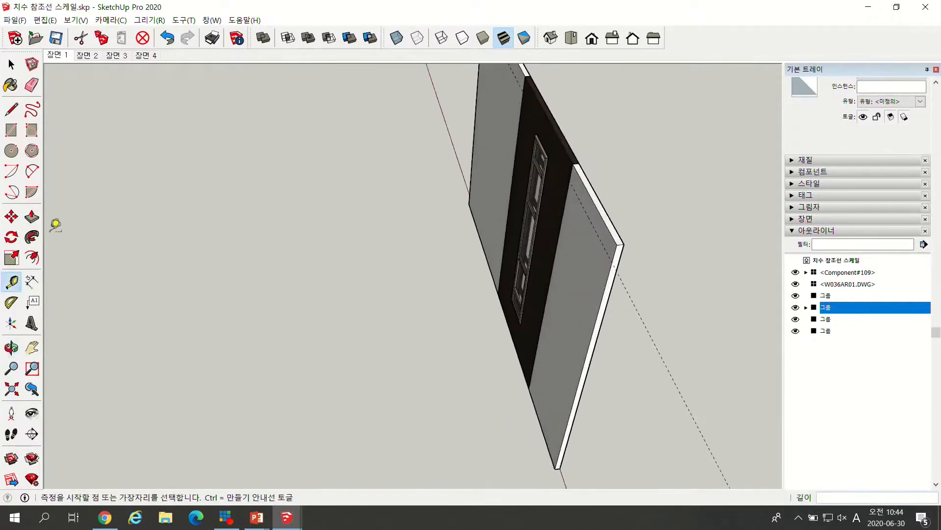
Push/Pull the back face of the panel nearest the window outward by 65 mm to the guide line.
{"action": "left_click", "coordinate": [32, 216]}
{"action": "left_click", "coordinate": [591, 287]}
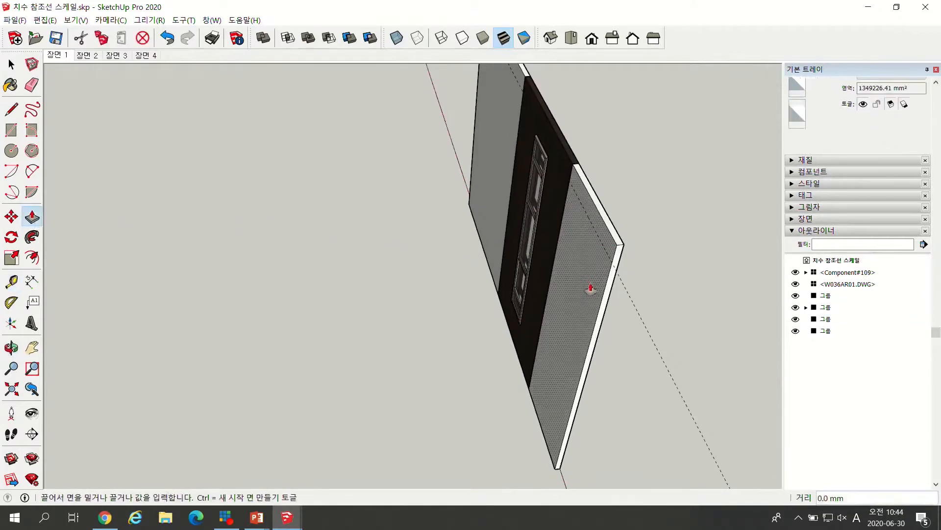
{"action": "left_click", "coordinate": [562, 167]}
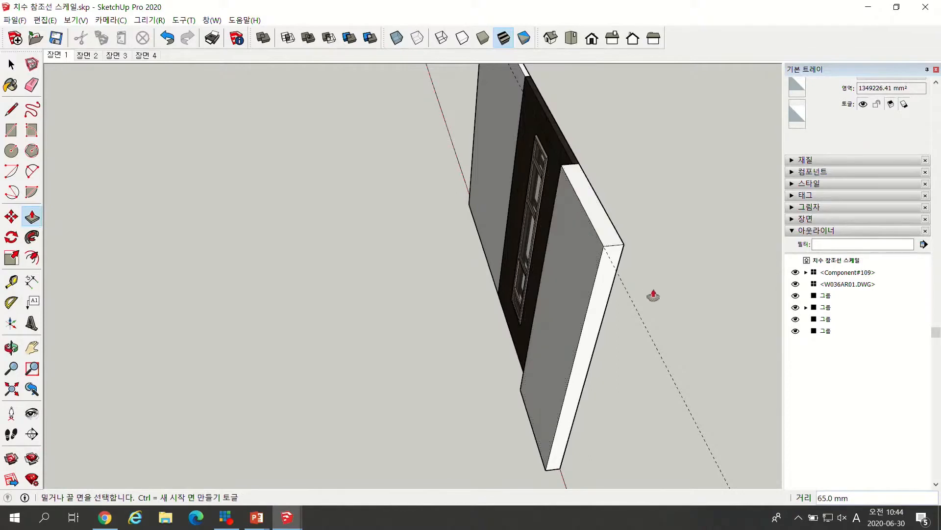
Measure the thickened panel's depth across its upper end.
{"action": "middle_click_drag", "start_coordinate": [653, 295], "coordinate": [519, 225]}
{"action": "left_click", "coordinate": [12, 281]}
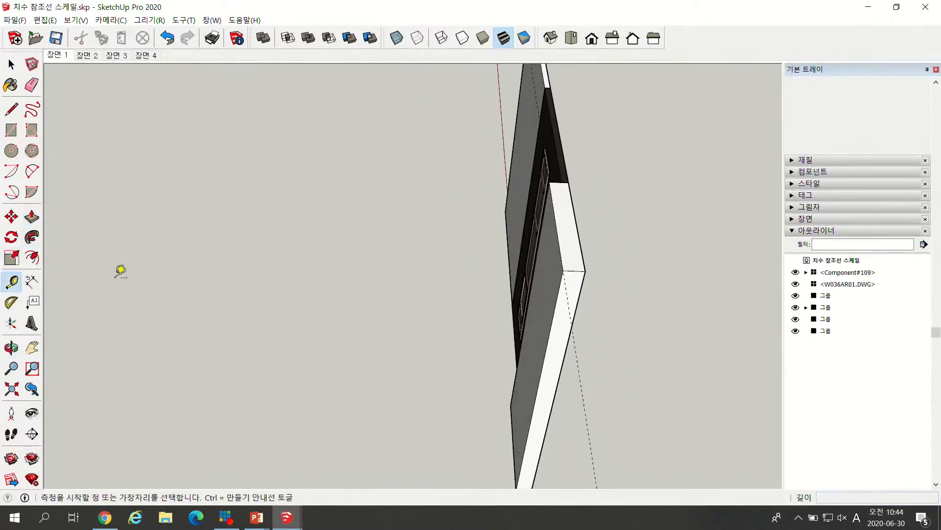
{"action": "left_click", "coordinate": [575, 266]}
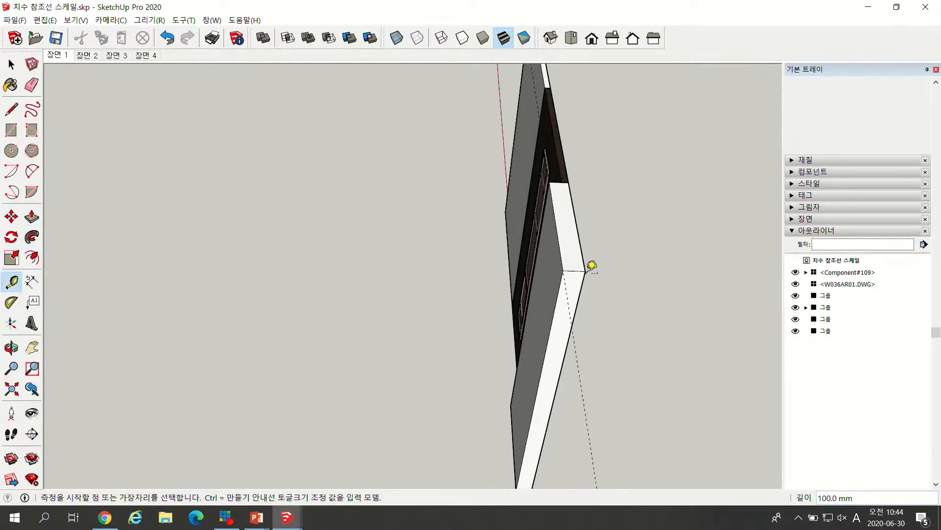
Thicken the wall panel on the other side of the door by repeating the same Push/Pull distance on its back face.
{"action": "middle_click_drag", "start_coordinate": [592, 265], "coordinate": [599, 177]}
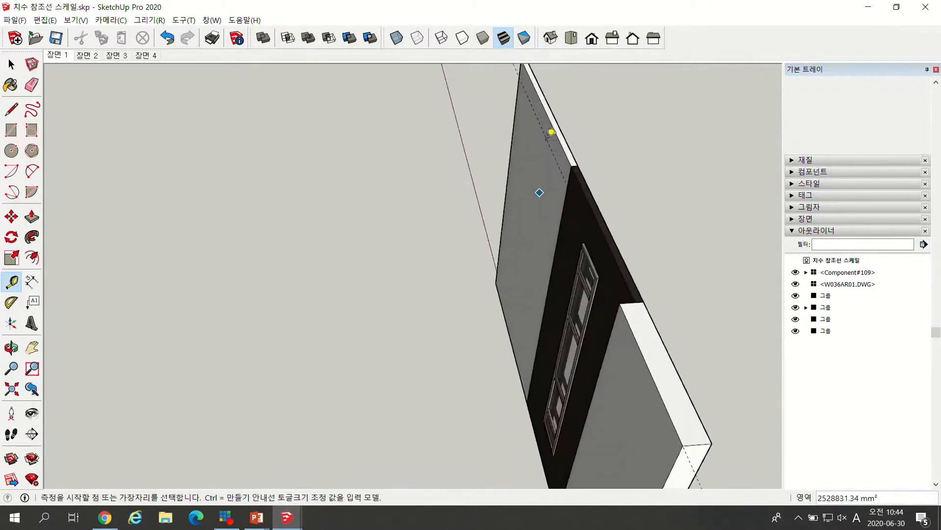
{"action": "left_click", "coordinate": [33, 218]}
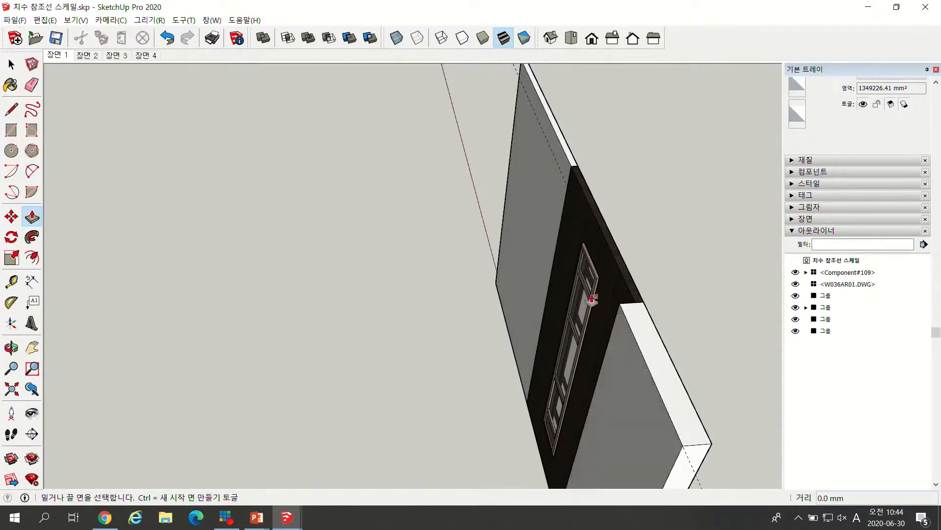
{"action": "double_click", "coordinate": [553, 187]}
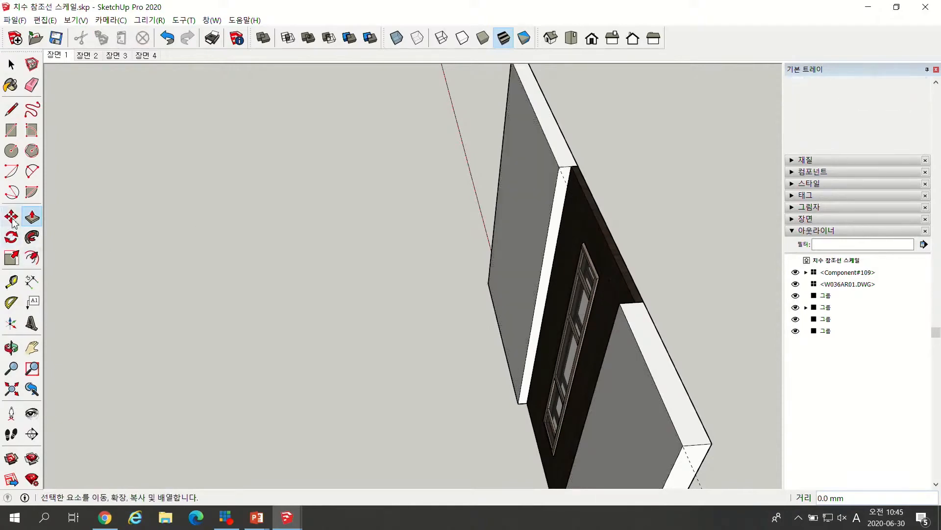
Create a guide line 200 mm above the upper front edge of the panel nearest the window.
{"action": "scroll", "coordinate": [616, 180], "scroll_direction": "down", "scroll_amount": 10}
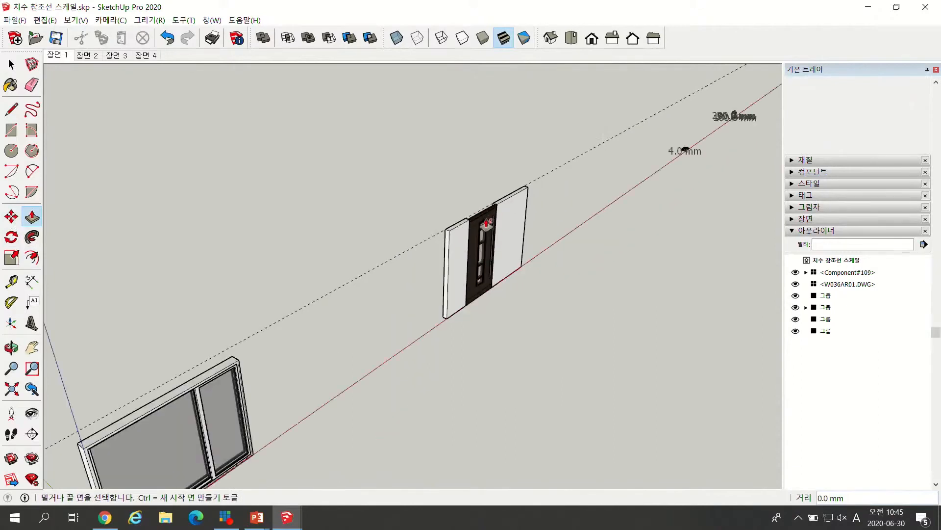
{"action": "scroll", "coordinate": [474, 233], "scroll_direction": "up", "scroll_amount": 2}
{"action": "scroll", "coordinate": [466, 206], "scroll_direction": "up", "scroll_amount": 5}
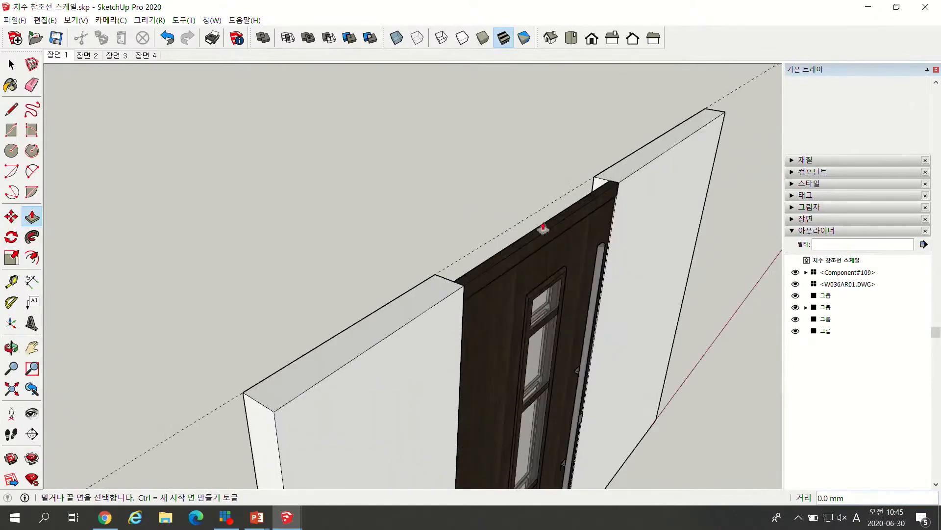
{"action": "scroll", "coordinate": [542, 225], "scroll_direction": "down", "scroll_amount": 2}
{"action": "scroll", "coordinate": [448, 259], "scroll_direction": "up", "scroll_amount": 1}
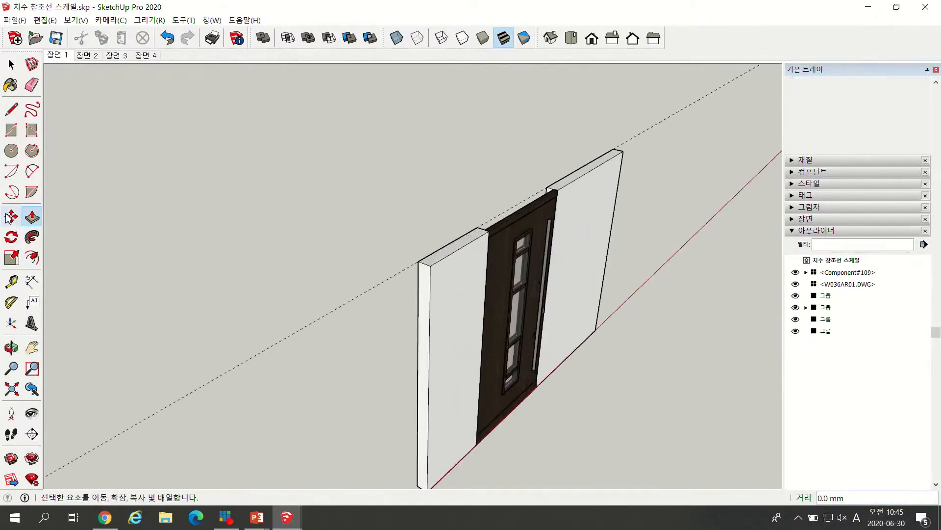
{"action": "left_click", "coordinate": [12, 282]}
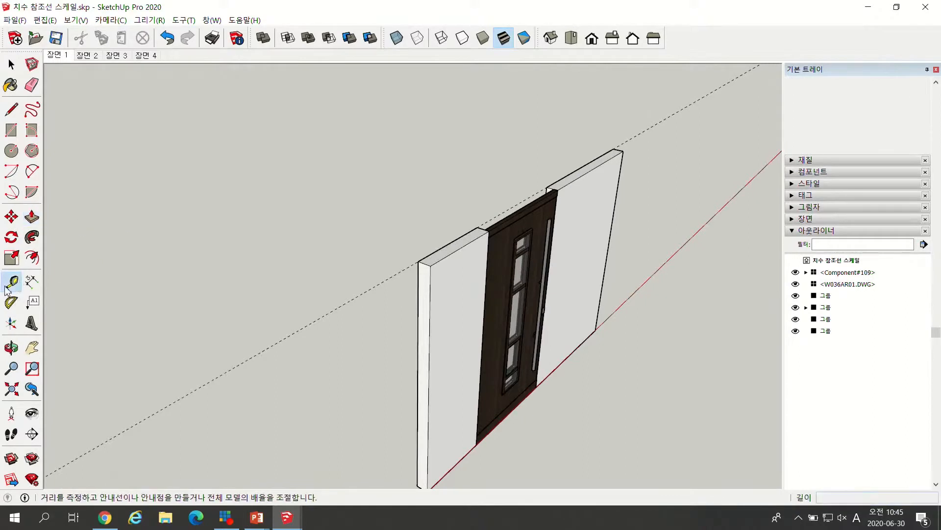
{"action": "left_click", "coordinate": [460, 220]}
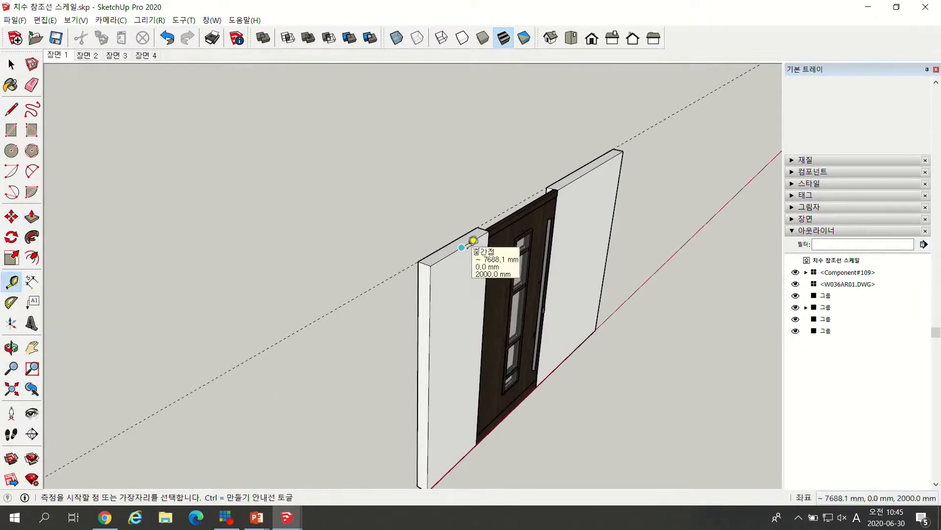
{"action": "type", "text": "100"}
{"action": "key", "text": "Return"}
{"action": "left_click", "coordinate": [472, 241]}
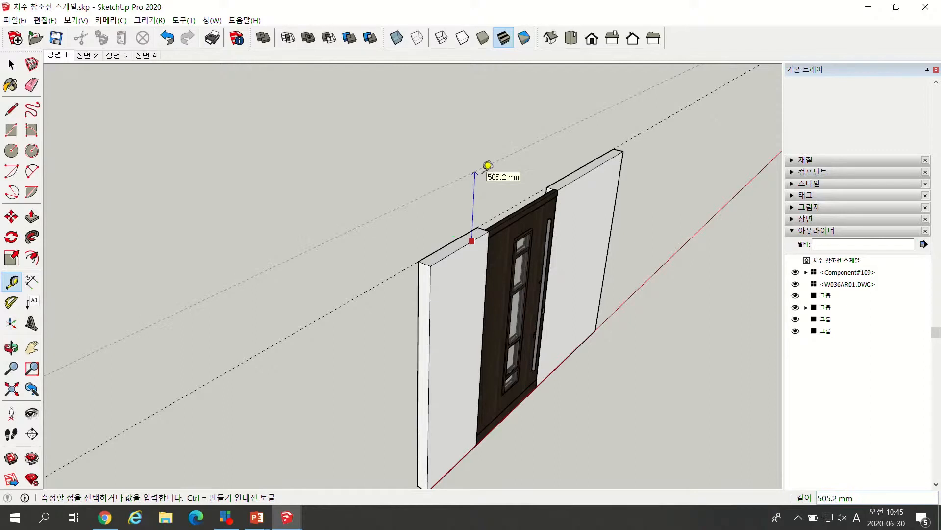
{"action": "key", "text": "Up"}
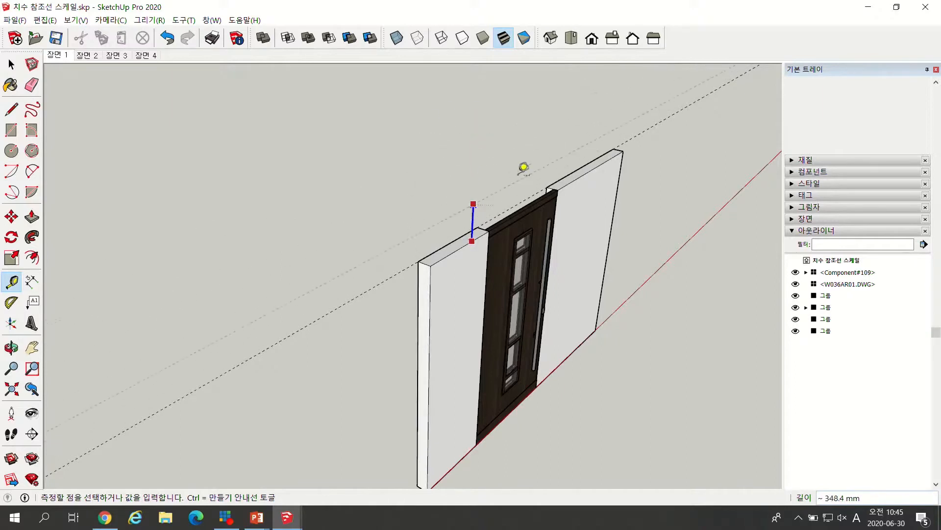
{"action": "left_click", "coordinate": [488, 188]}
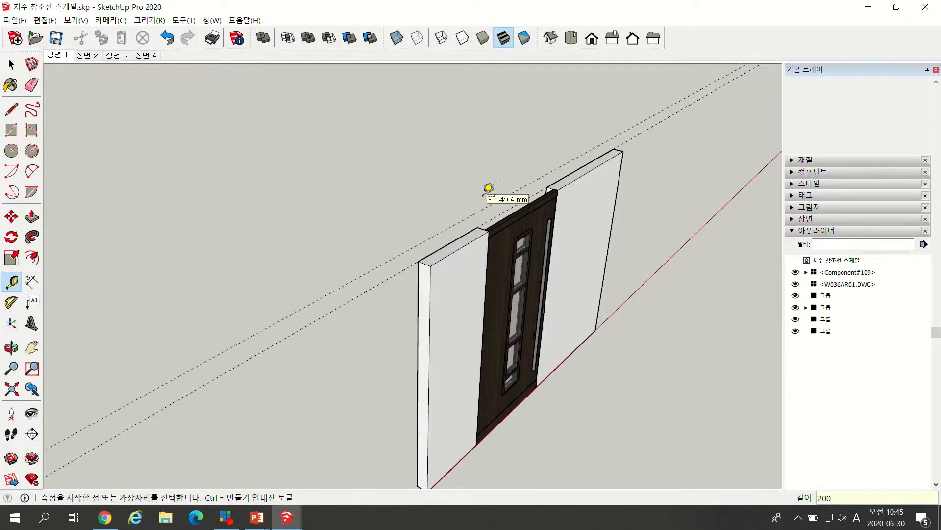
Push/Pull the top face of the panel nearest the window up 200 mm to the higher guide line.
{"action": "middle_click_drag", "start_coordinate": [441, 273], "coordinate": [525, 243]}
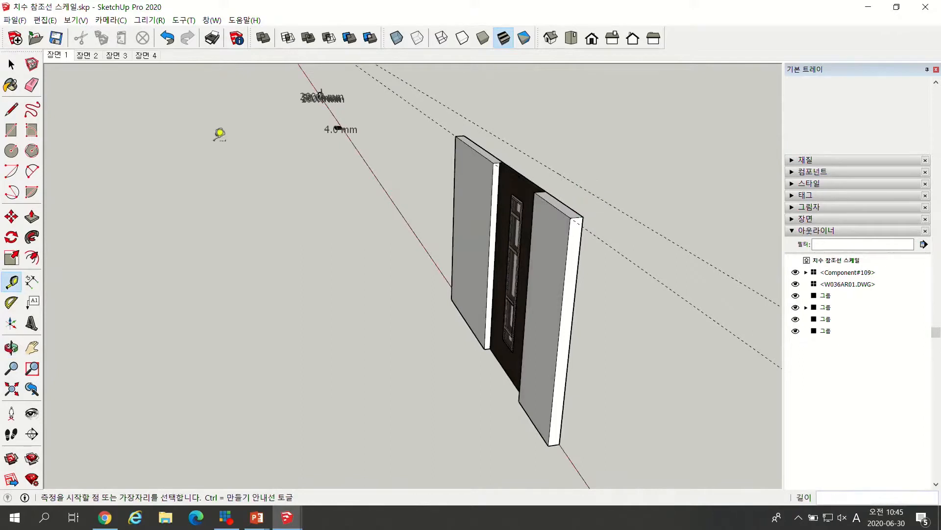
{"action": "left_click", "coordinate": [32, 216]}
{"action": "left_click", "coordinate": [552, 203]}
{"action": "scroll", "coordinate": [554, 206], "scroll_direction": "up", "scroll_amount": 2}
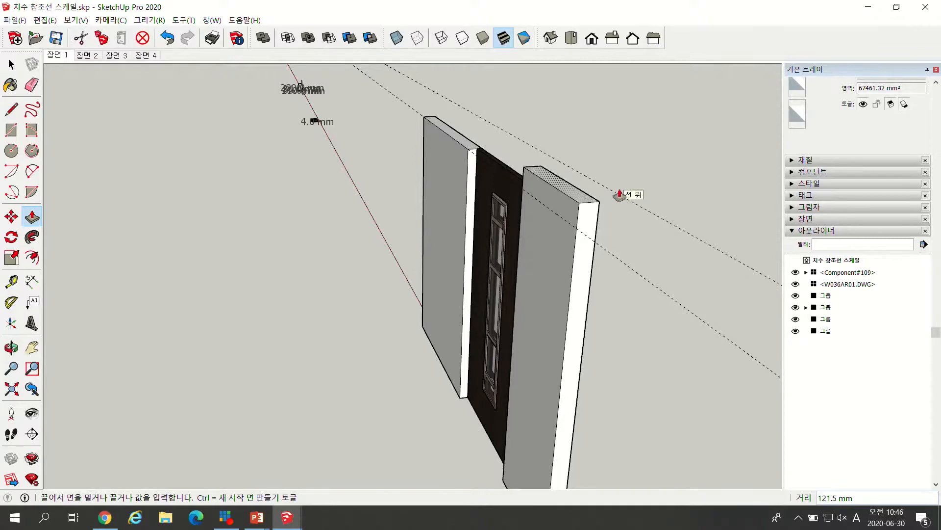
{"action": "left_click", "coordinate": [612, 193]}
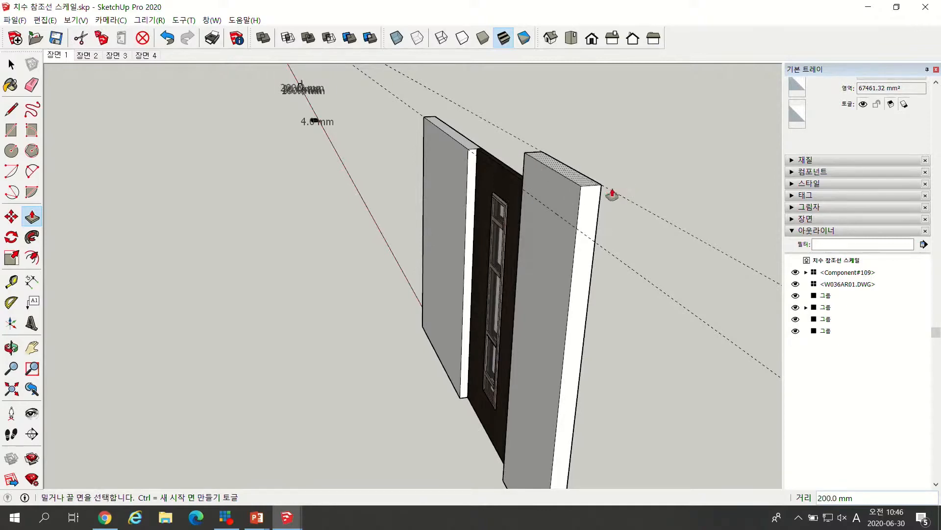
Raise the top face of the panel on the other side of the door to the same higher guide line.
{"action": "middle_click_drag", "start_coordinate": [633, 207], "coordinate": [507, 212]}
{"action": "scroll", "coordinate": [536, 213], "scroll_direction": "up", "scroll_amount": 5}
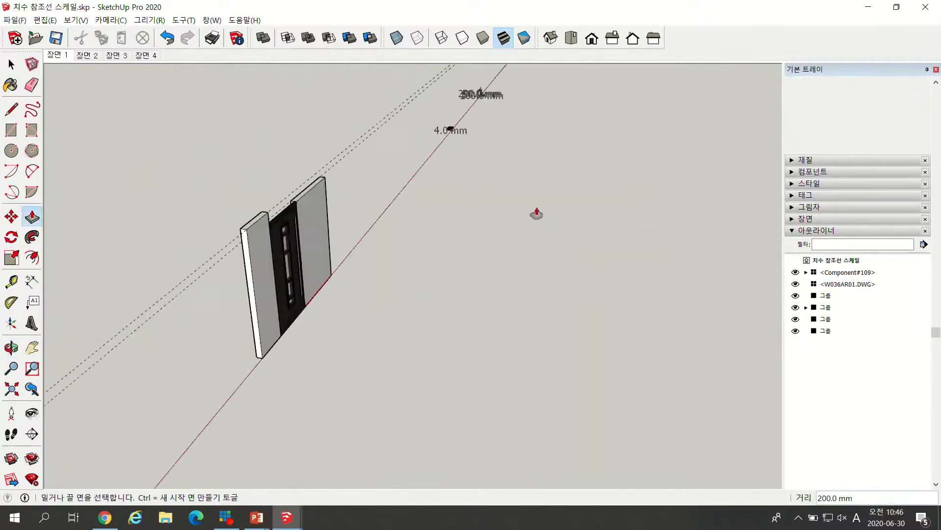
{"action": "scroll", "coordinate": [356, 234], "scroll_direction": "up", "scroll_amount": 7}
{"action": "scroll", "coordinate": [340, 211], "scroll_direction": "down", "scroll_amount": 3}
{"action": "middle_click_drag", "start_coordinate": [345, 212], "coordinate": [355, 191]}
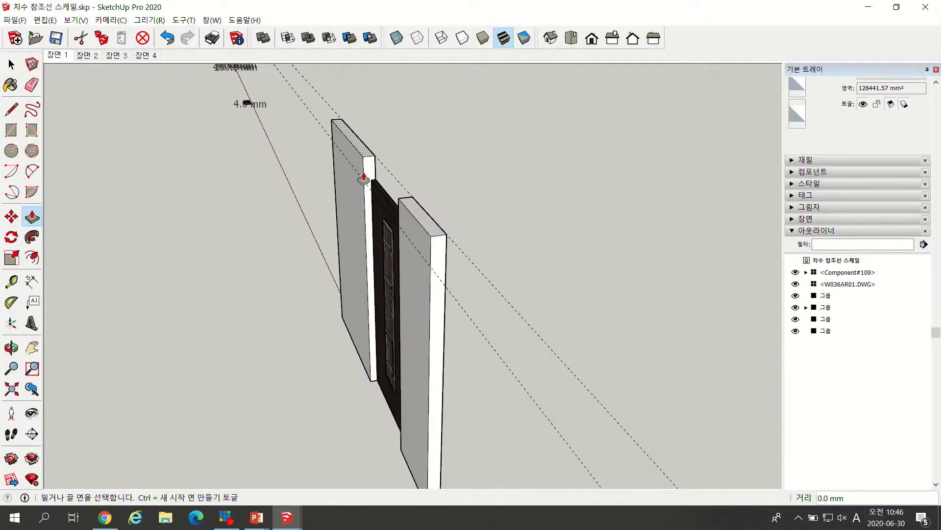
Draw a line at door-top height across the door-side face of the panel nearest the window.
{"action": "middle_click_drag", "start_coordinate": [436, 204], "coordinate": [202, 231]}
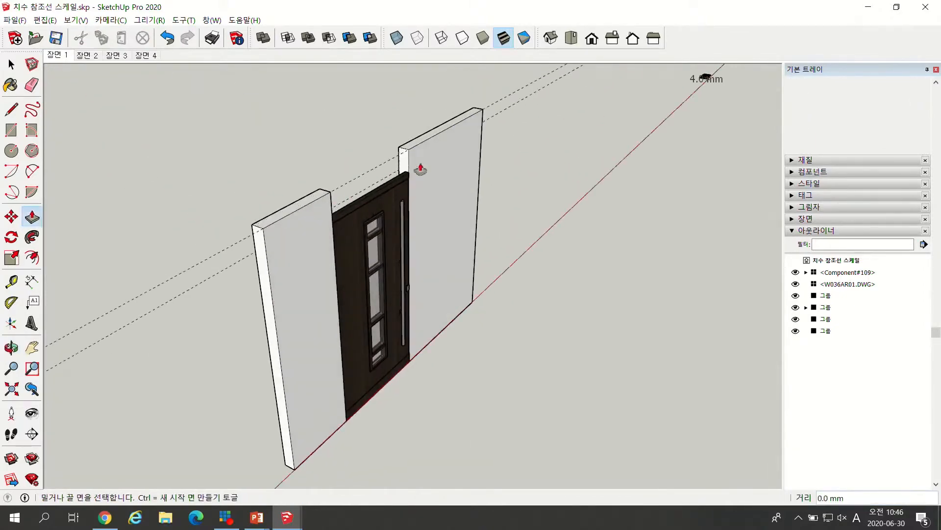
{"action": "middle_click_drag", "start_coordinate": [439, 149], "coordinate": [288, 133]}
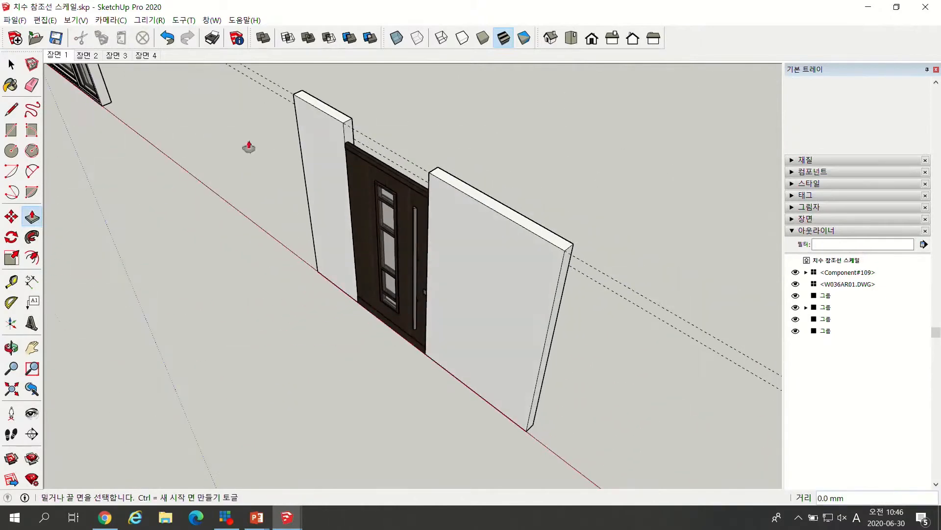
{"action": "left_click", "coordinate": [11, 108]}
{"action": "scroll", "coordinate": [238, 142], "scroll_direction": "up", "scroll_amount": 5}
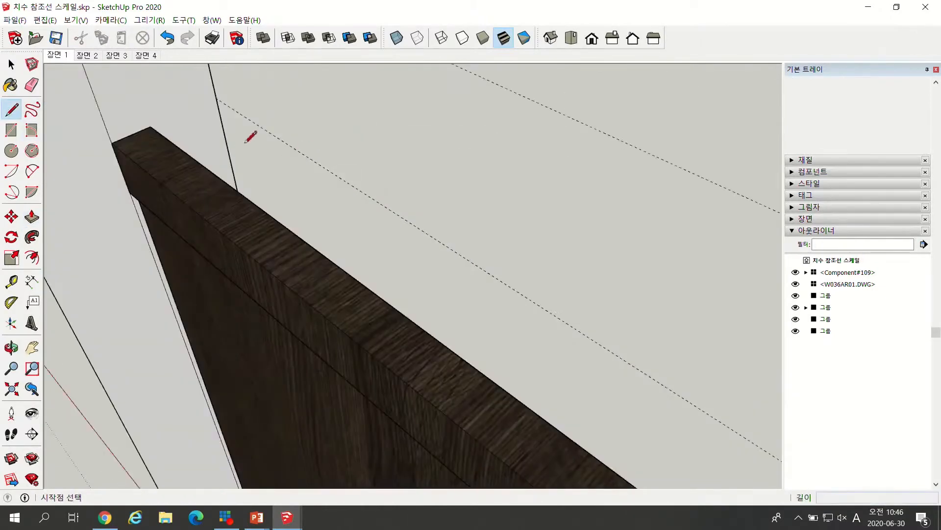
{"action": "scroll", "coordinate": [223, 137], "scroll_direction": "down", "scroll_amount": 2}
{"action": "left_click", "coordinate": [215, 141]}
{"action": "left_click", "coordinate": [238, 131]}
Push/Pull the small face above the door across to the opposite panel to close the wall over the door.
{"action": "left_click", "coordinate": [31, 216]}
{"action": "left_click", "coordinate": [219, 131]}
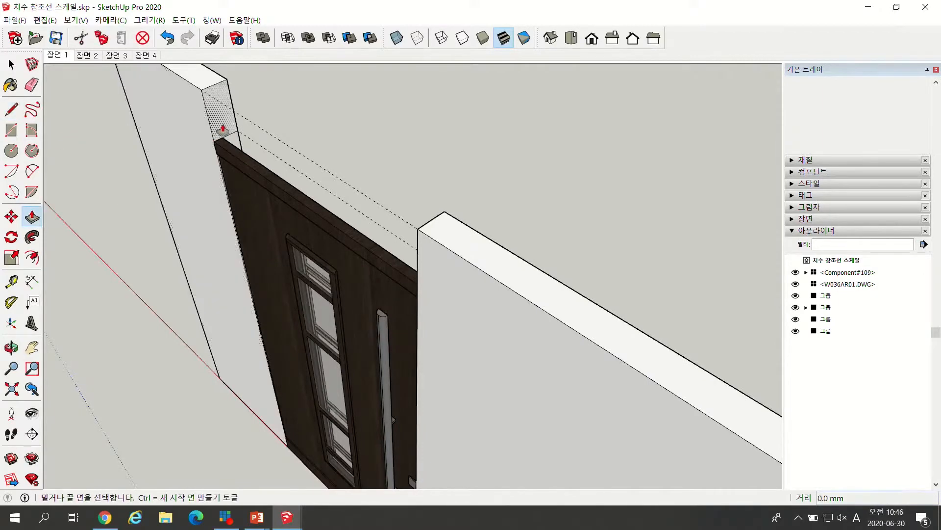
{"action": "left_click", "coordinate": [437, 227]}
Delete the leftover seam lines above the door on the wall's front face and on its top face.
{"action": "middle_click_drag", "start_coordinate": [431, 221], "coordinate": [538, 190]}
{"action": "scroll", "coordinate": [537, 192], "scroll_direction": "up", "scroll_amount": 5}
{"action": "key", "text": "space"}
{"action": "left_click", "coordinate": [515, 178]}
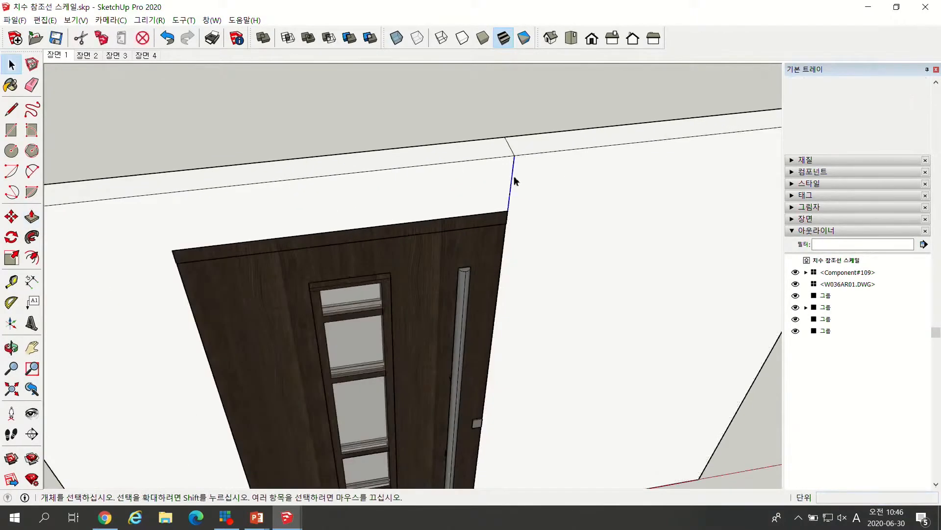
{"action": "key", "text": "Delete"}
{"action": "left_click", "coordinate": [511, 150]}
{"action": "key", "text": "Delete"}
Delete the matching seam line above the door on the back face of the wall.
{"action": "middle_click_drag", "start_coordinate": [423, 177], "coordinate": [691, 158]}
{"action": "scroll", "coordinate": [610, 161], "scroll_direction": "down", "scroll_amount": 5}
{"action": "scroll", "coordinate": [491, 132], "scroll_direction": "down", "scroll_amount": 3}
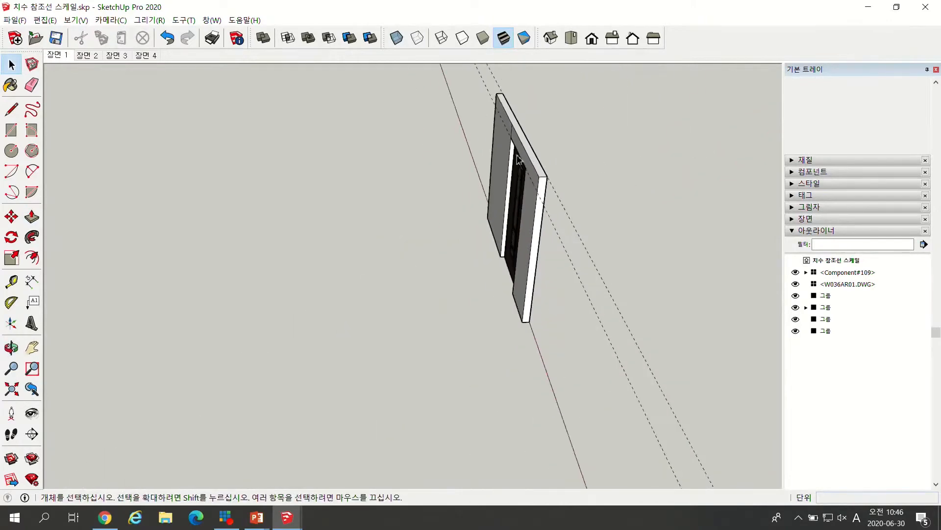
{"action": "scroll", "coordinate": [486, 133], "scroll_direction": "up", "scroll_amount": 5}
{"action": "left_click", "coordinate": [543, 139]}
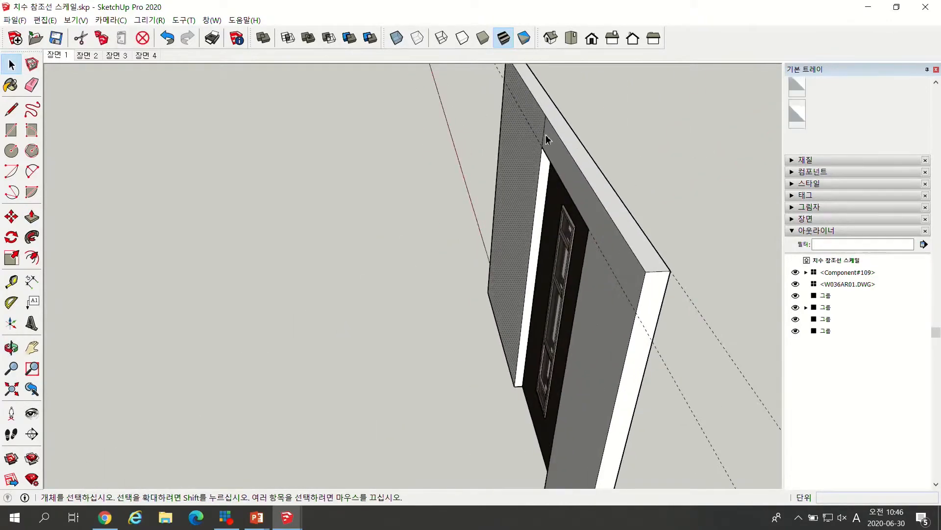
{"action": "middle_click_drag", "start_coordinate": [544, 141], "coordinate": [501, 211]}
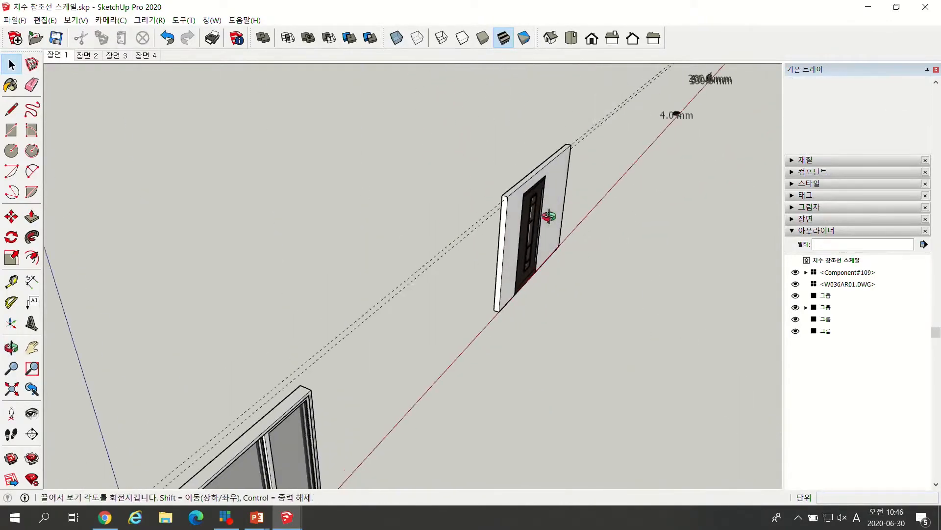
{"action": "scroll", "coordinate": [479, 231], "scroll_direction": "up", "scroll_amount": 3}
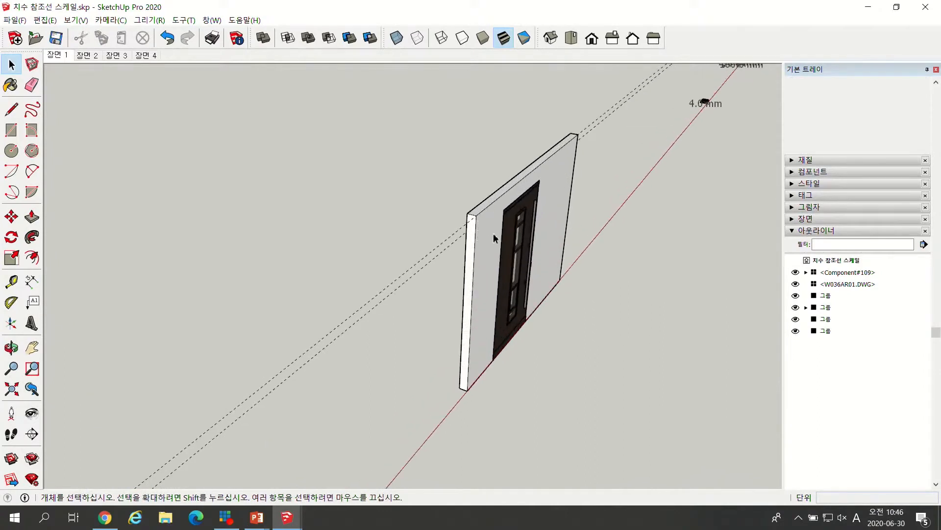
{"action": "scroll", "coordinate": [537, 223], "scroll_direction": "up", "scroll_amount": 2}
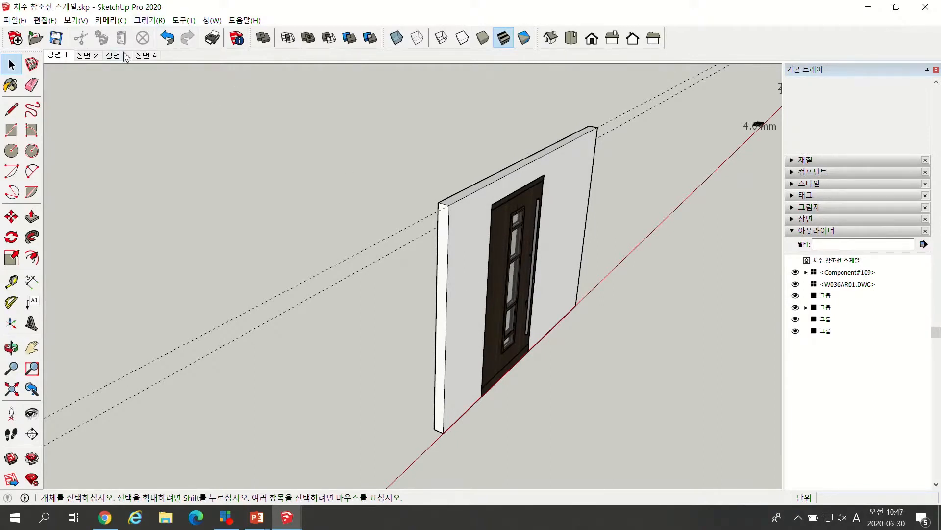
Delete all guide lines in the model at once.
{"action": "left_click", "coordinate": [54, 21]}
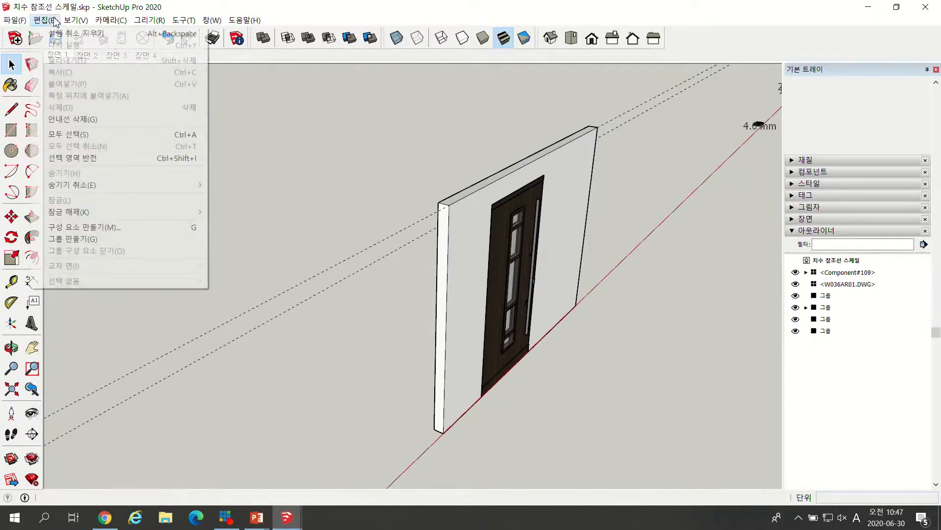
{"action": "left_click", "coordinate": [71, 122]}
{"action": "middle_click_drag", "start_coordinate": [590, 231], "coordinate": [185, 275]}
{"action": "middle_click_drag", "start_coordinate": [246, 281], "coordinate": [357, 238]}
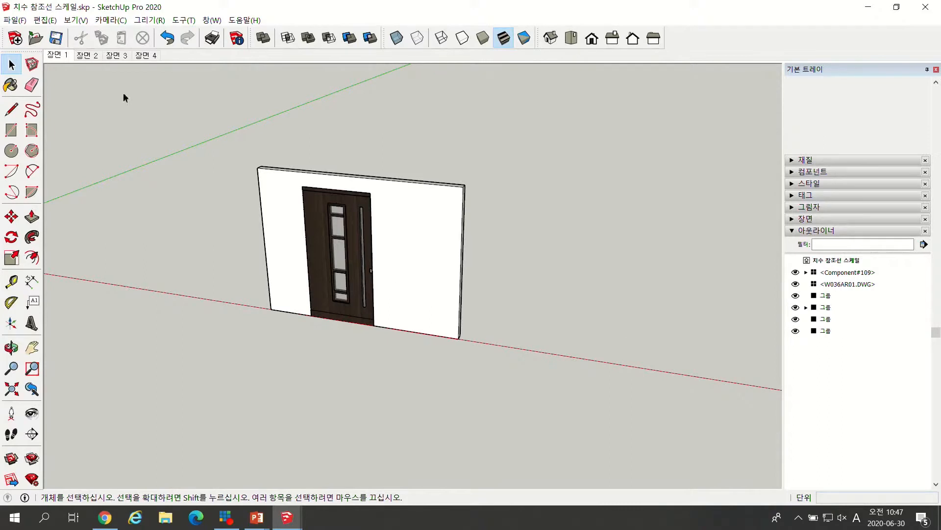
{"action": "left_click", "coordinate": [32, 86]}
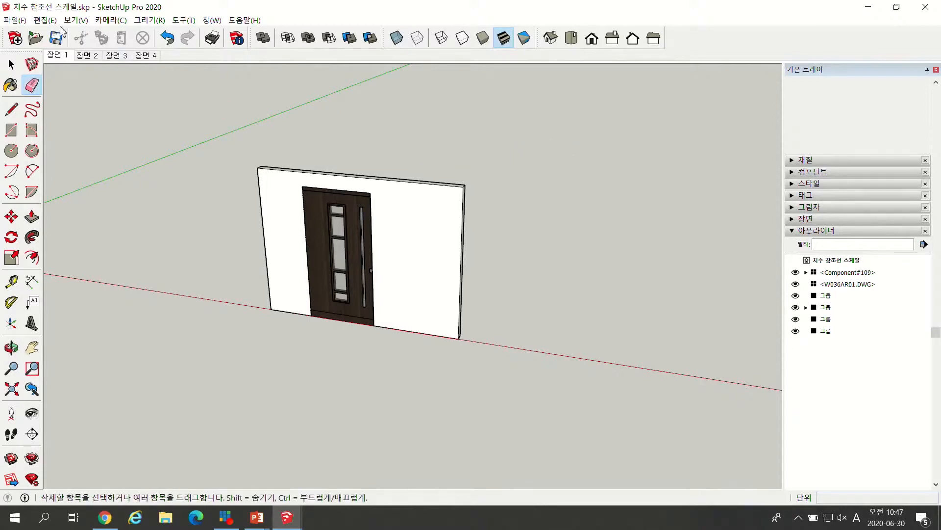
{"action": "left_click", "coordinate": [44, 20]}
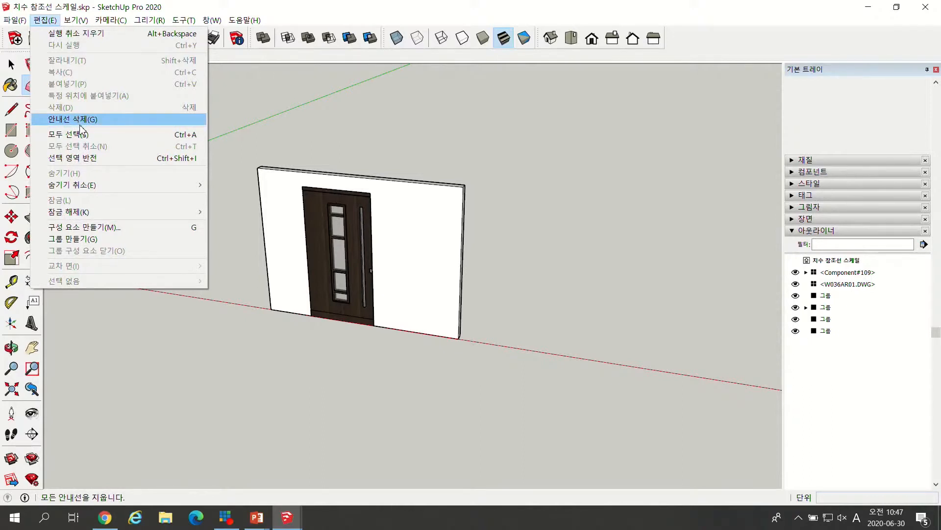
{"action": "left_click", "coordinate": [289, 2]}
Switch to the 장면 3 floor plan scene with the Select tool active.
{"action": "left_click", "coordinate": [112, 57]}
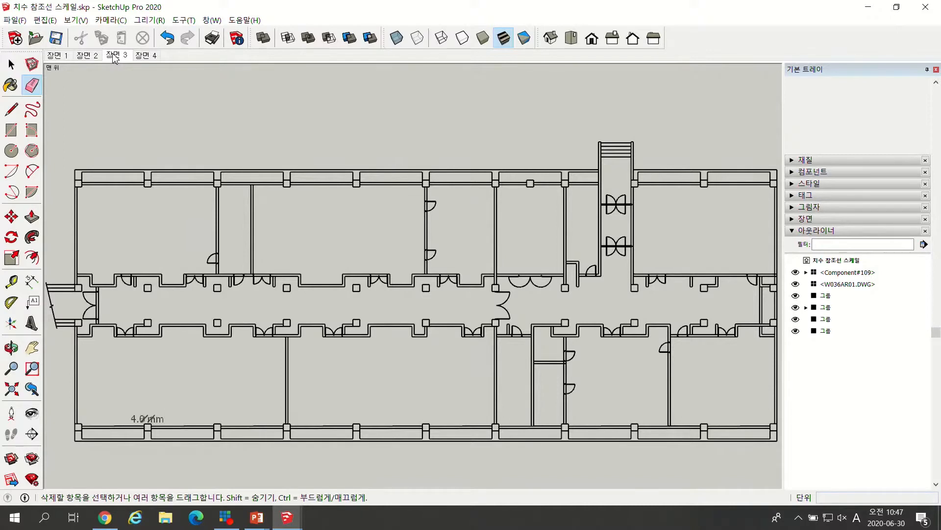
{"action": "key", "text": "space"}
{"action": "scroll", "coordinate": [222, 195], "scroll_direction": "down", "scroll_amount": 1}
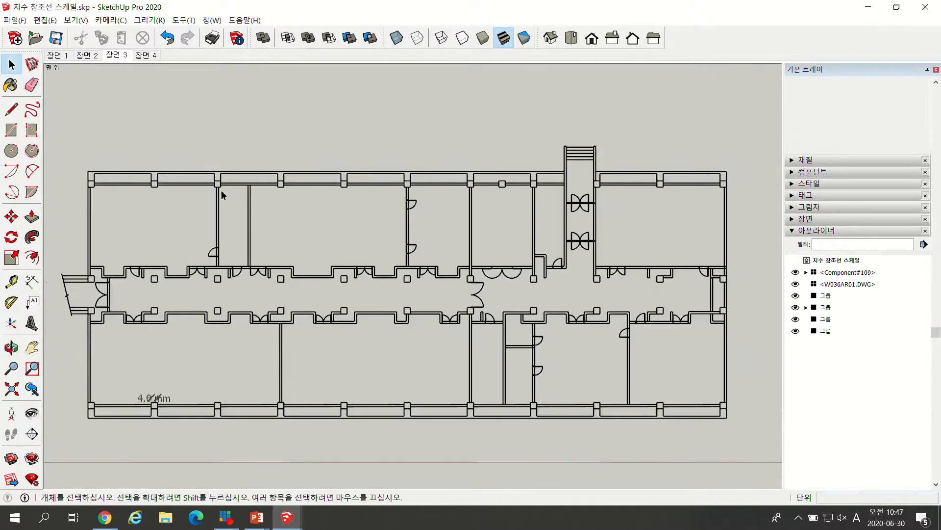
Examine the floor plan and the dimensioned column along its lower outer wall.
{"action": "scroll", "coordinate": [114, 293], "scroll_direction": "up", "scroll_amount": 1}
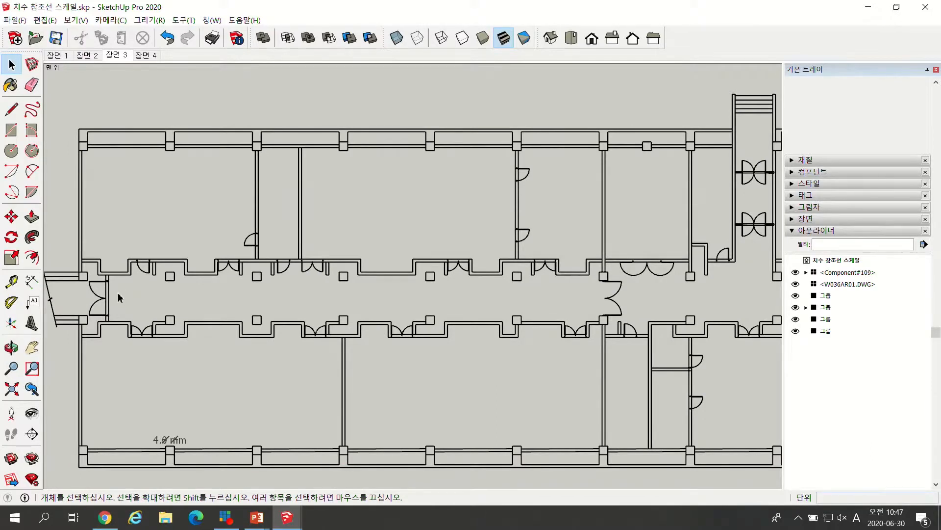
{"action": "scroll", "coordinate": [74, 368], "scroll_direction": "up", "scroll_amount": 1}
{"action": "scroll", "coordinate": [250, 245], "scroll_direction": "down", "scroll_amount": 4}
{"action": "scroll", "coordinate": [174, 396], "scroll_direction": "up", "scroll_amount": 8}
{"action": "scroll", "coordinate": [237, 279], "scroll_direction": "down", "scroll_amount": 1}
{"action": "scroll", "coordinate": [232, 303], "scroll_direction": "down", "scroll_amount": 4}
{"action": "scroll", "coordinate": [289, 284], "scroll_direction": "up", "scroll_amount": 2}
{"action": "scroll", "coordinate": [281, 305], "scroll_direction": "up", "scroll_amount": 3}
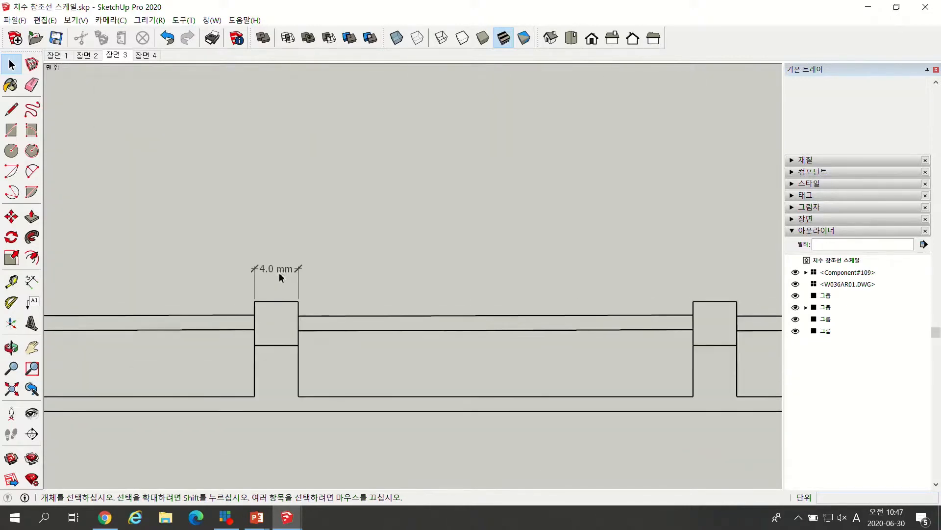
{"action": "scroll", "coordinate": [278, 274], "scroll_direction": "down", "scroll_amount": 2}
{"action": "scroll", "coordinate": [289, 277], "scroll_direction": "up", "scroll_amount": 4}
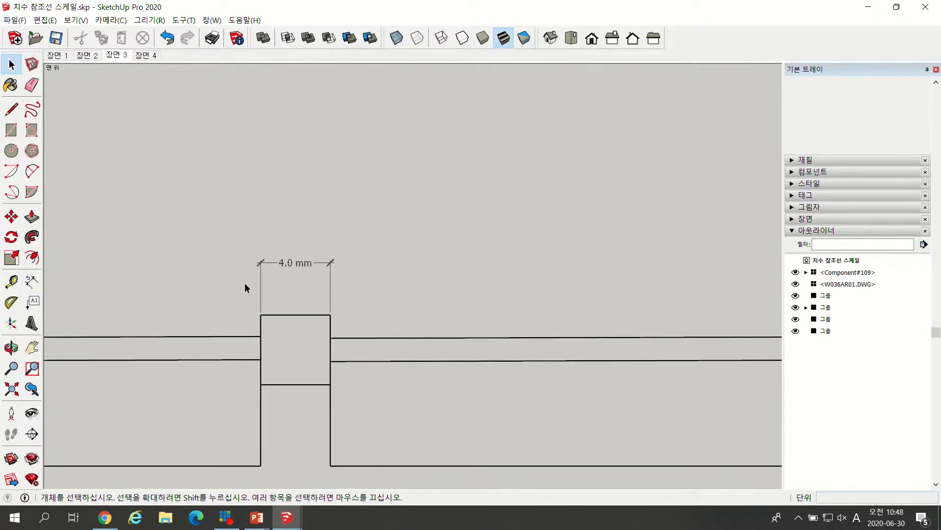
{"action": "scroll", "coordinate": [300, 275], "scroll_direction": "down", "scroll_amount": 2}
{"action": "scroll", "coordinate": [290, 279], "scroll_direction": "down", "scroll_amount": 2}
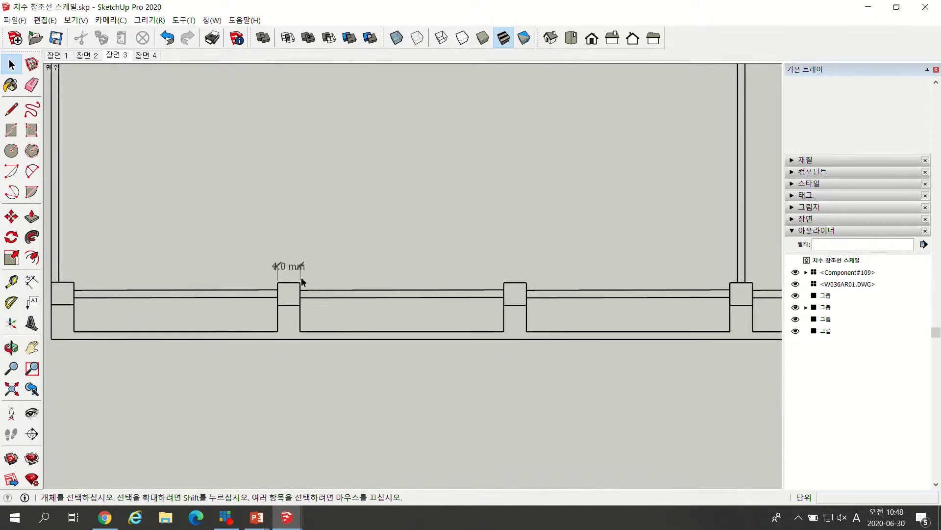
{"action": "scroll", "coordinate": [304, 267], "scroll_direction": "up", "scroll_amount": 5}
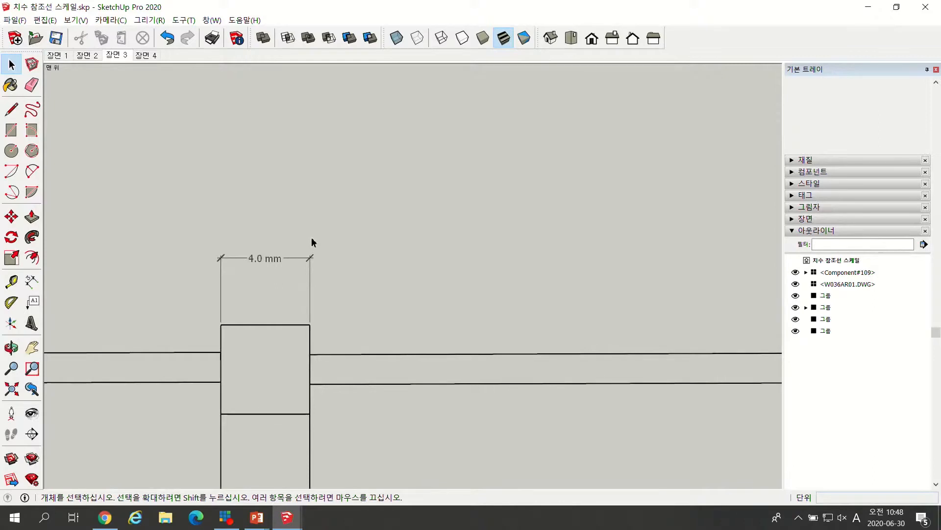
{"action": "scroll", "coordinate": [312, 242], "scroll_direction": "down", "scroll_amount": 5}
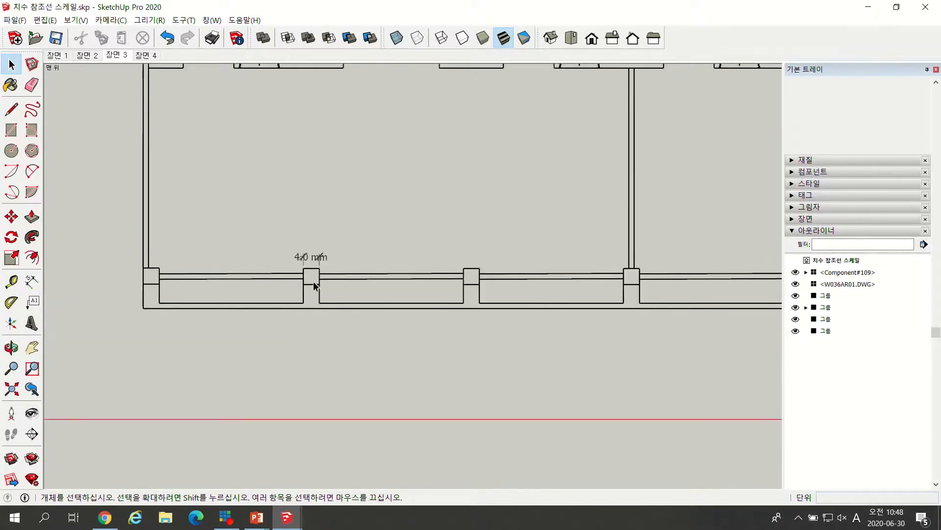
{"action": "scroll", "coordinate": [316, 273], "scroll_direction": "down", "scroll_amount": 2}
{"action": "scroll", "coordinate": [314, 285], "scroll_direction": "up", "scroll_amount": 3}
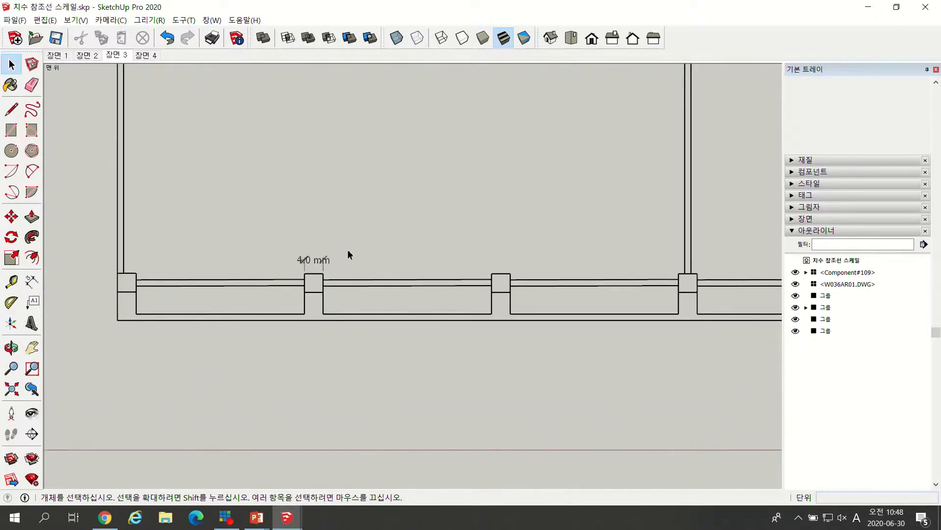
Open the W036AR01.DWG floor plan component for editing.
{"action": "double_click", "coordinate": [307, 284]}
{"action": "left_click", "coordinate": [308, 281]}
{"action": "scroll", "coordinate": [308, 280], "scroll_direction": "down", "scroll_amount": 4}
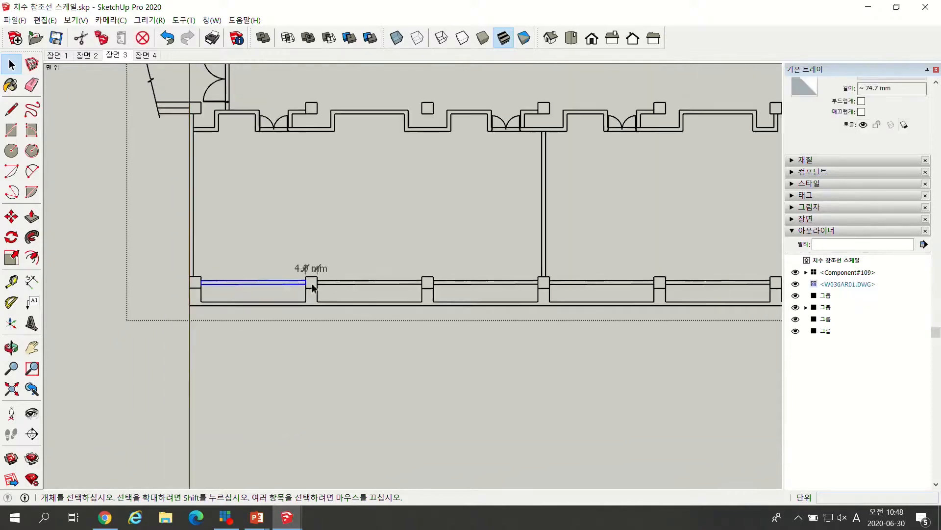
Examine the whole extent of the opened floor plan and its dimensioned lower-wall column.
{"action": "scroll", "coordinate": [279, 206], "scroll_direction": "down", "scroll_amount": 5}
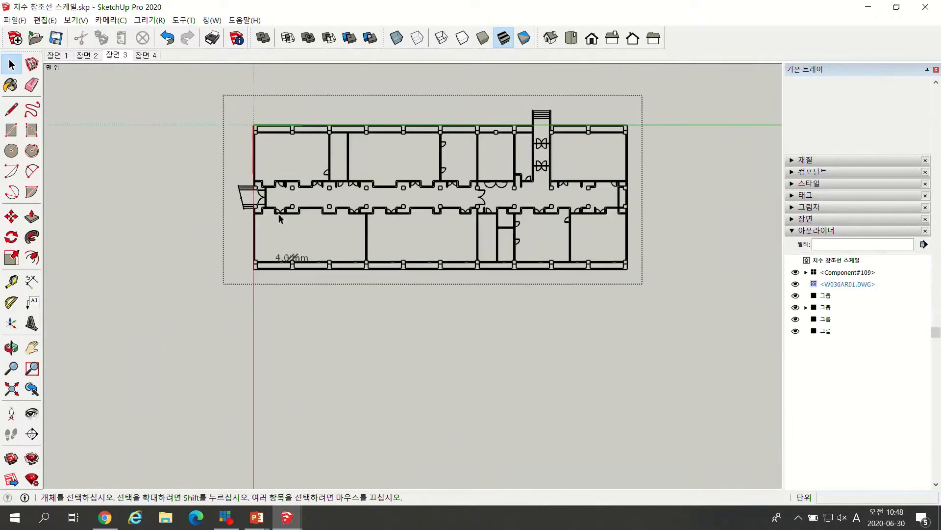
{"action": "scroll", "coordinate": [280, 216], "scroll_direction": "up", "scroll_amount": 1}
{"action": "scroll", "coordinate": [255, 243], "scroll_direction": "down", "scroll_amount": 3}
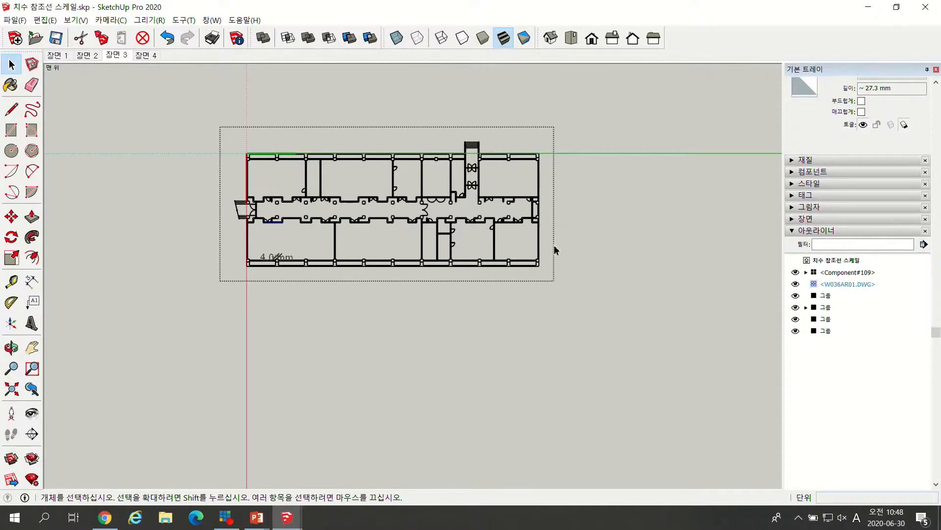
{"action": "scroll", "coordinate": [556, 132], "scroll_direction": "up", "scroll_amount": 6}
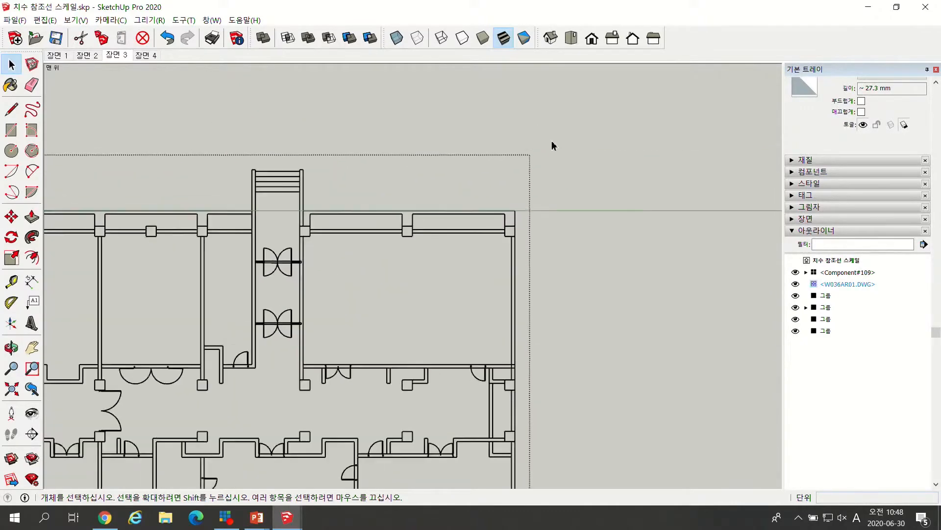
{"action": "scroll", "coordinate": [598, 146], "scroll_direction": "down", "scroll_amount": 8}
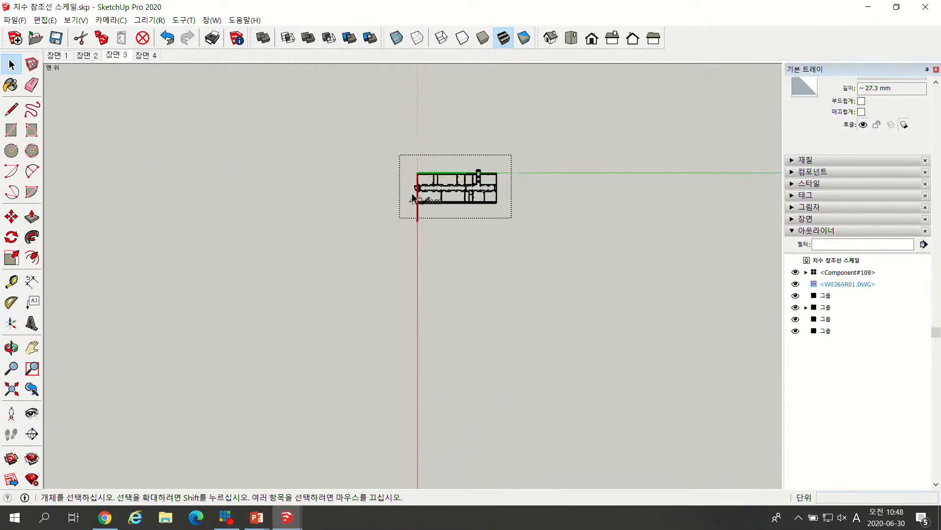
{"action": "scroll", "coordinate": [377, 194], "scroll_direction": "down", "scroll_amount": 2}
{"action": "scroll", "coordinate": [384, 164], "scroll_direction": "up", "scroll_amount": 2}
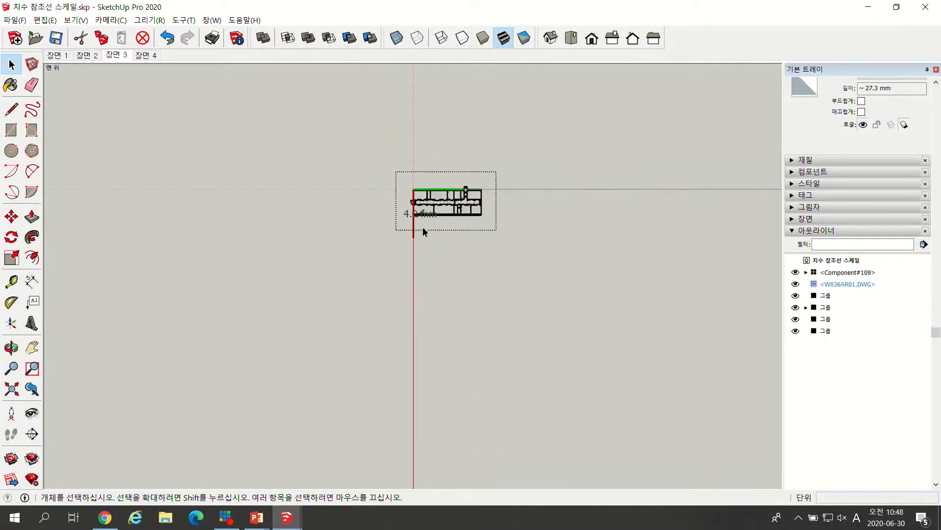
{"action": "scroll", "coordinate": [431, 223], "scroll_direction": "up", "scroll_amount": 5}
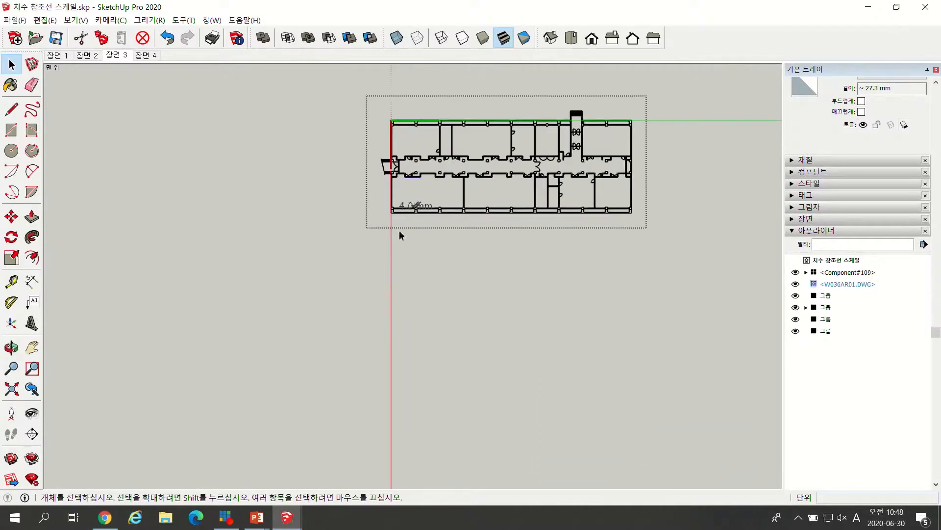
{"action": "scroll", "coordinate": [412, 193], "scroll_direction": "up", "scroll_amount": 2}
{"action": "scroll", "coordinate": [446, 197], "scroll_direction": "up", "scroll_amount": 5}
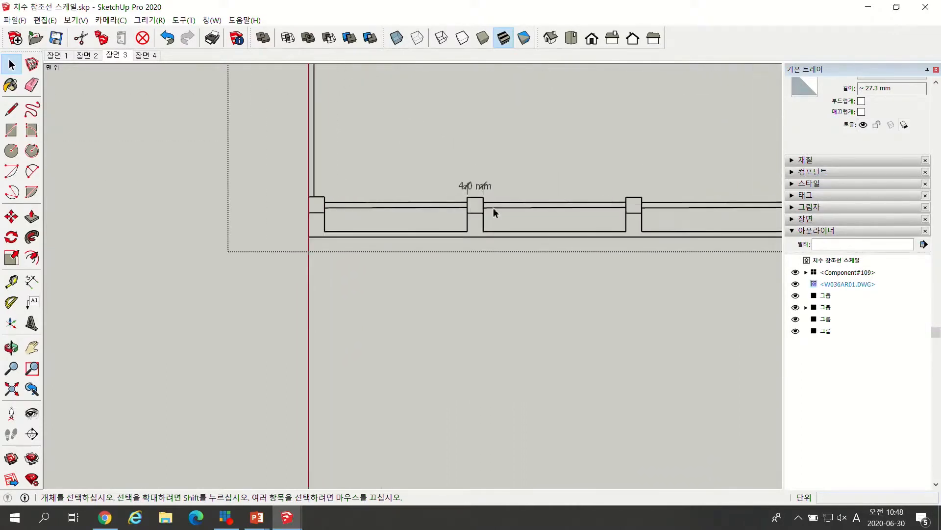
{"action": "scroll", "coordinate": [495, 175], "scroll_direction": "down", "scroll_amount": 2}
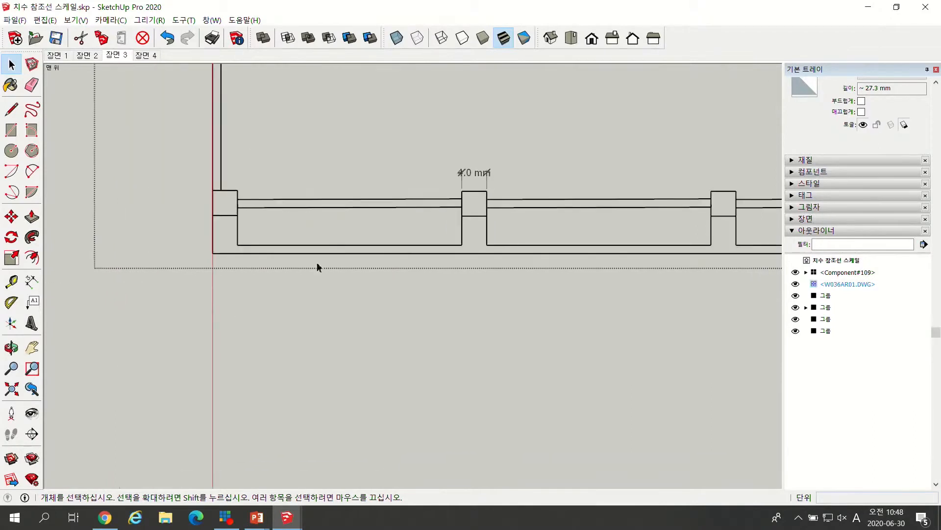
{"action": "scroll", "coordinate": [473, 206], "scroll_direction": "up", "scroll_amount": 1}
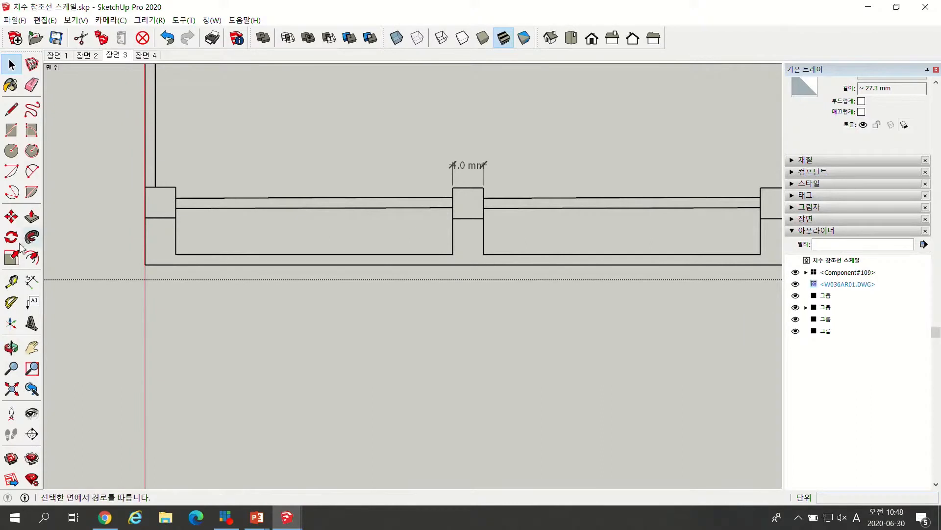
Try to measure the lower edge of the dimensioned column with Tape Measure, then undo the guide it creates.
{"action": "left_click", "coordinate": [10, 281]}
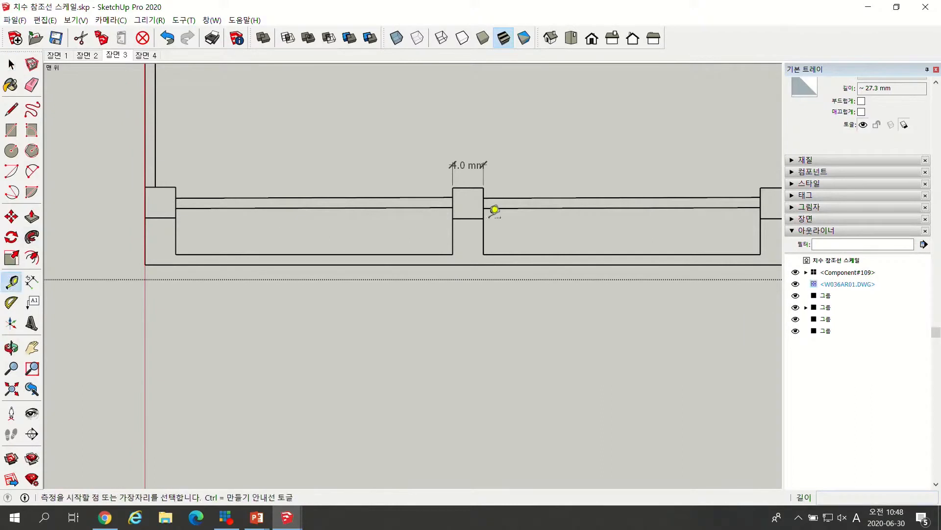
{"action": "left_click", "coordinate": [453, 218]}
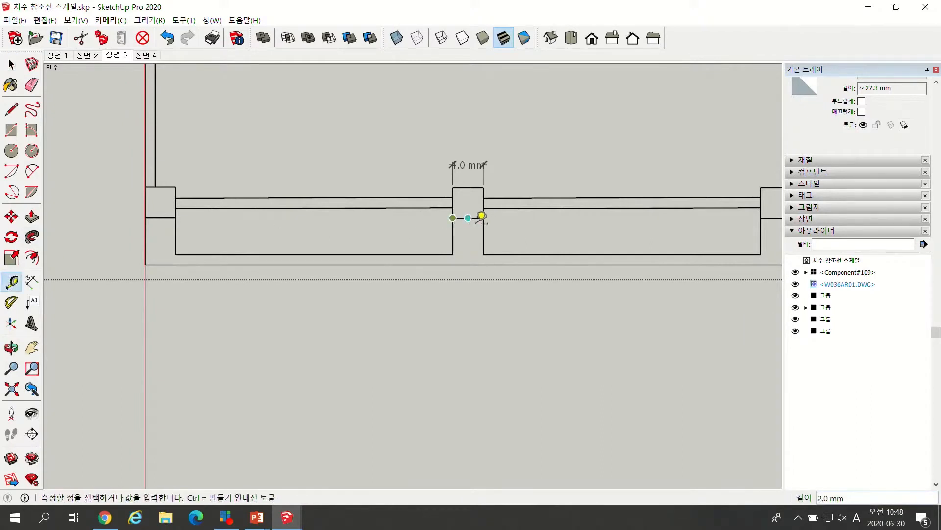
{"action": "left_click", "coordinate": [487, 212]}
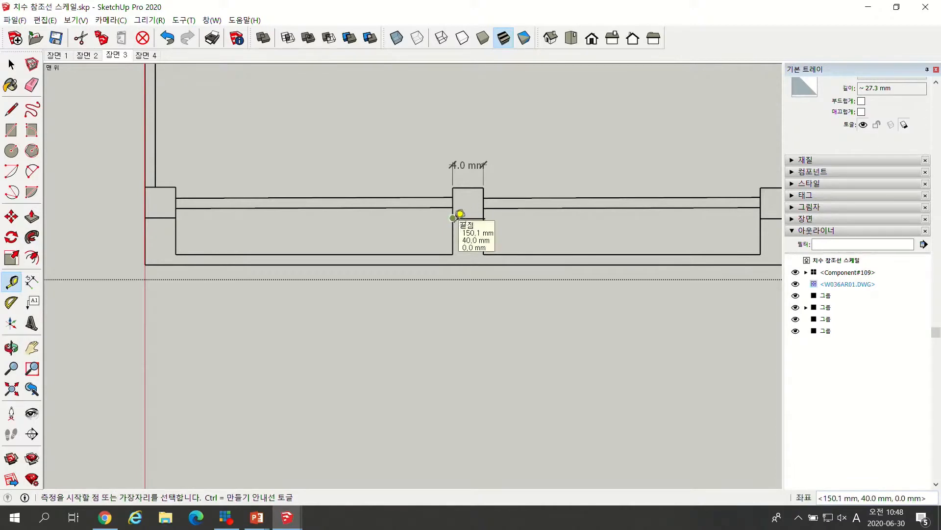
{"action": "left_click", "coordinate": [453, 218]}
{"action": "left_click", "coordinate": [489, 215]}
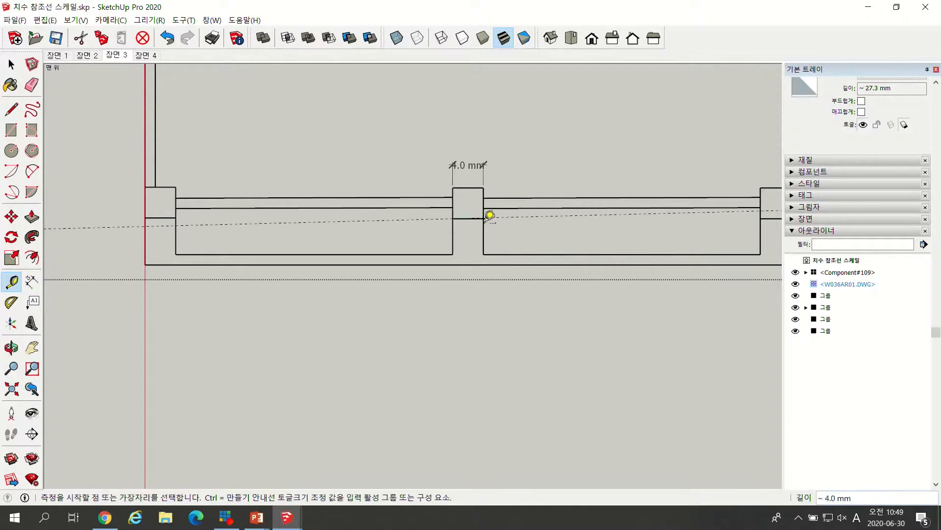
{"action": "key", "text": "ctrl+z"}
Measure the upper edge of the dimensioned column with Tape Measure.
{"action": "scroll", "coordinate": [462, 191], "scroll_direction": "up", "scroll_amount": 2}
{"action": "left_click", "coordinate": [456, 177]}
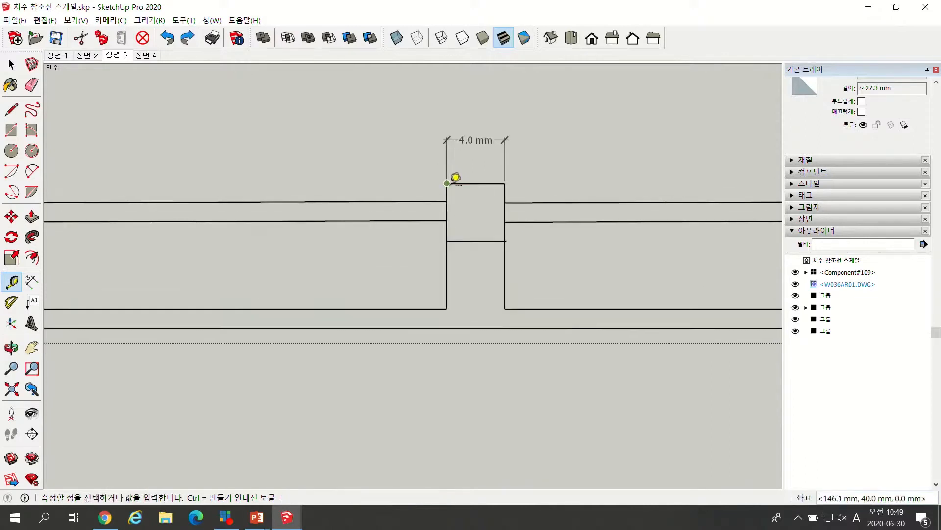
{"action": "left_click", "coordinate": [510, 178]}
{"action": "left_click", "coordinate": [511, 178]}
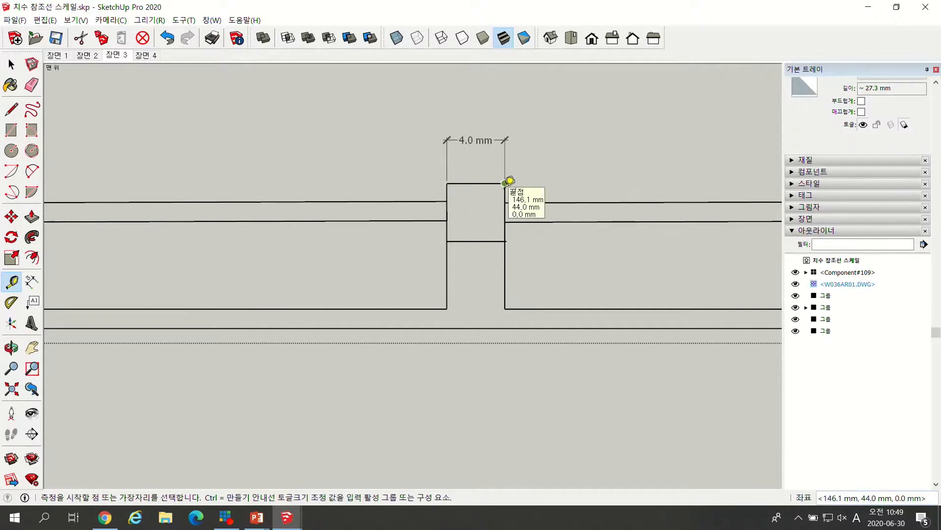
Measure the column's side edge with Tape Measure and rescale the open floor plan component so that edge becomes 600 mm.
{"action": "left_click", "coordinate": [446, 241]}
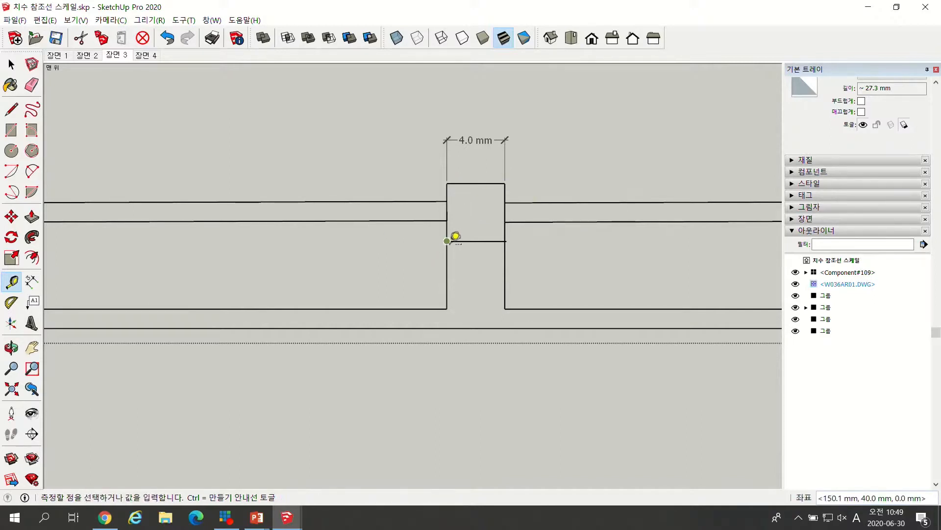
{"action": "left_click", "coordinate": [452, 177]}
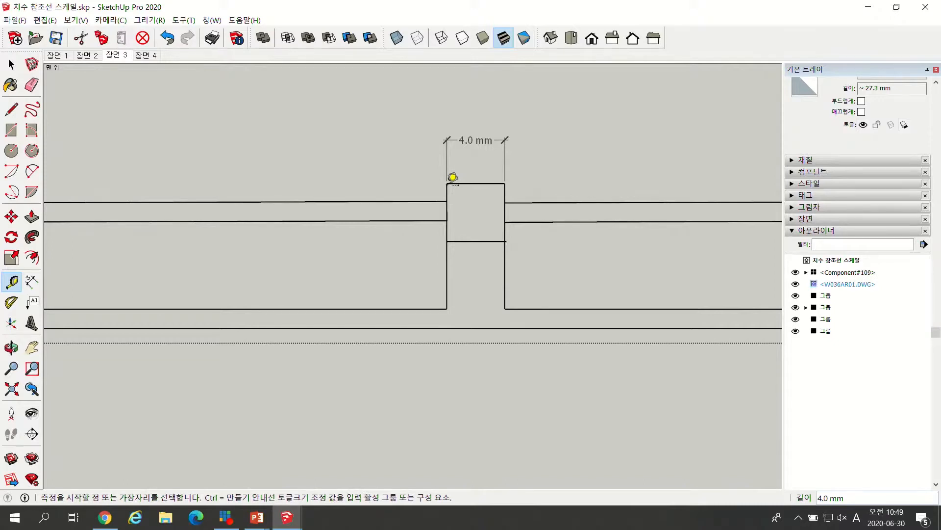
{"action": "type", "text": "600"}
{"action": "key", "text": "Return"}
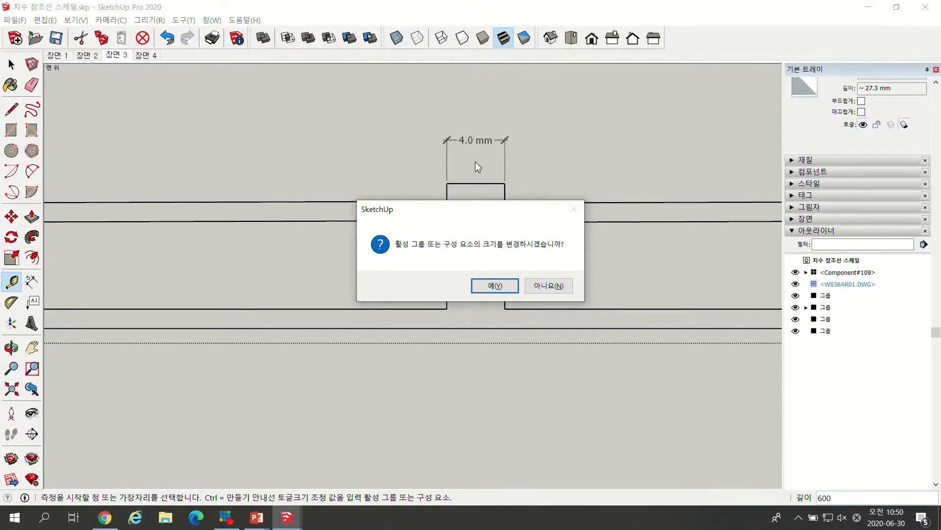
{"action": "left_click", "coordinate": [500, 289]}
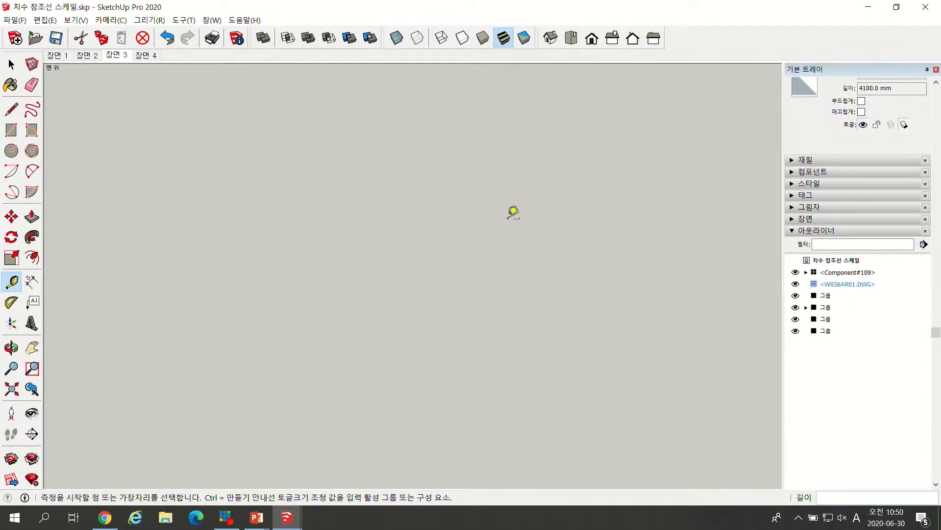
Examine the rescaled column's dimension on the lower outer wall and start checking it with Tape Measure.
{"action": "scroll", "coordinate": [409, 250], "scroll_direction": "down", "scroll_amount": 9}
{"action": "scroll", "coordinate": [311, 252], "scroll_direction": "down", "scroll_amount": 5}
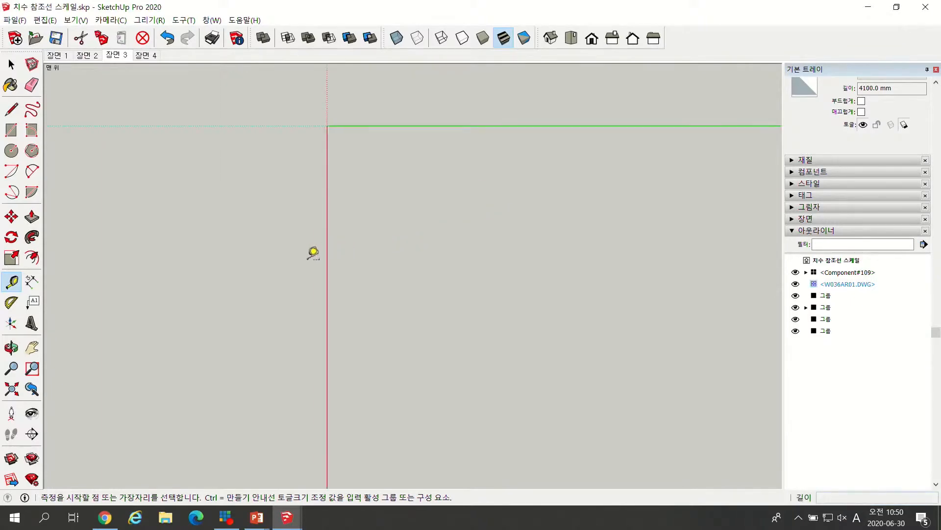
{"action": "middle_click_drag", "start_coordinate": [309, 263], "coordinate": [387, 377]}
{"action": "scroll", "coordinate": [388, 377], "scroll_direction": "up", "scroll_amount": 10}
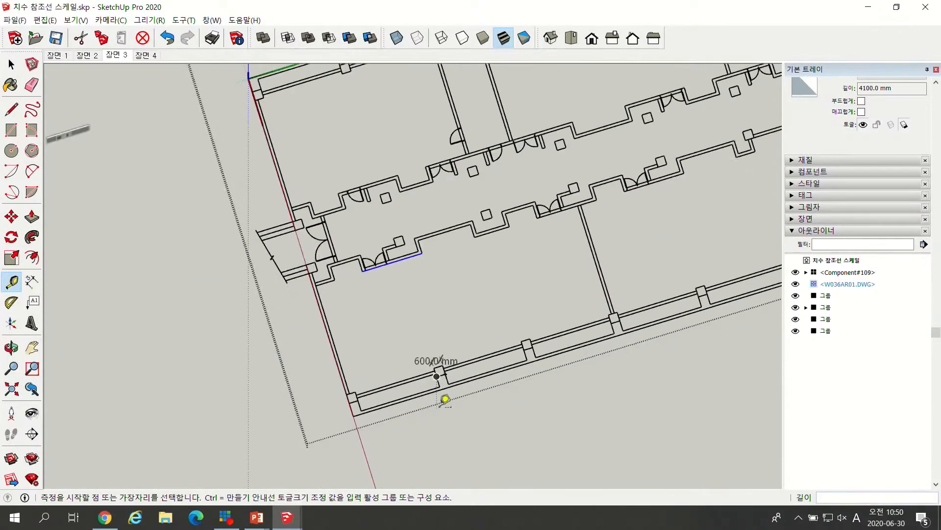
{"action": "scroll", "coordinate": [453, 248], "scroll_direction": "down", "scroll_amount": 4}
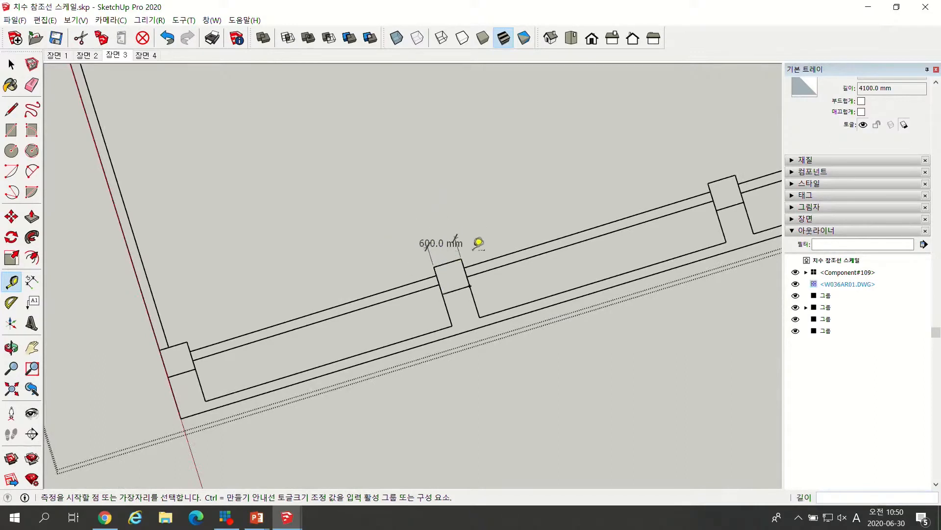
{"action": "scroll", "coordinate": [454, 275], "scroll_direction": "up", "scroll_amount": 2}
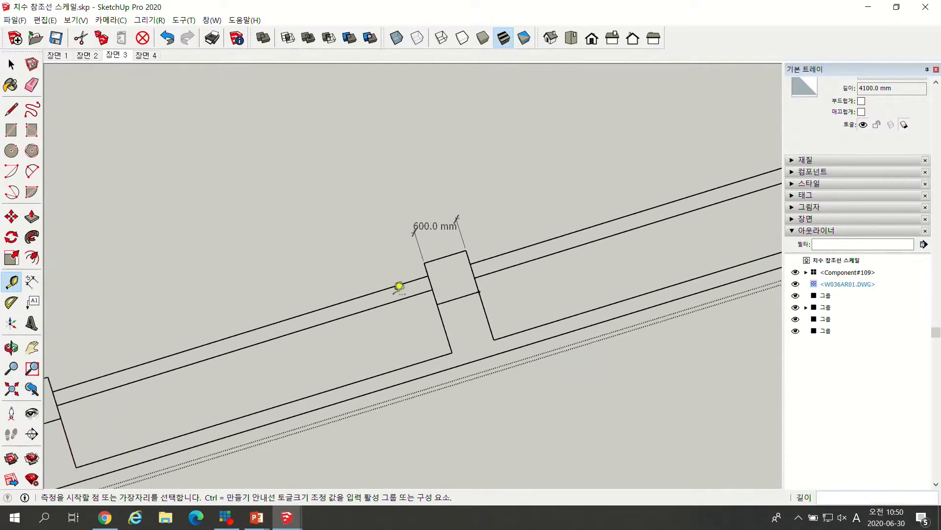
{"action": "left_click", "coordinate": [438, 303]}
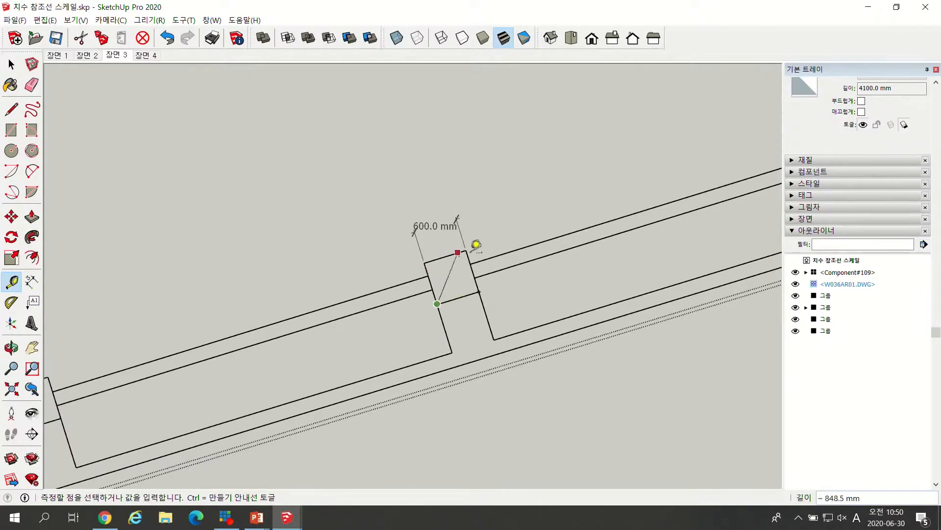
{"action": "scroll", "coordinate": [456, 255], "scroll_direction": "down", "scroll_amount": 5}
{"action": "scroll", "coordinate": [387, 278], "scroll_direction": "down", "scroll_amount": 7}
{"action": "key", "text": "space"}
Examine the rescaled floor plan as a whole and its dimensioned lower-wall column.
{"action": "scroll", "coordinate": [402, 216], "scroll_direction": "up", "scroll_amount": 2}
{"action": "middle_click_drag", "start_coordinate": [336, 243], "coordinate": [303, 289], "text": "shift"}
{"action": "scroll", "coordinate": [379, 217], "scroll_direction": "up", "scroll_amount": 6}
{"action": "scroll", "coordinate": [325, 237], "scroll_direction": "down", "scroll_amount": 4}
{"action": "scroll", "coordinate": [466, 231], "scroll_direction": "up", "scroll_amount": 5}
{"action": "scroll", "coordinate": [513, 141], "scroll_direction": "down", "scroll_amount": 8}
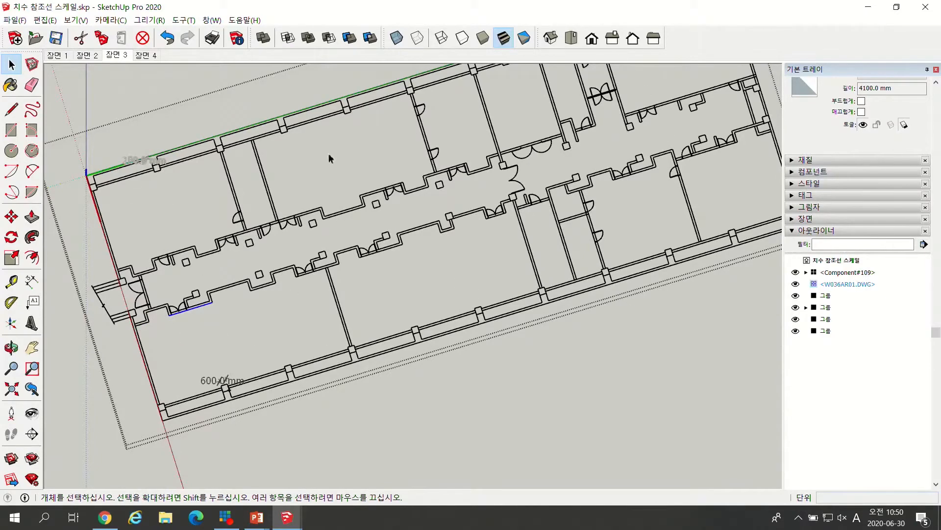
{"action": "scroll", "coordinate": [216, 354], "scroll_direction": "up", "scroll_amount": 5}
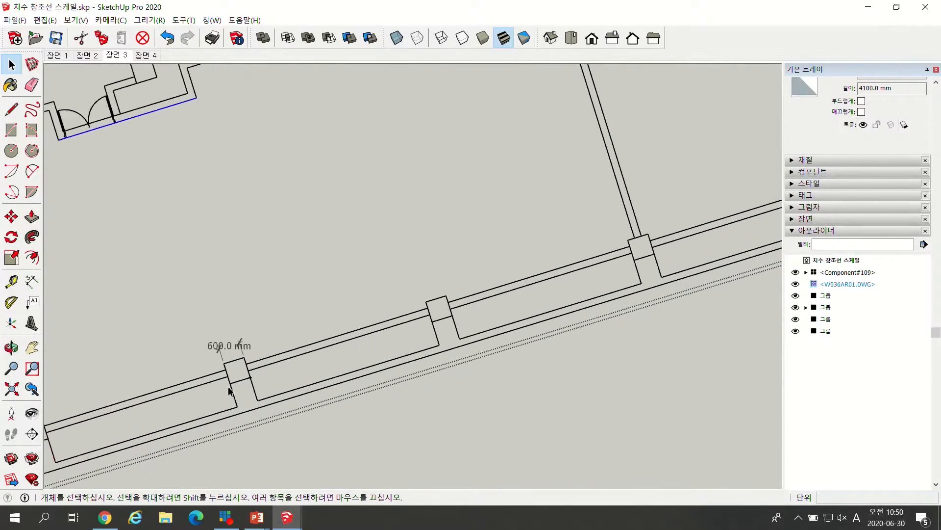
{"action": "scroll", "coordinate": [261, 370], "scroll_direction": "up", "scroll_amount": 1}
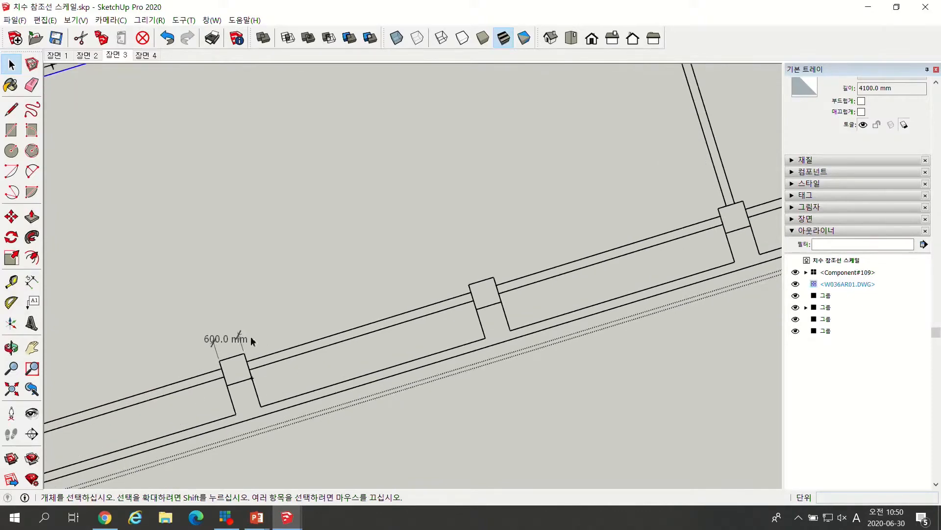
{"action": "scroll", "coordinate": [349, 327], "scroll_direction": "down", "scroll_amount": 3}
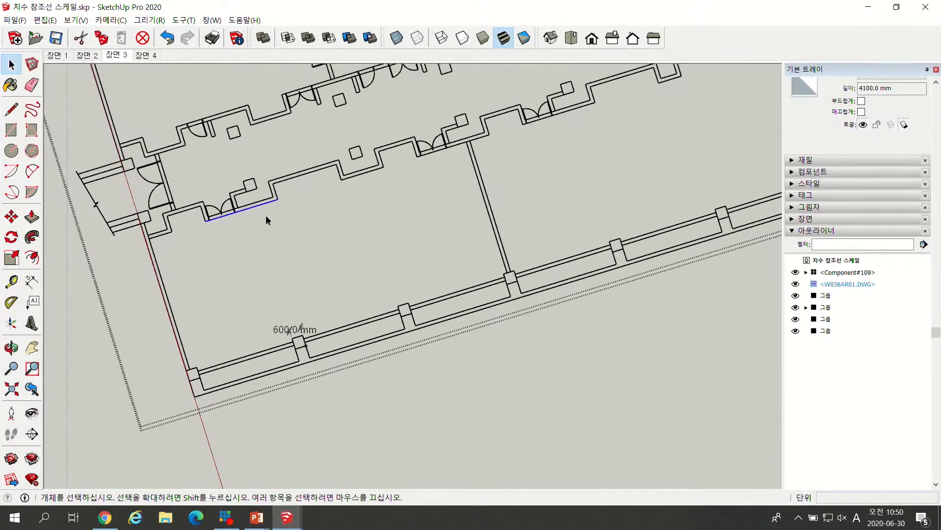
{"action": "scroll", "coordinate": [246, 278], "scroll_direction": "down", "scroll_amount": 4}
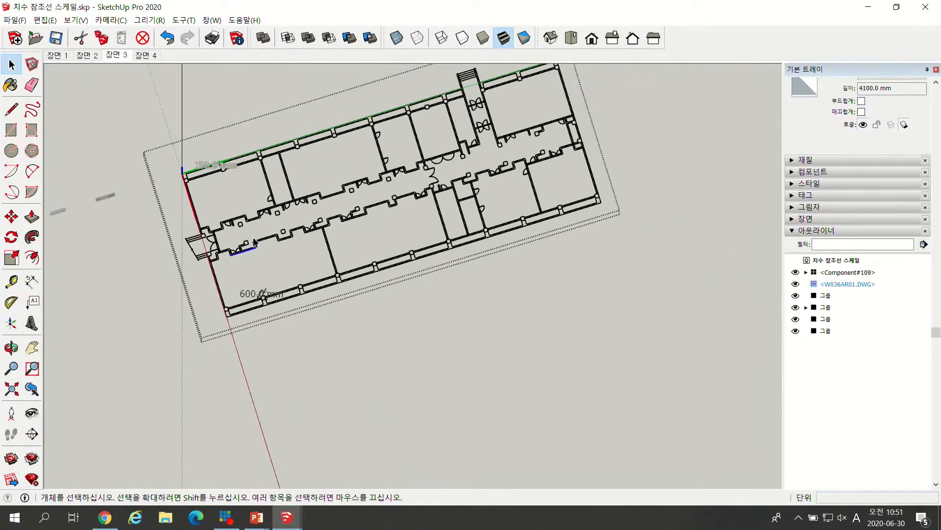
Undo the 600 mm rescale of the floor plan component.
{"action": "key", "text": "ctrl+z"}
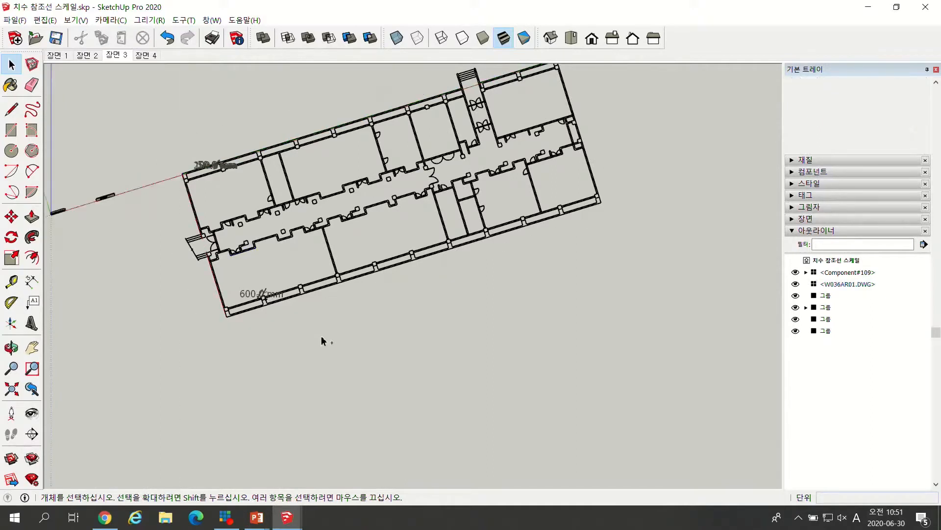
{"action": "key", "text": "ctrl+z"}
{"action": "scroll", "coordinate": [221, 167], "scroll_direction": "up", "scroll_amount": 5}
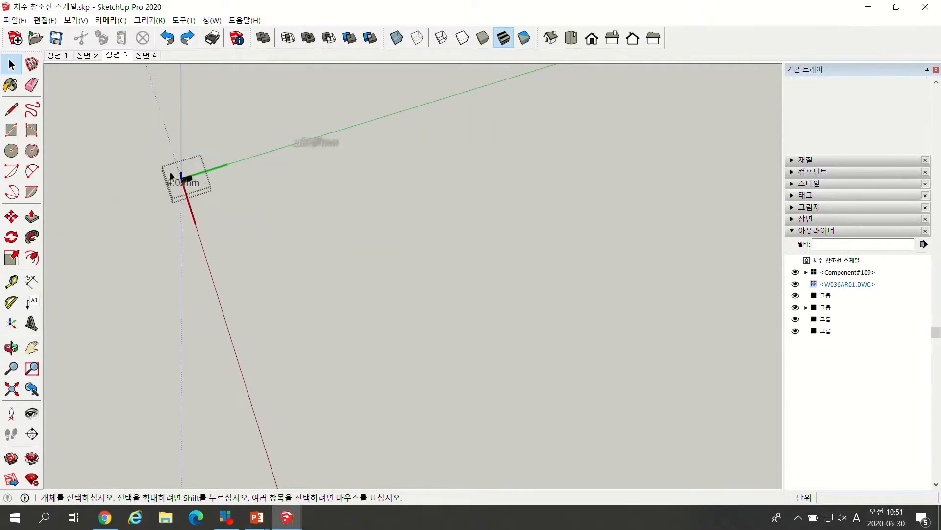
{"action": "middle_click_drag", "start_coordinate": [214, 191], "coordinate": [194, 205]}
Close the floor plan component and examine the tall box and small cube with their dimensions.
{"action": "scroll", "coordinate": [196, 228], "scroll_direction": "down", "scroll_amount": 7}
{"action": "middle_click_drag", "start_coordinate": [420, 202], "coordinate": [402, 200]}
{"action": "scroll", "coordinate": [400, 199], "scroll_direction": "up", "scroll_amount": 2}
{"action": "left_click", "coordinate": [391, 185]}
{"action": "scroll", "coordinate": [390, 184], "scroll_direction": "up", "scroll_amount": 3}
{"action": "scroll", "coordinate": [485, 165], "scroll_direction": "up", "scroll_amount": 3}
{"action": "scroll", "coordinate": [507, 104], "scroll_direction": "up", "scroll_amount": 3}
{"action": "middle_click_drag", "start_coordinate": [535, 203], "coordinate": [513, 212]}
{"action": "scroll", "coordinate": [505, 193], "scroll_direction": "up", "scroll_amount": 3}
{"action": "scroll", "coordinate": [505, 196], "scroll_direction": "up", "scroll_amount": 2}
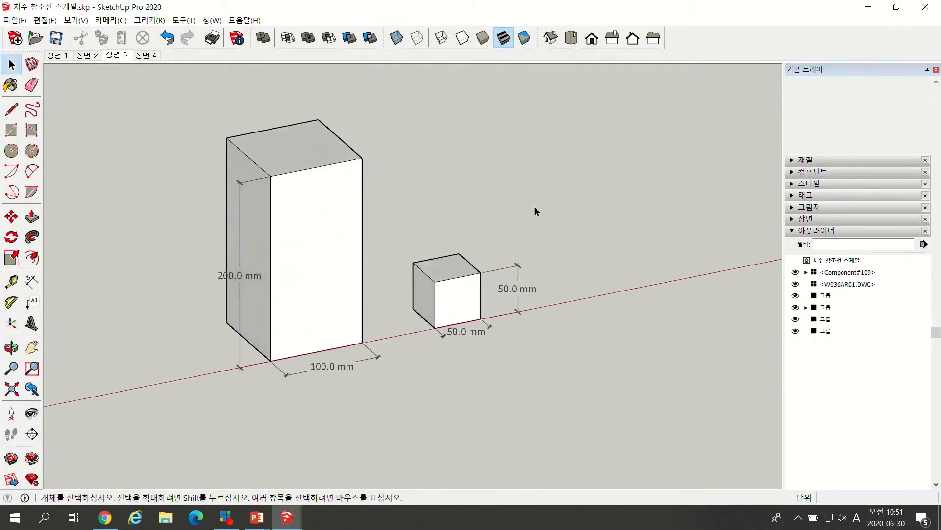
{"action": "scroll", "coordinate": [534, 206], "scroll_direction": "up", "scroll_amount": 2}
{"action": "scroll", "coordinate": [532, 199], "scroll_direction": "down", "scroll_amount": 1}
{"action": "scroll", "coordinate": [537, 196], "scroll_direction": "down", "scroll_amount": 2}
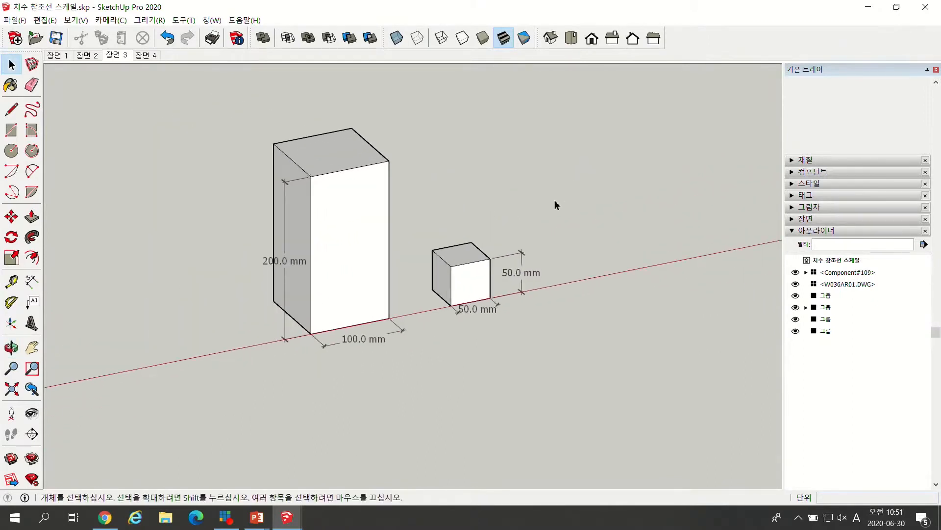
Select the tall box and the small cube in turn to inspect them as separate groups.
{"action": "left_click", "coordinate": [328, 241]}
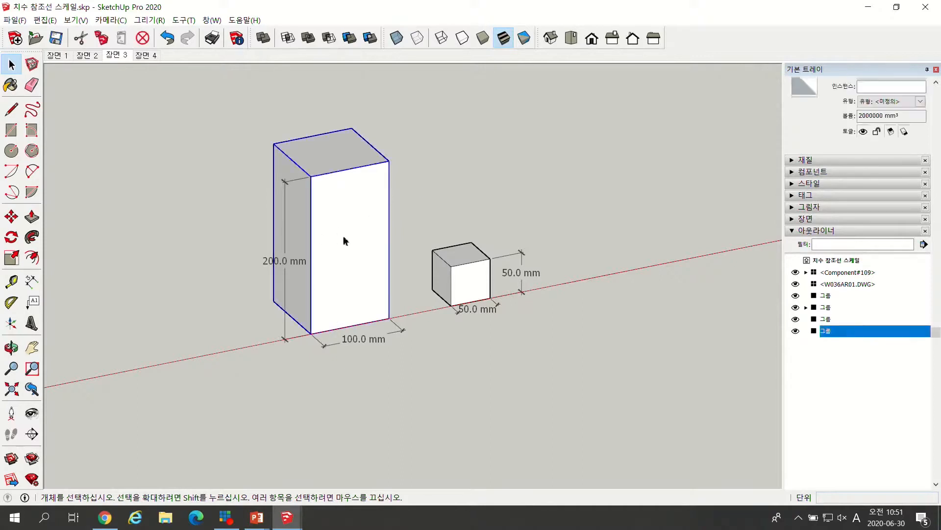
{"action": "left_click", "coordinate": [466, 278]}
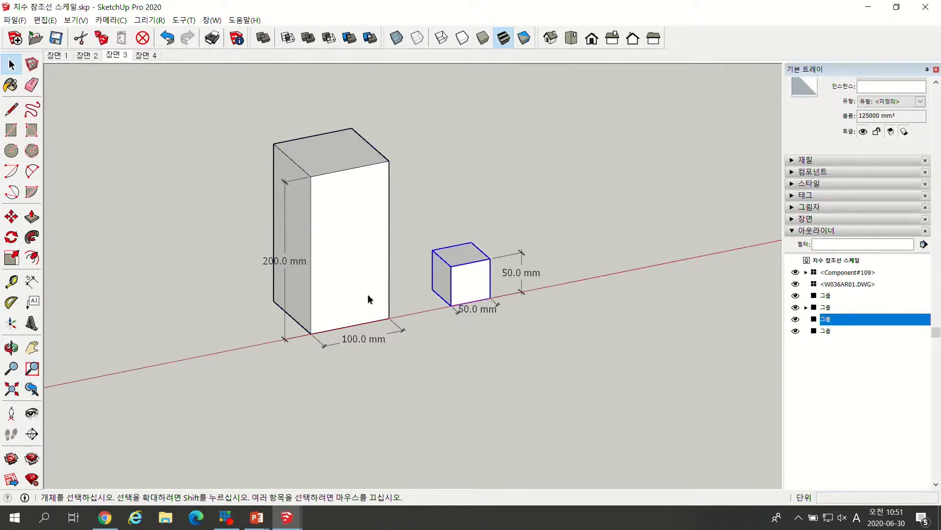
{"action": "left_click", "coordinate": [357, 248]}
{"action": "left_click", "coordinate": [478, 293]}
{"action": "left_click", "coordinate": [369, 276]}
{"action": "left_click", "coordinate": [467, 288]}
{"action": "left_click", "coordinate": [348, 270]}
{"action": "left_click", "coordinate": [459, 289]}
Measure the tall box's lower front edge with Tape Measure and rescale the whole model so that edge becomes 200 mm.
{"action": "left_click", "coordinate": [369, 289]}
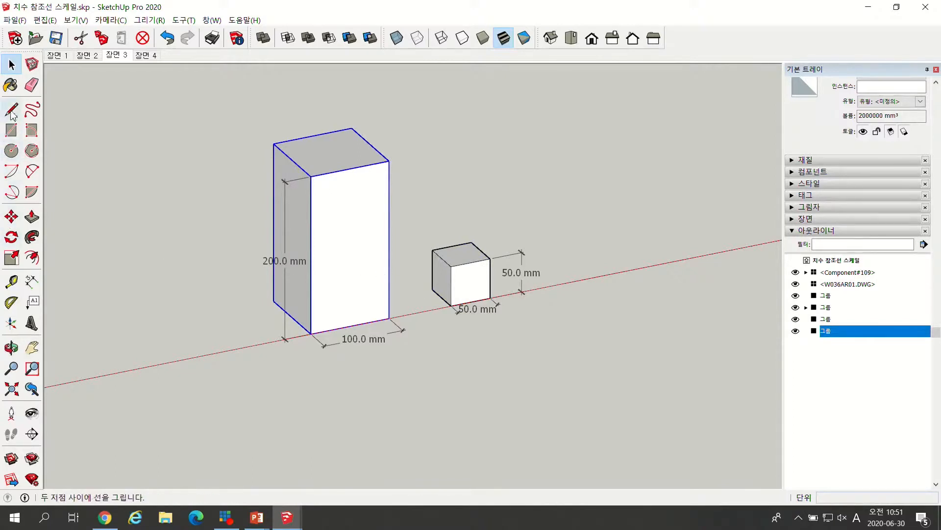
{"action": "left_click", "coordinate": [11, 281]}
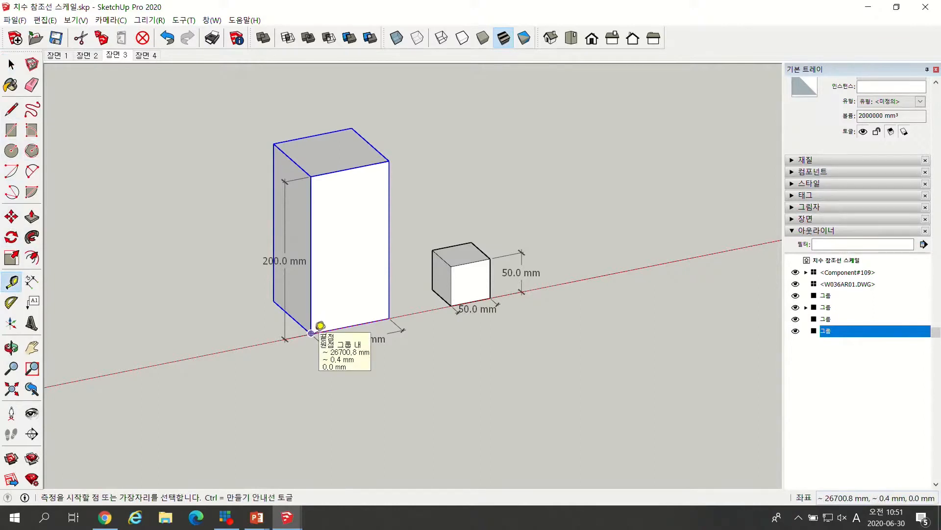
{"action": "left_click", "coordinate": [315, 330]}
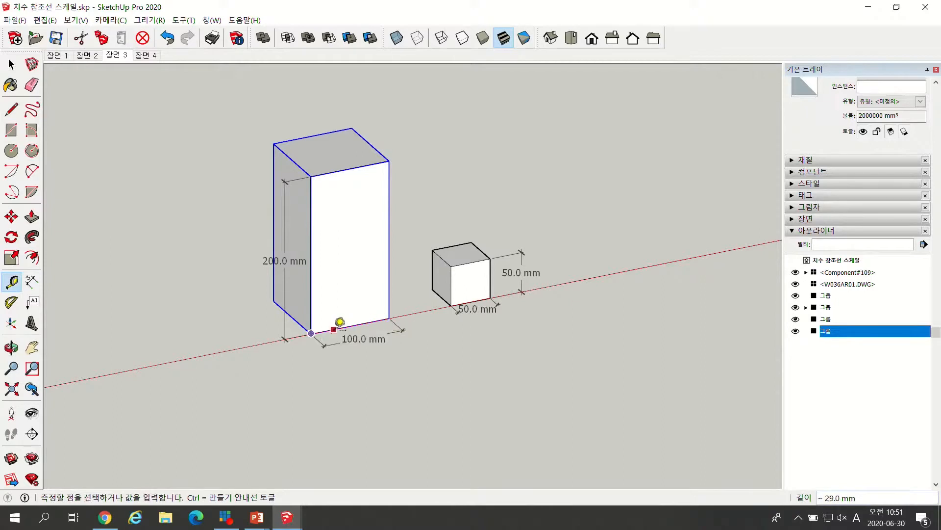
{"action": "left_click", "coordinate": [395, 313]}
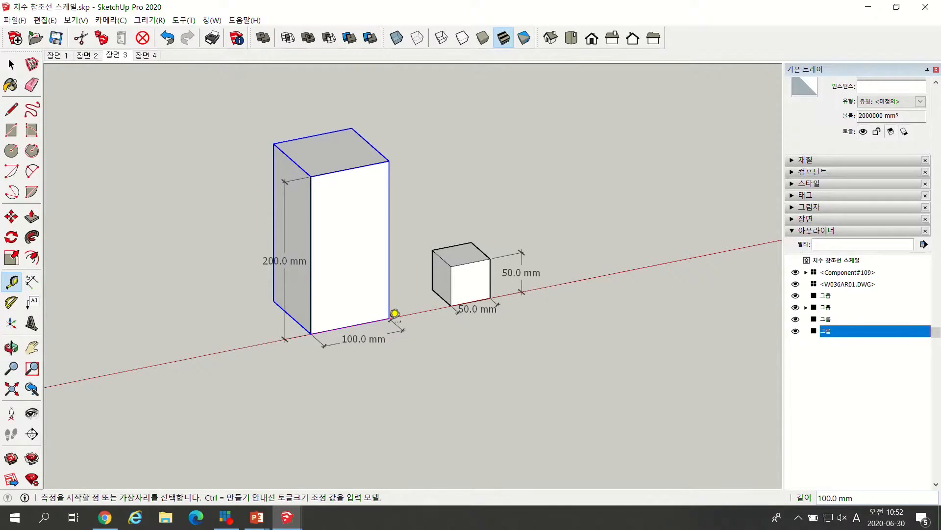
{"action": "type", "text": "200"}
{"action": "key", "text": "Return"}
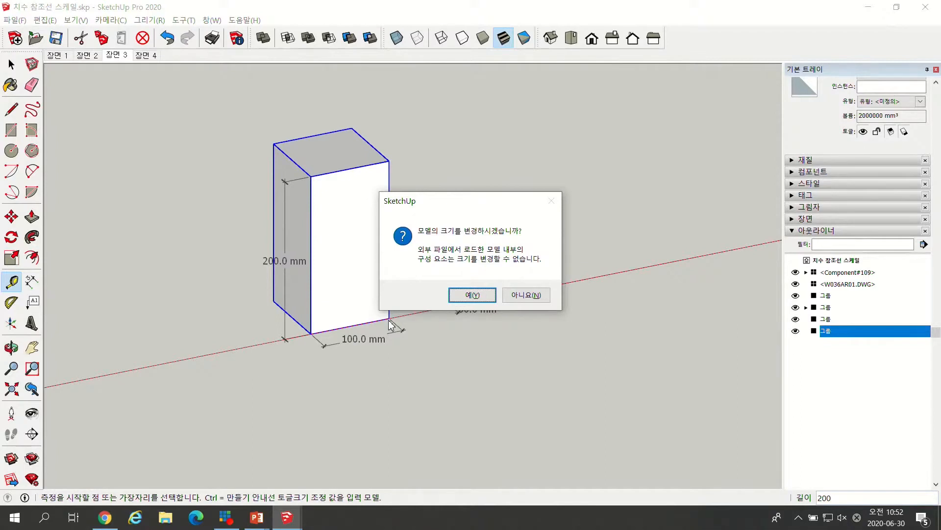
{"action": "left_click", "coordinate": [473, 296]}
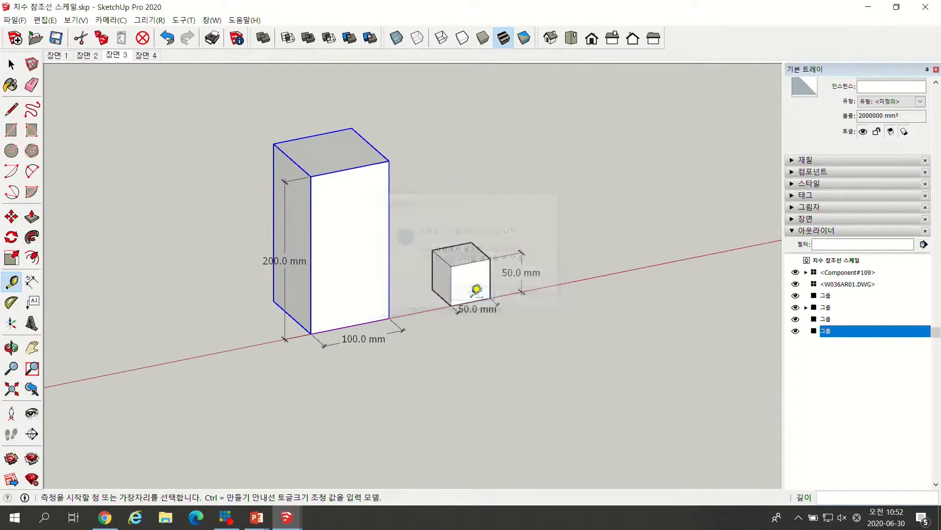
Show scene 장면 4 and examine the dimensions of both rescaled boxes.
{"action": "left_click", "coordinate": [146, 56]}
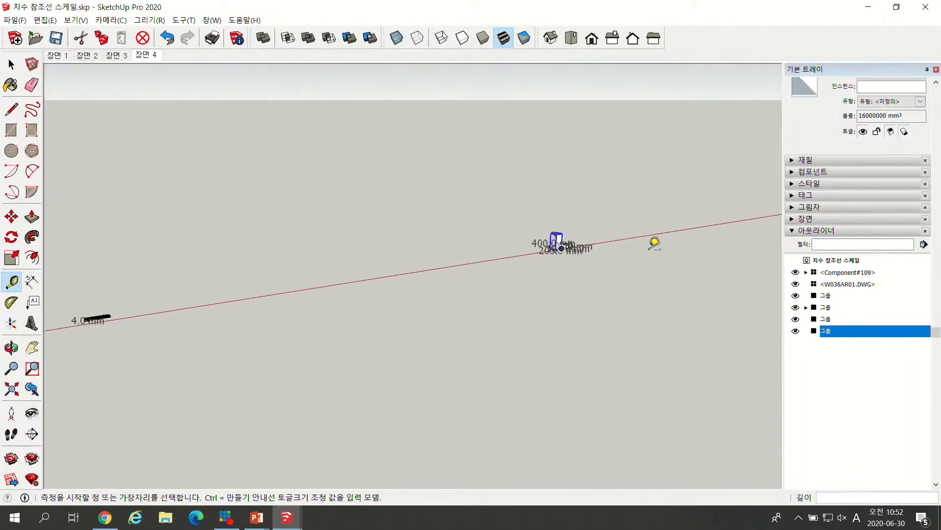
{"action": "scroll", "coordinate": [570, 231], "scroll_direction": "up", "scroll_amount": 6}
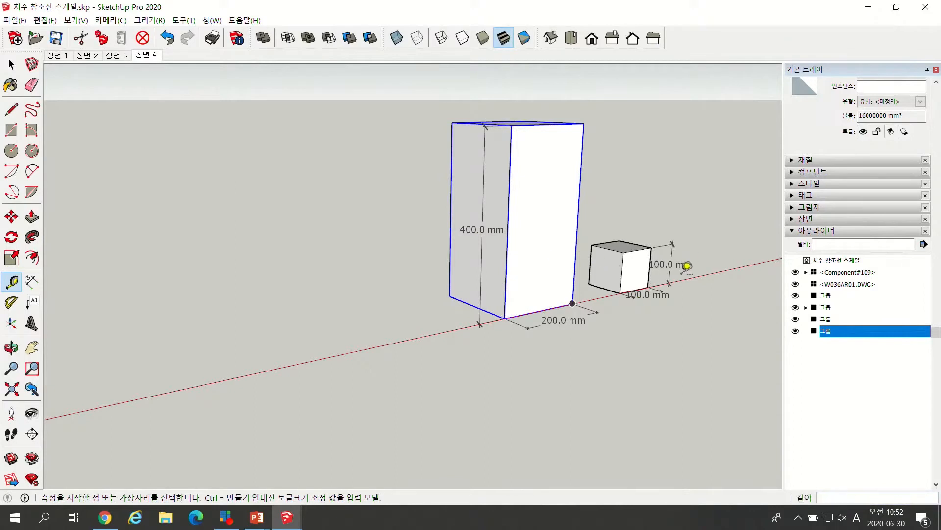
{"action": "scroll", "coordinate": [645, 273], "scroll_direction": "up", "scroll_amount": 3}
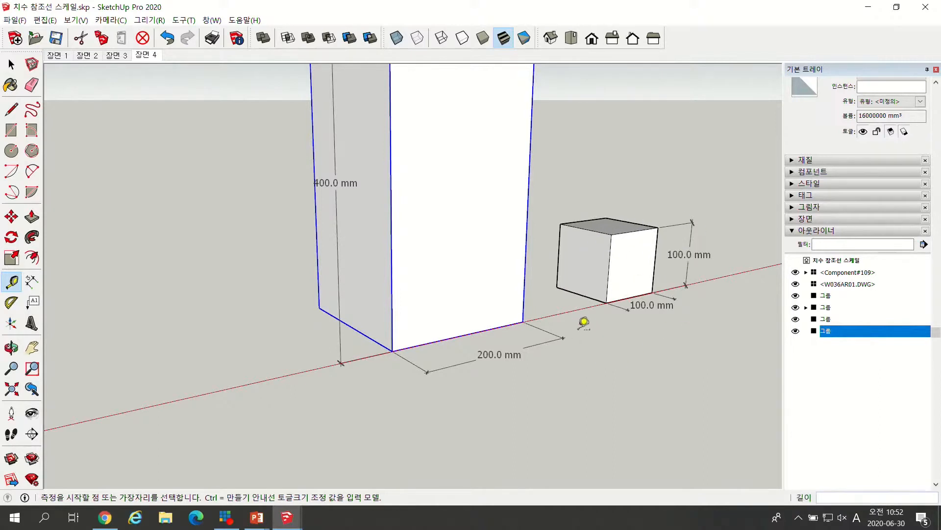
{"action": "scroll", "coordinate": [617, 282], "scroll_direction": "down", "scroll_amount": 3}
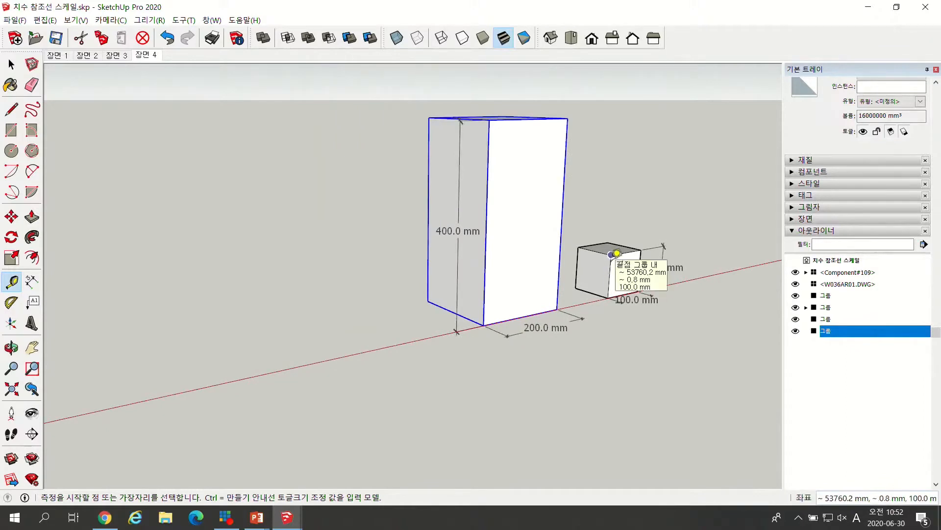
Undo the whole-model rescale, then check scene 장면 3 and return to scene 장면 4.
{"action": "key", "text": "ctrl+z"}
{"action": "key", "text": "ctrl+z"}
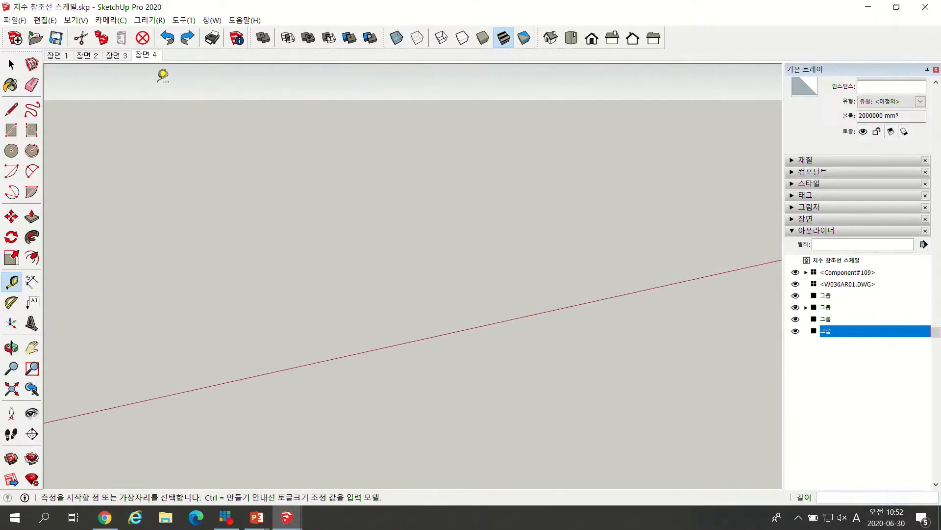
{"action": "left_click", "coordinate": [123, 56]}
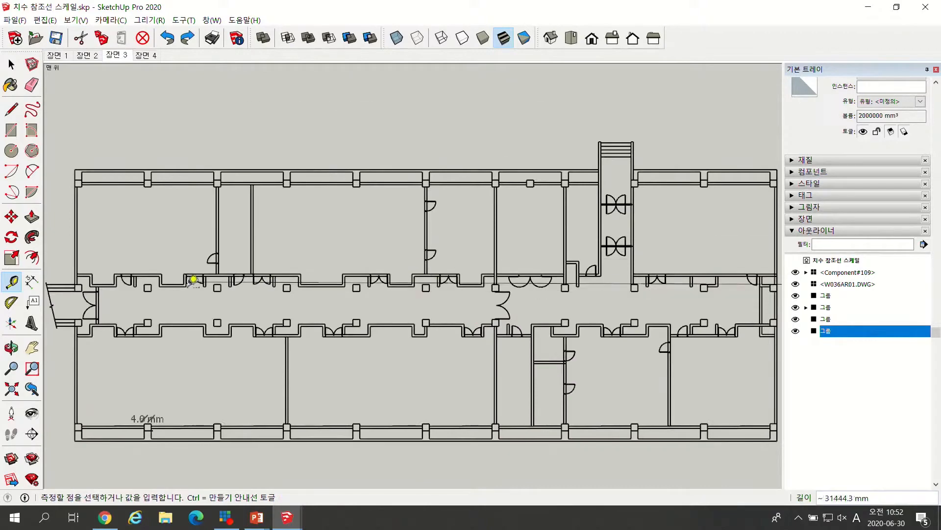
{"action": "left_click", "coordinate": [149, 55]}
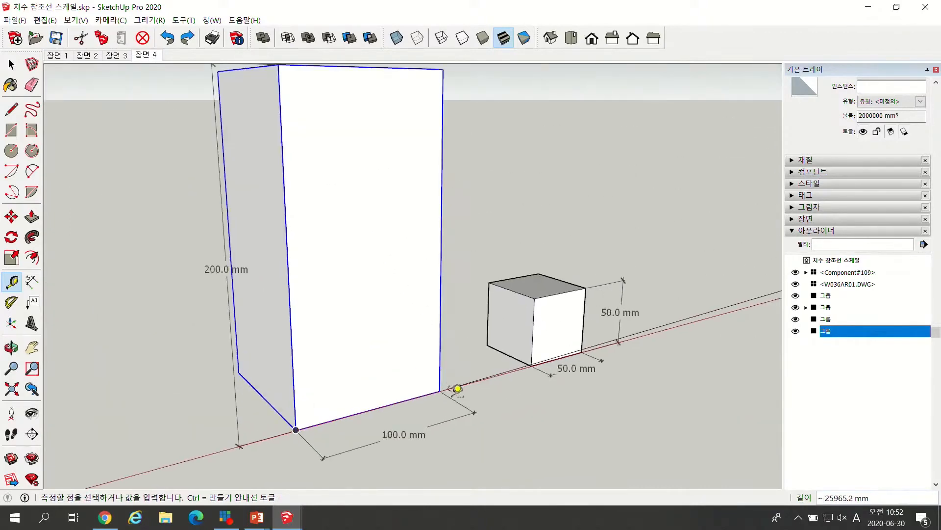
{"action": "key", "text": "Escape"}
Measure the tall box's lower front edge with Tape Measure between its two corner endpoints.
{"action": "scroll", "coordinate": [396, 403], "scroll_direction": "up", "scroll_amount": 3}
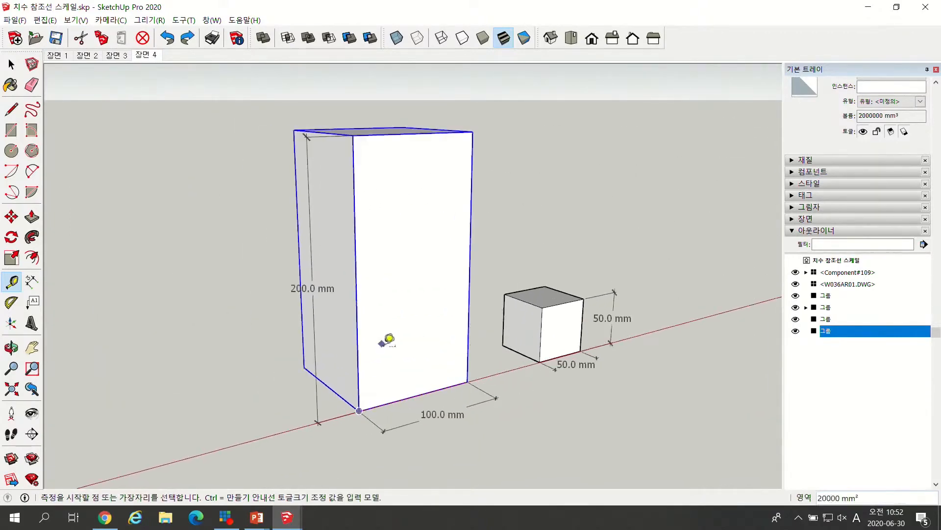
{"action": "scroll", "coordinate": [383, 346], "scroll_direction": "down", "scroll_amount": 3}
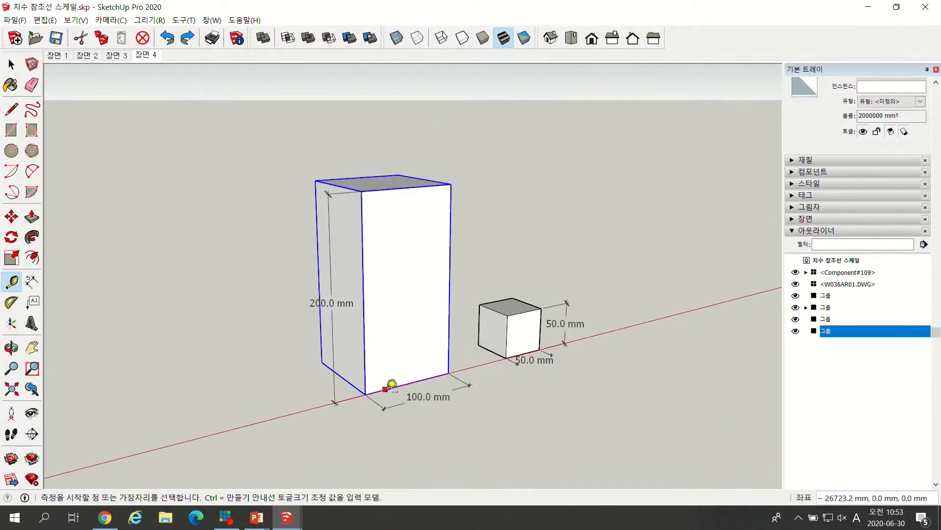
{"action": "left_click", "coordinate": [365, 393]}
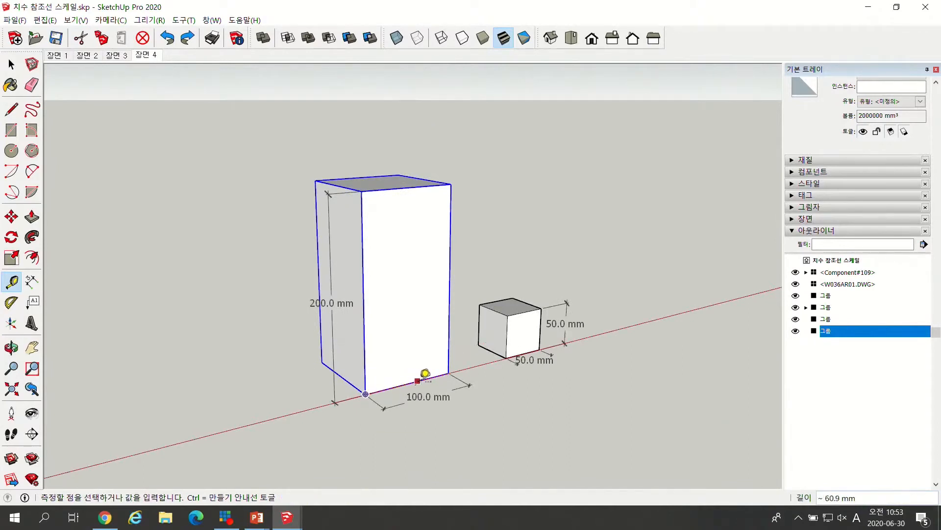
{"action": "left_click", "coordinate": [448, 372]}
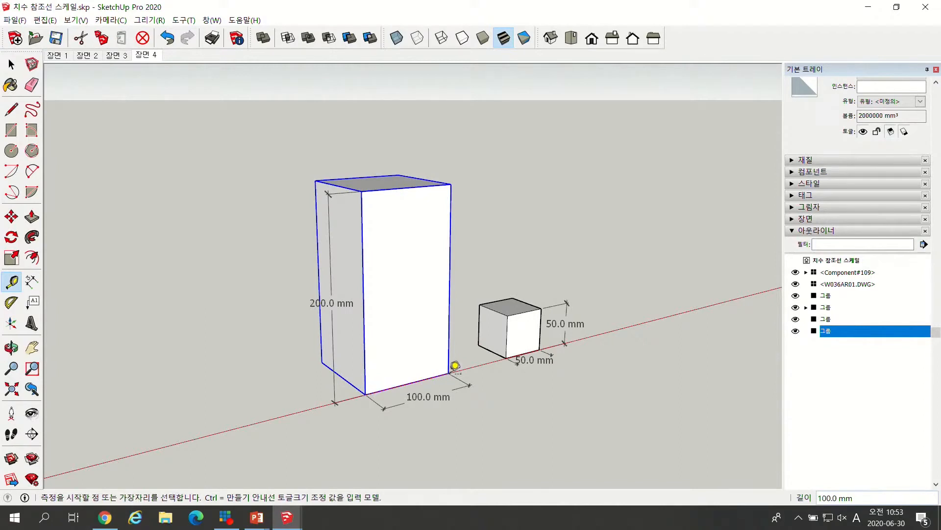
Rescale the whole model by setting the measured bottom edge of the large box to 50 mm and accepting the resize.
{"action": "type", "text": "50"}
{"action": "key", "text": "Return"}
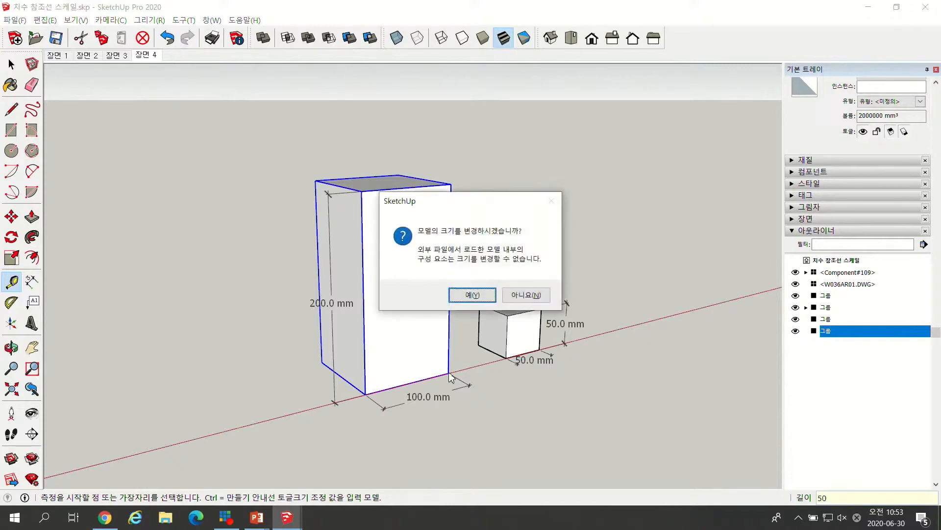
{"action": "left_click", "coordinate": [472, 294]}
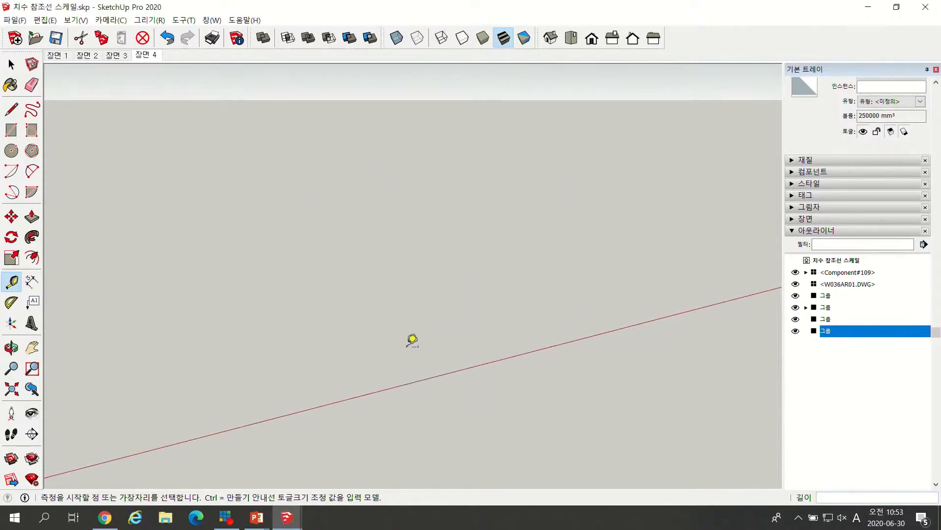
Examine the dimensions of both boxes after the whole-model resize.
{"action": "middle_click_drag", "start_coordinate": [397, 338], "coordinate": [425, 289]}
{"action": "scroll", "coordinate": [425, 289], "scroll_direction": "down", "scroll_amount": 10}
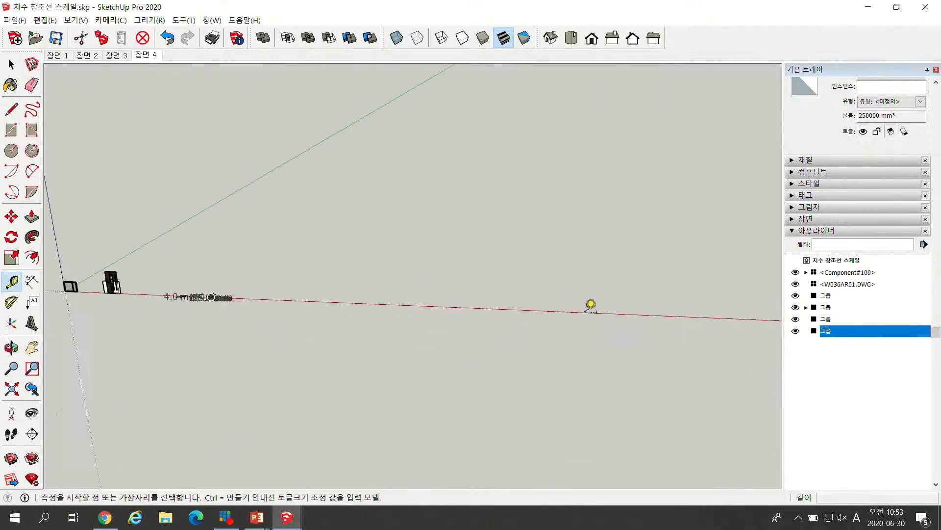
{"action": "scroll", "coordinate": [358, 283], "scroll_direction": "up", "scroll_amount": 3}
{"action": "scroll", "coordinate": [357, 282], "scroll_direction": "up", "scroll_amount": 6}
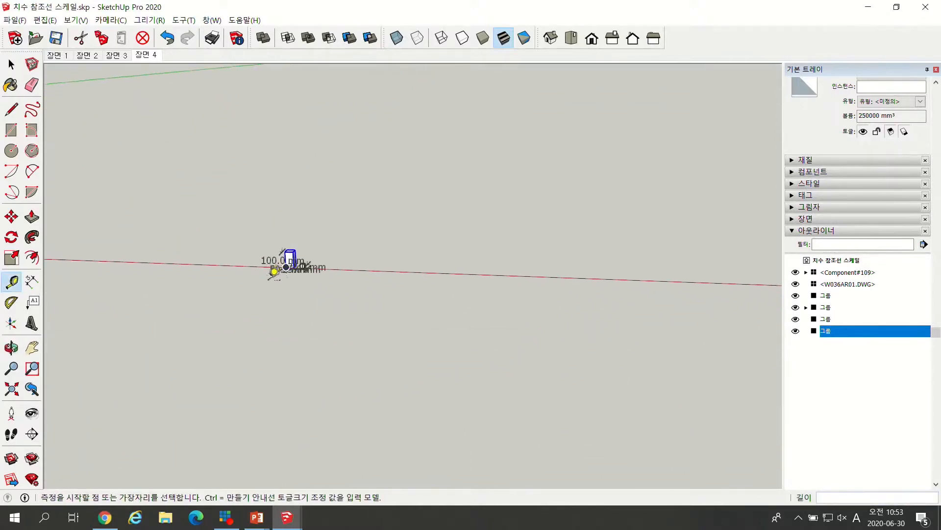
{"action": "scroll", "coordinate": [297, 207], "scroll_direction": "up", "scroll_amount": 3}
{"action": "middle_click_drag", "start_coordinate": [385, 280], "coordinate": [353, 231]}
{"action": "scroll", "coordinate": [353, 230], "scroll_direction": "up", "scroll_amount": 2}
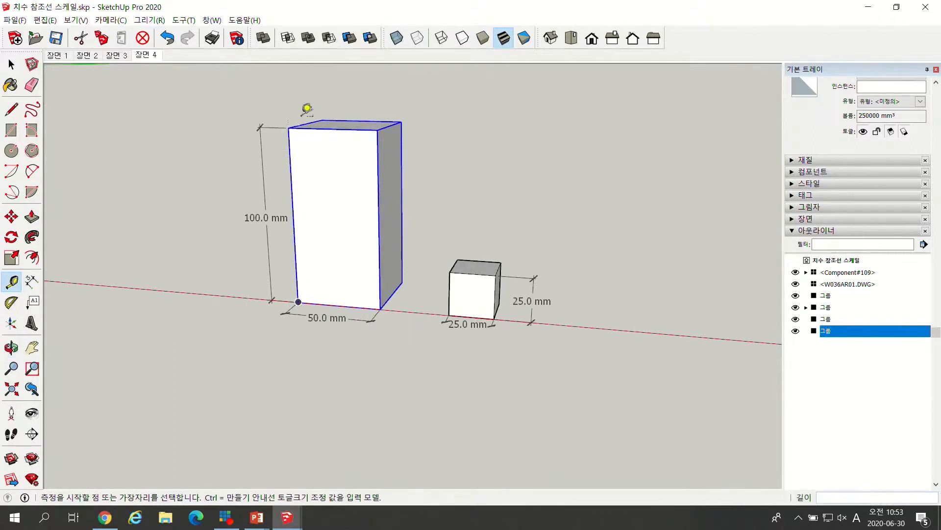
{"action": "mouse_move", "coordinate": [417, 334]}
{"action": "middle_mouse_down"}
{"action": "mouse_move", "coordinate": [505, 357]}
{"action": "mouse_move", "coordinate": [421, 332]}
{"action": "middle_mouse_up"}
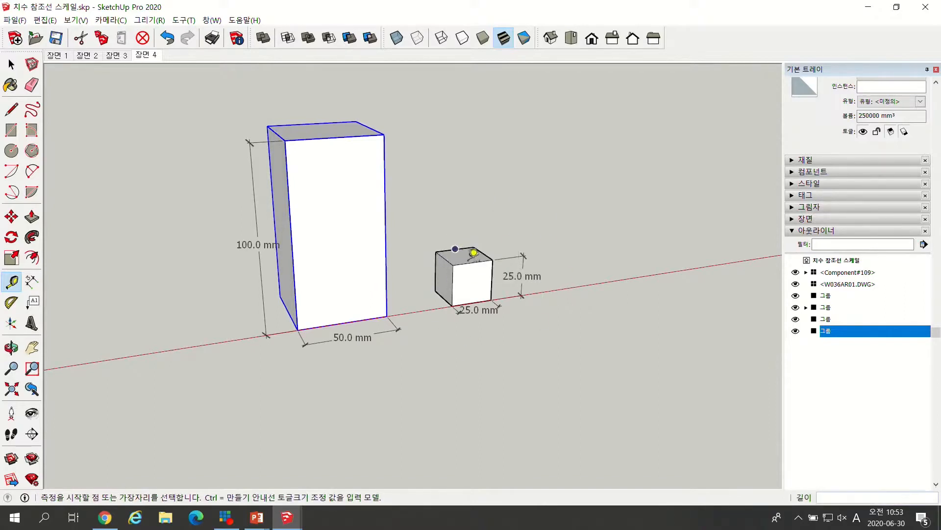
Undo the whole-model resize and restore the view of scene 장면 4.
{"action": "key", "text": "ctrl+z"}
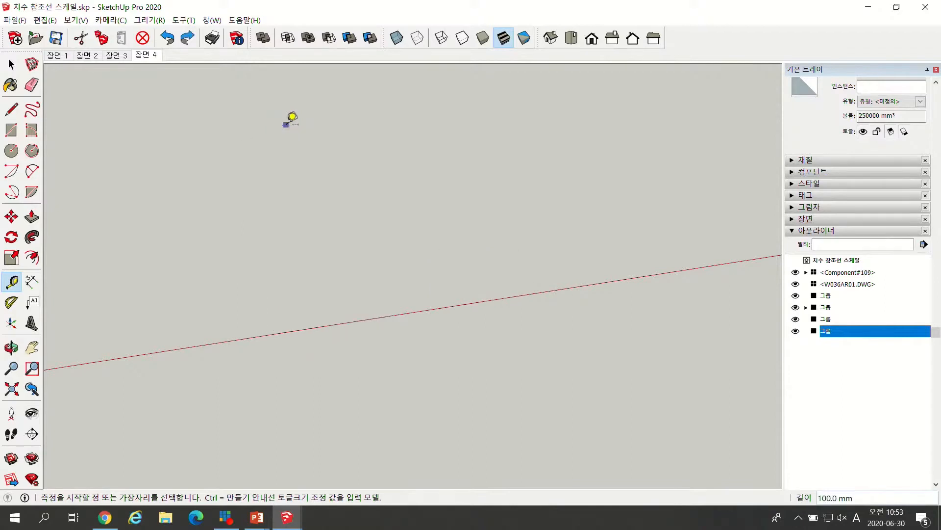
{"action": "left_click", "coordinate": [143, 54]}
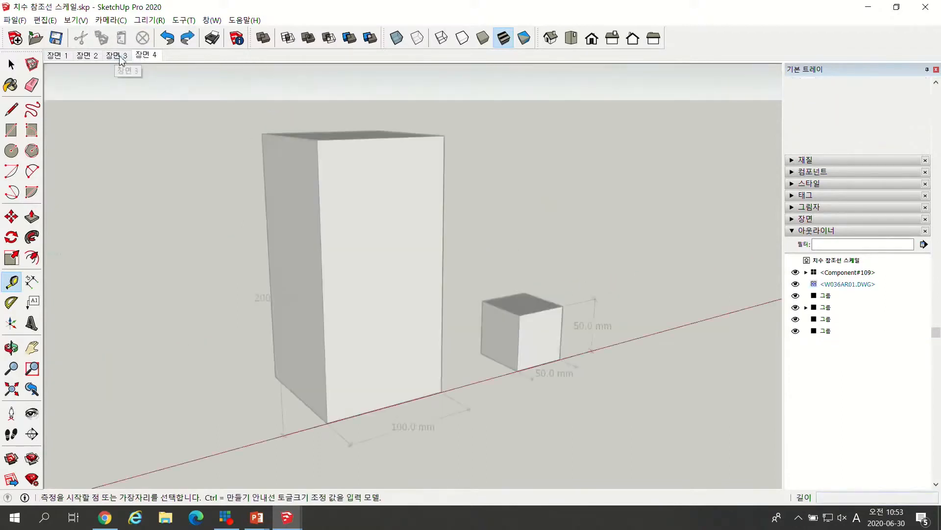
{"action": "key", "text": "space"}
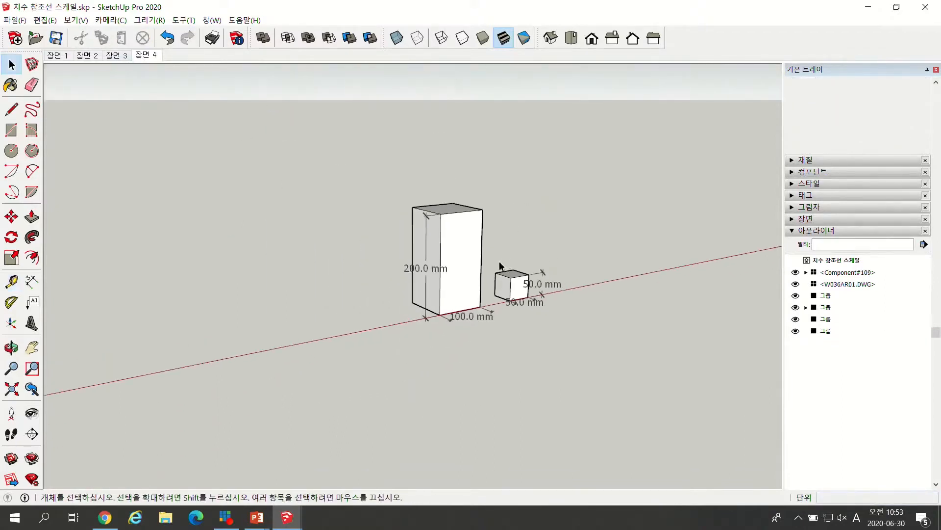
Open the large box group for editing and select its front face.
{"action": "left_click", "coordinate": [466, 294]}
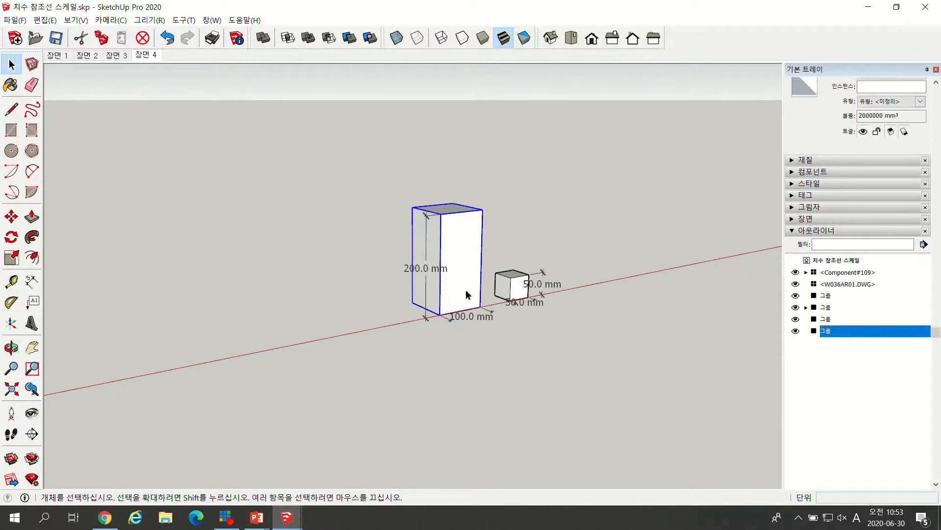
{"action": "double_click", "coordinate": [466, 295]}
{"action": "left_click", "coordinate": [467, 290]}
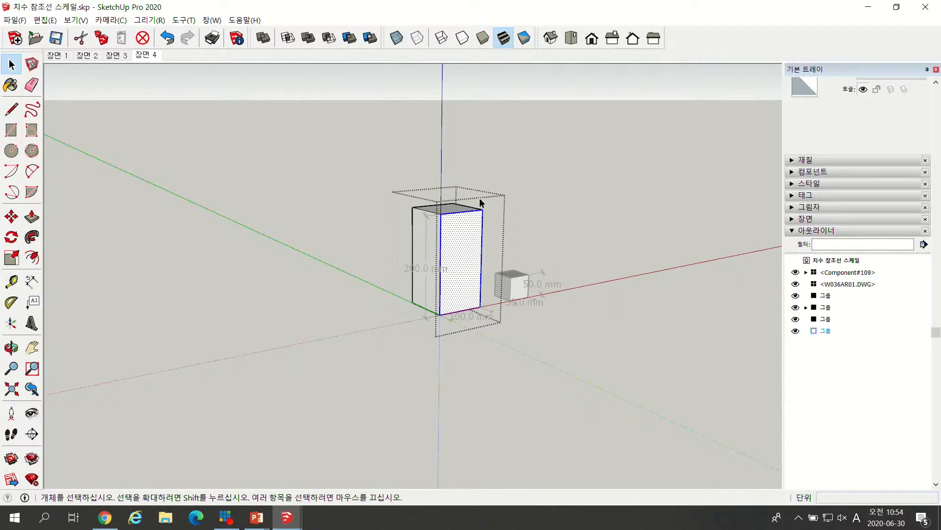
Resize only the open group by measuring its front bottom edge with Tape Measure and setting that length to 50 mm.
{"action": "left_click", "coordinate": [11, 281]}
{"action": "scroll", "coordinate": [444, 292], "scroll_direction": "up", "scroll_amount": 2}
{"action": "scroll", "coordinate": [443, 293], "scroll_direction": "up", "scroll_amount": 2}
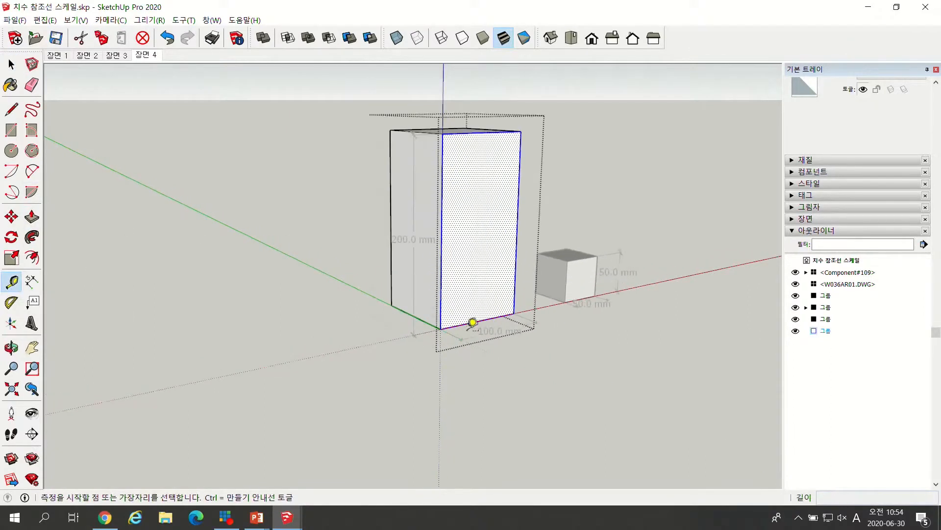
{"action": "left_click", "coordinate": [441, 328]}
{"action": "left_click", "coordinate": [515, 309]}
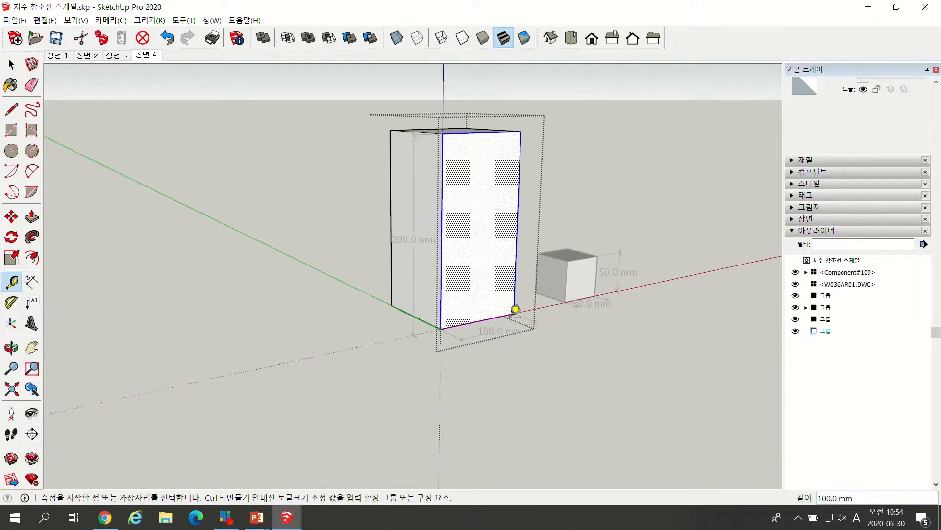
{"action": "type", "text": "50"}
{"action": "key", "text": "Return"}
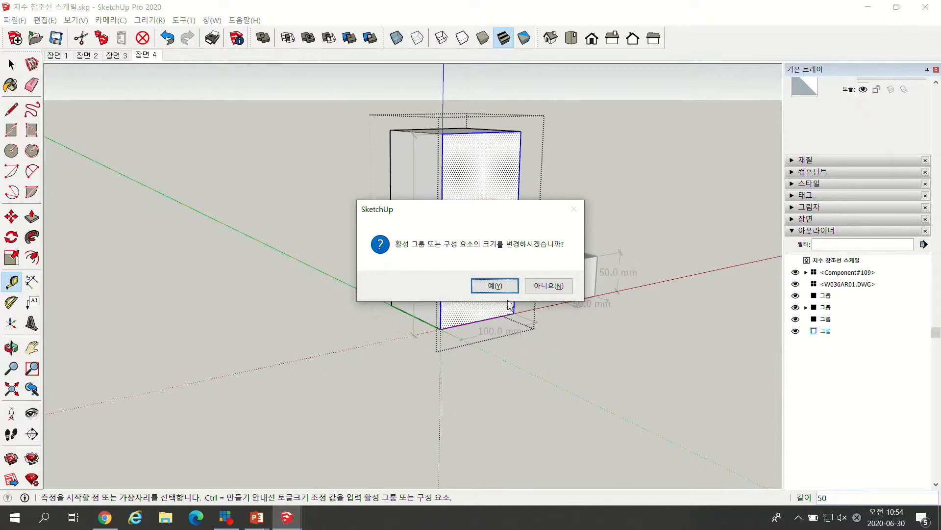
{"action": "left_click", "coordinate": [510, 284]}
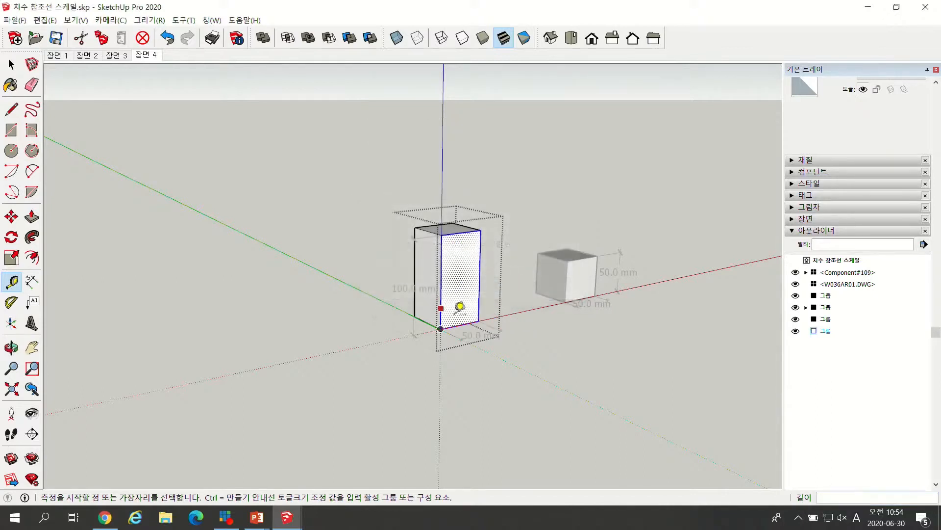
Check the resized box's dimensions and close the group.
{"action": "scroll", "coordinate": [485, 326], "scroll_direction": "up", "scroll_amount": 4}
{"action": "scroll", "coordinate": [485, 328], "scroll_direction": "up", "scroll_amount": 1}
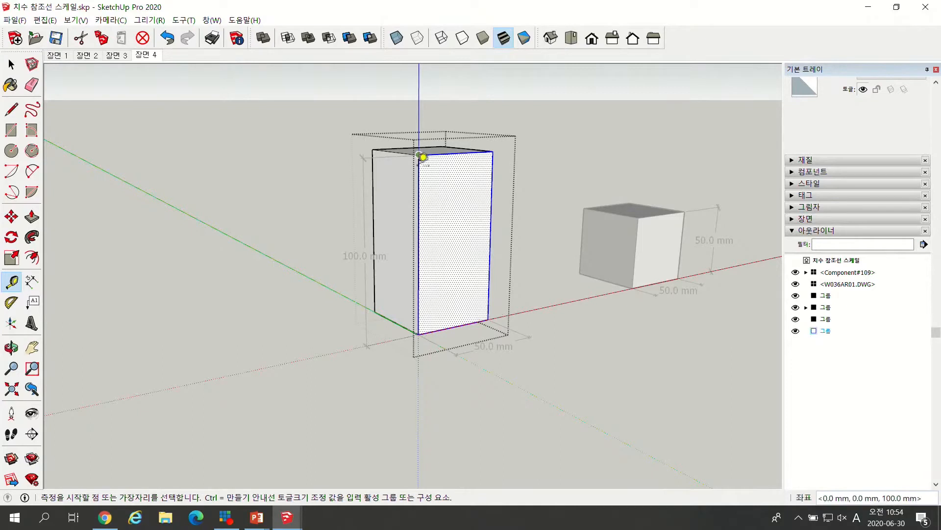
{"action": "scroll", "coordinate": [441, 280], "scroll_direction": "down", "scroll_amount": 2}
{"action": "key", "text": "space"}
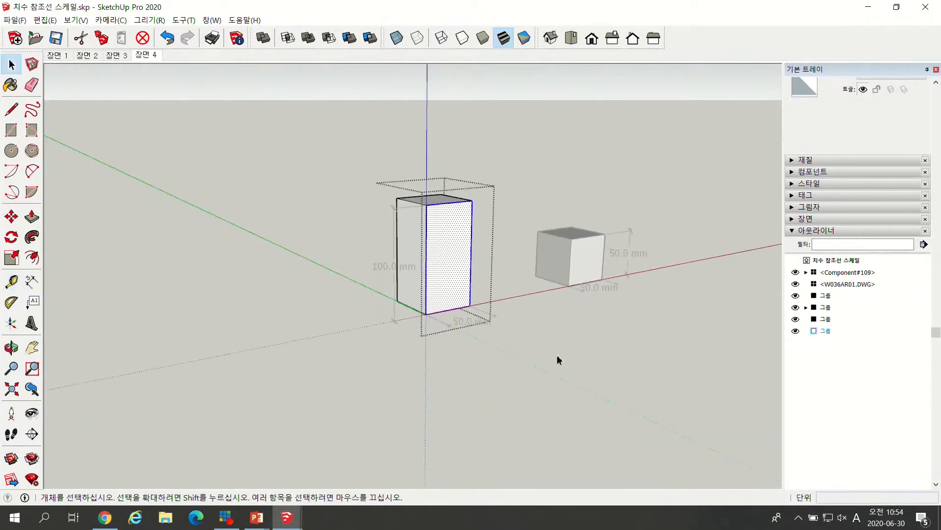
{"action": "left_click", "coordinate": [557, 358]}
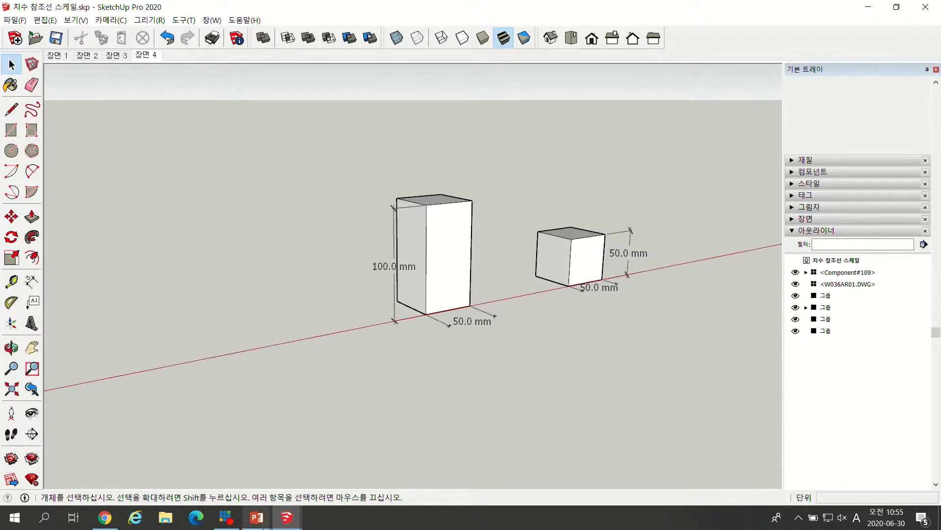
Switch to the PowerPoint slideshow and advance from the Contents slide to the Multiple Copy slide.
{"action": "left_click", "coordinate": [287, 520]}
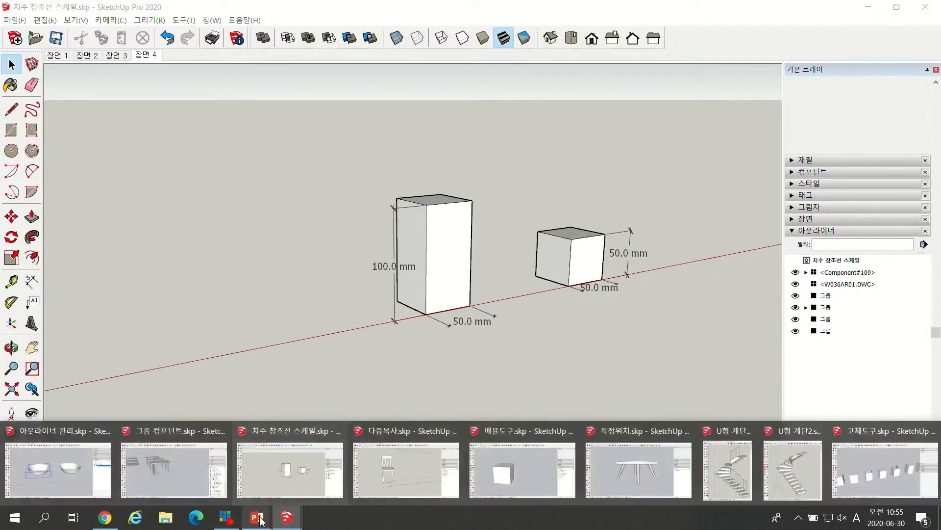
{"action": "mouse_move", "coordinate": [257, 518]}
{"action": "left_click", "coordinate": [301, 474]}
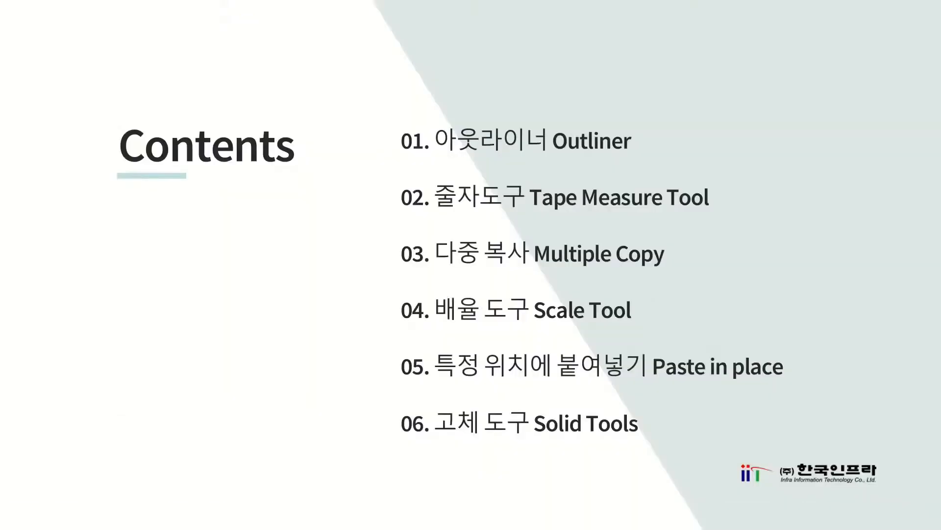
{"action": "key", "text": "Right"}
{"action": "key", "text": "Right"}
{"action": "key", "text": "Right"}
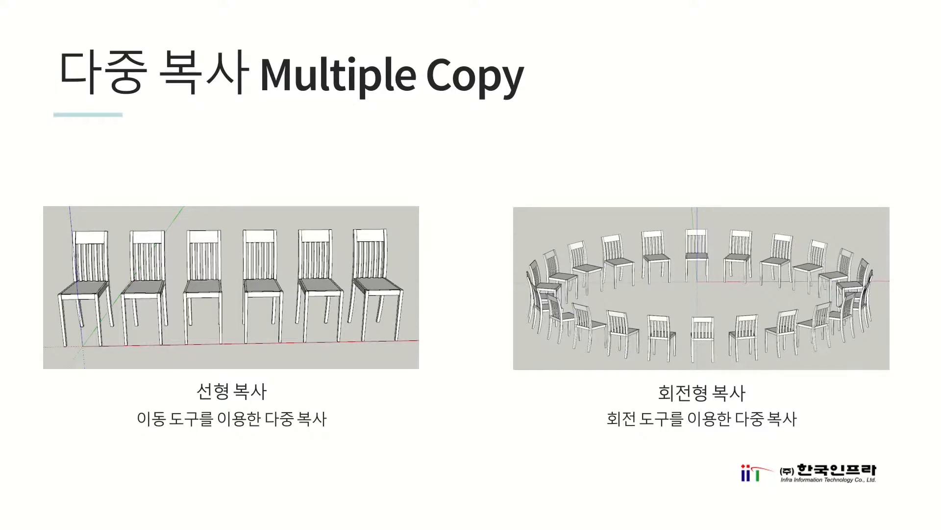
Leave the slideshow and switch to the SketchUp window with 다중복사.skp.
{"action": "key", "text": "super"}
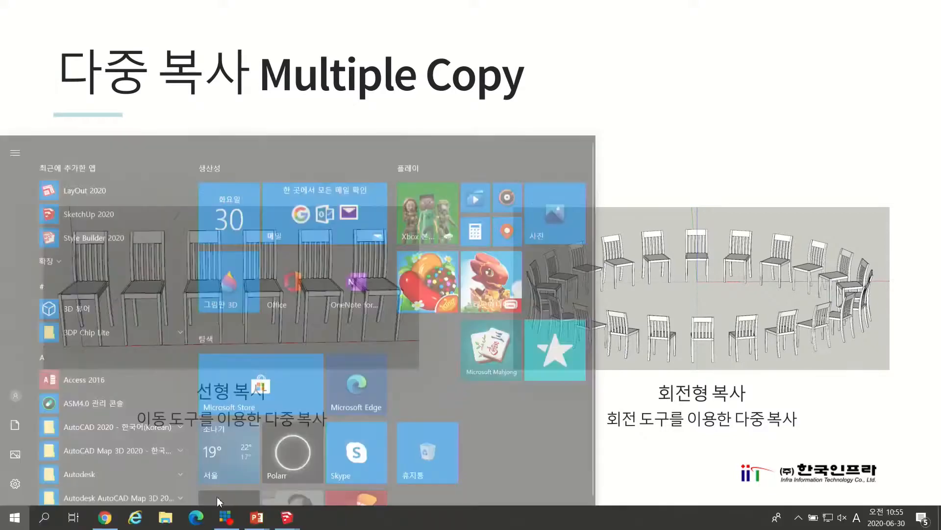
{"action": "mouse_move", "coordinate": [287, 517]}
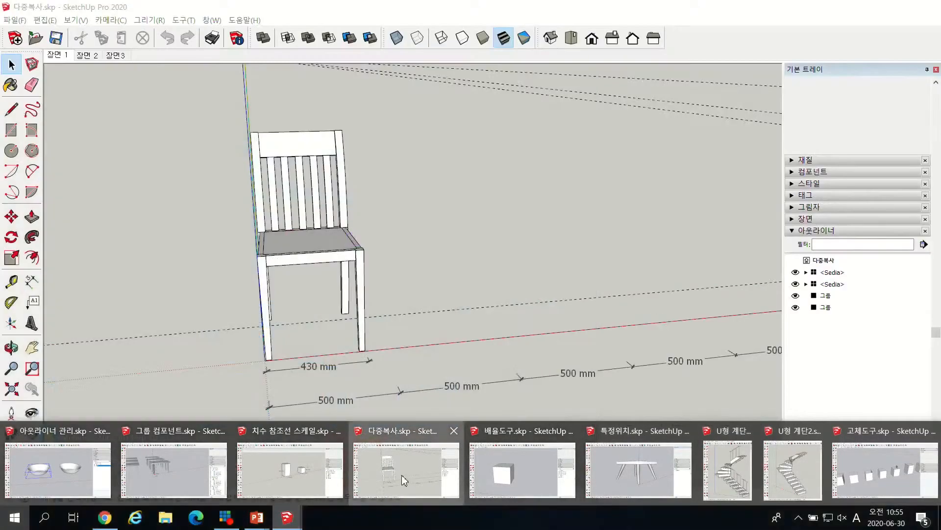
{"action": "left_click", "coordinate": [402, 475]}
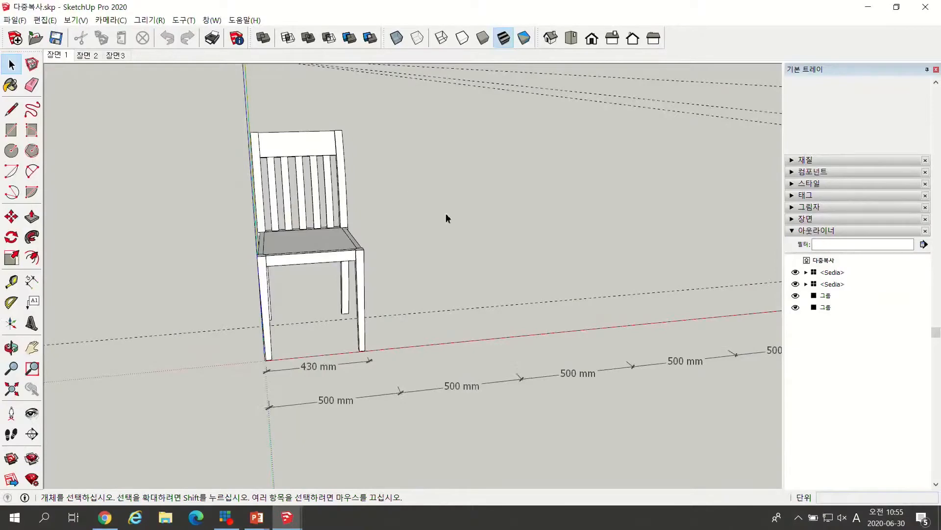
Select the chair component standing at the origin and examine the spacing dimensions along the red axis.
{"action": "scroll", "coordinate": [402, 241], "scroll_direction": "down", "scroll_amount": 5}
{"action": "middle_click_drag", "start_coordinate": [275, 270], "coordinate": [298, 324]}
{"action": "scroll", "coordinate": [298, 324], "scroll_direction": "down", "scroll_amount": 2}
{"action": "scroll", "coordinate": [349, 249], "scroll_direction": "up", "scroll_amount": 1}
{"action": "scroll", "coordinate": [311, 294], "scroll_direction": "up", "scroll_amount": 3}
{"action": "left_click", "coordinate": [304, 294]}
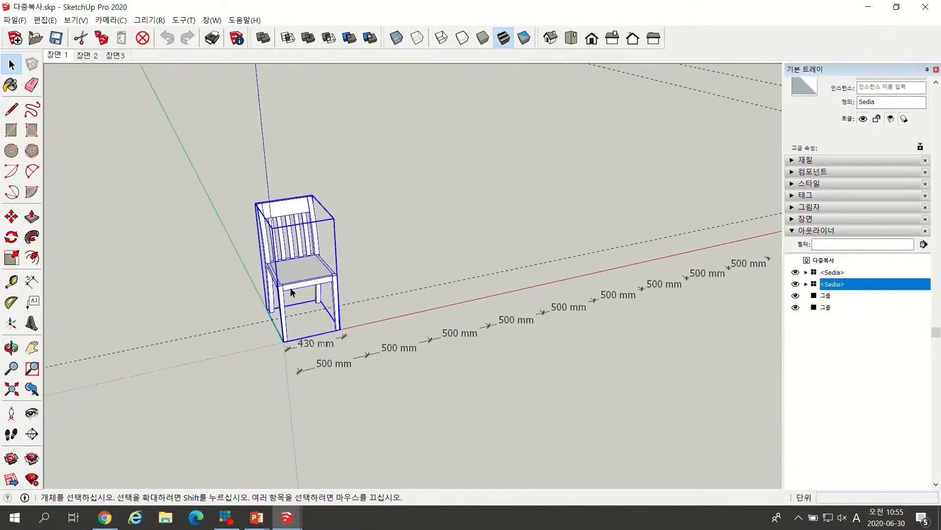
{"action": "scroll", "coordinate": [346, 292], "scroll_direction": "up", "scroll_amount": 1}
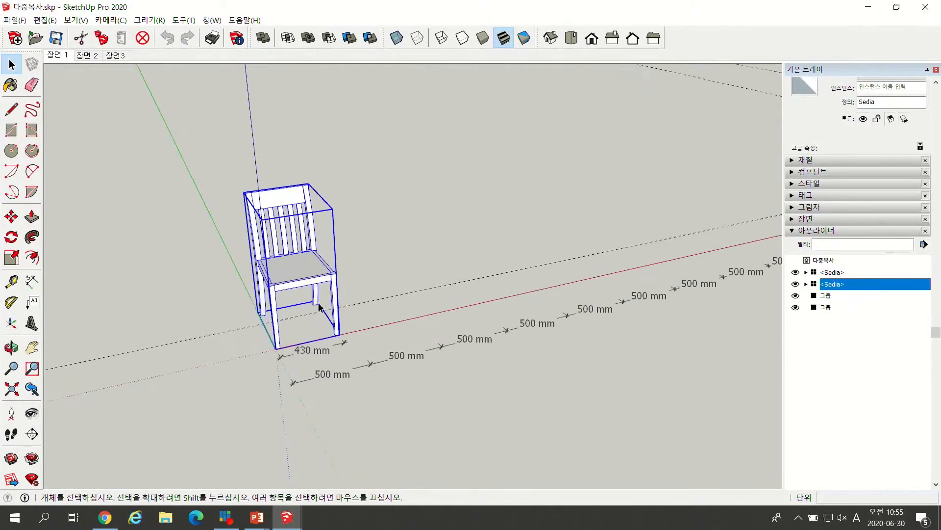
{"action": "scroll", "coordinate": [291, 356], "scroll_direction": "up", "scroll_amount": 2}
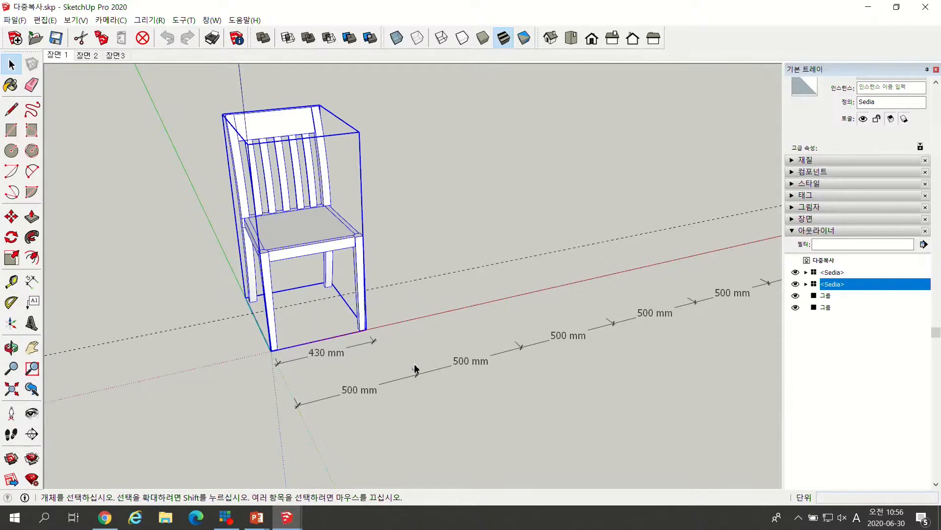
{"action": "scroll", "coordinate": [368, 311], "scroll_direction": "down", "scroll_amount": 3}
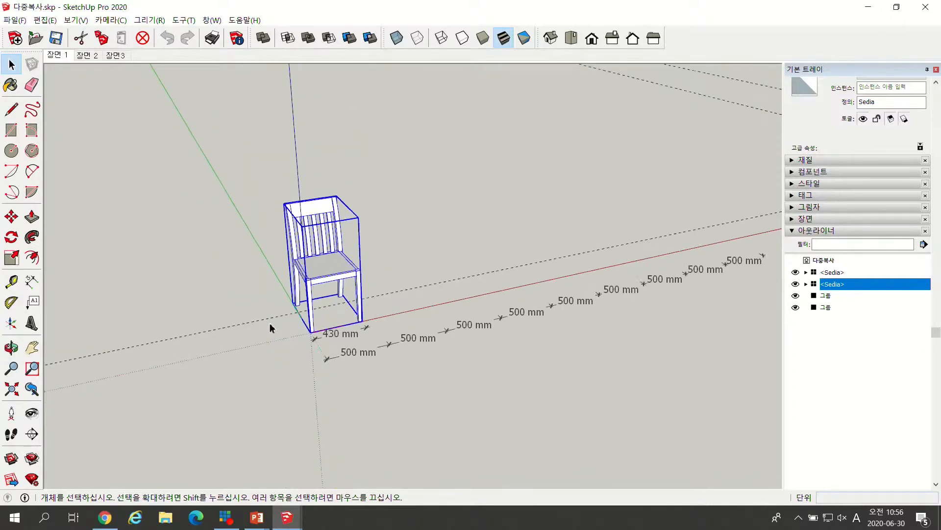
{"action": "scroll", "coordinate": [271, 327], "scroll_direction": "down", "scroll_amount": 2}
{"action": "scroll", "coordinate": [401, 338], "scroll_direction": "up", "scroll_amount": 5}
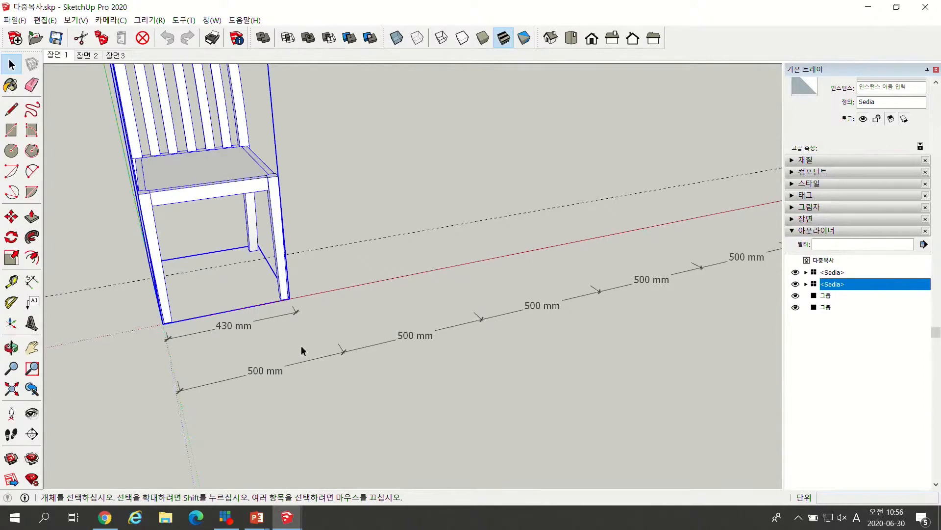
{"action": "scroll", "coordinate": [371, 325], "scroll_direction": "down", "scroll_amount": 3}
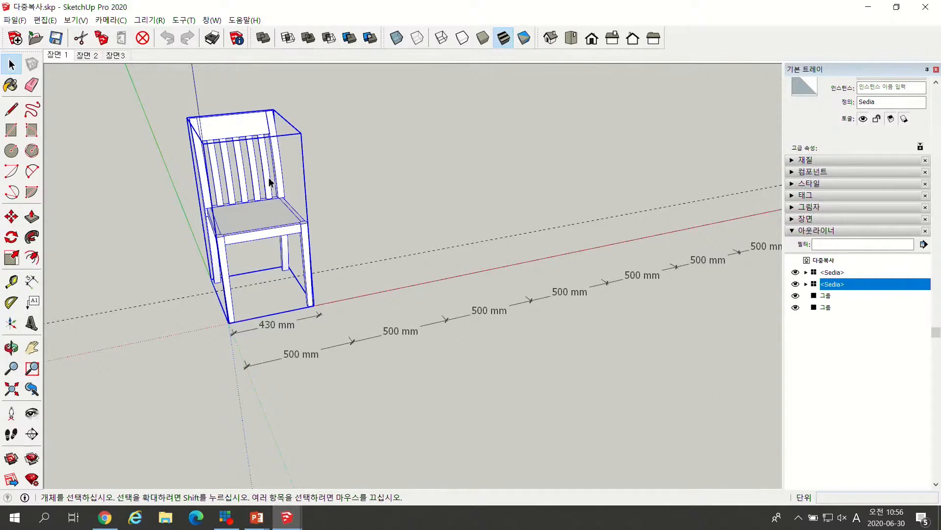
Activate the Move tool and compare the chair's bounding-box corner at the origin with the nearby front leg endpoint as possible base points.
{"action": "left_click", "coordinate": [14, 221]}
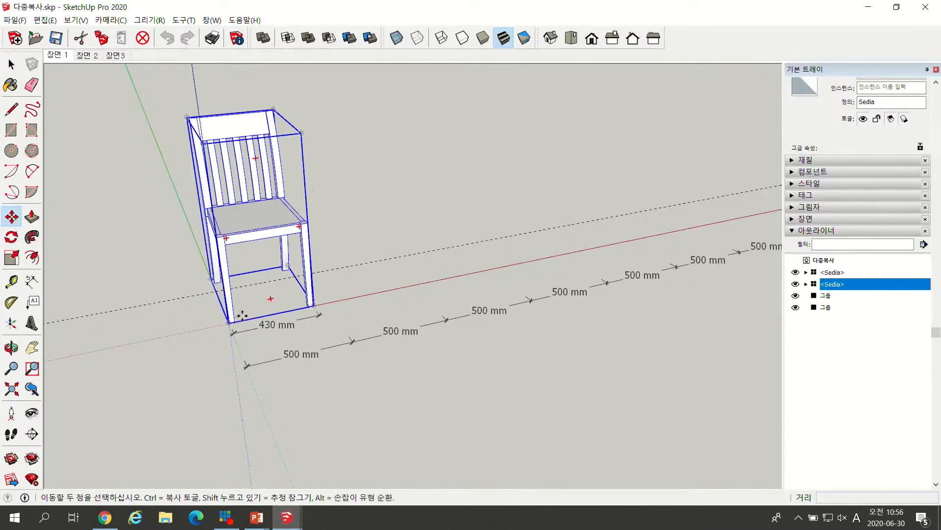
{"action": "scroll", "coordinate": [230, 326], "scroll_direction": "up", "scroll_amount": 5}
{"action": "scroll", "coordinate": [229, 324], "scroll_direction": "up", "scroll_amount": 5}
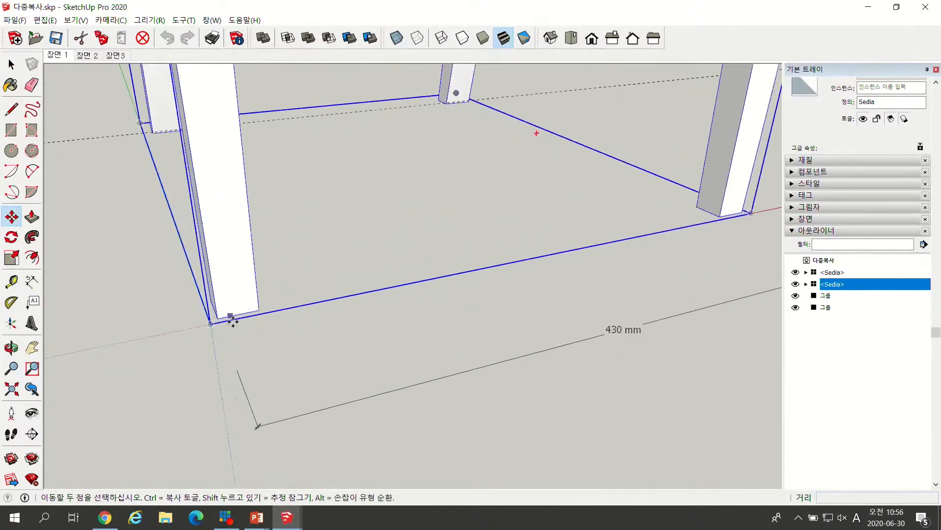
{"action": "scroll", "coordinate": [225, 317], "scroll_direction": "up", "scroll_amount": 4}
{"action": "scroll", "coordinate": [211, 316], "scroll_direction": "down", "scroll_amount": 4}
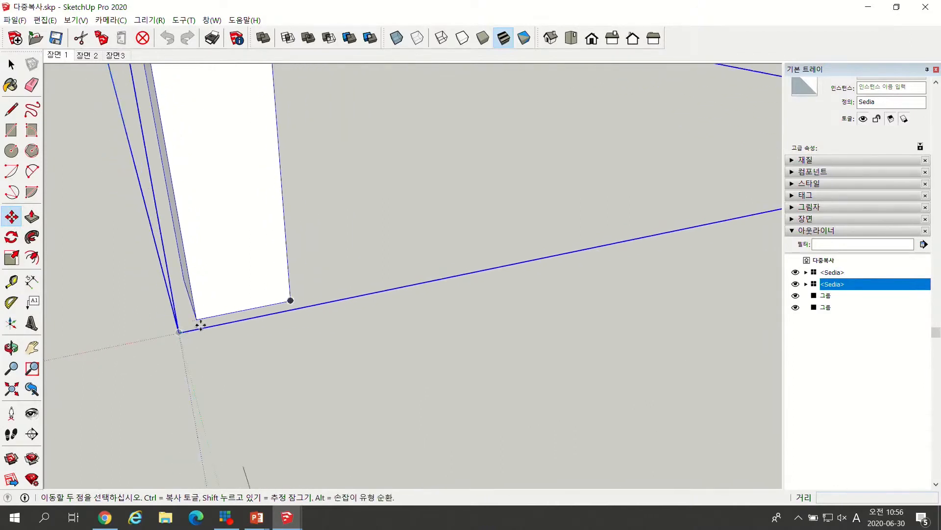
{"action": "scroll", "coordinate": [199, 323], "scroll_direction": "down", "scroll_amount": 2}
{"action": "scroll", "coordinate": [199, 323], "scroll_direction": "down", "scroll_amount": 3}
{"action": "scroll", "coordinate": [198, 322], "scroll_direction": "up", "scroll_amount": 3}
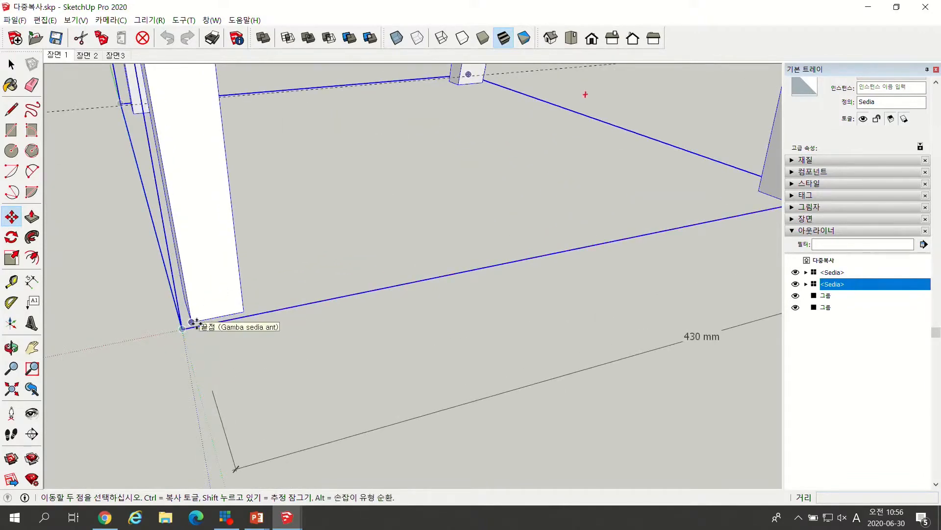
{"action": "scroll", "coordinate": [195, 323], "scroll_direction": "down", "scroll_amount": 2}
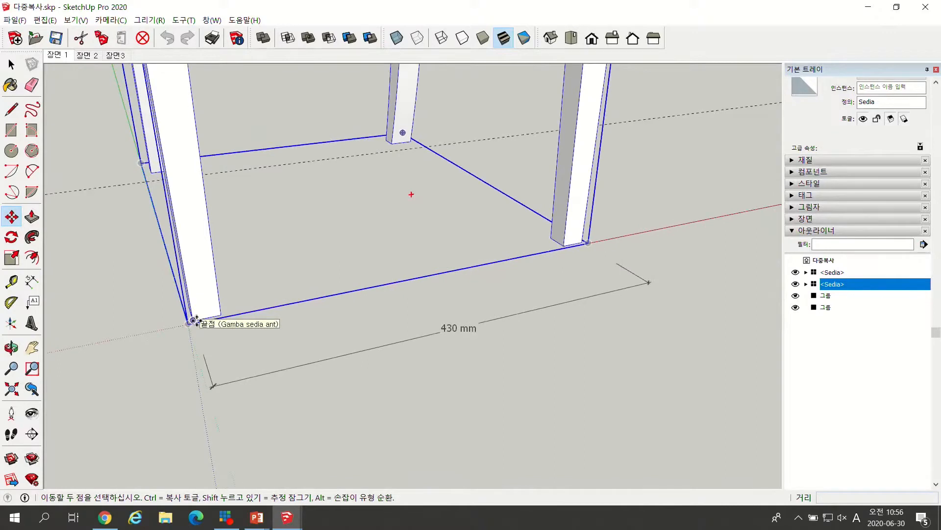
{"action": "scroll", "coordinate": [195, 321], "scroll_direction": "up", "scroll_amount": 5}
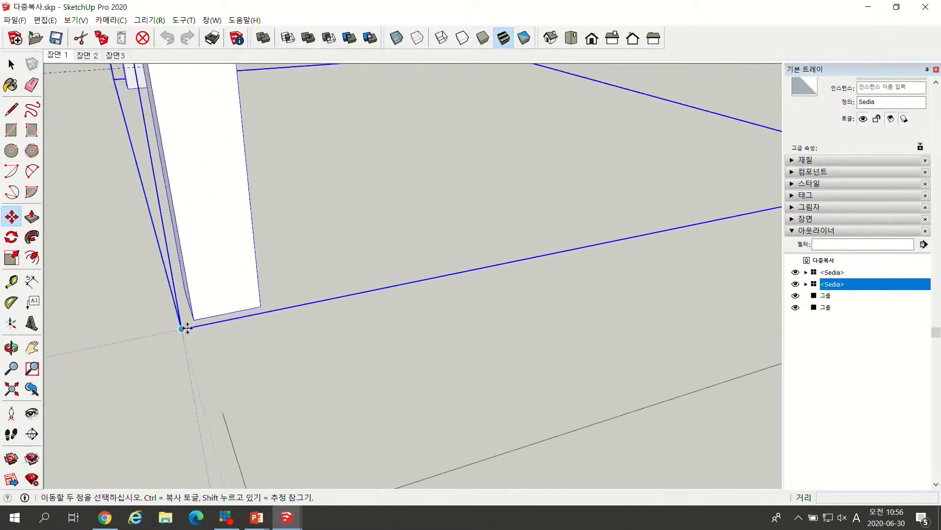
{"action": "scroll", "coordinate": [187, 326], "scroll_direction": "down", "scroll_amount": 2}
{"action": "scroll", "coordinate": [193, 323], "scroll_direction": "up", "scroll_amount": 3}
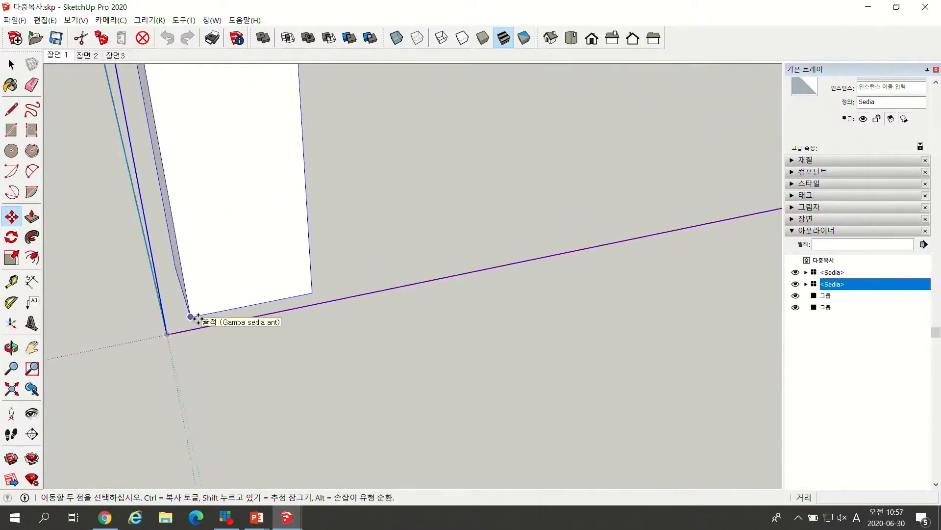
{"action": "scroll", "coordinate": [196, 321], "scroll_direction": "down", "scroll_amount": 3}
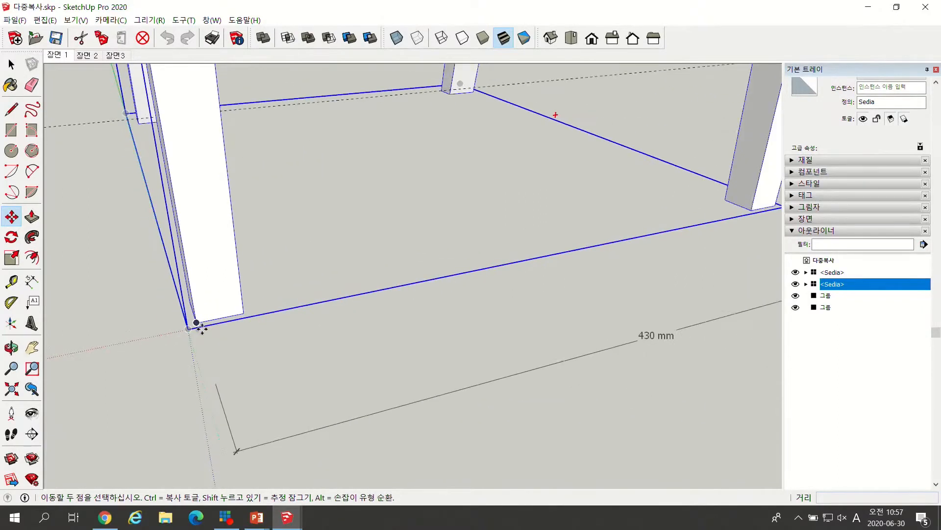
{"action": "scroll", "coordinate": [198, 323], "scroll_direction": "down", "scroll_amount": 3}
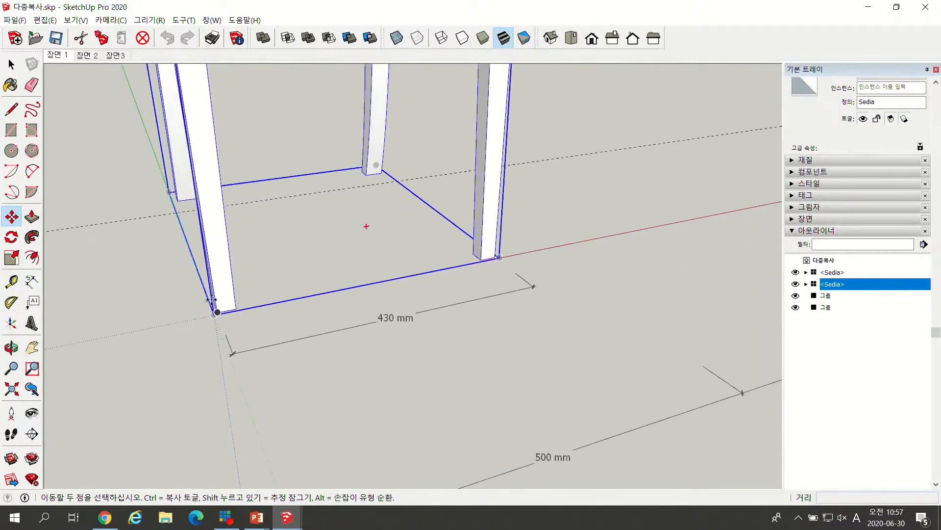
{"action": "scroll", "coordinate": [213, 299], "scroll_direction": "down", "scroll_amount": 2}
{"action": "scroll", "coordinate": [226, 304], "scroll_direction": "up", "scroll_amount": 4}
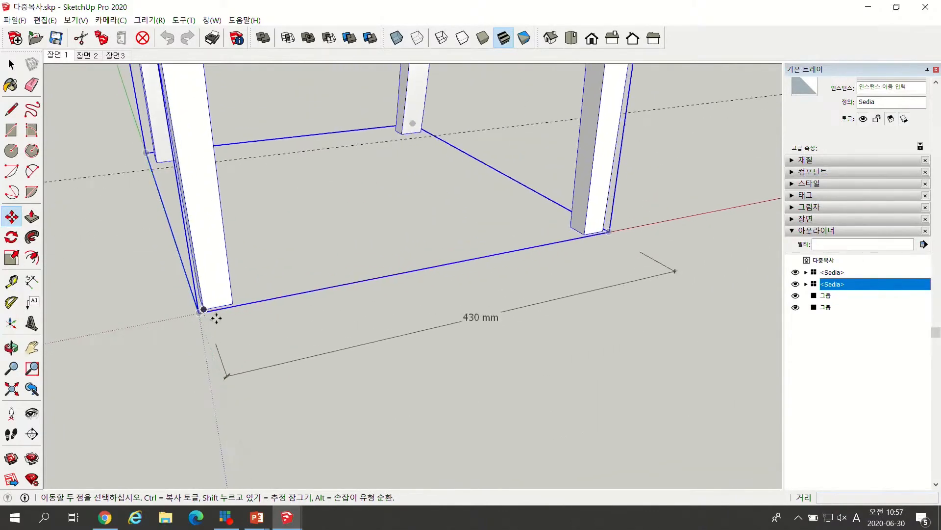
{"action": "scroll", "coordinate": [217, 318], "scroll_direction": "up", "scroll_amount": 3}
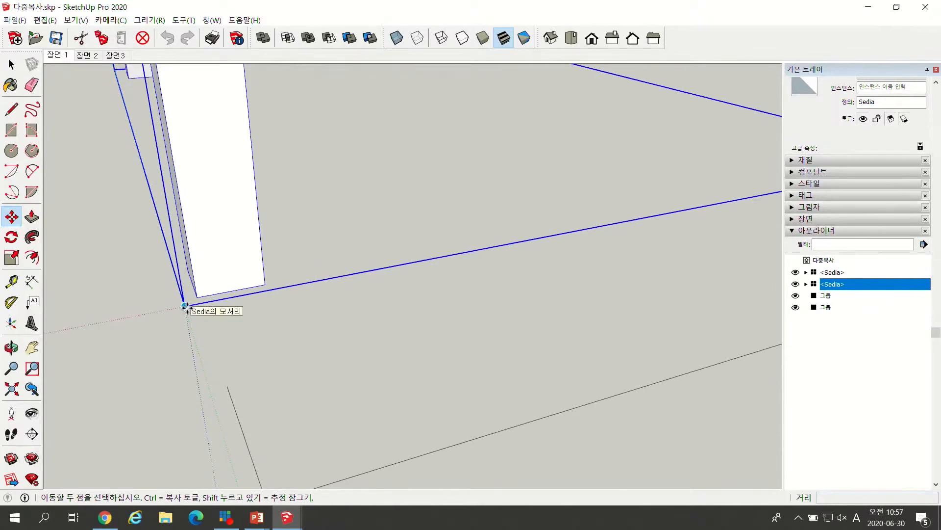
Copy the chair 500 mm along the red axis, using its bounding-box corner at the origin as the base point.
{"action": "left_click", "coordinate": [185, 307]}
{"action": "scroll", "coordinate": [185, 306], "scroll_direction": "down", "scroll_amount": 3}
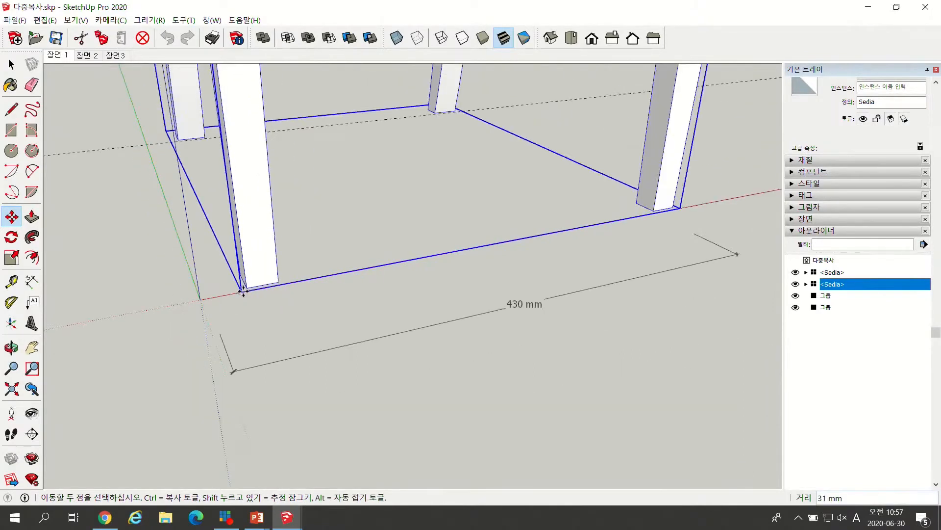
{"action": "scroll", "coordinate": [292, 285], "scroll_direction": "down", "scroll_amount": 5}
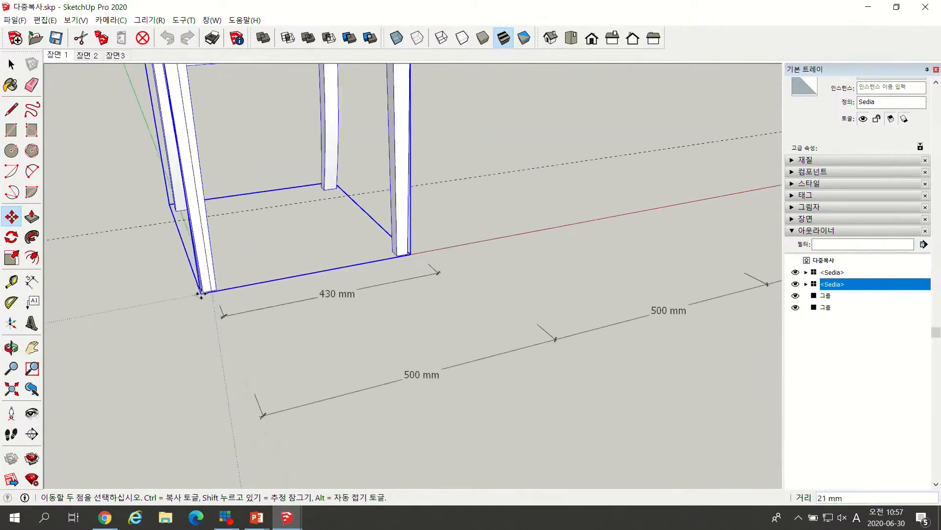
{"action": "scroll", "coordinate": [201, 293], "scroll_direction": "down", "scroll_amount": 2}
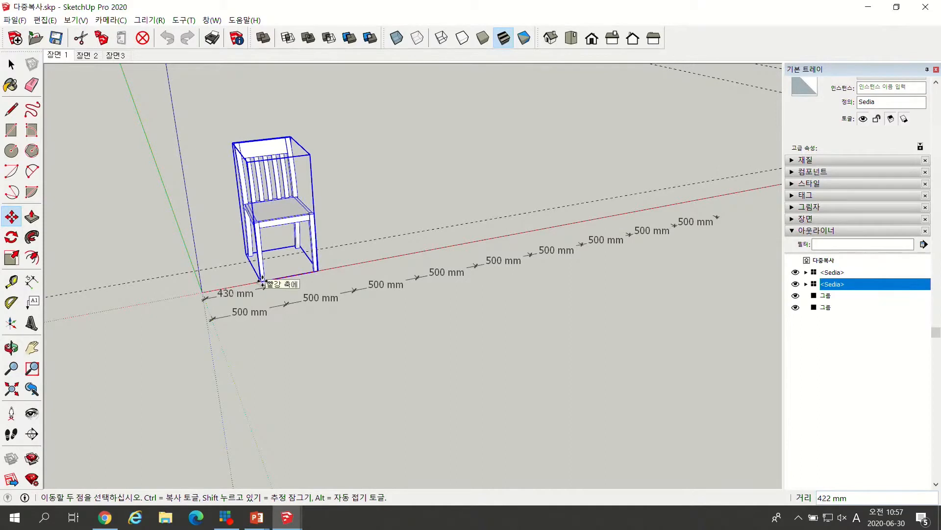
{"action": "key", "text": "ctrl"}
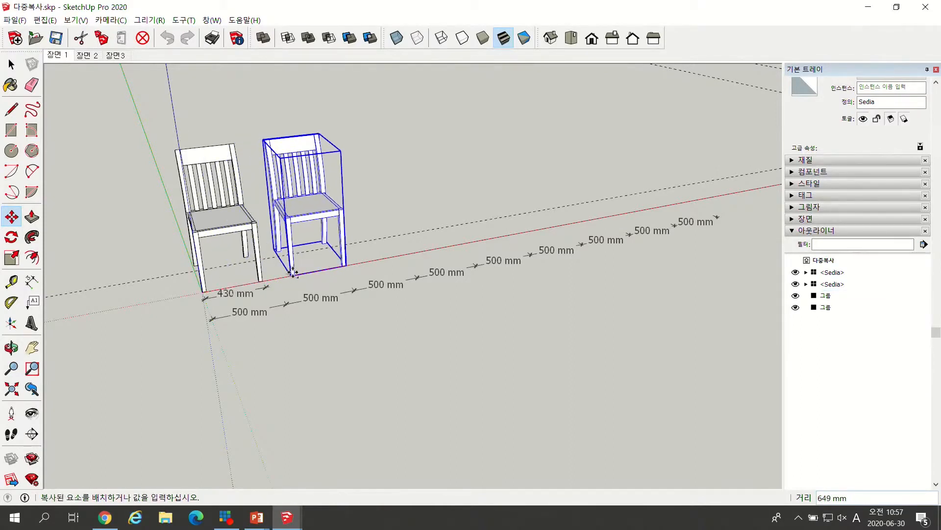
{"action": "scroll", "coordinate": [271, 276], "scroll_direction": "up", "scroll_amount": 3}
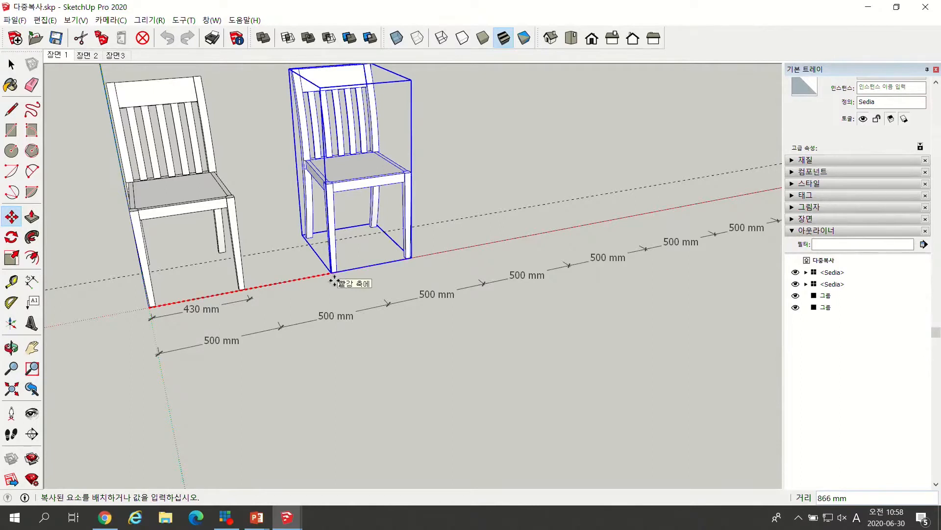
{"action": "type", "text": "500"}
{"action": "key", "text": "Return"}
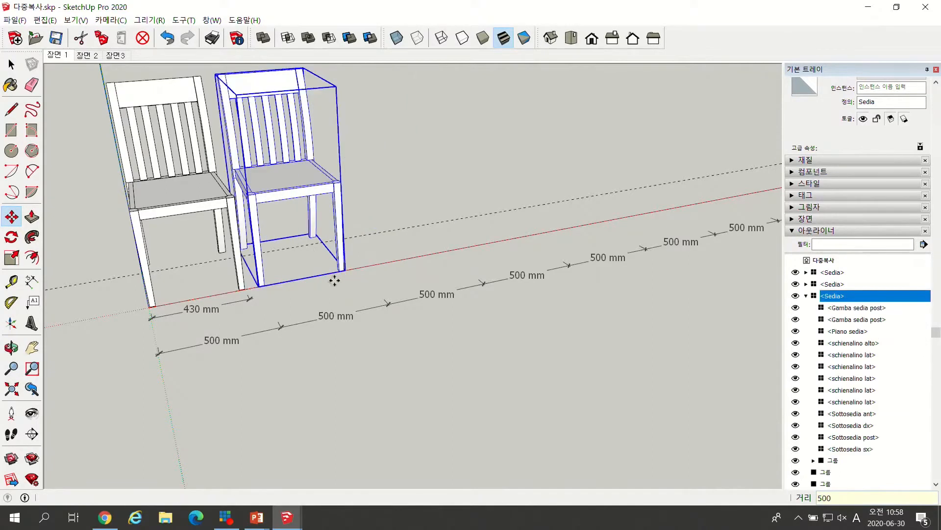
Copy the second chair another 500 mm along the red axis from its front bottom corner.
{"action": "scroll", "coordinate": [261, 287], "scroll_direction": "up", "scroll_amount": 5}
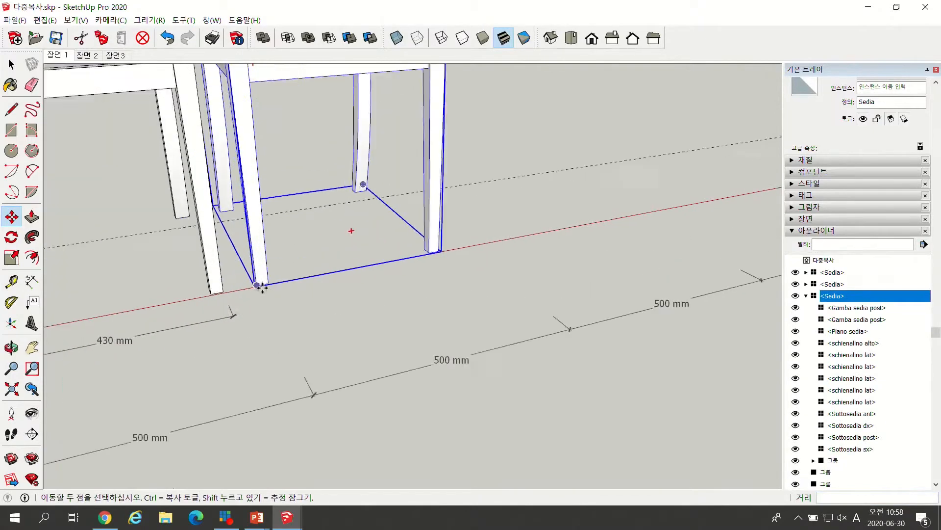
{"action": "scroll", "coordinate": [254, 282], "scroll_direction": "down", "scroll_amount": 2}
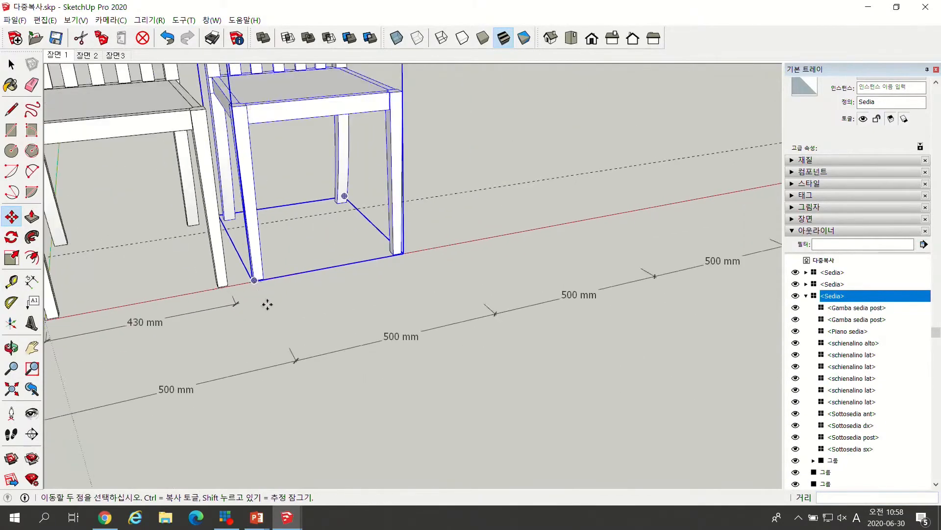
{"action": "left_click", "coordinate": [253, 280]}
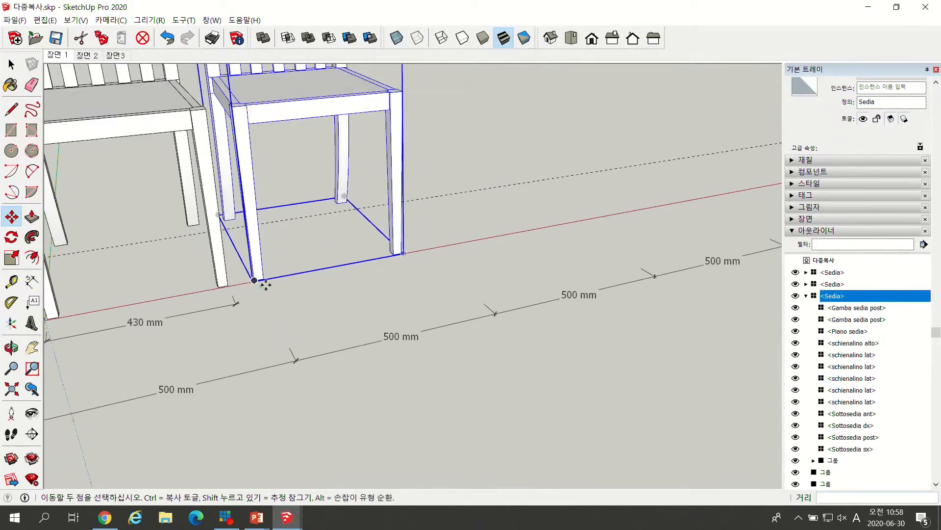
{"action": "scroll", "coordinate": [282, 325], "scroll_direction": "down", "scroll_amount": 2}
{"action": "scroll", "coordinate": [283, 325], "scroll_direction": "down", "scroll_amount": 1}
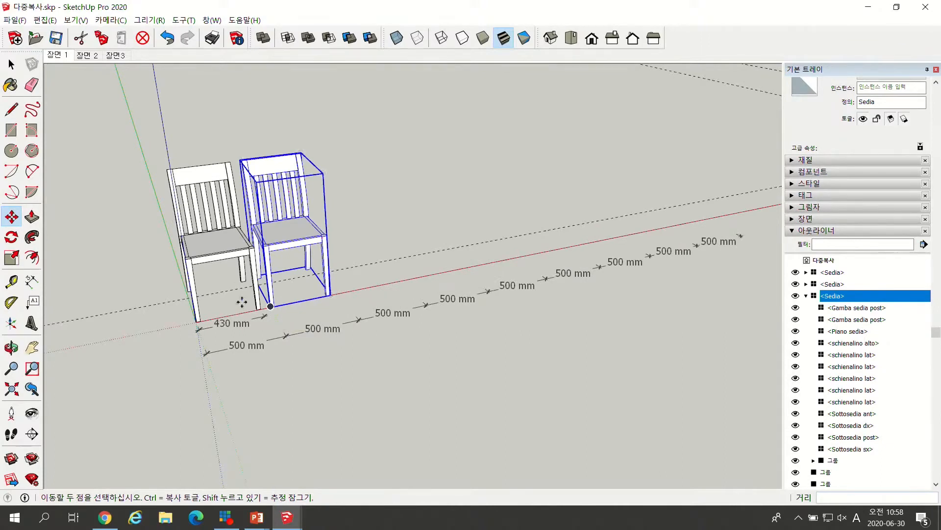
{"action": "left_click", "coordinate": [270, 306]}
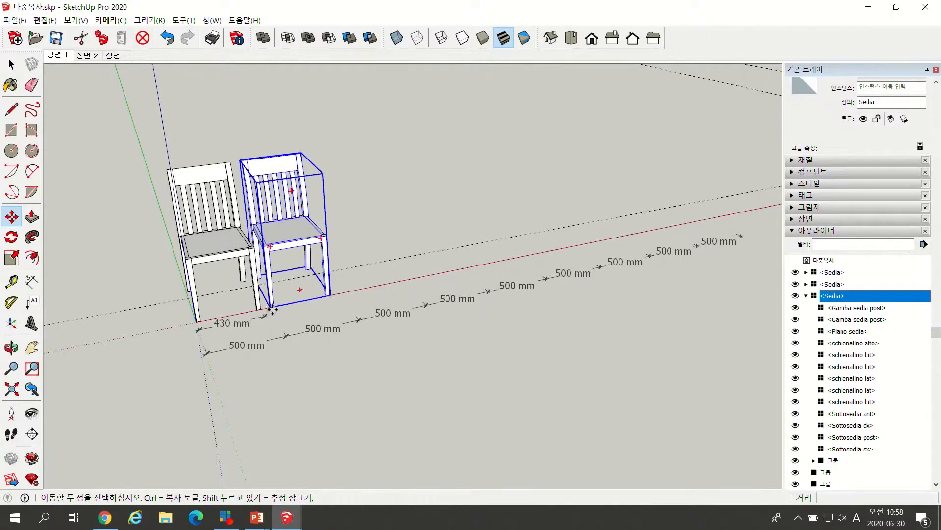
{"action": "key", "text": "ctrl"}
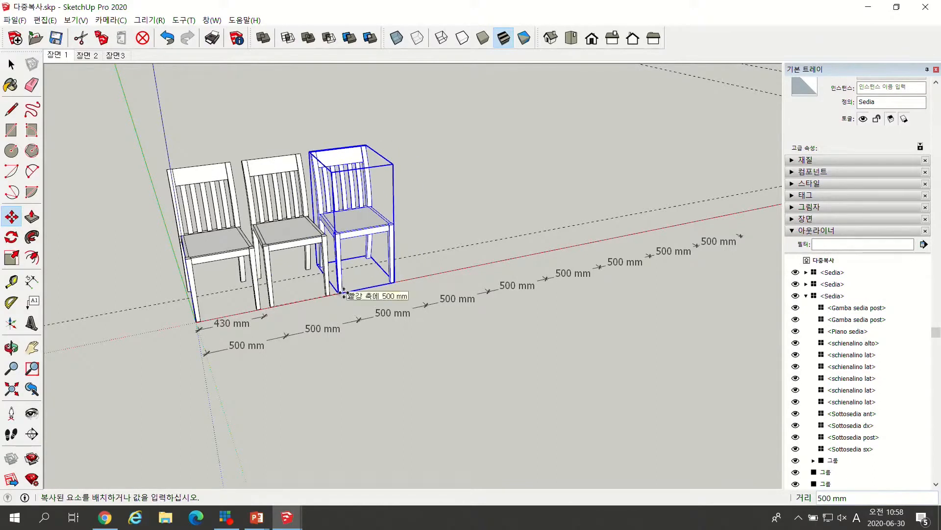
{"action": "type", "text": "500"}
{"action": "key", "text": "Return"}
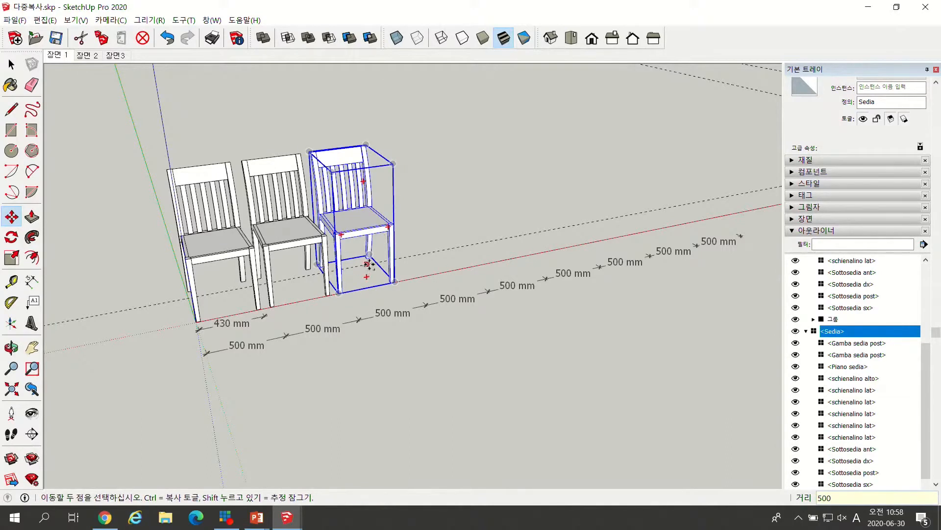
Undo both individual chair copies, leaving only the original chair at the origin.
{"action": "key", "text": "ctrl+z"}
{"action": "key", "text": "ctrl+z"}
{"action": "key", "text": "ctrl+z"}
{"action": "key", "text": "ctrl+z"}
{"action": "key", "text": "ctrl+z"}
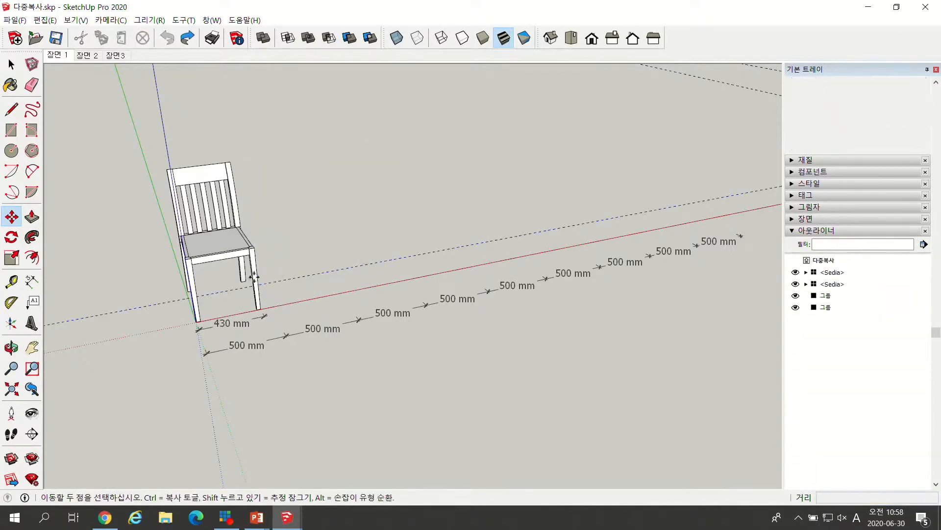
Reselect the chair at the origin and copy it 500 mm along the red axis from its corner on the origin.
{"action": "scroll", "coordinate": [196, 316], "scroll_direction": "up", "scroll_amount": 6}
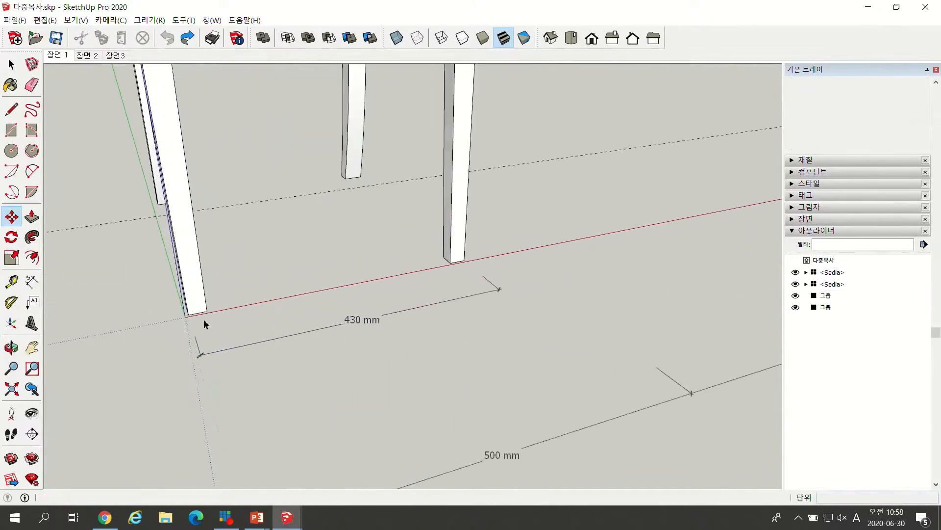
{"action": "key", "text": "space"}
{"action": "left_click", "coordinate": [11, 217]}
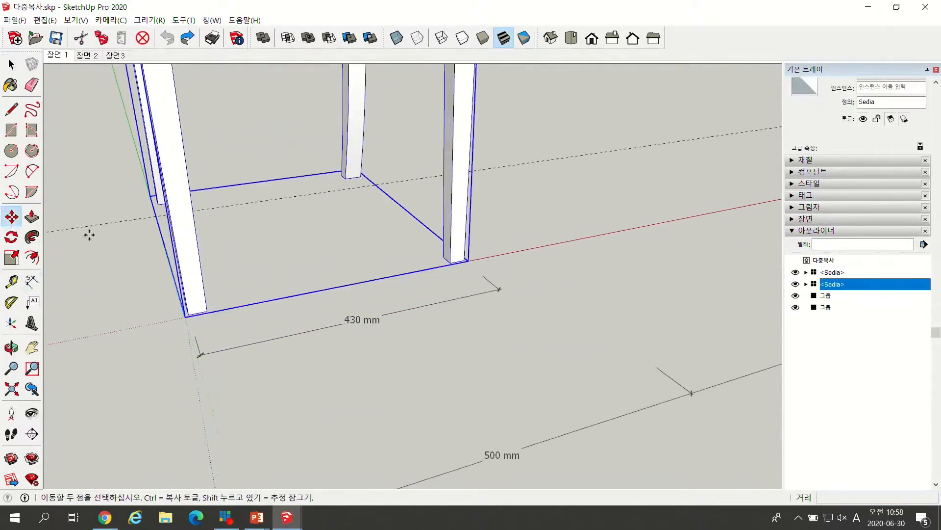
{"action": "scroll", "coordinate": [196, 321], "scroll_direction": "up", "scroll_amount": 2}
{"action": "left_click", "coordinate": [181, 324]}
{"action": "key", "text": "ctrl"}
{"action": "scroll", "coordinate": [160, 311], "scroll_direction": "down", "scroll_amount": 4}
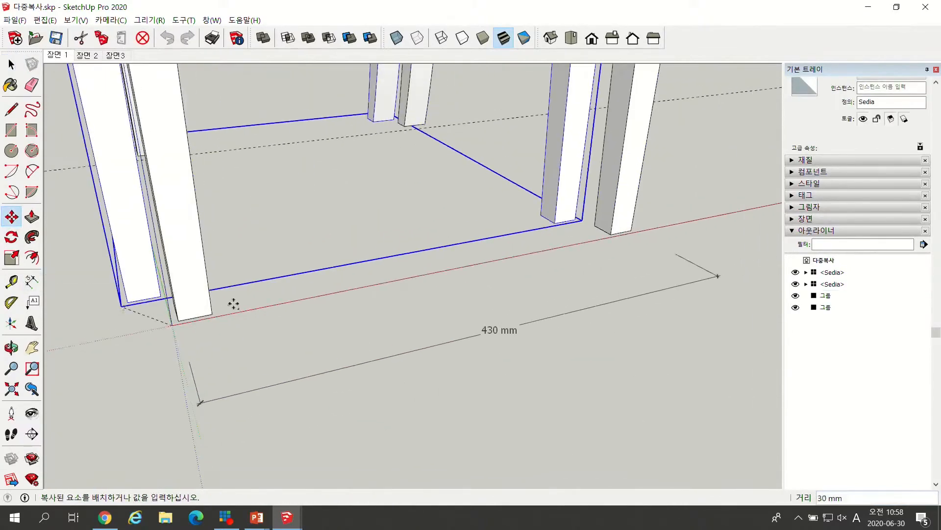
{"action": "type", "text": "500"}
{"action": "key", "text": "Return"}
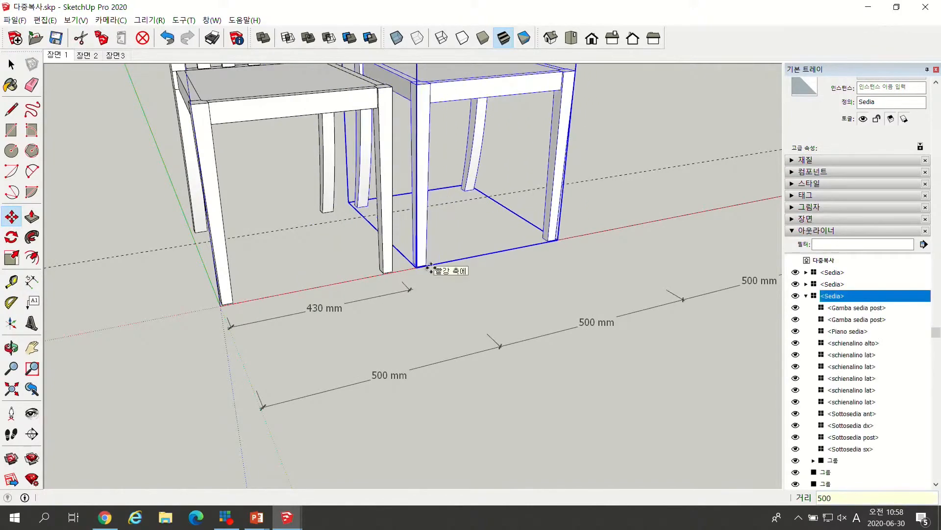
Multiply the 500 mm chair copy into a linear array with *4, and extend it to eight copies with x8.
{"action": "scroll", "coordinate": [316, 288], "scroll_direction": "down", "scroll_amount": 6}
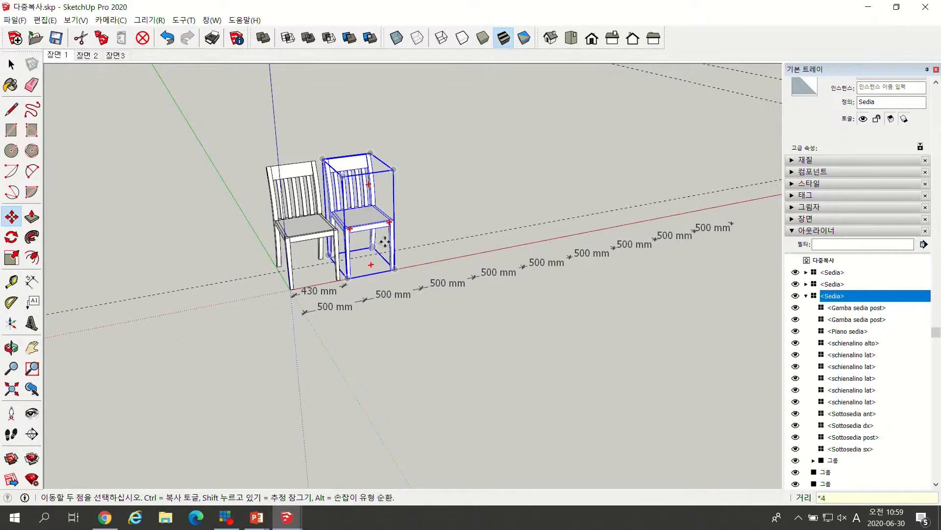
{"action": "key", "text": "Return"}
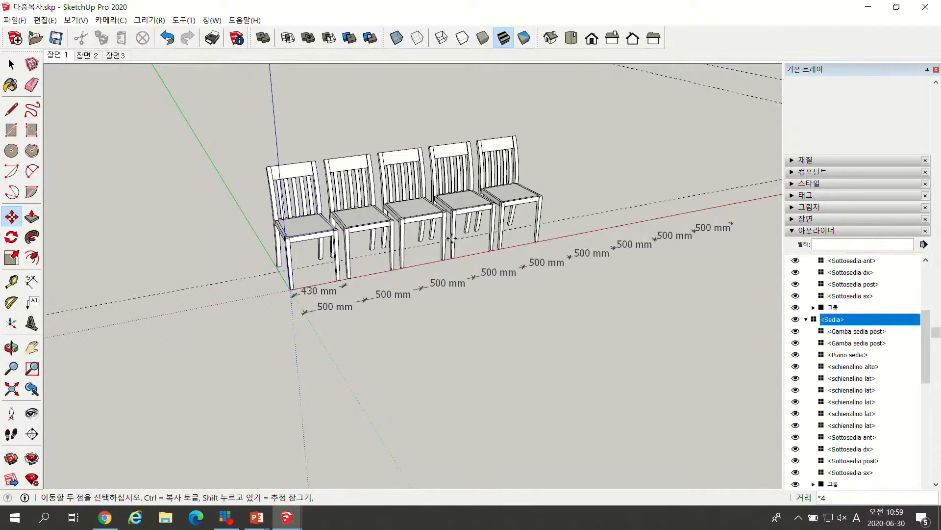
{"action": "left_click", "coordinate": [487, 233]}
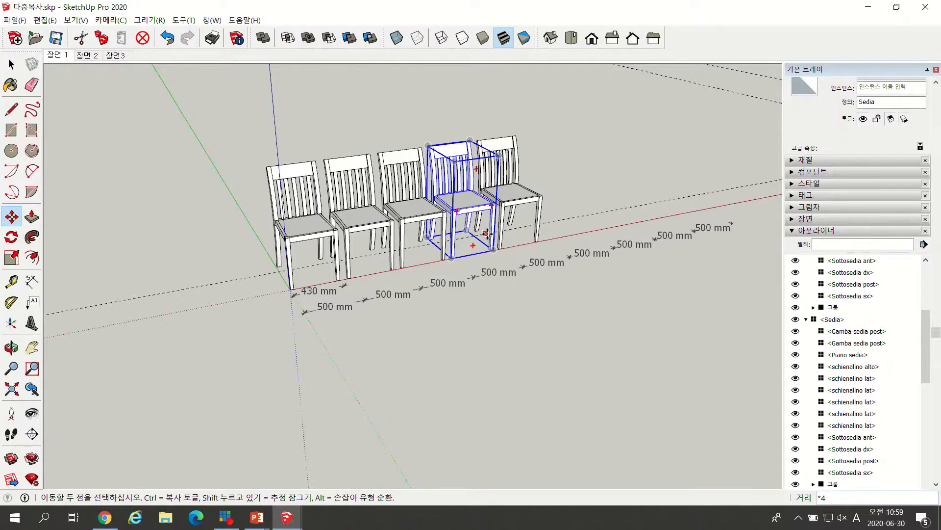
{"action": "type", "text": "x8"}
{"action": "key", "text": "Return"}
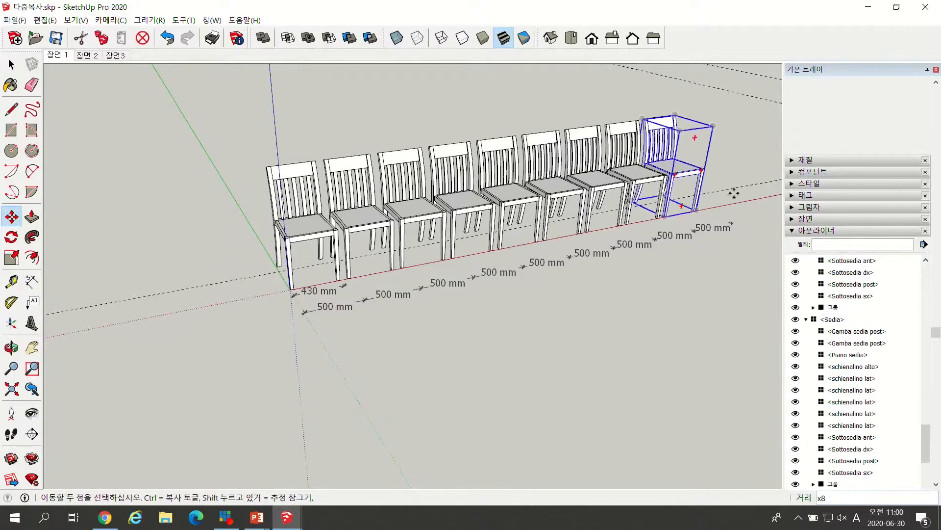
{"action": "scroll", "coordinate": [405, 271], "scroll_direction": "up", "scroll_amount": 1}
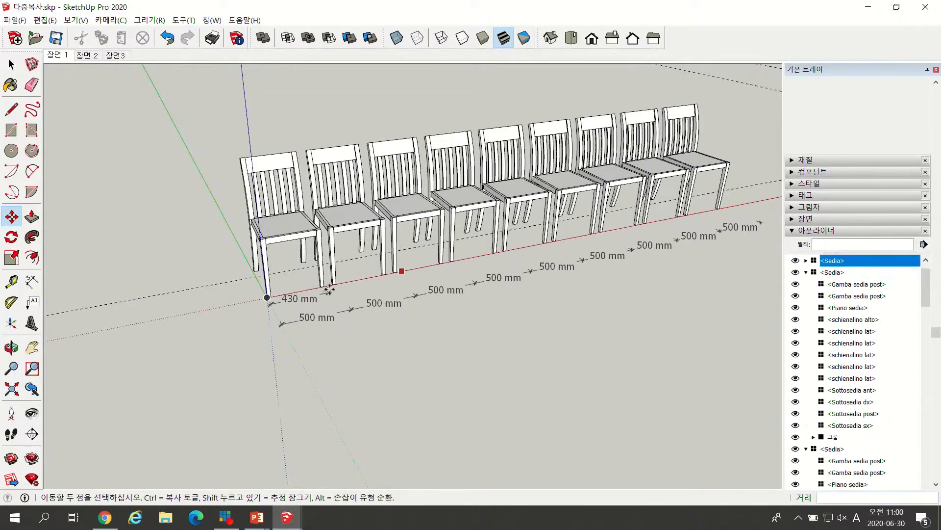
{"action": "scroll", "coordinate": [330, 289], "scroll_direction": "up", "scroll_amount": 2}
{"action": "scroll", "coordinate": [306, 247], "scroll_direction": "down", "scroll_amount": 2}
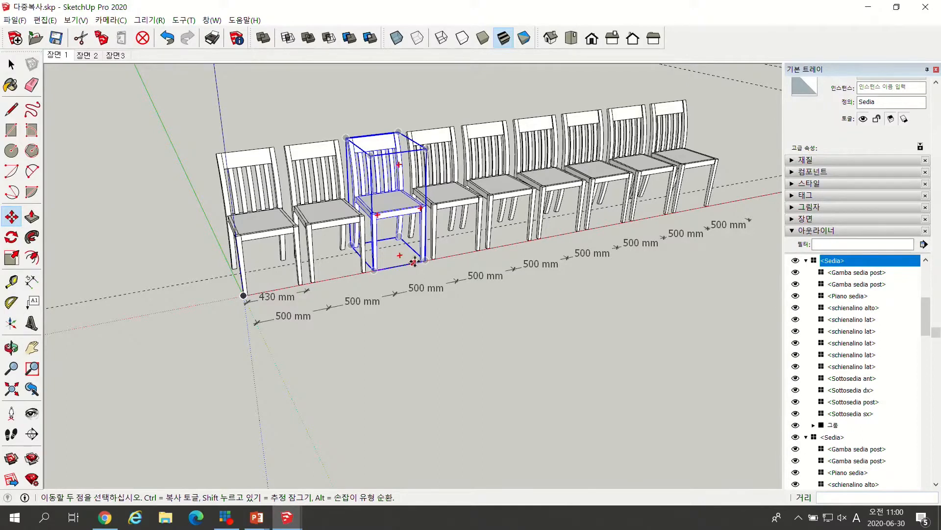
Try to respace the eight-copy chair array at 1000 mm.
{"action": "type", "text": "000"}
{"action": "key", "text": "ctrl+t"}
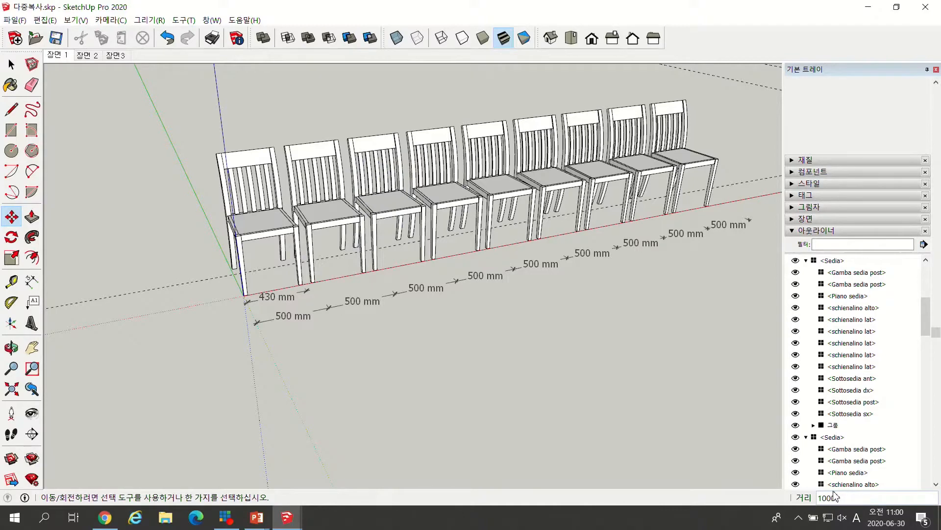
{"action": "scroll", "coordinate": [853, 320], "scroll_direction": "down", "scroll_amount": 3}
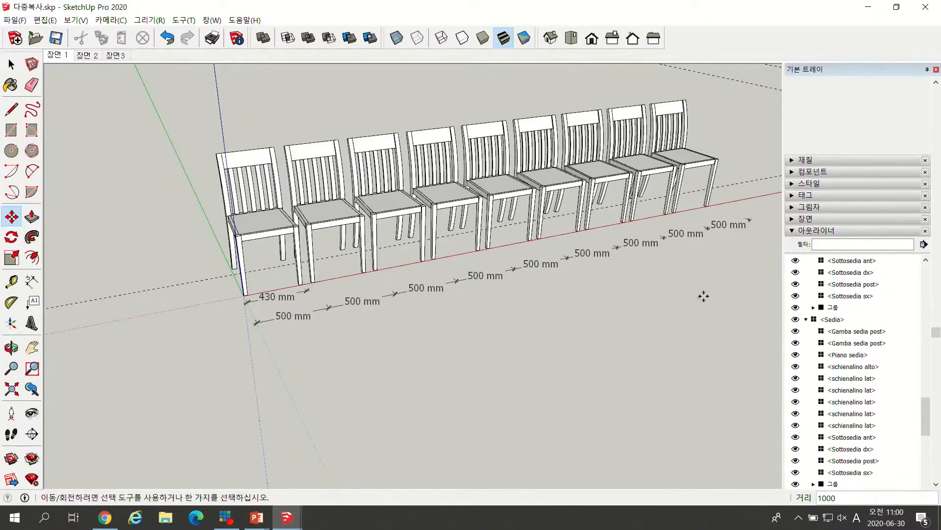
Undo the chair array and its first copy, leaving only the original chair at the origin.
{"action": "key", "text": "ctrl+z"}
{"action": "key", "text": "ctrl+z"}
{"action": "key", "text": "ctrl+z"}
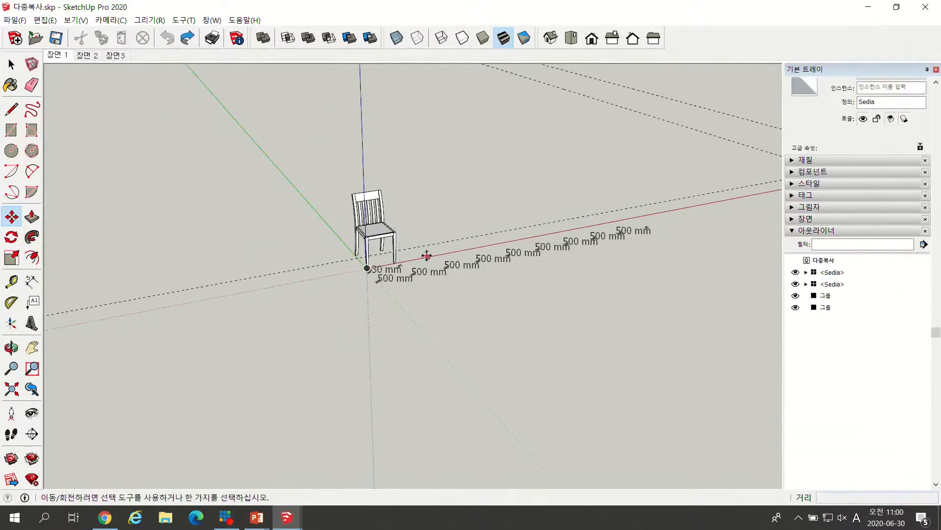
Copy the chair at the origin 500 mm along the red axis, and multiply the copy with *4.
{"action": "scroll", "coordinate": [429, 256], "scroll_direction": "up", "scroll_amount": 4}
{"action": "left_click", "coordinate": [362, 276]}
{"action": "key", "text": "ctrl"}
{"action": "type", "text": "500"}
{"action": "key", "text": "Return"}
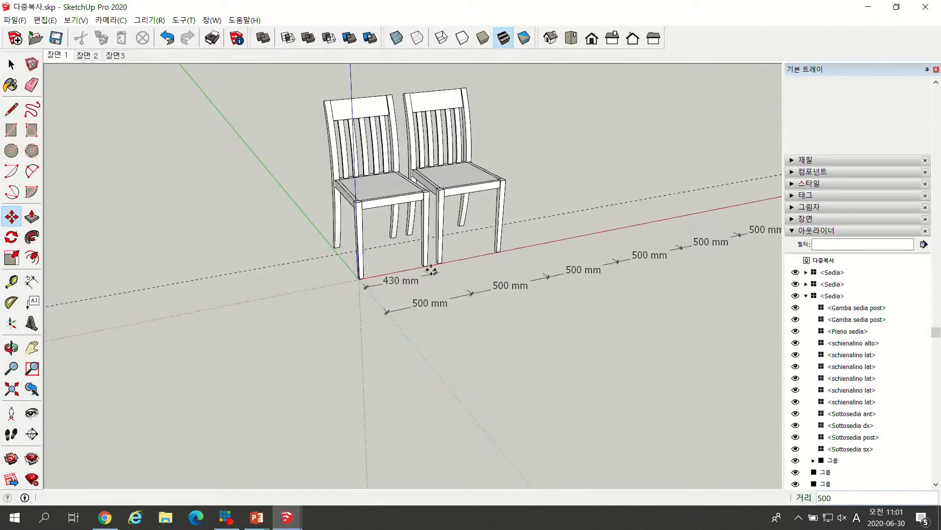
{"action": "type", "text": "*"}
{"action": "key", "text": "Return"}
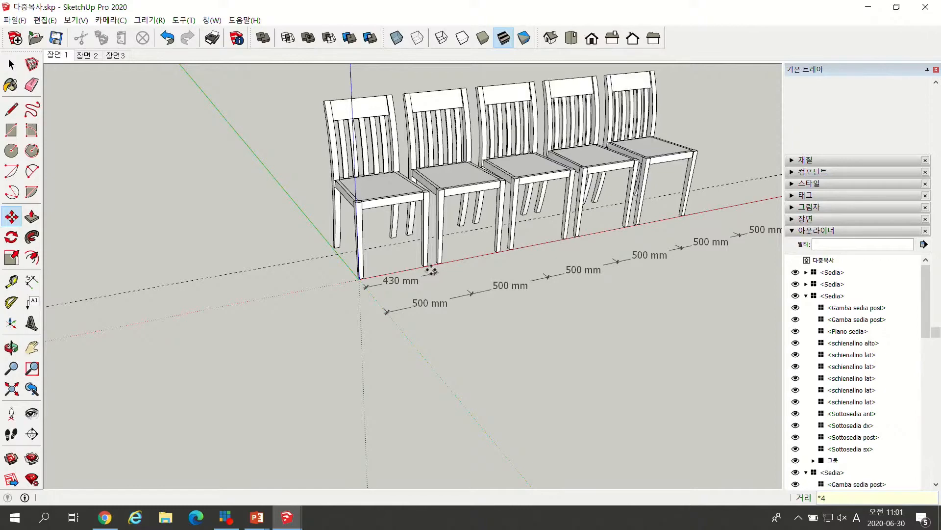
Change the spacing of the four-copy chair array to 1000 mm.
{"action": "type", "text": "1000"}
{"action": "key", "text": "Return"}
{"action": "scroll", "coordinate": [342, 268], "scroll_direction": "down", "scroll_amount": 5}
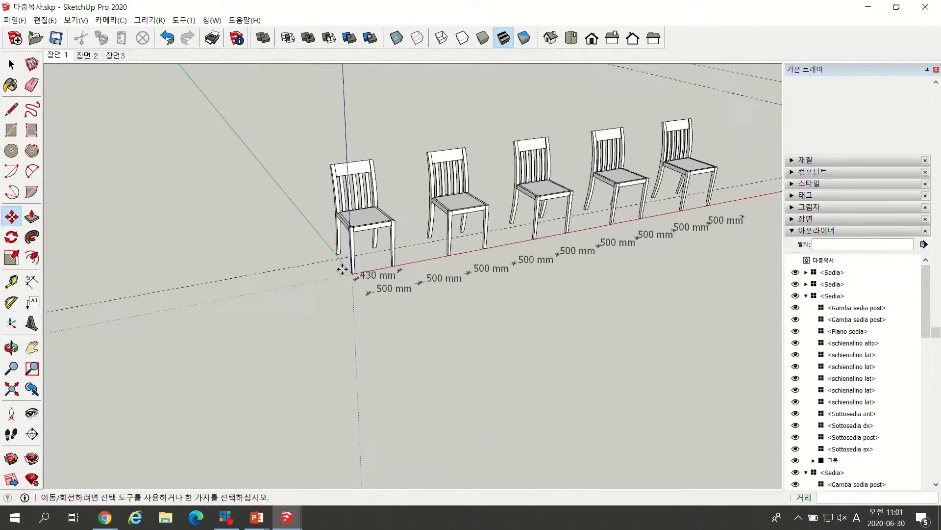
{"action": "scroll", "coordinate": [564, 209], "scroll_direction": "up", "scroll_amount": 2}
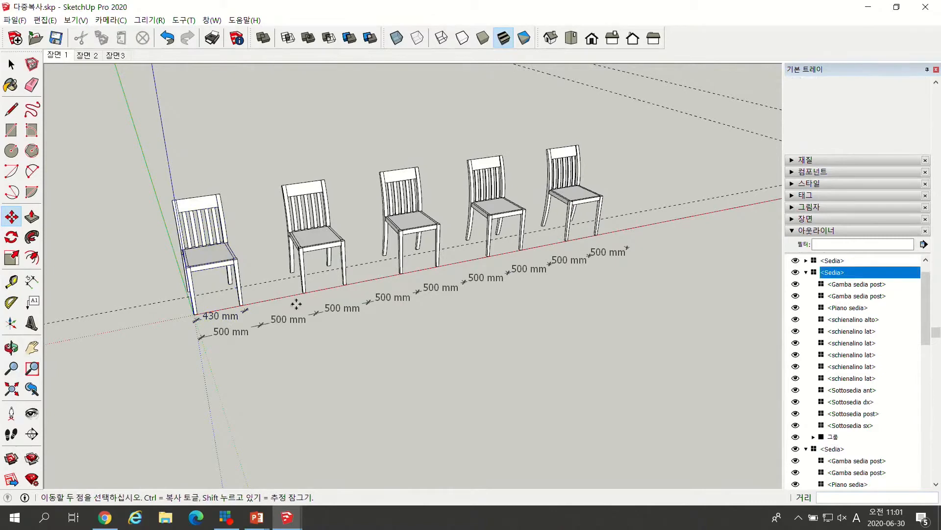
{"action": "scroll", "coordinate": [307, 296], "scroll_direction": "up", "scroll_amount": 1}
{"action": "scroll", "coordinate": [306, 294], "scroll_direction": "up", "scroll_amount": 2}
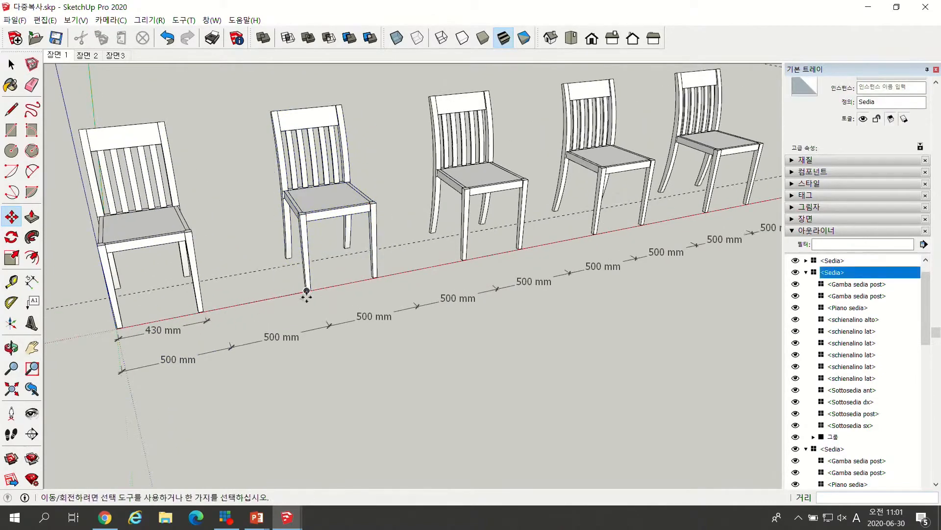
Examine the round post on the long base bar and the guide lines crossing at both ends of the bar.
{"action": "scroll", "coordinate": [304, 293], "scroll_direction": "down", "scroll_amount": 4}
{"action": "scroll", "coordinate": [331, 281], "scroll_direction": "up", "scroll_amount": 4}
{"action": "scroll", "coordinate": [350, 278], "scroll_direction": "down", "scroll_amount": 3}
{"action": "scroll", "coordinate": [359, 227], "scroll_direction": "up", "scroll_amount": 3}
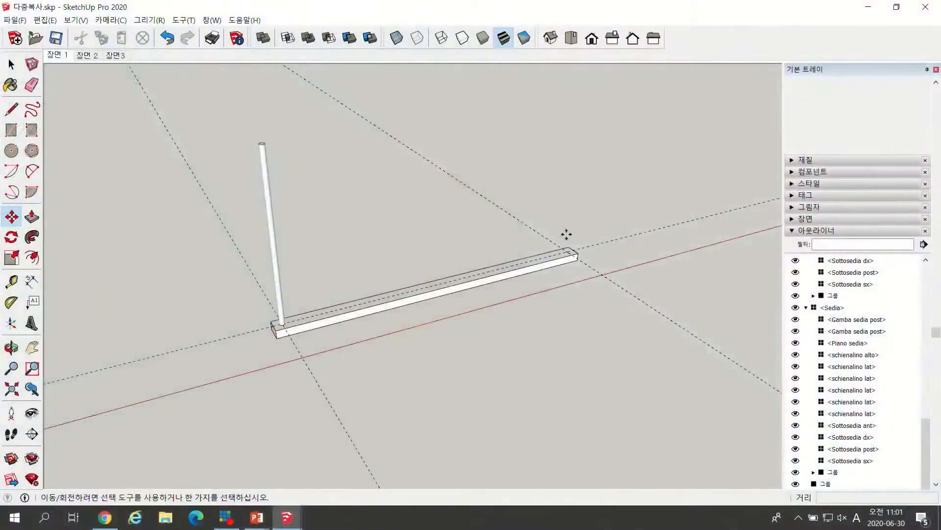
{"action": "scroll", "coordinate": [267, 292], "scroll_direction": "up", "scroll_amount": 3}
{"action": "scroll", "coordinate": [298, 347], "scroll_direction": "down", "scroll_amount": 1}
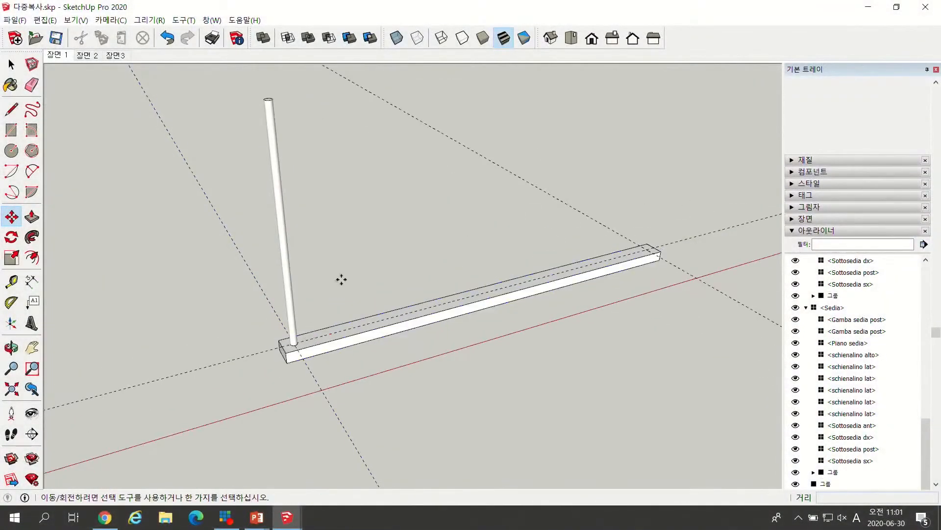
{"action": "scroll", "coordinate": [339, 280], "scroll_direction": "down", "scroll_amount": 2}
{"action": "scroll", "coordinate": [307, 320], "scroll_direction": "up", "scroll_amount": 2}
{"action": "scroll", "coordinate": [326, 326], "scroll_direction": "down", "scroll_amount": 2}
{"action": "key", "text": "space"}
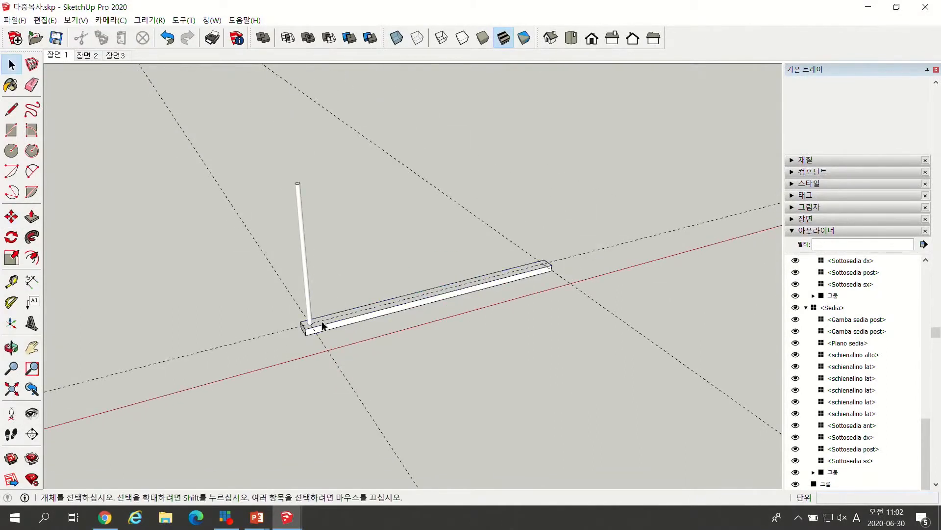
{"action": "scroll", "coordinate": [319, 325], "scroll_direction": "up", "scroll_amount": 2}
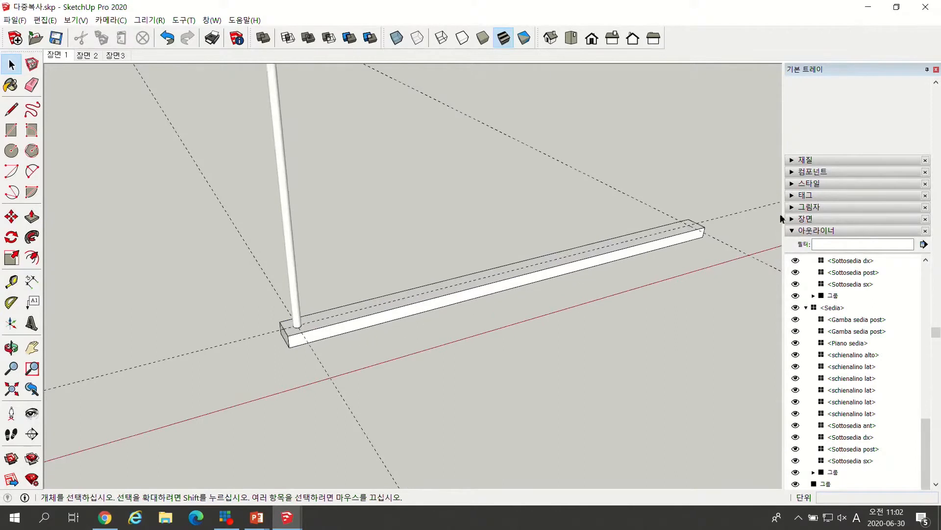
{"action": "scroll", "coordinate": [311, 313], "scroll_direction": "down", "scroll_amount": 2}
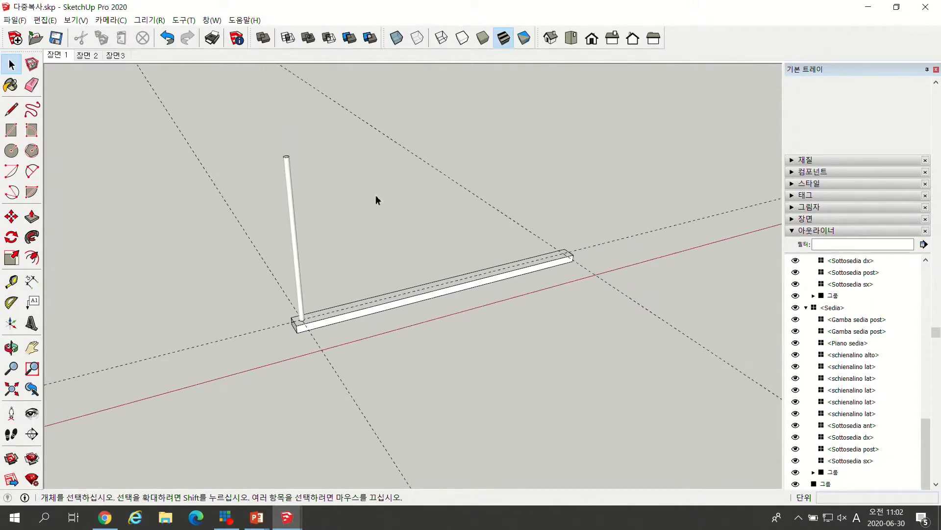
{"action": "scroll", "coordinate": [304, 303], "scroll_direction": "up", "scroll_amount": 3}
{"action": "scroll", "coordinate": [299, 305], "scroll_direction": "down", "scroll_amount": 2}
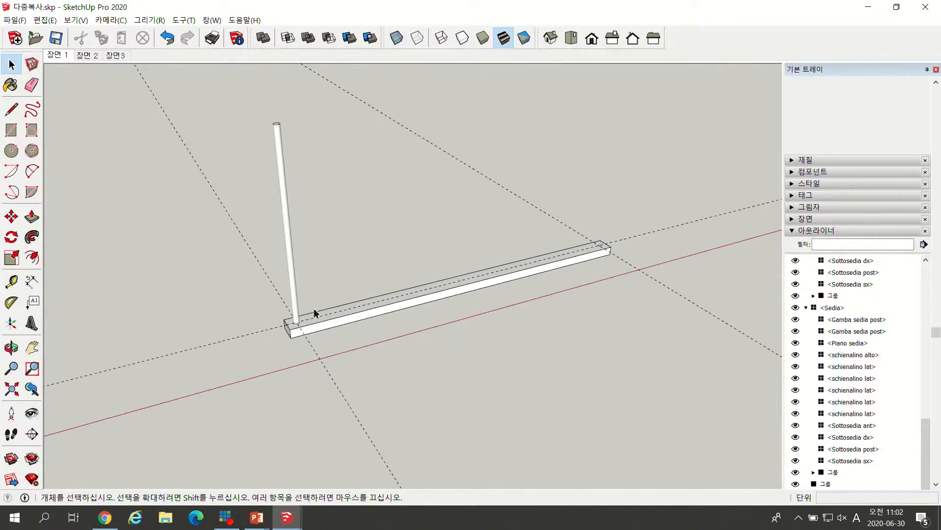
Select the round post for moving and turn on X-ray faces to expose the centre of its base.
{"action": "left_click", "coordinate": [11, 218]}
{"action": "scroll", "coordinate": [286, 320], "scroll_direction": "up", "scroll_amount": 5}
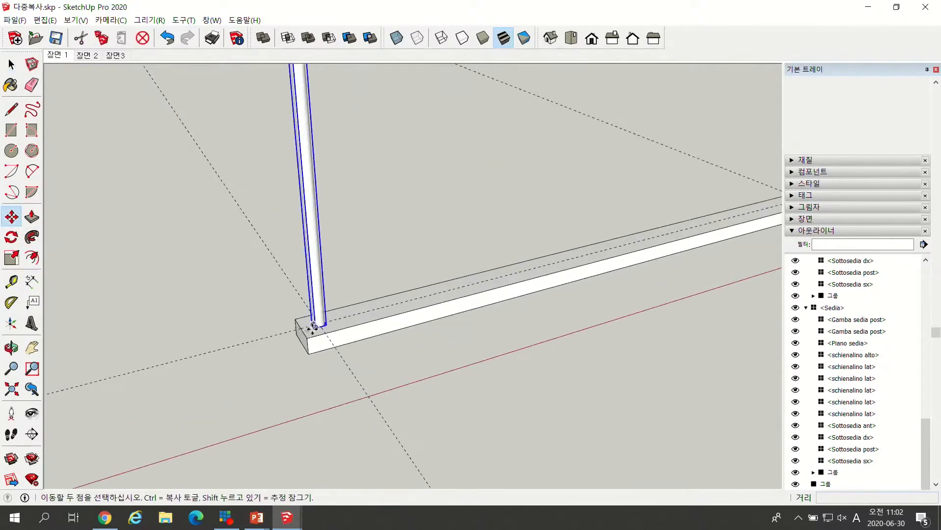
{"action": "key", "text": "space"}
{"action": "left_click", "coordinate": [319, 308]}
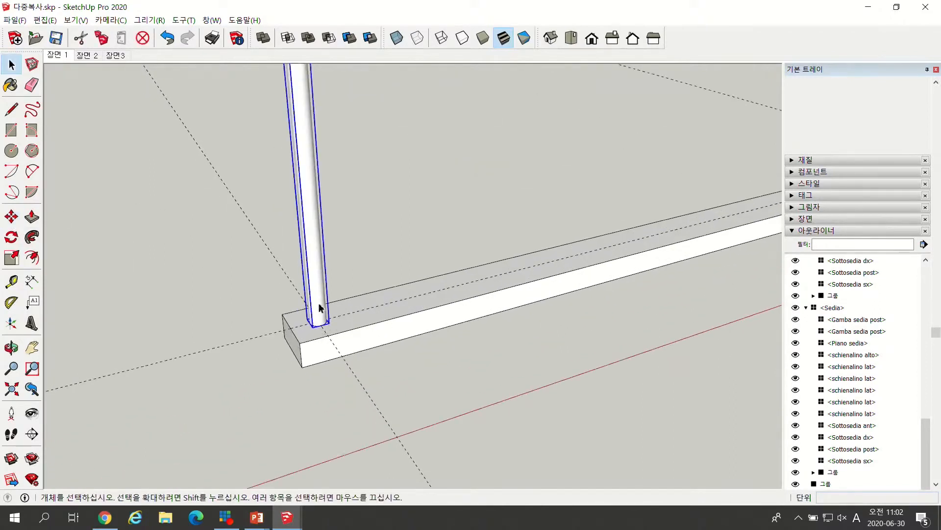
{"action": "left_click", "coordinate": [17, 224]}
{"action": "scroll", "coordinate": [332, 323], "scroll_direction": "up", "scroll_amount": 2}
{"action": "scroll", "coordinate": [331, 323], "scroll_direction": "up", "scroll_amount": 1}
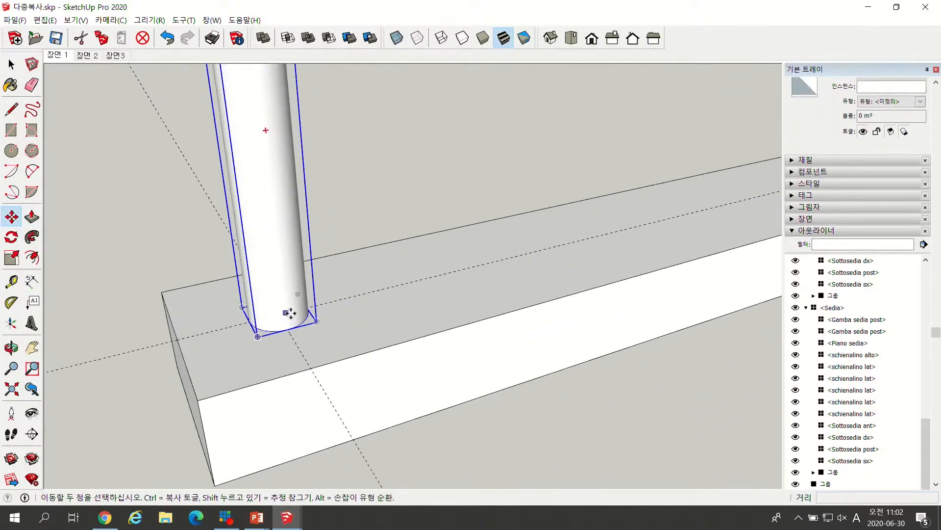
{"action": "left_click", "coordinate": [400, 41]}
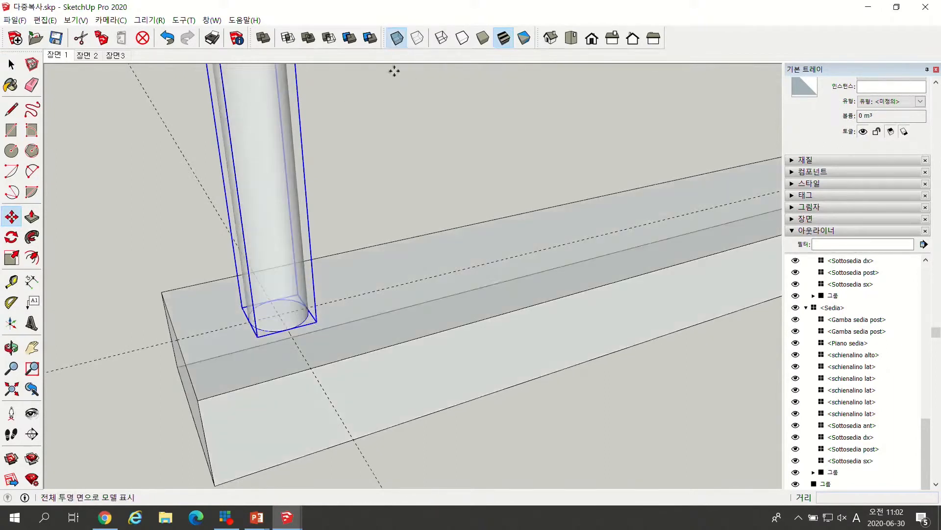
Copy the post from its base centre 1900 mm along the bar to the guide intersection at the far end.
{"action": "left_click", "coordinate": [282, 318]}
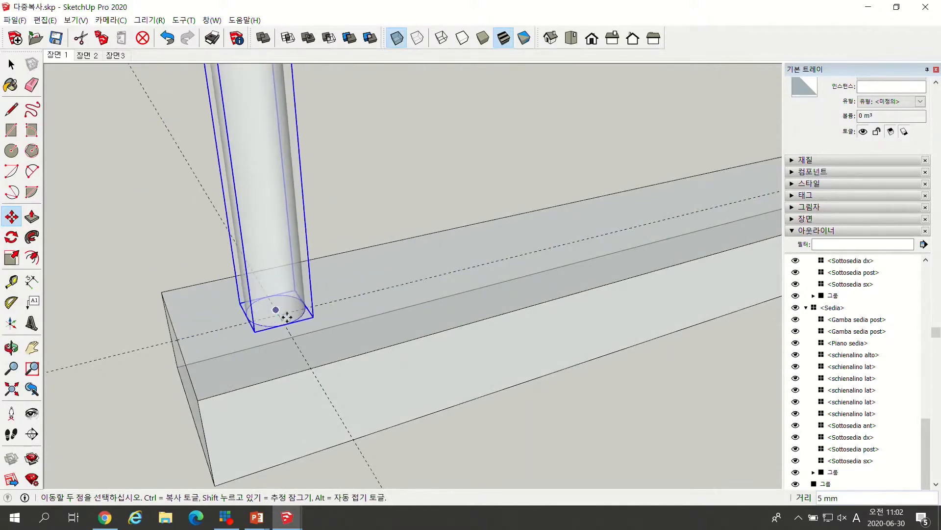
{"action": "key", "text": "ctrl"}
{"action": "left_click", "coordinate": [276, 314]}
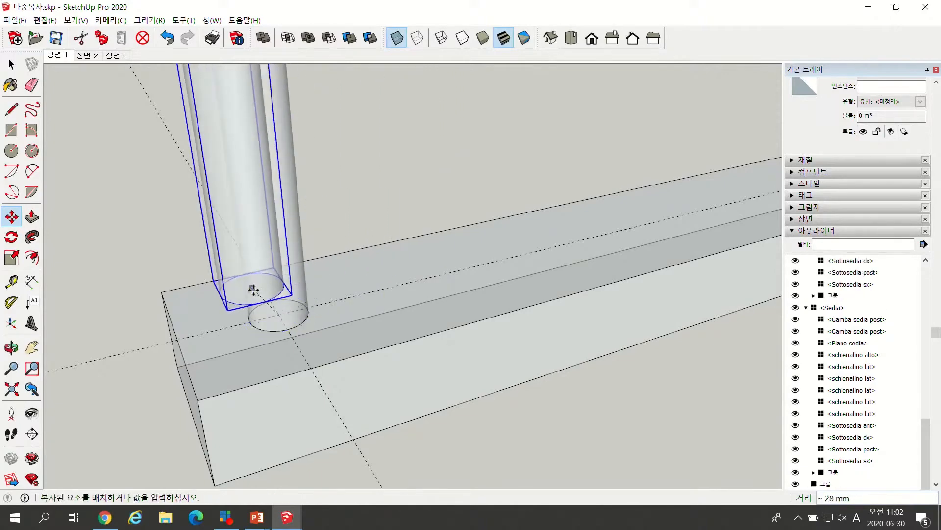
{"action": "scroll", "coordinate": [255, 289], "scroll_direction": "down", "scroll_amount": 8}
{"action": "scroll", "coordinate": [563, 239], "scroll_direction": "up", "scroll_amount": 6}
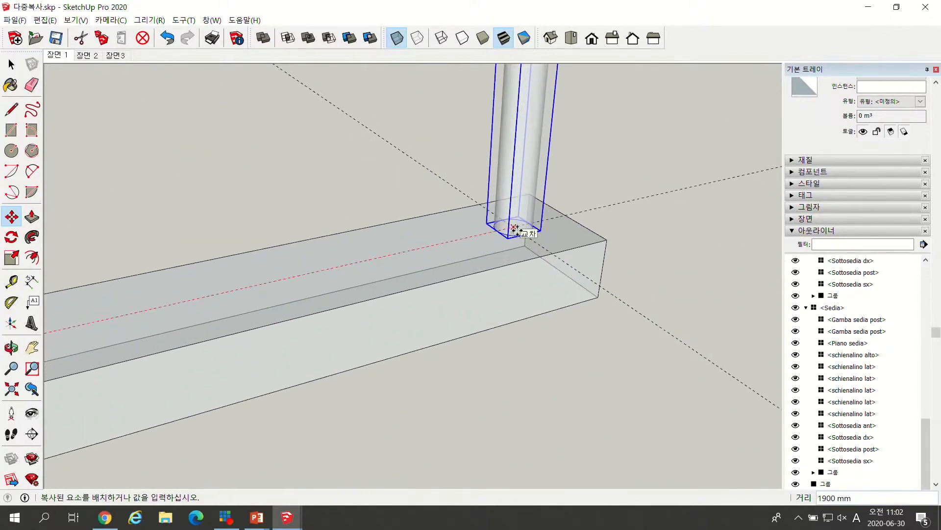
{"action": "left_click", "coordinate": [515, 229]}
{"action": "scroll", "coordinate": [511, 261], "scroll_direction": "down", "scroll_amount": 5}
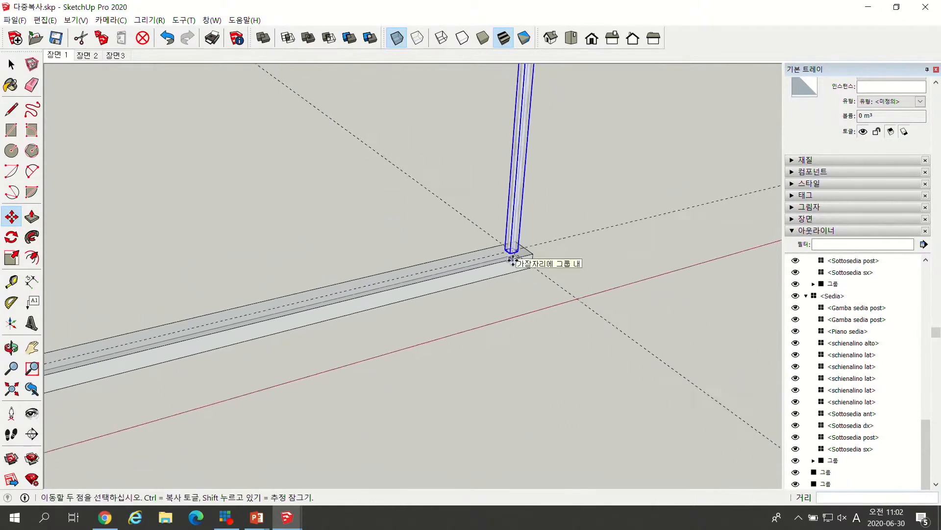
Divide the span between the two end posts into evenly spaced copies with /9, and redivide it with /14.
{"action": "scroll", "coordinate": [513, 260], "scroll_direction": "down", "scroll_amount": 4}
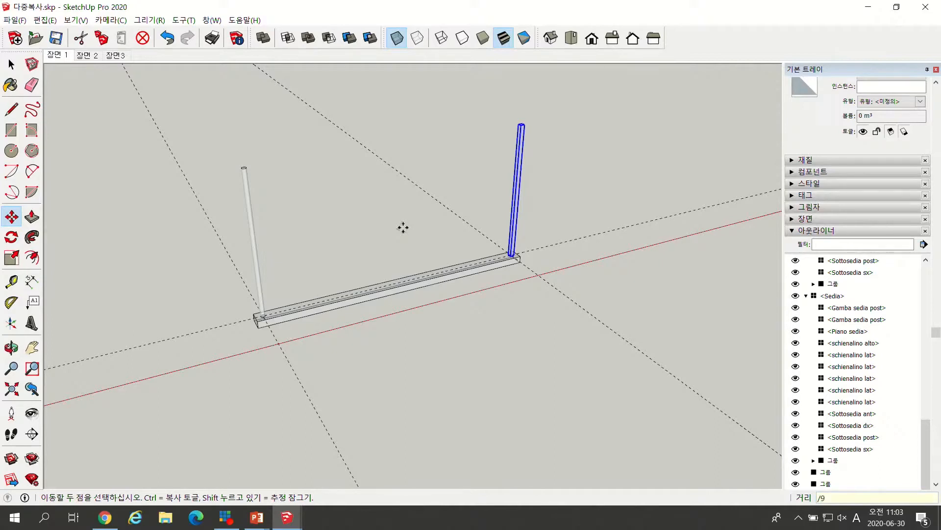
{"action": "key", "text": "Return"}
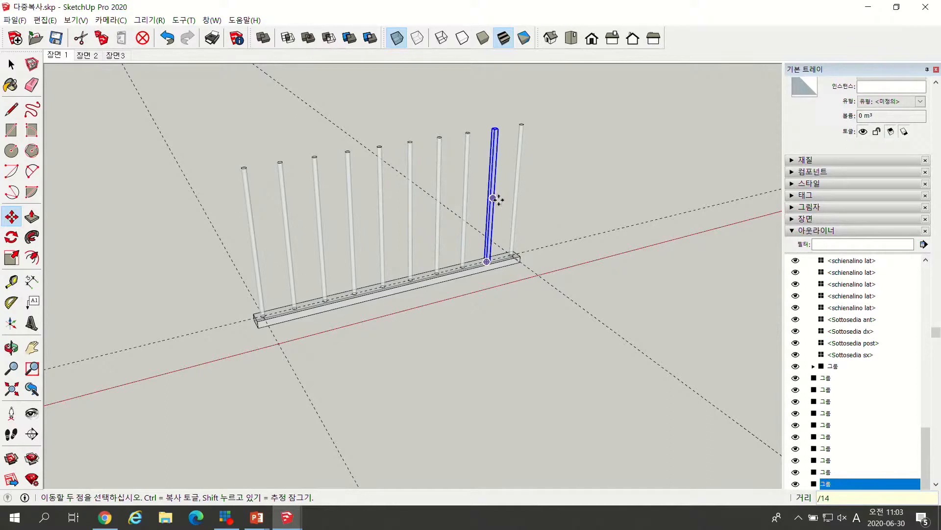
{"action": "key", "text": "Return"}
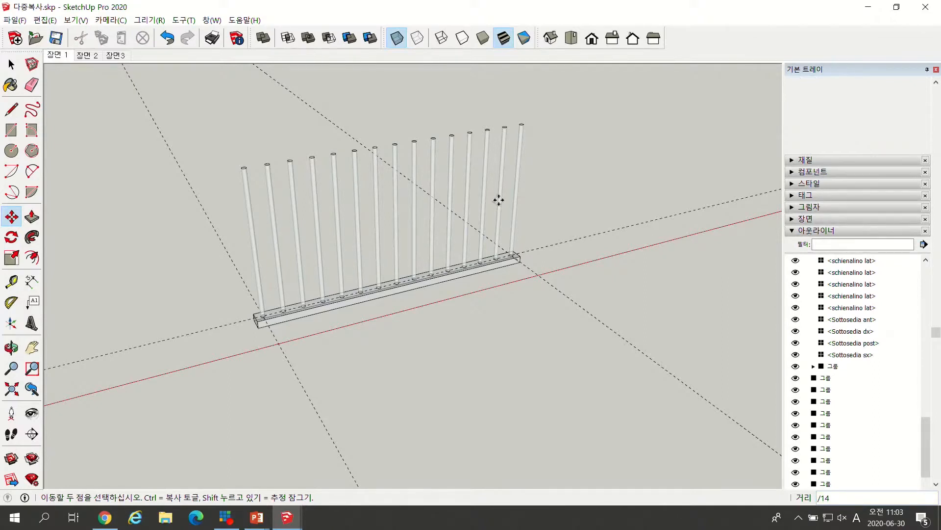
Turn off X-ray faces and select the separate chair on the guide line leading to the cross mark.
{"action": "scroll", "coordinate": [378, 200], "scroll_direction": "down", "scroll_amount": 3}
{"action": "scroll", "coordinate": [324, 219], "scroll_direction": "down", "scroll_amount": 2}
{"action": "key", "text": "space"}
{"action": "scroll", "coordinate": [287, 233], "scroll_direction": "down", "scroll_amount": 4}
{"action": "scroll", "coordinate": [612, 184], "scroll_direction": "up", "scroll_amount": 2}
{"action": "scroll", "coordinate": [679, 187], "scroll_direction": "up", "scroll_amount": 1}
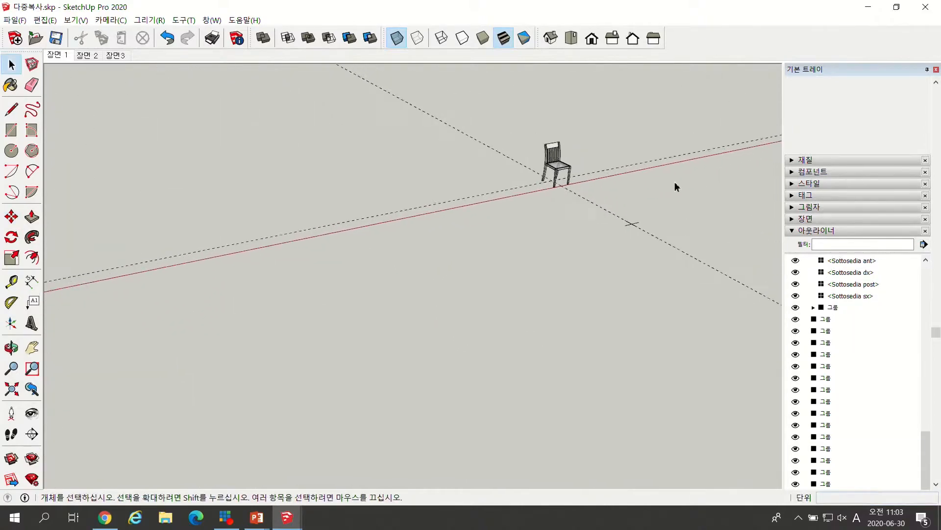
{"action": "left_click", "coordinate": [400, 41]}
{"action": "scroll", "coordinate": [343, 106], "scroll_direction": "down", "scroll_amount": 2}
{"action": "scroll", "coordinate": [591, 167], "scroll_direction": "up", "scroll_amount": 2}
{"action": "middle_click_drag", "start_coordinate": [570, 150], "coordinate": [564, 191]}
{"action": "scroll", "coordinate": [564, 129], "scroll_direction": "up", "scroll_amount": 1}
{"action": "scroll", "coordinate": [564, 129], "scroll_direction": "up", "scroll_amount": 1}
{"action": "scroll", "coordinate": [386, 109], "scroll_direction": "down", "scroll_amount": 1}
{"action": "scroll", "coordinate": [511, 118], "scroll_direction": "up", "scroll_amount": 1}
{"action": "scroll", "coordinate": [521, 129], "scroll_direction": "up", "scroll_amount": 1}
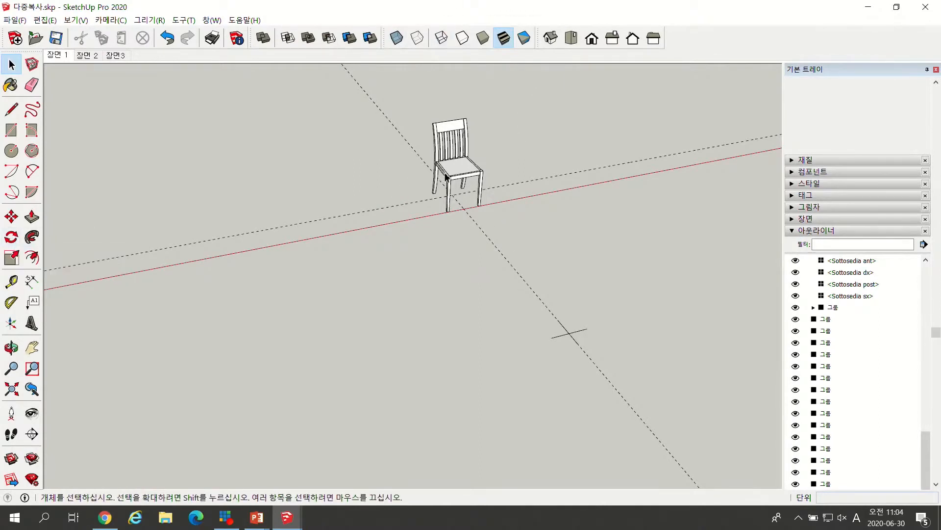
{"action": "left_click", "coordinate": [467, 177]}
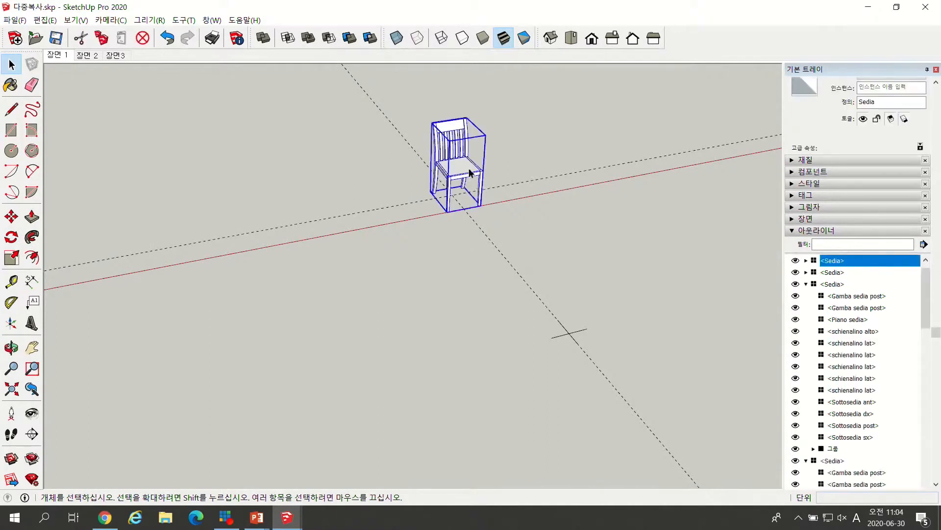
Rotate a copy of the chair 30 degrees around the cross mark, with the guide line as the starting direction.
{"action": "left_click", "coordinate": [15, 239]}
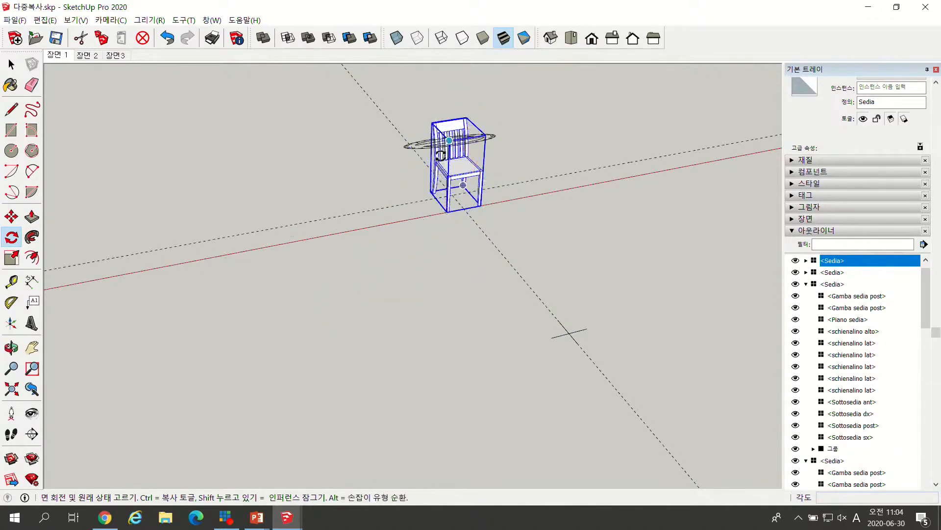
{"action": "left_click", "coordinate": [463, 185]}
{"action": "key", "text": "Escape"}
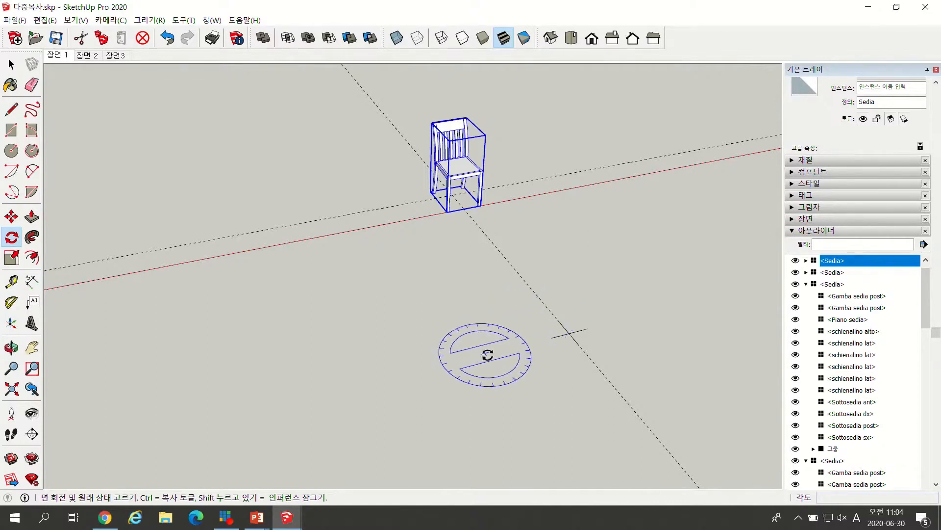
{"action": "scroll", "coordinate": [564, 331], "scroll_direction": "up", "scroll_amount": 3}
{"action": "scroll", "coordinate": [559, 329], "scroll_direction": "down", "scroll_amount": 3}
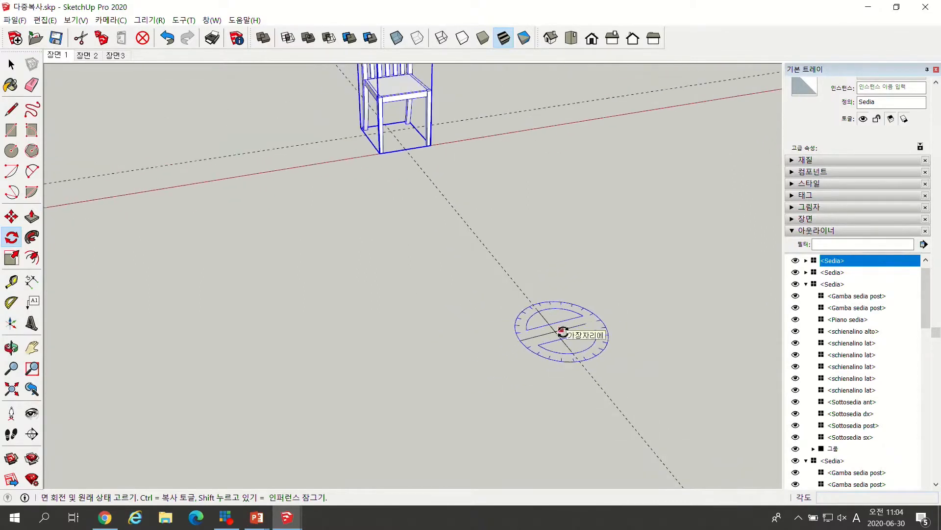
{"action": "scroll", "coordinate": [547, 336], "scroll_direction": "up", "scroll_amount": 2}
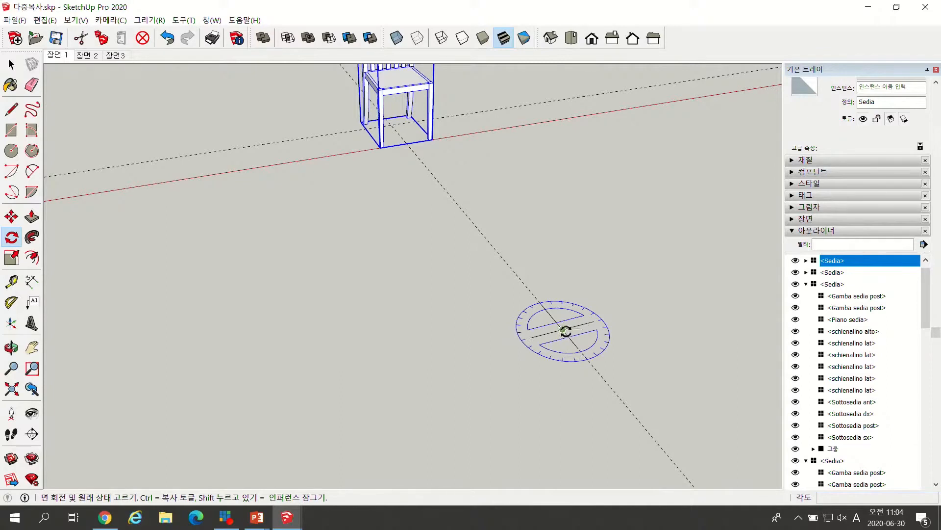
{"action": "left_click", "coordinate": [563, 329]}
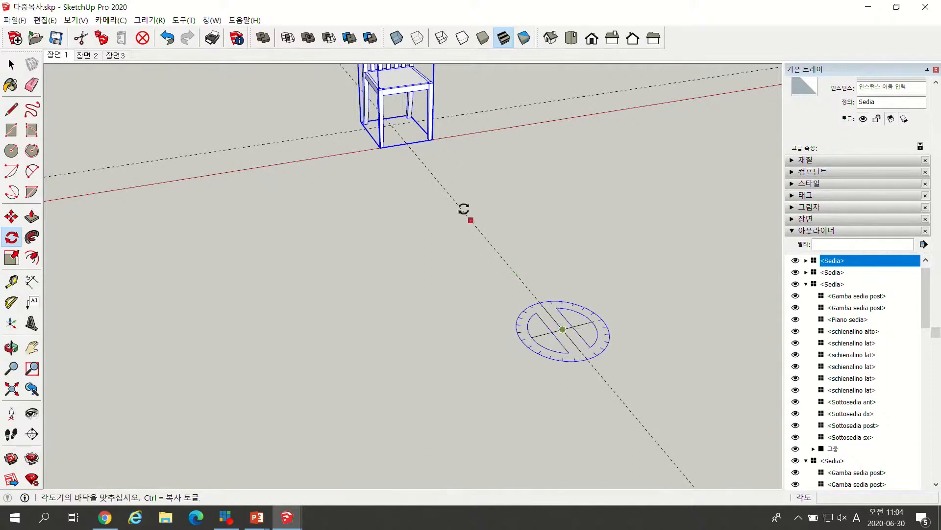
{"action": "left_click", "coordinate": [408, 144]}
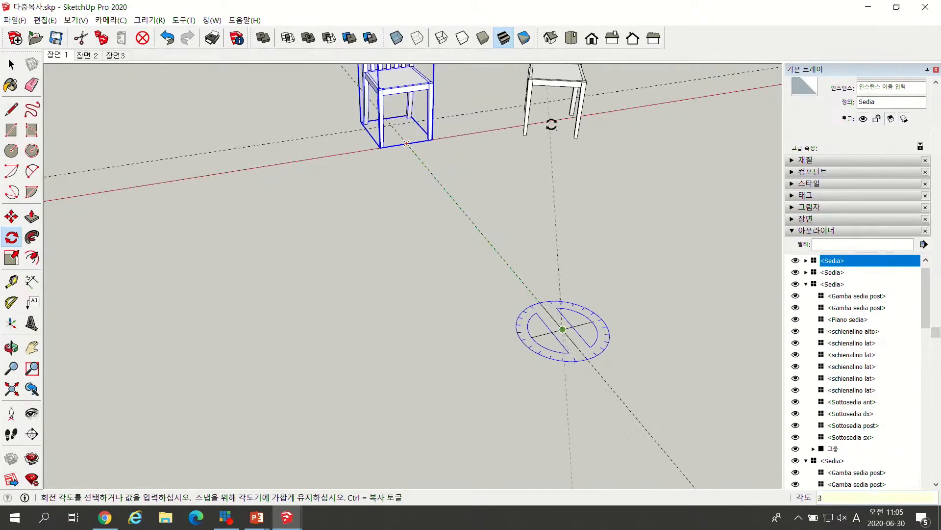
{"action": "left_click", "coordinate": [551, 124]}
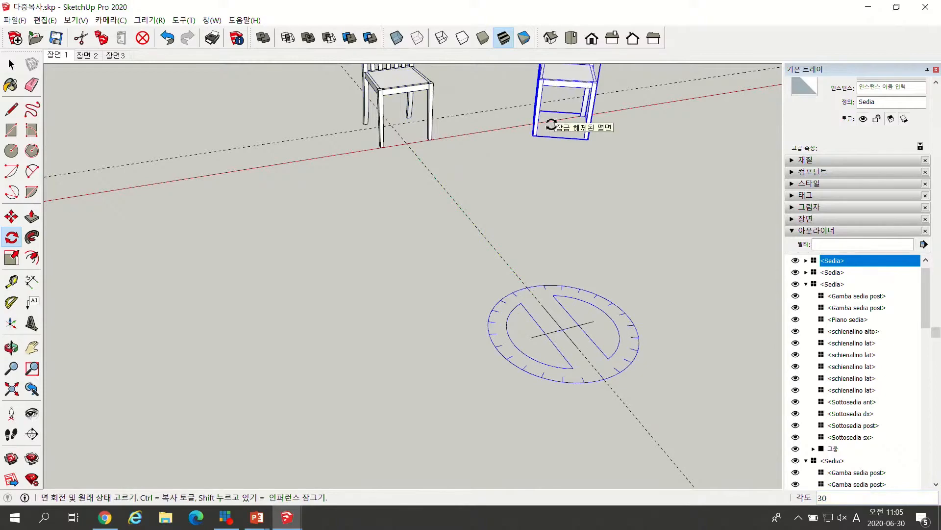
Multiply the 30-degree rotated chair copy with *11 to fill a full circle around the cross mark.
{"action": "scroll", "coordinate": [567, 154], "scroll_direction": "down", "scroll_amount": 3}
{"action": "scroll", "coordinate": [535, 131], "scroll_direction": "up", "scroll_amount": 4}
{"action": "scroll", "coordinate": [544, 158], "scroll_direction": "down", "scroll_amount": 1}
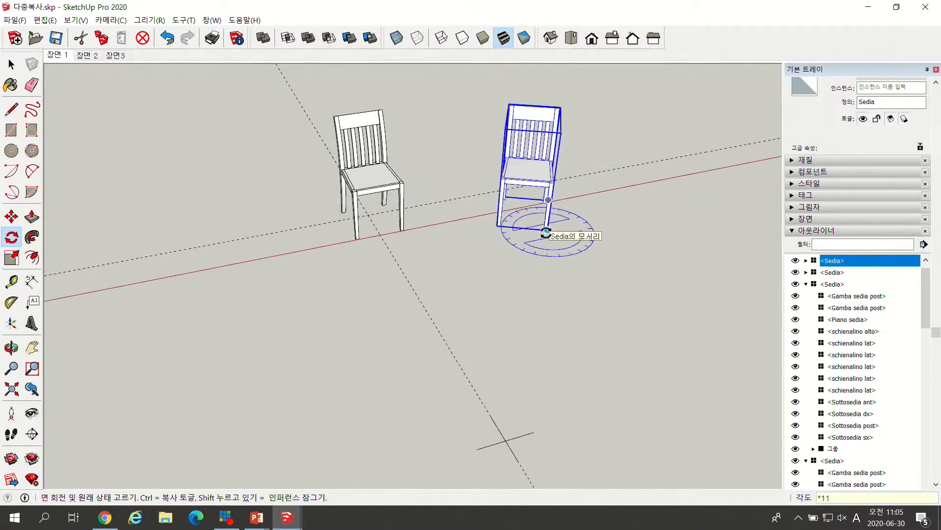
{"action": "key", "text": "Return"}
{"action": "scroll", "coordinate": [544, 232], "scroll_direction": "down", "scroll_amount": 3}
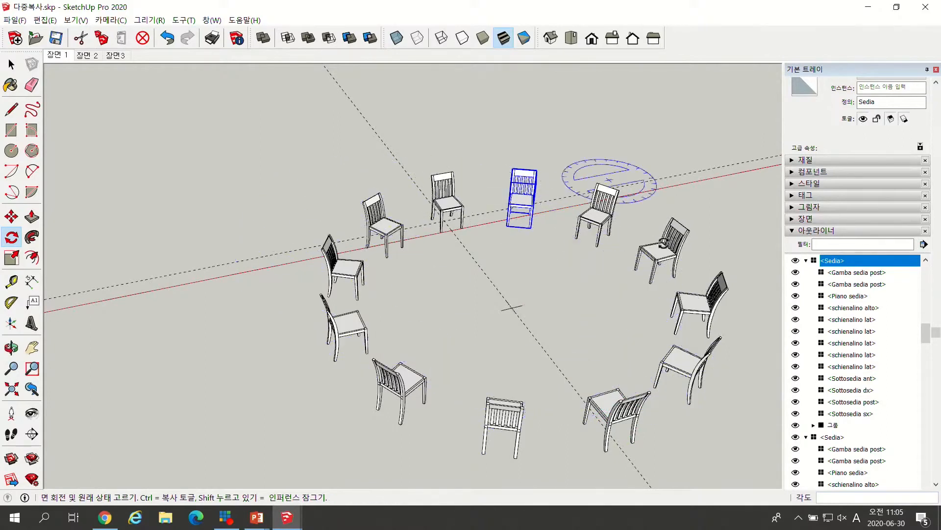
Undo the circular chair array and its rotated copy, leaving only the original chair.
{"action": "key", "text": "ctrl+z"}
{"action": "scroll", "coordinate": [516, 308], "scroll_direction": "up", "scroll_amount": 2}
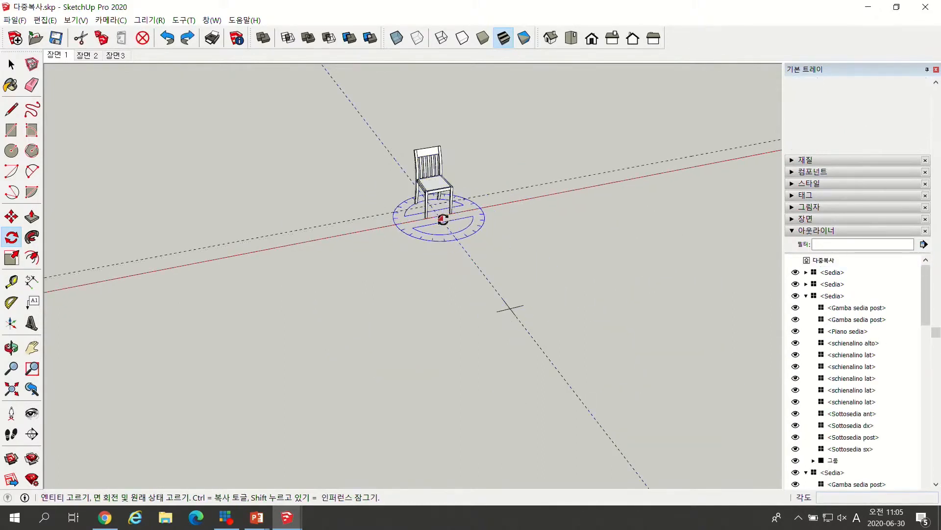
{"action": "scroll", "coordinate": [513, 309], "scroll_direction": "up", "scroll_amount": 1}
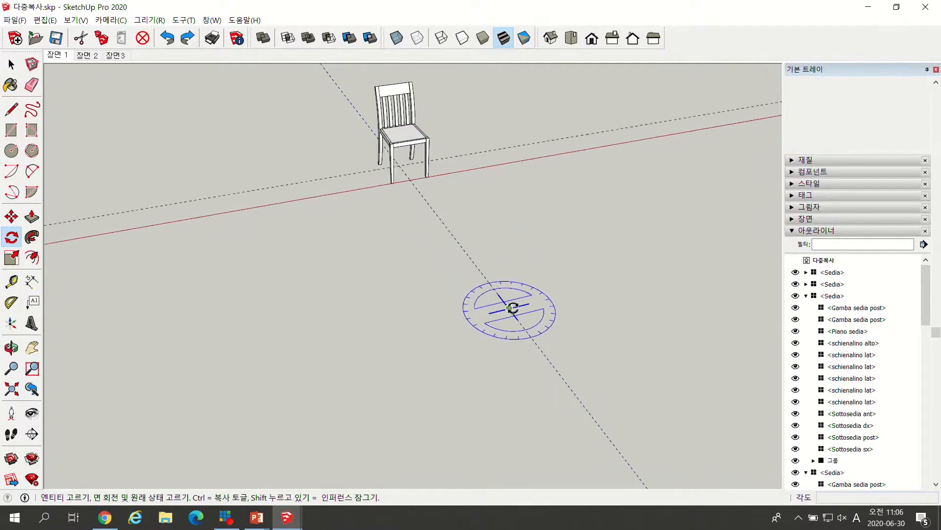
Select the original chair and rotate a copy of it 90 degrees around the cross mark, starting from the guide line.
{"action": "key", "text": "space"}
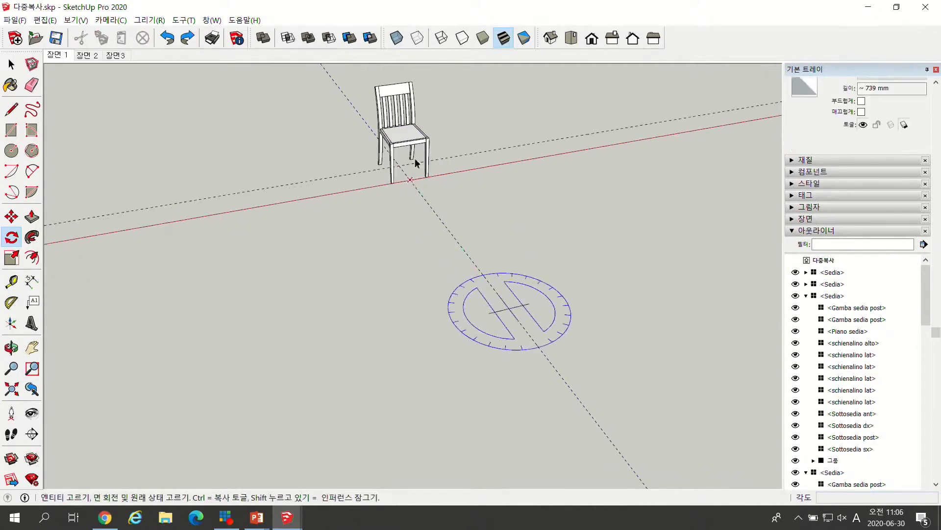
{"action": "left_click", "coordinate": [418, 149]}
{"action": "key", "text": "q"}
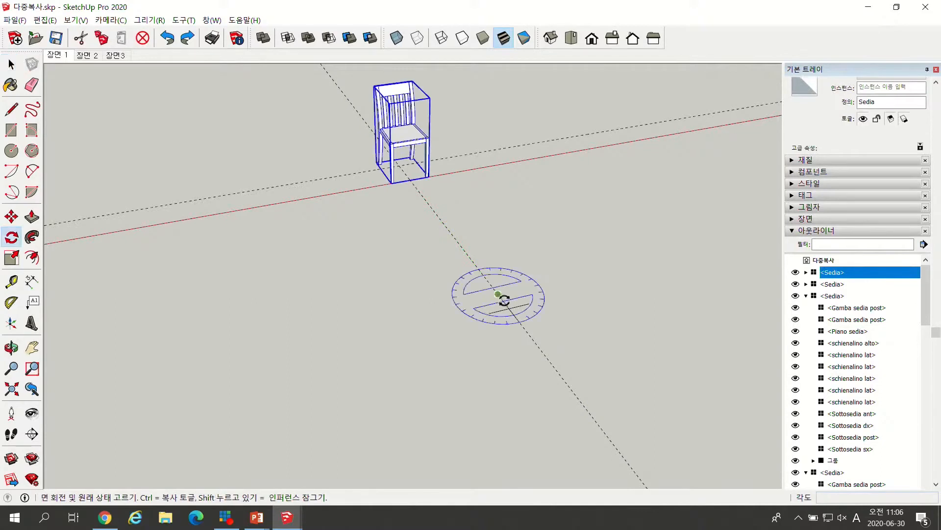
{"action": "left_click", "coordinate": [418, 184]}
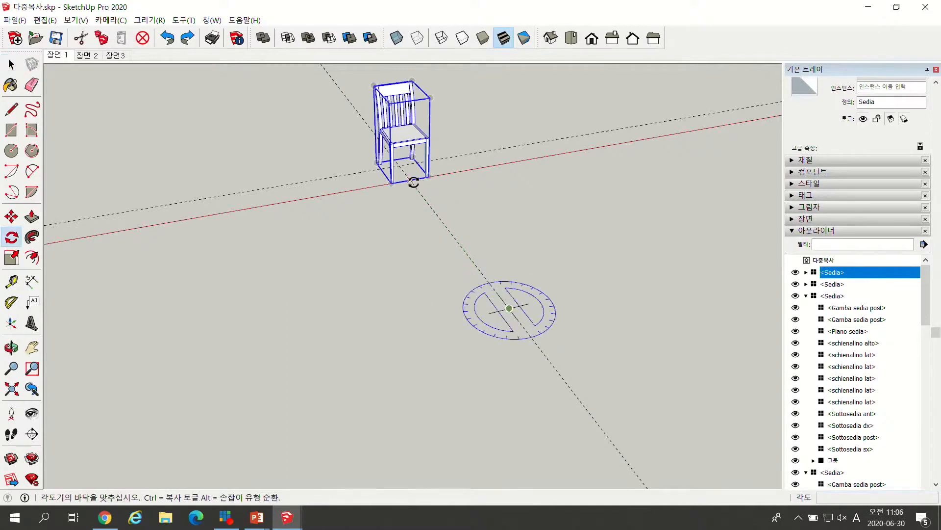
{"action": "key", "text": "ctrl"}
{"action": "scroll", "coordinate": [488, 164], "scroll_direction": "down", "scroll_amount": 5}
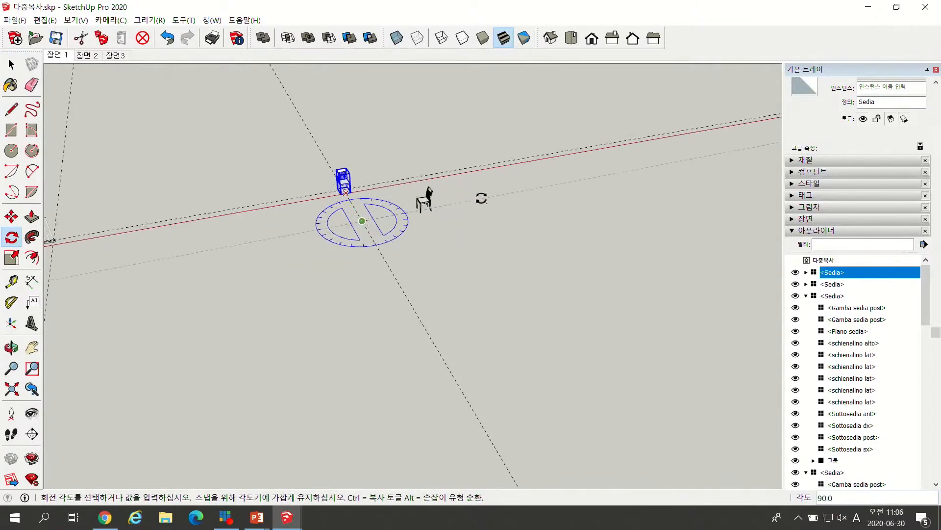
{"action": "scroll", "coordinate": [481, 199], "scroll_direction": "up", "scroll_amount": 2}
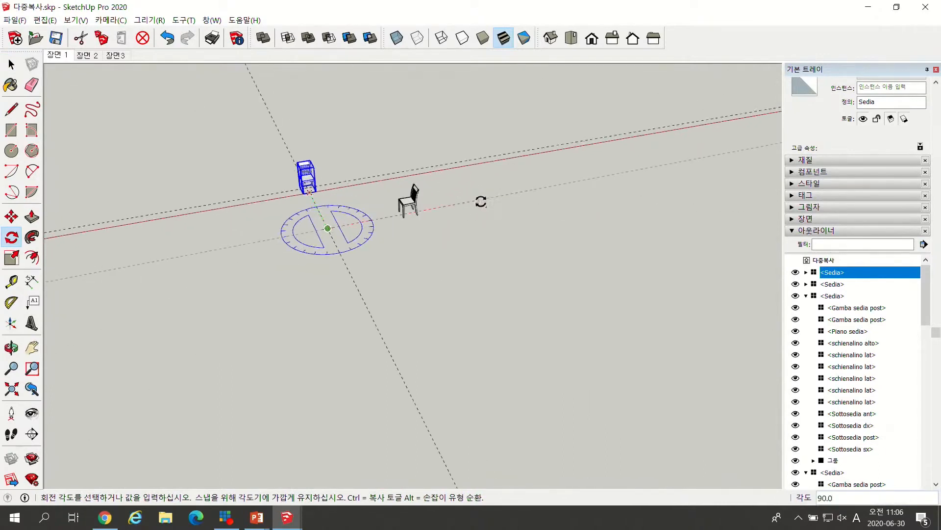
{"action": "left_click", "coordinate": [481, 202]}
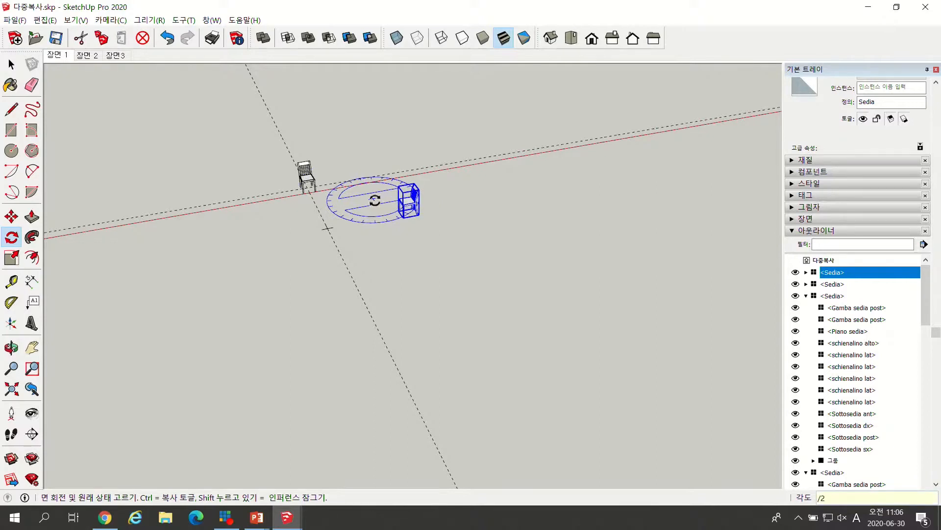
Divide the 90-degree rotation between the two chairs with /2, and redivide it with /4.
{"action": "key", "text": "Return"}
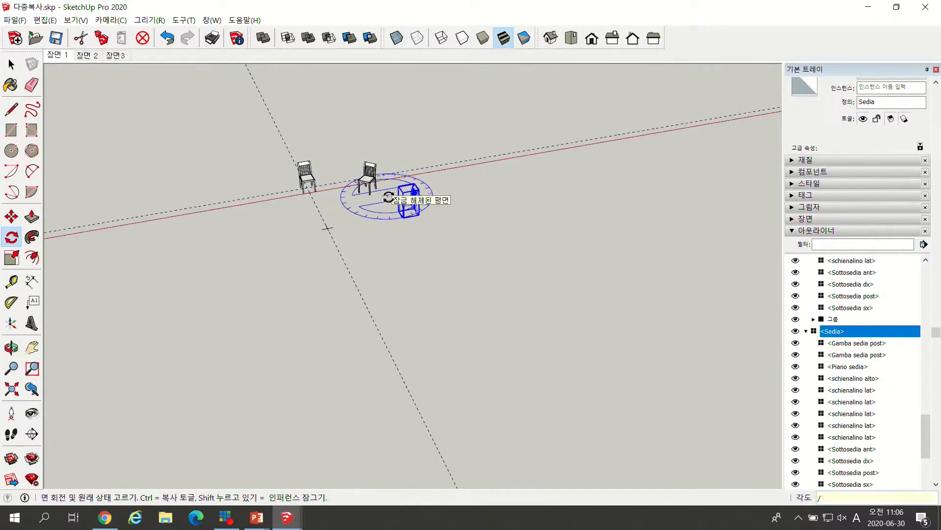
{"action": "key", "text": "Return"}
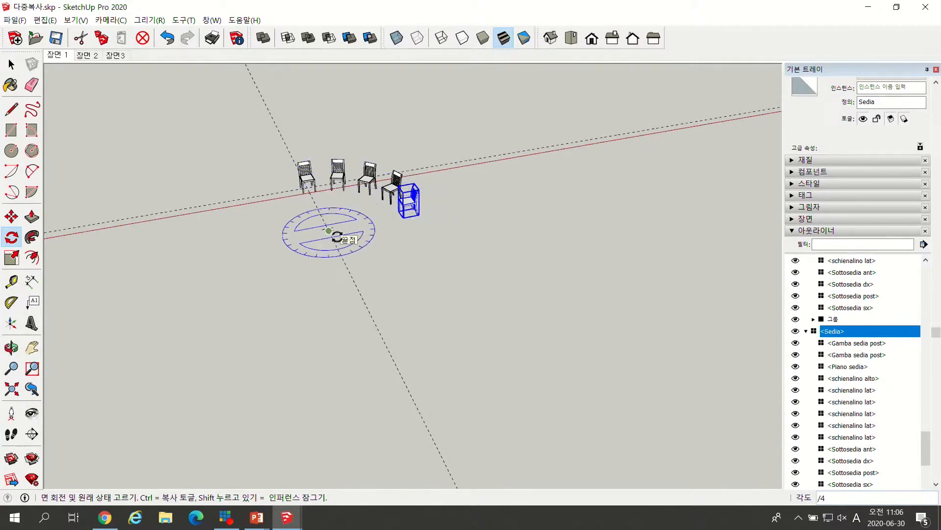
{"action": "scroll", "coordinate": [335, 232], "scroll_direction": "up", "scroll_amount": 1}
{"action": "scroll", "coordinate": [335, 232], "scroll_direction": "up", "scroll_amount": 1}
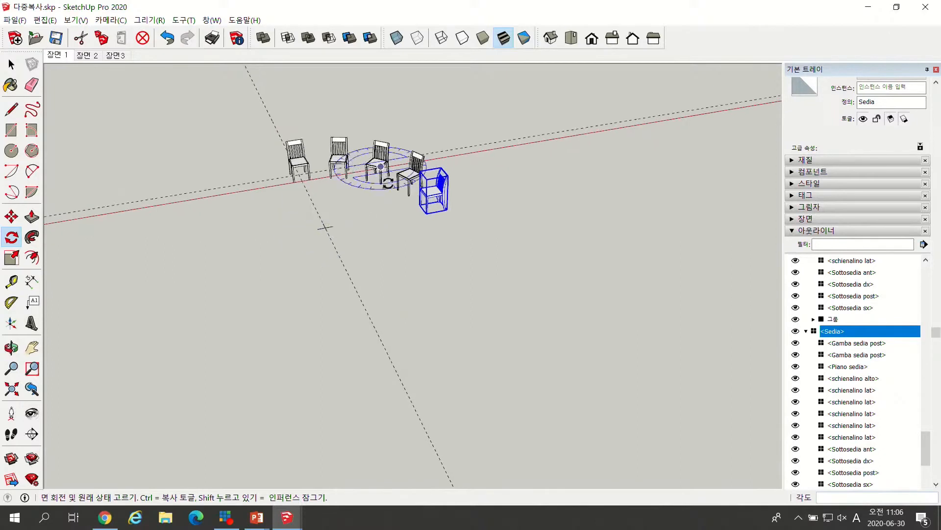
{"action": "scroll", "coordinate": [387, 177], "scroll_direction": "up", "scroll_amount": 3}
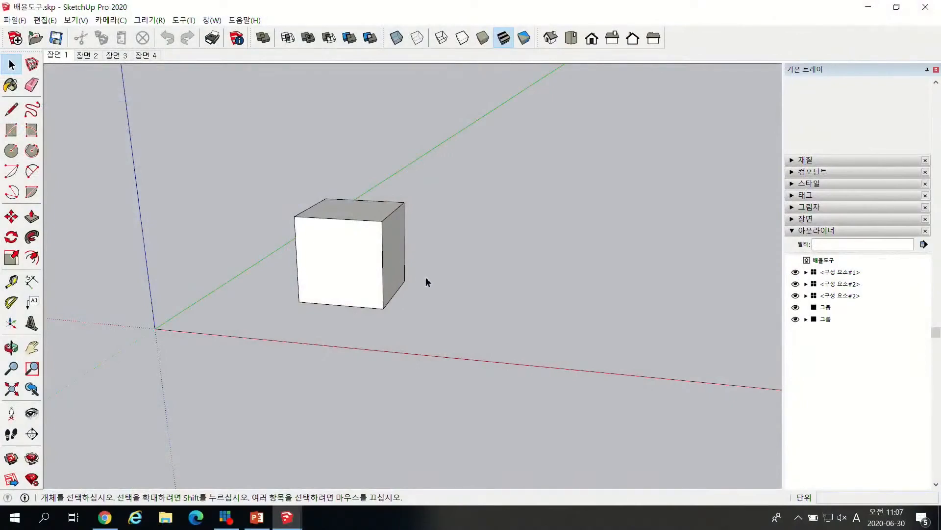
Select the cube in the 배율도구 model and activate the Scale tool on it.
{"action": "middle_click_drag", "start_coordinate": [452, 273], "coordinate": [336, 254]}
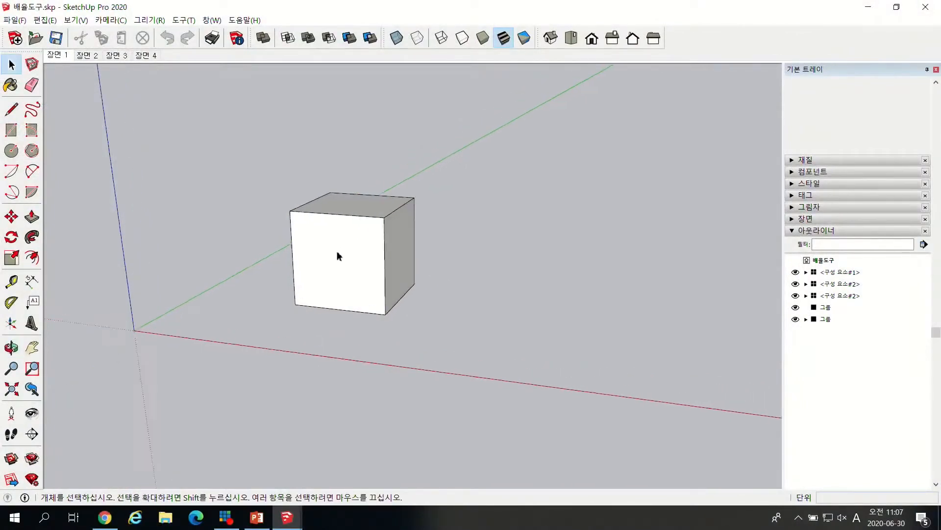
{"action": "scroll", "coordinate": [381, 271], "scroll_direction": "up", "scroll_amount": 2}
{"action": "left_click", "coordinate": [379, 273]}
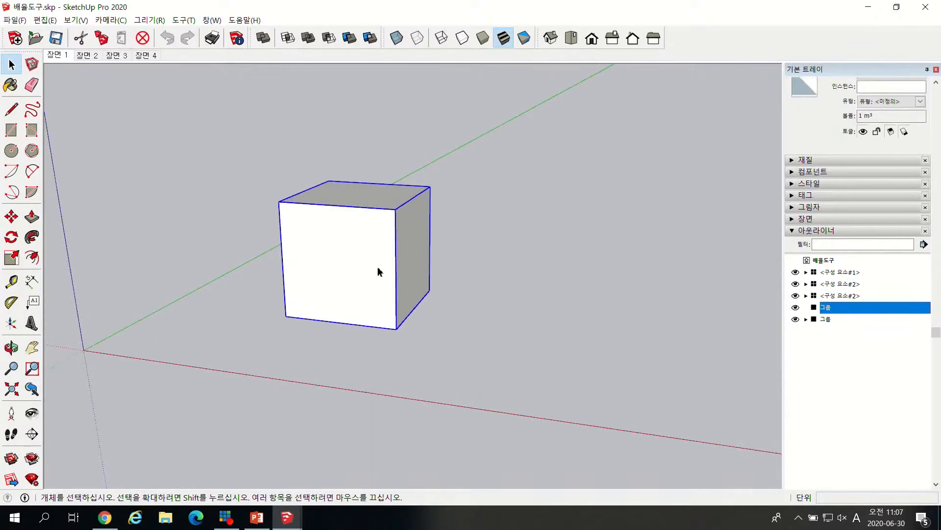
{"action": "left_click", "coordinate": [15, 263]}
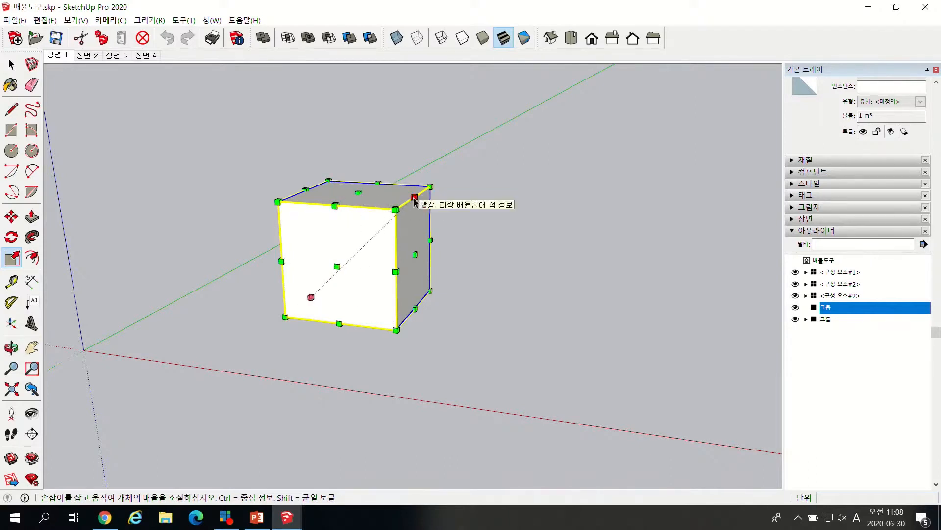
Try to scale the cube freehand from its top edge handle along the red and blue axes.
{"action": "left_click_drag", "start_coordinate": [429, 190], "coordinate": [456, 182]}
{"action": "key", "text": "Escape"}
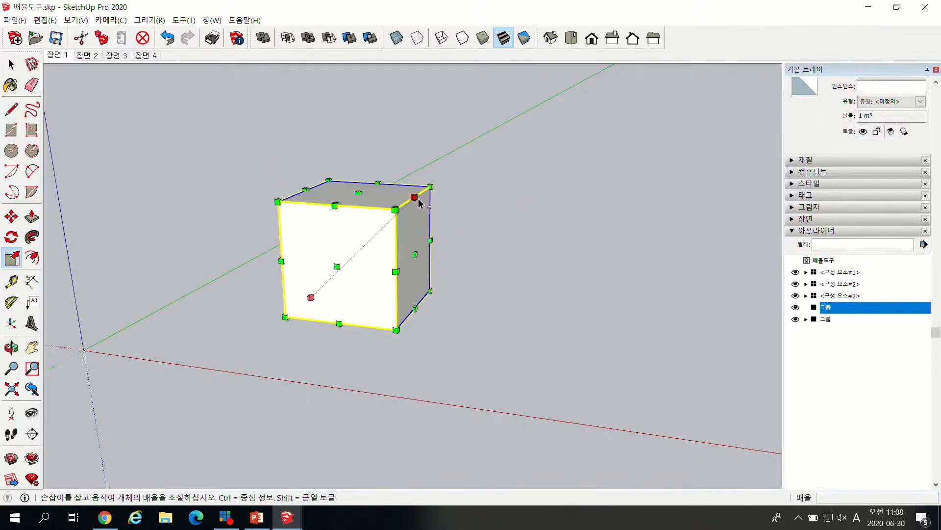
{"action": "left_click_drag", "start_coordinate": [419, 203], "coordinate": [495, 180]}
{"action": "scroll", "coordinate": [495, 180], "scroll_direction": "down", "scroll_amount": 1}
{"action": "key", "text": "Escape"}
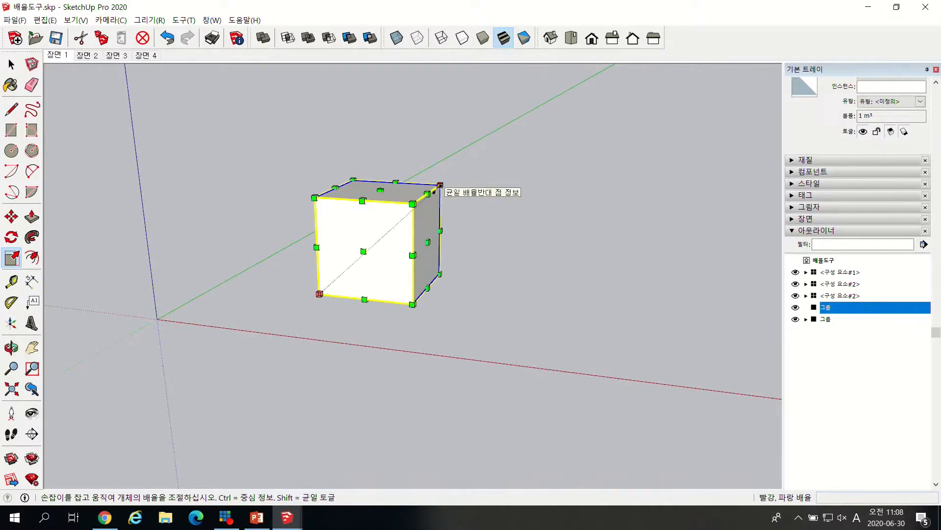
Scale the cube uniformly by a factor of 5 from its upper corner handle.
{"action": "left_click_drag", "start_coordinate": [434, 191], "coordinate": [530, 134]}
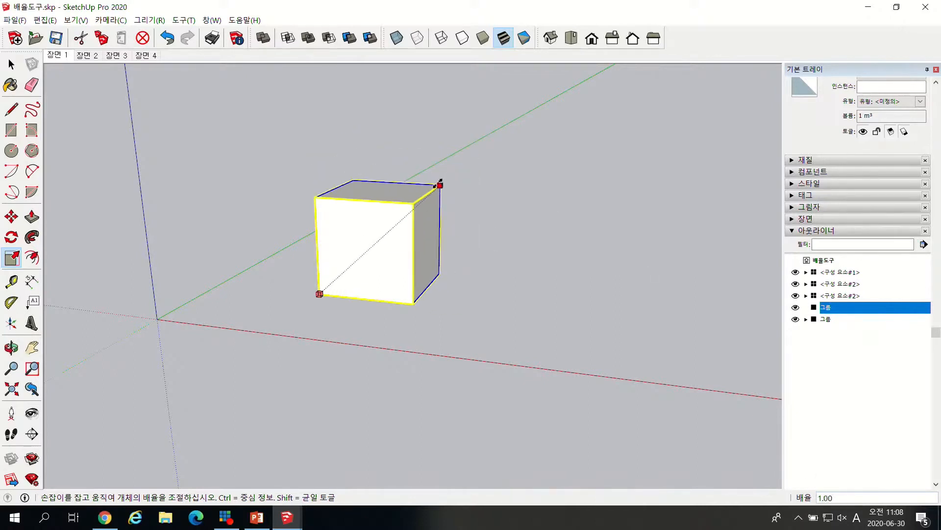
{"action": "type", "text": "5"}
{"action": "key", "text": "Return"}
{"action": "scroll", "coordinate": [421, 285], "scroll_direction": "down", "scroll_amount": 3}
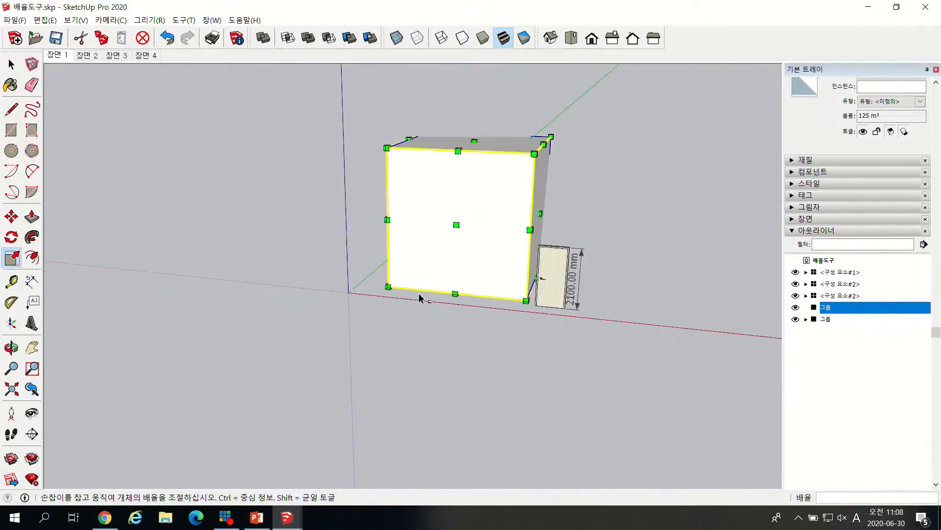
Undo the uniform scaling of the cube.
{"action": "scroll", "coordinate": [490, 150], "scroll_direction": "up", "scroll_amount": 5}
{"action": "scroll", "coordinate": [584, 142], "scroll_direction": "down", "scroll_amount": 2}
{"action": "scroll", "coordinate": [569, 146], "scroll_direction": "up", "scroll_amount": 2}
{"action": "scroll", "coordinate": [522, 198], "scroll_direction": "down", "scroll_amount": 1}
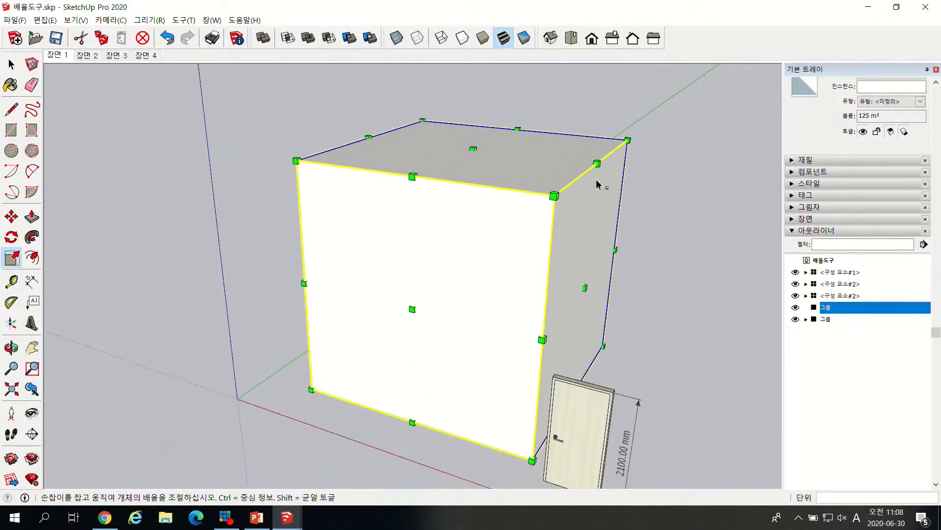
{"action": "key", "text": "ctrl+z"}
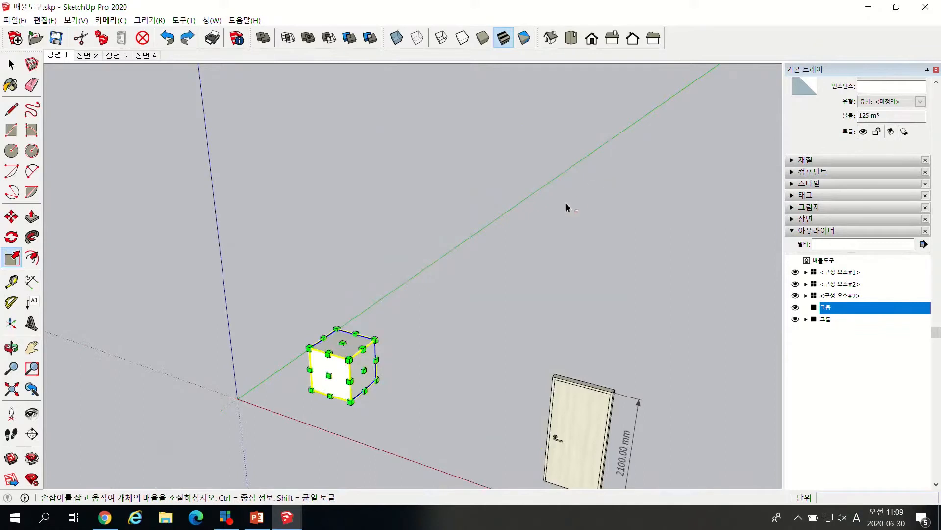
Leave the Scale tool and examine the cube and the dimensioned door beside it.
{"action": "scroll", "coordinate": [325, 378], "scroll_direction": "up", "scroll_amount": 4}
{"action": "scroll", "coordinate": [383, 335], "scroll_direction": "down", "scroll_amount": 1}
{"action": "scroll", "coordinate": [381, 332], "scroll_direction": "up", "scroll_amount": 2}
{"action": "scroll", "coordinate": [383, 329], "scroll_direction": "down", "scroll_amount": 2}
{"action": "key", "text": "space"}
{"action": "scroll", "coordinate": [387, 249], "scroll_direction": "down", "scroll_amount": 3}
{"action": "middle_click_drag", "start_coordinate": [440, 360], "coordinate": [435, 334]}
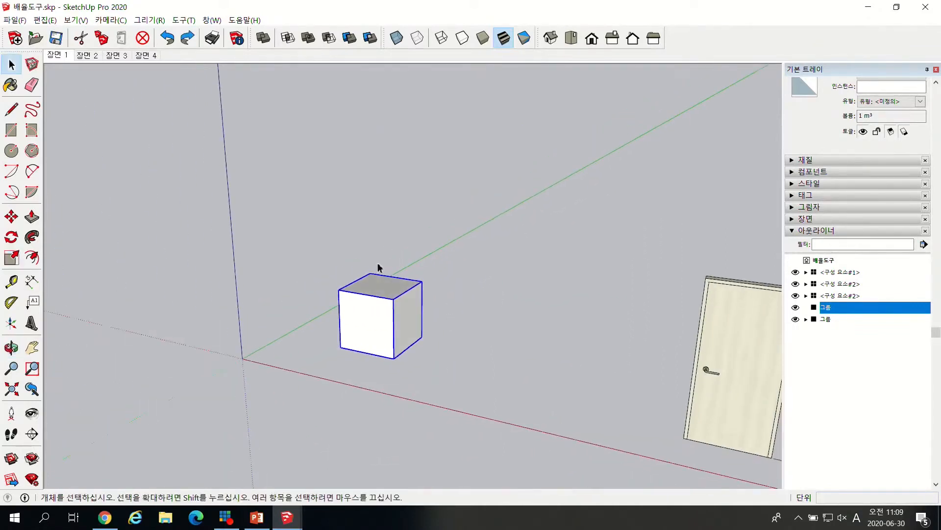
{"action": "scroll", "coordinate": [378, 266], "scroll_direction": "down", "scroll_amount": 4}
{"action": "scroll", "coordinate": [584, 352], "scroll_direction": "up", "scroll_amount": 2}
{"action": "scroll", "coordinate": [314, 250], "scroll_direction": "up", "scroll_amount": 4}
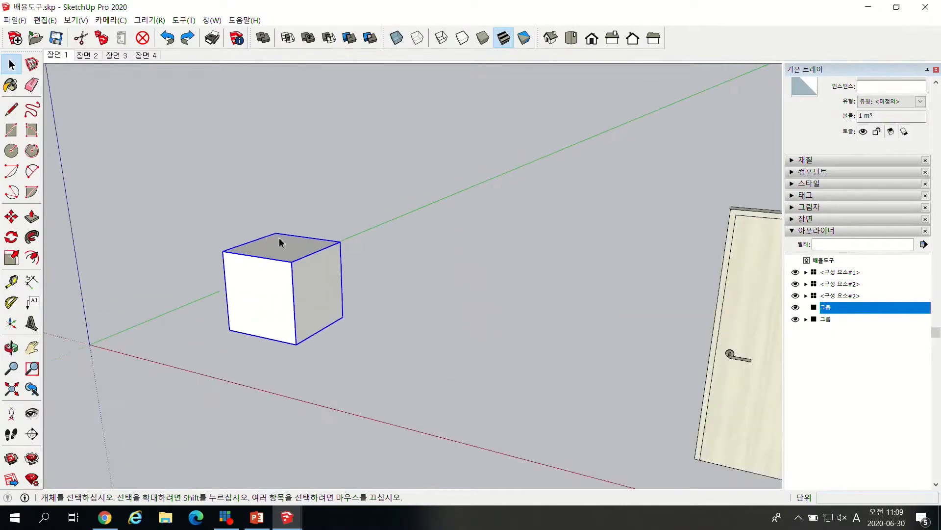
{"action": "scroll", "coordinate": [289, 239], "scroll_direction": "down", "scroll_amount": 2}
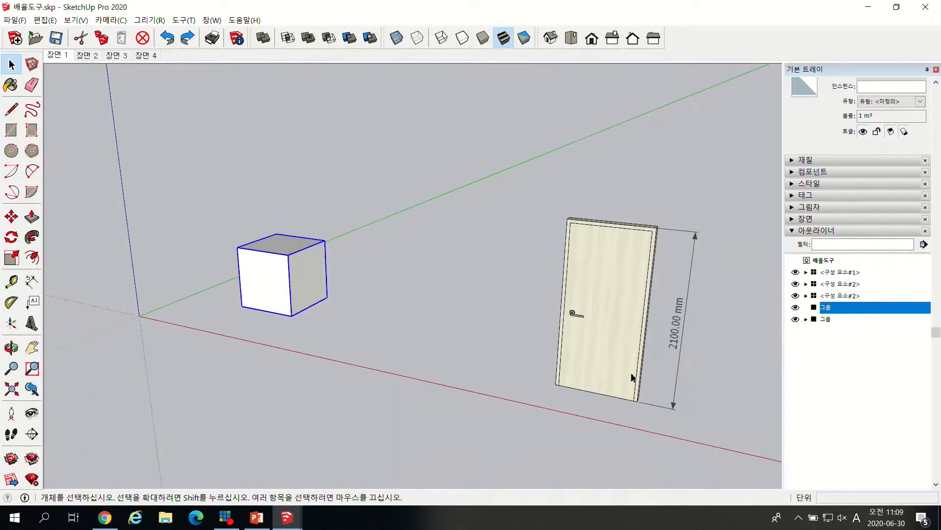
{"action": "scroll", "coordinate": [655, 251], "scroll_direction": "down", "scroll_amount": 2}
{"action": "scroll", "coordinate": [670, 269], "scroll_direction": "up", "scroll_amount": 1}
{"action": "scroll", "coordinate": [685, 271], "scroll_direction": "down", "scroll_amount": 2}
{"action": "scroll", "coordinate": [686, 272], "scroll_direction": "up", "scroll_amount": 4}
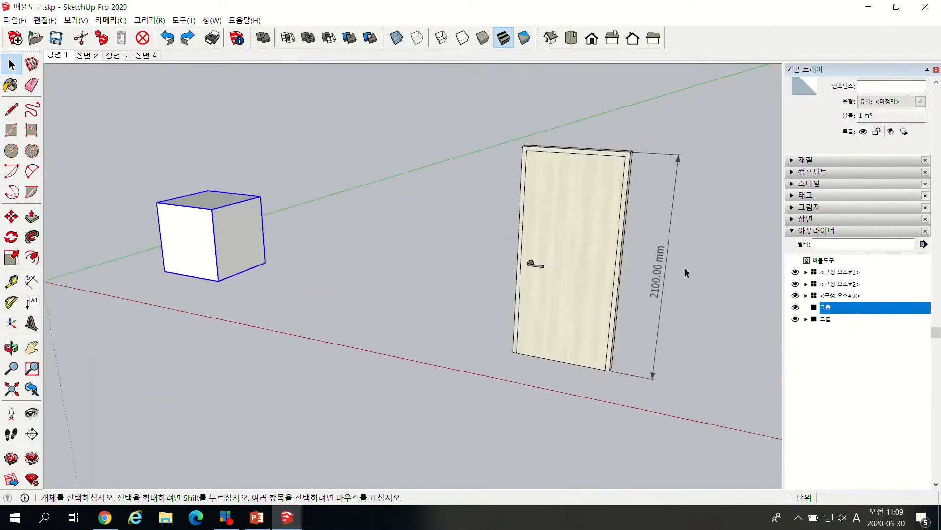
Scale the dimensioned door along the blue axis to a height of 2300mm from its top centre handle.
{"action": "left_click", "coordinate": [572, 206]}
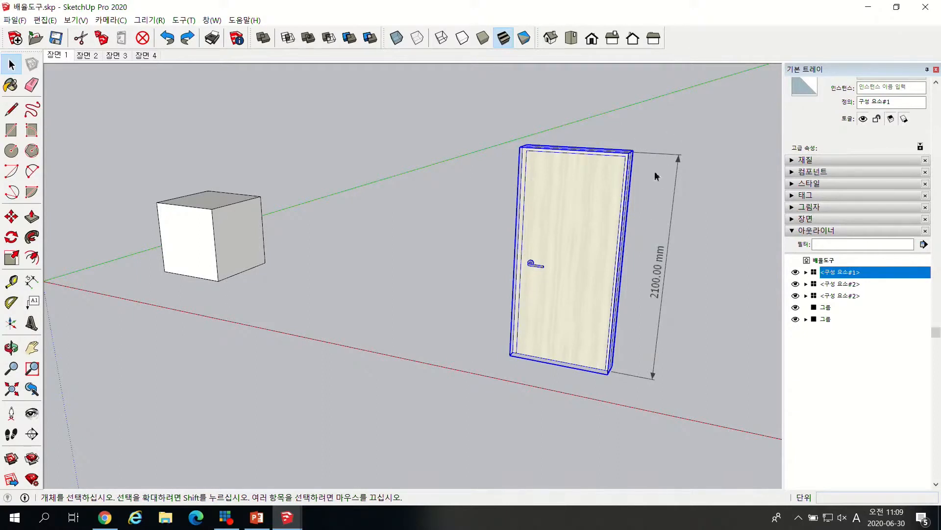
{"action": "left_click", "coordinate": [12, 260]}
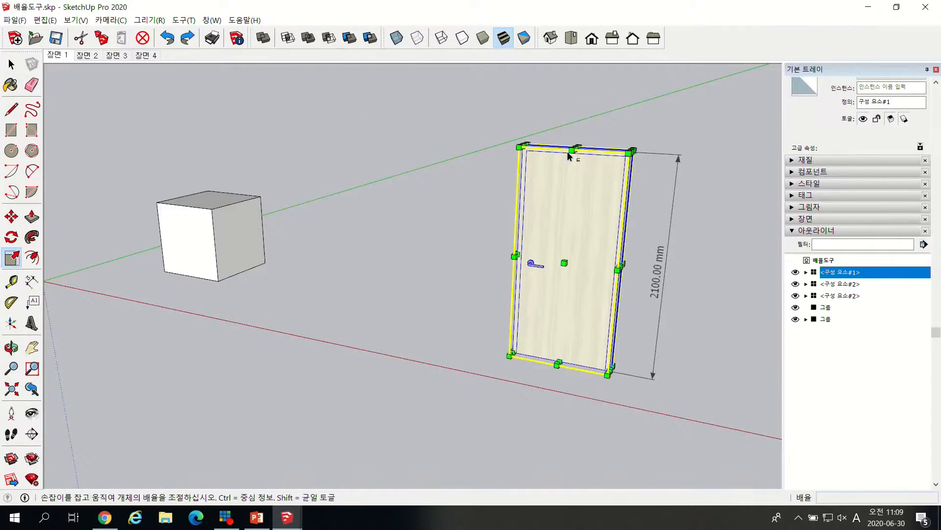
{"action": "scroll", "coordinate": [589, 151], "scroll_direction": "up", "scroll_amount": 5}
{"action": "scroll", "coordinate": [590, 152], "scroll_direction": "up", "scroll_amount": 3}
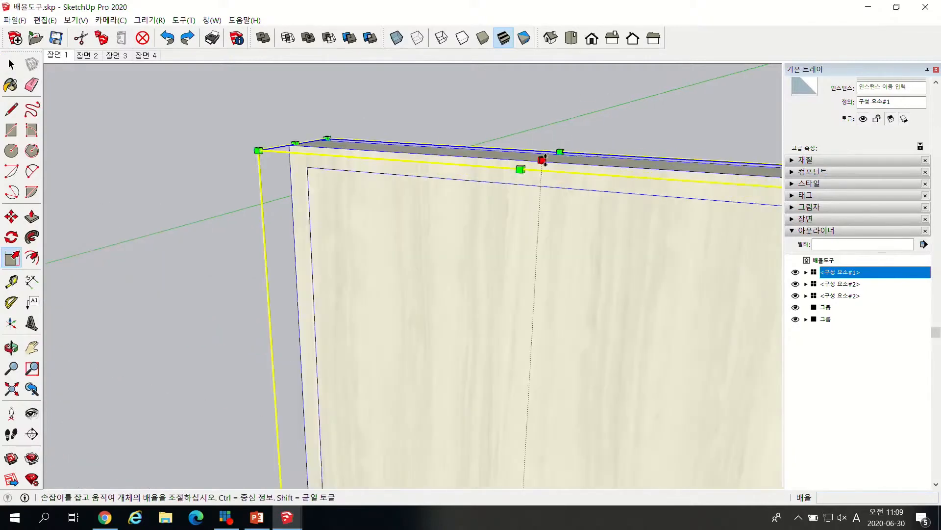
{"action": "scroll", "coordinate": [543, 163], "scroll_direction": "down", "scroll_amount": 2}
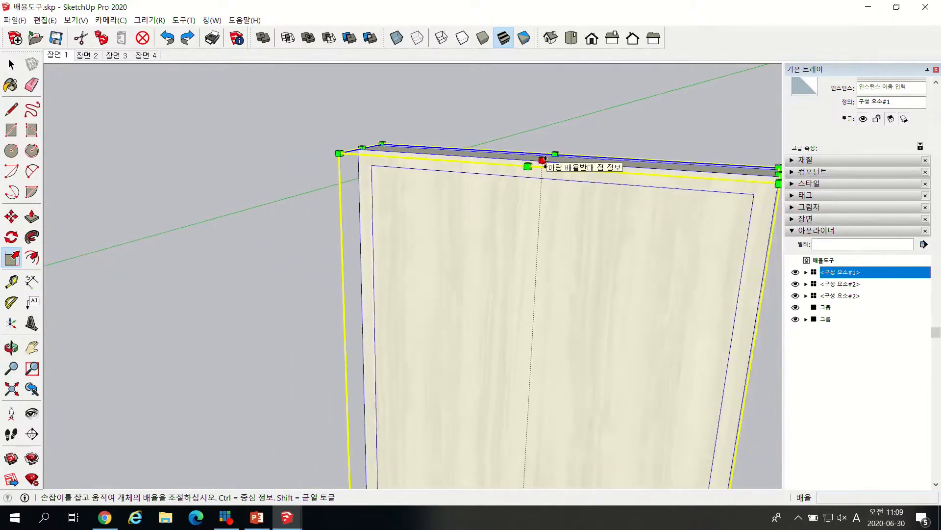
{"action": "scroll", "coordinate": [544, 165], "scroll_direction": "down", "scroll_amount": 4}
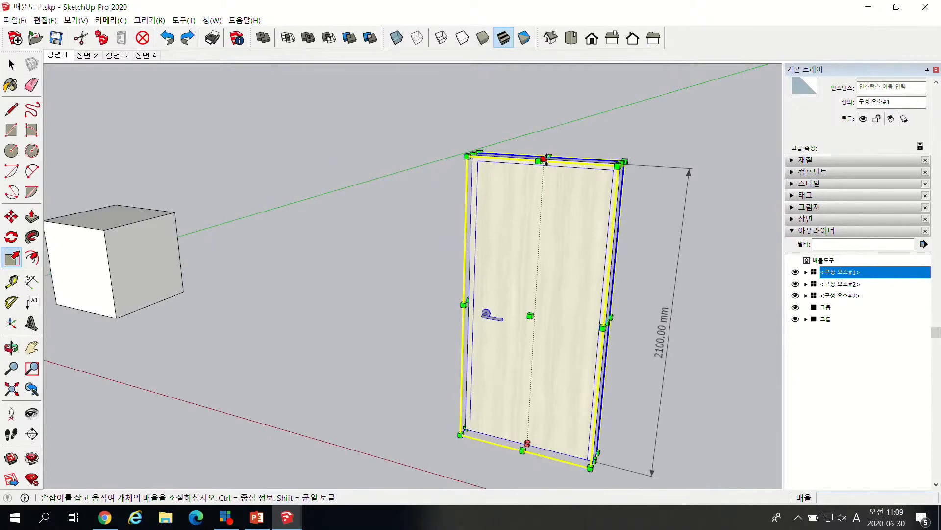
{"action": "scroll", "coordinate": [546, 162], "scroll_direction": "up", "scroll_amount": 2}
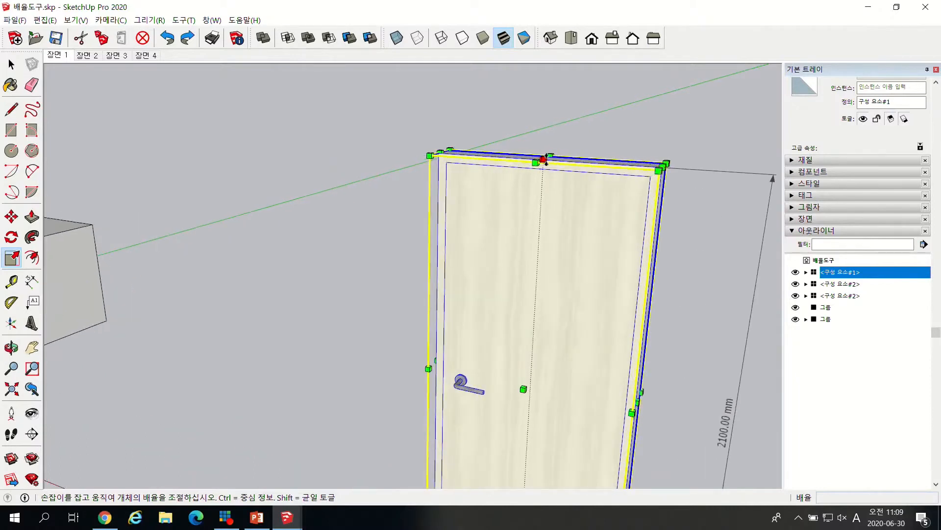
{"action": "left_click", "coordinate": [546, 162]}
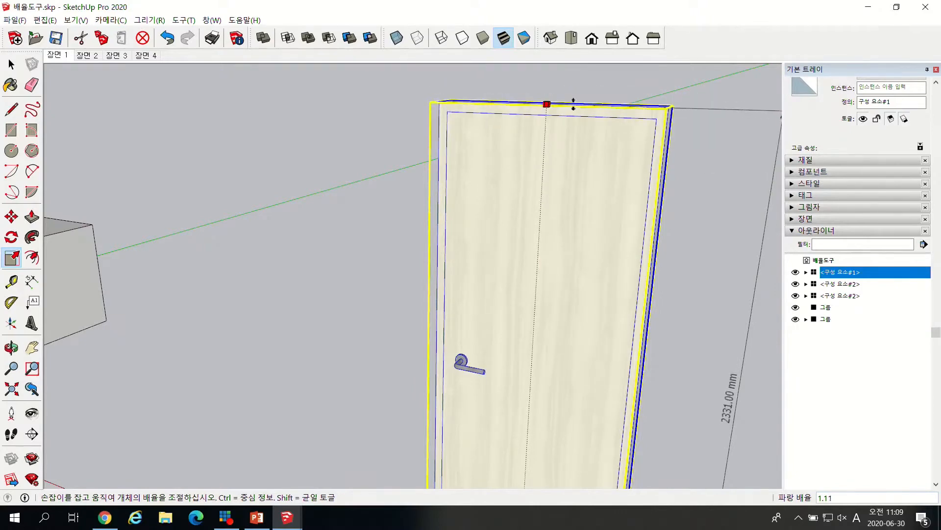
{"action": "key", "text": "Escape"}
{"action": "scroll", "coordinate": [574, 122], "scroll_direction": "down", "scroll_amount": 4}
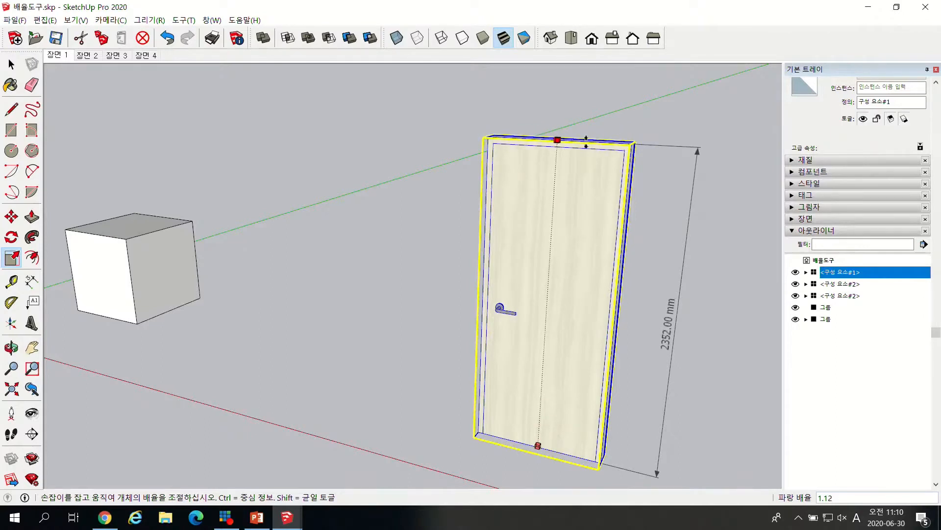
{"action": "type", "text": "2300mm"}
{"action": "key", "text": "Return"}
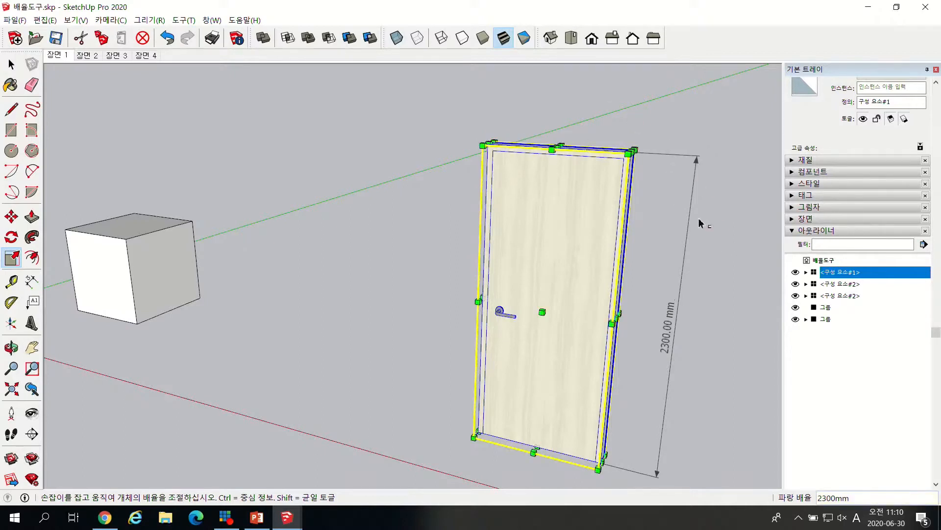
{"action": "key", "text": "space"}
{"action": "left_click", "coordinate": [694, 251]}
{"action": "scroll", "coordinate": [693, 251], "scroll_direction": "down", "scroll_amount": 4}
{"action": "scroll", "coordinate": [657, 262], "scroll_direction": "up", "scroll_amount": 5}
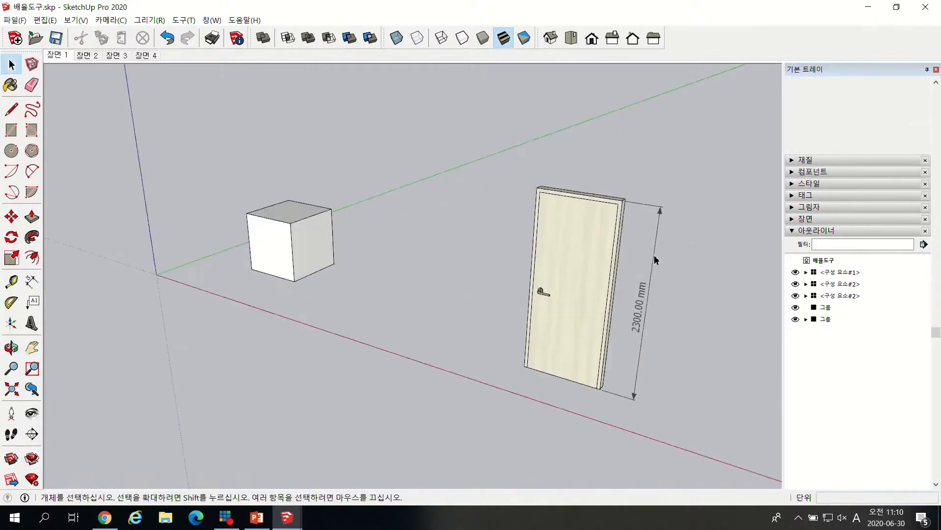
{"action": "scroll", "coordinate": [627, 201], "scroll_direction": "down", "scroll_amount": 3}
{"action": "scroll", "coordinate": [627, 198], "scroll_direction": "down", "scroll_amount": 2}
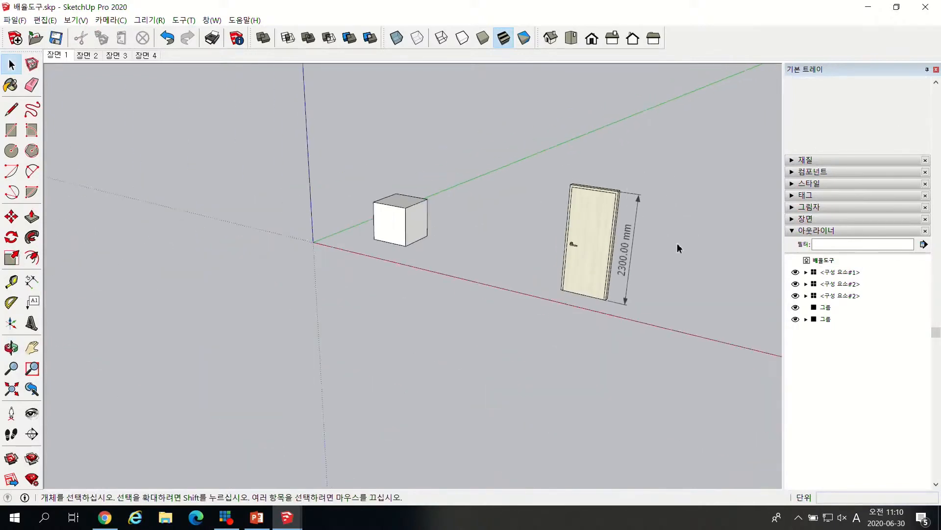
{"action": "scroll", "coordinate": [680, 243], "scroll_direction": "up", "scroll_amount": 2}
{"action": "scroll", "coordinate": [631, 226], "scroll_direction": "up", "scroll_amount": 2}
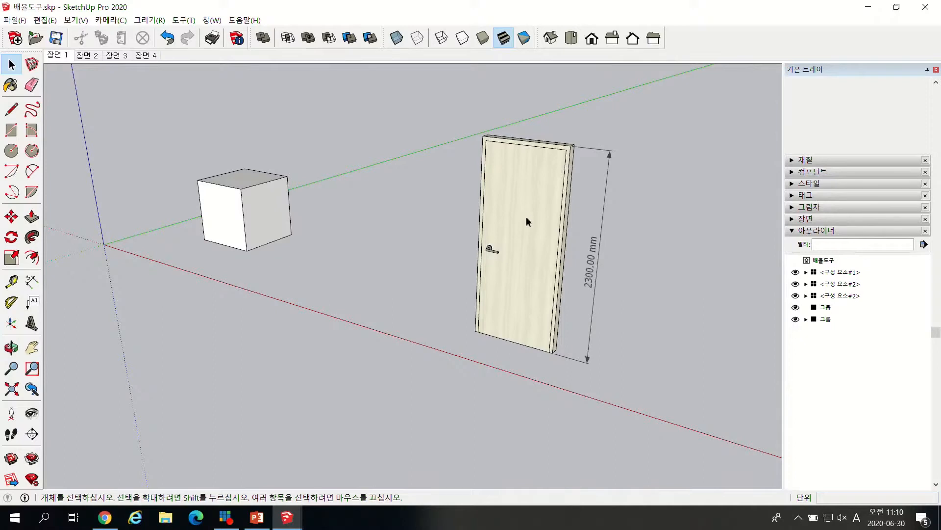
Examine the two undimensioned doors farther along the red axis, selecting each one in turn for comparison.
{"action": "scroll", "coordinate": [382, 255], "scroll_direction": "down", "scroll_amount": 5}
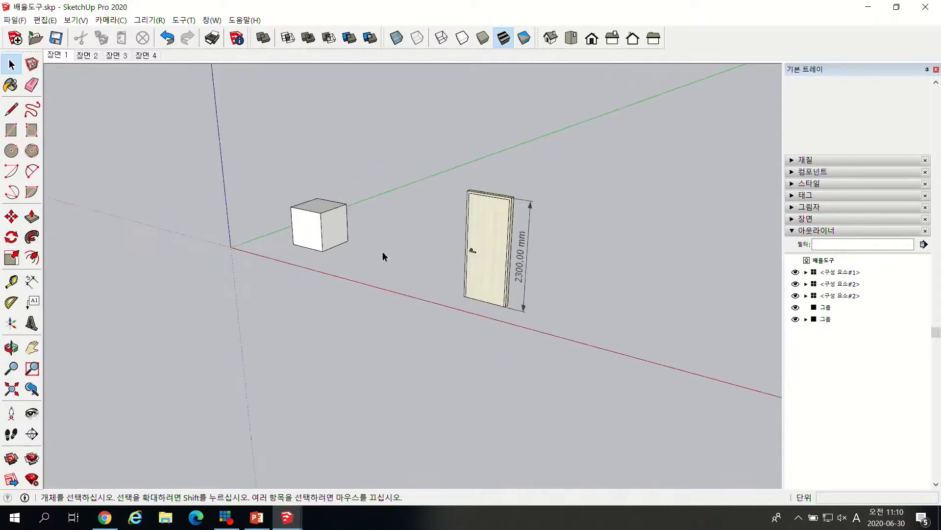
{"action": "scroll", "coordinate": [383, 256], "scroll_direction": "down", "scroll_amount": 2}
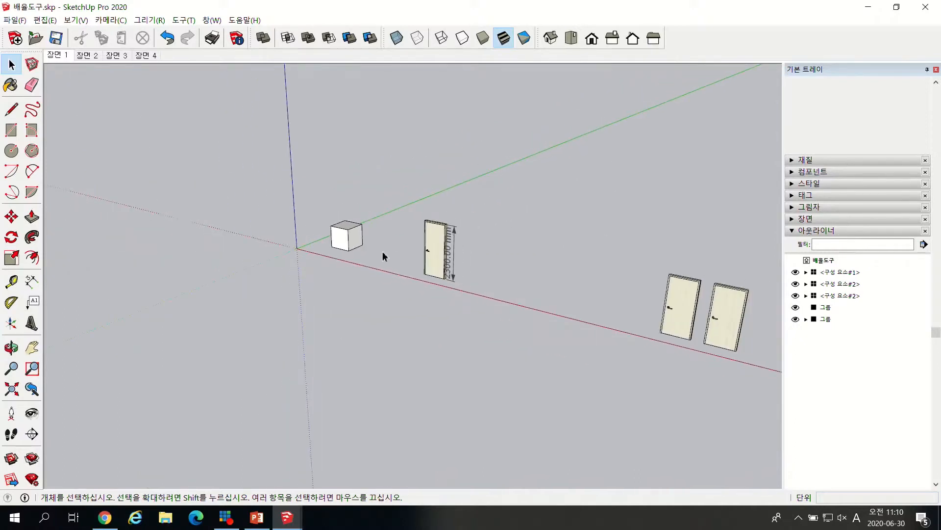
{"action": "scroll", "coordinate": [574, 263], "scroll_direction": "down", "scroll_amount": 2}
{"action": "scroll", "coordinate": [686, 290], "scroll_direction": "up", "scroll_amount": 3}
{"action": "scroll", "coordinate": [696, 292], "scroll_direction": "up", "scroll_amount": 5}
{"action": "left_click", "coordinate": [406, 309]}
{"action": "middle_click_drag", "start_coordinate": [405, 311], "coordinate": [425, 237]}
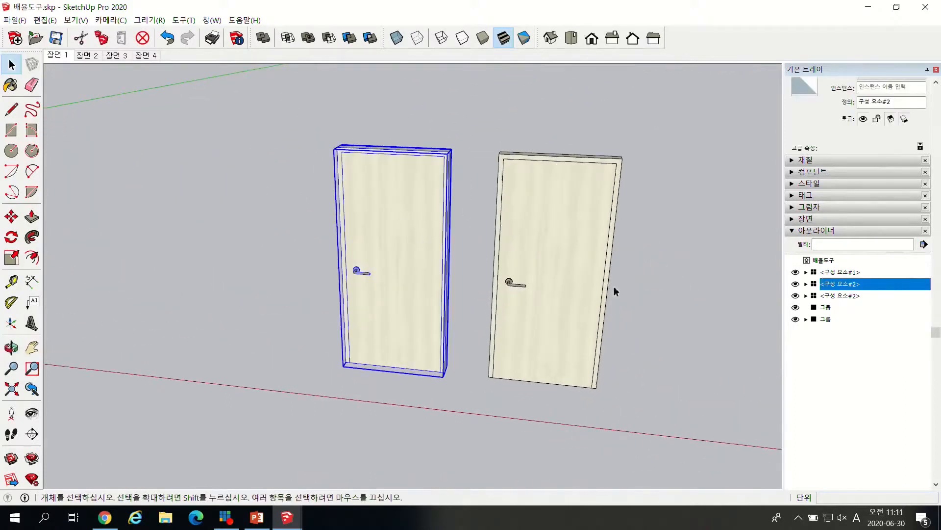
{"action": "left_click", "coordinate": [567, 273]}
{"action": "left_click", "coordinate": [398, 231]}
{"action": "left_click", "coordinate": [531, 231]}
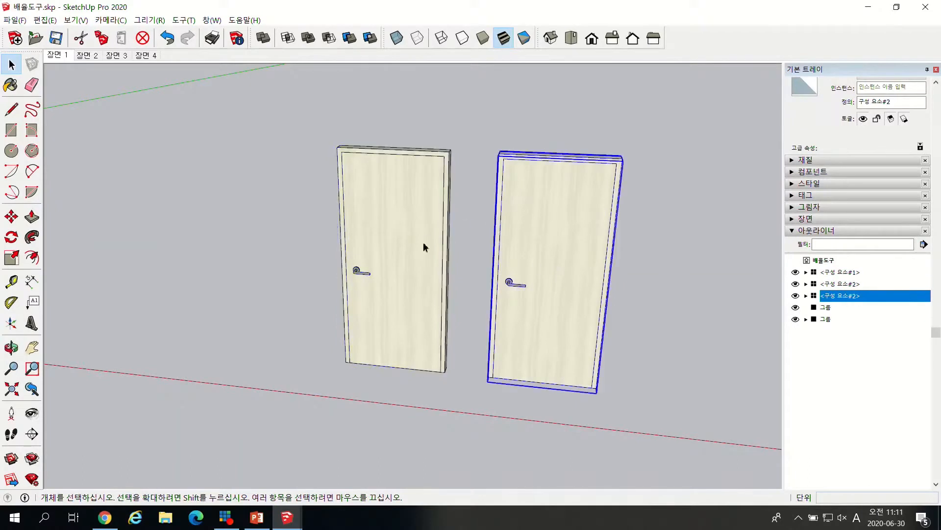
{"action": "left_click", "coordinate": [425, 240]}
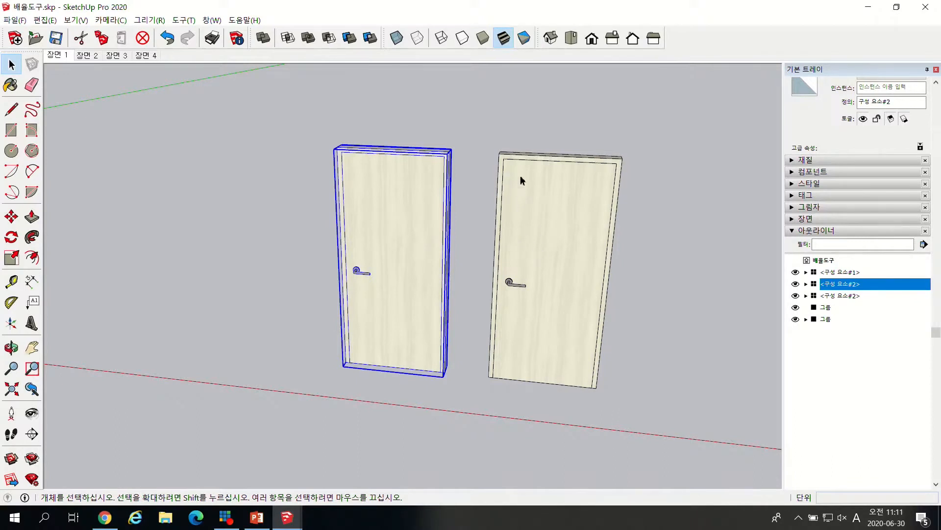
{"action": "scroll", "coordinate": [437, 204], "scroll_direction": "up", "scroll_amount": 1}
{"action": "scroll", "coordinate": [429, 193], "scroll_direction": "down", "scroll_amount": 2}
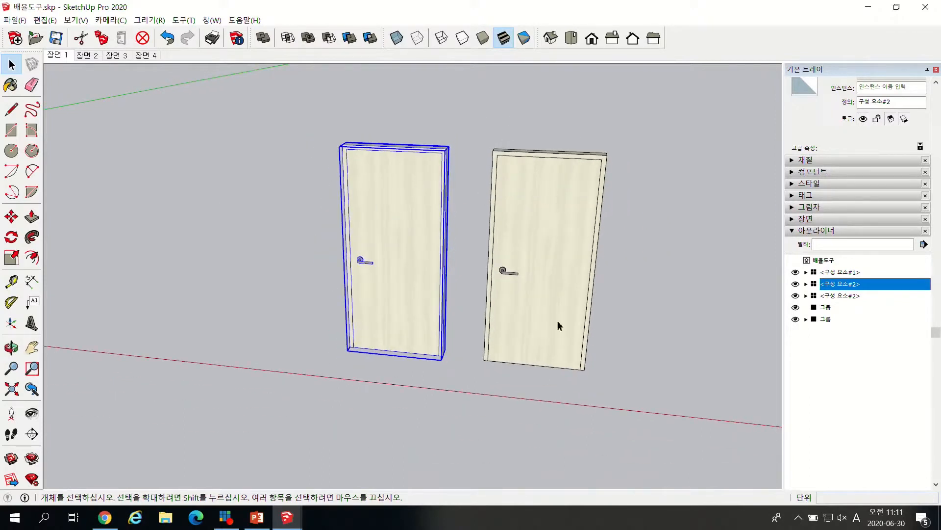
Open the door component nearer the cube, inspect its panel group and face, and exit component editing.
{"action": "left_click", "coordinate": [522, 314]}
{"action": "left_click", "coordinate": [404, 304]}
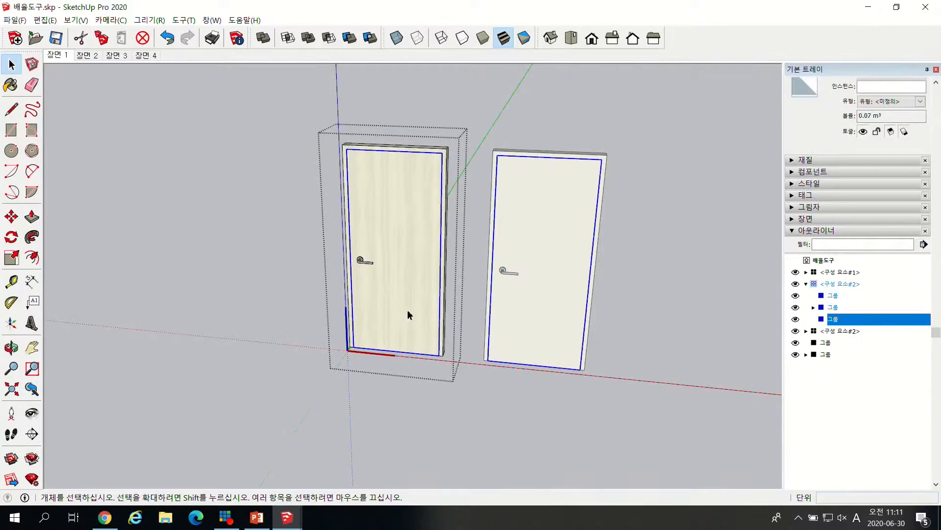
{"action": "double_click", "coordinate": [409, 314]}
{"action": "left_click", "coordinate": [409, 314]}
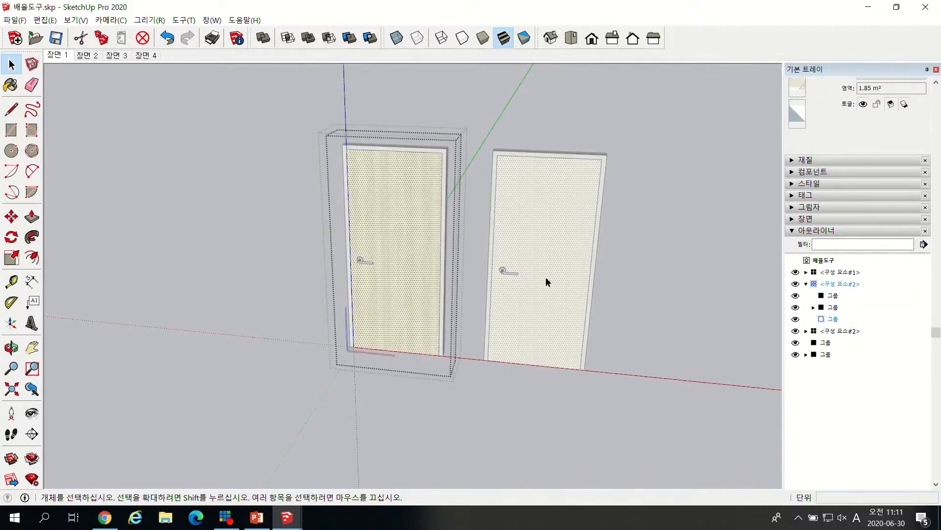
{"action": "scroll", "coordinate": [548, 255], "scroll_direction": "up", "scroll_amount": 3}
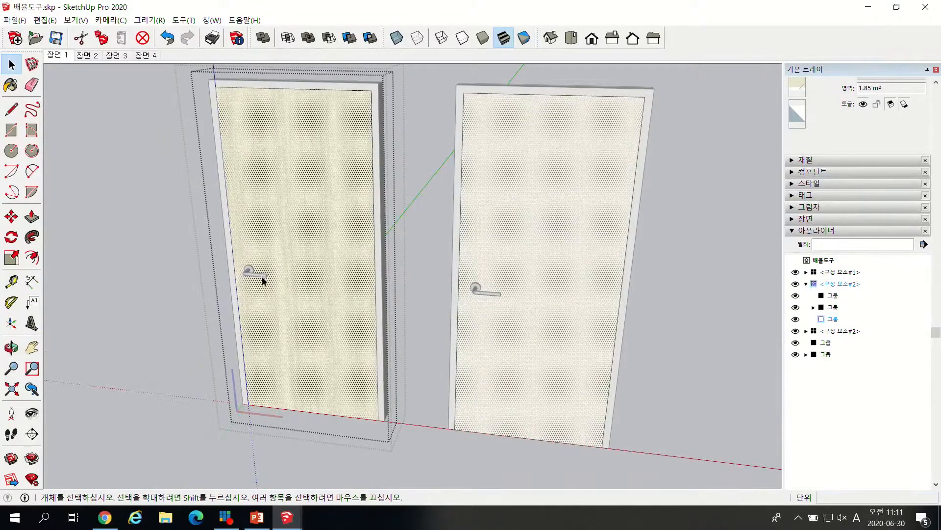
{"action": "left_click", "coordinate": [319, 87]}
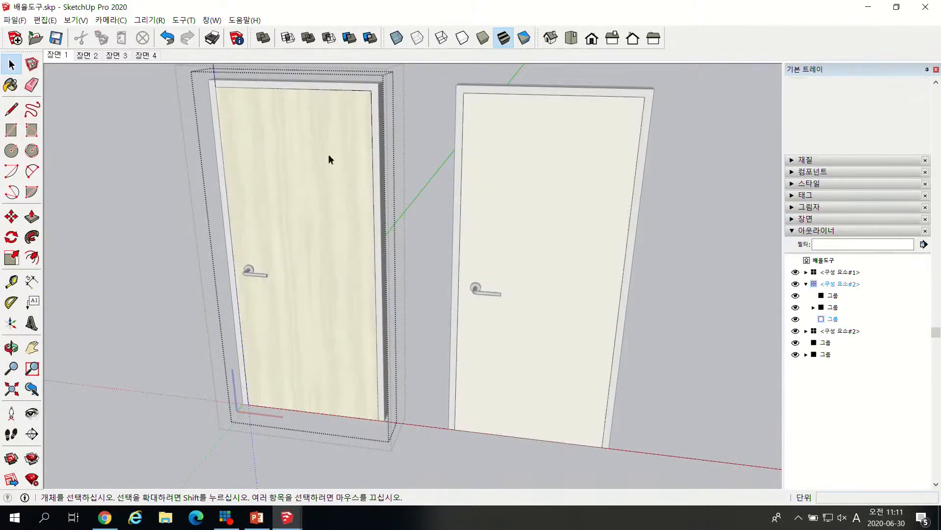
{"action": "left_click", "coordinate": [329, 155]}
{"action": "left_click", "coordinate": [381, 158]}
{"action": "left_click", "coordinate": [350, 204]}
{"action": "left_click", "coordinate": [149, 251]}
{"action": "left_click", "coordinate": [149, 251]}
{"action": "scroll", "coordinate": [380, 241], "scroll_direction": "down", "scroll_amount": 4}
Try to scale the door nearer the cube uniformly from its upper rear corner handle.
{"action": "left_click", "coordinate": [361, 260]}
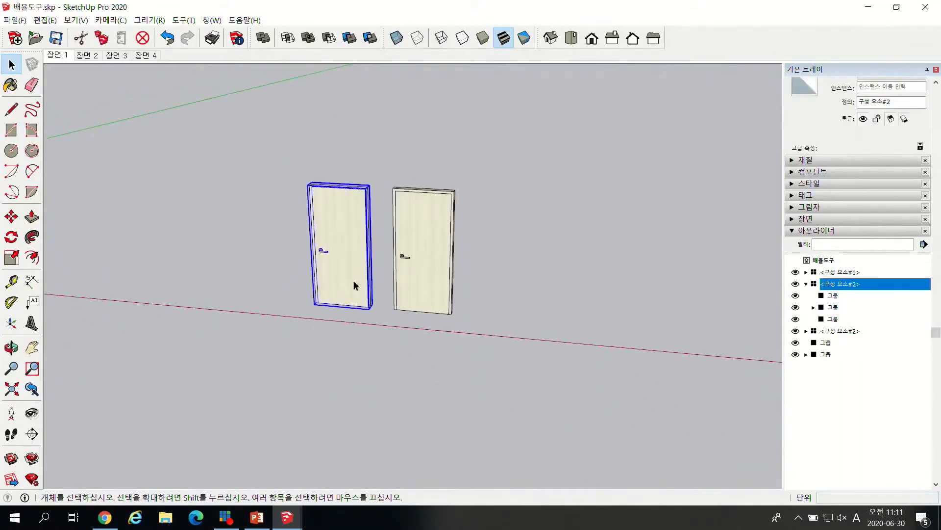
{"action": "left_click", "coordinate": [11, 256]}
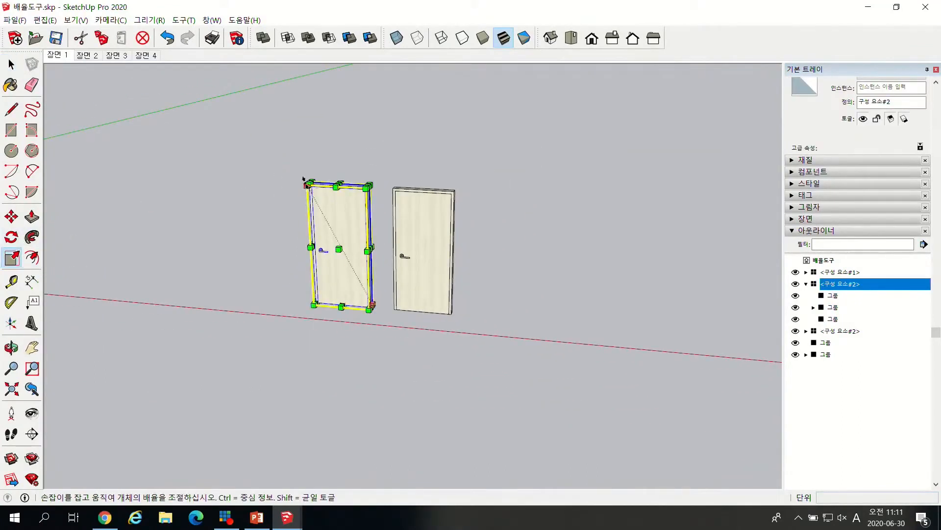
{"action": "scroll", "coordinate": [318, 183], "scroll_direction": "up", "scroll_amount": 5}
{"action": "left_click", "coordinate": [337, 191]}
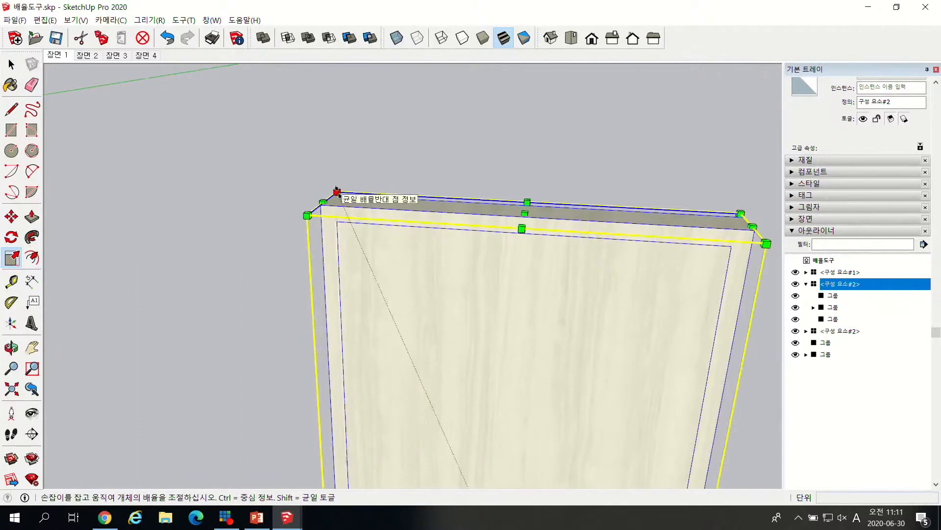
{"action": "scroll", "coordinate": [292, 153], "scroll_direction": "down", "scroll_amount": 5}
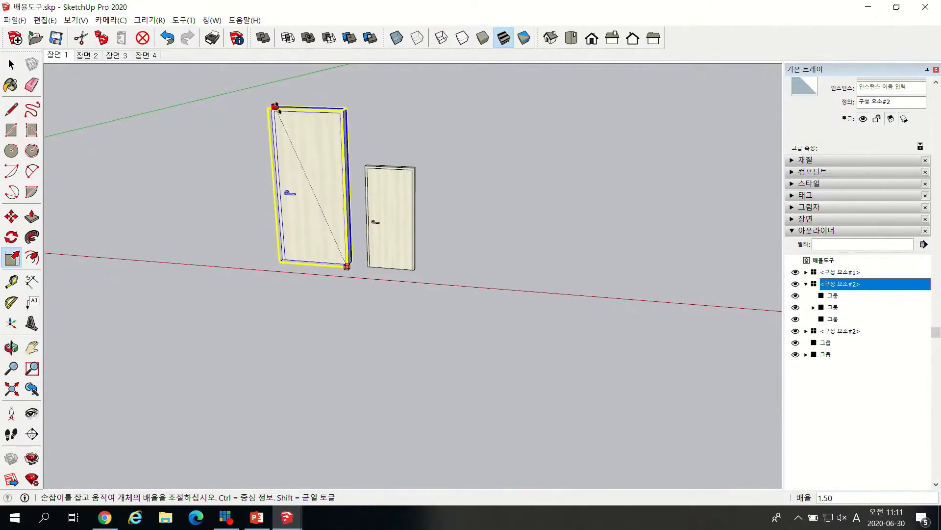
{"action": "left_click", "coordinate": [297, 162]}
Rotate the same door horizontally by 90 degrees about its lower corner, and rotate it another 90 degrees.
{"action": "key", "text": "q"}
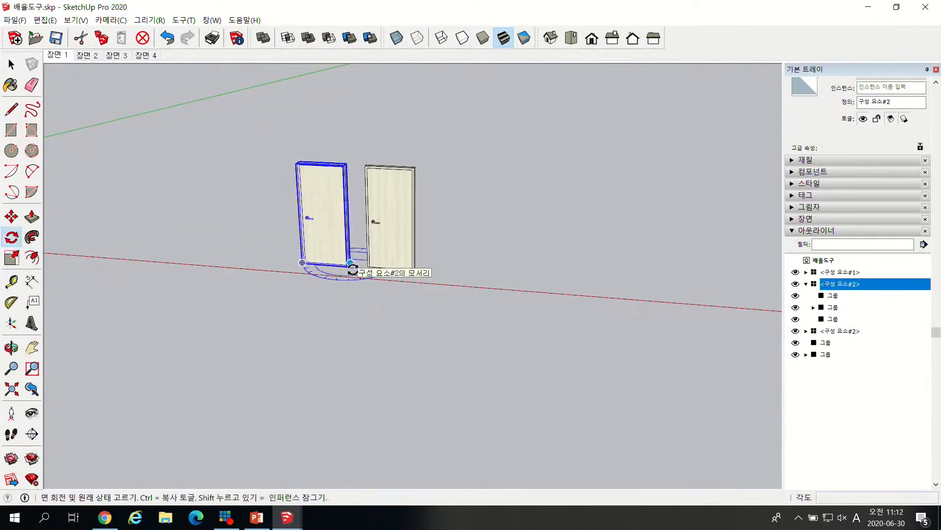
{"action": "left_click", "coordinate": [347, 265]}
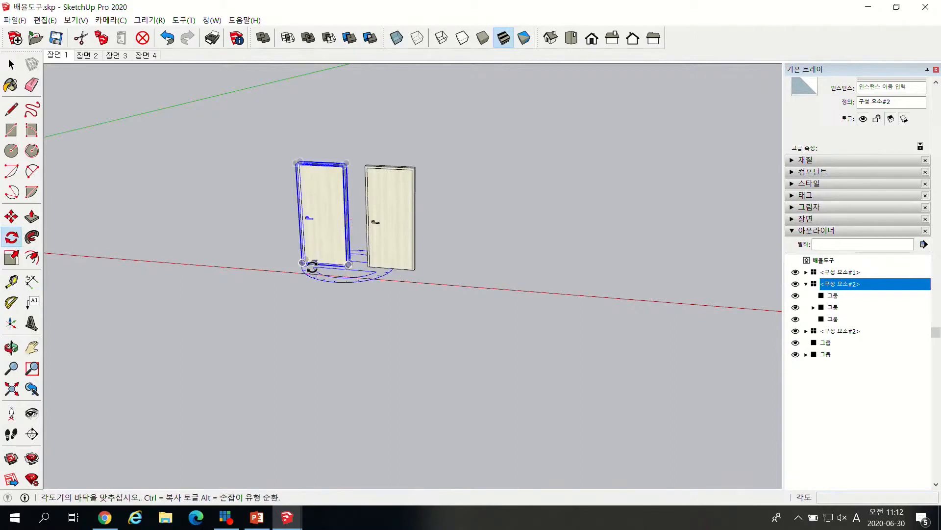
{"action": "left_click", "coordinate": [302, 263]}
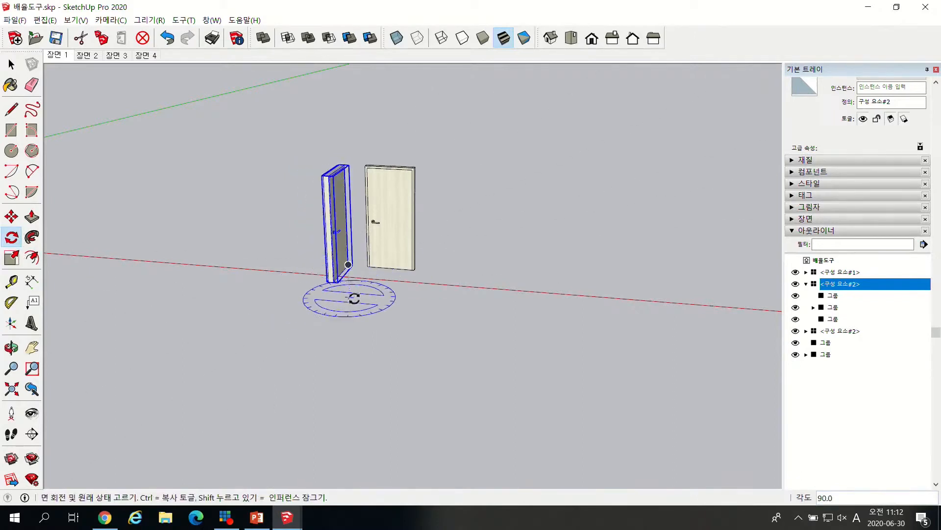
{"action": "left_click", "coordinate": [343, 288]}
{"action": "left_click", "coordinate": [359, 265]}
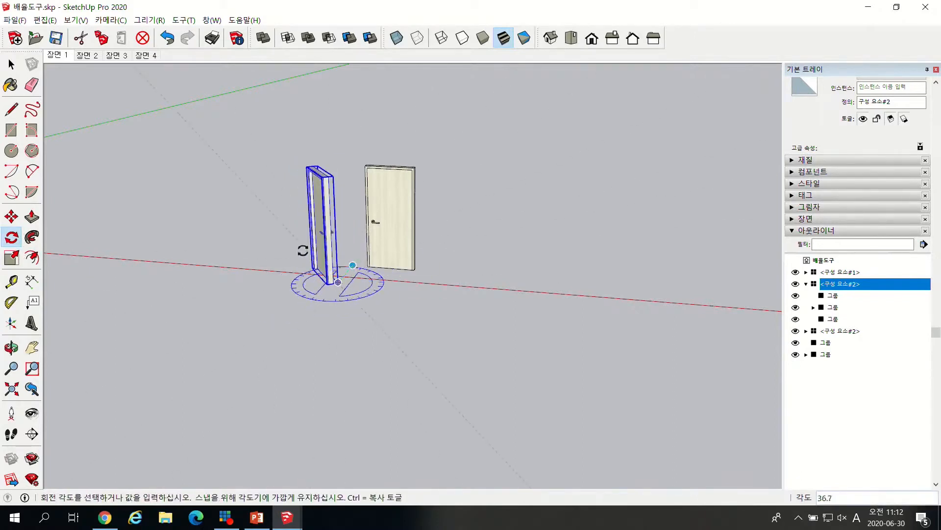
{"action": "left_click", "coordinate": [274, 280]}
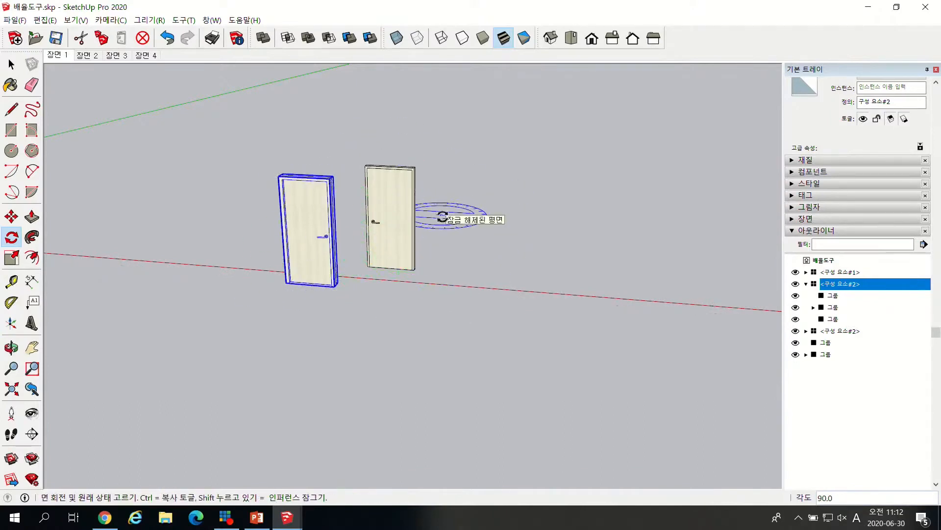
Undo both door rotations and leave the Rotate tool.
{"action": "key", "text": "ctrl+z"}
{"action": "key", "text": "ctrl+z"}
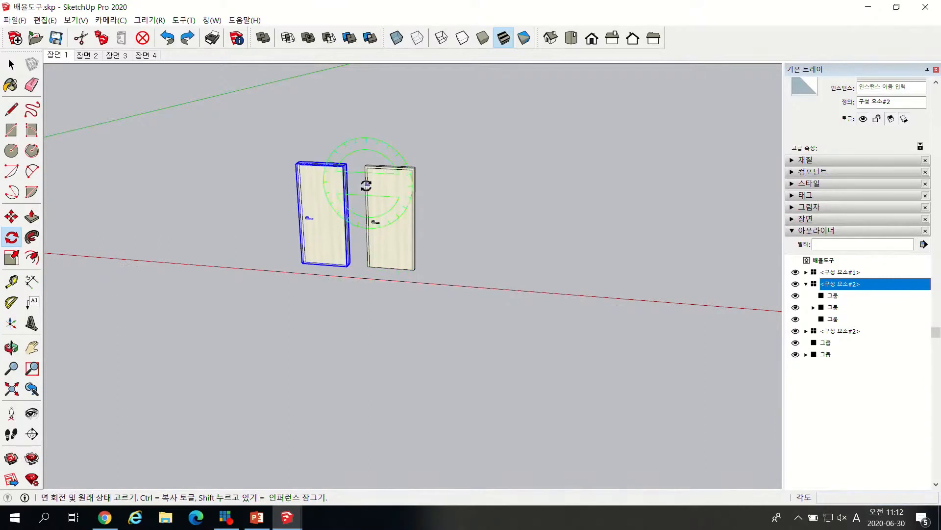
{"action": "key", "text": "space"}
Open the door component nearer the cube, select its panel and handle groups, and flip them along the red direction.
{"action": "scroll", "coordinate": [353, 147], "scroll_direction": "down", "scroll_amount": 2}
{"action": "scroll", "coordinate": [351, 187], "scroll_direction": "up", "scroll_amount": 3}
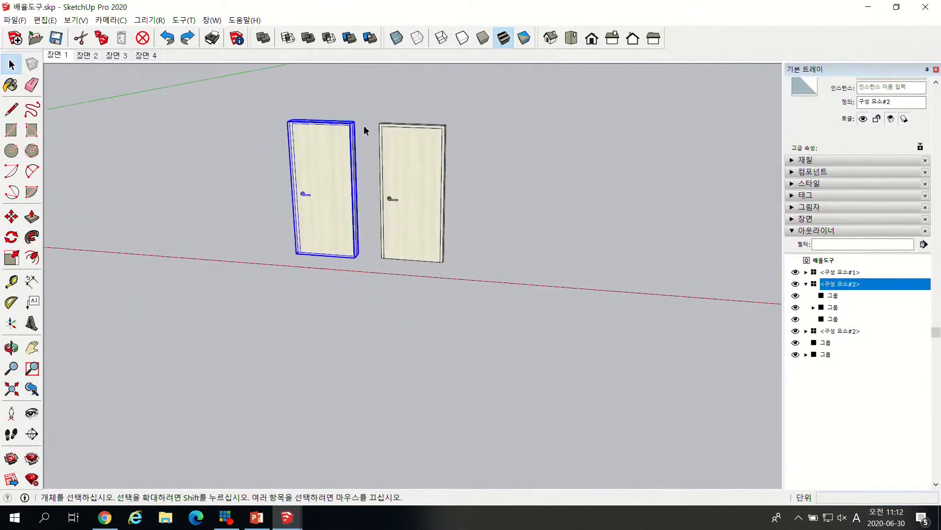
{"action": "double_click", "coordinate": [334, 173]}
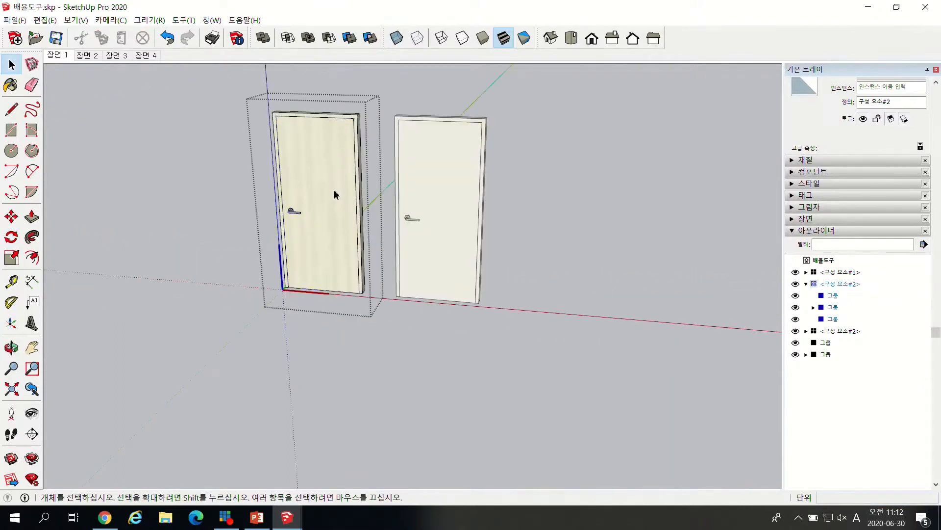
{"action": "left_click", "coordinate": [334, 189]}
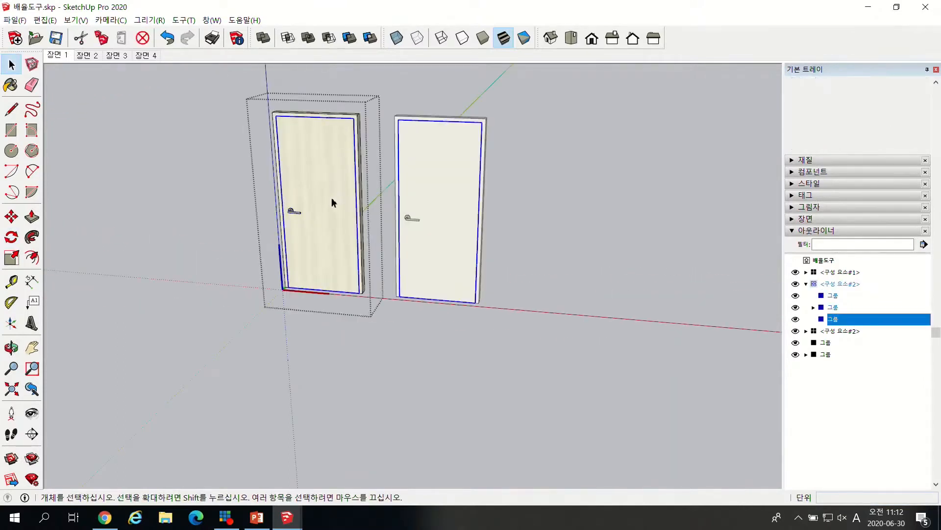
{"action": "scroll", "coordinate": [297, 218], "scroll_direction": "up", "scroll_amount": 2}
{"action": "left_click", "coordinate": [296, 213], "text": "shift"}
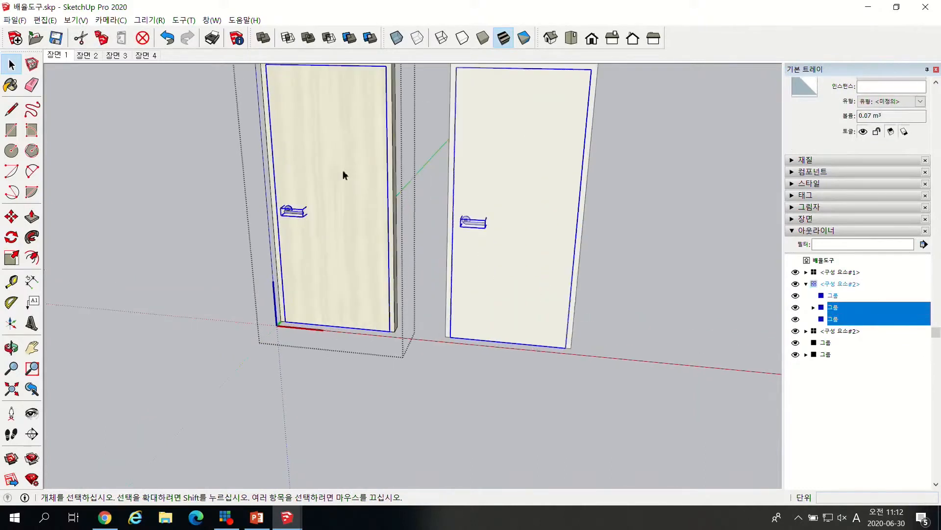
{"action": "right_click", "coordinate": [328, 202]}
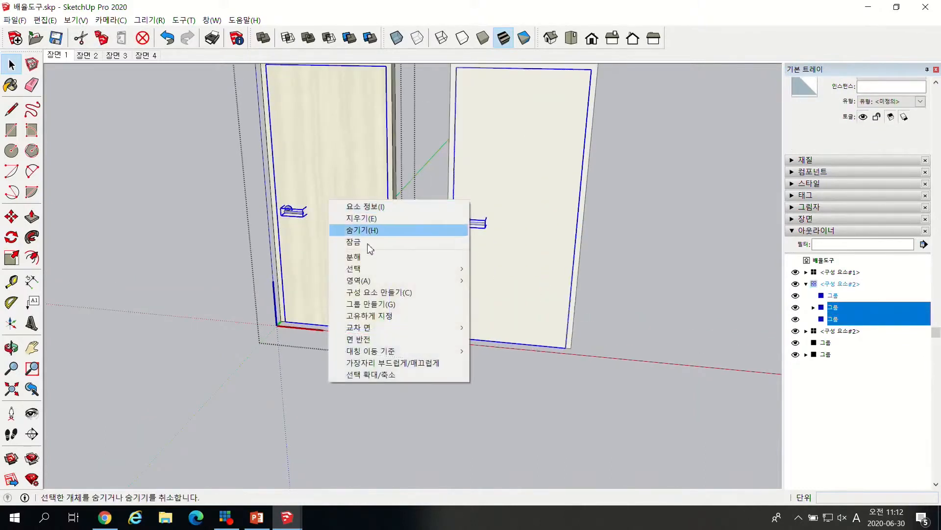
{"action": "mouse_move", "coordinate": [454, 351]}
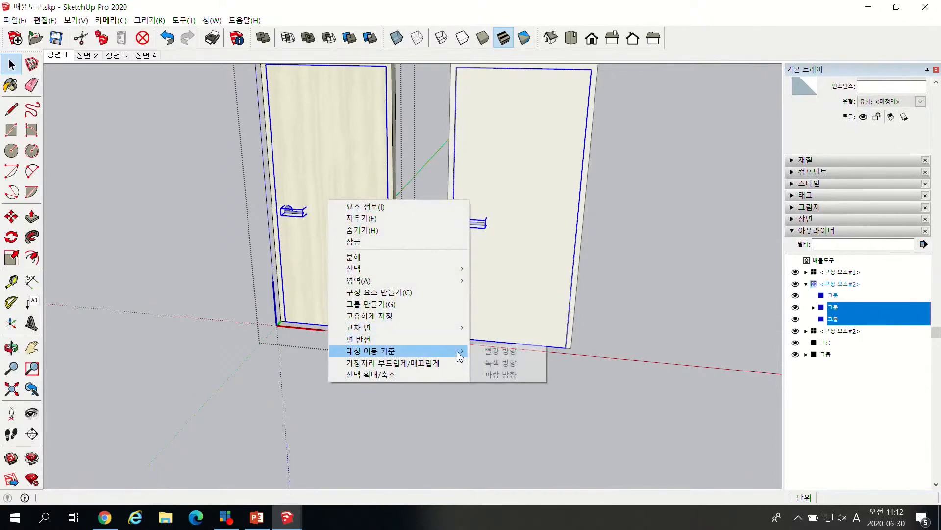
{"action": "left_click", "coordinate": [506, 354]}
{"action": "scroll", "coordinate": [354, 294], "scroll_direction": "down", "scroll_amount": 5}
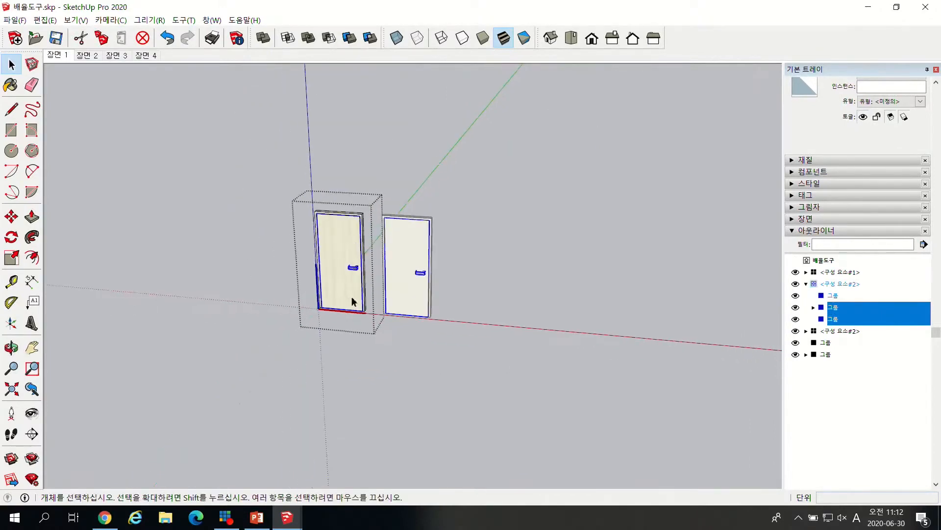
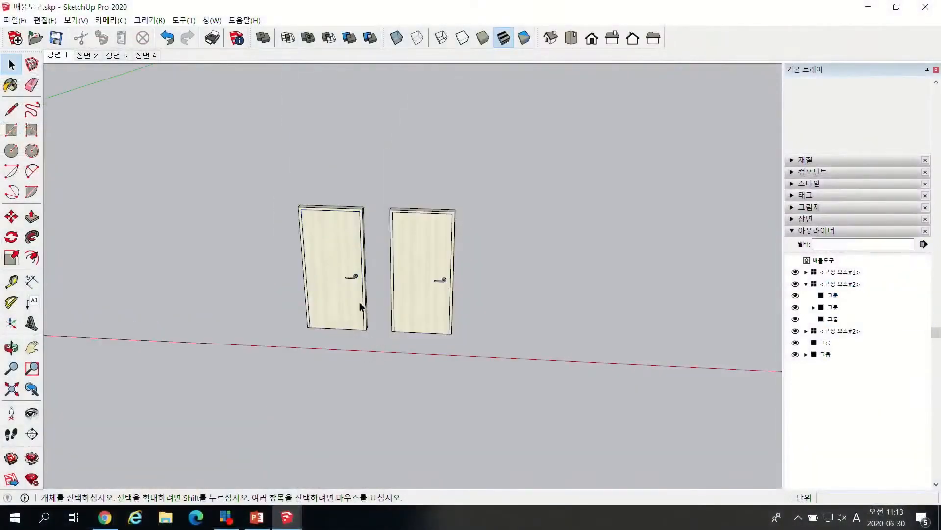
Undo the flip of the panel and handle, exit component editing, and select the same door as a whole.
{"action": "left_click", "coordinate": [361, 305]}
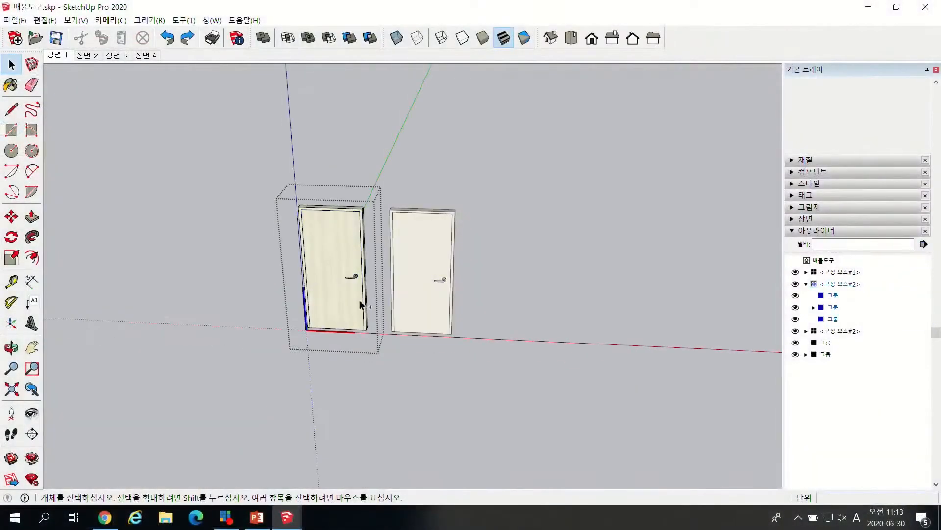
{"action": "key", "text": "Escape"}
{"action": "scroll", "coordinate": [366, 304], "scroll_direction": "up", "scroll_amount": 3}
{"action": "left_click", "coordinate": [366, 314]}
{"action": "scroll", "coordinate": [368, 314], "scroll_direction": "up", "scroll_amount": 2}
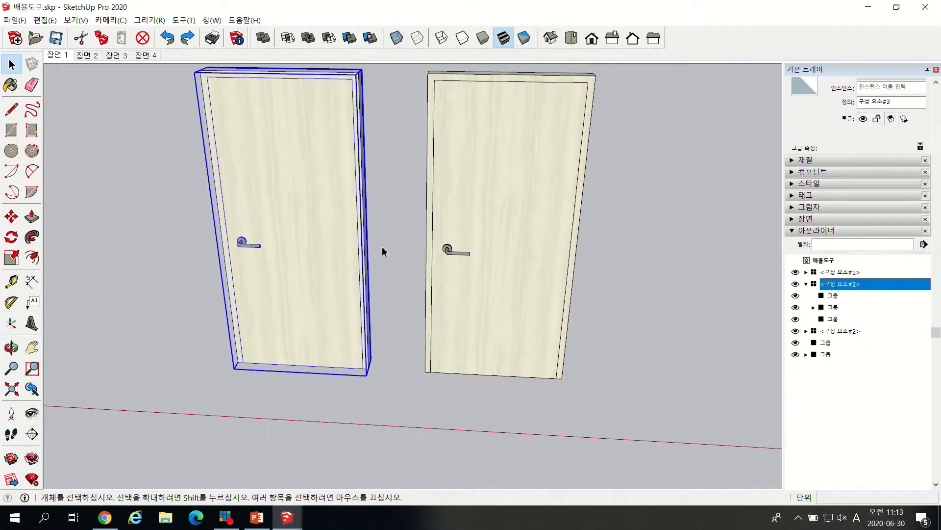
{"action": "scroll", "coordinate": [395, 294], "scroll_direction": "down", "scroll_amount": 3}
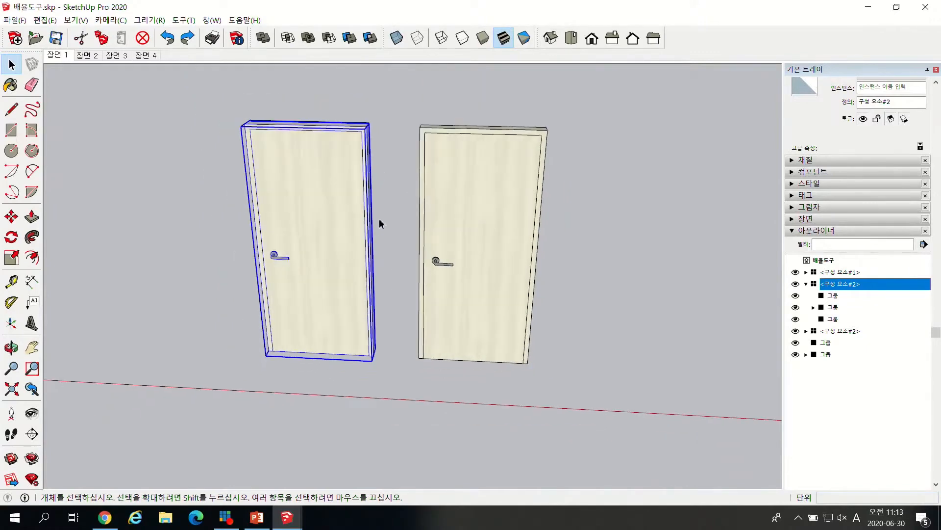
Open the same door component, select its frame group, and try to scale it uniformly from its upper corner to about 1.11.
{"action": "double_click", "coordinate": [366, 173]}
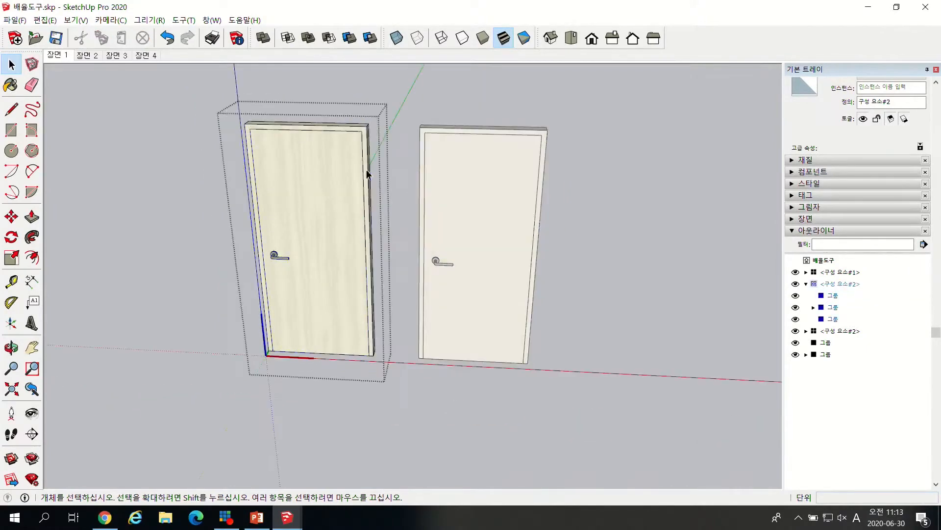
{"action": "scroll", "coordinate": [371, 140], "scroll_direction": "up", "scroll_amount": 2}
{"action": "left_click", "coordinate": [365, 141]}
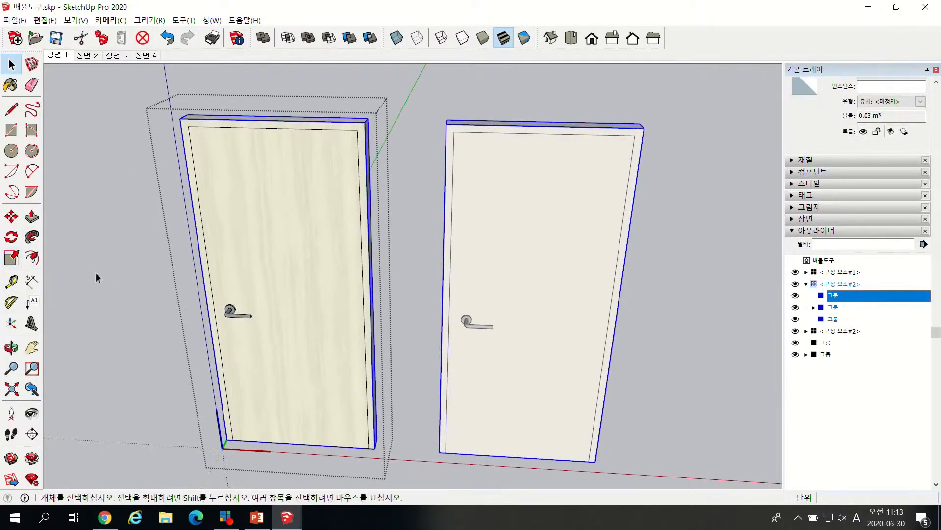
{"action": "left_click", "coordinate": [12, 259]}
{"action": "scroll", "coordinate": [381, 121], "scroll_direction": "up", "scroll_amount": 1}
{"action": "scroll", "coordinate": [378, 120], "scroll_direction": "down", "scroll_amount": 2}
{"action": "scroll", "coordinate": [368, 115], "scroll_direction": "up", "scroll_amount": 1}
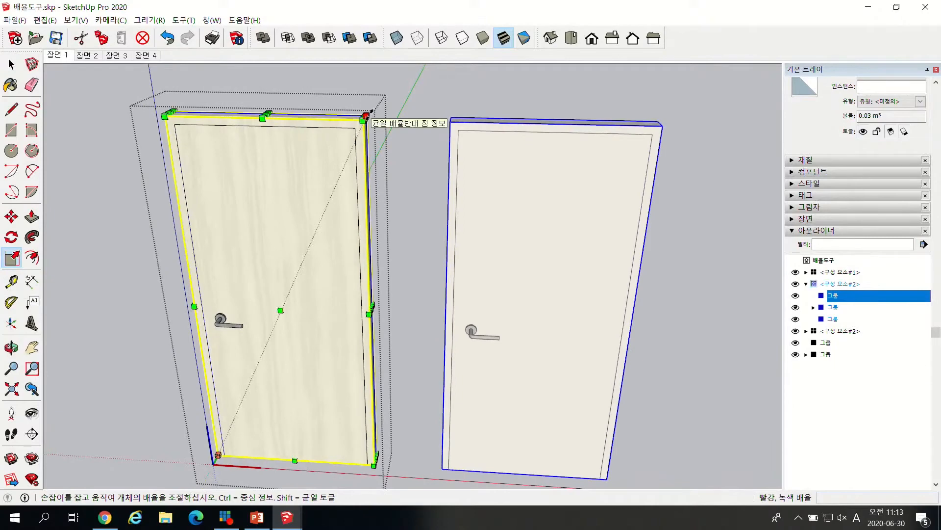
{"action": "scroll", "coordinate": [369, 116], "scroll_direction": "up", "scroll_amount": 1}
{"action": "scroll", "coordinate": [369, 117], "scroll_direction": "up", "scroll_amount": 1}
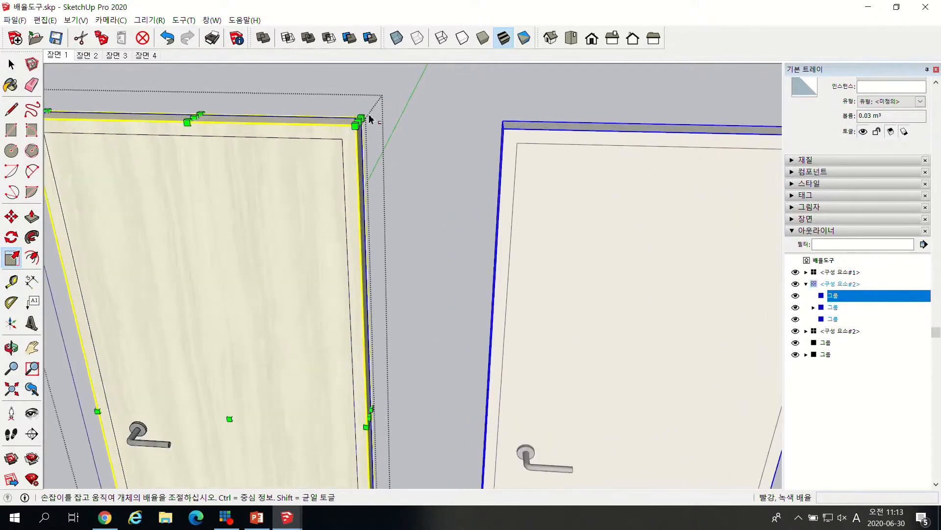
{"action": "scroll", "coordinate": [365, 116], "scroll_direction": "down", "scroll_amount": 1}
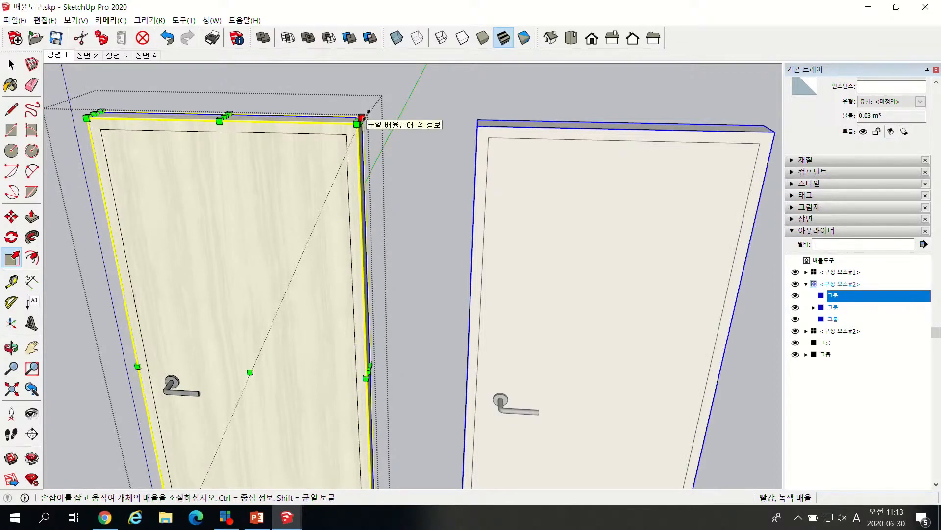
{"action": "left_click", "coordinate": [361, 118]}
{"action": "scroll", "coordinate": [353, 121], "scroll_direction": "down", "scroll_amount": 5}
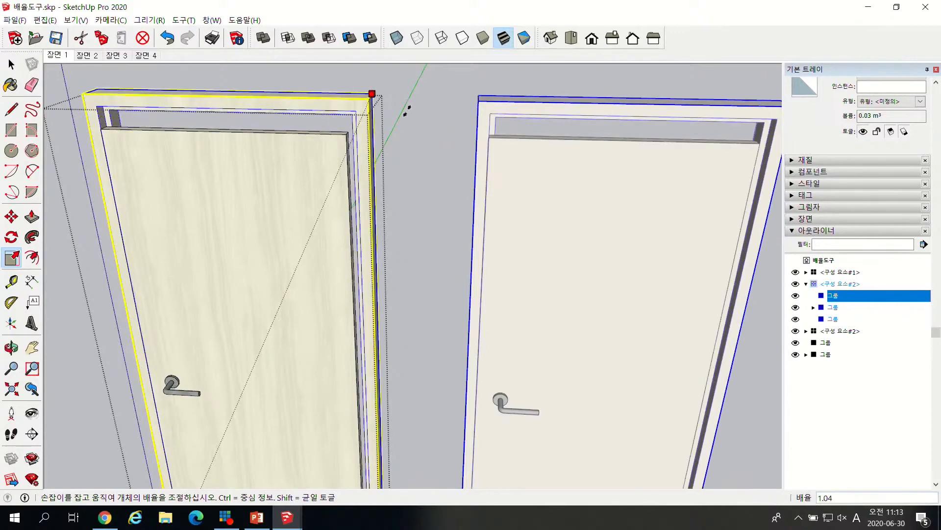
{"action": "scroll", "coordinate": [353, 116], "scroll_direction": "down", "scroll_amount": 2}
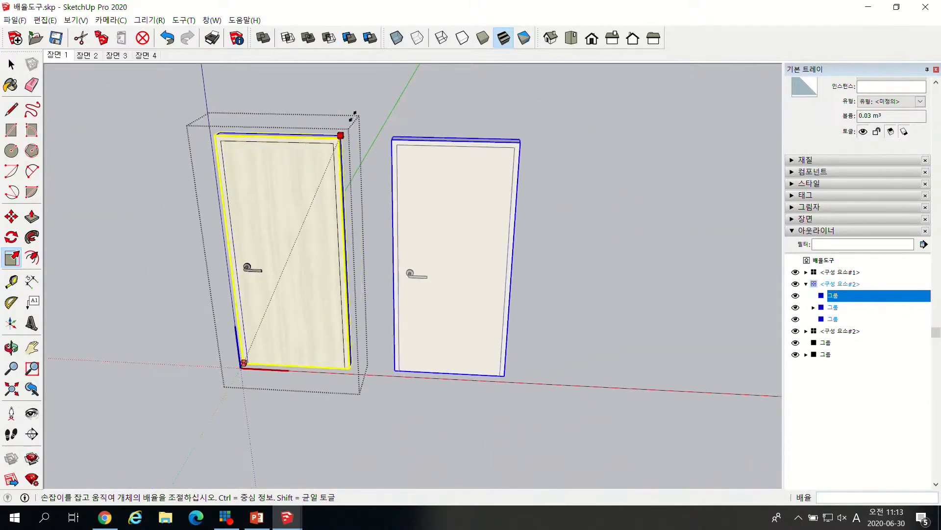
{"action": "scroll", "coordinate": [353, 115], "scroll_direction": "down", "scroll_amount": 2}
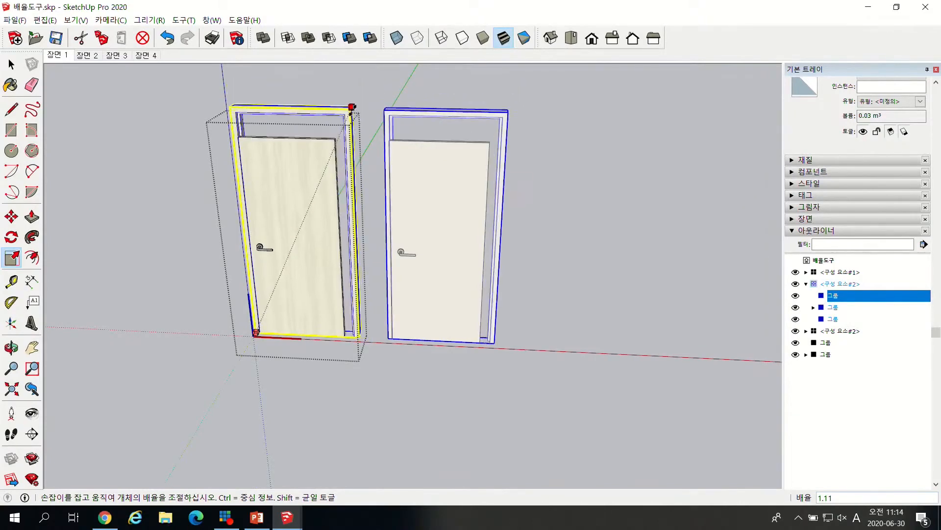
{"action": "left_click", "coordinate": [352, 107]}
Try to scale the door frame along the red and blue axes together from its upper handle-side corner.
{"action": "scroll", "coordinate": [267, 138], "scroll_direction": "up", "scroll_amount": 3}
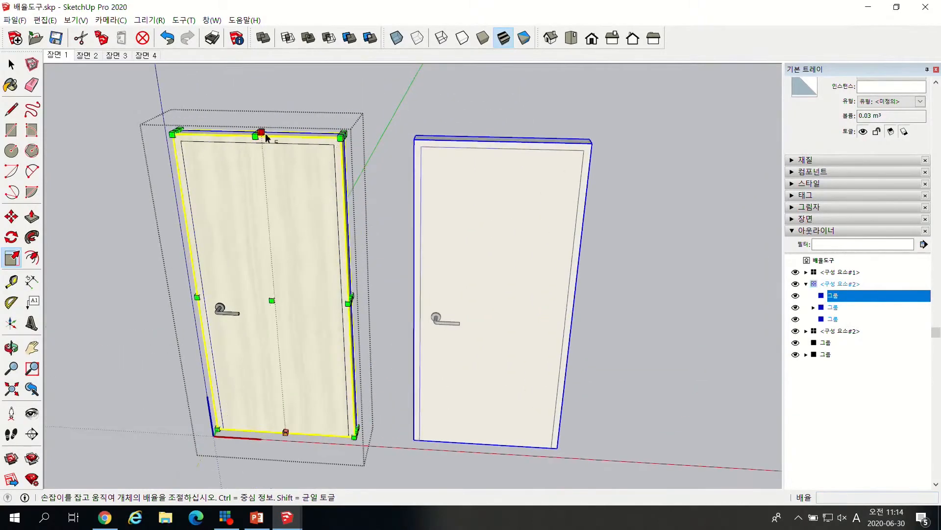
{"action": "scroll", "coordinate": [267, 137], "scroll_direction": "up", "scroll_amount": 1}
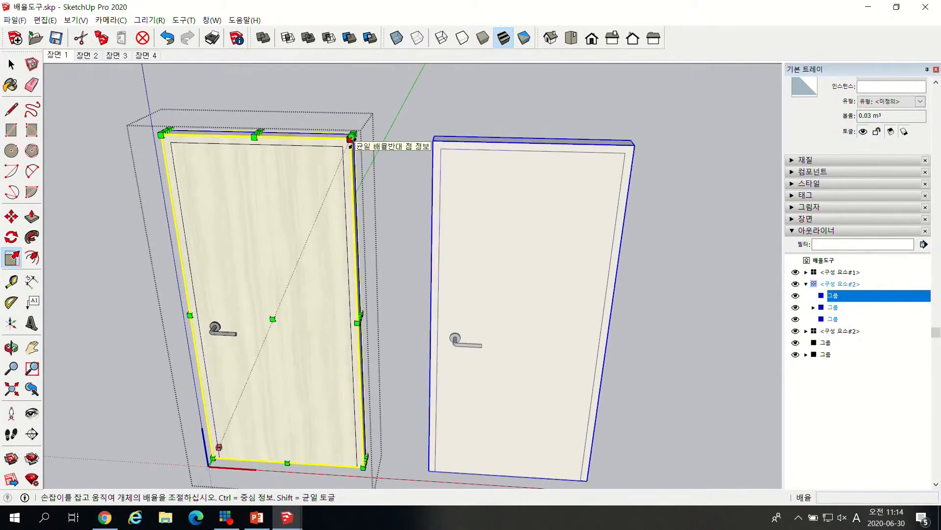
{"action": "scroll", "coordinate": [275, 117], "scroll_direction": "up", "scroll_amount": 1}
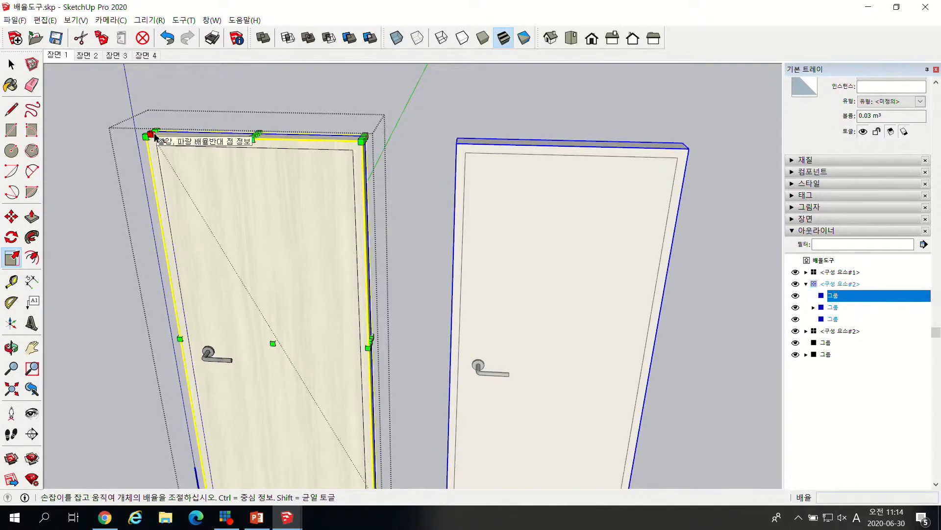
{"action": "left_click_drag", "start_coordinate": [155, 137], "coordinate": [187, 124]}
{"action": "scroll", "coordinate": [241, 119], "scroll_direction": "down", "scroll_amount": 3}
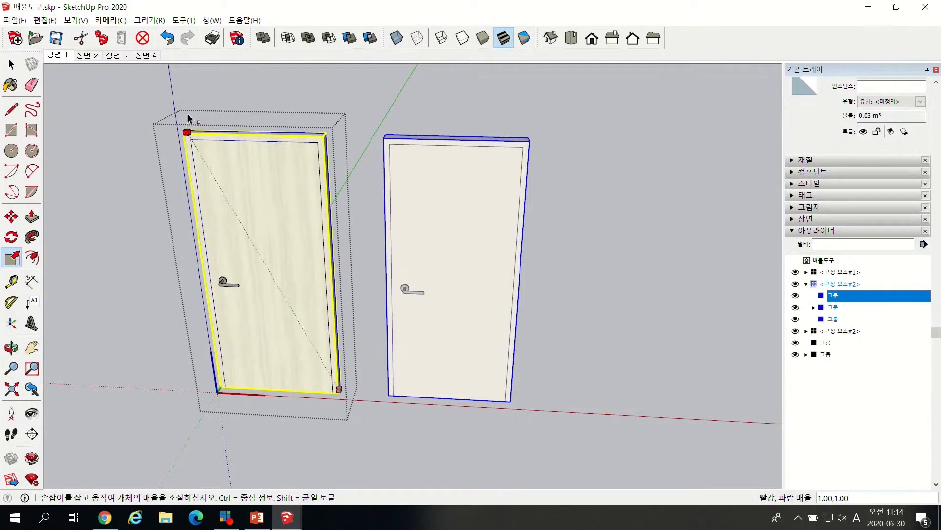
{"action": "left_click_drag", "start_coordinate": [187, 123], "coordinate": [165, 103]}
{"action": "scroll", "coordinate": [163, 133], "scroll_direction": "down", "scroll_amount": 1}
{"action": "key", "text": "Escape"}
Try to scale the frame along red and green from its handle-side edge to about 0.80, 1.00, and exit component editing.
{"action": "scroll", "coordinate": [181, 273], "scroll_direction": "up", "scroll_amount": 6}
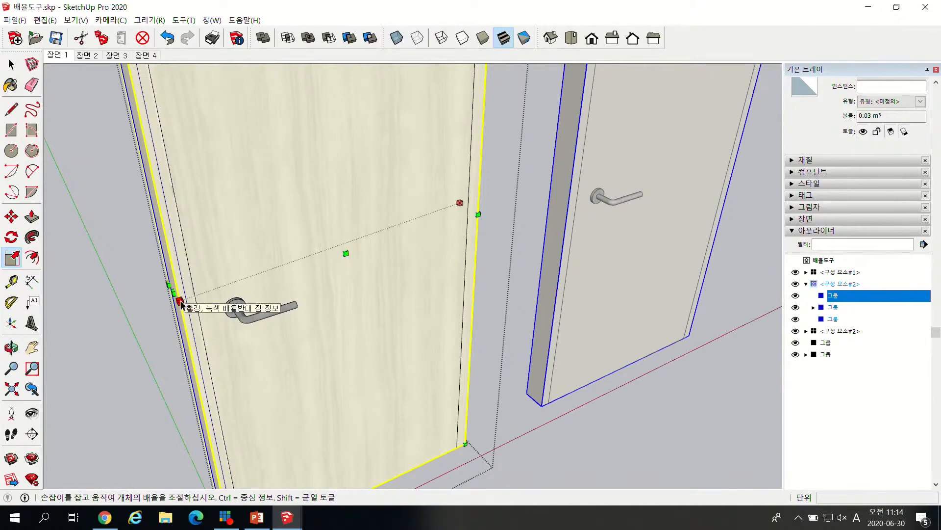
{"action": "left_click", "coordinate": [180, 301]}
{"action": "scroll", "coordinate": [180, 303], "scroll_direction": "down", "scroll_amount": 6}
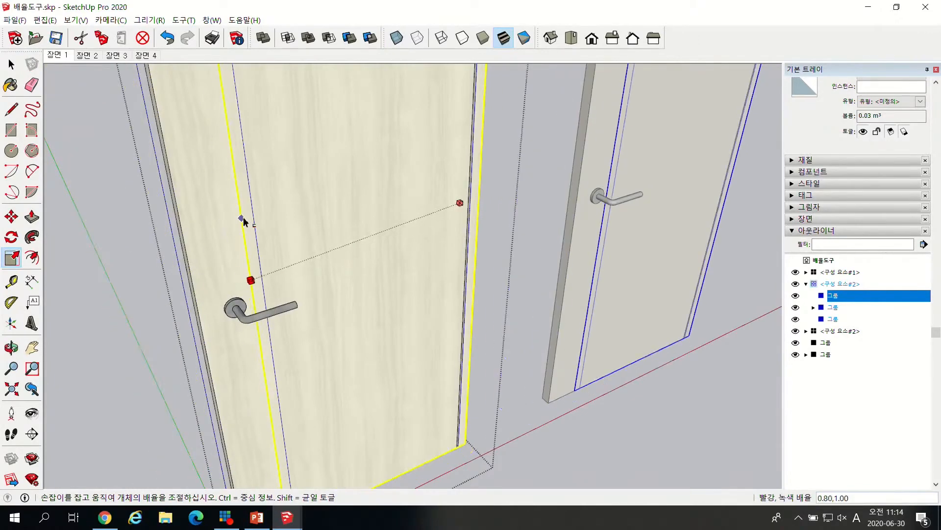
{"action": "left_click_drag", "start_coordinate": [200, 308], "coordinate": [237, 269]}
{"action": "key", "text": "Escape"}
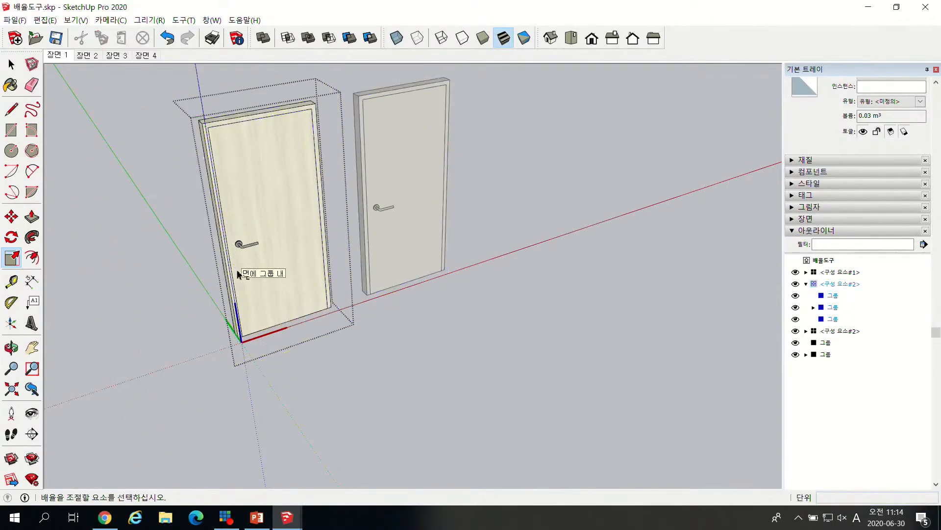
{"action": "key", "text": "space"}
{"action": "scroll", "coordinate": [302, 345], "scroll_direction": "down", "scroll_amount": 1}
{"action": "left_click", "coordinate": [380, 360]}
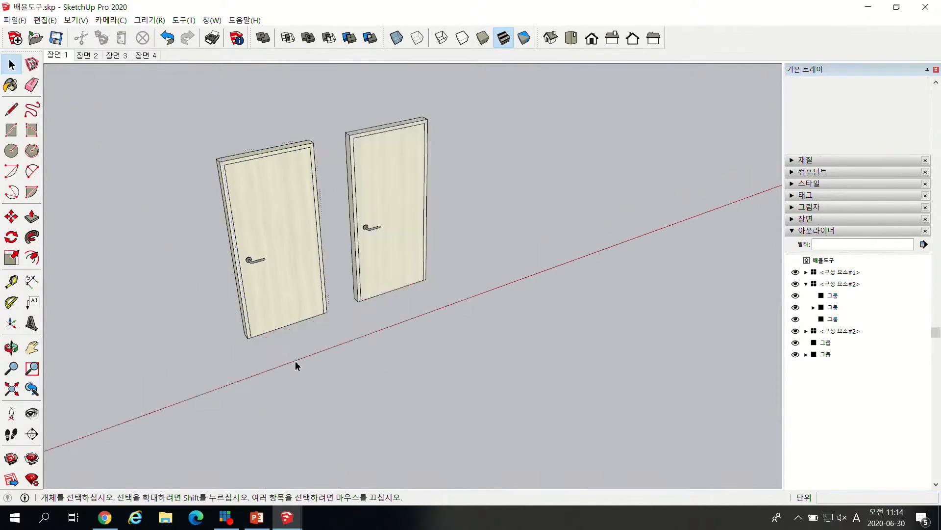
Select the whole house group standing on the red axis.
{"action": "scroll", "coordinate": [331, 348], "scroll_direction": "down", "scroll_amount": 3}
{"action": "middle_click_drag", "start_coordinate": [330, 345], "coordinate": [553, 298]}
{"action": "scroll", "coordinate": [255, 309], "scroll_direction": "down", "scroll_amount": 6}
{"action": "scroll", "coordinate": [551, 302], "scroll_direction": "up", "scroll_amount": 5}
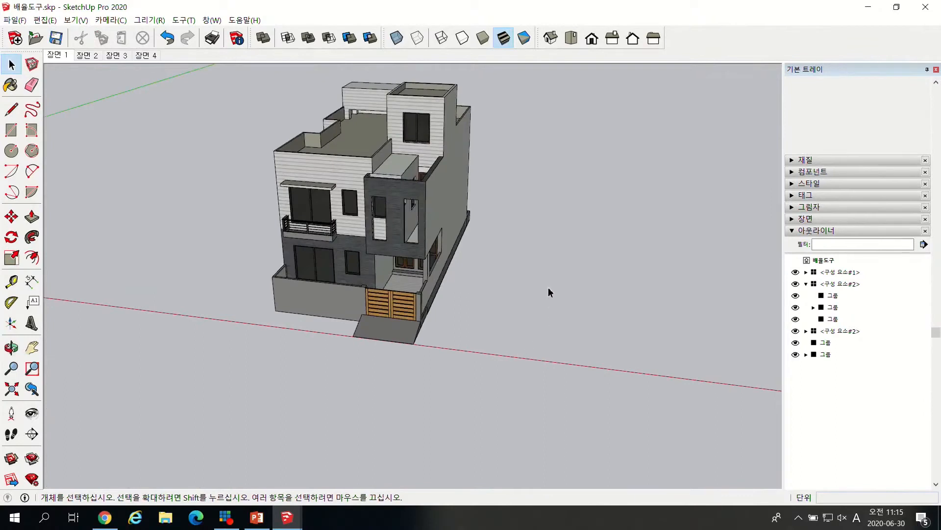
{"action": "left_click", "coordinate": [447, 212]}
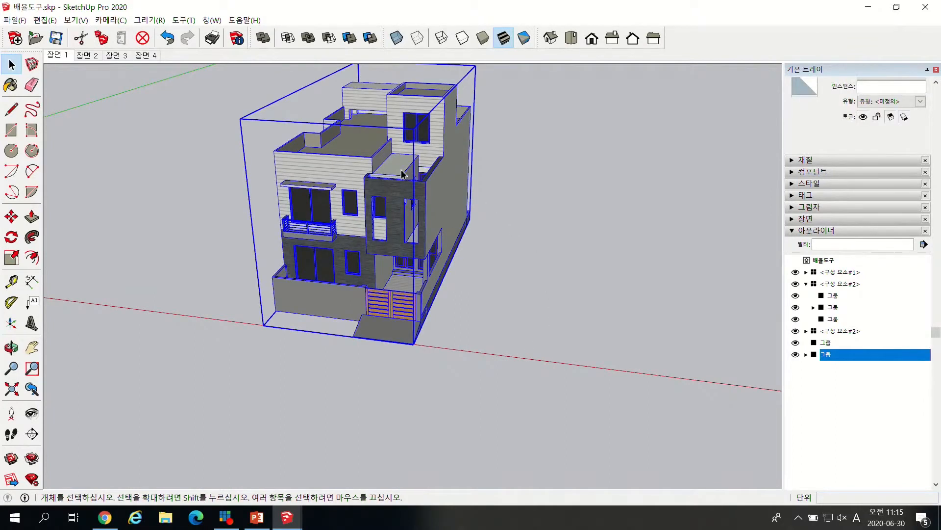
{"action": "scroll", "coordinate": [533, 206], "scroll_direction": "down", "scroll_amount": 2}
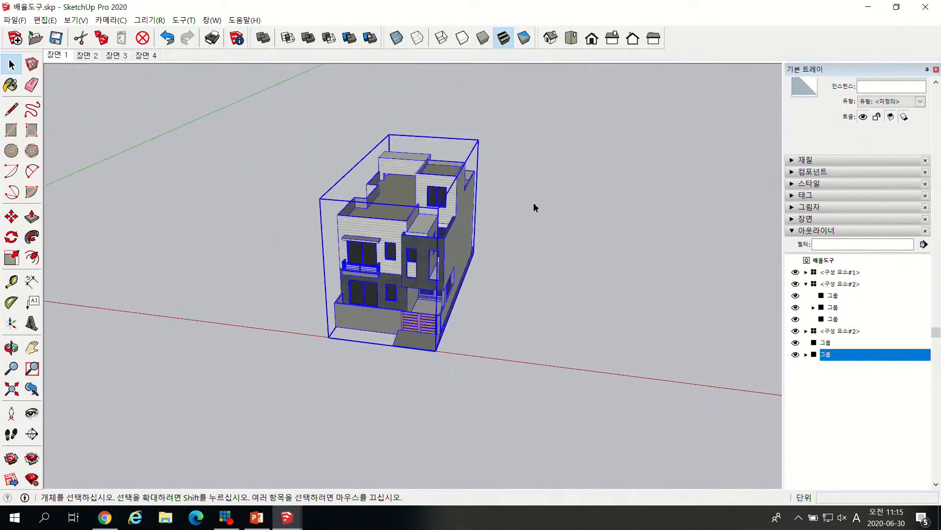
{"action": "scroll", "coordinate": [530, 260], "scroll_direction": "up", "scroll_amount": 4}
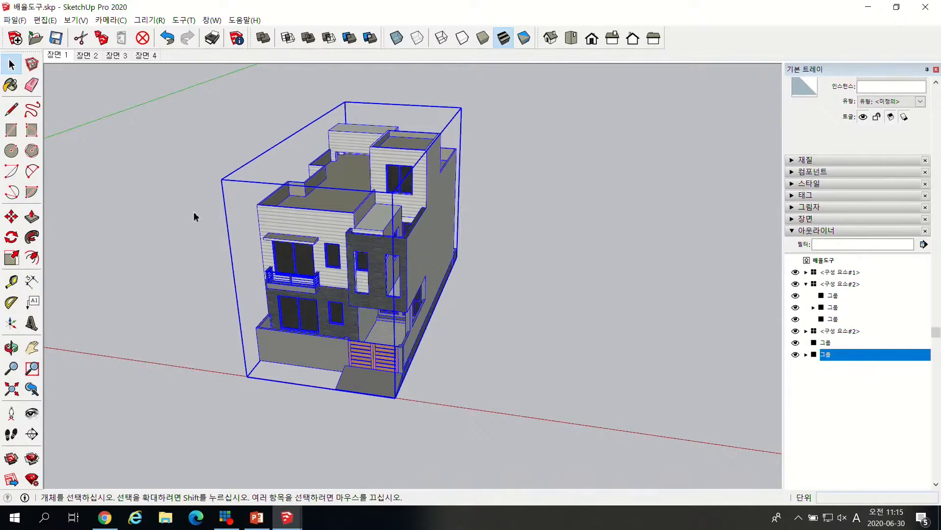
{"action": "scroll", "coordinate": [429, 294], "scroll_direction": "down", "scroll_amount": 2}
{"action": "scroll", "coordinate": [427, 297], "scroll_direction": "up", "scroll_amount": 2}
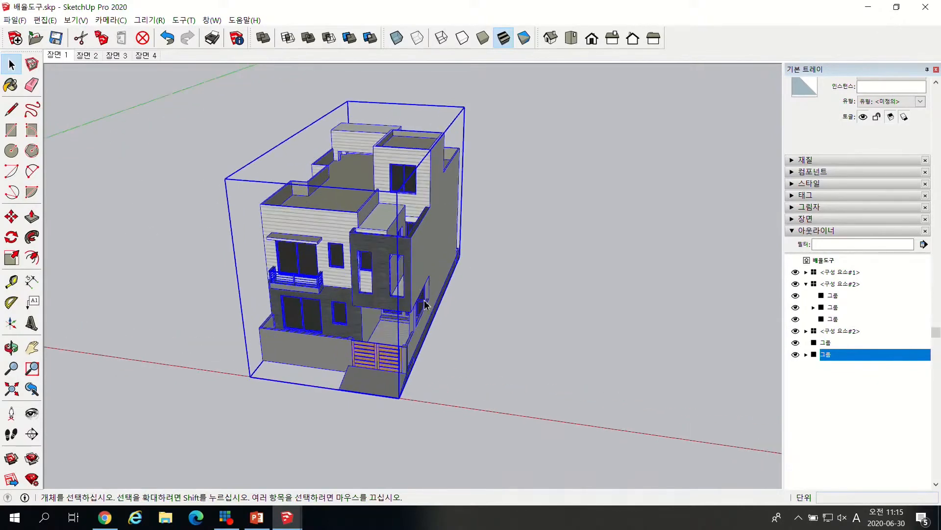
{"action": "scroll", "coordinate": [365, 290], "scroll_direction": "down", "scroll_amount": 1}
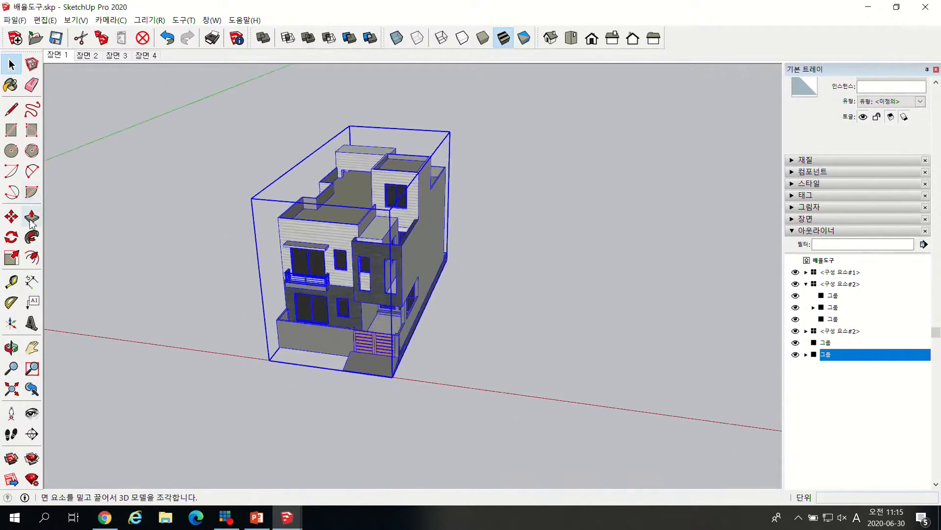
Try to mirror the house group along the red axis with a scale factor of -1, and undo it.
{"action": "left_click", "coordinate": [11, 216]}
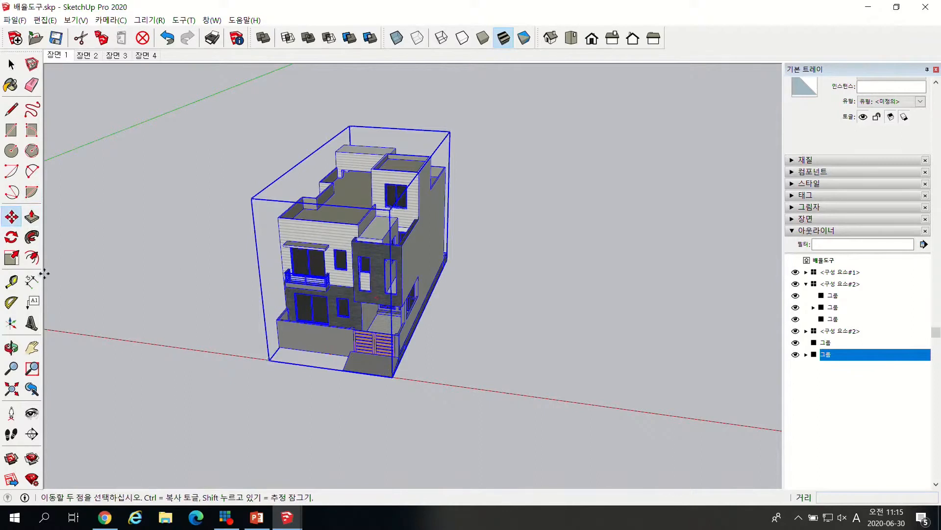
{"action": "left_click", "coordinate": [11, 258]}
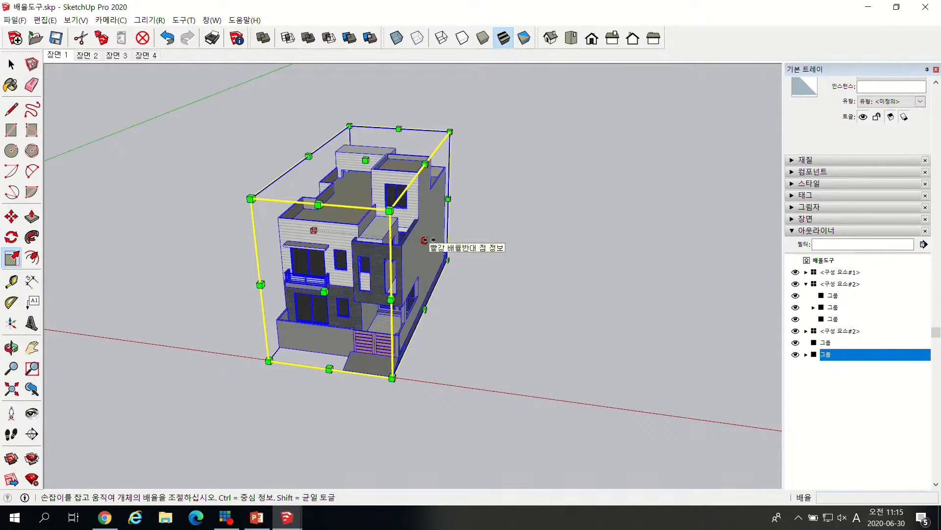
{"action": "left_click_drag", "start_coordinate": [424, 241], "coordinate": [130, 213]}
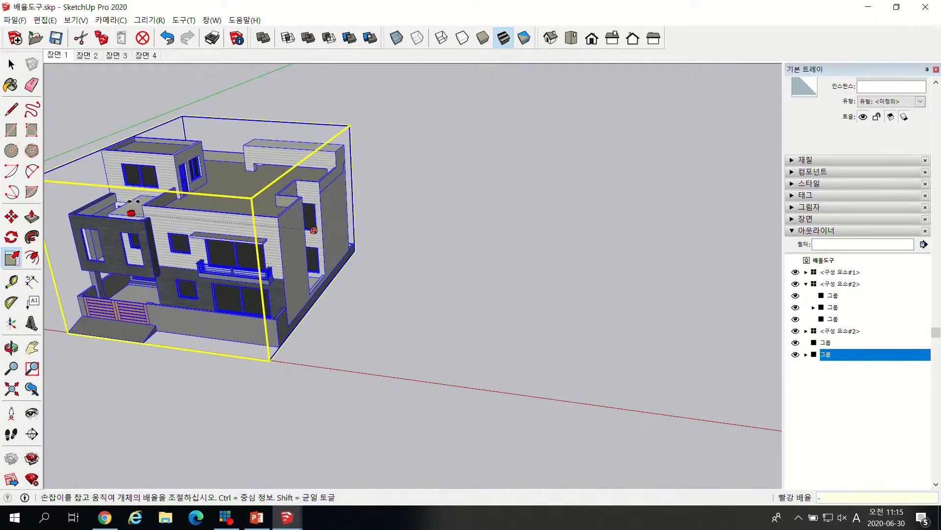
{"action": "type", "text": "-1"}
{"action": "key", "text": "Return"}
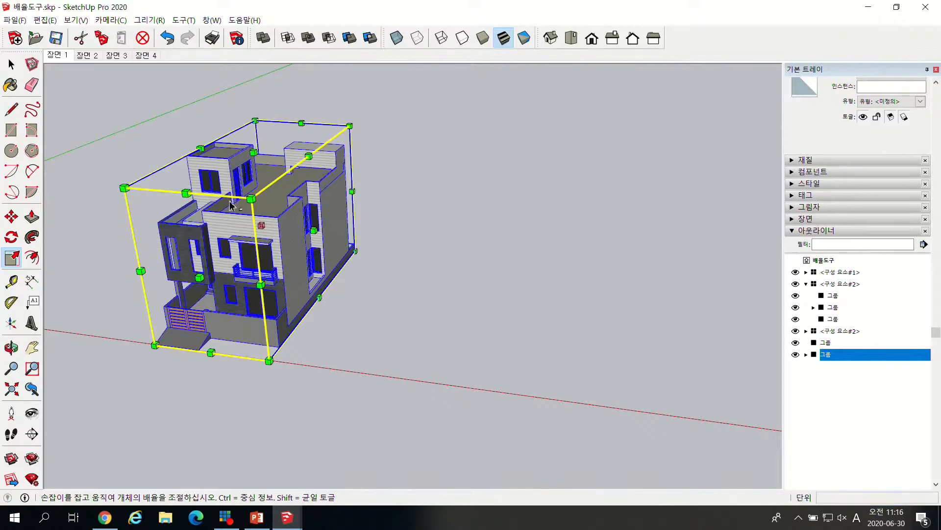
{"action": "key", "text": "ctrl+z"}
Copy the house group from its front base corner to a spot beside it along the red axis.
{"action": "left_click", "coordinate": [10, 216]}
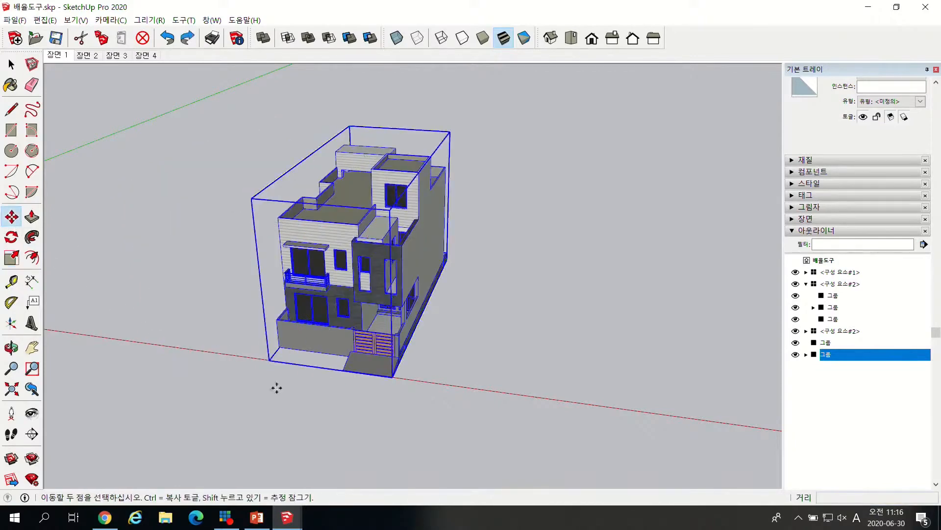
{"action": "left_click", "coordinate": [269, 363]}
{"action": "key", "text": "ctrl"}
{"action": "left_click", "coordinate": [522, 396]}
{"action": "scroll", "coordinate": [458, 372], "scroll_direction": "down", "scroll_amount": 5}
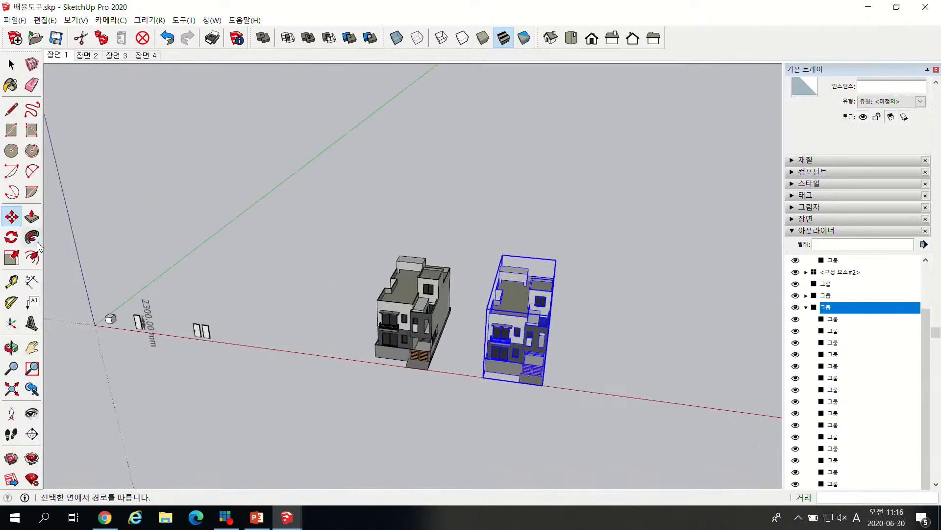
Mirror the copied house along the red axis with a scale factor of -1 using its side-face handle.
{"action": "left_click", "coordinate": [11, 257]}
{"action": "scroll", "coordinate": [519, 353], "scroll_direction": "up", "scroll_amount": 2}
{"action": "middle_click_drag", "start_coordinate": [519, 354], "coordinate": [512, 342]}
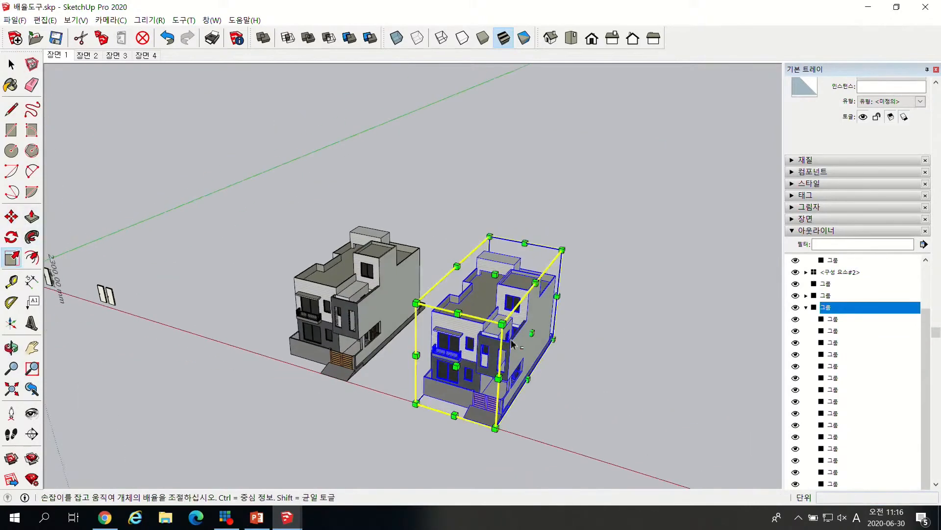
{"action": "left_click", "coordinate": [529, 332]}
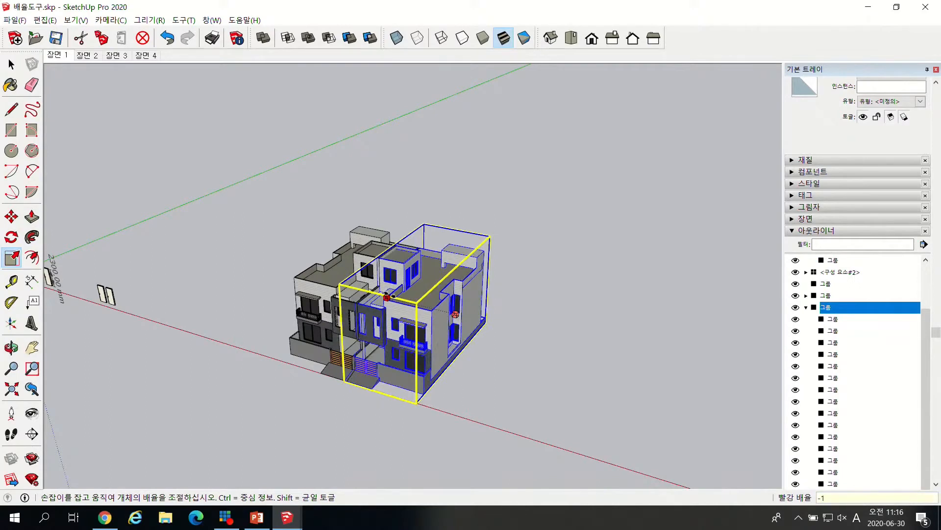
{"action": "left_click", "coordinate": [389, 294]}
Move the mirrored house along the red axis, clear of the original house.
{"action": "key", "text": "m"}
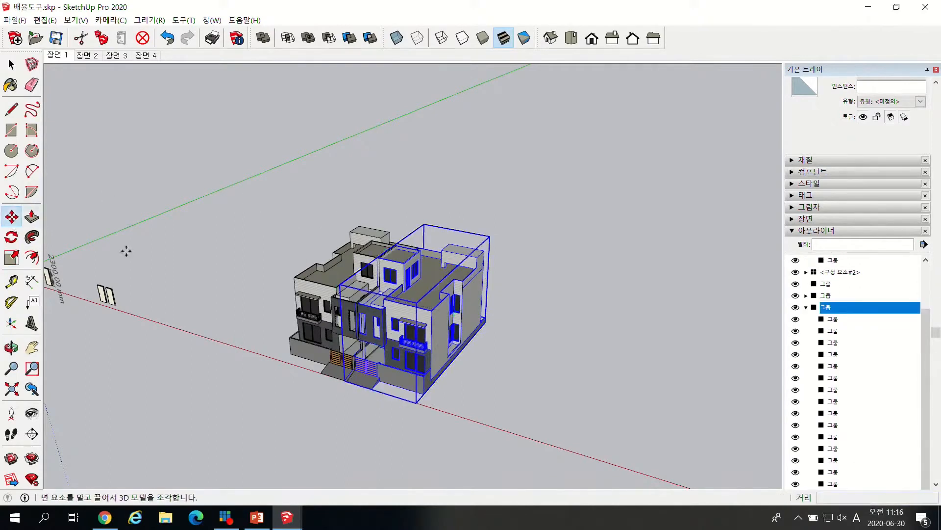
{"action": "left_click", "coordinate": [417, 402]}
{"action": "left_click", "coordinate": [506, 426]}
{"action": "scroll", "coordinate": [537, 398], "scroll_direction": "up", "scroll_amount": 5}
{"action": "key", "text": "space"}
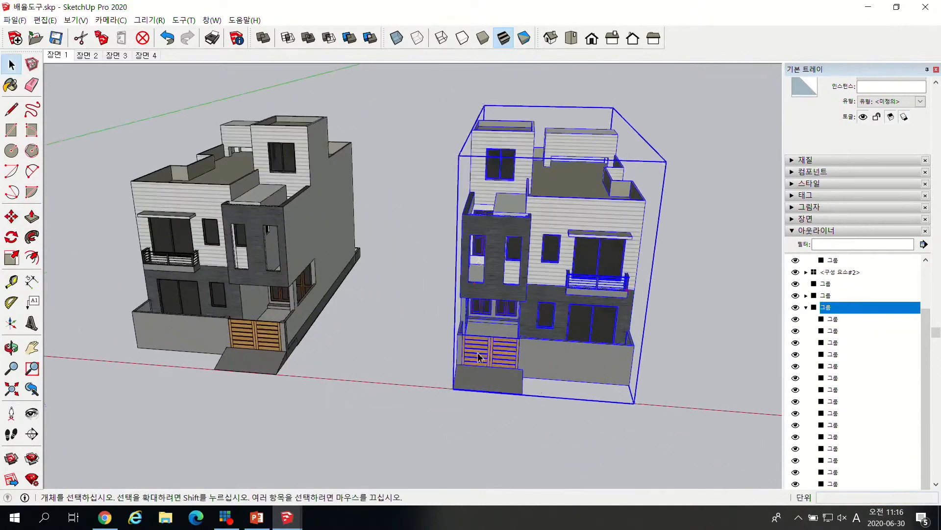
Select the original house and place a copy of it behind along the green axis.
{"action": "scroll", "coordinate": [480, 357], "scroll_direction": "down", "scroll_amount": 3}
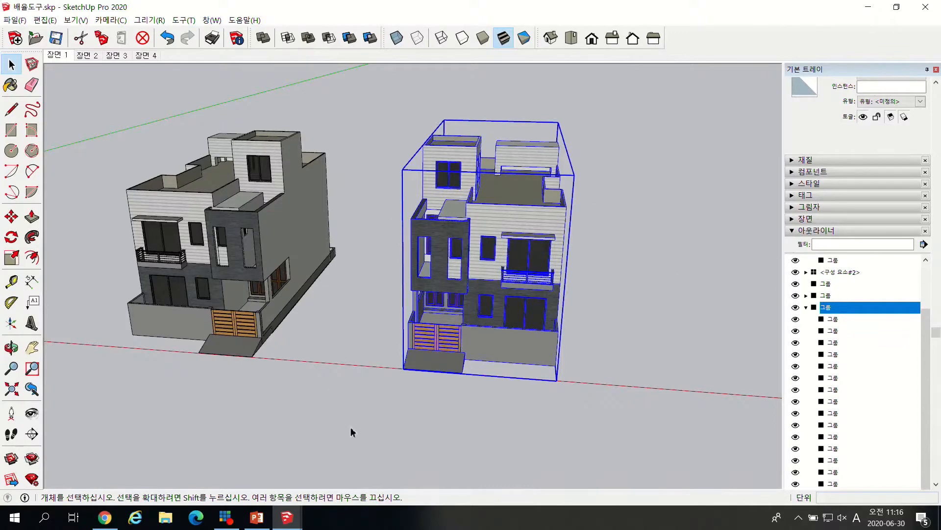
{"action": "scroll", "coordinate": [490, 314], "scroll_direction": "down", "scroll_amount": 6}
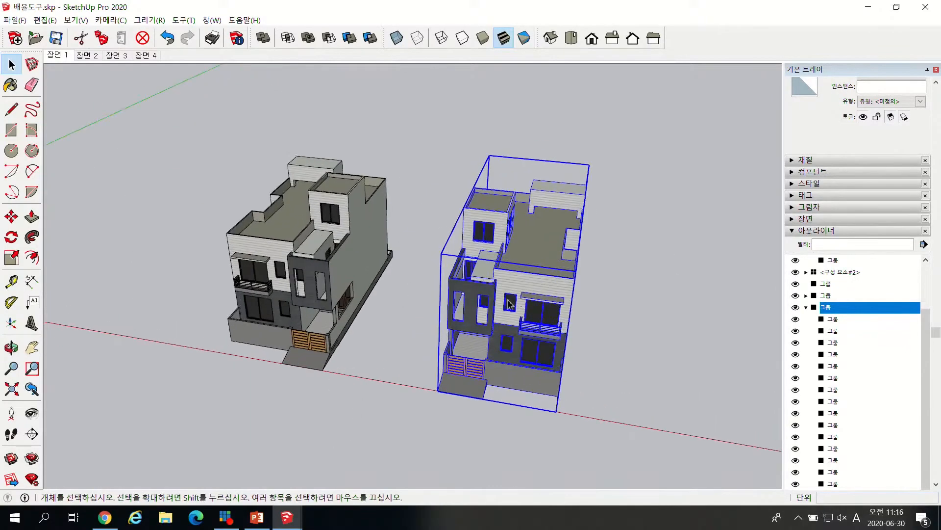
{"action": "scroll", "coordinate": [345, 292], "scroll_direction": "down", "scroll_amount": 3}
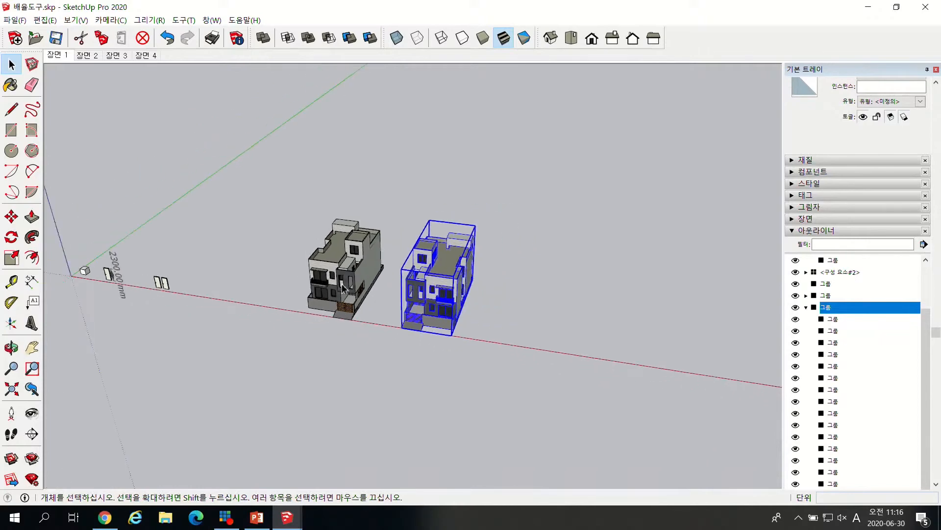
{"action": "left_click", "coordinate": [345, 291]}
{"action": "scroll", "coordinate": [378, 300], "scroll_direction": "up", "scroll_amount": 3}
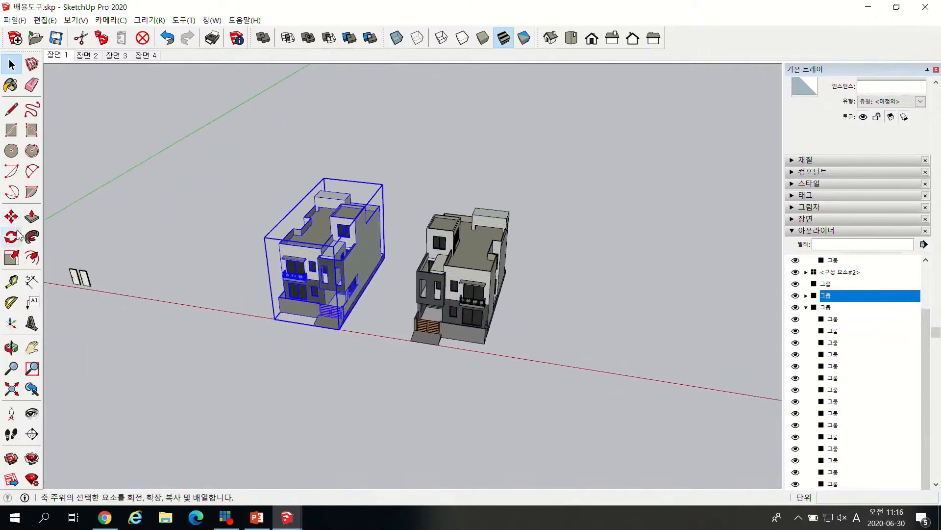
{"action": "left_click", "coordinate": [12, 216]}
{"action": "left_click", "coordinate": [274, 319]}
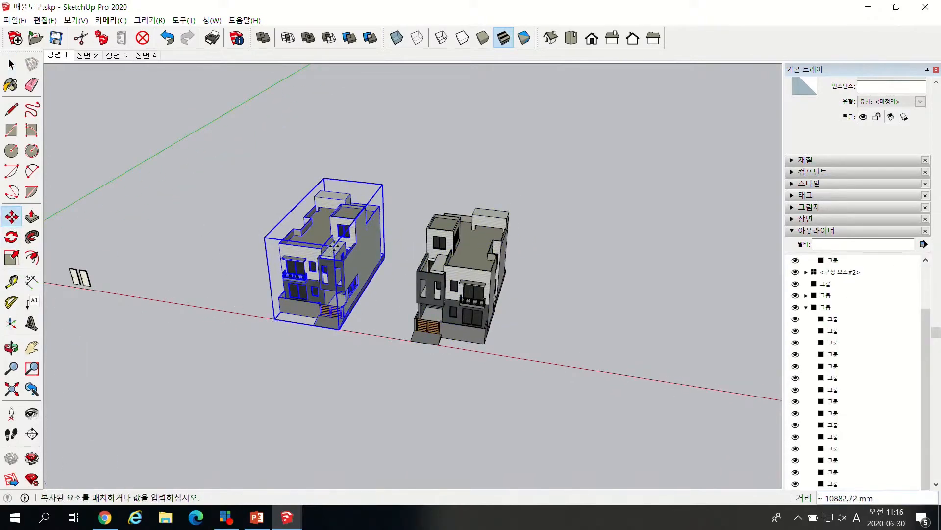
{"action": "key", "text": "ctrl"}
{"action": "left_click", "coordinate": [380, 195]}
{"action": "middle_click_drag", "start_coordinate": [517, 196], "coordinate": [421, 198]}
{"action": "scroll", "coordinate": [520, 157], "scroll_direction": "up", "scroll_amount": 3}
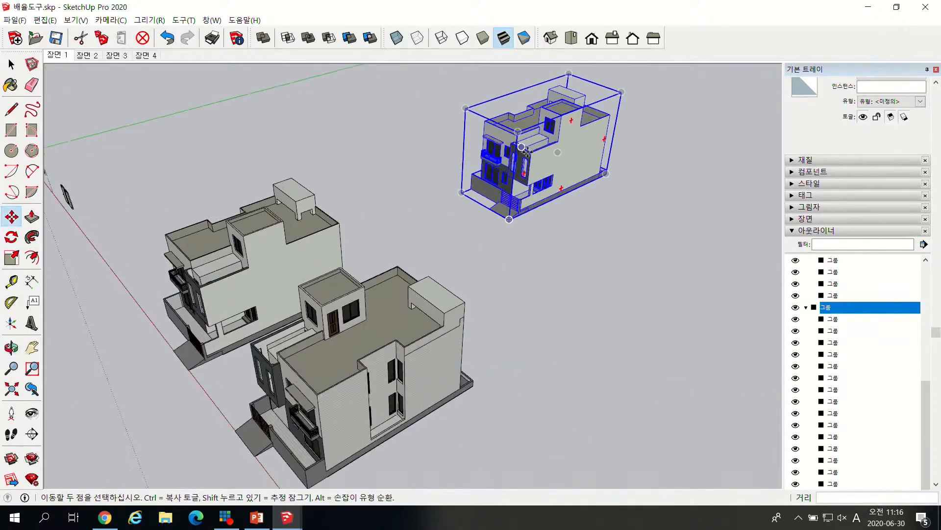
Mirror the rear house copy along the green axis with a scale factor of -1 using its front-face handle.
{"action": "left_click", "coordinate": [12, 257]}
{"action": "mouse_move", "coordinate": [485, 179]}
{"action": "left_mouse_down"}
{"action": "mouse_move", "coordinate": [647, 104]}
{"action": "mouse_move", "coordinate": [498, 168]}
{"action": "left_mouse_up"}
{"action": "key", "text": "Escape"}
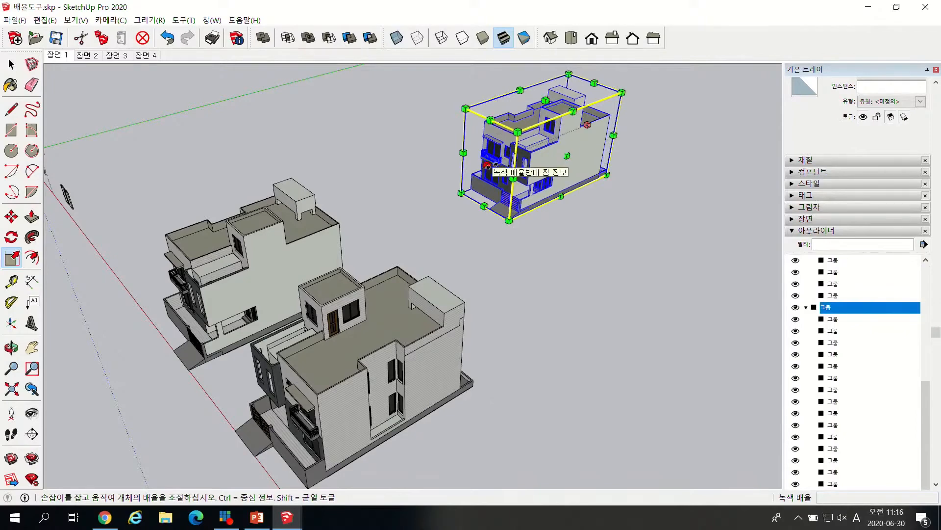
{"action": "left_click_drag", "start_coordinate": [487, 164], "coordinate": [707, 77]}
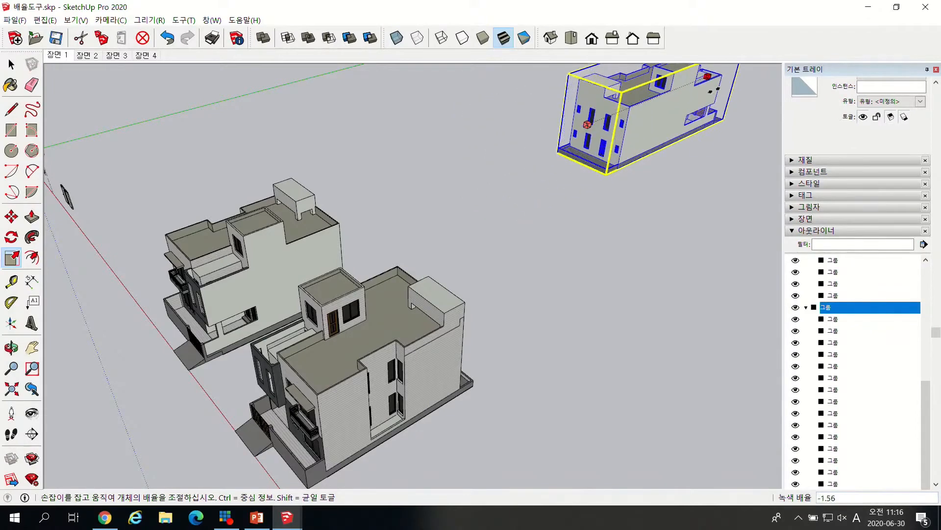
{"action": "key", "text": "Return"}
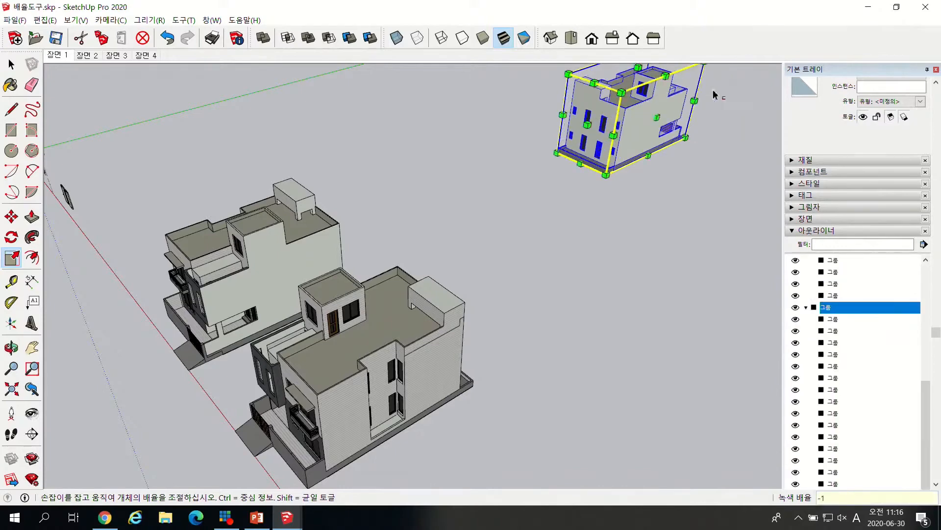
Leave the Scale tool and compare the original house with its two mirrored copies from several sides.
{"action": "scroll", "coordinate": [613, 247], "scroll_direction": "down", "scroll_amount": 4}
{"action": "middle_click_drag", "start_coordinate": [660, 263], "coordinate": [511, 205]}
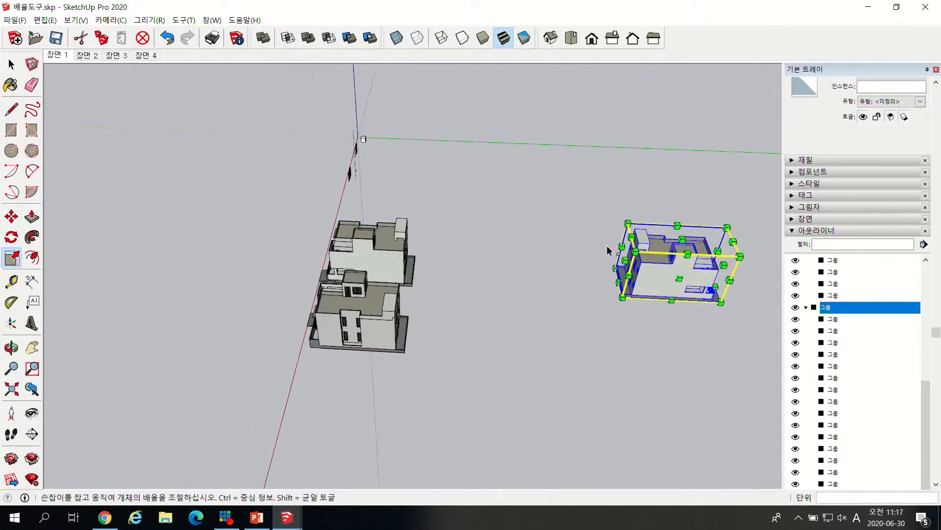
{"action": "middle_click_drag", "start_coordinate": [543, 284], "coordinate": [394, 283]}
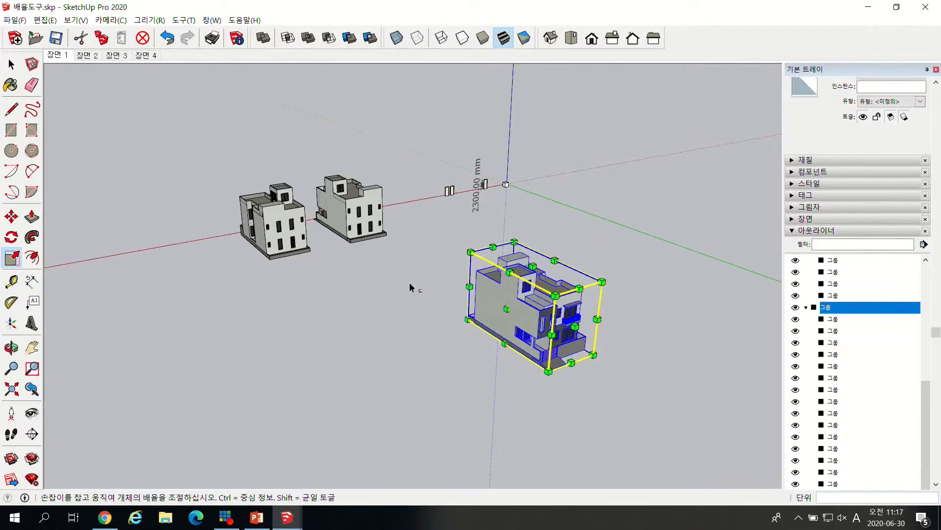
{"action": "scroll", "coordinate": [566, 343], "scroll_direction": "up", "scroll_amount": 3}
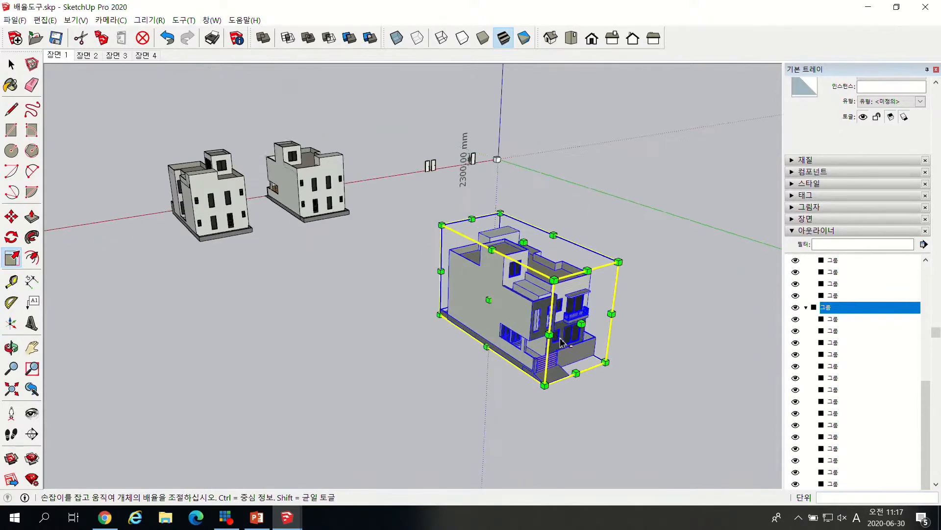
{"action": "key", "text": "space"}
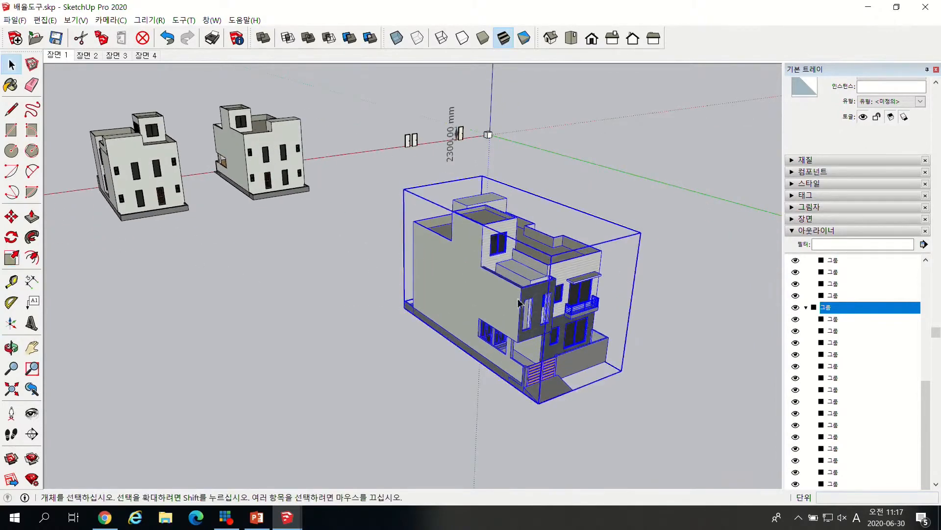
{"action": "middle_click_drag", "start_coordinate": [285, 181], "coordinate": [446, 234]}
{"action": "scroll", "coordinate": [446, 235], "scroll_direction": "up", "scroll_amount": 5}
{"action": "scroll", "coordinate": [490, 260], "scroll_direction": "down", "scroll_amount": 2}
{"action": "scroll", "coordinate": [539, 280], "scroll_direction": "up", "scroll_amount": 2}
{"action": "scroll", "coordinate": [489, 146], "scroll_direction": "down", "scroll_amount": 3}
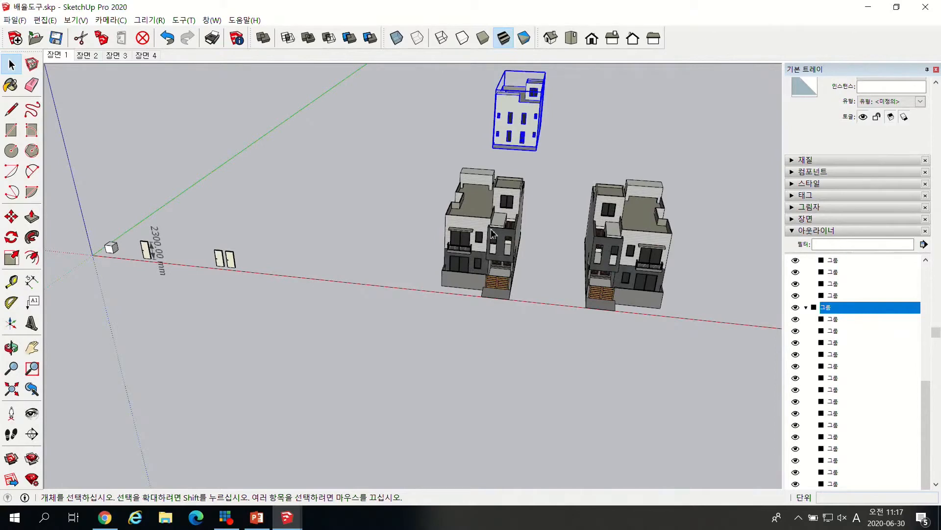
{"action": "scroll", "coordinate": [493, 228], "scroll_direction": "up", "scroll_amount": 2}
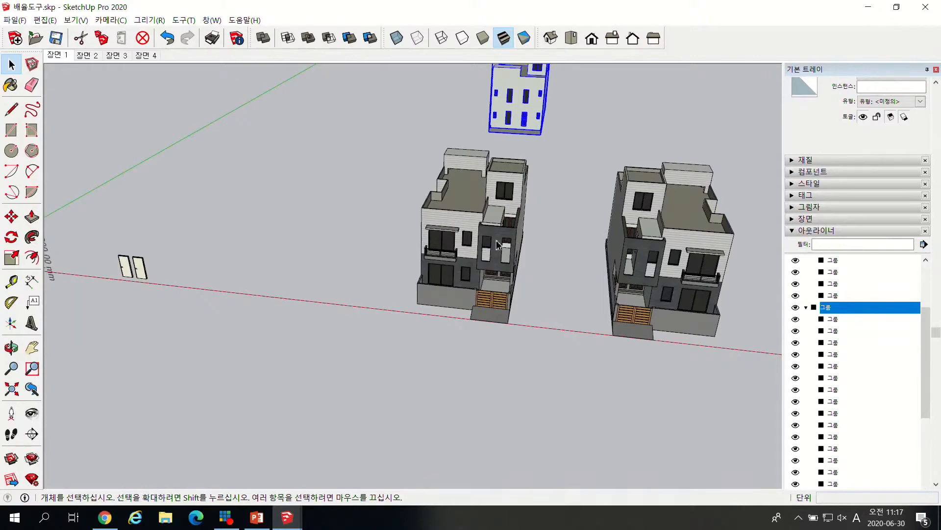
Mirror the original house in place along the red axis by scaling it about its centre with a factor of -1.
{"action": "left_click", "coordinate": [497, 243]}
{"action": "left_click", "coordinate": [11, 257]}
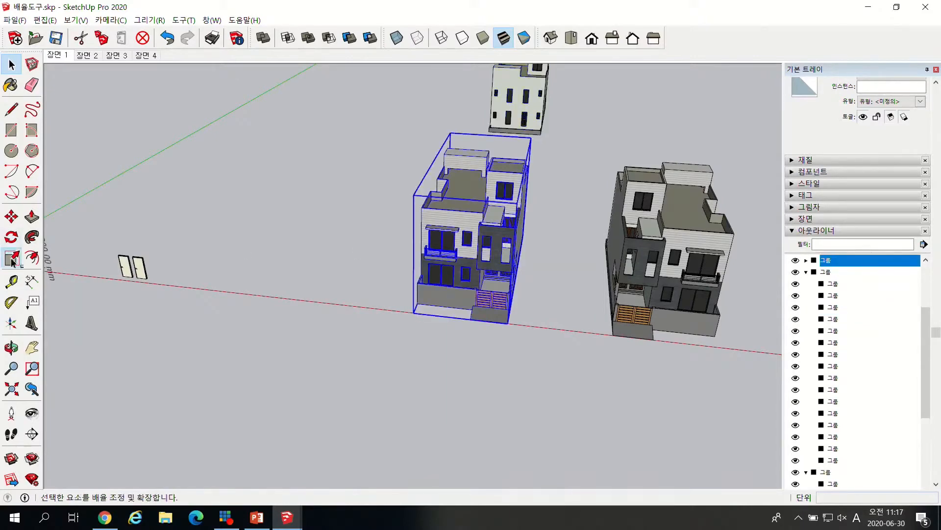
{"action": "scroll", "coordinate": [528, 259], "scroll_direction": "up", "scroll_amount": 3}
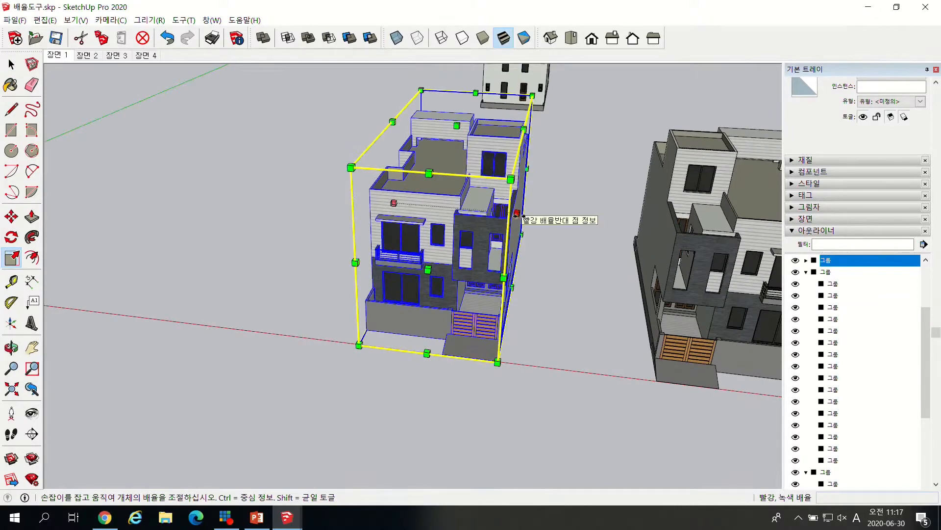
{"action": "key", "text": "ctrl"}
{"action": "key", "text": "ctrl"}
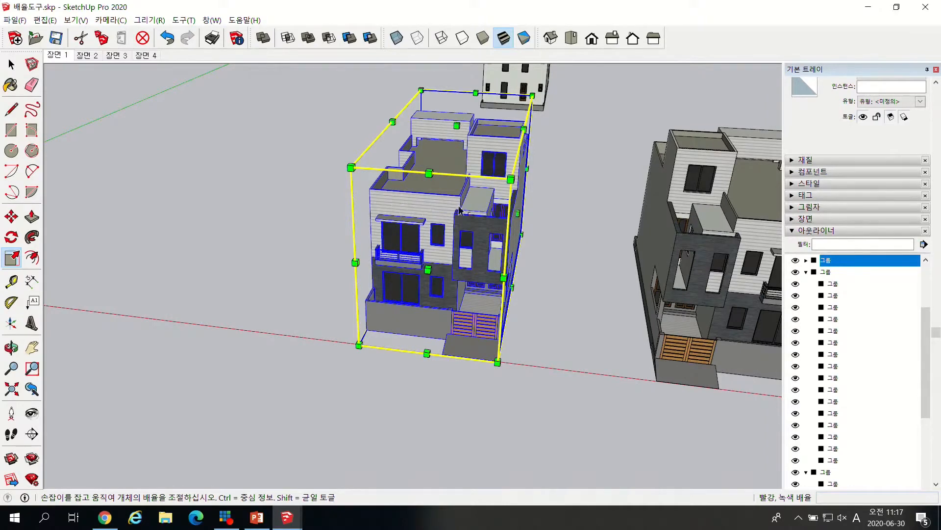
{"action": "key", "text": "ctrl"}
{"action": "key", "text": "ctrl"}
{"action": "key", "text": "ctrl"}
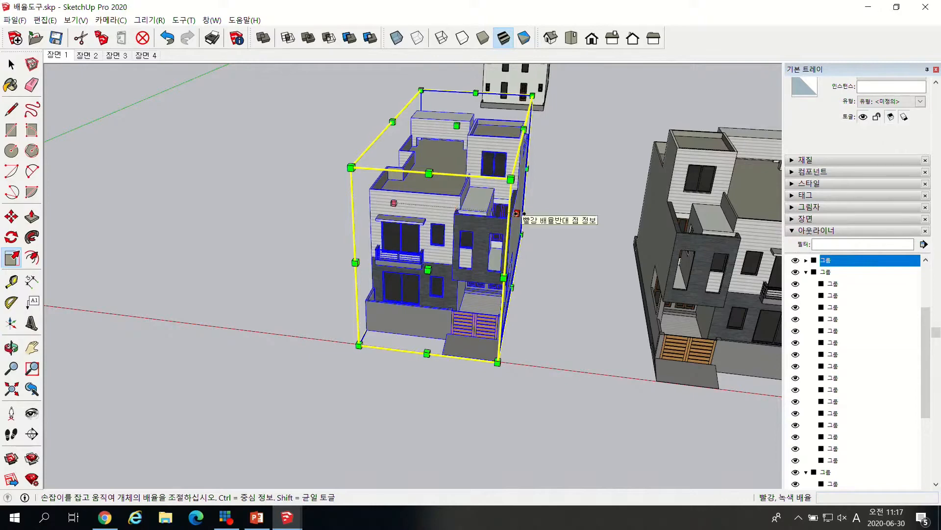
{"action": "key", "text": "ctrl"}
{"action": "key", "text": "ctrl"}
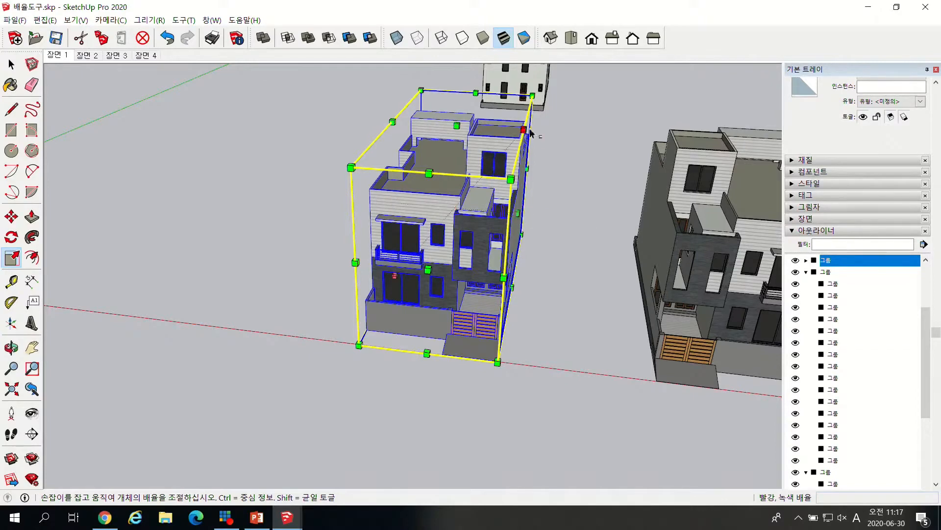
{"action": "key", "text": "ctrl"}
{"action": "key", "text": "ctrl"}
{"action": "key", "text": "ctrl"}
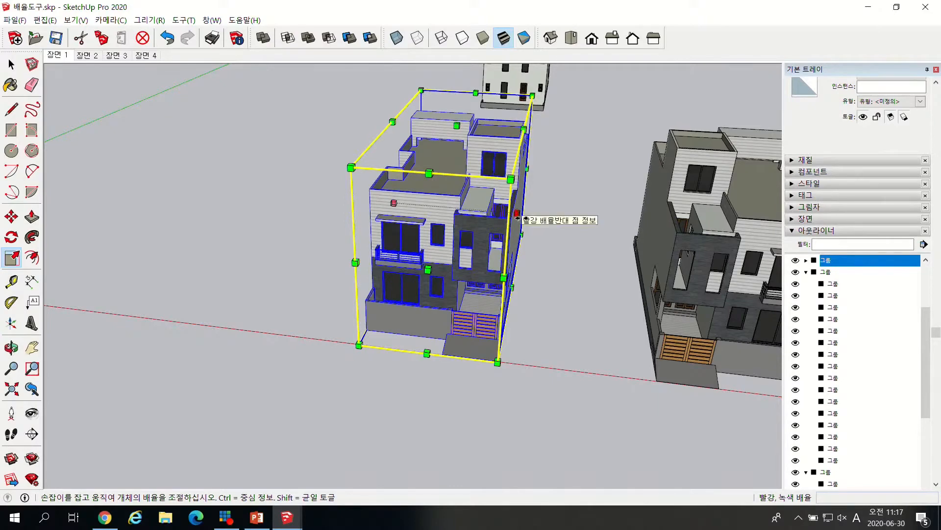
{"action": "key", "text": "ctrl"}
{"action": "key", "text": "ctrl"}
{"action": "key", "text": "ctrl"}
{"action": "left_click_drag", "start_coordinate": [457, 209], "coordinate": [387, 200]}
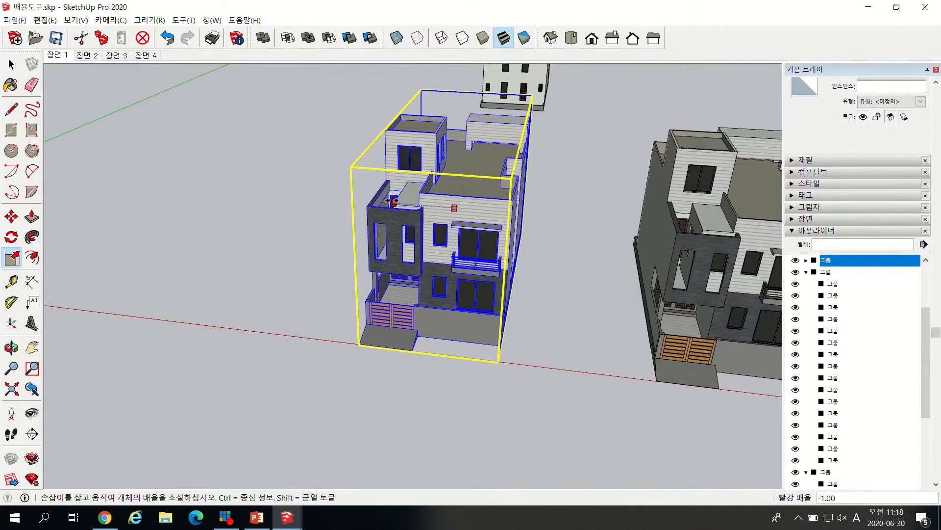
{"action": "left_click_drag", "start_coordinate": [387, 199], "coordinate": [387, 200]}
{"action": "scroll", "coordinate": [464, 244], "scroll_direction": "down", "scroll_amount": 3}
{"action": "scroll", "coordinate": [463, 243], "scroll_direction": "up", "scroll_amount": 2}
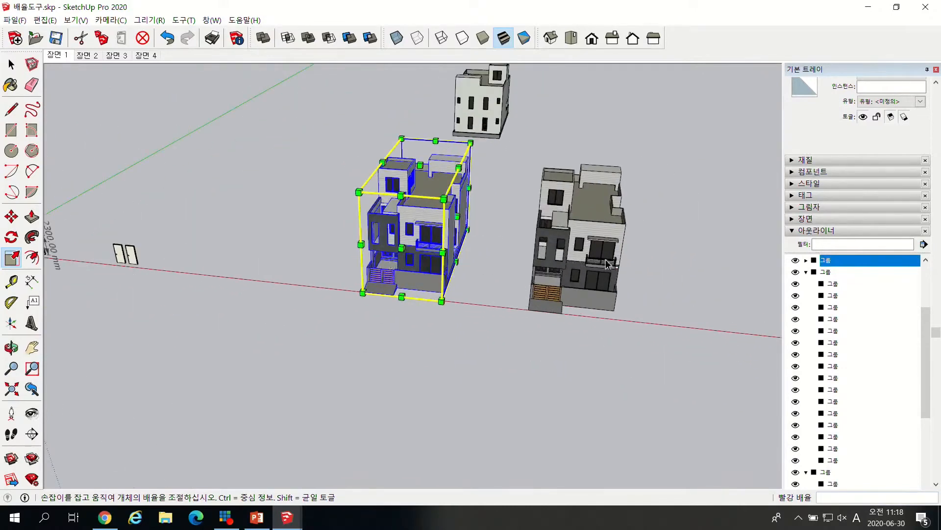
Leave the Scale tool and compare the mirrored original house with the house copy beside it by selecting them alternately.
{"action": "key", "text": "space"}
{"action": "left_click", "coordinate": [534, 267]}
{"action": "left_click", "coordinate": [425, 260]}
{"action": "left_click", "coordinate": [604, 248]}
{"action": "left_click", "coordinate": [436, 259]}
{"action": "left_click", "coordinate": [595, 248]}
{"action": "left_click", "coordinate": [428, 257]}
{"action": "left_click", "coordinate": [588, 257]}
{"action": "left_click", "coordinate": [427, 253]}
Undo the centre-based mirroring of the original house and clear the selection.
{"action": "key", "text": "ctrl+z"}
{"action": "middle_click_drag", "start_coordinate": [391, 273], "coordinate": [454, 248]}
{"action": "scroll", "coordinate": [513, 253], "scroll_direction": "up", "scroll_amount": 2}
{"action": "left_click", "coordinate": [511, 254]}
{"action": "scroll", "coordinate": [508, 255], "scroll_direction": "down", "scroll_amount": 2}
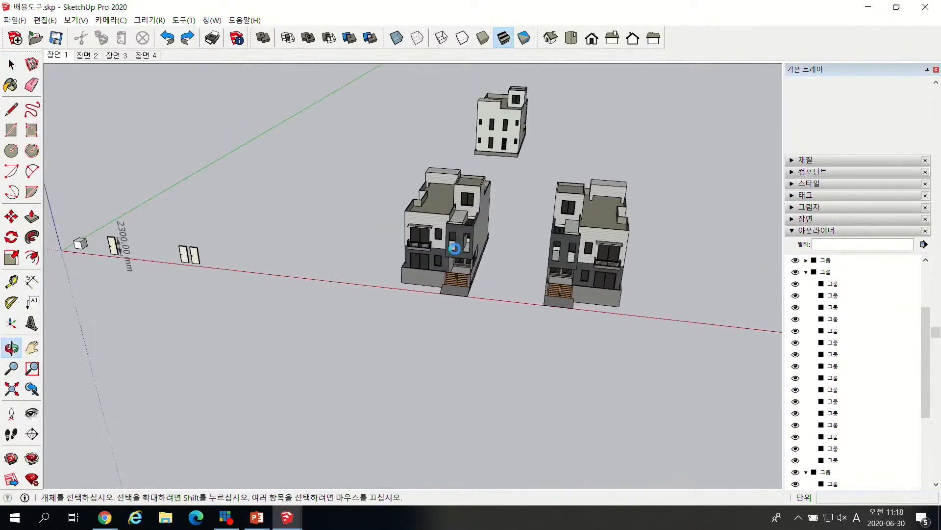
{"action": "scroll", "coordinate": [464, 244], "scroll_direction": "up", "scroll_amount": 1}
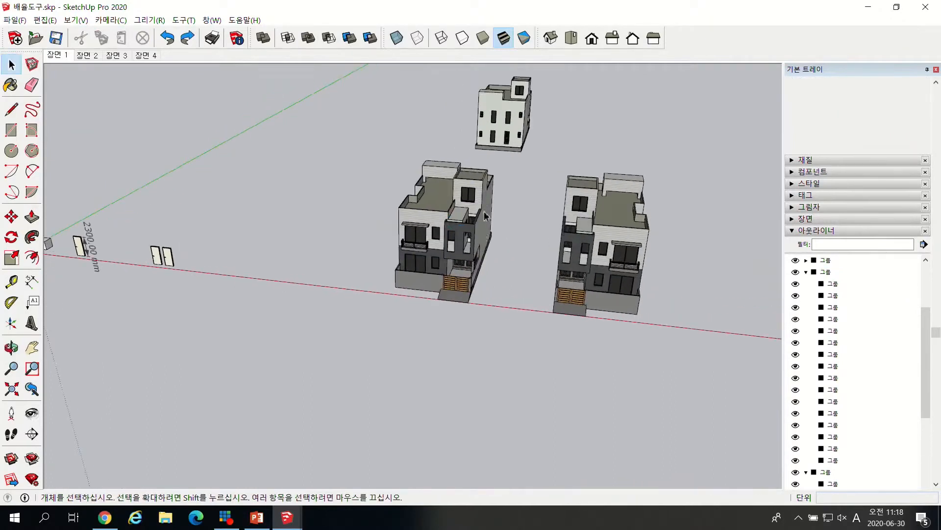
{"action": "left_click", "coordinate": [455, 229]}
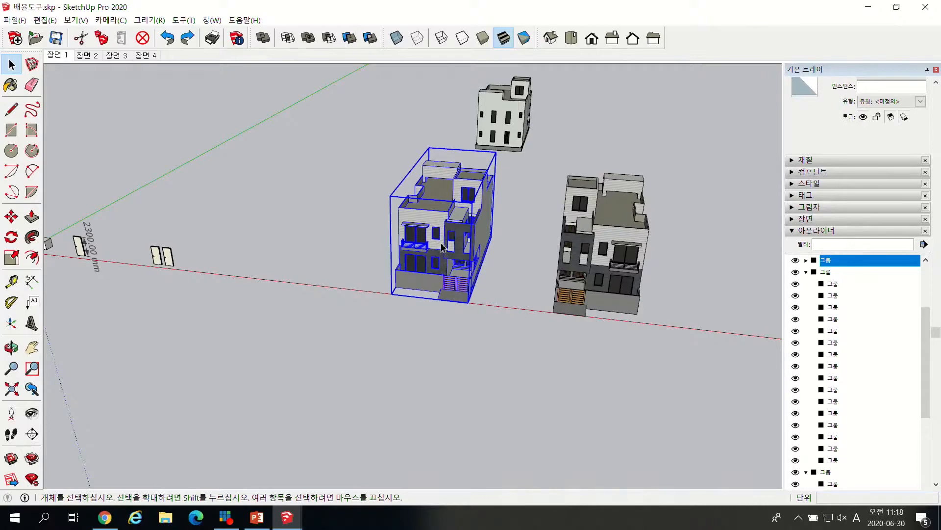
{"action": "right_click", "coordinate": [442, 247]}
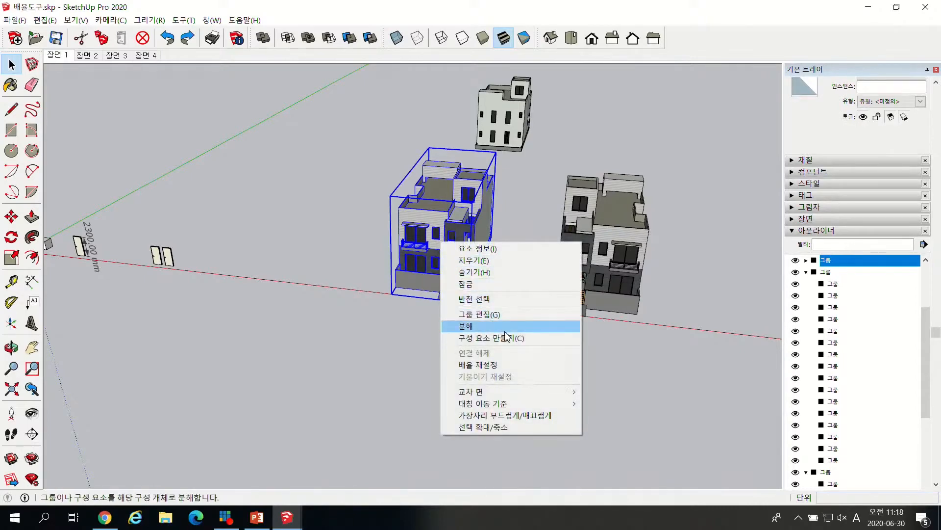
{"action": "mouse_move", "coordinate": [518, 404]}
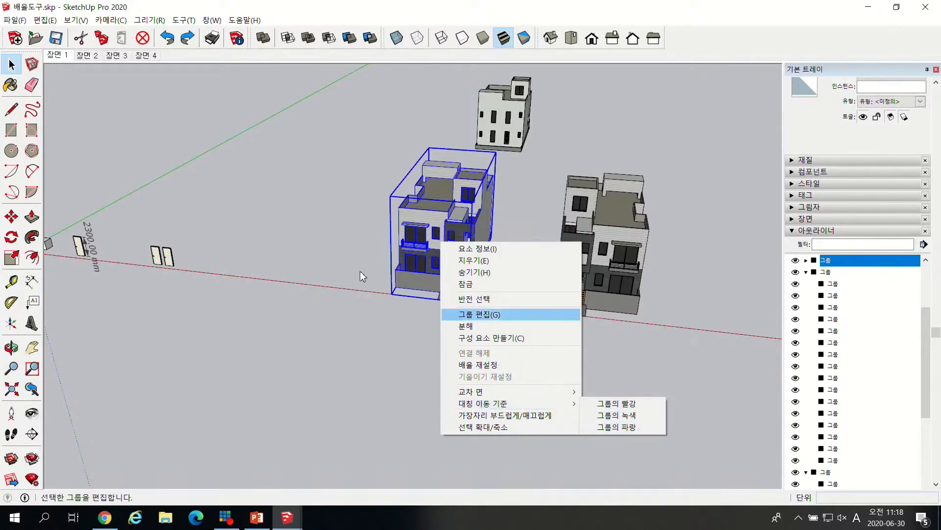
{"action": "left_click", "coordinate": [350, 291]}
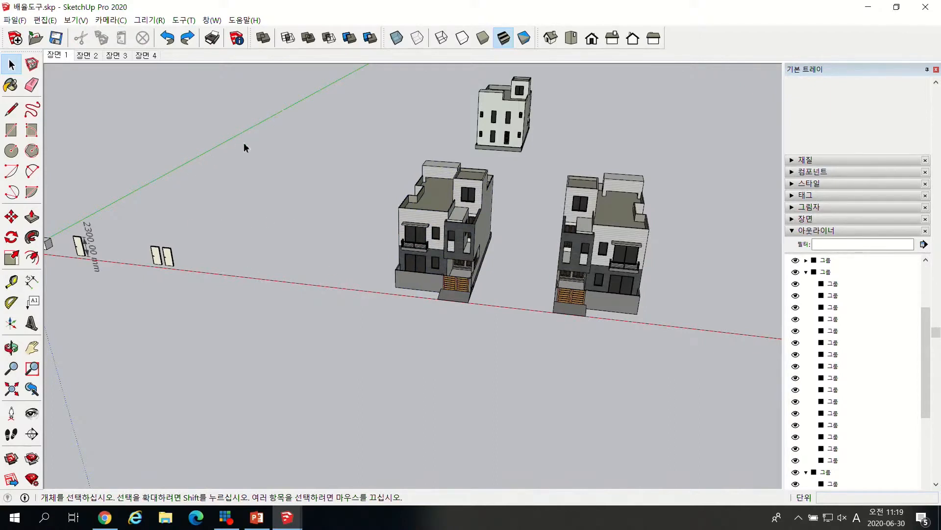
Flip the original house in place along the group's red axis with Flip Along.
{"action": "scroll", "coordinate": [328, 243], "scroll_direction": "down", "scroll_amount": 3}
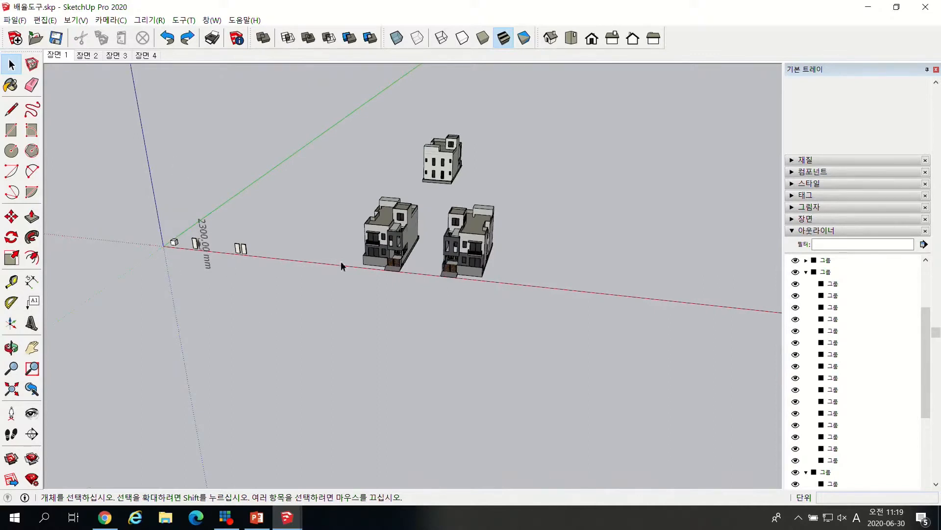
{"action": "scroll", "coordinate": [342, 266], "scroll_direction": "up", "scroll_amount": 4}
{"action": "left_click", "coordinate": [395, 231]}
{"action": "right_click", "coordinate": [394, 230]}
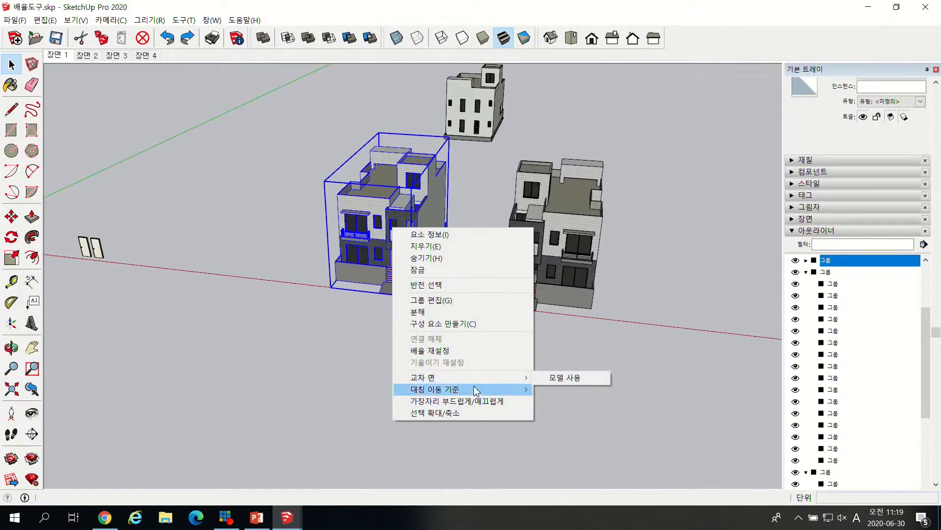
{"action": "mouse_move", "coordinate": [476, 390]}
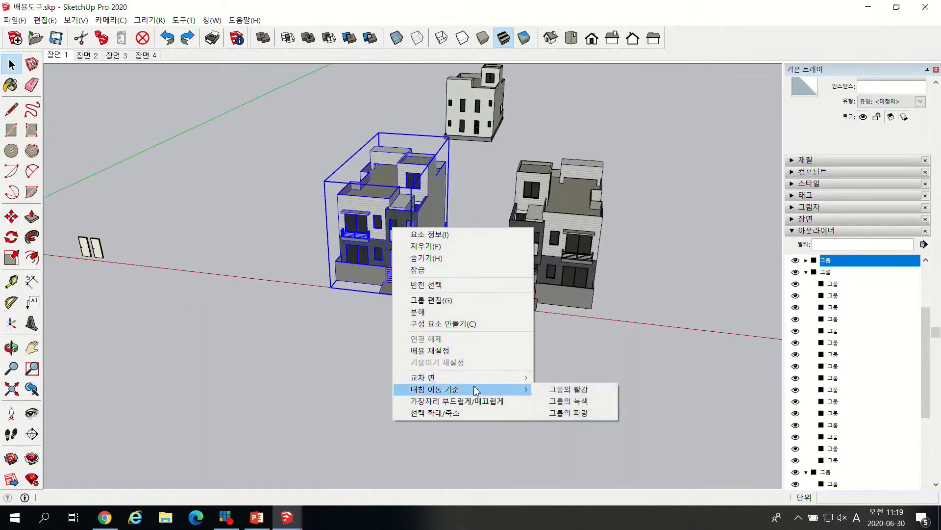
{"action": "left_click", "coordinate": [558, 391]}
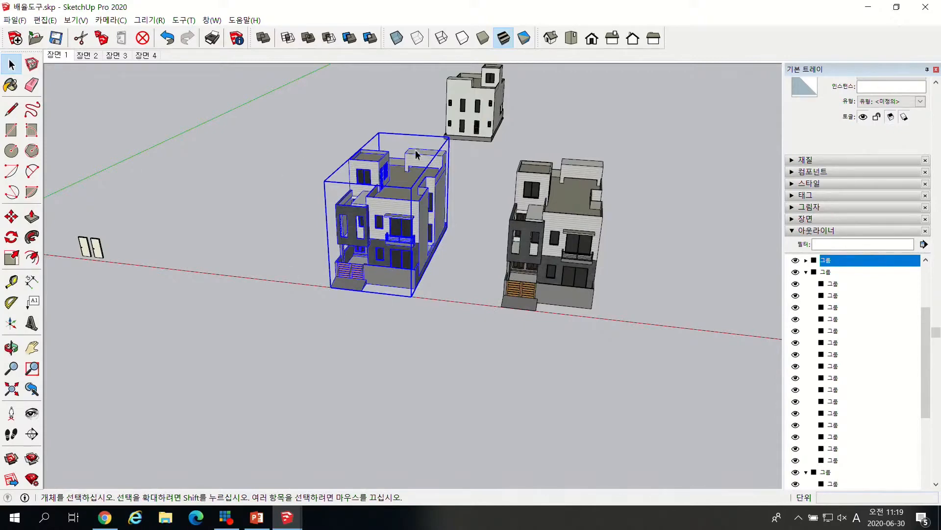
{"action": "scroll", "coordinate": [426, 209], "scroll_direction": "down", "scroll_amount": 2}
{"action": "scroll", "coordinate": [426, 209], "scroll_direction": "up", "scroll_amount": 3}
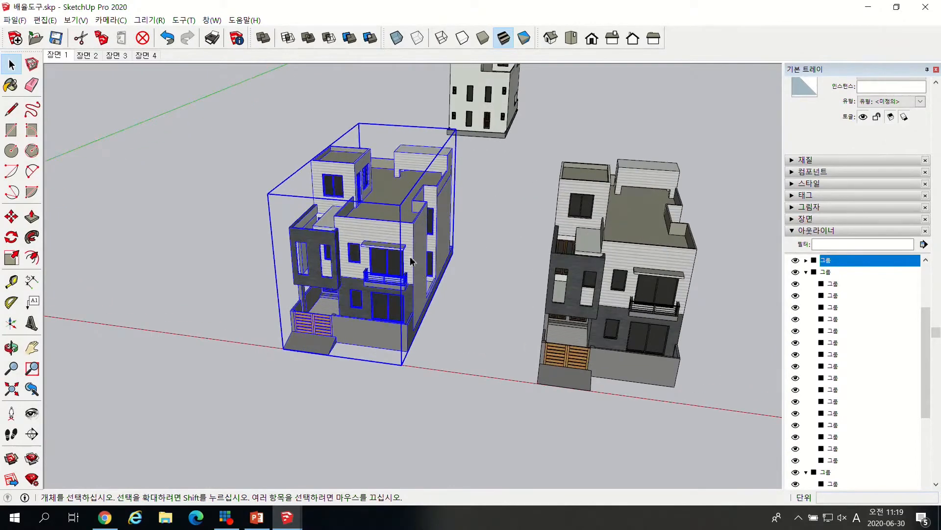
Examine the red, green and blue Flip Along options for the flipped house group, then dismiss them without applying any.
{"action": "left_click", "coordinate": [496, 304]}
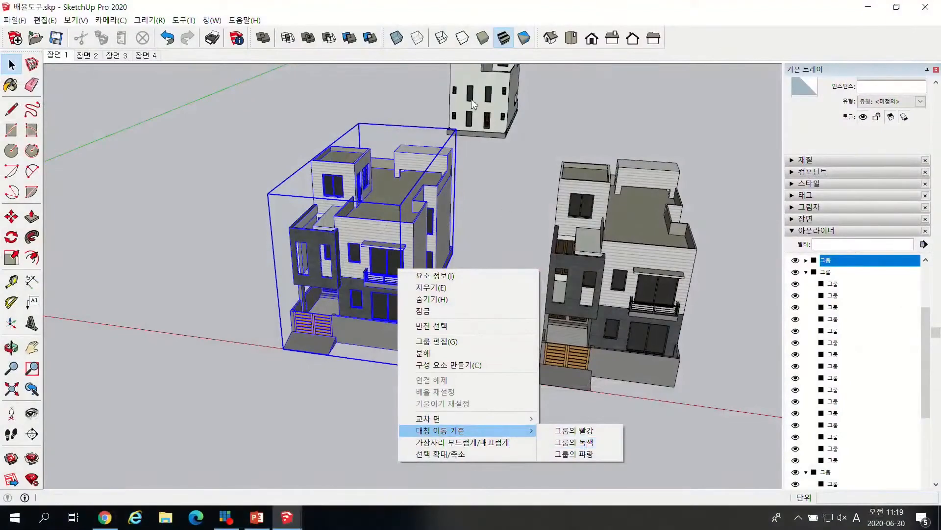
{"action": "left_click", "coordinate": [475, 103]}
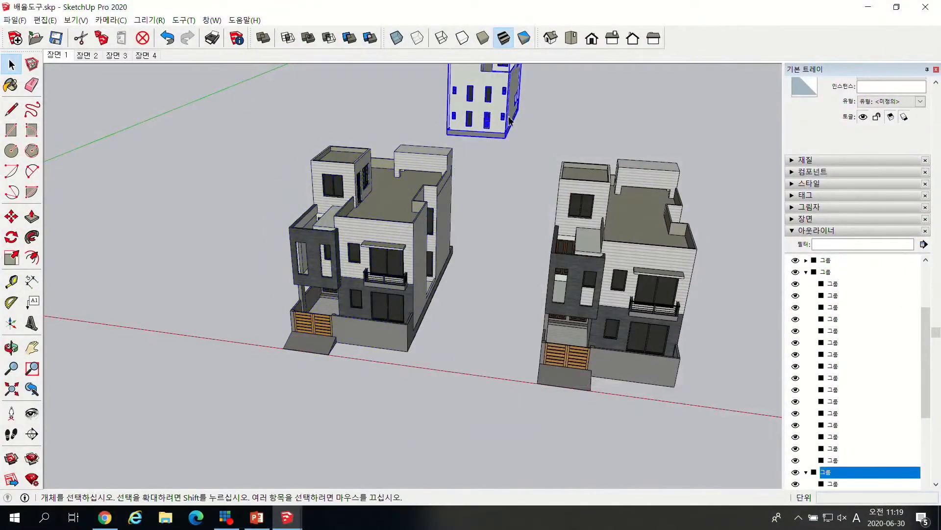
{"action": "scroll", "coordinate": [468, 100], "scroll_direction": "down", "scroll_amount": 3}
{"action": "scroll", "coordinate": [228, 142], "scroll_direction": "up", "scroll_amount": 2}
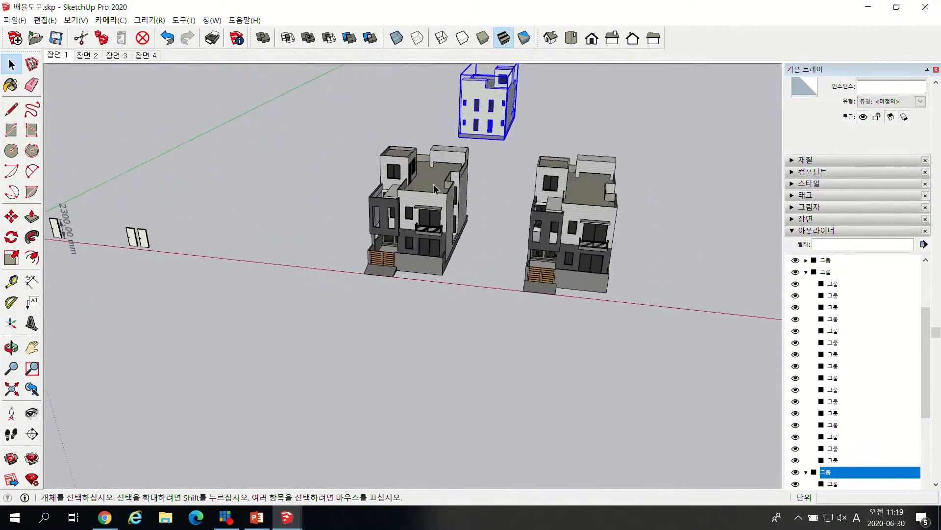
{"action": "right_click", "coordinate": [437, 197]}
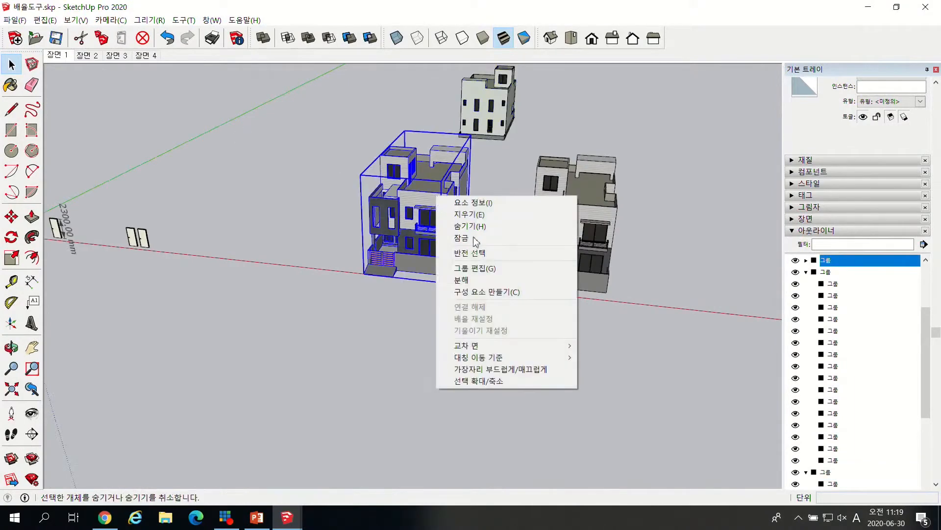
{"action": "mouse_move", "coordinate": [510, 361]}
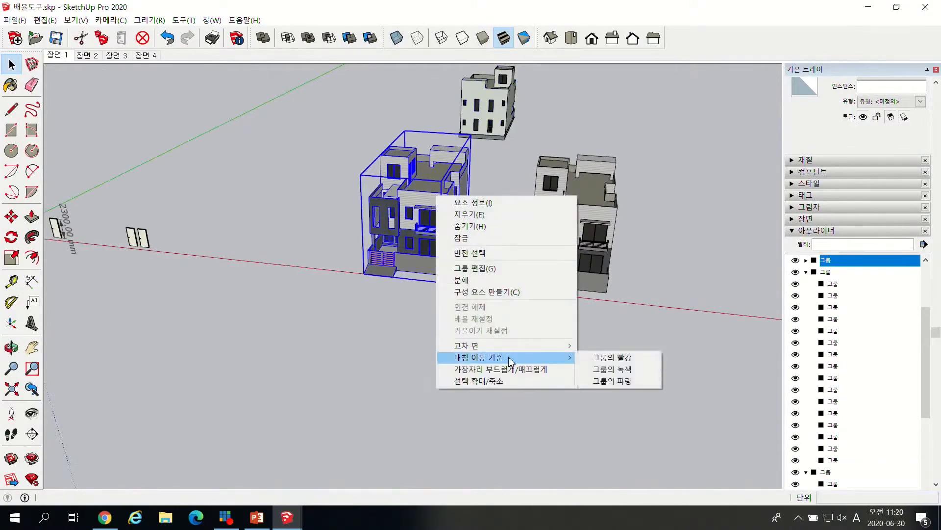
{"action": "left_click", "coordinate": [351, 261]}
{"action": "left_click", "coordinate": [350, 261]}
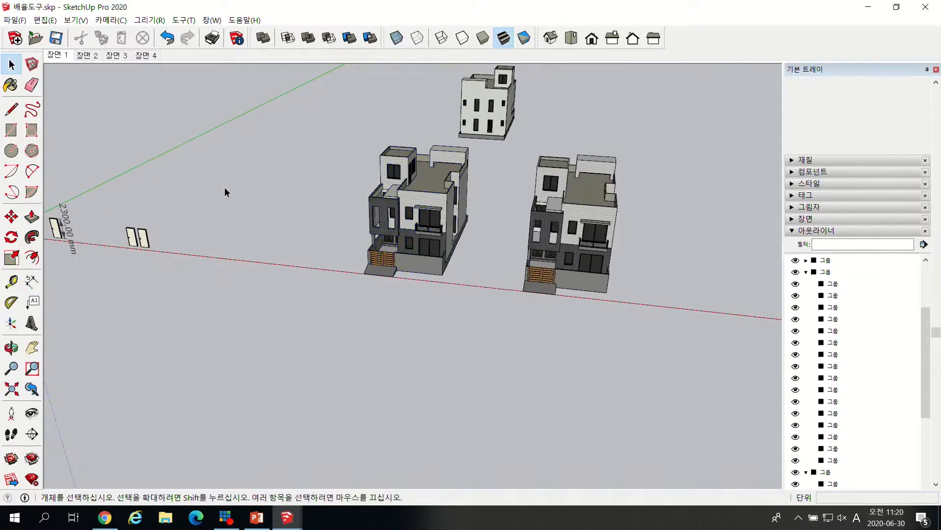
{"action": "scroll", "coordinate": [251, 187], "scroll_direction": "down", "scroll_amount": 3}
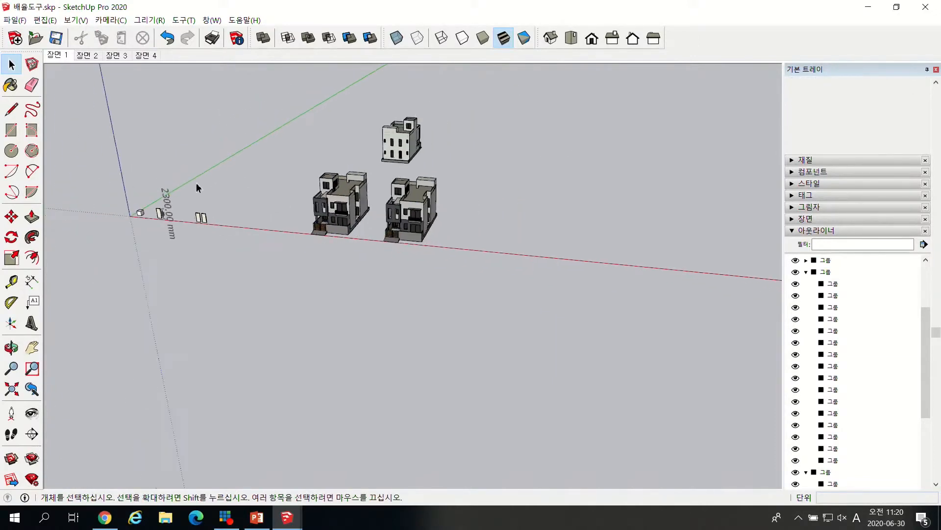
{"action": "scroll", "coordinate": [226, 205], "scroll_direction": "up", "scroll_amount": 2}
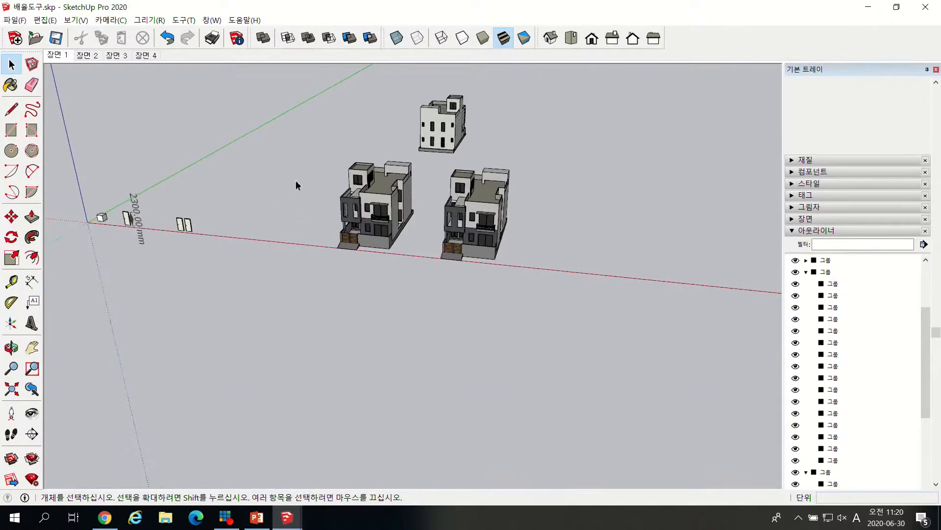
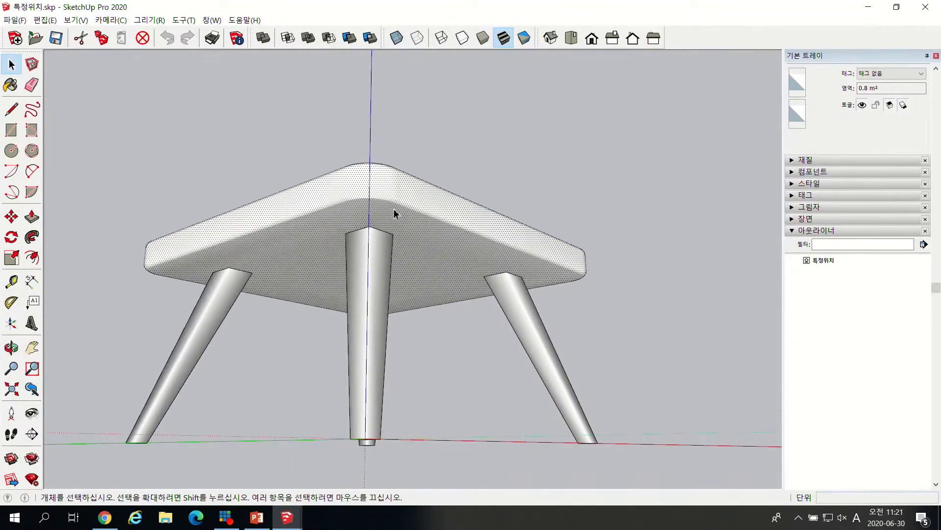
Examine the table model from several sides, selecting individual legs and finally the tabletop.
{"action": "scroll", "coordinate": [395, 206], "scroll_direction": "up", "scroll_amount": 4}
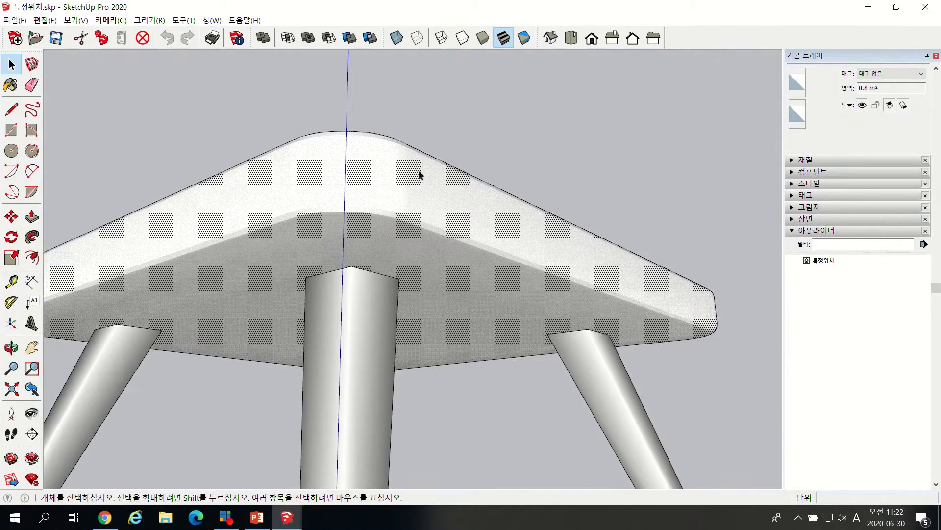
{"action": "middle_click_drag", "start_coordinate": [475, 143], "coordinate": [399, 250]}
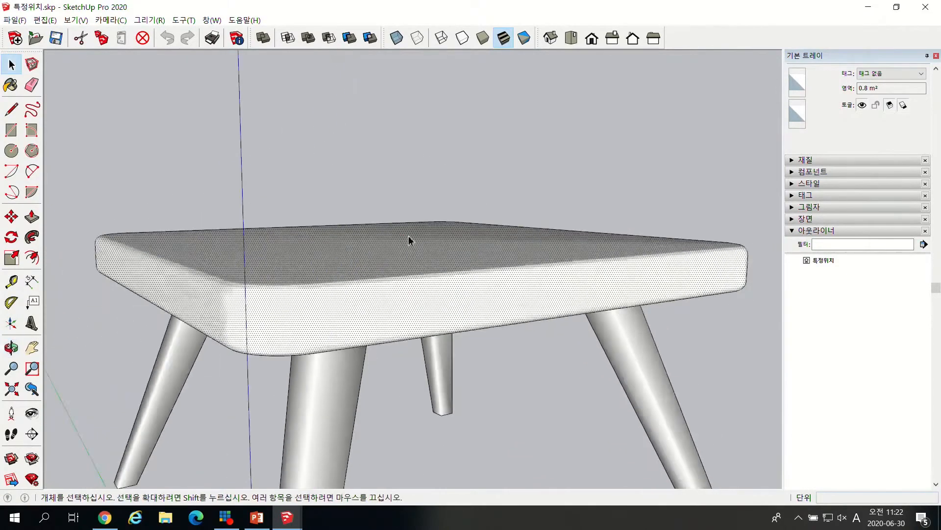
{"action": "scroll", "coordinate": [430, 216], "scroll_direction": "down", "scroll_amount": 4}
{"action": "scroll", "coordinate": [400, 256], "scroll_direction": "up", "scroll_amount": 3}
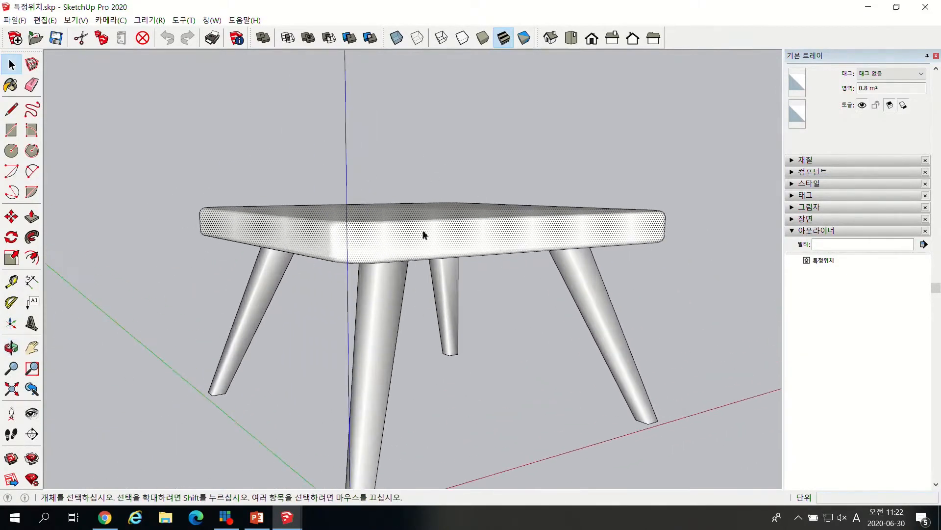
{"action": "left_click", "coordinate": [380, 329]}
{"action": "scroll", "coordinate": [378, 331], "scroll_direction": "up", "scroll_amount": 4}
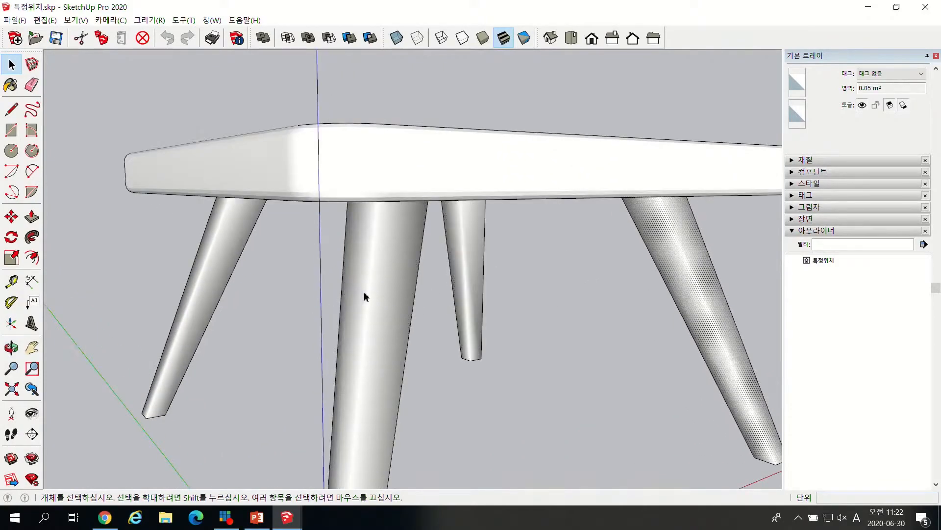
{"action": "scroll", "coordinate": [400, 265], "scroll_direction": "down", "scroll_amount": 3}
{"action": "left_click", "coordinate": [283, 265]}
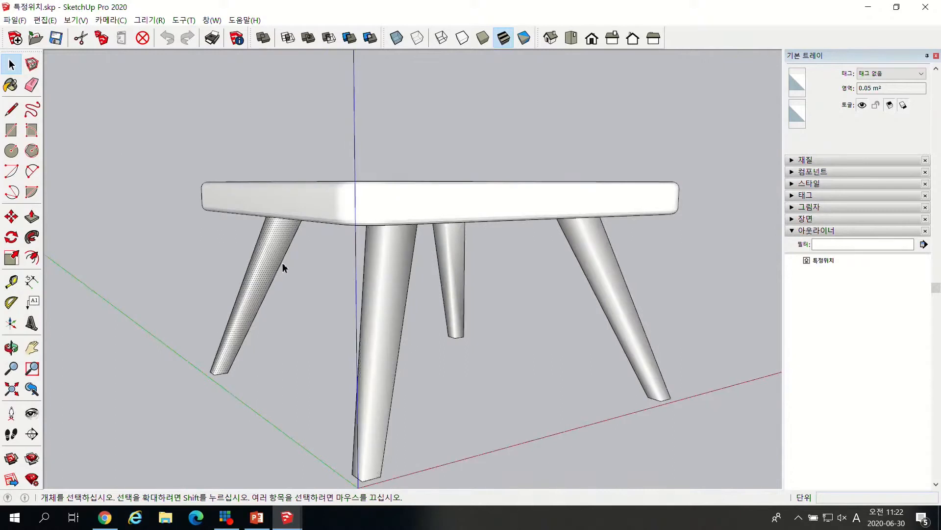
{"action": "scroll", "coordinate": [385, 278], "scroll_direction": "down", "scroll_amount": 3}
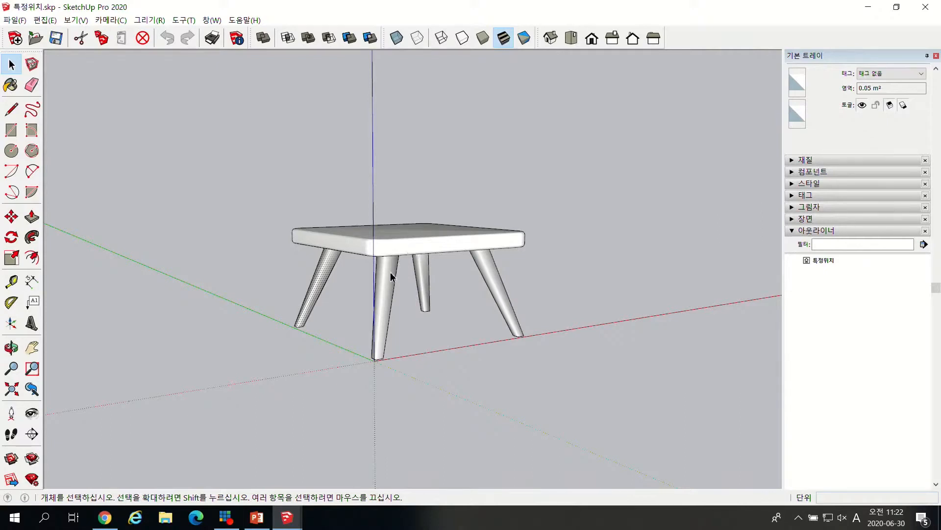
{"action": "left_click", "coordinate": [398, 251]}
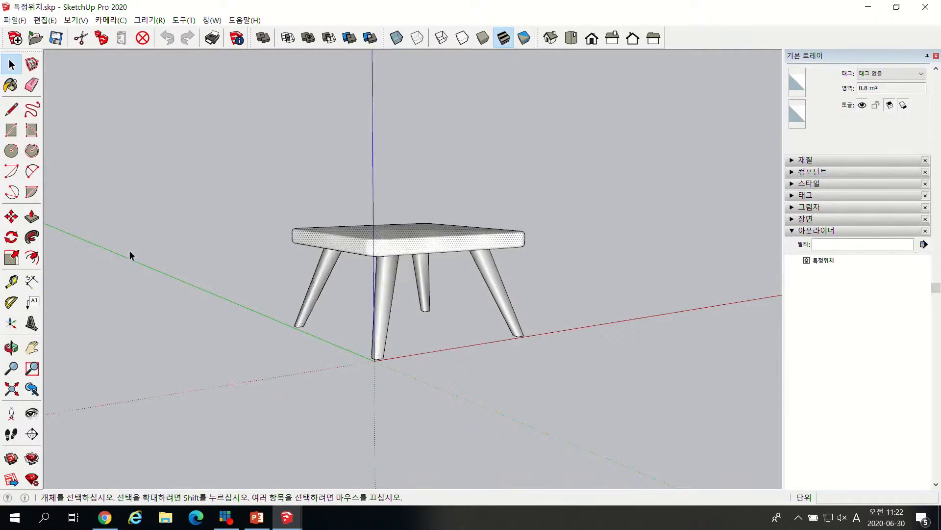
Try to move the ungrouped tabletop away from the legs.
{"action": "left_click", "coordinate": [12, 216]}
{"action": "left_click", "coordinate": [414, 251]}
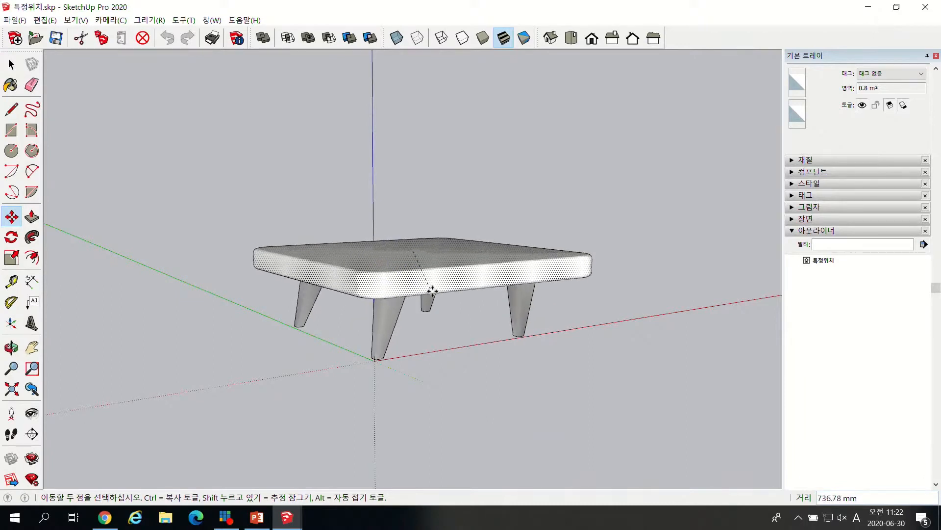
{"action": "key", "text": "Escape"}
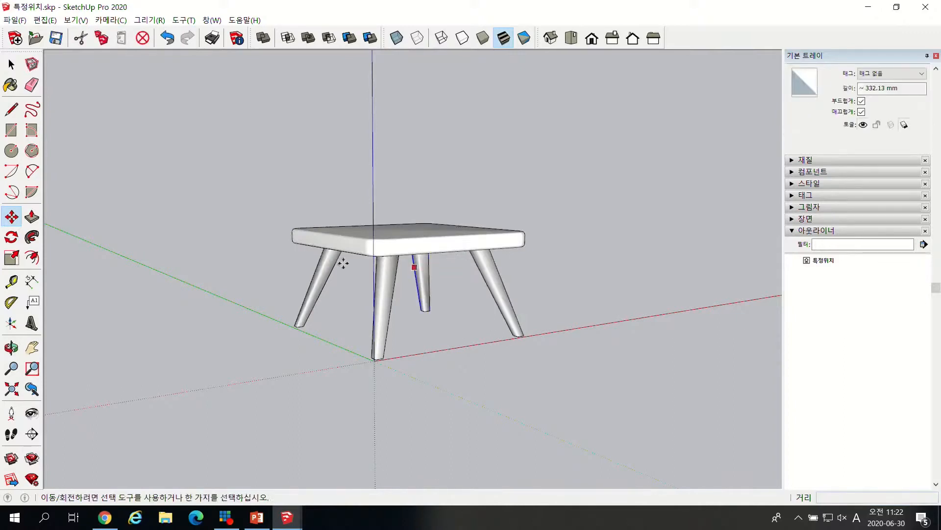
{"action": "left_click", "coordinate": [13, 65]}
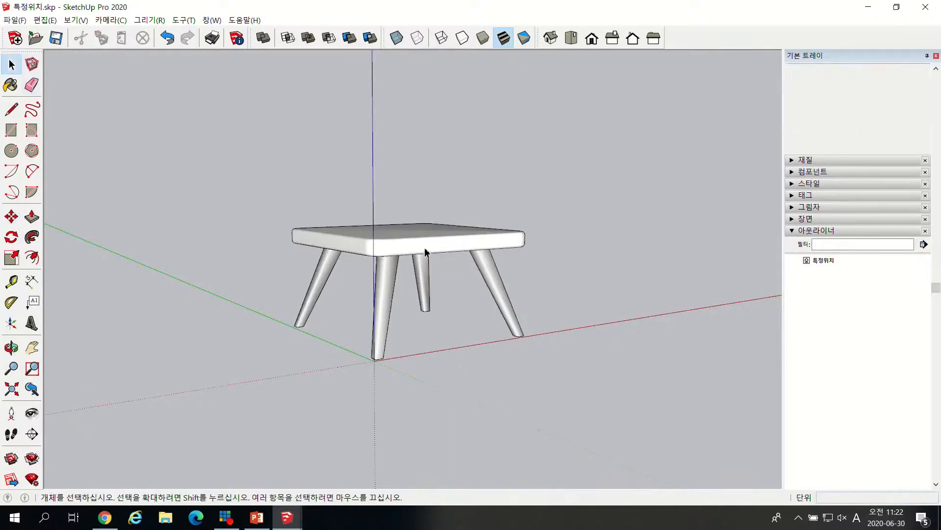
Copy the tabletop surface to the clipboard and delete the original from the table.
{"action": "left_click", "coordinate": [392, 246]}
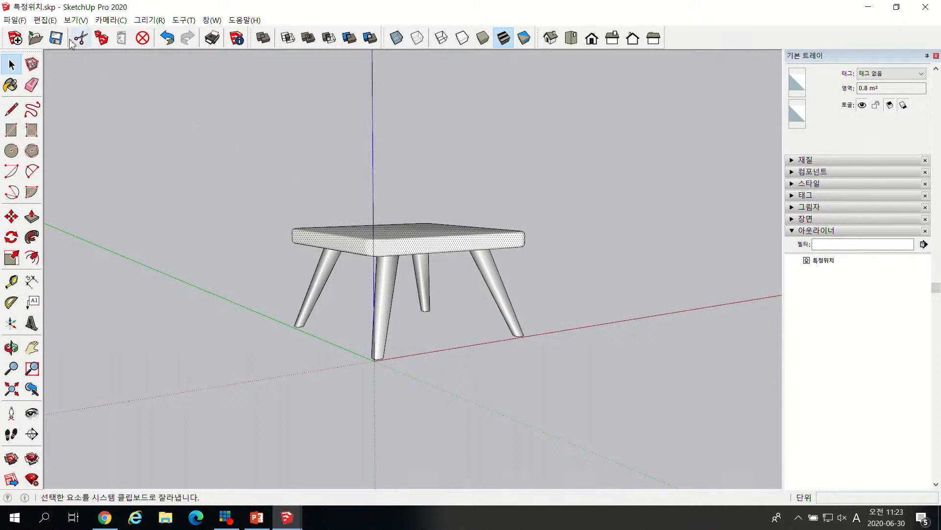
{"action": "left_click", "coordinate": [51, 20]}
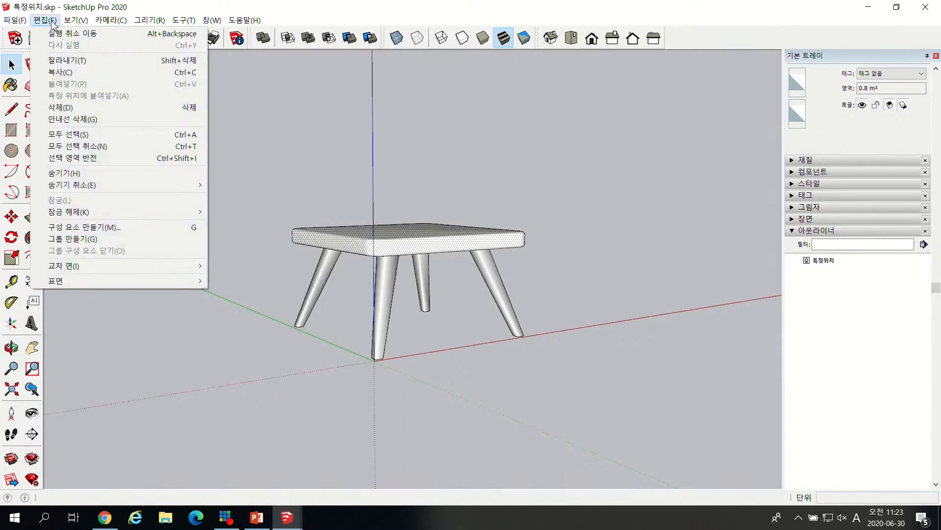
{"action": "left_click", "coordinate": [71, 73]}
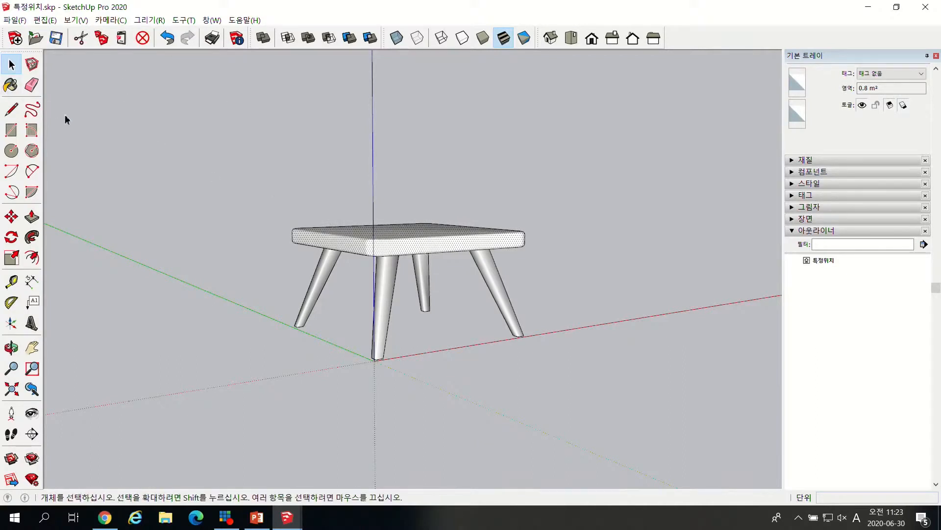
{"action": "left_click", "coordinate": [54, 21]}
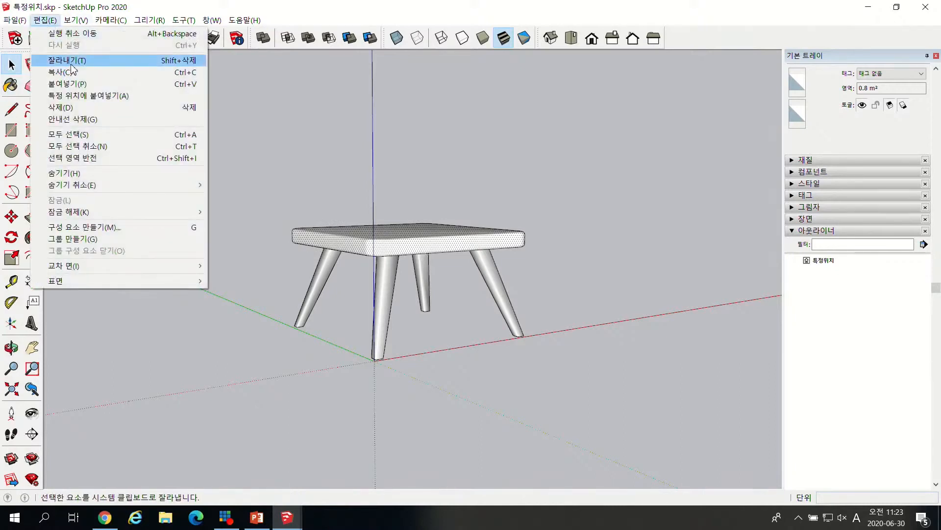
{"action": "left_click", "coordinate": [90, 113]}
Select all four remaining table legs and make them one group.
{"action": "middle_click_drag", "start_coordinate": [417, 314], "coordinate": [198, 167]}
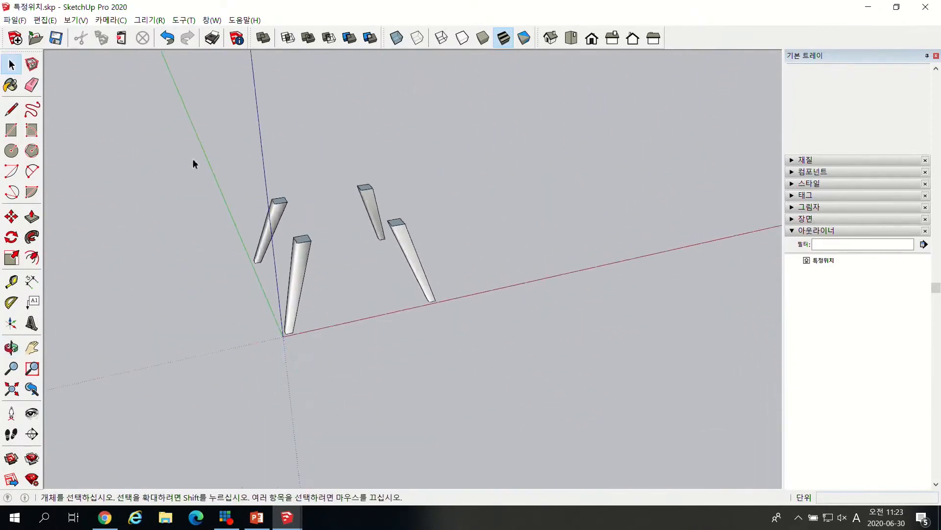
{"action": "left_click_drag", "start_coordinate": [162, 125], "coordinate": [539, 366]}
{"action": "right_click", "coordinate": [410, 252]}
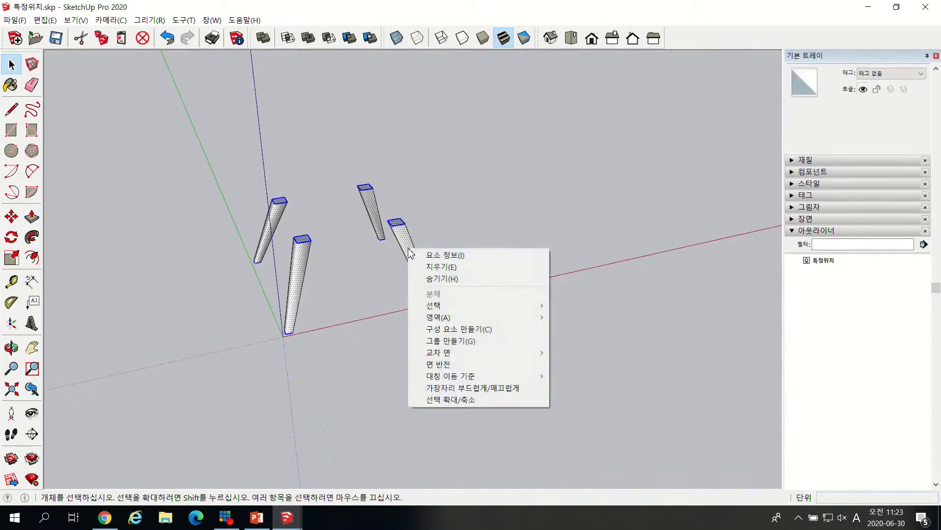
{"action": "left_click", "coordinate": [465, 342]}
Try to place the copied tabletop on the legs with an ordinary paste.
{"action": "middle_click_drag", "start_coordinate": [454, 341], "coordinate": [296, 252]}
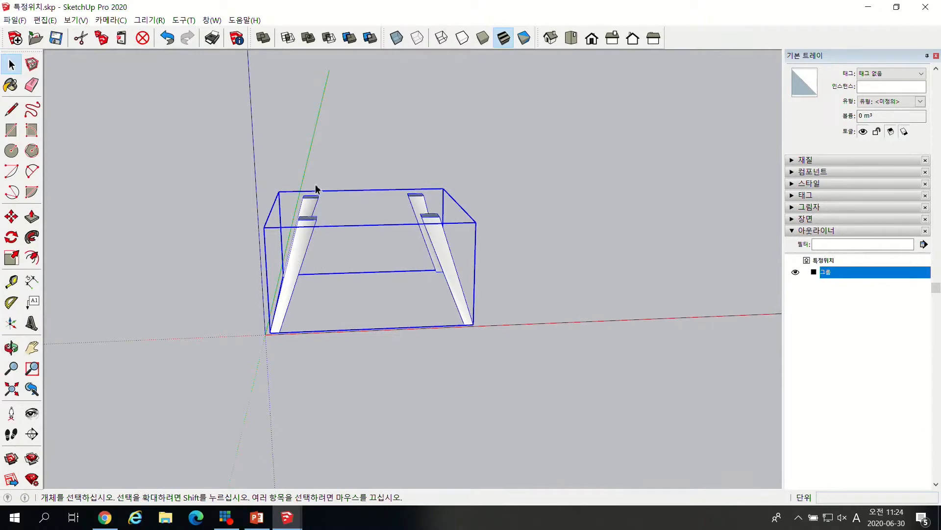
{"action": "left_click", "coordinate": [51, 20]}
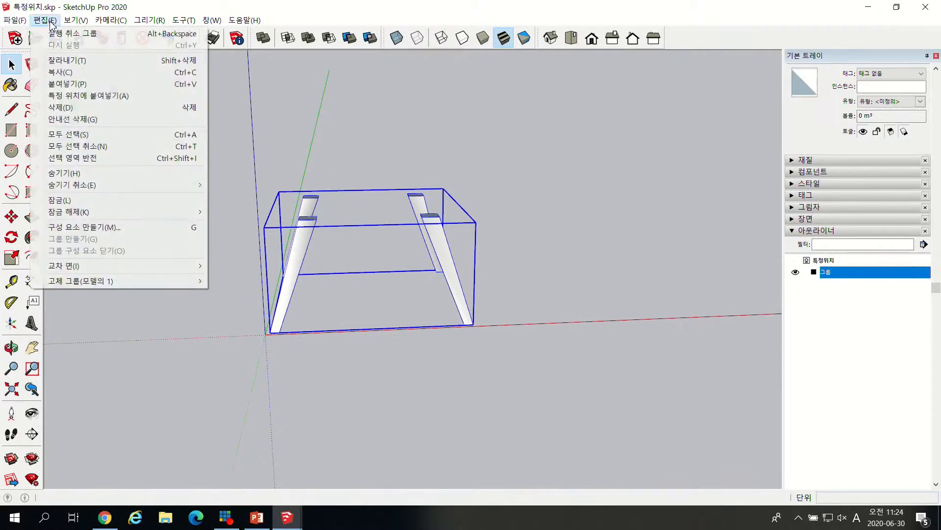
{"action": "left_click", "coordinate": [65, 86]}
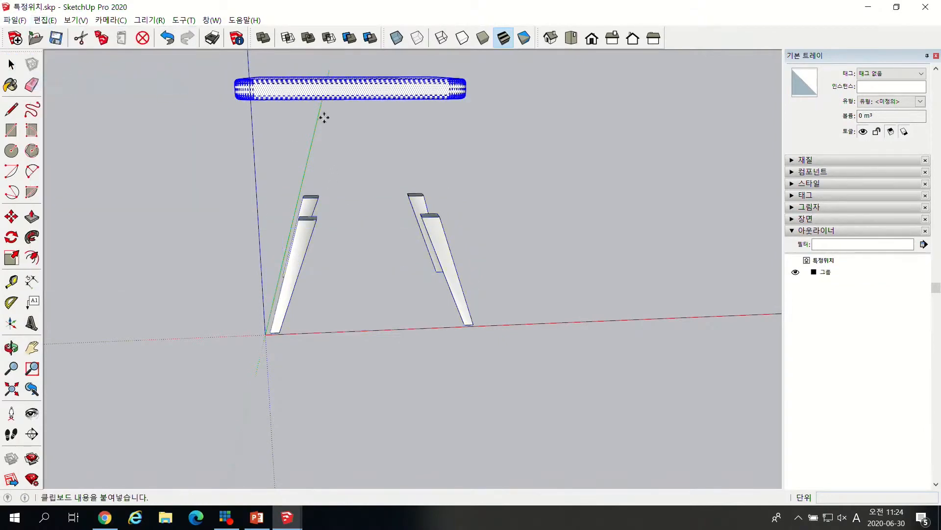
{"action": "scroll", "coordinate": [447, 146], "scroll_direction": "down", "scroll_amount": 3}
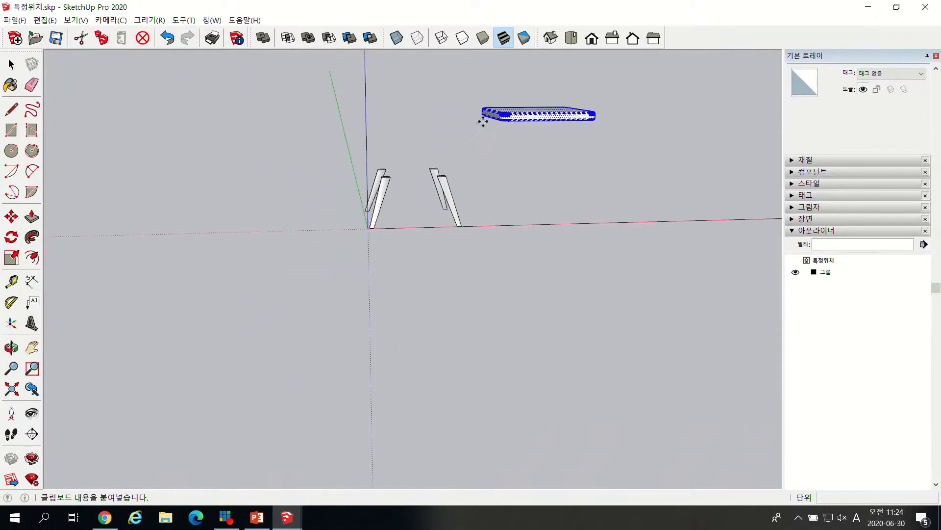
{"action": "scroll", "coordinate": [478, 153], "scroll_direction": "up", "scroll_amount": 2}
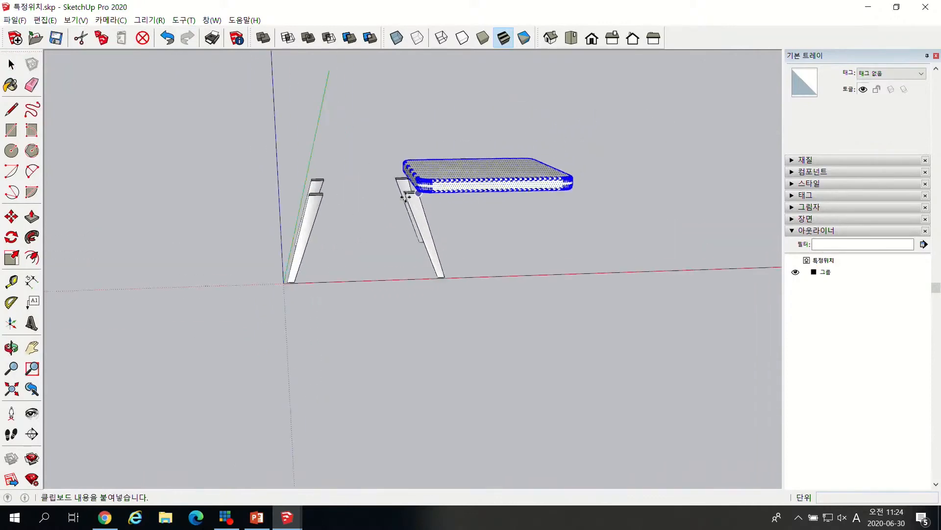
{"action": "middle_click_drag", "start_coordinate": [369, 188], "coordinate": [417, 93]}
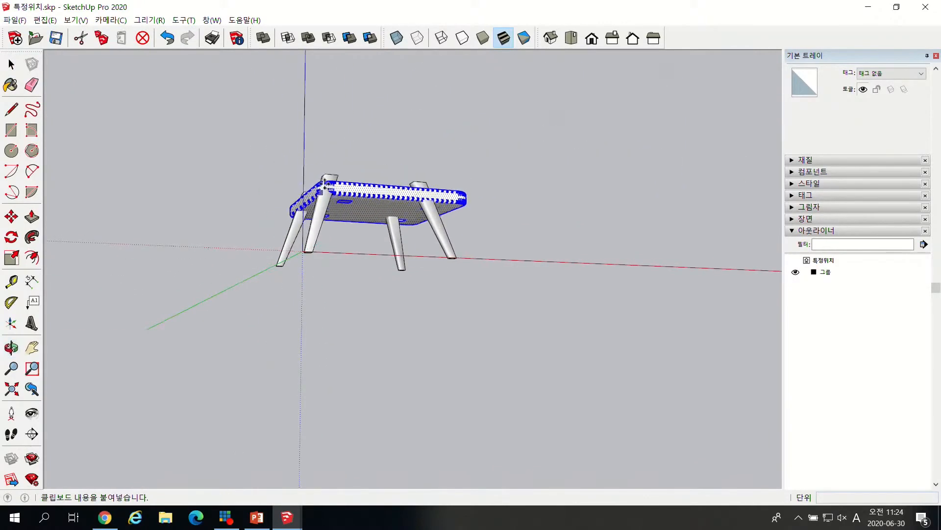
{"action": "middle_click_drag", "start_coordinate": [388, 121], "coordinate": [318, 284]}
{"action": "scroll", "coordinate": [319, 284], "scroll_direction": "down", "scroll_amount": 2}
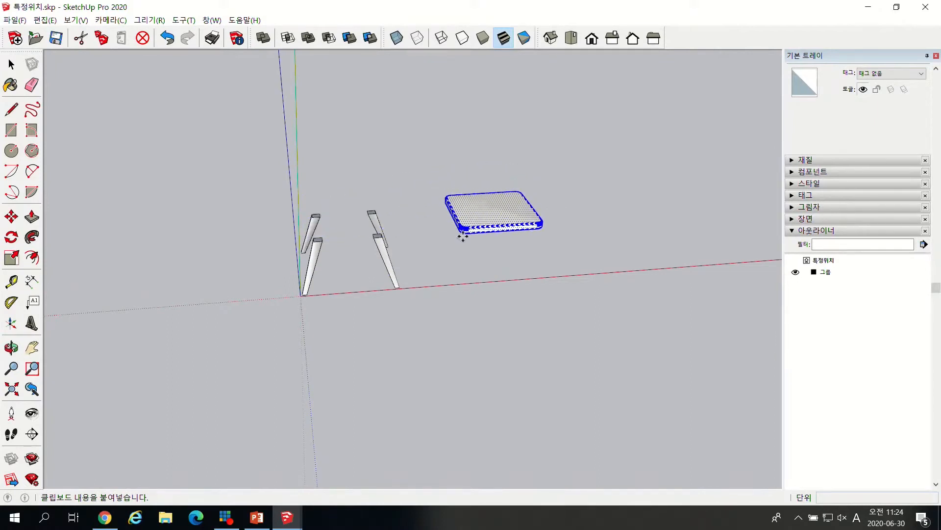
{"action": "key", "text": "Escape"}
Paste the copied tabletop back at its original location above the legs using Paste in Place.
{"action": "left_click", "coordinate": [52, 21]}
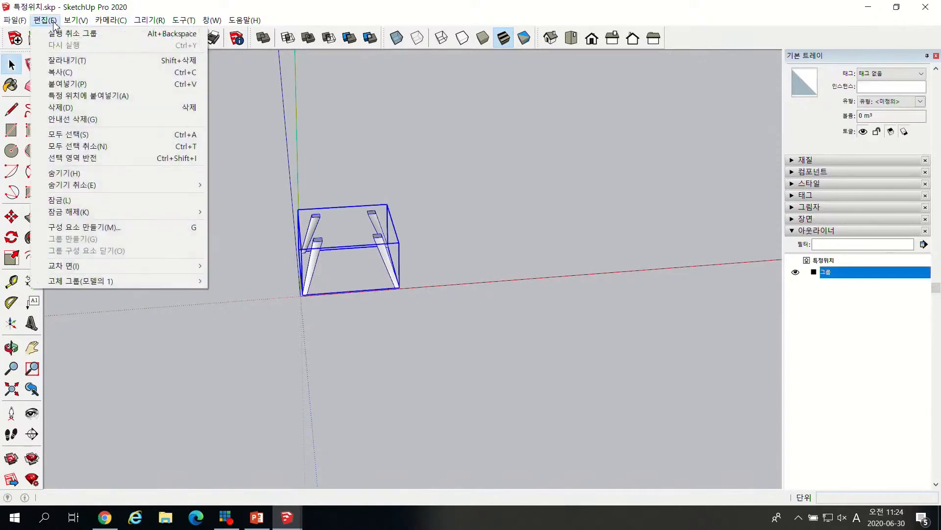
{"action": "left_click", "coordinate": [89, 96]}
{"action": "middle_click_drag", "start_coordinate": [245, 243], "coordinate": [403, 156]}
{"action": "middle_click_drag", "start_coordinate": [351, 232], "coordinate": [370, 206]}
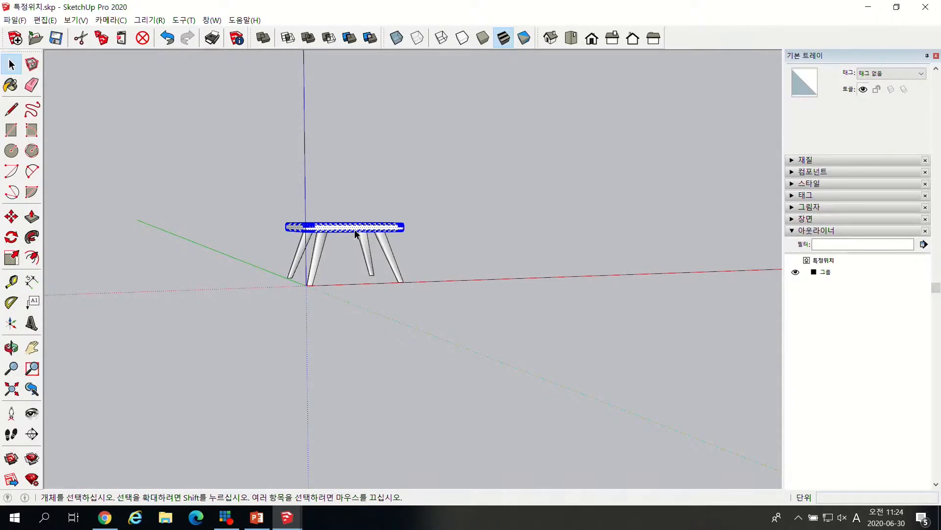
{"action": "left_click", "coordinate": [45, 19]}
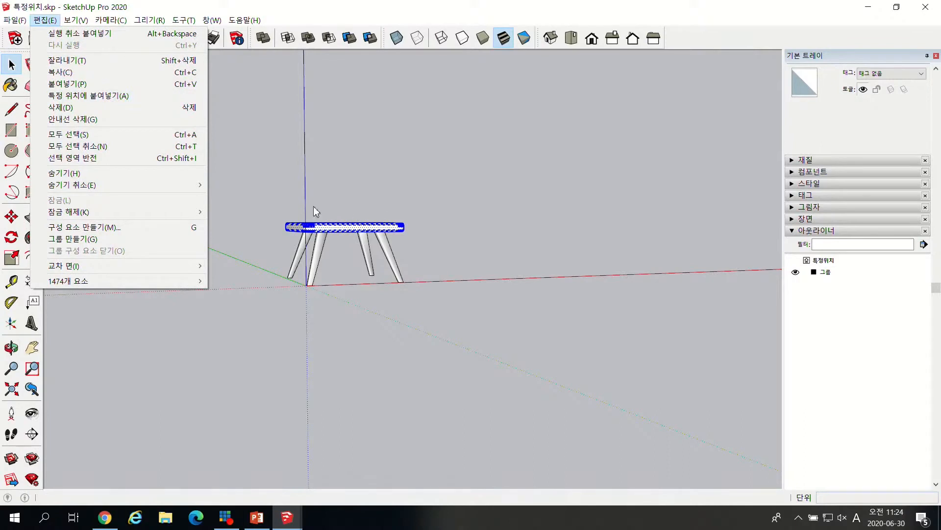
{"action": "left_click", "coordinate": [275, 190]}
Make the pasted tabletop its own group and check that legs and tabletop select separately.
{"action": "left_click_drag", "start_coordinate": [275, 189], "coordinate": [426, 240]}
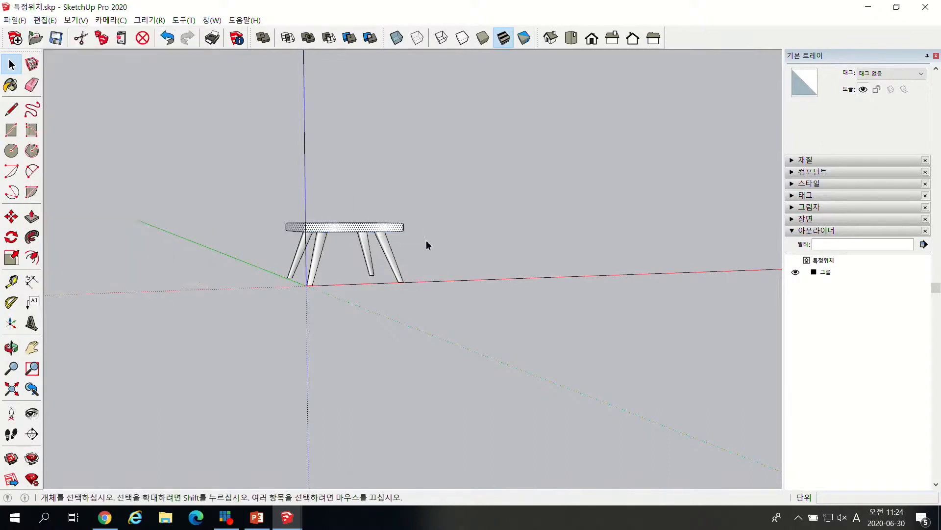
{"action": "right_click", "coordinate": [345, 228]}
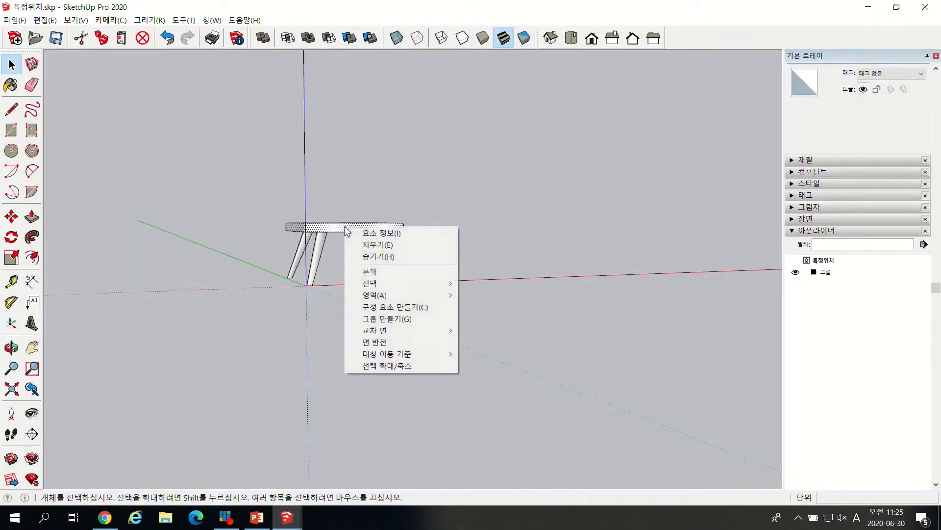
{"action": "left_click", "coordinate": [391, 318]}
{"action": "left_click", "coordinate": [372, 204]}
{"action": "middle_click_drag", "start_coordinate": [372, 203], "coordinate": [330, 263]}
{"action": "left_click", "coordinate": [321, 255]}
{"action": "left_click", "coordinate": [338, 236]}
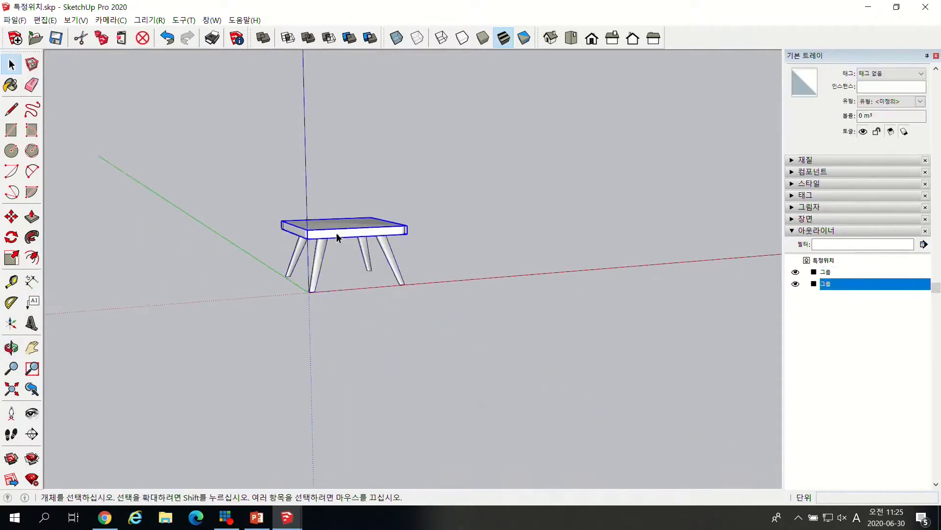
Combine the tabletop group and the legs group into one parent group and clear the selection.
{"action": "left_click", "coordinate": [324, 259]}
{"action": "left_click", "coordinate": [337, 237]}
{"action": "left_click", "coordinate": [320, 244], "text": "shift"}
{"action": "right_click", "coordinate": [319, 244]}
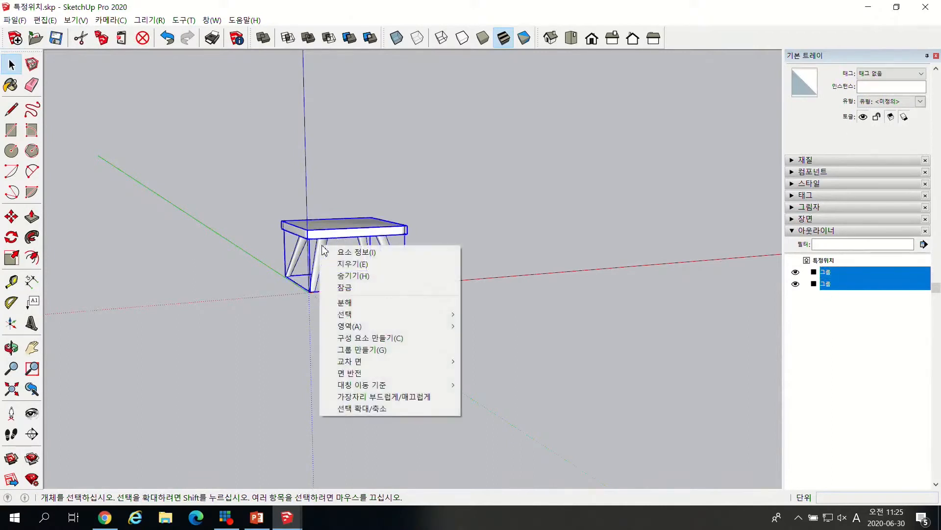
{"action": "left_click", "coordinate": [376, 351]}
{"action": "left_click", "coordinate": [422, 274]}
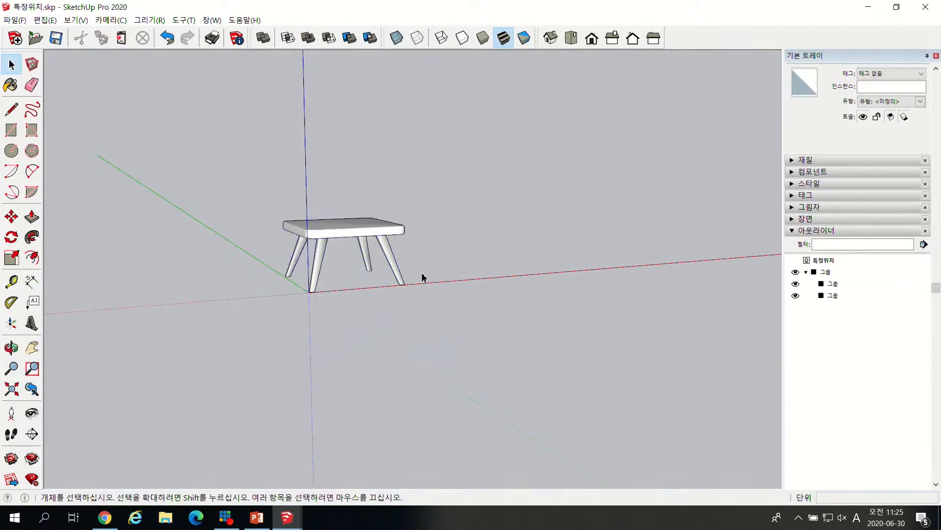
{"action": "scroll", "coordinate": [368, 253], "scroll_direction": "up", "scroll_amount": 3}
{"action": "middle_click_drag", "start_coordinate": [368, 252], "coordinate": [322, 202]}
{"action": "key", "text": "space"}
{"action": "scroll", "coordinate": [331, 222], "scroll_direction": "down", "scroll_amount": 3}
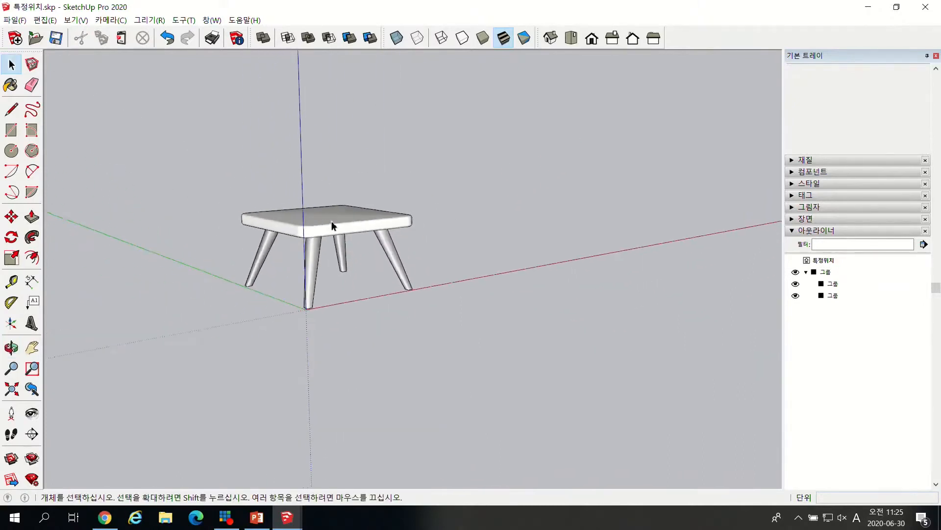
{"action": "middle_click_drag", "start_coordinate": [372, 211], "coordinate": [339, 221]}
{"action": "scroll", "coordinate": [320, 162], "scroll_direction": "up", "scroll_amount": 3}
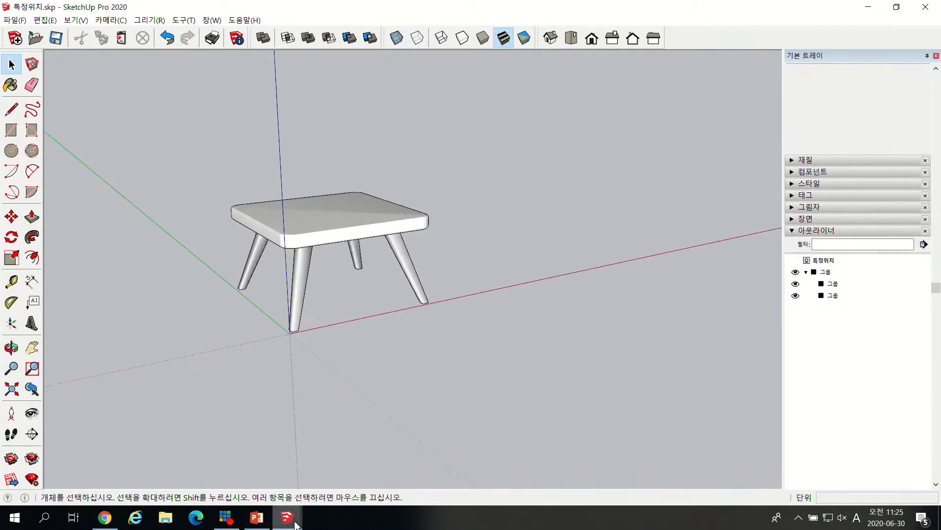
Bring up the two staircase models U형 계단1.skp and U형 계단2.skp side by side.
{"action": "mouse_move", "coordinate": [285, 524]}
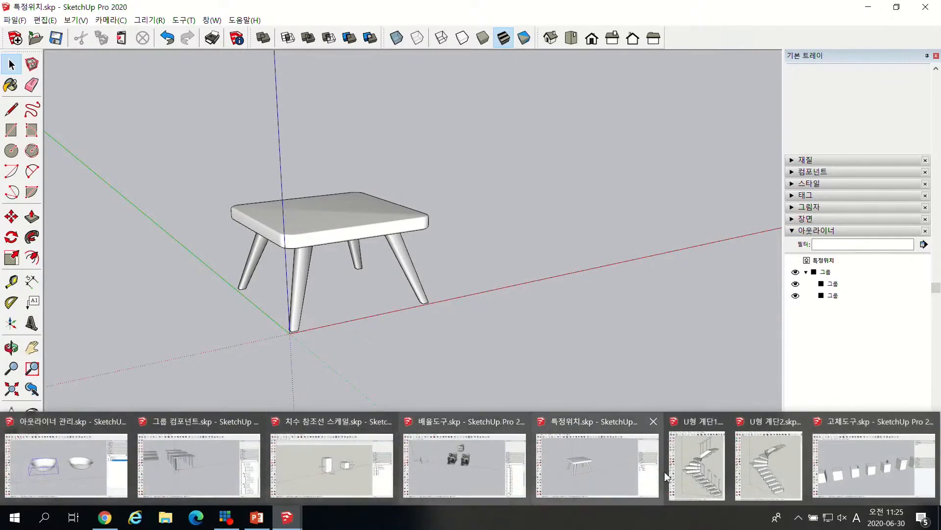
{"action": "left_click", "coordinate": [696, 468]}
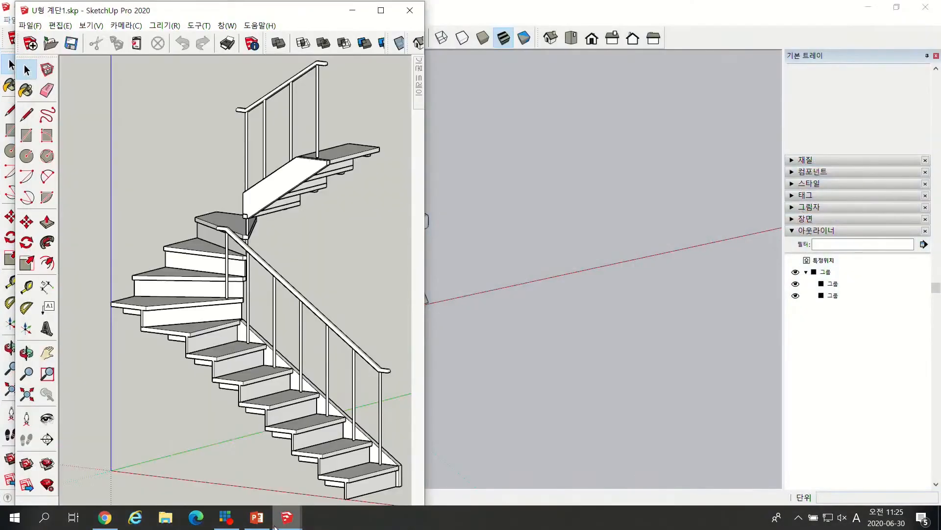
{"action": "left_click", "coordinate": [287, 518]}
{"action": "left_click", "coordinate": [786, 470]}
{"action": "scroll", "coordinate": [486, 233], "scroll_direction": "down", "scroll_amount": 3}
{"action": "scroll", "coordinate": [332, 250], "scroll_direction": "down", "scroll_amount": 3}
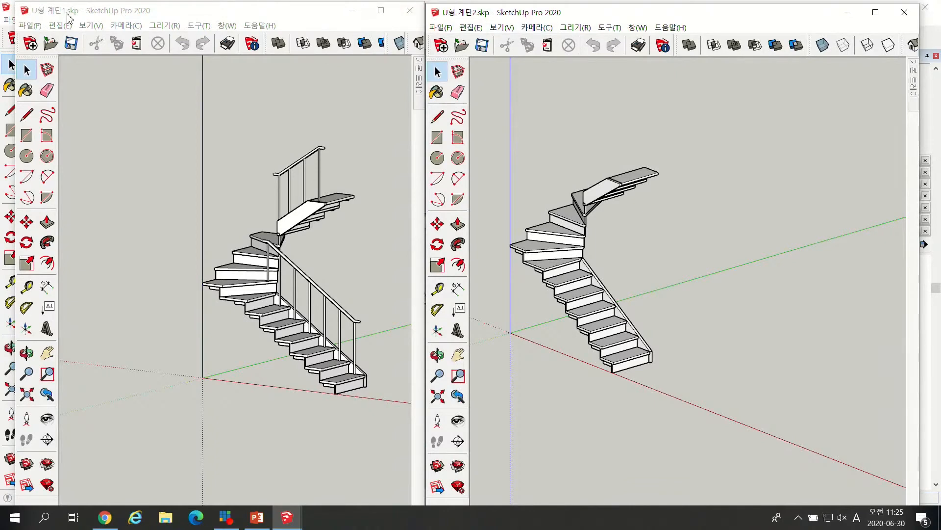
Compare the two models by selecting the railing group in U형 계단1 and the stair group in U형 계단2.
{"action": "left_click", "coordinate": [319, 156]}
{"action": "left_click", "coordinate": [319, 157]}
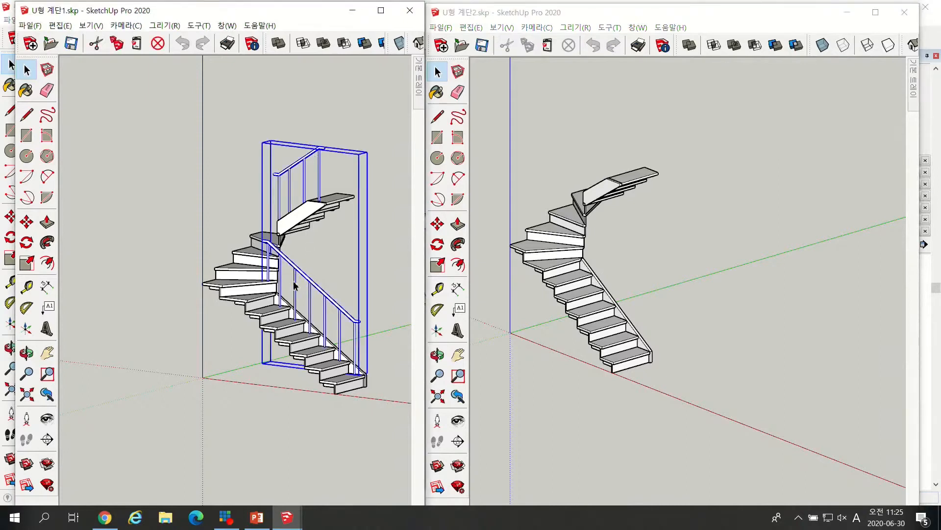
{"action": "left_click", "coordinate": [261, 316]}
{"action": "left_click", "coordinate": [296, 169]}
{"action": "left_click", "coordinate": [556, 276]}
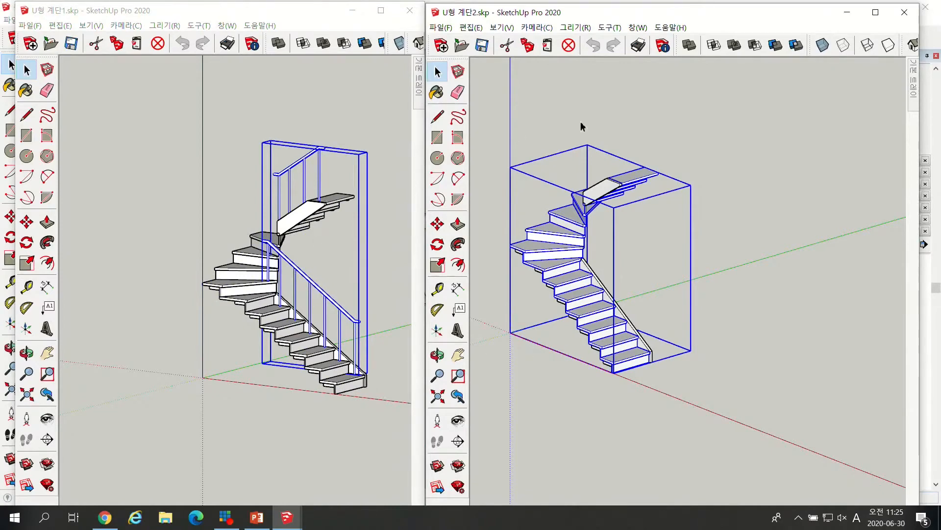
Copy the railing from U형 계단1 and try an ordinary paste into U형 계단2.
{"action": "left_click", "coordinate": [303, 170]}
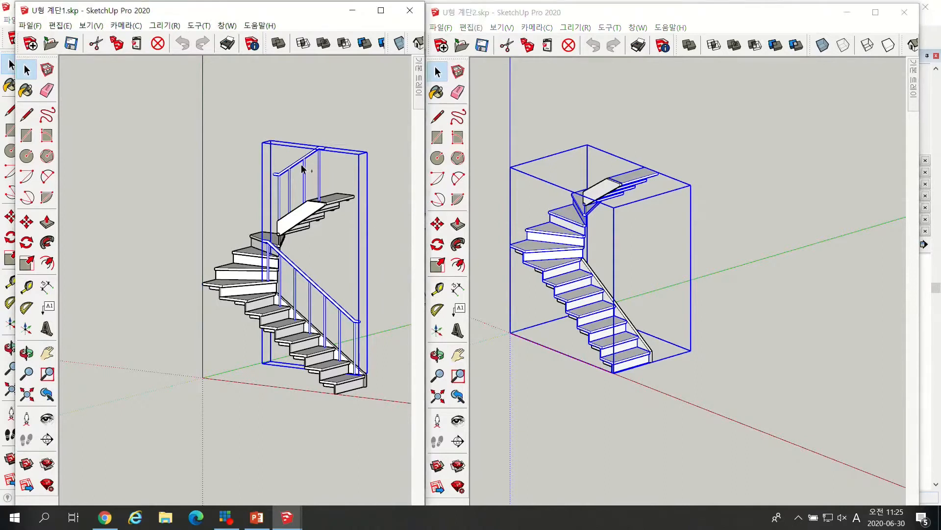
{"action": "left_click", "coordinate": [634, 113]}
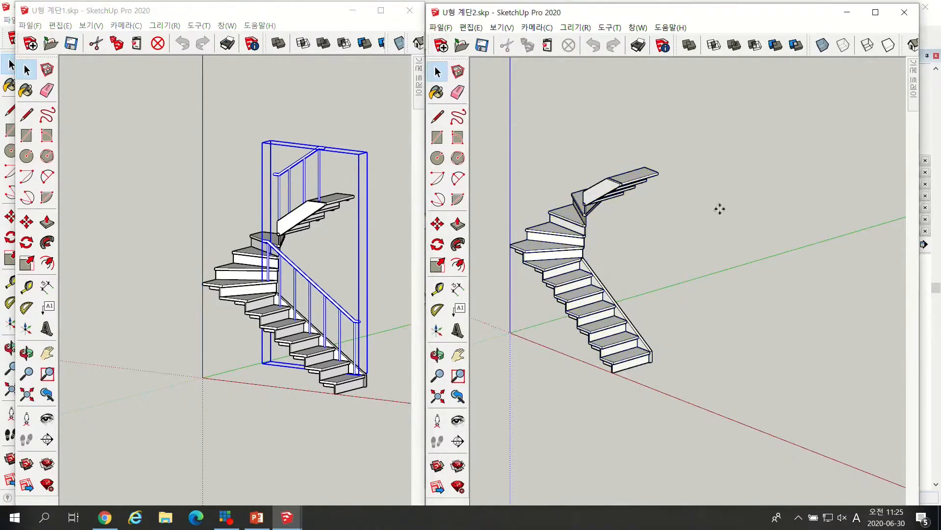
{"action": "key", "text": "ctrl+v"}
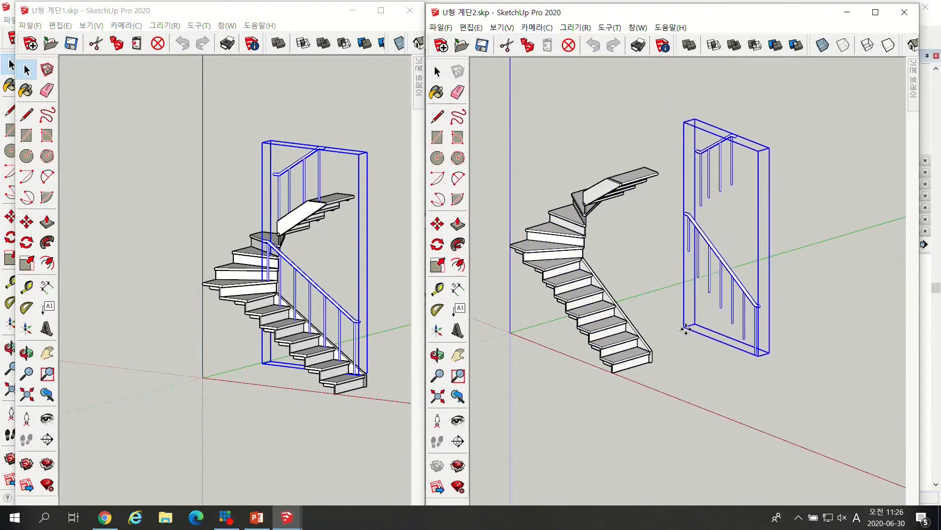
{"action": "key", "text": "Escape"}
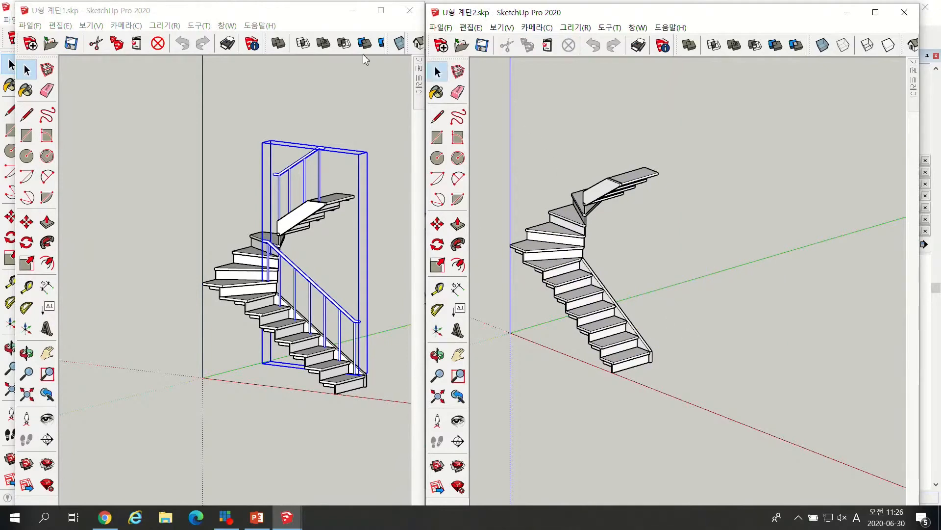
Paste the copied railing in place onto the staircase in U형 계단2.
{"action": "left_click", "coordinate": [478, 28]}
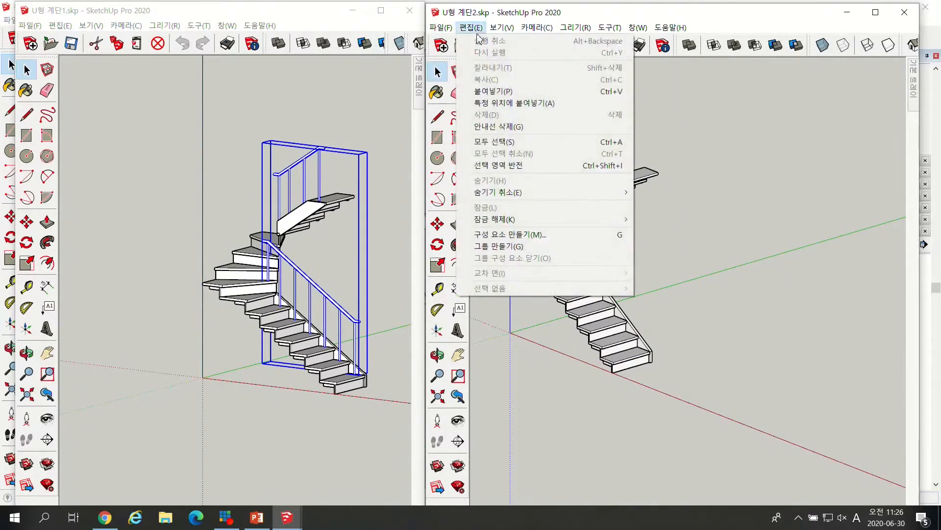
{"action": "left_click", "coordinate": [500, 109]}
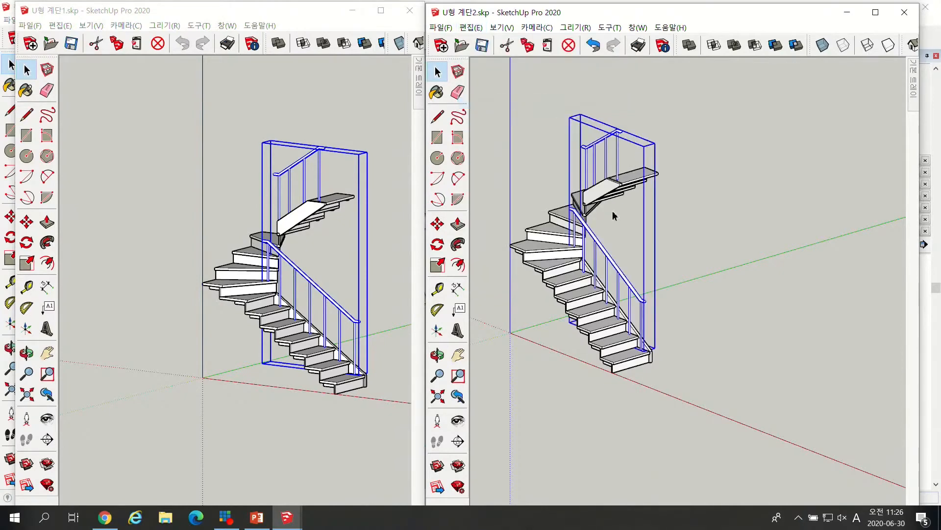
{"action": "scroll", "coordinate": [614, 215], "scroll_direction": "up", "scroll_amount": 1}
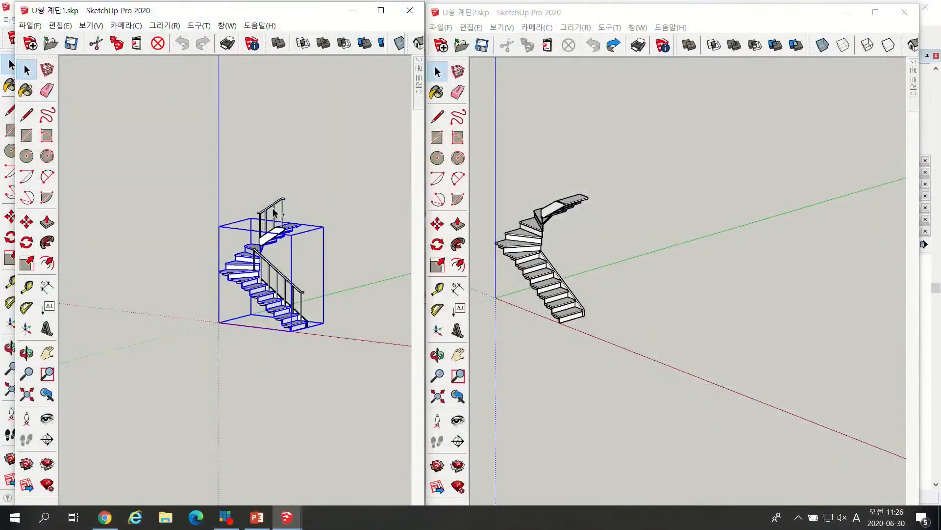
Move the stair and railing groups together along the green axis away from the origin in U형 계단1.
{"action": "left_click", "coordinate": [273, 213], "text": "shift"}
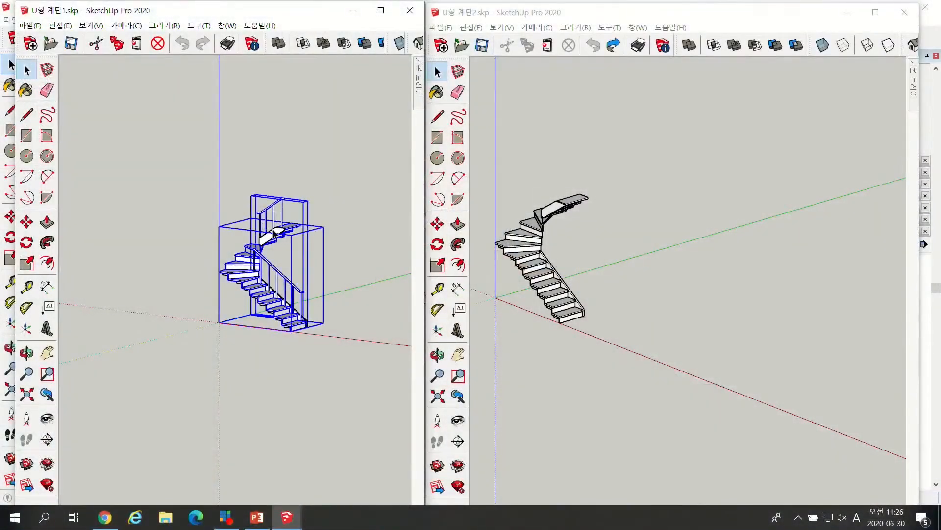
{"action": "left_click", "coordinate": [33, 231]}
{"action": "left_click", "coordinate": [219, 322]}
{"action": "scroll", "coordinate": [89, 338], "scroll_direction": "down", "scroll_amount": 3}
{"action": "scroll", "coordinate": [145, 318], "scroll_direction": "up", "scroll_amount": 2}
{"action": "left_click", "coordinate": [152, 338]}
{"action": "key", "text": "space"}
{"action": "left_click_drag", "start_coordinate": [125, 237], "coordinate": [266, 433]}
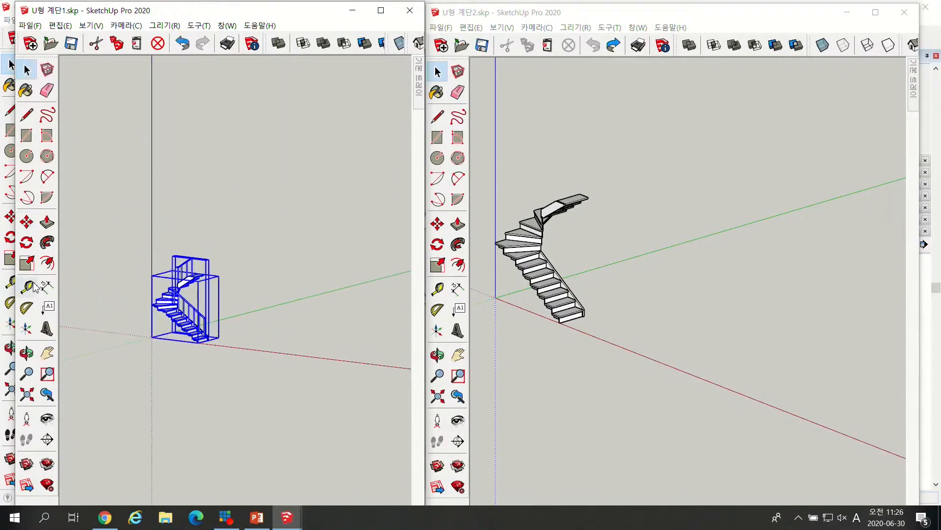
{"action": "left_click", "coordinate": [26, 222]}
{"action": "left_click", "coordinate": [151, 337]}
{"action": "left_click", "coordinate": [249, 315]}
{"action": "scroll", "coordinate": [249, 315], "scroll_direction": "down", "scroll_amount": 1}
{"action": "key", "text": "space"}
Copy only the moved railing from U형 계단1 and paste it in place into U형 계단2.
{"action": "scroll", "coordinate": [320, 268], "scroll_direction": "up", "scroll_amount": 3}
{"action": "left_click", "coordinate": [325, 269]}
{"action": "scroll", "coordinate": [245, 251], "scroll_direction": "up", "scroll_amount": 1}
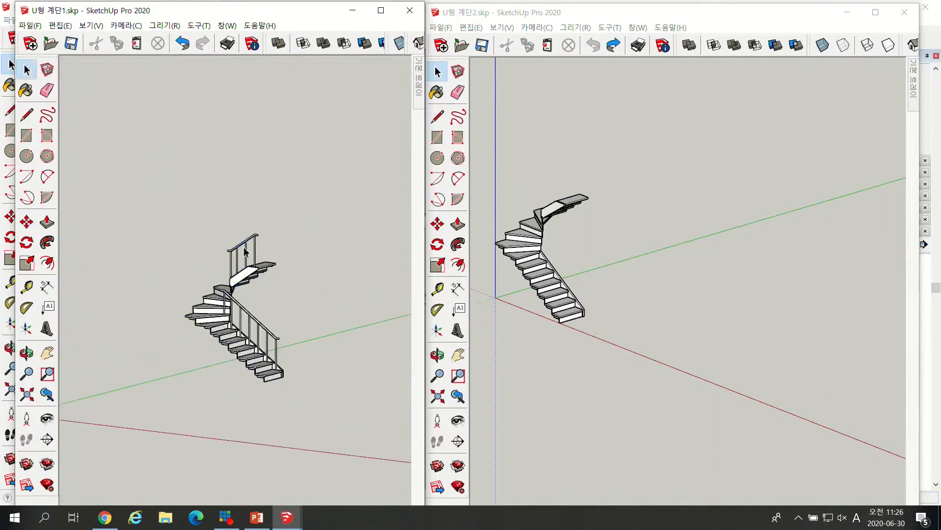
{"action": "scroll", "coordinate": [245, 251], "scroll_direction": "up", "scroll_amount": 1}
{"action": "left_click", "coordinate": [246, 250]}
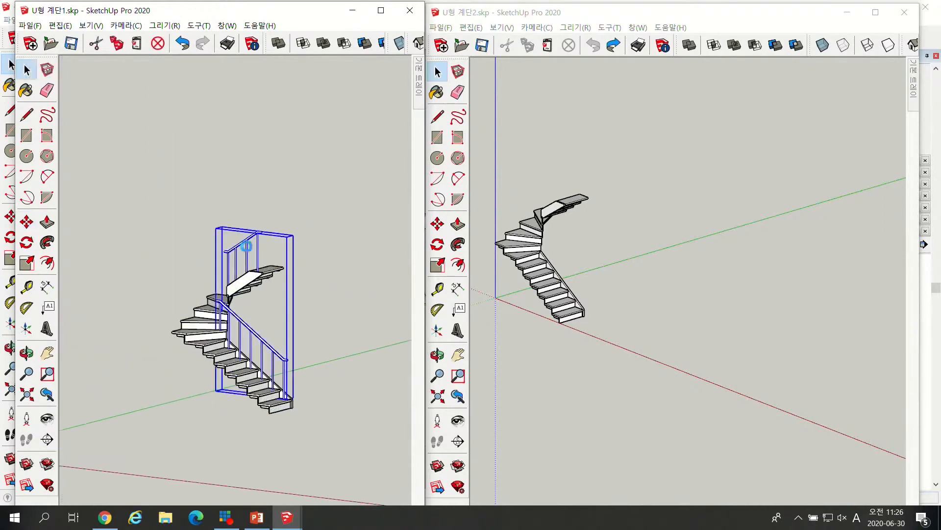
{"action": "left_click", "coordinate": [667, 251]}
{"action": "left_click", "coordinate": [470, 27]}
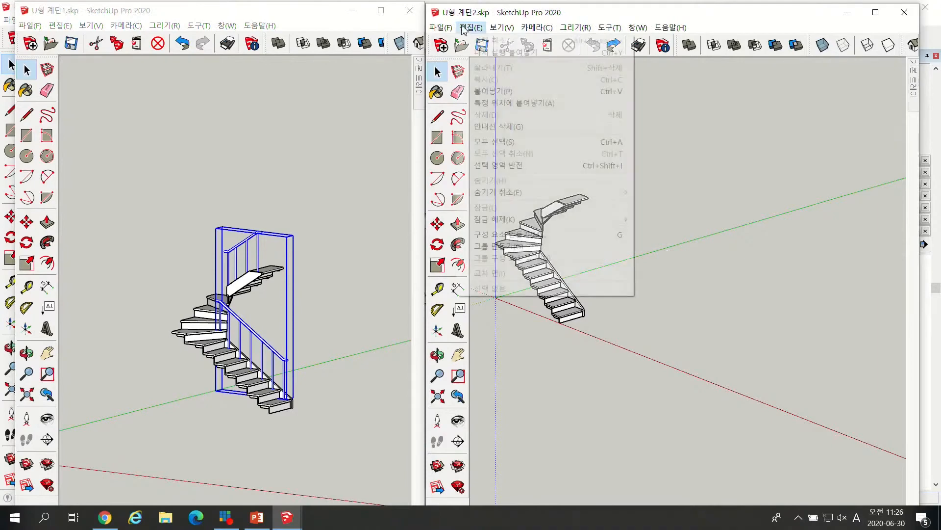
{"action": "left_click", "coordinate": [499, 104]}
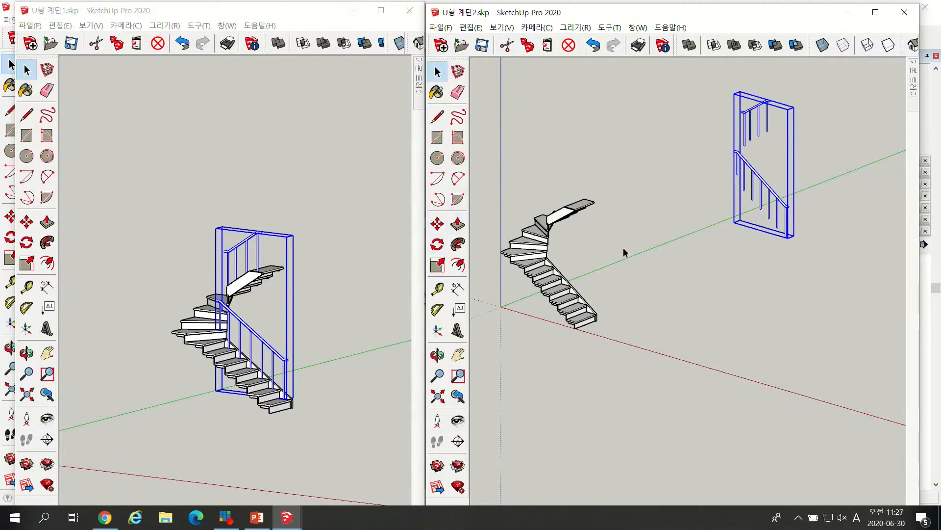
{"action": "scroll", "coordinate": [624, 252], "scroll_direction": "down", "scroll_amount": 1}
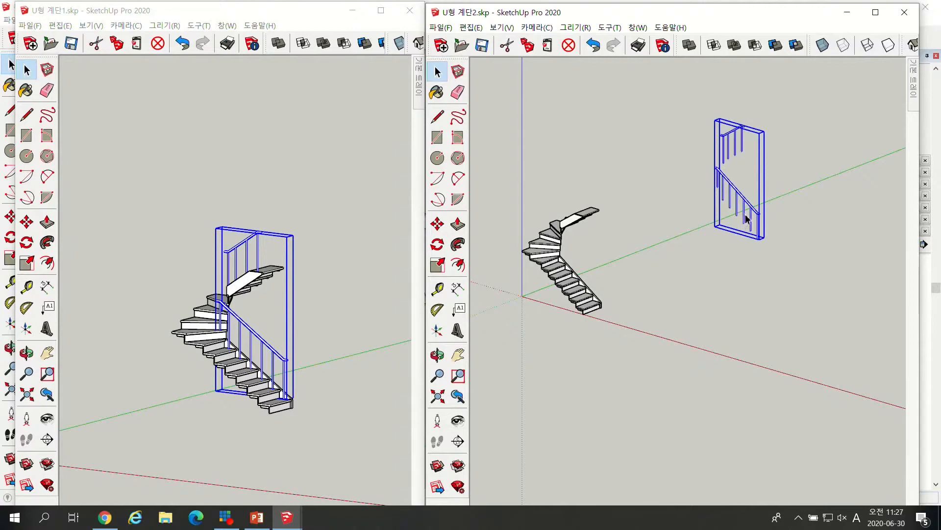
{"action": "left_click", "coordinate": [60, 26]}
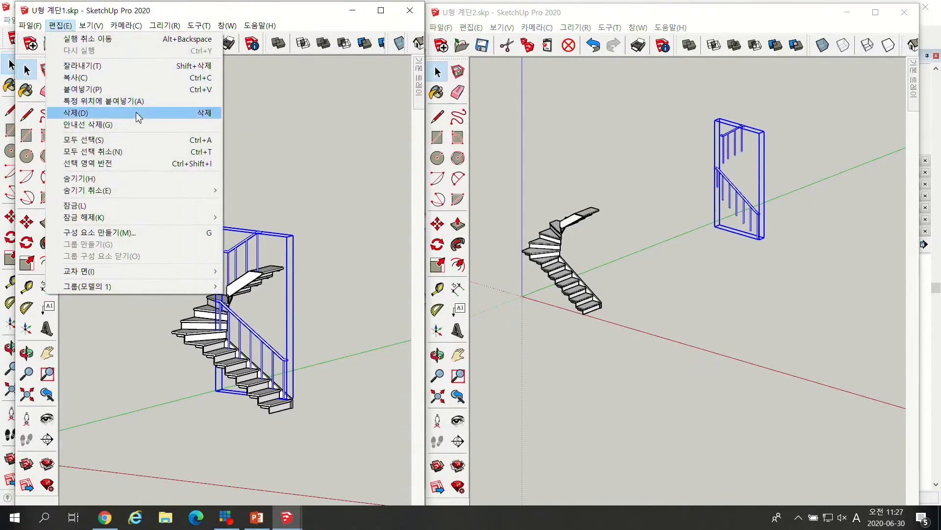
{"action": "left_click", "coordinate": [317, 14]}
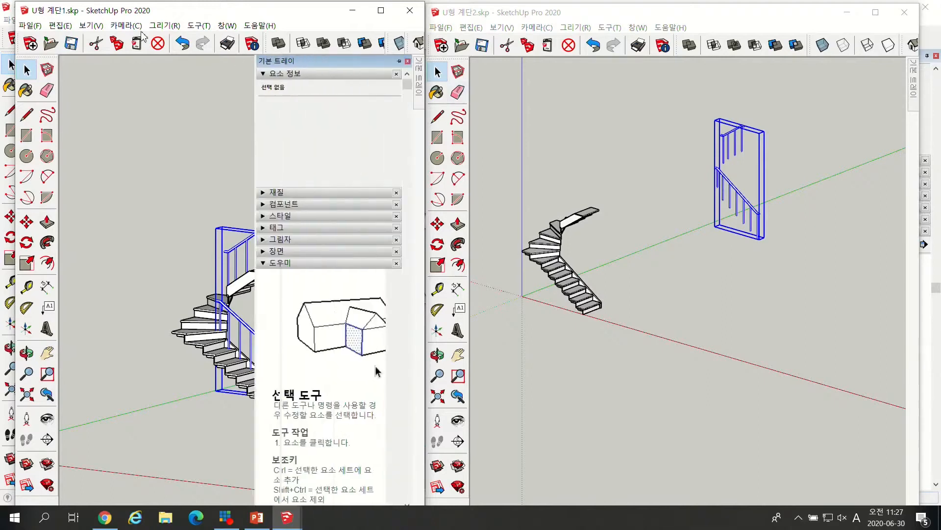
{"action": "left_click", "coordinate": [226, 27]}
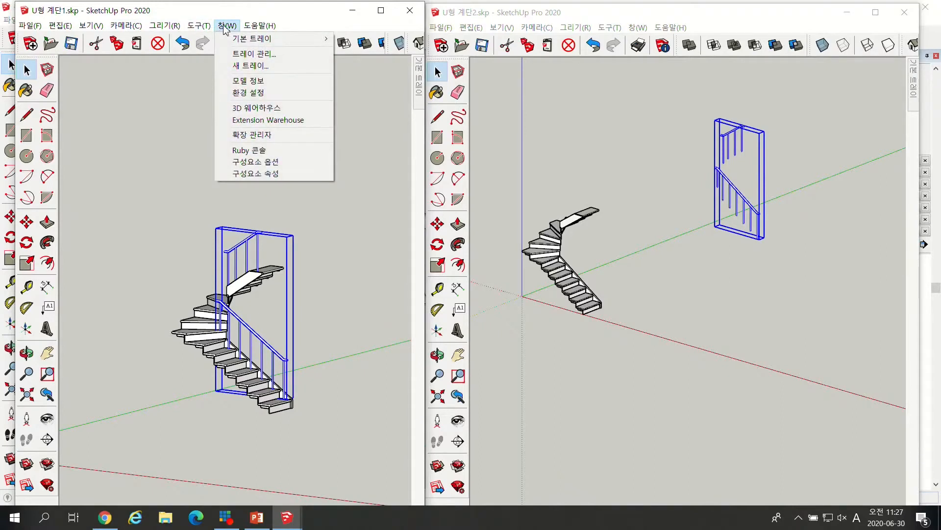
{"action": "left_click", "coordinate": [248, 93]}
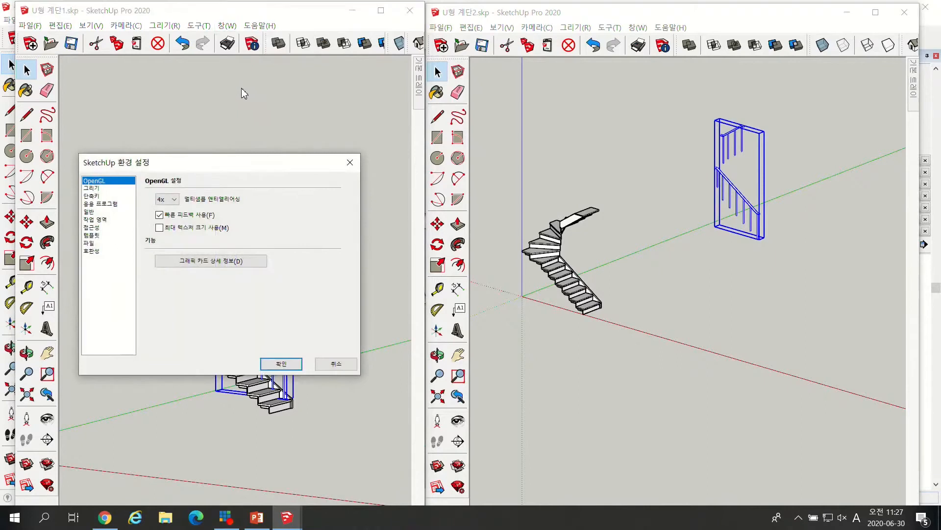
{"action": "left_click_drag", "start_coordinate": [220, 167], "coordinate": [243, 118]}
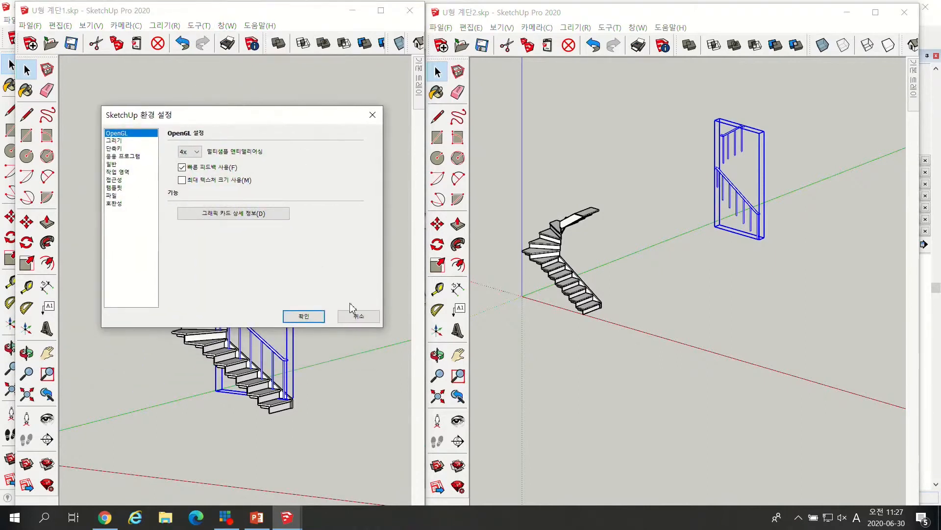
{"action": "left_click", "coordinate": [358, 316]}
Open the shortcut (단축키) settings in the SketchUp preferences from the U형 계단1 model.
{"action": "left_click", "coordinate": [227, 26]}
{"action": "left_click", "coordinate": [227, 26]}
{"action": "left_click", "coordinate": [227, 27]}
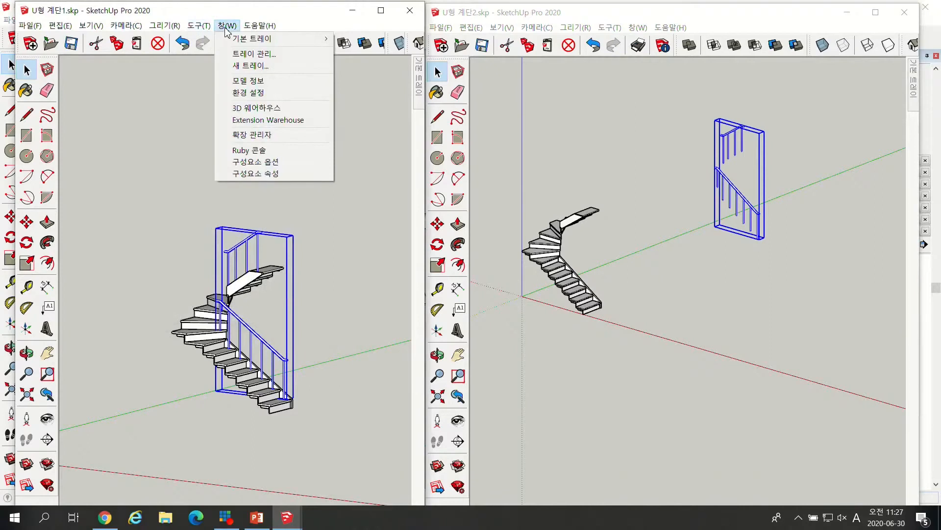
{"action": "left_click", "coordinate": [242, 95]}
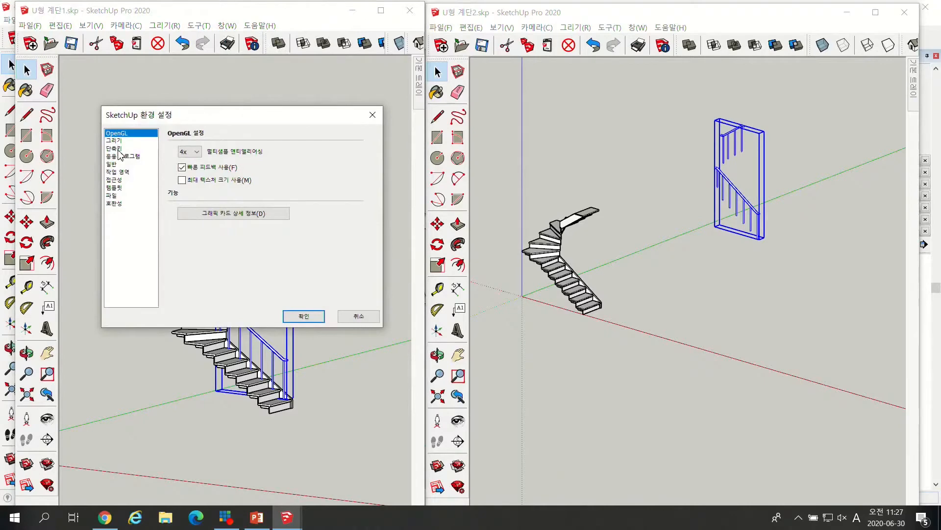
{"action": "left_click", "coordinate": [118, 149]}
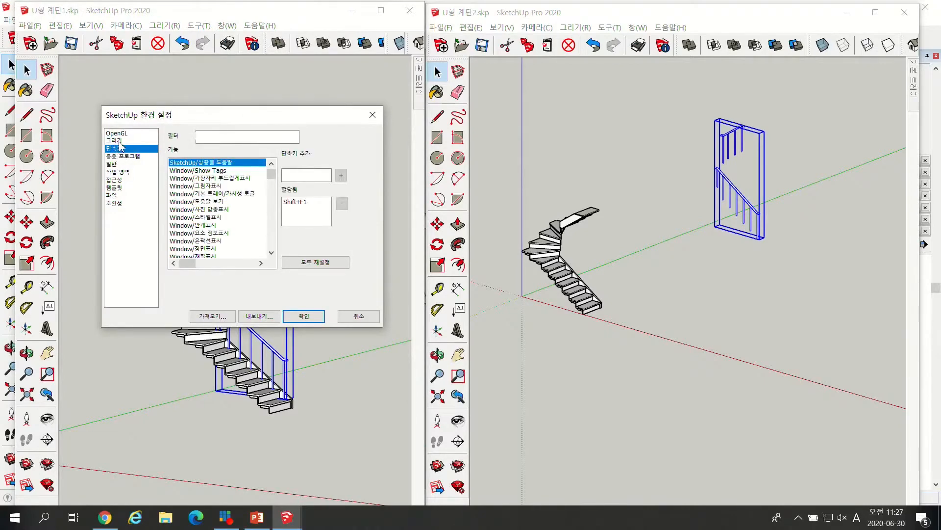
Look through the list of shortcut functions for the paste-in-place command.
{"action": "left_click", "coordinate": [271, 253]}
{"action": "left_click", "coordinate": [271, 252]}
{"action": "left_click", "coordinate": [271, 252]}
{"action": "left_click", "coordinate": [271, 253]}
{"action": "left_click", "coordinate": [272, 252]}
{"action": "left_click", "coordinate": [271, 252]}
{"action": "left_click", "coordinate": [271, 253]}
{"action": "left_click", "coordinate": [271, 253]}
{"action": "left_click", "coordinate": [271, 252]}
{"action": "left_click", "coordinate": [271, 253]}
{"action": "left_click", "coordinate": [272, 252]}
{"action": "left_click", "coordinate": [271, 252]}
{"action": "left_click", "coordinate": [271, 253]}
{"action": "left_click", "coordinate": [271, 253]}
{"action": "left_click", "coordinate": [271, 252]}
{"action": "left_click", "coordinate": [271, 253]}
{"action": "left_click", "coordinate": [272, 253]}
{"action": "left_click", "coordinate": [271, 252]}
{"action": "left_click", "coordinate": [272, 253]}
{"action": "left_click", "coordinate": [271, 253]}
{"action": "left_click", "coordinate": [271, 253]}
{"action": "left_click", "coordinate": [271, 253]}
{"action": "left_click", "coordinate": [271, 252]}
{"action": "left_click", "coordinate": [271, 252]}
{"action": "left_click", "coordinate": [271, 253]}
{"action": "left_click", "coordinate": [271, 252]}
{"action": "left_click", "coordinate": [271, 253]}
{"action": "left_click", "coordinate": [271, 253]}
{"action": "scroll", "coordinate": [277, 206], "scroll_direction": "down", "scroll_amount": 10}
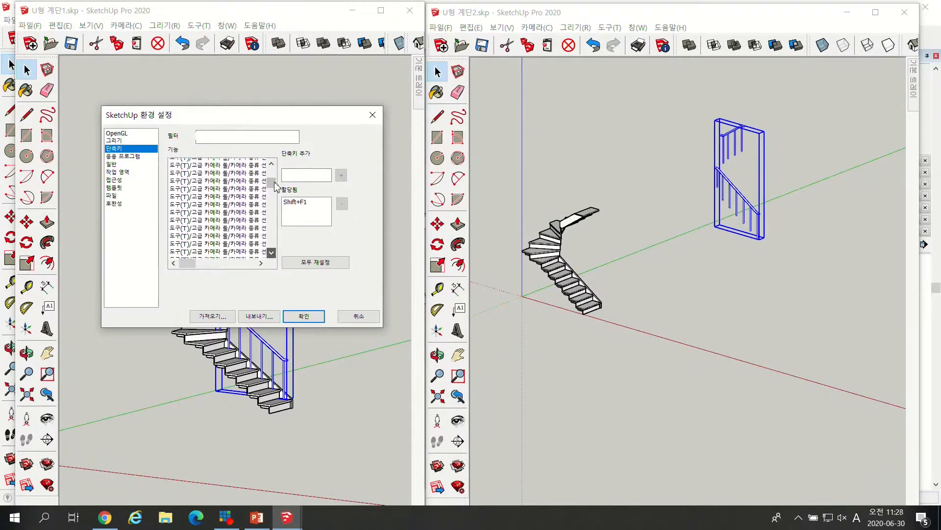
{"action": "left_click_drag", "start_coordinate": [275, 175], "coordinate": [272, 167]}
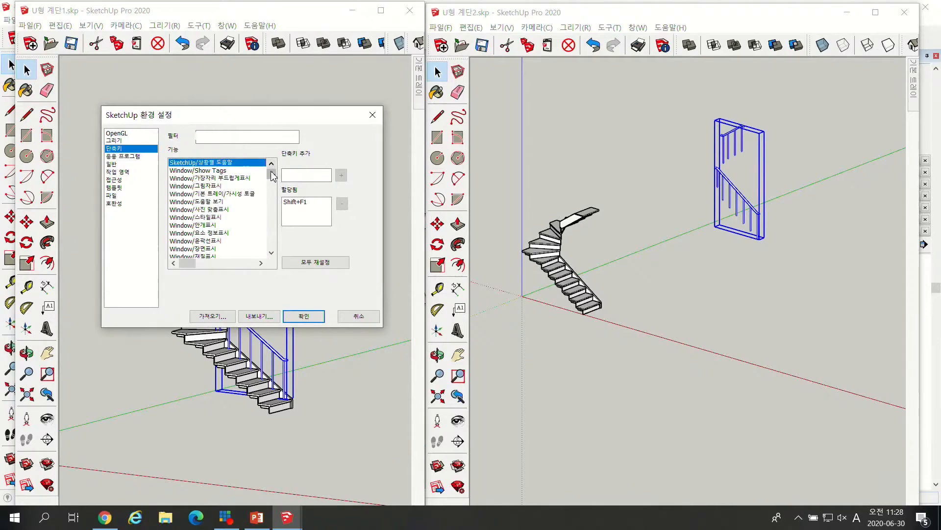
Filter the shortcut functions by 특정 and assign Ctrl+Shift+V to 편집(E)/특정 위치에 붙여넣기(A).
{"action": "left_click", "coordinate": [268, 137]}
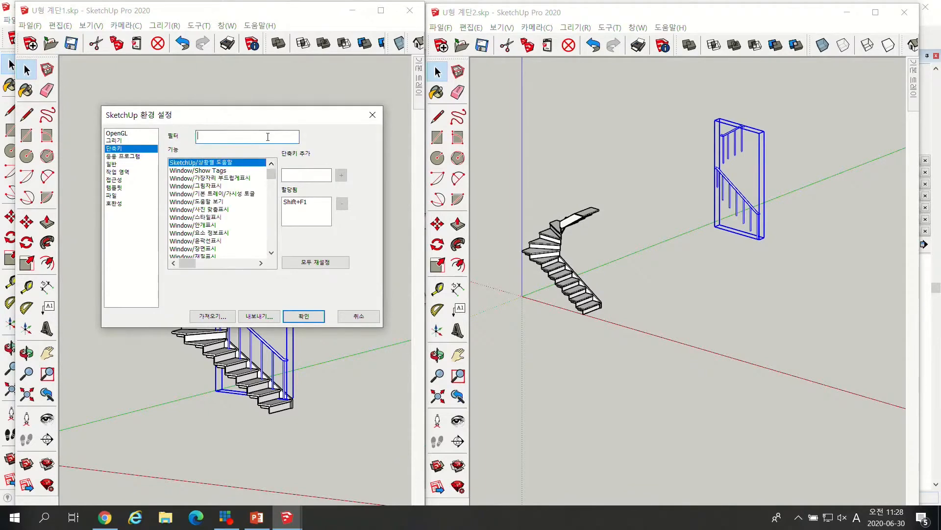
{"action": "key", "text": "Hangul"}
{"action": "type", "text": "특정"}
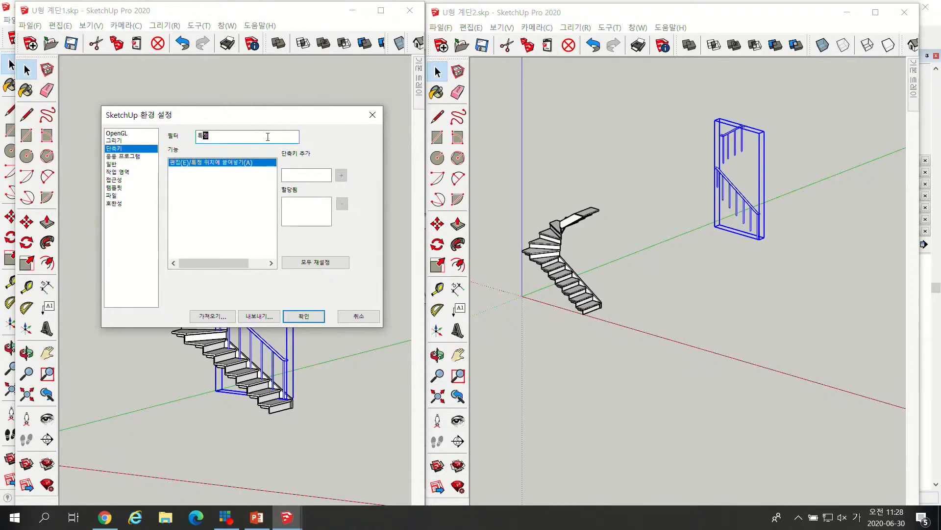
{"action": "left_click", "coordinate": [292, 174]}
{"action": "left_click", "coordinate": [303, 174]}
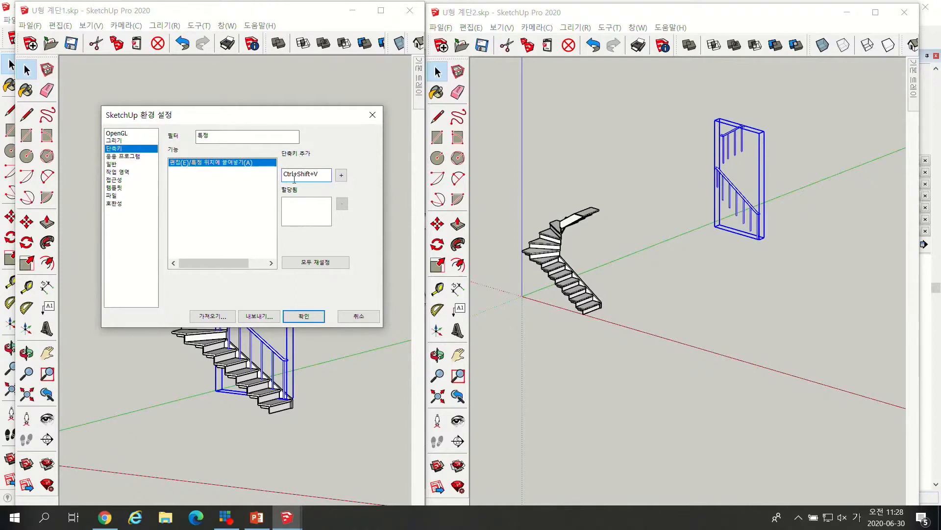
{"action": "left_click", "coordinate": [342, 176]}
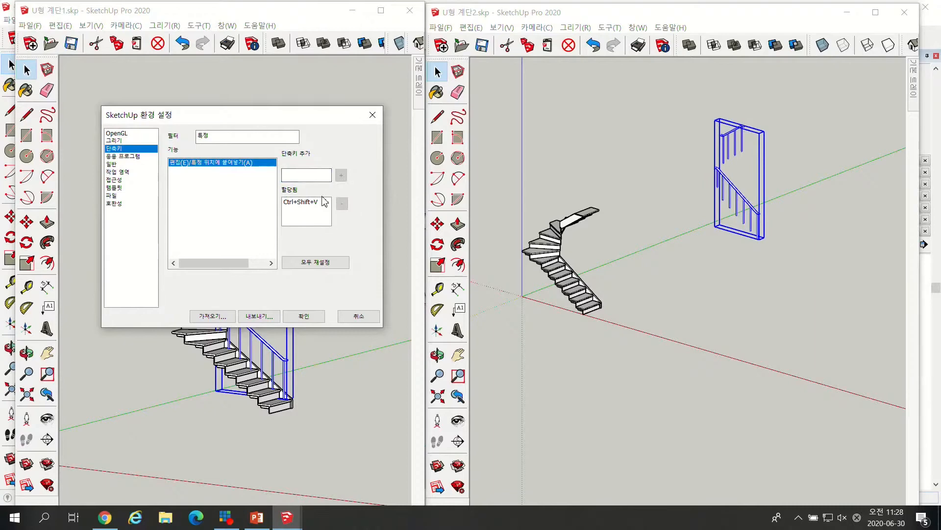
Confirm the shortcut settings and cut the pasted railing out of U형 계단2.
{"action": "left_click", "coordinate": [319, 316]}
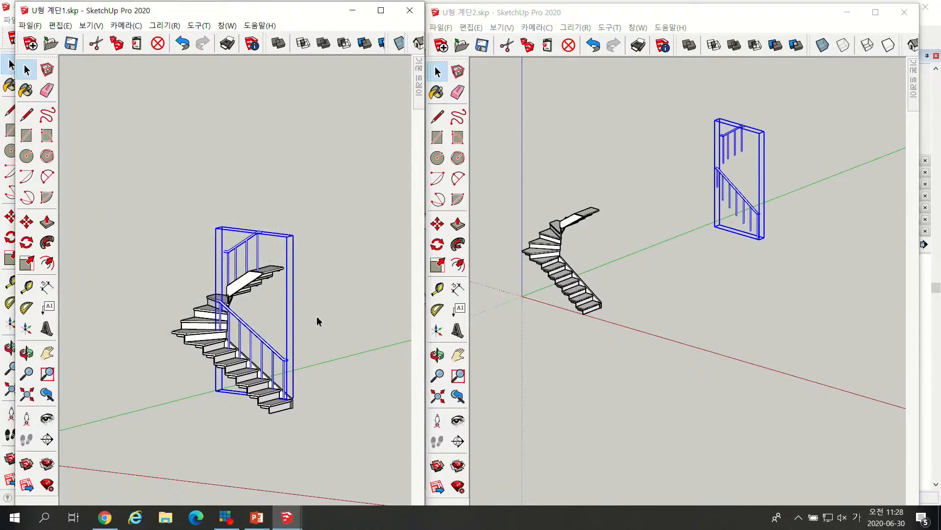
{"action": "left_click", "coordinate": [746, 212]}
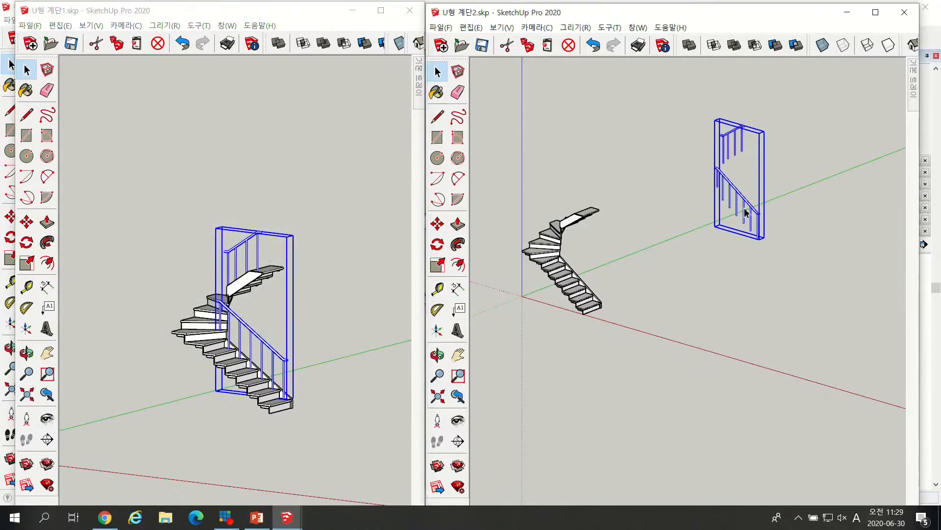
{"action": "key", "text": "ctrl+x"}
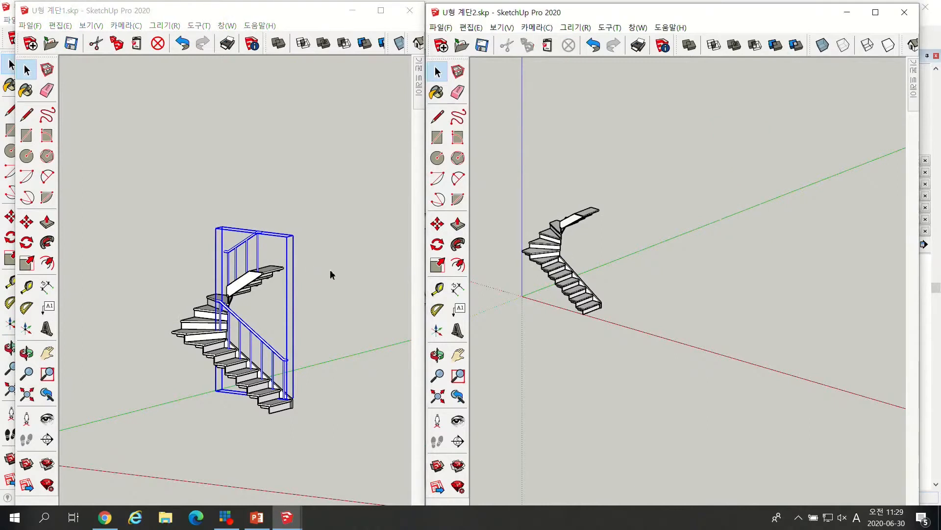
Undo the move of the staircase and railing in U형 계단1.
{"action": "left_click", "coordinate": [254, 365]}
{"action": "key", "text": "ctrl+z"}
{"action": "scroll", "coordinate": [336, 345], "scroll_direction": "down", "scroll_amount": 5}
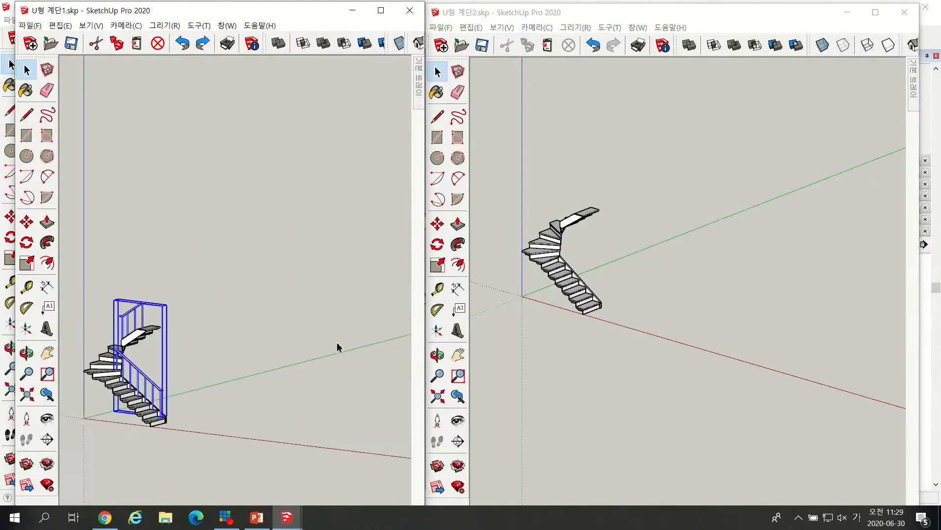
{"action": "scroll", "coordinate": [223, 332], "scroll_direction": "up", "scroll_amount": 2}
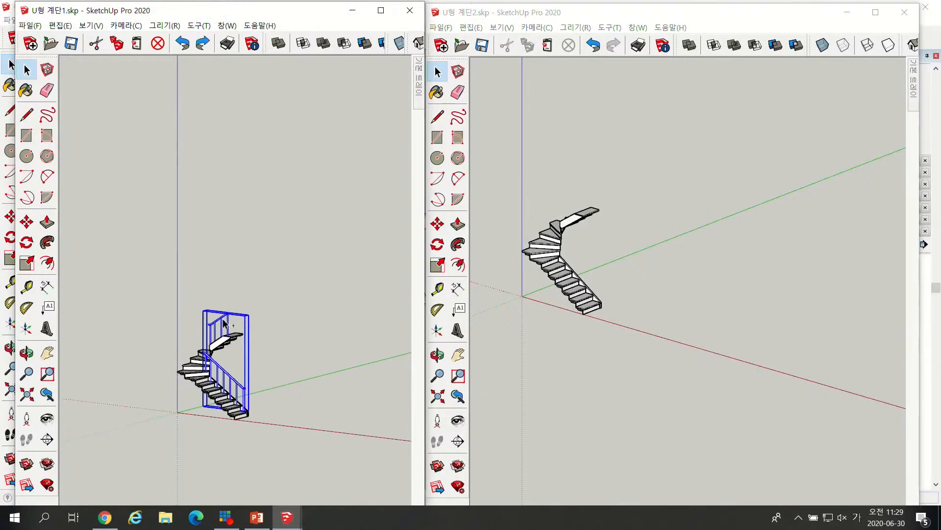
Open the shortcut (단축키) settings in the SketchUp preferences from the U형 계단2 model.
{"action": "left_click", "coordinate": [660, 282]}
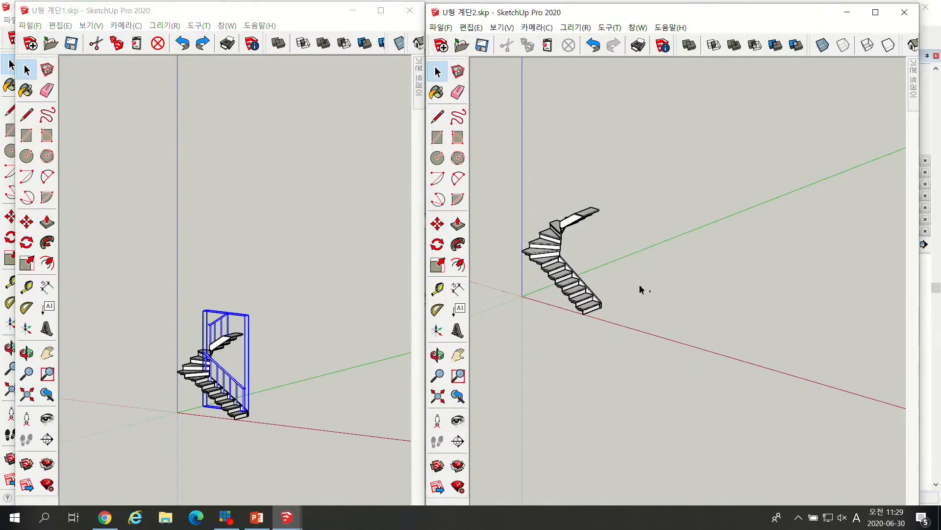
{"action": "left_click", "coordinate": [537, 27]}
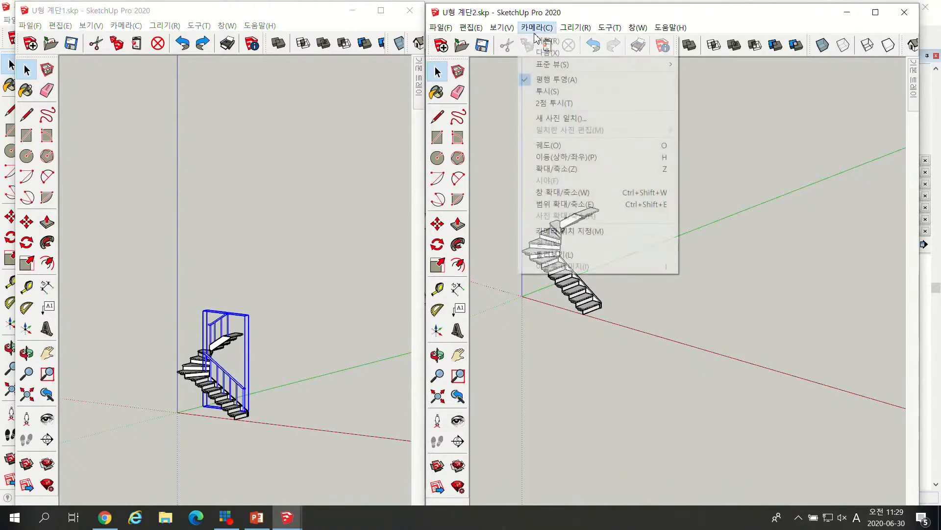
{"action": "mouse_move", "coordinate": [638, 28]}
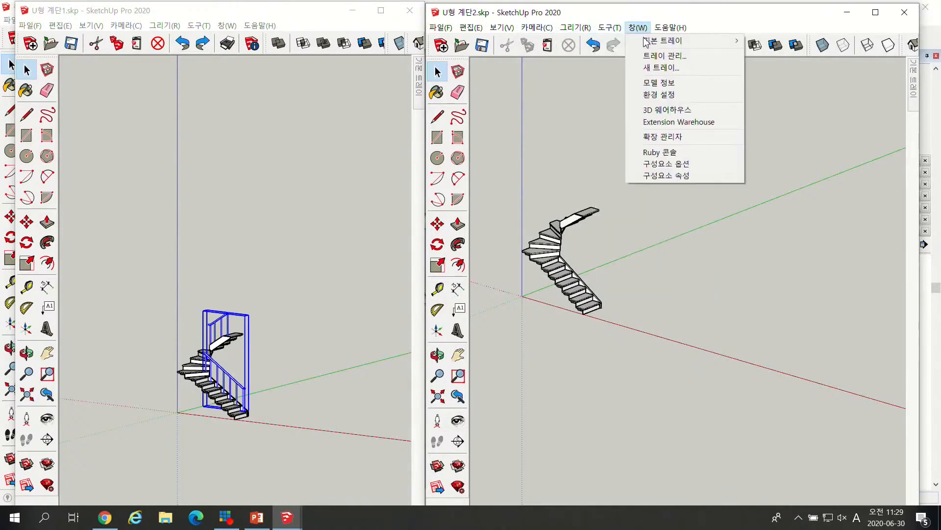
{"action": "left_click", "coordinate": [676, 87]}
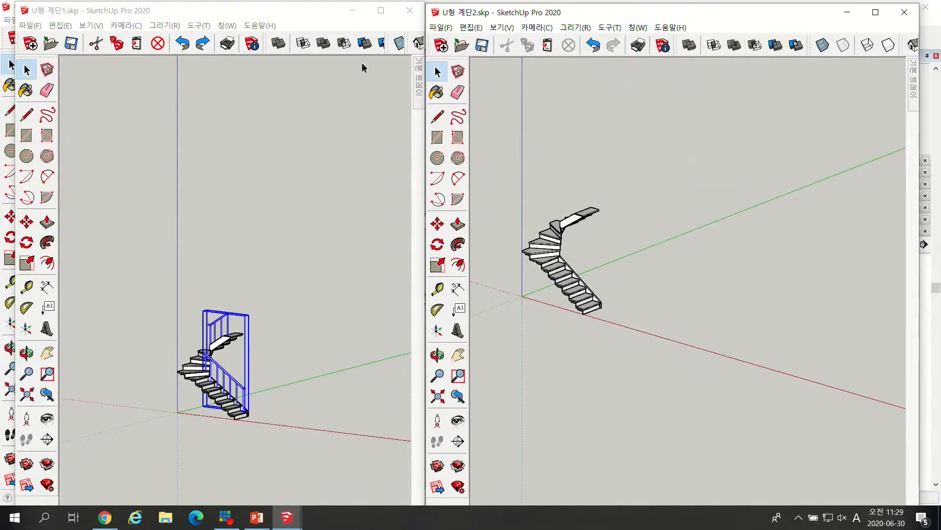
{"action": "left_click", "coordinate": [694, 40]}
{"action": "left_click", "coordinate": [609, 28]}
{"action": "left_click", "coordinate": [646, 93]}
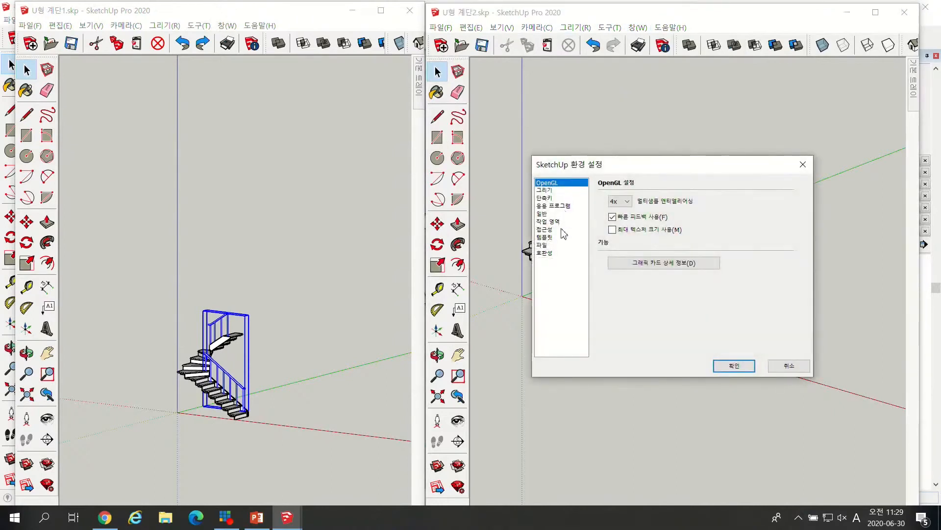
{"action": "left_click", "coordinate": [545, 198]}
Filter the functions by 특정, assign Ctrl+Shift+V to the paste-in-place command for U형 계단2, and confirm the settings.
{"action": "left_click", "coordinate": [686, 186]}
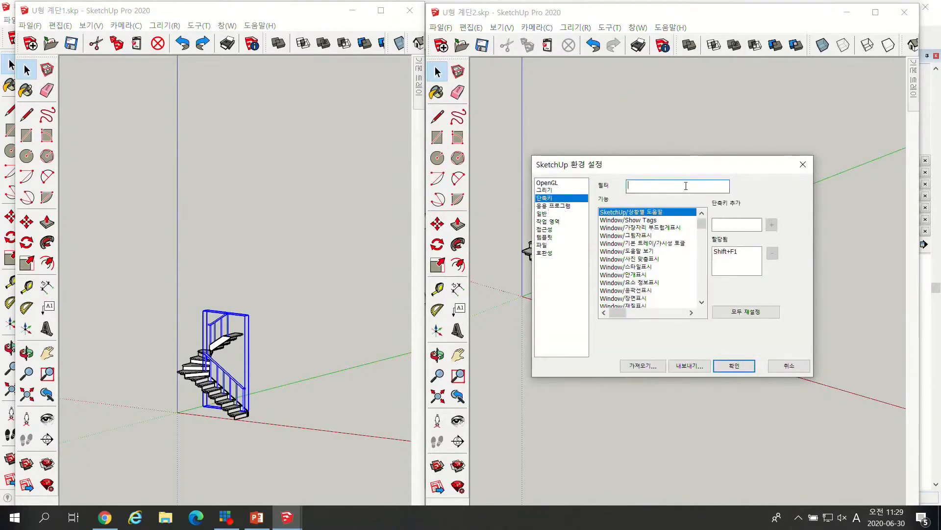
{"action": "type", "text": "트"}
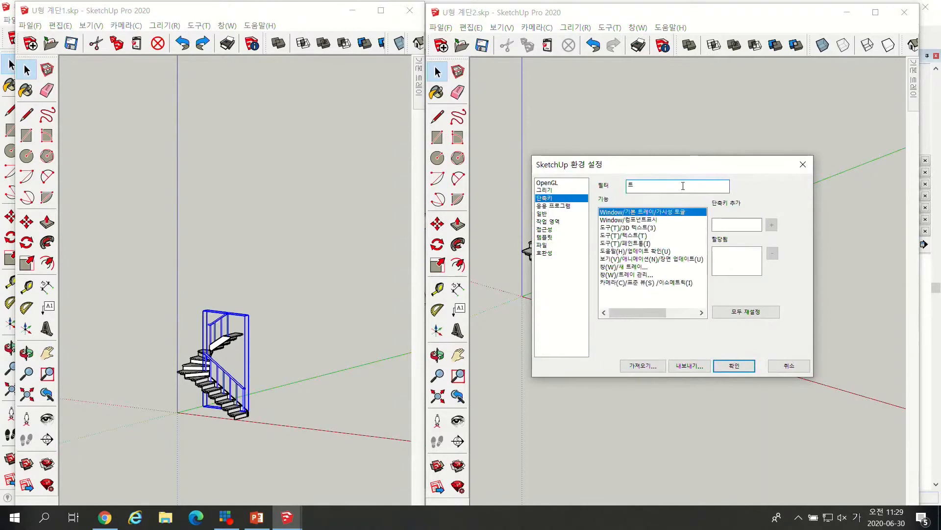
{"action": "type", "text": "ㄱ정"}
{"action": "left_click", "coordinate": [756, 227]}
{"action": "key", "text": "ctrl"}
{"action": "key", "text": "ctrl+shift+v"}
{"action": "left_click", "coordinate": [771, 224]}
{"action": "left_click", "coordinate": [734, 365]}
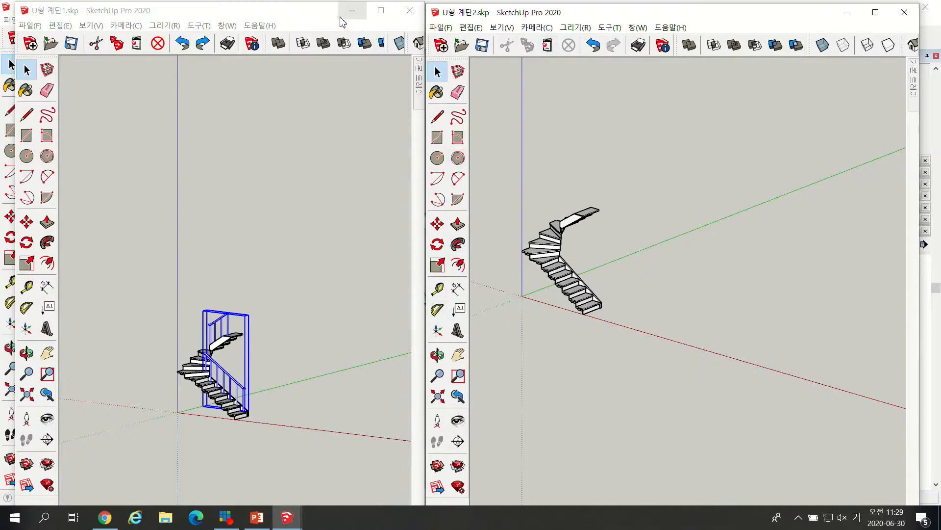
Copy the railing on the U형 계단1 staircase and paste it in place into U형 계단2.
{"action": "left_click_drag", "start_coordinate": [310, 20], "coordinate": [304, 19]}
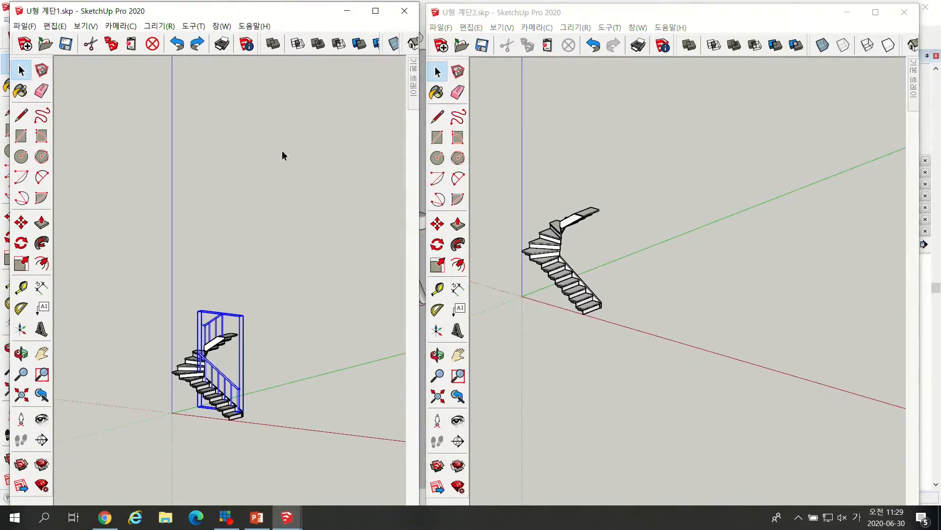
{"action": "left_click", "coordinate": [331, 252]}
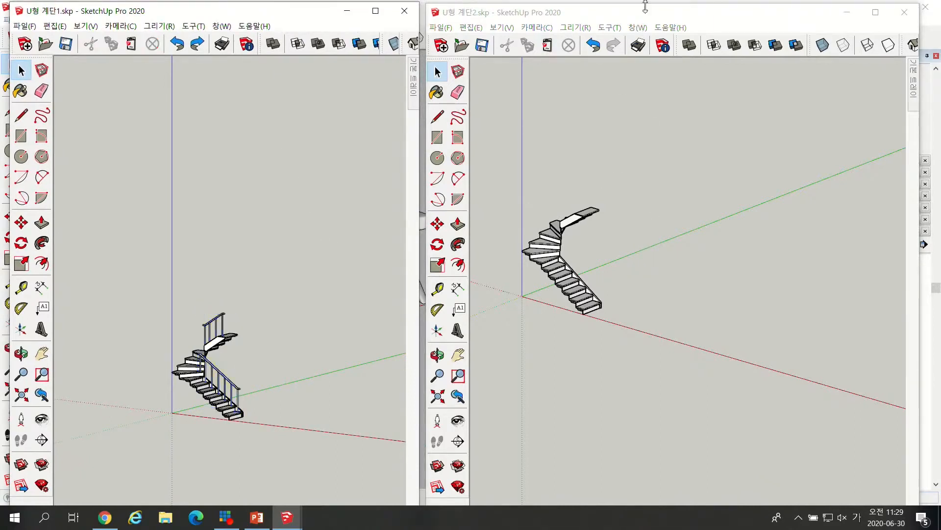
{"action": "left_click", "coordinate": [208, 332]}
{"action": "left_click", "coordinate": [658, 176]}
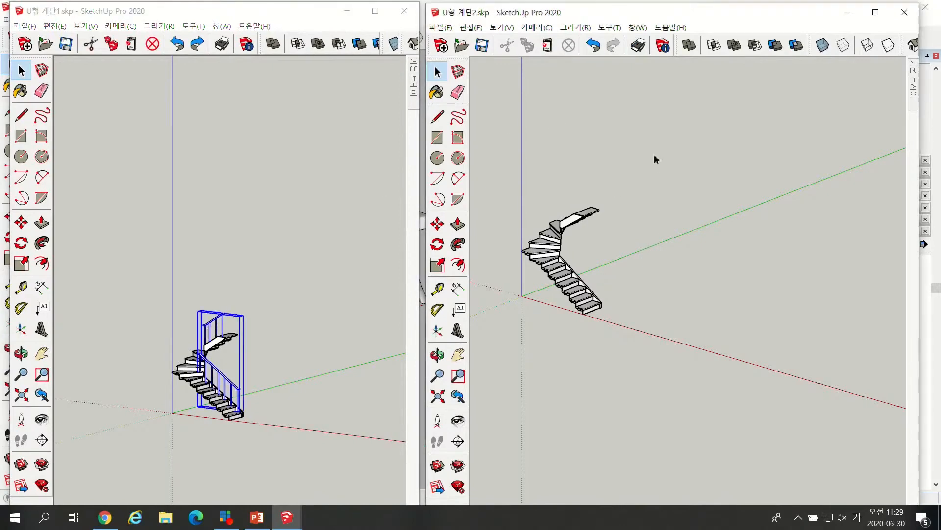
{"action": "key", "text": "ctrl+shift+v"}
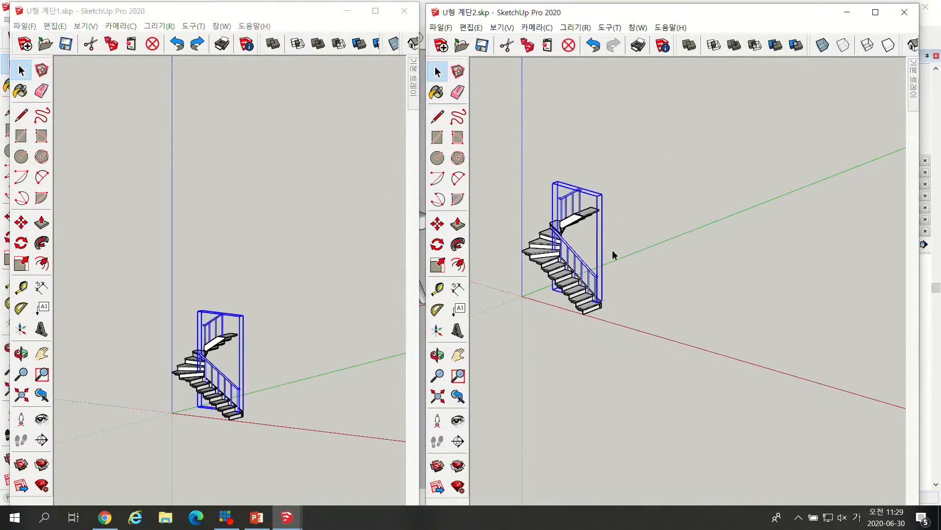
{"action": "scroll", "coordinate": [603, 235], "scroll_direction": "up", "scroll_amount": 2}
{"action": "scroll", "coordinate": [672, 295], "scroll_direction": "down", "scroll_amount": 2}
{"action": "scroll", "coordinate": [687, 274], "scroll_direction": "up", "scroll_amount": 4}
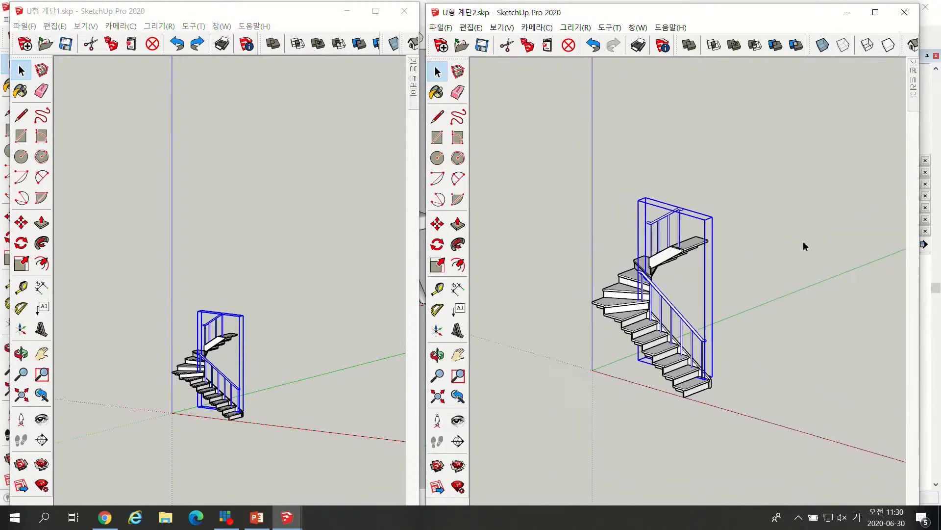
{"action": "scroll", "coordinate": [745, 262], "scroll_direction": "down", "scroll_amount": 2}
{"action": "scroll", "coordinate": [690, 276], "scroll_direction": "up", "scroll_amount": 1}
{"action": "scroll", "coordinate": [720, 273], "scroll_direction": "up", "scroll_amount": 1}
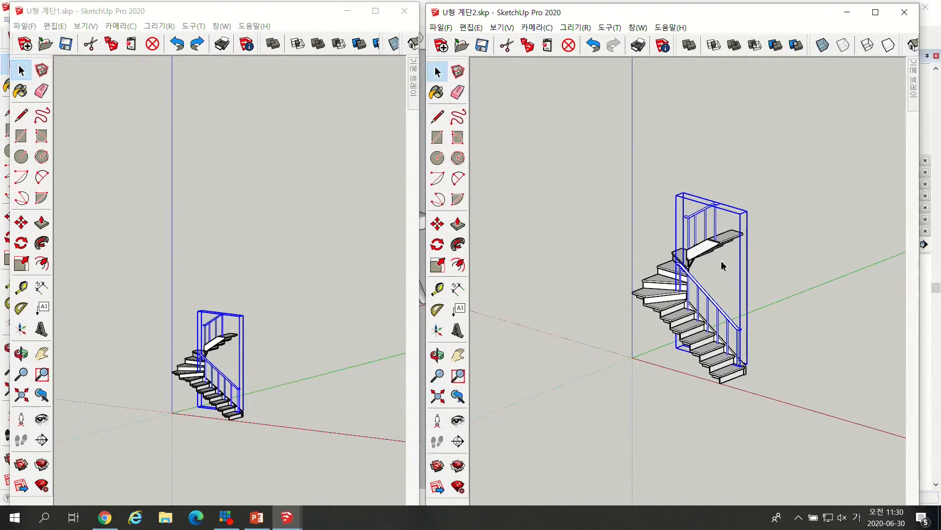
Close the U형 계단2 and U형 계단1 models.
{"action": "left_click", "coordinate": [904, 12]}
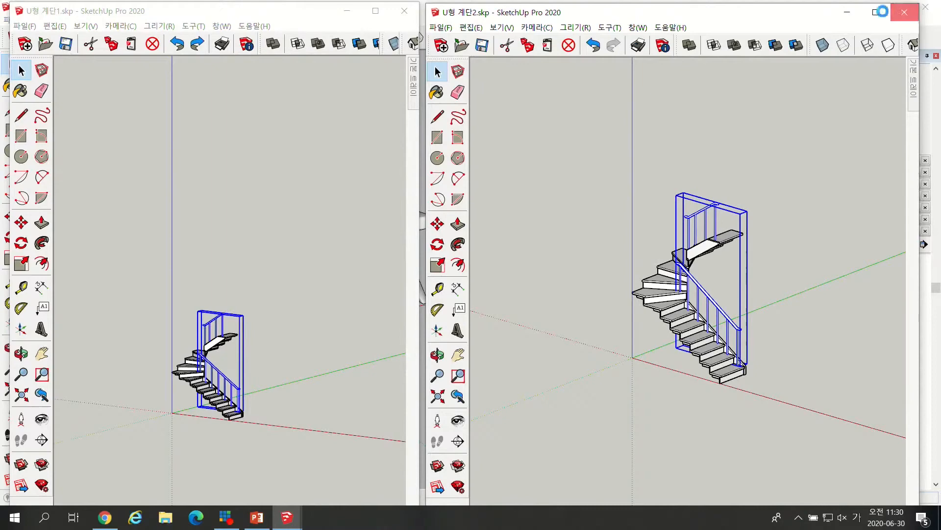
{"action": "left_click", "coordinate": [678, 302]}
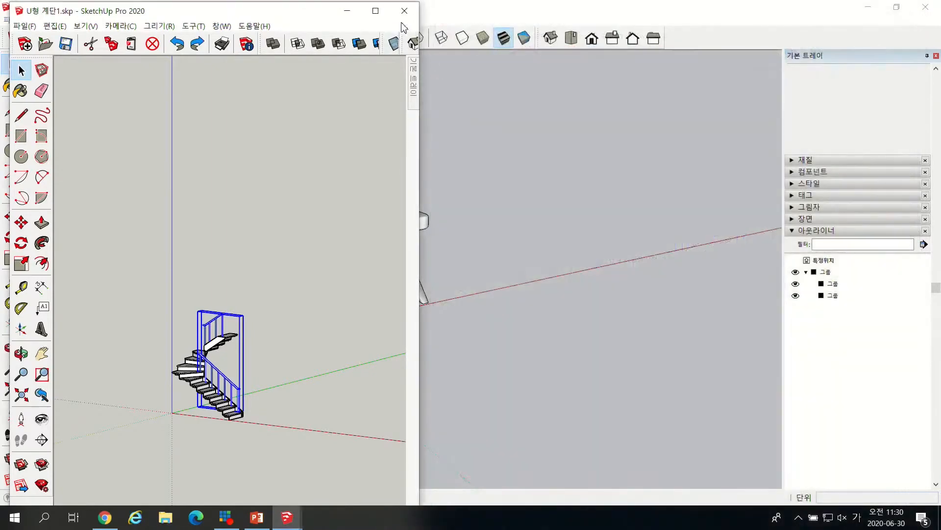
{"action": "left_click", "coordinate": [405, 11]}
{"action": "left_click", "coordinate": [229, 299]}
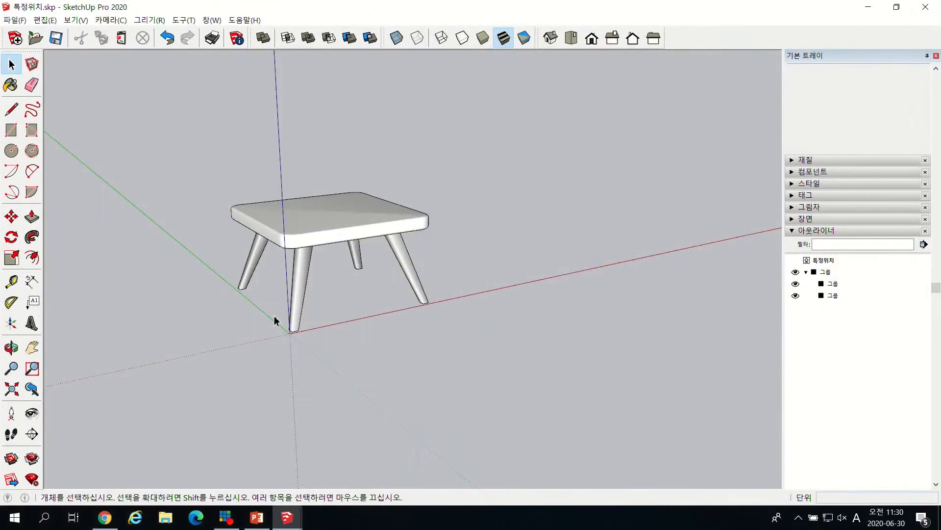
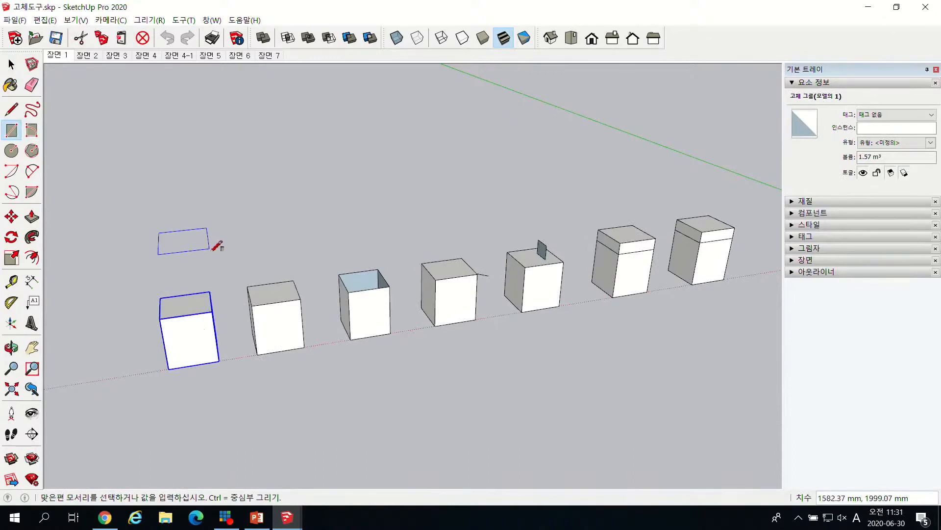
Push/pull the loose rectangle behind the first box upward into a box and make all its geometry a group.
{"action": "key", "text": "p"}
{"action": "left_click", "coordinate": [176, 238]}
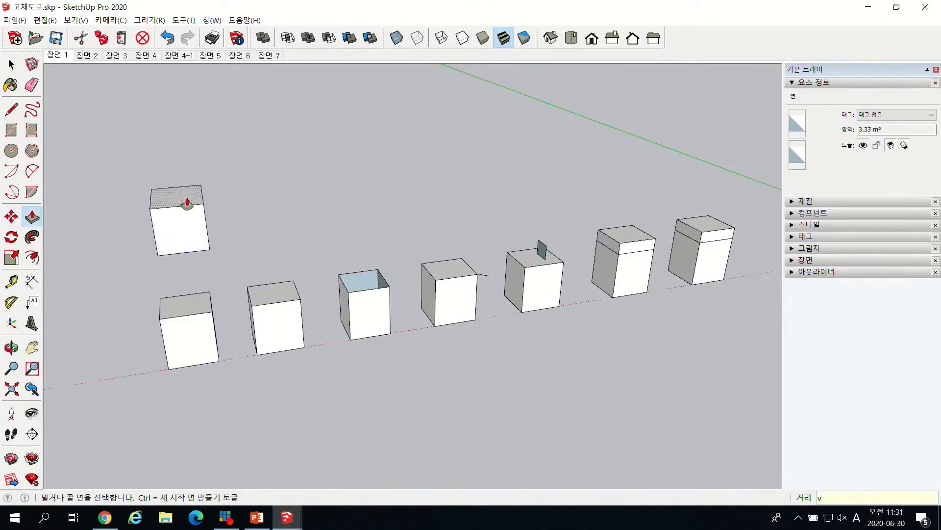
{"action": "key", "text": "space"}
{"action": "triple_click", "coordinate": [188, 228]}
{"action": "right_click", "coordinate": [187, 224]}
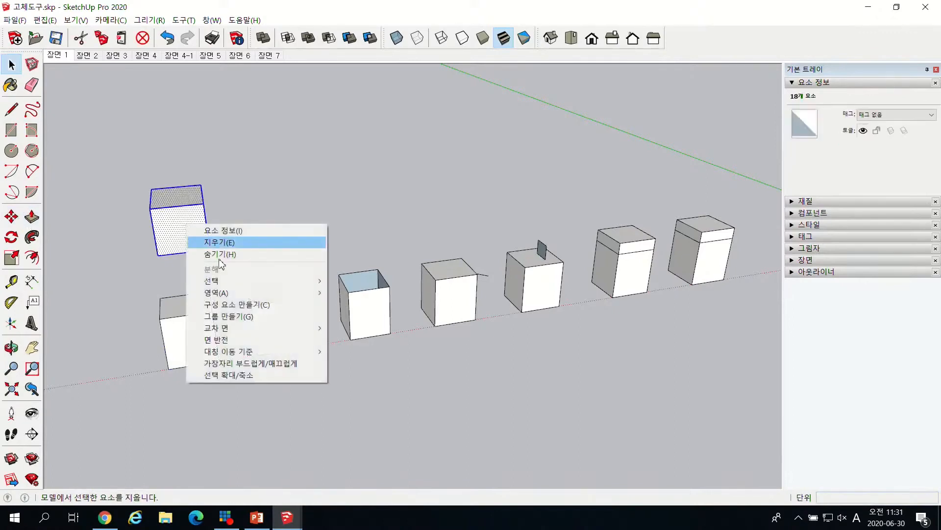
{"action": "left_click", "coordinate": [232, 316]}
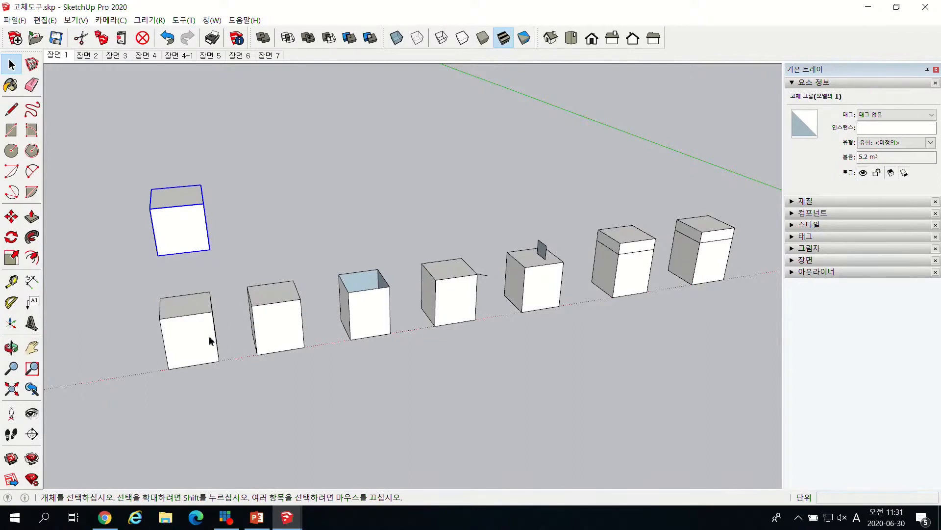
Select the second box and the open-topped third box in turn to examine their type and volume in the entity information.
{"action": "left_click", "coordinate": [276, 339]}
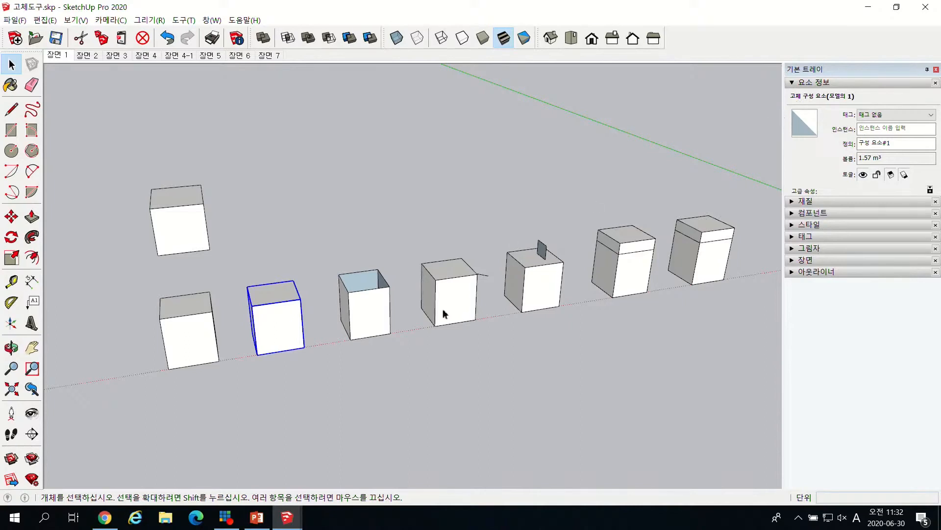
{"action": "left_click", "coordinate": [370, 320]}
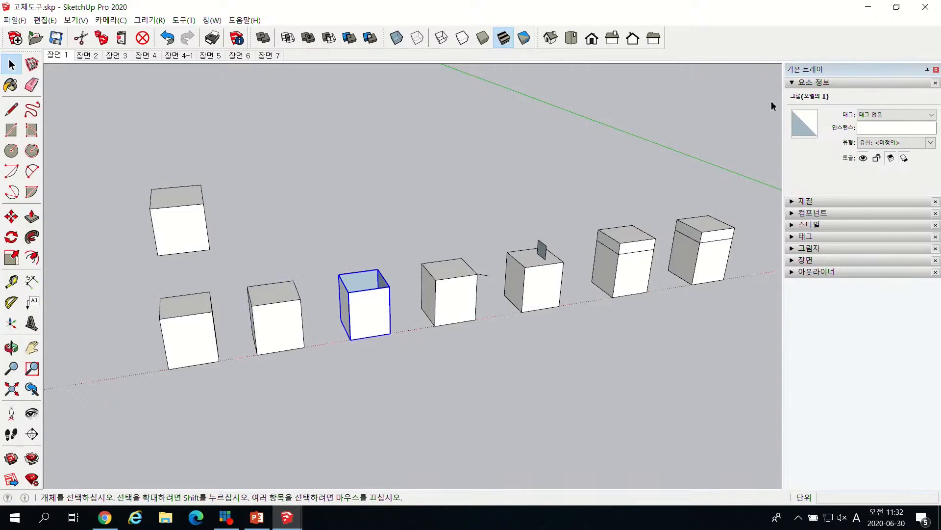
{"action": "scroll", "coordinate": [416, 284], "scroll_direction": "up", "scroll_amount": 2}
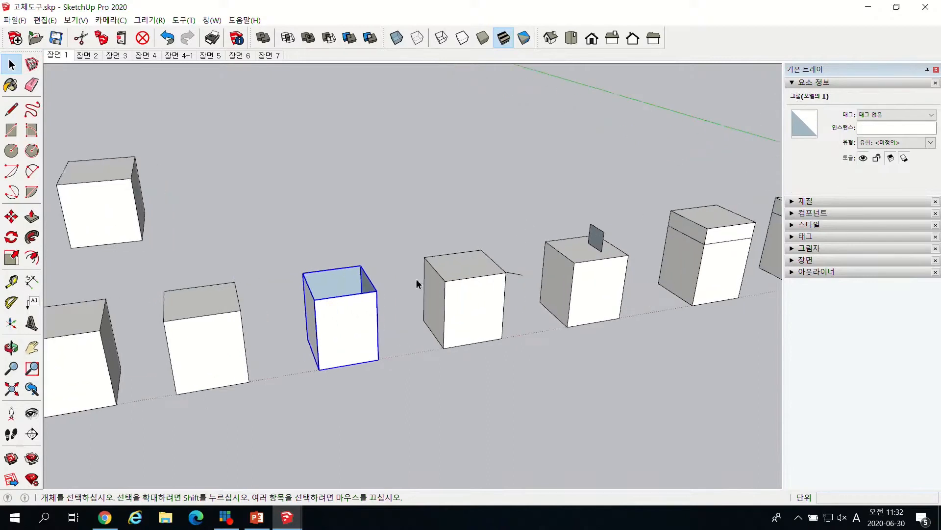
{"action": "scroll", "coordinate": [370, 321], "scroll_direction": "up", "scroll_amount": 4}
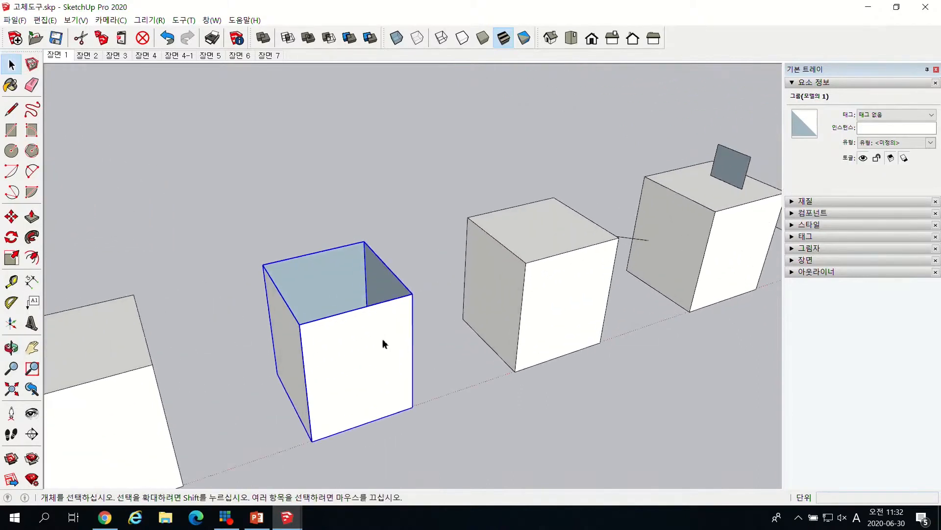
{"action": "middle_click_drag", "start_coordinate": [314, 267], "coordinate": [345, 338]}
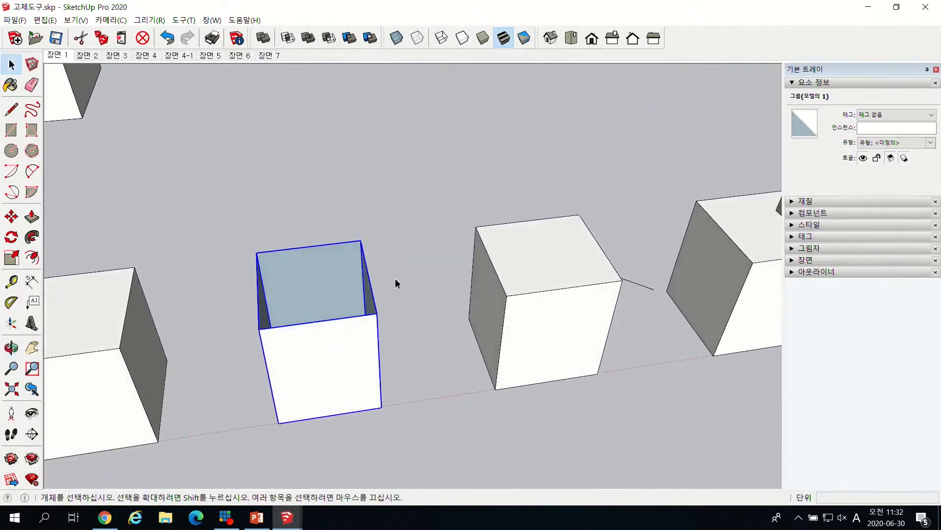
{"action": "scroll", "coordinate": [350, 314], "scroll_direction": "down", "scroll_amount": 1}
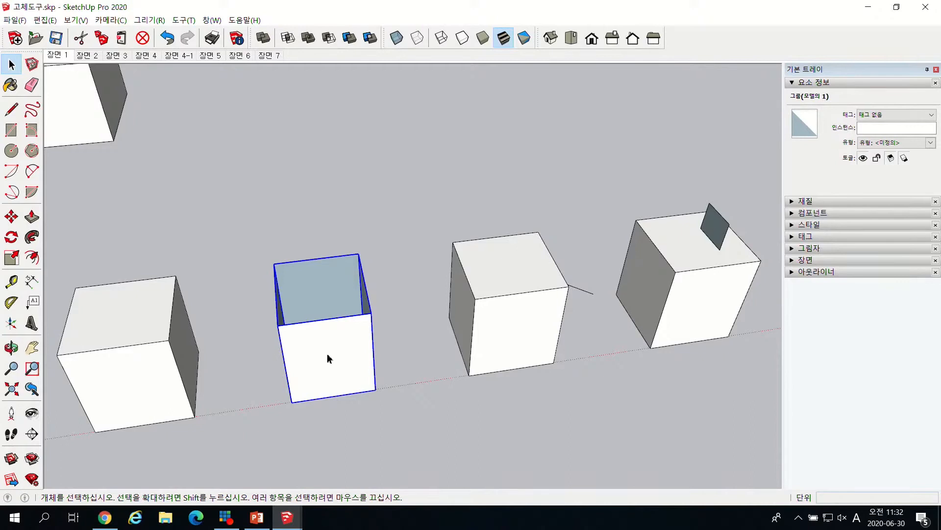
{"action": "scroll", "coordinate": [323, 364], "scroll_direction": "down", "scroll_amount": 3}
{"action": "middle_click_drag", "start_coordinate": [333, 363], "coordinate": [372, 353]}
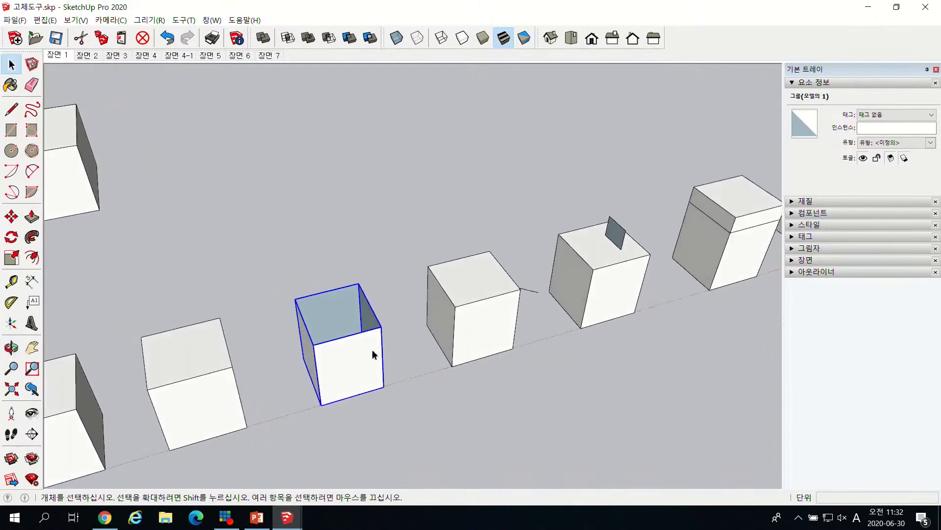
Close the open top of the third box by drawing an edge along its front rim, and check its entity information.
{"action": "scroll", "coordinate": [372, 354], "scroll_direction": "up", "scroll_amount": 3}
{"action": "double_click", "coordinate": [338, 367]}
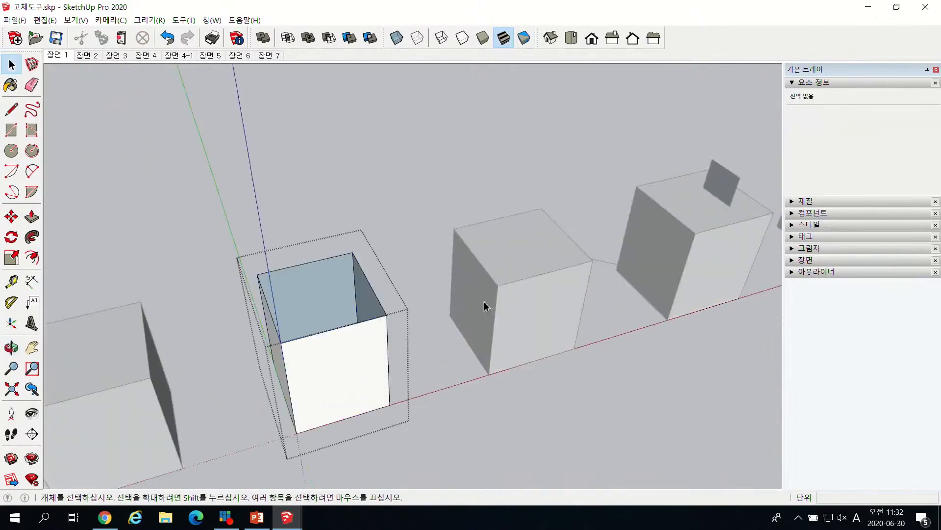
{"action": "left_click", "coordinate": [11, 116]}
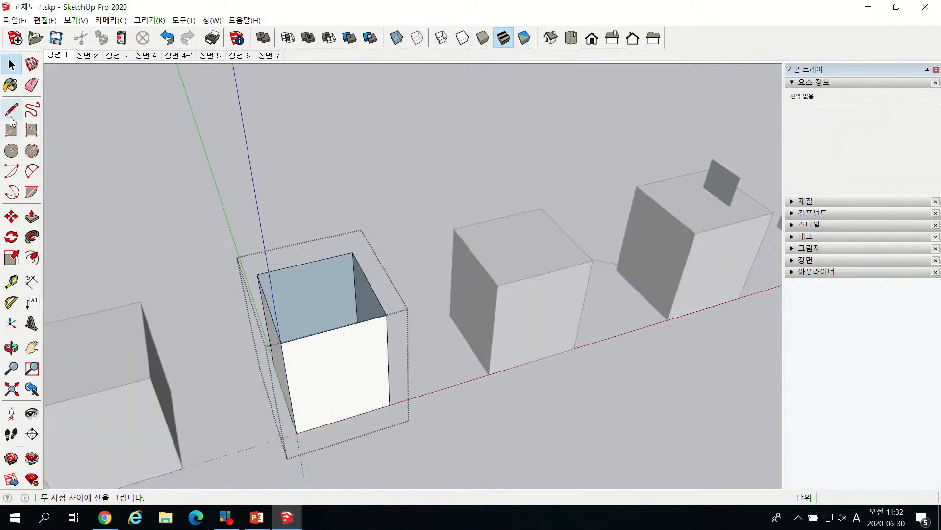
{"action": "left_click", "coordinate": [281, 343]}
{"action": "left_click", "coordinate": [393, 313]}
{"action": "key", "text": "space"}
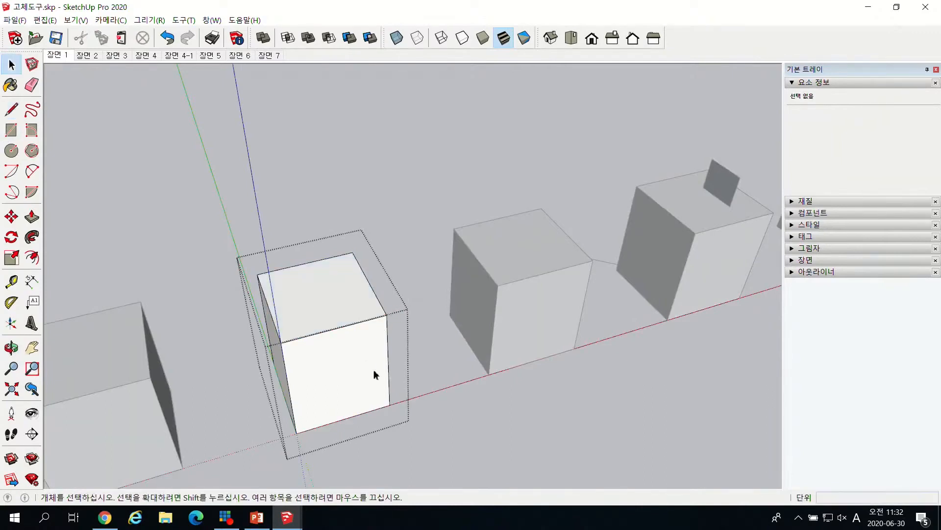
{"action": "left_click", "coordinate": [402, 182]}
{"action": "left_click", "coordinate": [334, 378]}
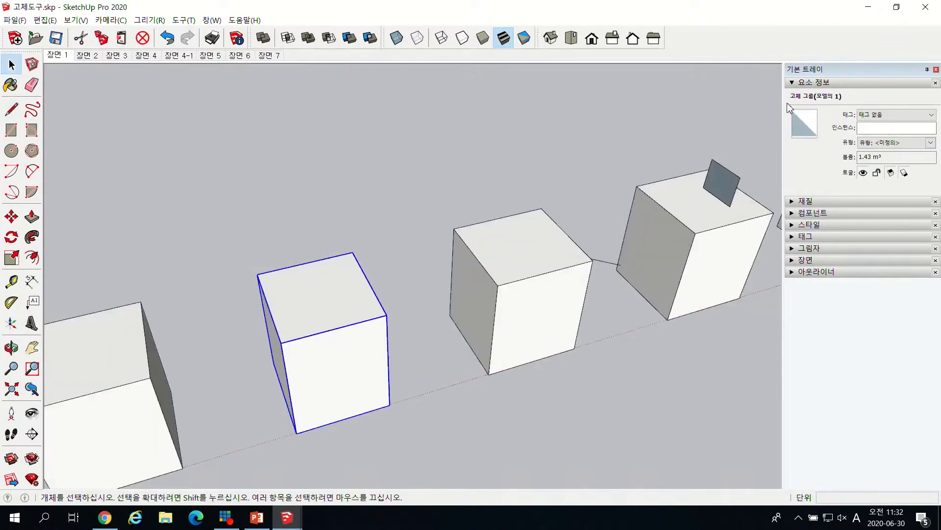
Select the fourth box with the protruding edge and examine its type in the entity information.
{"action": "scroll", "coordinate": [316, 340], "scroll_direction": "down", "scroll_amount": 5}
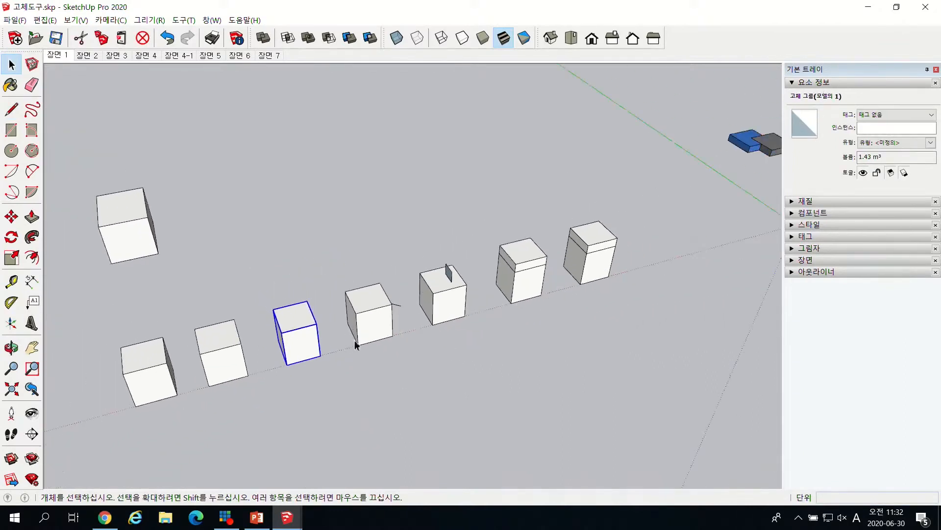
{"action": "scroll", "coordinate": [393, 343], "scroll_direction": "up", "scroll_amount": 5}
{"action": "left_click", "coordinate": [402, 295]}
{"action": "scroll", "coordinate": [421, 316], "scroll_direction": "up", "scroll_amount": 2}
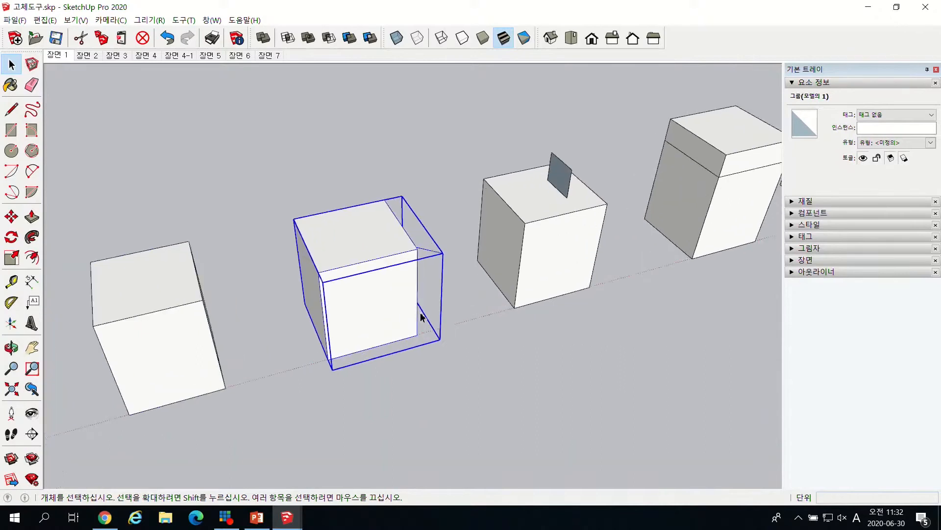
{"action": "scroll", "coordinate": [438, 256], "scroll_direction": "up", "scroll_amount": 2}
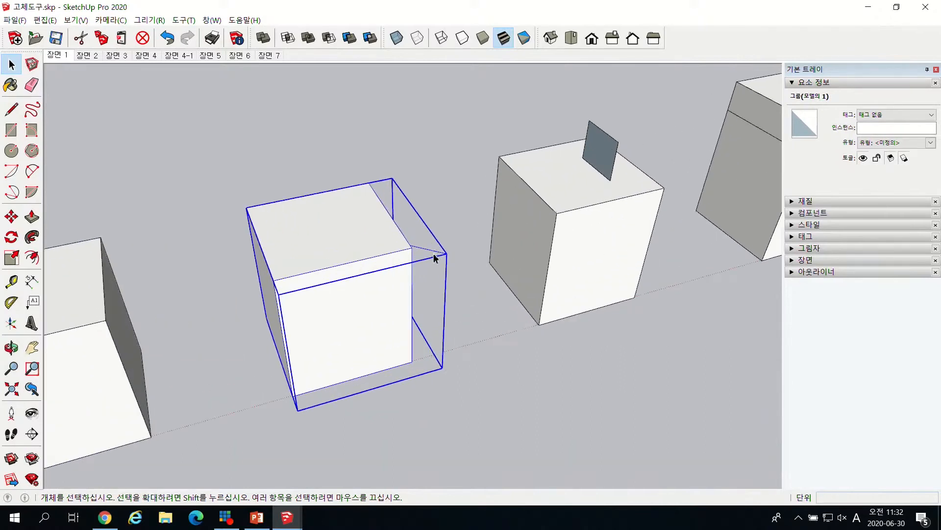
{"action": "scroll", "coordinate": [422, 253], "scroll_direction": "up", "scroll_amount": 3}
{"action": "middle_click_drag", "start_coordinate": [439, 257], "coordinate": [352, 265]}
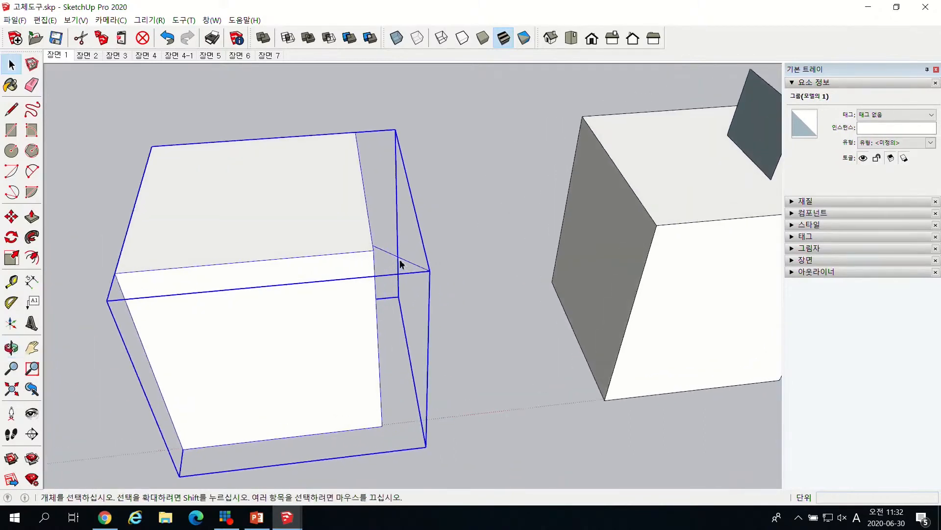
{"action": "scroll", "coordinate": [401, 261], "scroll_direction": "up", "scroll_amount": 1}
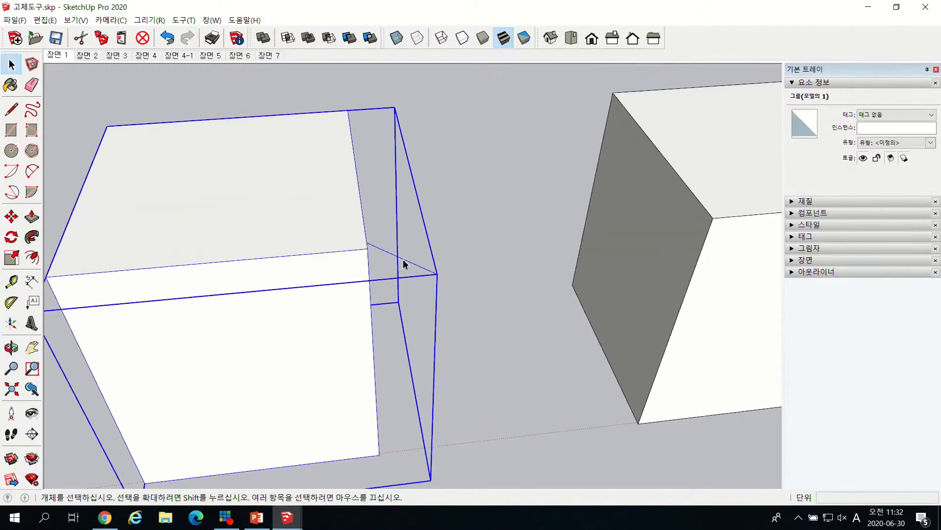
Open the fourth box's group and select the stray edge protruding from its upper corner to inspect it.
{"action": "scroll", "coordinate": [404, 264], "scroll_direction": "down", "scroll_amount": 2}
{"action": "double_click", "coordinate": [403, 263]}
{"action": "left_click", "coordinate": [404, 263]}
{"action": "scroll", "coordinate": [404, 263], "scroll_direction": "down", "scroll_amount": 2}
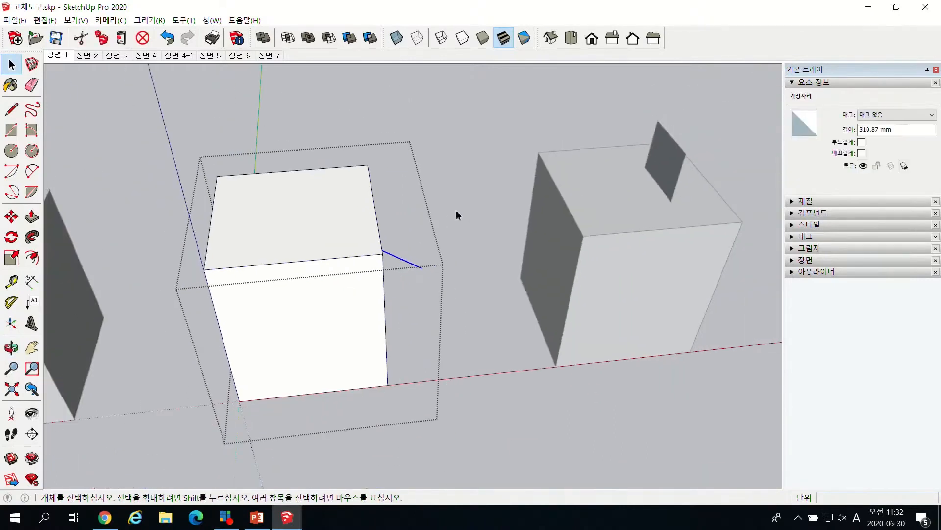
{"action": "left_click", "coordinate": [456, 212]}
{"action": "left_click", "coordinate": [364, 213]}
{"action": "double_click", "coordinate": [362, 267]}
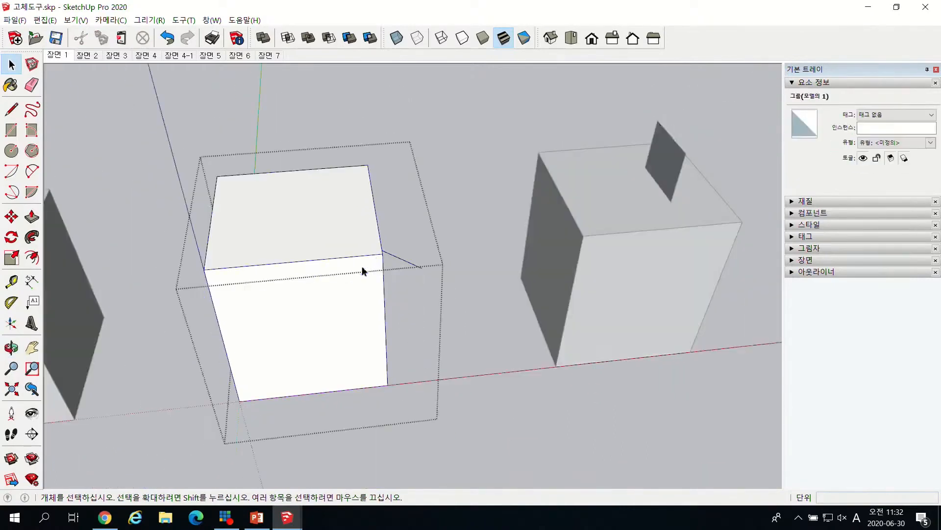
{"action": "left_click", "coordinate": [414, 265]}
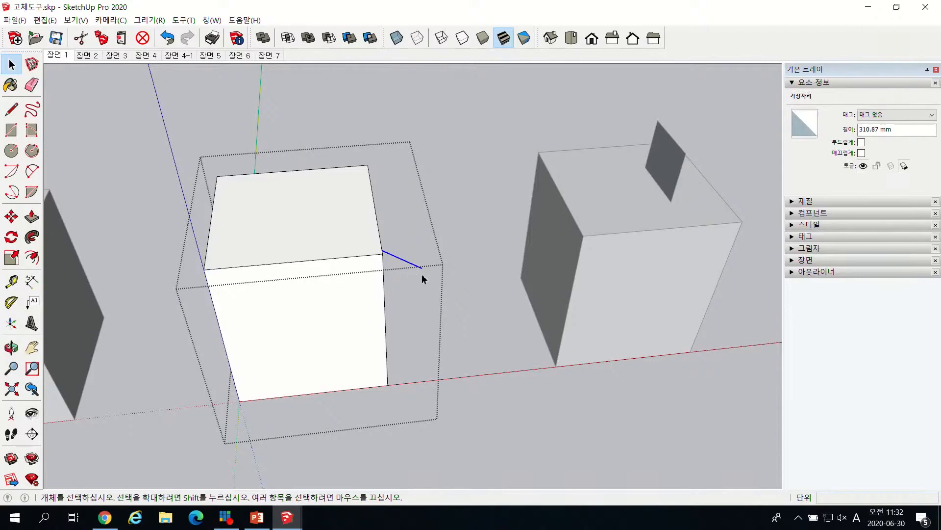
Turn on X-ray display and try to draw a line inward from the fourth box's front vertical edge.
{"action": "left_click", "coordinate": [11, 109]}
{"action": "scroll", "coordinate": [284, 242], "scroll_direction": "up", "scroll_amount": 4}
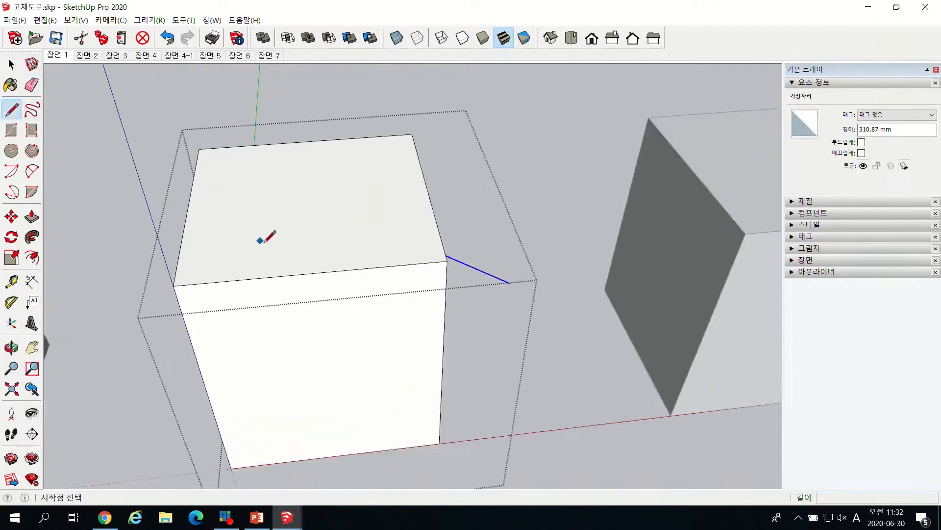
{"action": "middle_click_drag", "start_coordinate": [451, 273], "coordinate": [511, 257]}
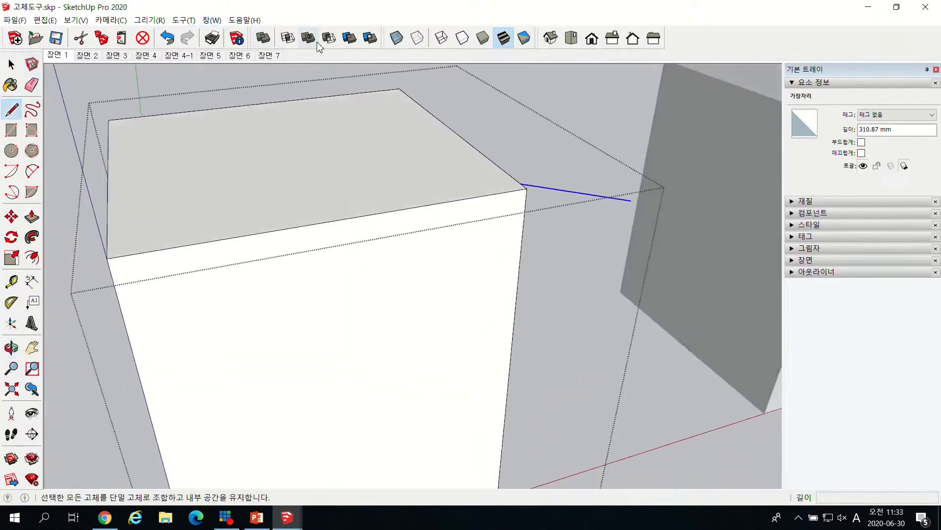
{"action": "left_click", "coordinate": [401, 42]}
{"action": "left_click", "coordinate": [520, 254]}
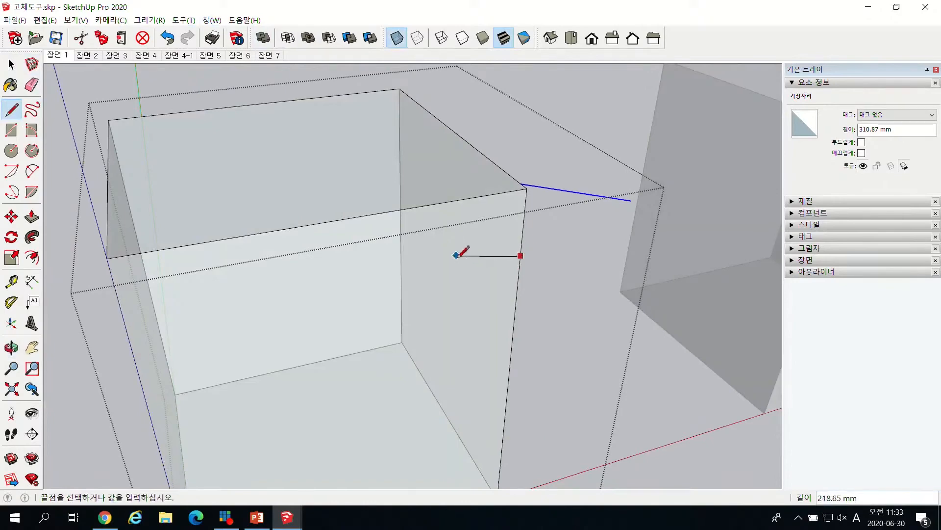
{"action": "scroll", "coordinate": [456, 256], "scroll_direction": "down", "scroll_amount": 1}
{"action": "middle_click_drag", "start_coordinate": [456, 255], "coordinate": [412, 265]}
{"action": "key", "text": "space"}
Hide the fourth box's top face and draw a line about 666 mm long from its front vertical edge into the interior.
{"action": "left_click", "coordinate": [408, 255]}
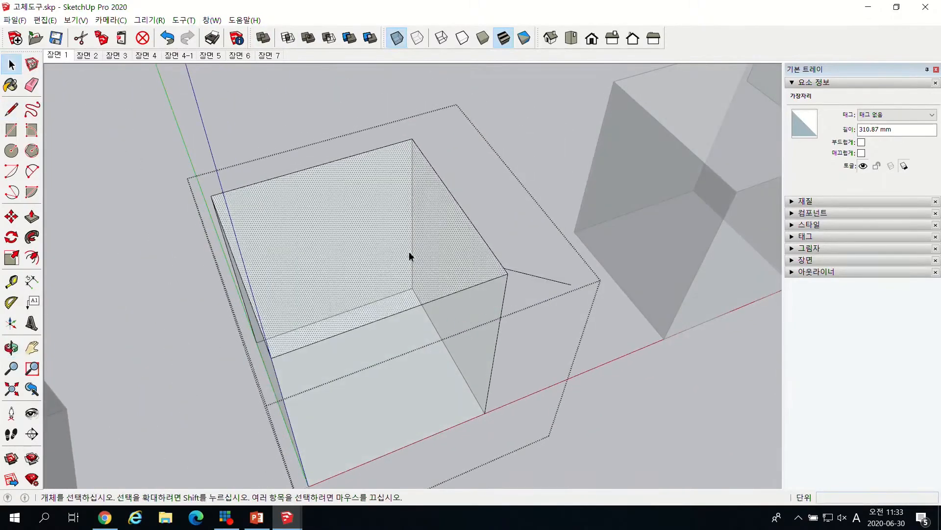
{"action": "right_click", "coordinate": [409, 253]}
{"action": "left_click", "coordinate": [450, 284]}
{"action": "scroll", "coordinate": [540, 309], "scroll_direction": "up", "scroll_amount": 2}
{"action": "middle_click_drag", "start_coordinate": [401, 294], "coordinate": [600, 272]}
{"action": "key", "text": "l"}
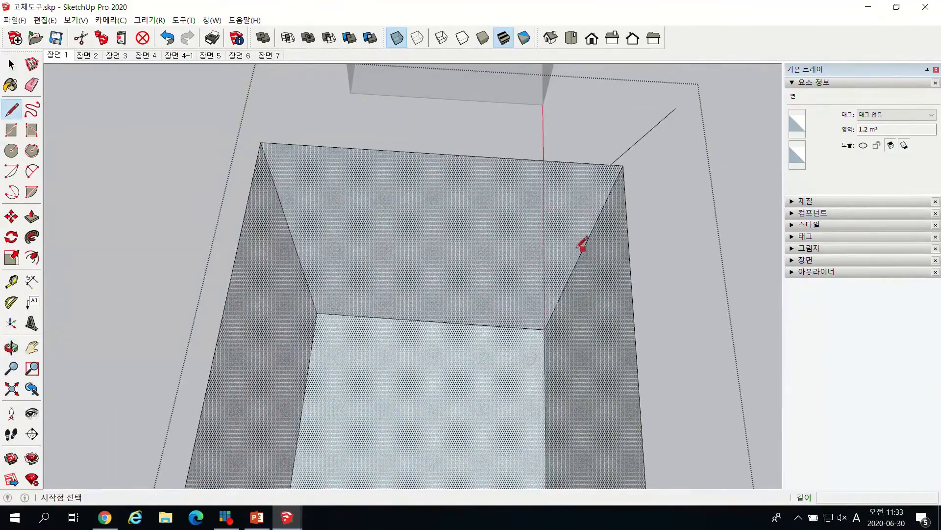
{"action": "left_click", "coordinate": [584, 246]}
{"action": "middle_click_drag", "start_coordinate": [551, 273], "coordinate": [540, 182]}
{"action": "key", "text": "space"}
{"action": "left_click", "coordinate": [539, 181]}
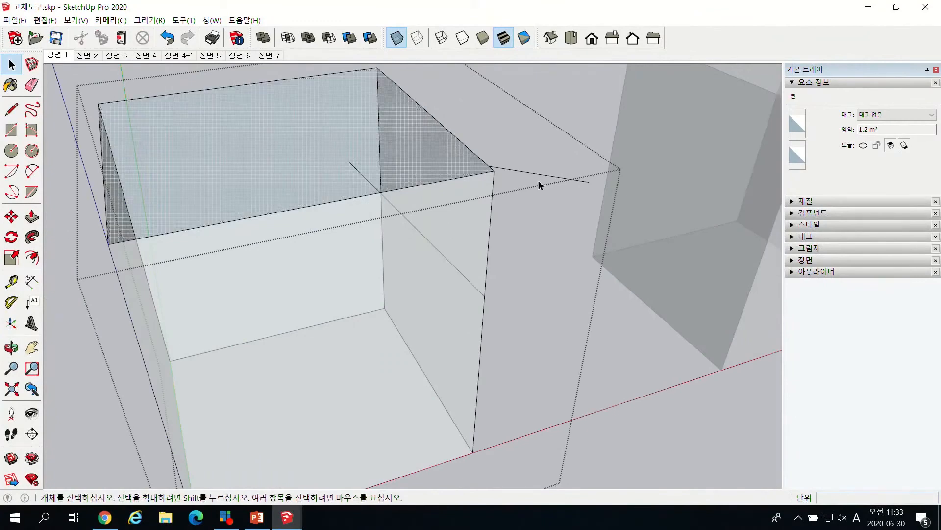
Delete the stray edge outside the fourth box and unhide its top face.
{"action": "left_click", "coordinate": [544, 180]}
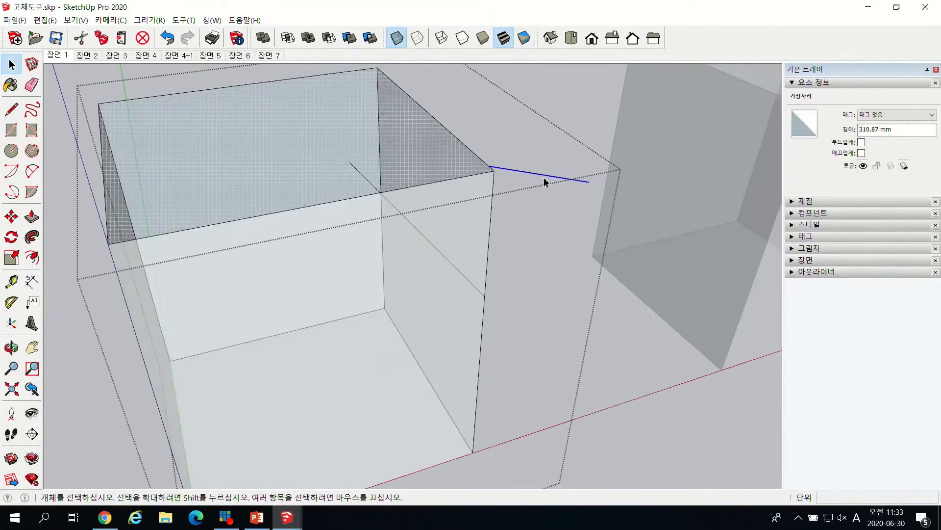
{"action": "left_click", "coordinate": [434, 151]}
{"action": "right_click", "coordinate": [417, 158]}
{"action": "left_click", "coordinate": [448, 188]}
{"action": "middle_click_drag", "start_coordinate": [447, 193], "coordinate": [528, 110]}
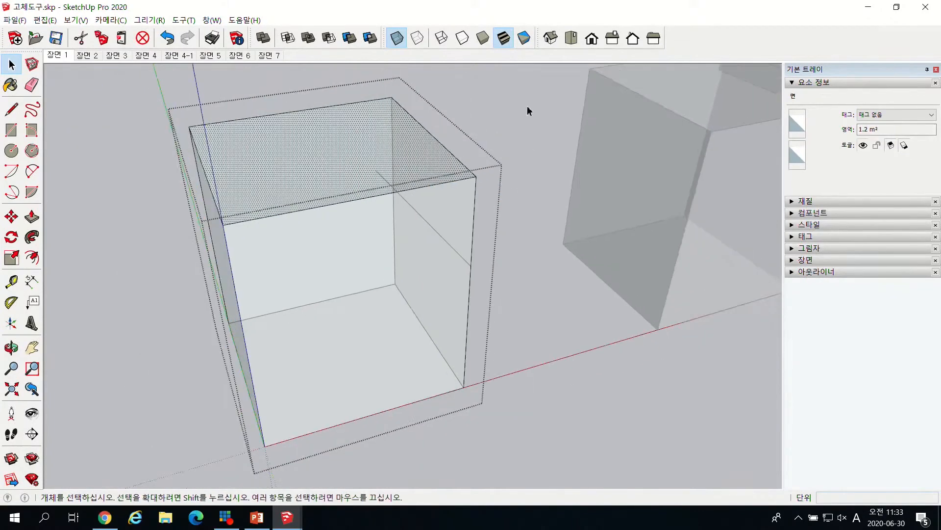
Turn off X-ray display, leave the group and examine the fourth box's type in the entity information.
{"action": "left_click", "coordinate": [395, 40]}
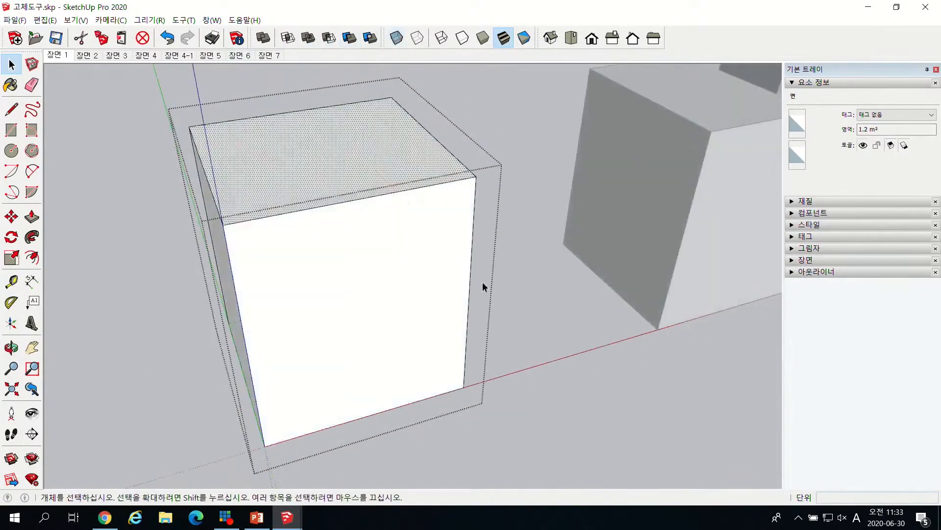
{"action": "scroll", "coordinate": [483, 284], "scroll_direction": "down", "scroll_amount": 3}
{"action": "left_click", "coordinate": [493, 289]}
{"action": "left_click", "coordinate": [423, 274]}
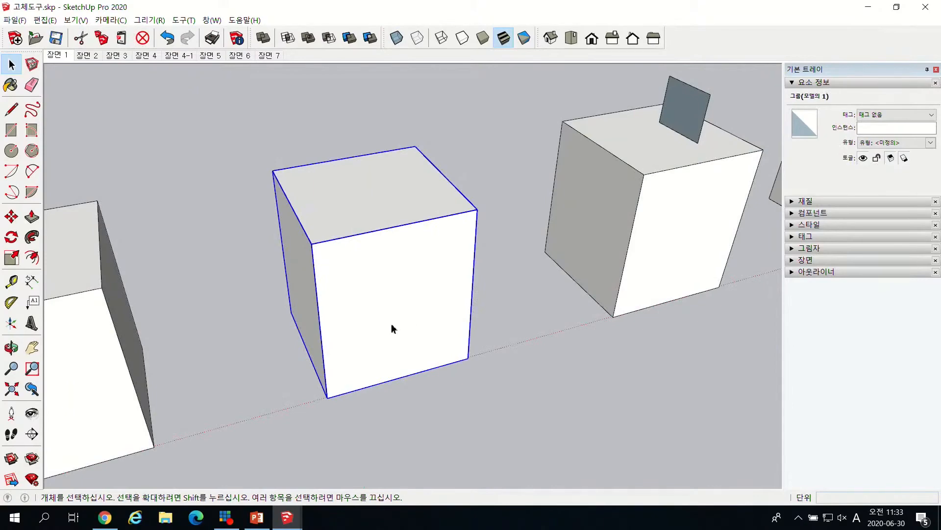
Turn on X-ray display, delete the line inside the fourth box's group, and leave the group to check its type.
{"action": "middle_click_drag", "start_coordinate": [400, 344], "coordinate": [213, 220]}
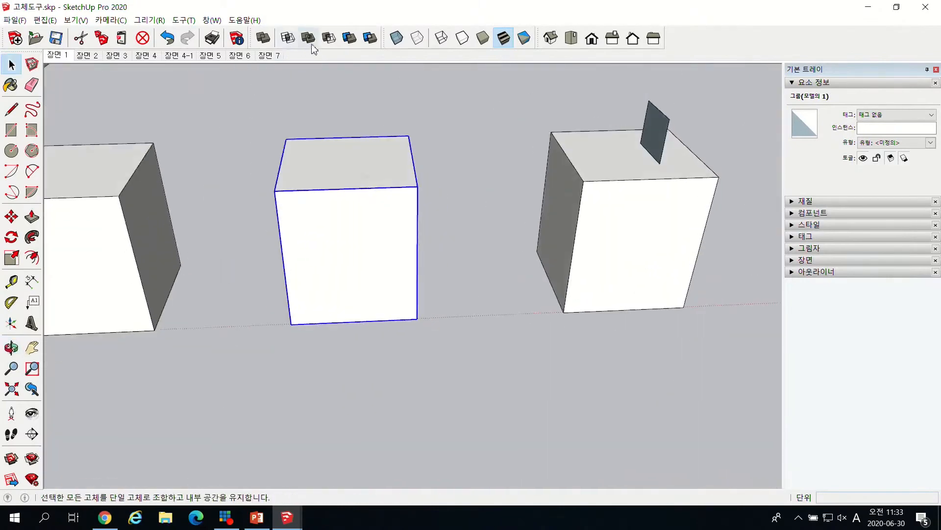
{"action": "left_click", "coordinate": [397, 37]}
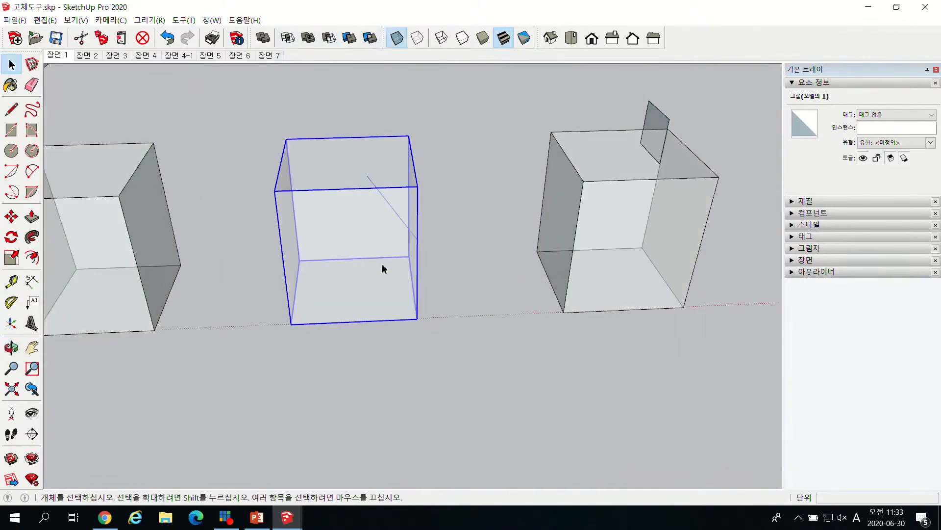
{"action": "scroll", "coordinate": [401, 233], "scroll_direction": "up", "scroll_amount": 2}
{"action": "scroll", "coordinate": [410, 219], "scroll_direction": "up", "scroll_amount": 1}
{"action": "double_click", "coordinate": [407, 216]}
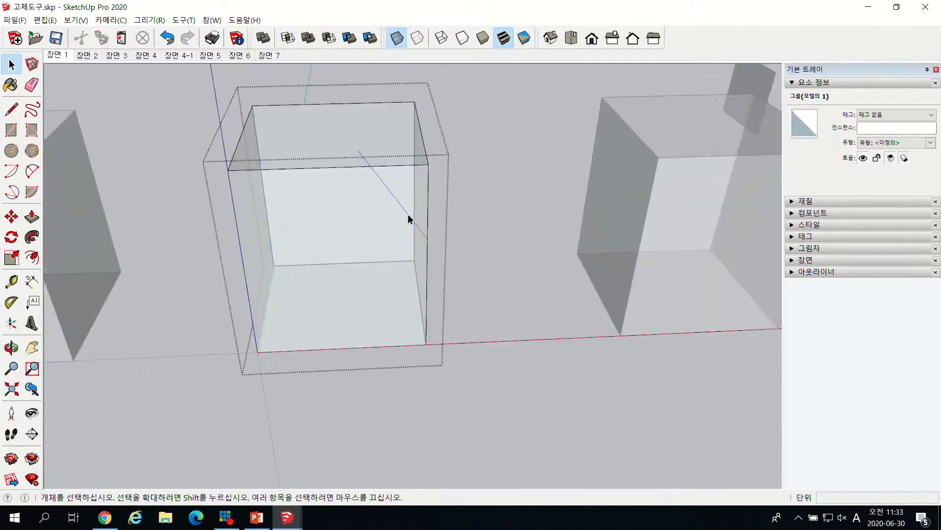
{"action": "scroll", "coordinate": [404, 221], "scroll_direction": "up", "scroll_amount": 1}
{"action": "left_click", "coordinate": [399, 201]}
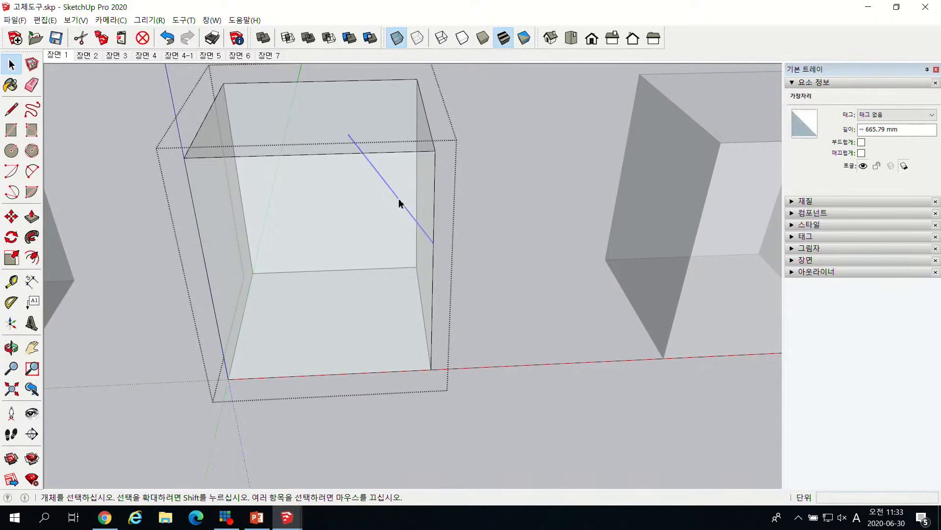
{"action": "key", "text": "Delete"}
{"action": "key", "text": "Escape"}
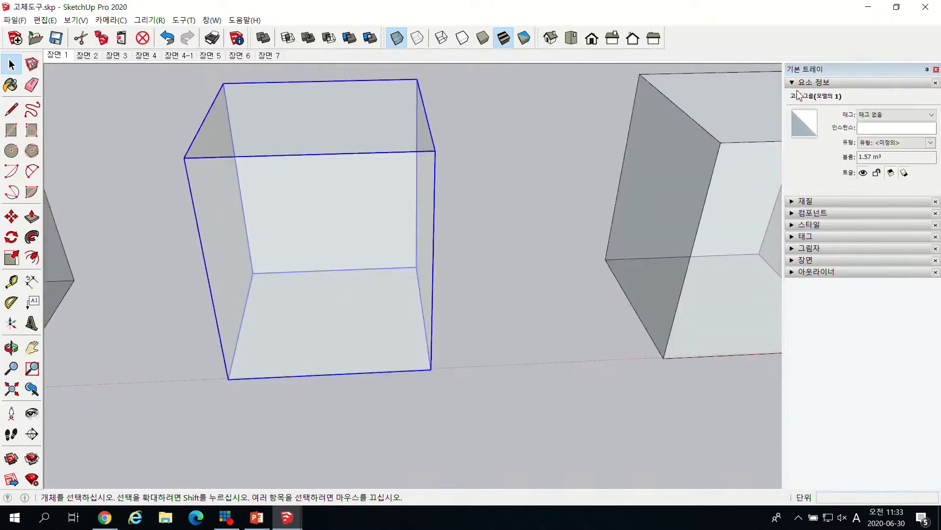
Turn off X-ray display and select the fifth box with the upright face to examine its type in the entity information.
{"action": "scroll", "coordinate": [491, 240], "scroll_direction": "down", "scroll_amount": 4}
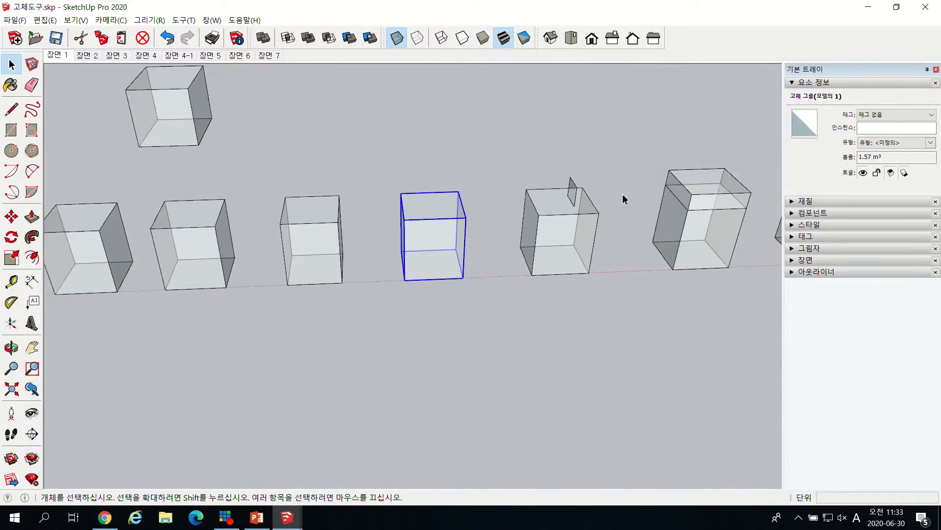
{"action": "scroll", "coordinate": [456, 211], "scroll_direction": "up", "scroll_amount": 5}
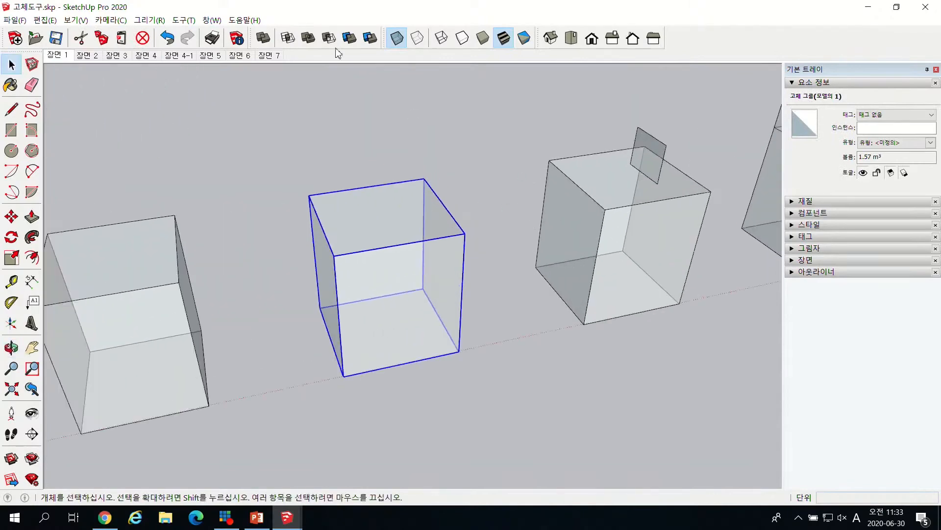
{"action": "left_click", "coordinate": [397, 38]}
{"action": "left_click", "coordinate": [657, 204]}
{"action": "scroll", "coordinate": [674, 153], "scroll_direction": "up", "scroll_amount": 5}
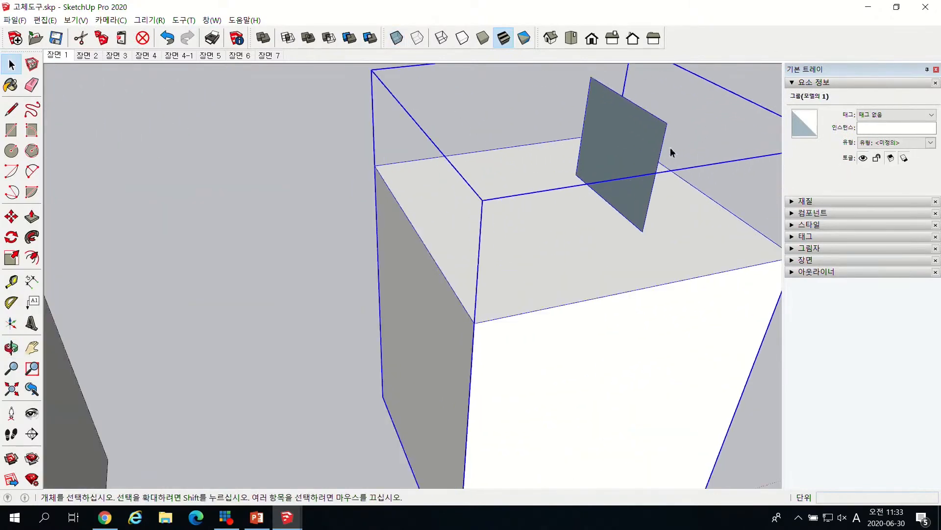
Open the fifth box's group and select the upright face standing on its top to examine it from several sides.
{"action": "double_click", "coordinate": [648, 154]}
{"action": "middle_click_drag", "start_coordinate": [662, 172], "coordinate": [643, 210]}
{"action": "left_click", "coordinate": [620, 206]}
{"action": "scroll", "coordinate": [567, 235], "scroll_direction": "down", "scroll_amount": 4}
{"action": "scroll", "coordinate": [565, 221], "scroll_direction": "down", "scroll_amount": 3}
{"action": "scroll", "coordinate": [579, 225], "scroll_direction": "up", "scroll_amount": 4}
{"action": "middle_click_drag", "start_coordinate": [589, 231], "coordinate": [498, 205]}
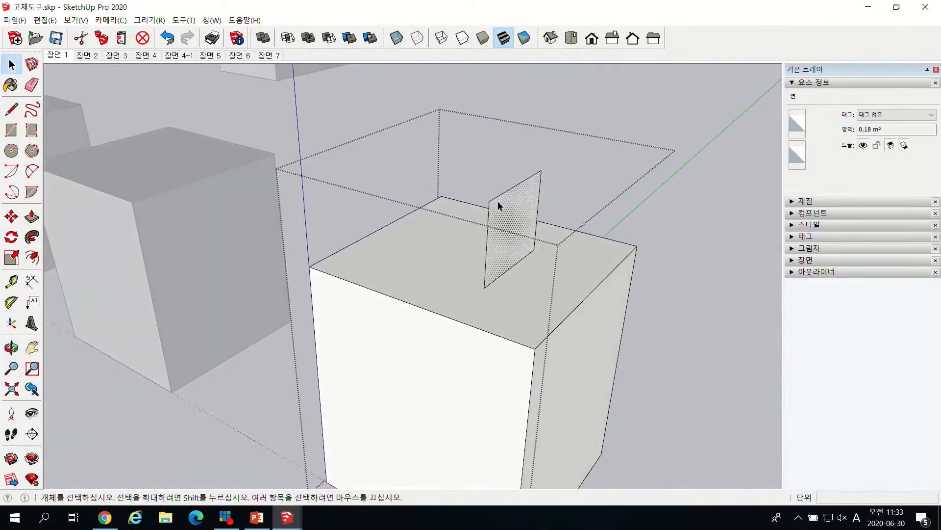
Delete the upright face with its edges from the fifth box's group, and check the box's type in the entity information.
{"action": "left_click", "coordinate": [641, 149]}
{"action": "left_click", "coordinate": [527, 242]}
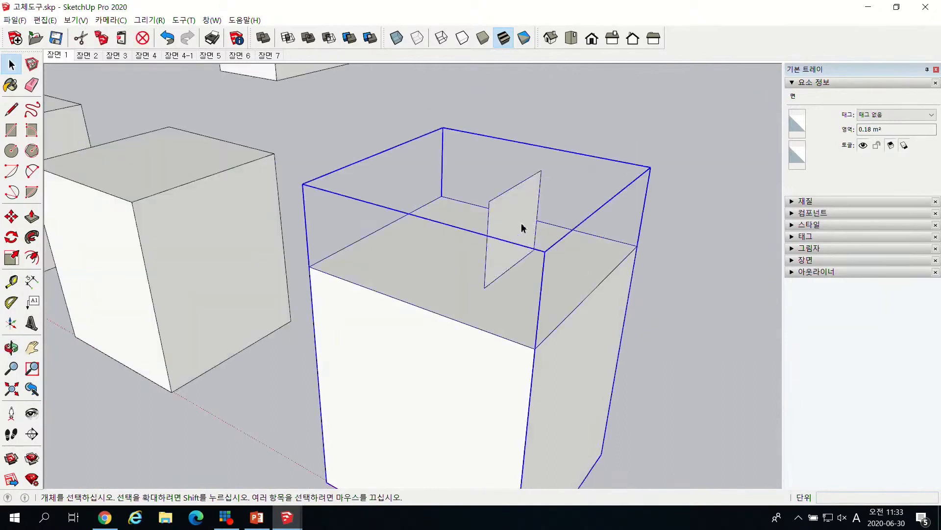
{"action": "triple_click", "coordinate": [521, 223]}
{"action": "left_click_drag", "start_coordinate": [461, 161], "coordinate": [553, 293]}
{"action": "left_click_drag", "start_coordinate": [472, 174], "coordinate": [565, 282]}
{"action": "double_click", "coordinate": [526, 215]}
{"action": "key", "text": "Delete"}
{"action": "left_click", "coordinate": [652, 155]}
{"action": "scroll", "coordinate": [570, 329], "scroll_direction": "down", "scroll_amount": 5}
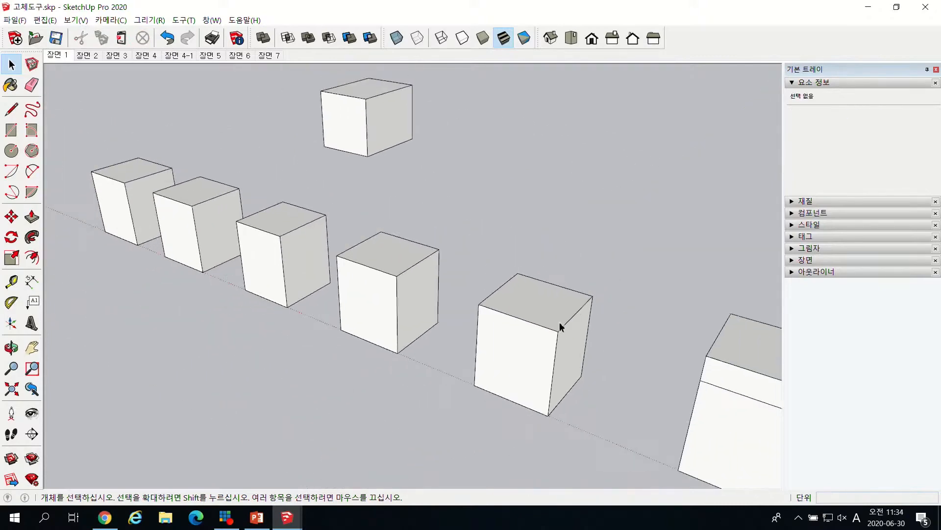
{"action": "left_click", "coordinate": [561, 327]}
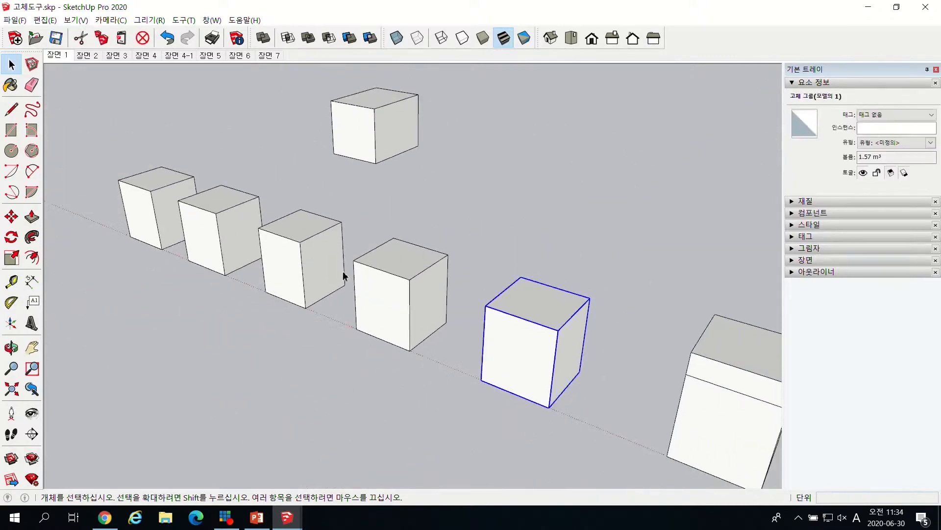
Select the sixth box, with a line around its upper part, to check its type in the entity information.
{"action": "scroll", "coordinate": [343, 276], "scroll_direction": "down", "scroll_amount": 5}
{"action": "middle_click_drag", "start_coordinate": [403, 325], "coordinate": [616, 298]}
{"action": "scroll", "coordinate": [611, 298], "scroll_direction": "up", "scroll_amount": 5}
{"action": "middle_click_drag", "start_coordinate": [554, 296], "coordinate": [541, 295]}
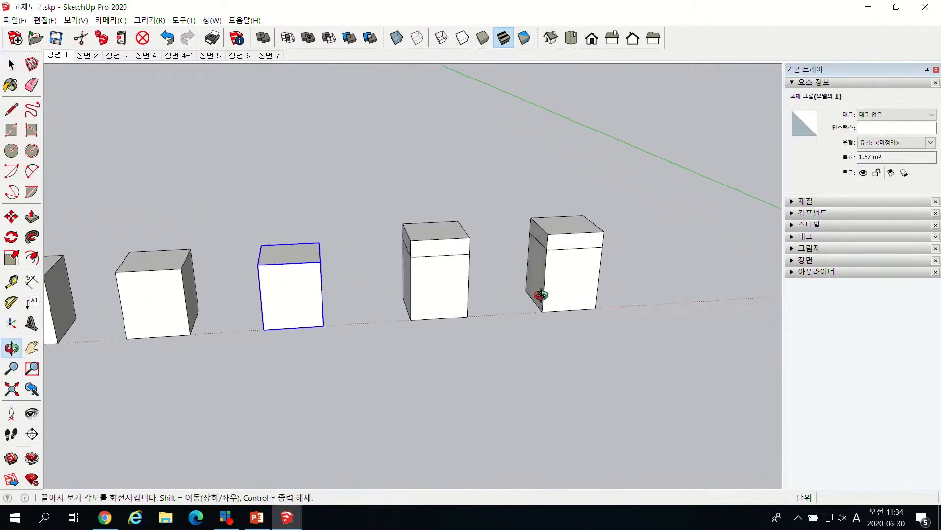
{"action": "key", "text": "space"}
{"action": "scroll", "coordinate": [502, 252], "scroll_direction": "up", "scroll_amount": 3}
{"action": "left_click", "coordinate": [395, 288]}
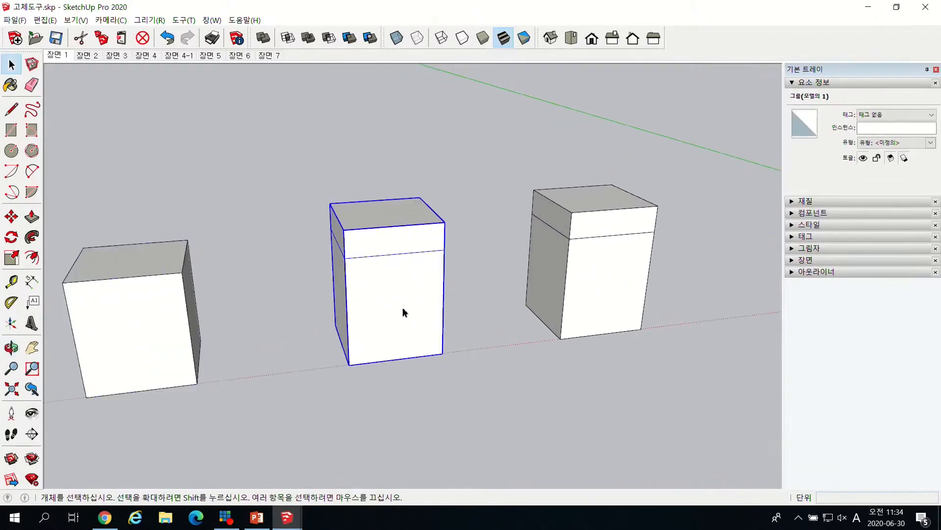
Select the seventh and sixth boxes in turn to compare their types in the entity information.
{"action": "middle_click_drag", "start_coordinate": [417, 313], "coordinate": [421, 294]}
{"action": "left_click", "coordinate": [589, 283]}
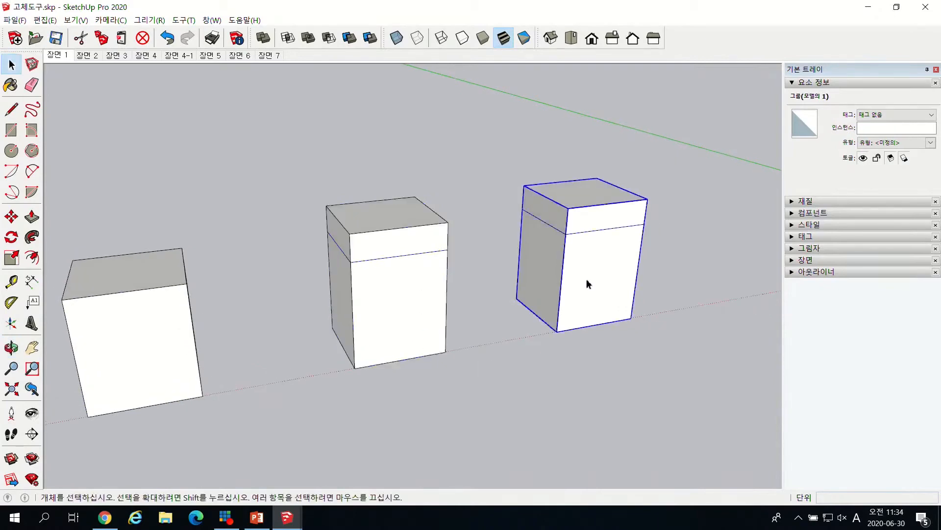
{"action": "left_click", "coordinate": [401, 292]}
{"action": "left_click", "coordinate": [634, 254]}
{"action": "left_click", "coordinate": [383, 302]}
{"action": "left_click", "coordinate": [581, 289]}
{"action": "left_click", "coordinate": [400, 300]}
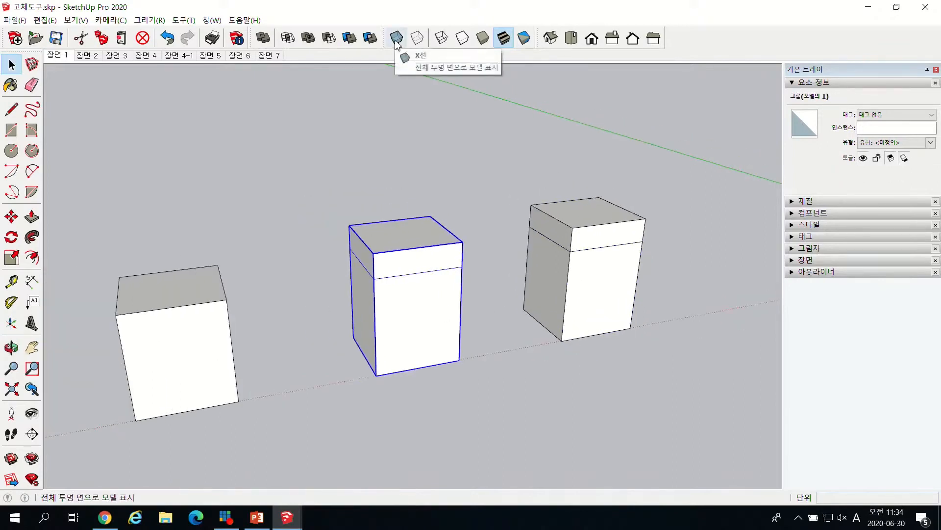
Turn on X-ray display and examine the sixth and seventh boxes' interiors at the level of the surrounding line.
{"action": "left_click", "coordinate": [396, 41]}
{"action": "scroll", "coordinate": [452, 277], "scroll_direction": "up", "scroll_amount": 3}
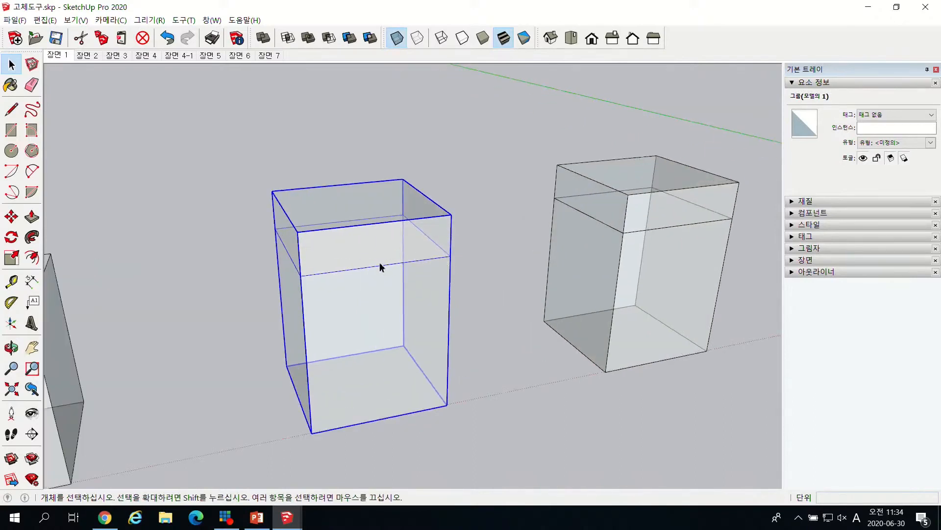
{"action": "middle_click_drag", "start_coordinate": [331, 269], "coordinate": [391, 257]}
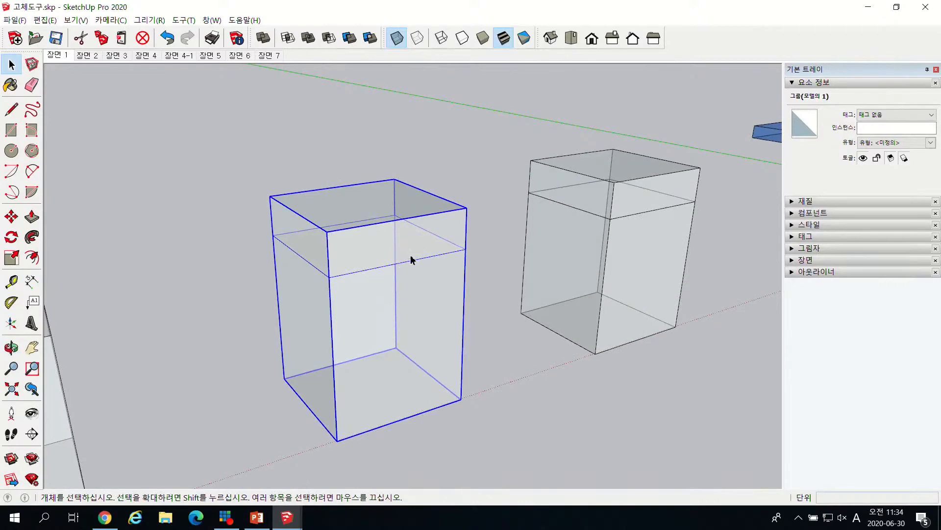
{"action": "middle_click_drag", "start_coordinate": [411, 265], "coordinate": [353, 279]}
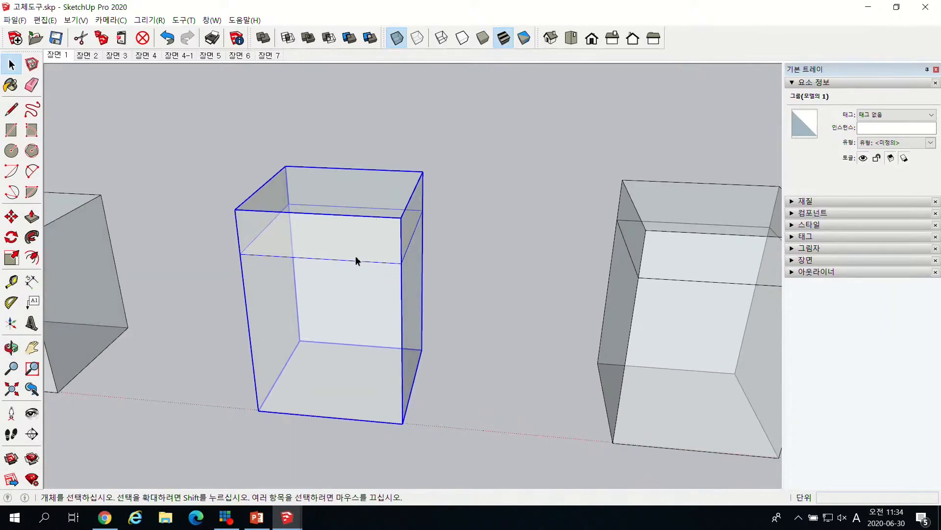
{"action": "scroll", "coordinate": [564, 289], "scroll_direction": "down", "scroll_amount": 5}
{"action": "mouse_move", "coordinate": [515, 307]}
{"action": "middle_mouse_down"}
{"action": "mouse_move", "coordinate": [532, 315]}
{"action": "mouse_move", "coordinate": [425, 250]}
{"action": "middle_mouse_up"}
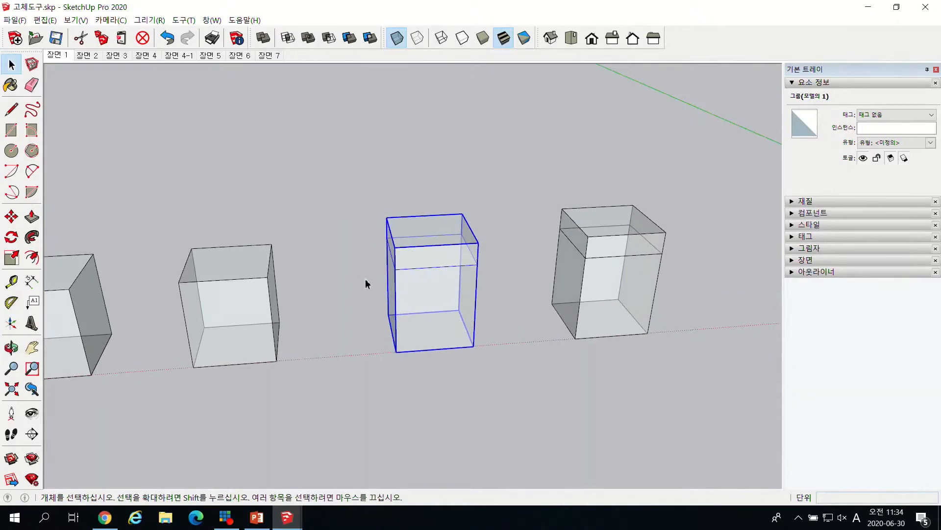
{"action": "left_click", "coordinate": [529, 283]}
{"action": "scroll", "coordinate": [568, 272], "scroll_direction": "up", "scroll_amount": 3}
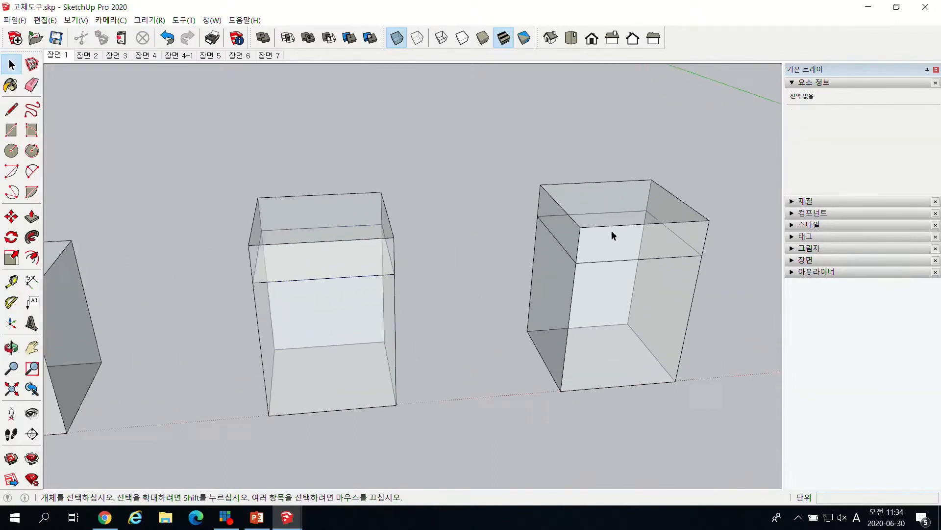
{"action": "scroll", "coordinate": [647, 235], "scroll_direction": "up", "scroll_amount": 1}
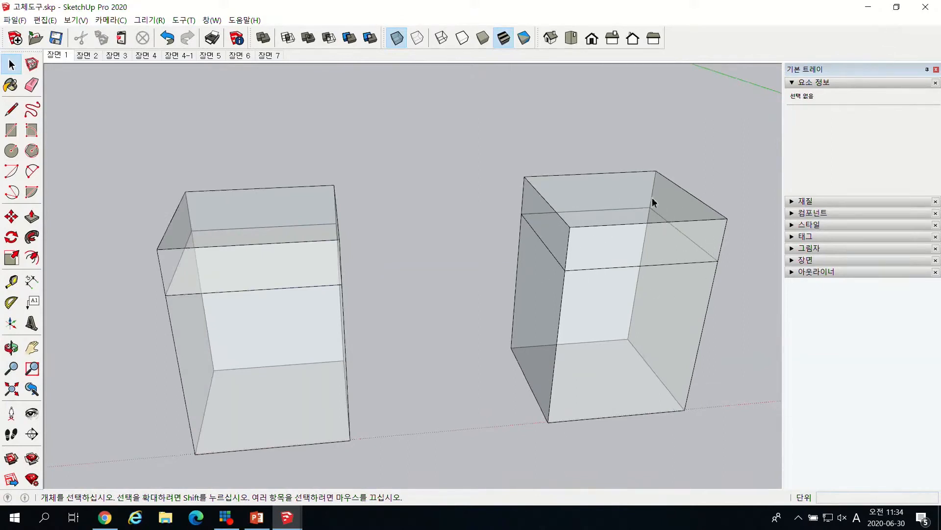
{"action": "scroll", "coordinate": [628, 229], "scroll_direction": "down", "scroll_amount": 3}
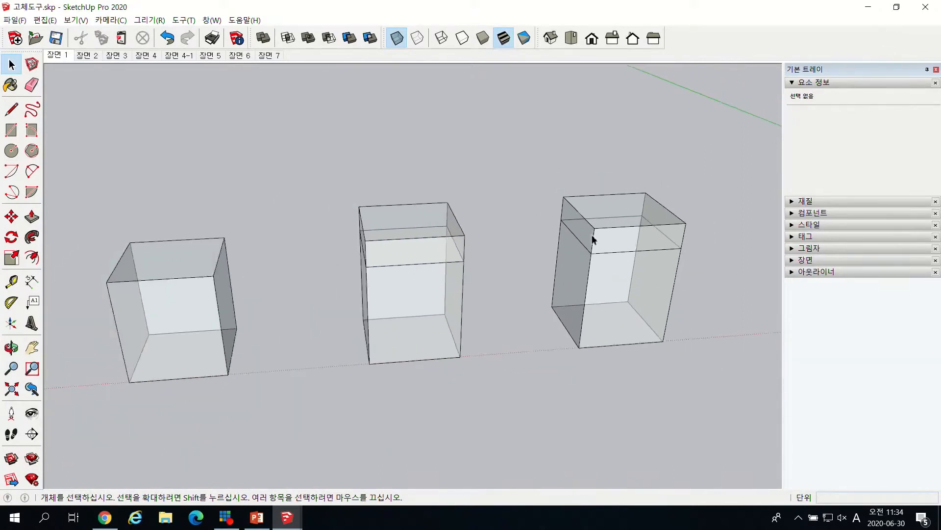
Turn off X-ray display and compare the outsides of the sixth and seventh boxes.
{"action": "left_click", "coordinate": [397, 37]}
{"action": "middle_click_drag", "start_coordinate": [564, 268], "coordinate": [355, 273]}
{"action": "scroll", "coordinate": [529, 265], "scroll_direction": "up", "scroll_amount": 3}
{"action": "scroll", "coordinate": [417, 289], "scroll_direction": "down", "scroll_amount": 2}
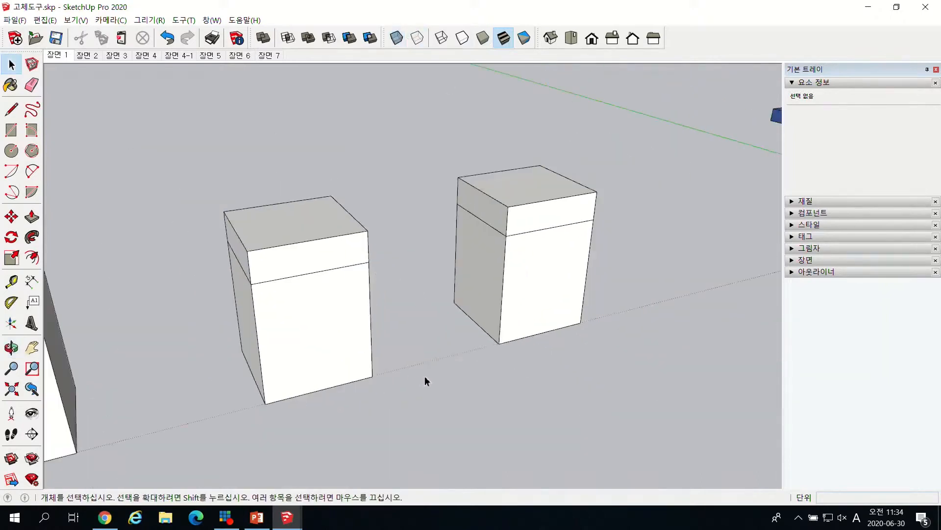
{"action": "scroll", "coordinate": [570, 342], "scroll_direction": "down", "scroll_amount": 2}
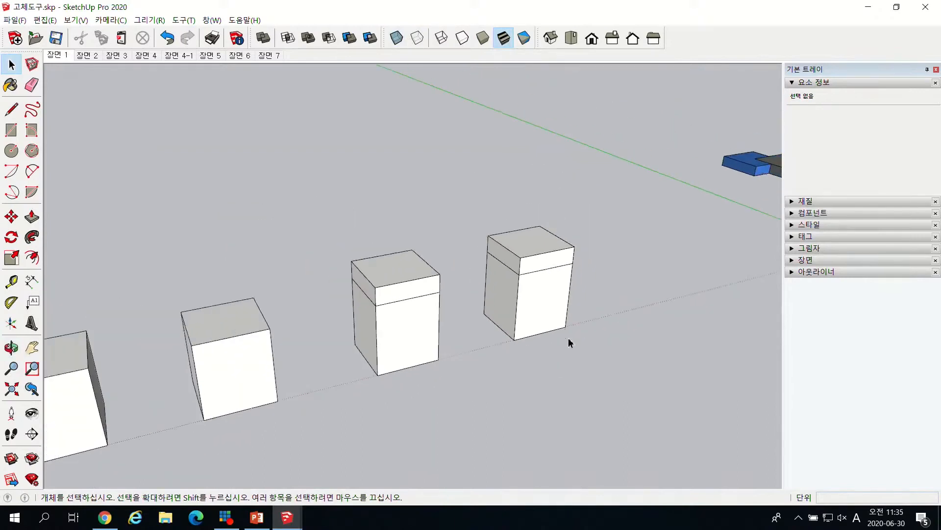
{"action": "scroll", "coordinate": [570, 342], "scroll_direction": "down", "scroll_amount": 3}
{"action": "scroll", "coordinate": [524, 243], "scroll_direction": "up", "scroll_amount": 2}
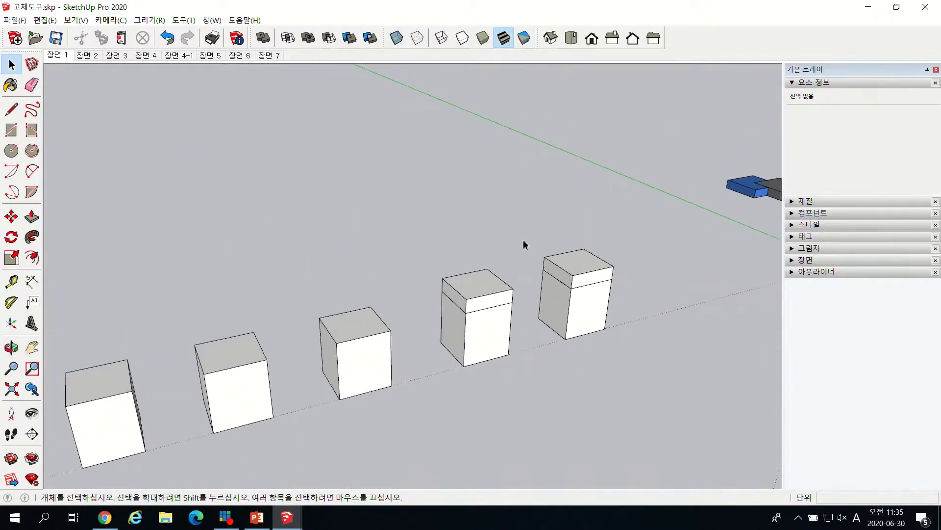
Compare the insides of the whole row of boxes in X-ray display, and return to the opaque display.
{"action": "left_click", "coordinate": [397, 38]}
{"action": "mouse_move", "coordinate": [546, 258]}
{"action": "middle_mouse_down"}
{"action": "mouse_move", "coordinate": [551, 285]}
{"action": "mouse_move", "coordinate": [387, 266]}
{"action": "mouse_move", "coordinate": [505, 325]}
{"action": "mouse_move", "coordinate": [606, 286]}
{"action": "mouse_move", "coordinate": [508, 309]}
{"action": "mouse_move", "coordinate": [552, 319]}
{"action": "mouse_move", "coordinate": [538, 351]}
{"action": "mouse_move", "coordinate": [595, 345]}
{"action": "middle_mouse_up"}
{"action": "mouse_move", "coordinate": [468, 307]}
{"action": "middle_mouse_down"}
{"action": "mouse_move", "coordinate": [496, 311]}
{"action": "mouse_move", "coordinate": [443, 316]}
{"action": "mouse_move", "coordinate": [422, 263]}
{"action": "mouse_move", "coordinate": [612, 268]}
{"action": "mouse_move", "coordinate": [519, 212]}
{"action": "middle_mouse_up"}
{"action": "scroll", "coordinate": [490, 186], "scroll_direction": "down", "scroll_amount": 3}
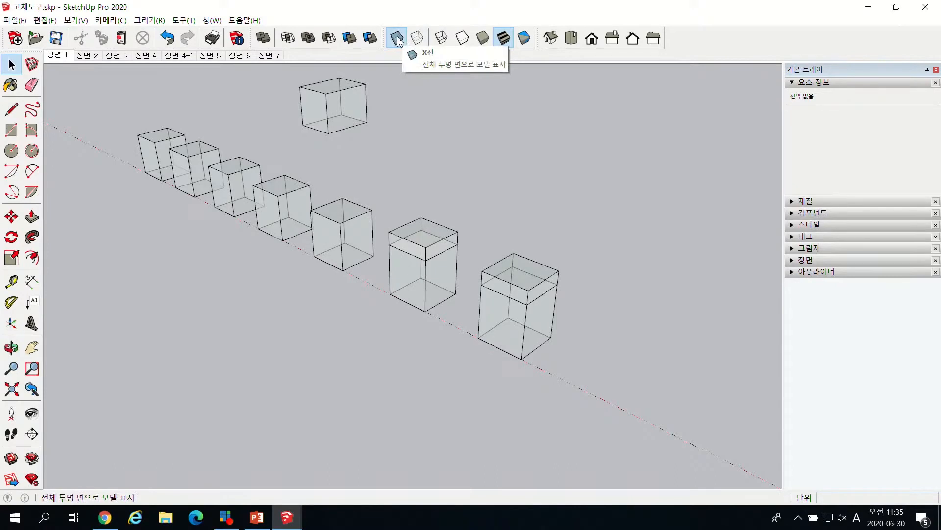
{"action": "middle_click_drag", "start_coordinate": [427, 212], "coordinate": [530, 280]}
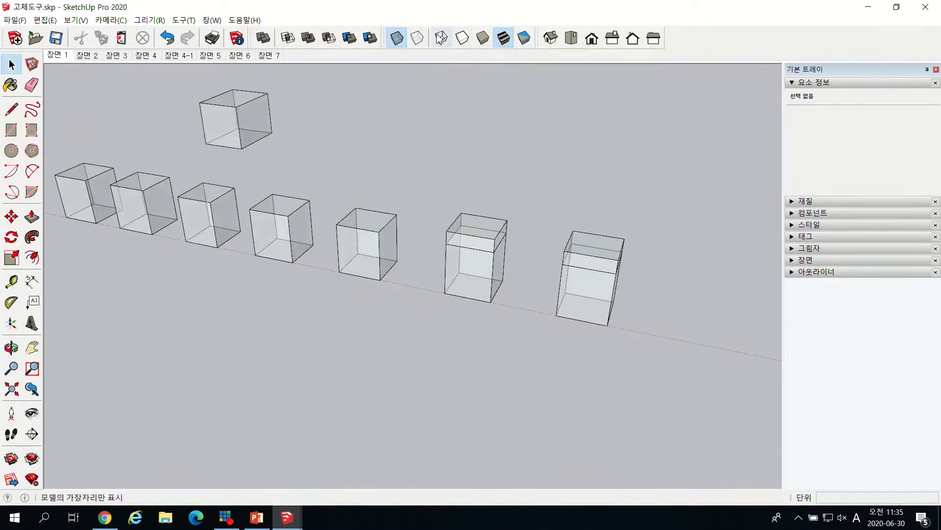
{"action": "left_click", "coordinate": [397, 38]}
View the row of solid tool examples and switch to the scene 장면 2.
{"action": "scroll", "coordinate": [319, 195], "scroll_direction": "down", "scroll_amount": 6}
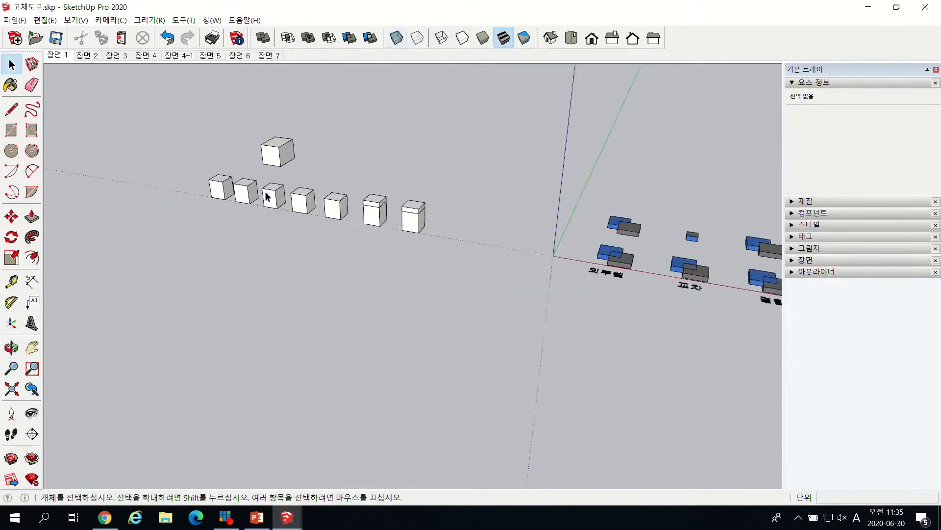
{"action": "scroll", "coordinate": [345, 226], "scroll_direction": "down", "scroll_amount": 4}
{"action": "middle_click_drag", "start_coordinate": [395, 237], "coordinate": [549, 212]}
{"action": "scroll", "coordinate": [527, 196], "scroll_direction": "up", "scroll_amount": 4}
{"action": "middle_click_drag", "start_coordinate": [593, 168], "coordinate": [499, 179]}
{"action": "scroll", "coordinate": [499, 179], "scroll_direction": "up", "scroll_amount": 5}
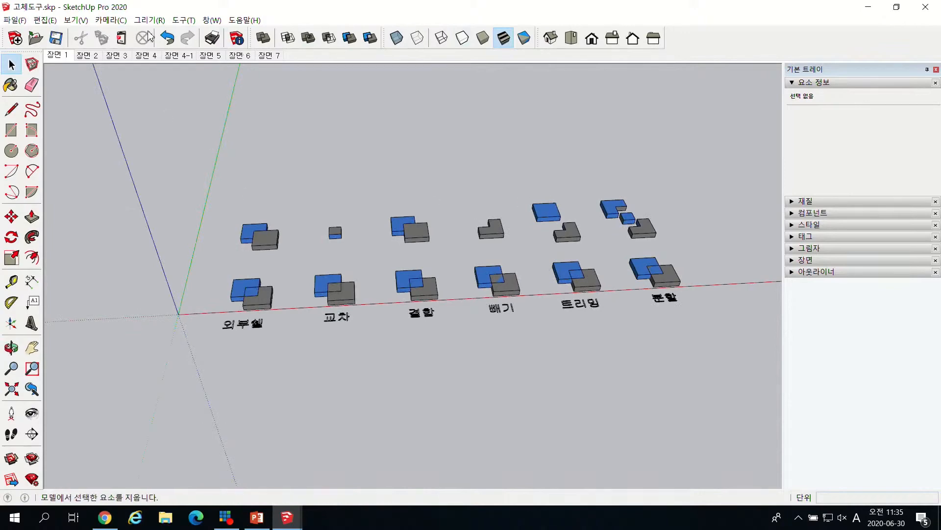
{"action": "left_click", "coordinate": [93, 57]}
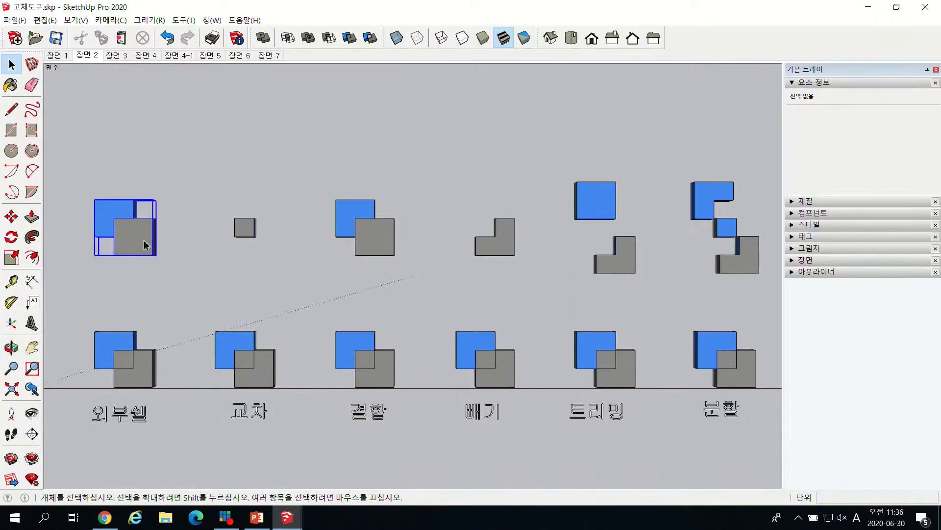
Select the 외부쉘 result group to examine it in the entity information, and clear the selection.
{"action": "left_click", "coordinate": [135, 227]}
{"action": "scroll", "coordinate": [147, 242], "scroll_direction": "up", "scroll_amount": 2}
{"action": "scroll", "coordinate": [148, 242], "scroll_direction": "up", "scroll_amount": 1}
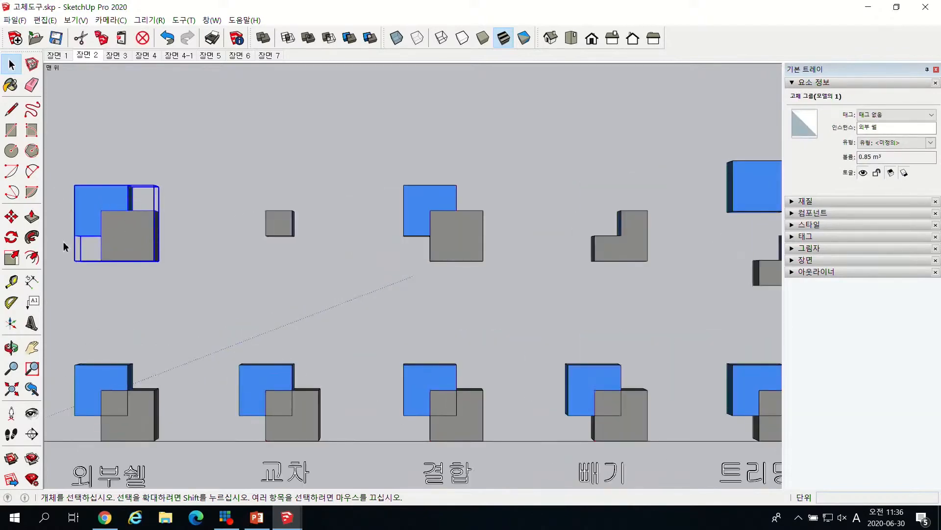
{"action": "scroll", "coordinate": [118, 250], "scroll_direction": "down", "scroll_amount": 1}
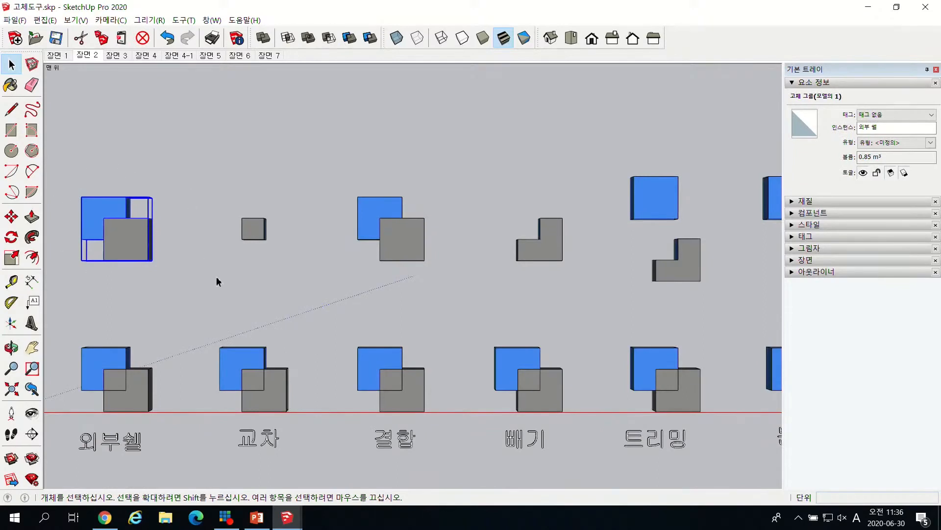
{"action": "scroll", "coordinate": [238, 281], "scroll_direction": "down", "scroll_amount": 1}
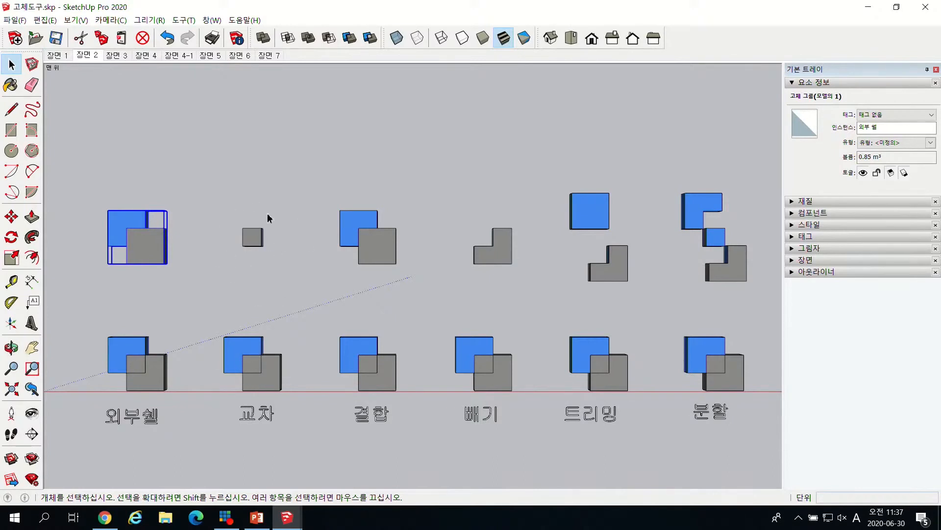
{"action": "left_click", "coordinate": [288, 270]}
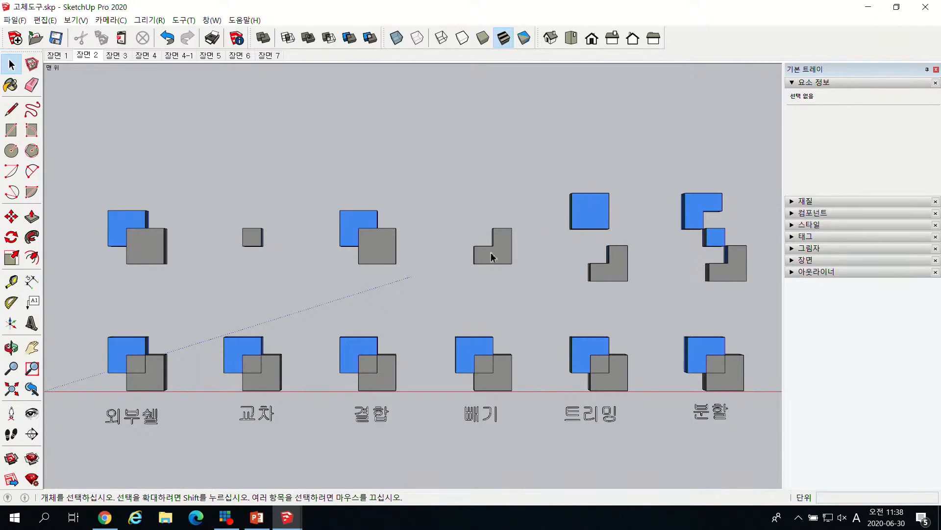
Examine the two gable-roofed houses beyond the 분할 example from the front and from above.
{"action": "scroll", "coordinate": [493, 255], "scroll_direction": "down", "scroll_amount": 3}
{"action": "scroll", "coordinate": [694, 322], "scroll_direction": "up", "scroll_amount": 2}
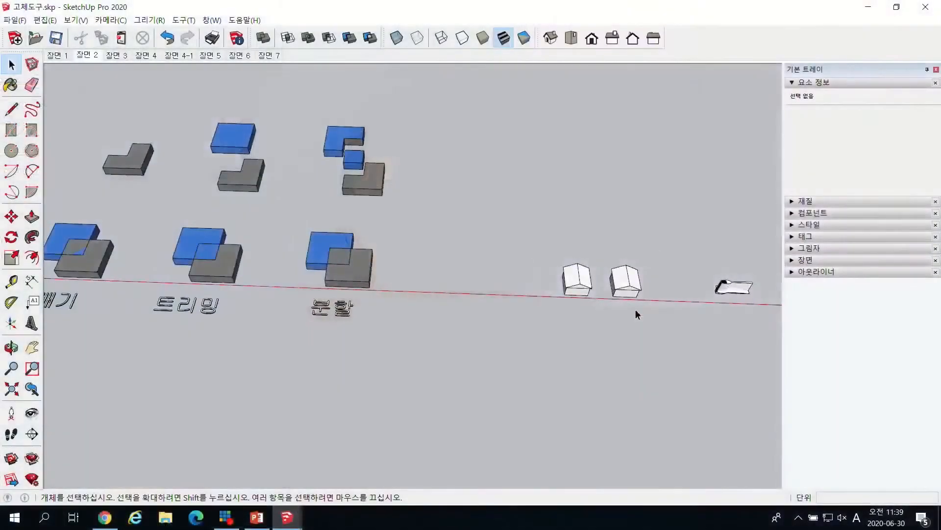
{"action": "scroll", "coordinate": [637, 315], "scroll_direction": "up", "scroll_amount": 3}
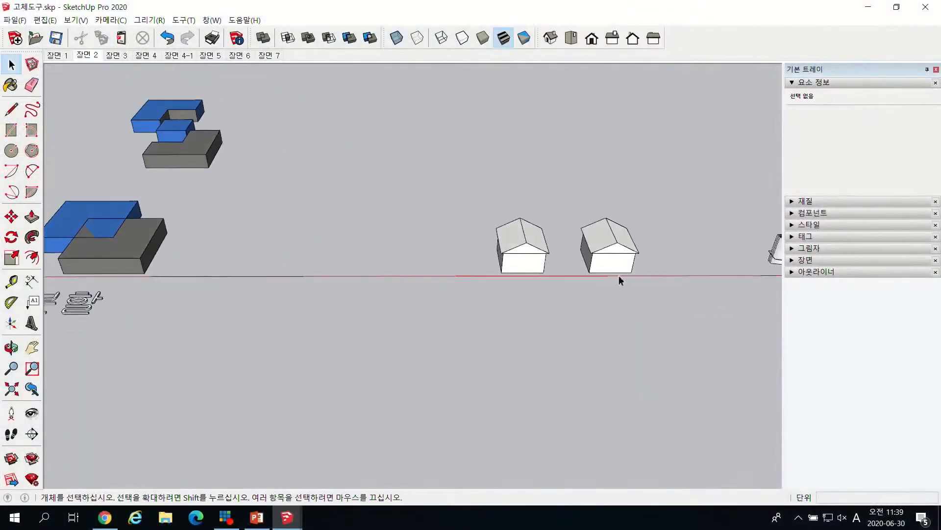
{"action": "scroll", "coordinate": [642, 251], "scroll_direction": "up", "scroll_amount": 3}
{"action": "scroll", "coordinate": [679, 273], "scroll_direction": "down", "scroll_amount": 8}
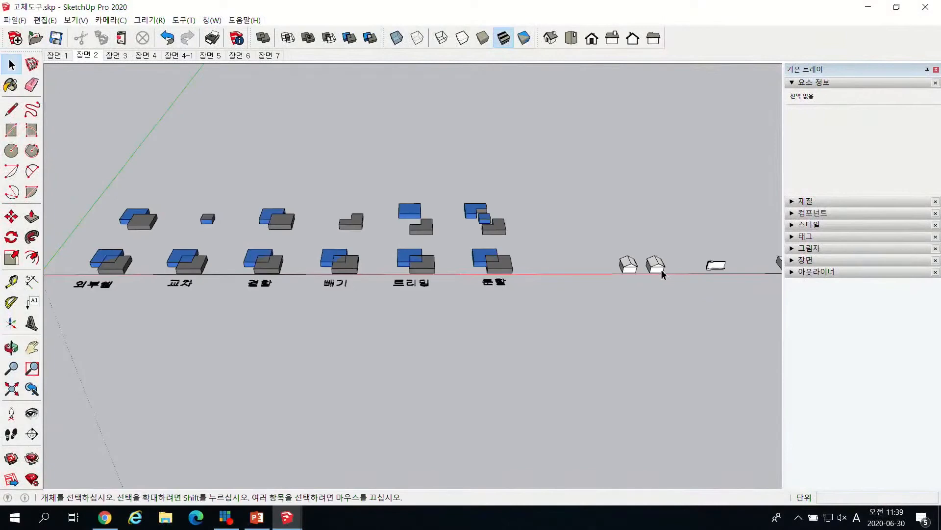
{"action": "scroll", "coordinate": [662, 274], "scroll_direction": "down", "scroll_amount": 2}
{"action": "scroll", "coordinate": [288, 272], "scroll_direction": "up", "scroll_amount": 2}
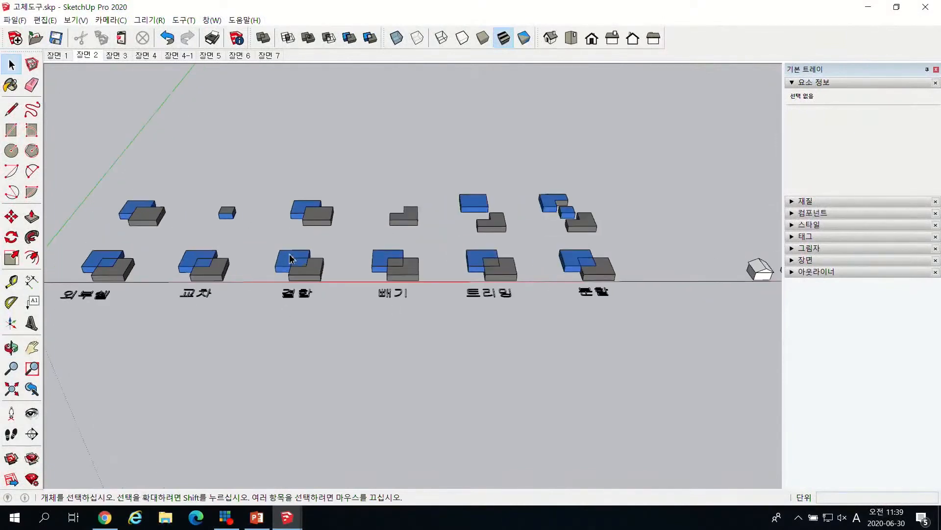
{"action": "scroll", "coordinate": [275, 265], "scroll_direction": "down", "scroll_amount": 4}
{"action": "scroll", "coordinate": [517, 267], "scroll_direction": "up", "scroll_amount": 6}
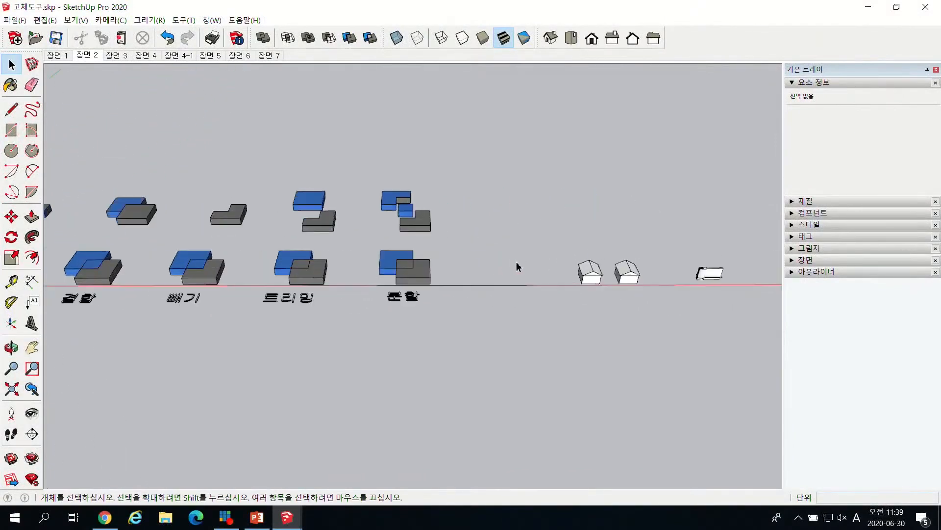
{"action": "scroll", "coordinate": [609, 274], "scroll_direction": "up", "scroll_amount": 8}
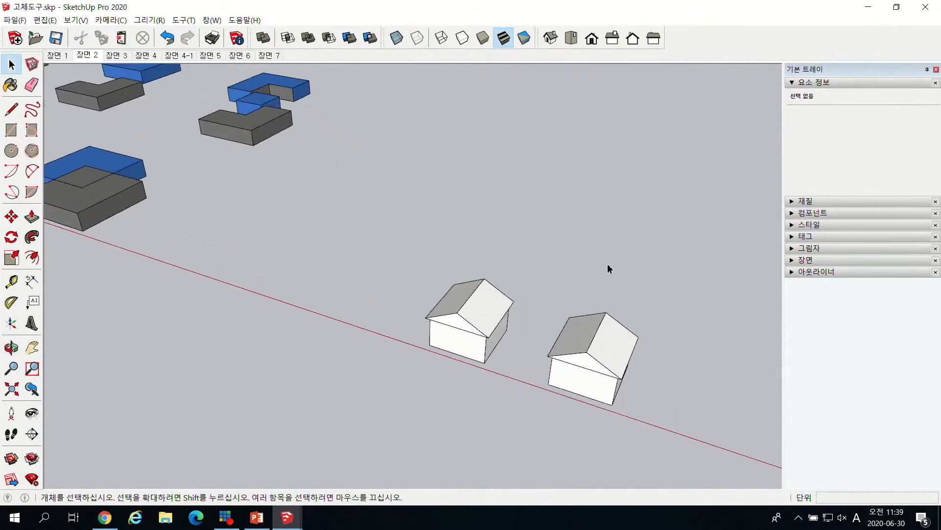
{"action": "middle_click_drag", "start_coordinate": [618, 330], "coordinate": [611, 274]}
{"action": "scroll", "coordinate": [460, 267], "scroll_direction": "down", "scroll_amount": 4}
{"action": "middle_click_drag", "start_coordinate": [426, 272], "coordinate": [434, 274]}
{"action": "scroll", "coordinate": [498, 294], "scroll_direction": "up", "scroll_amount": 5}
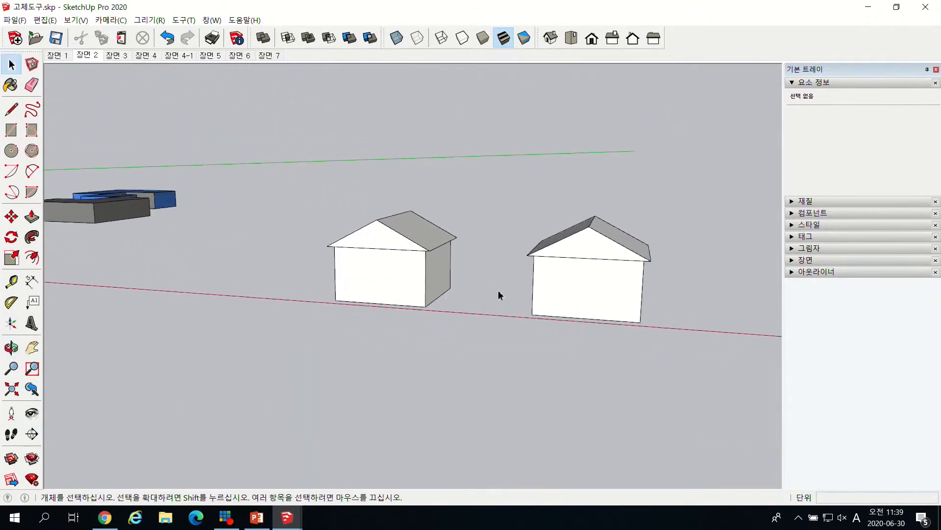
Turn on X-ray display to see inside the houses, and try starting Outer Shell on their enclosing group.
{"action": "left_click", "coordinate": [400, 40]}
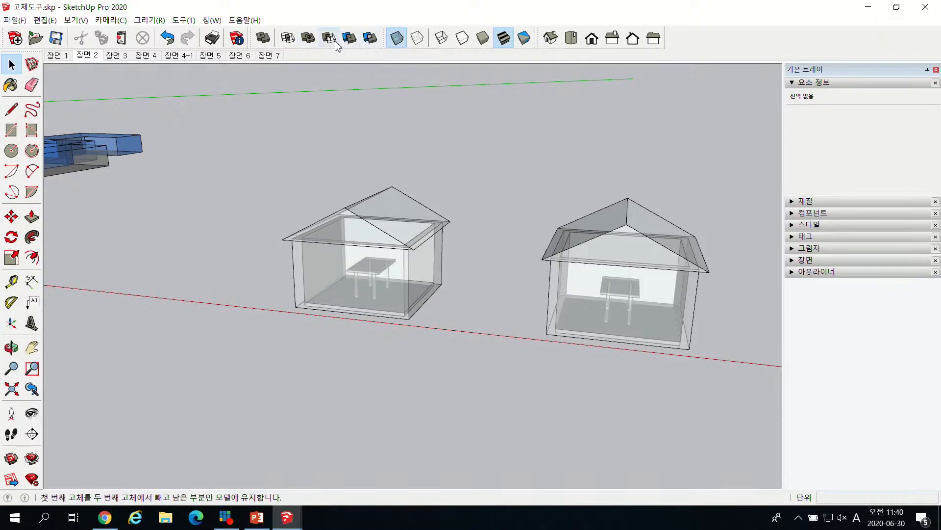
{"action": "left_click", "coordinate": [264, 39]}
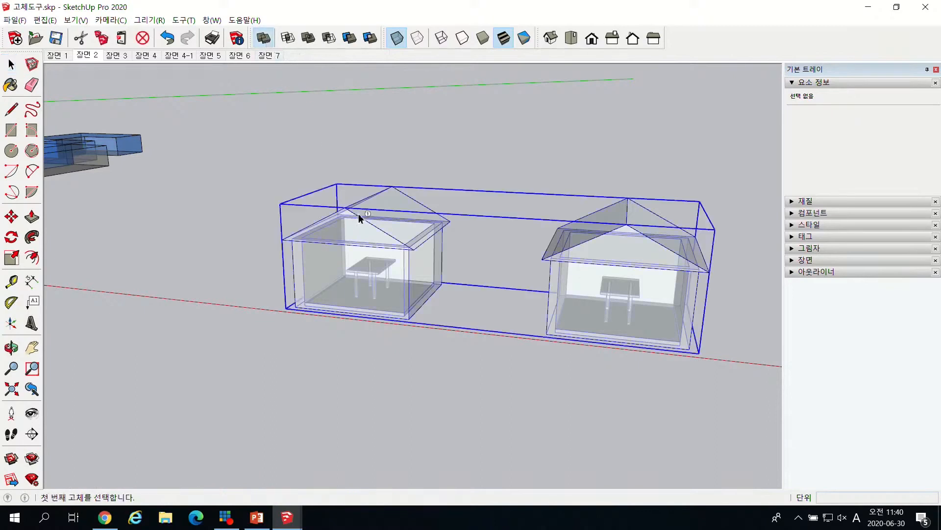
{"action": "key", "text": "space"}
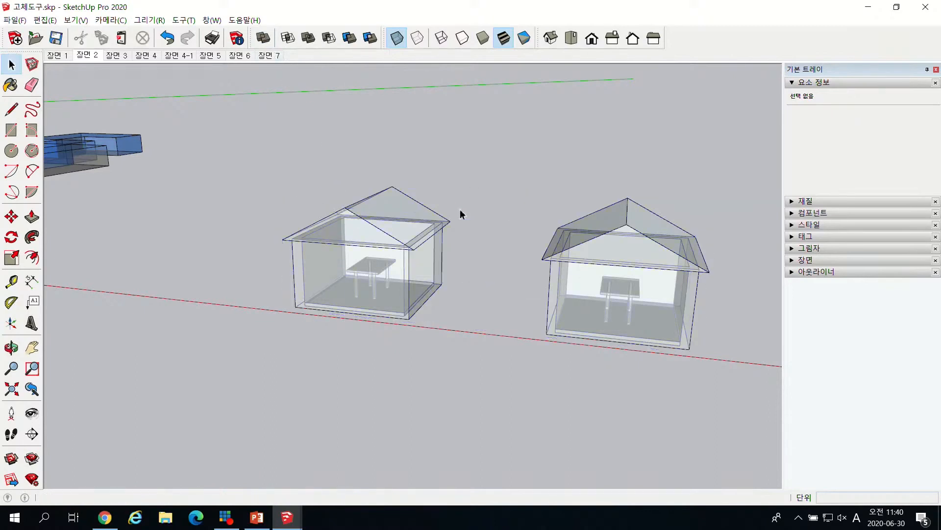
Open the group containing both houses and select the first house's walls and roof in turn to check their types.
{"action": "double_click", "coordinate": [405, 232]}
{"action": "left_click", "coordinate": [383, 290]}
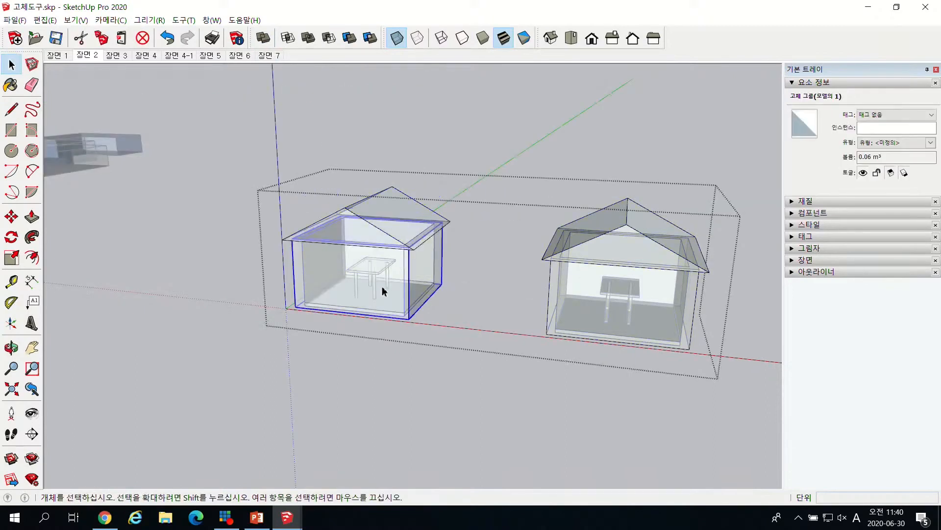
{"action": "left_click", "coordinate": [434, 237]}
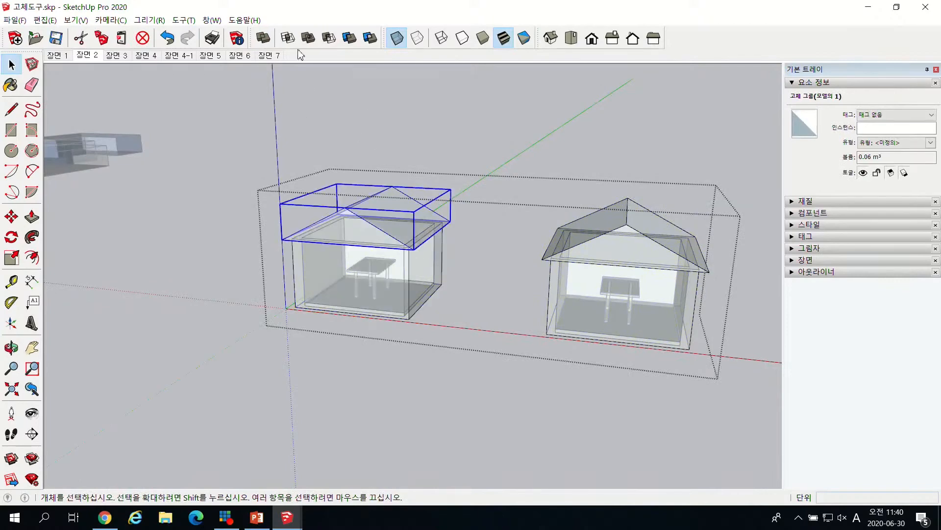
Combine the first house's roof and walls into one solid with Outer Shell, and examine the inside of the result.
{"action": "left_click", "coordinate": [389, 163]}
{"action": "double_click", "coordinate": [375, 233]}
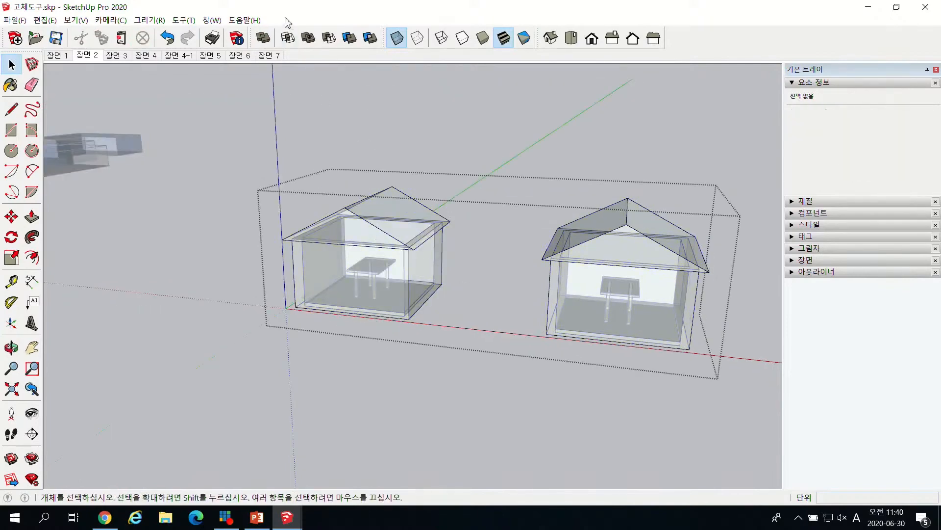
{"action": "left_click", "coordinate": [264, 37]}
{"action": "left_click", "coordinate": [362, 214]}
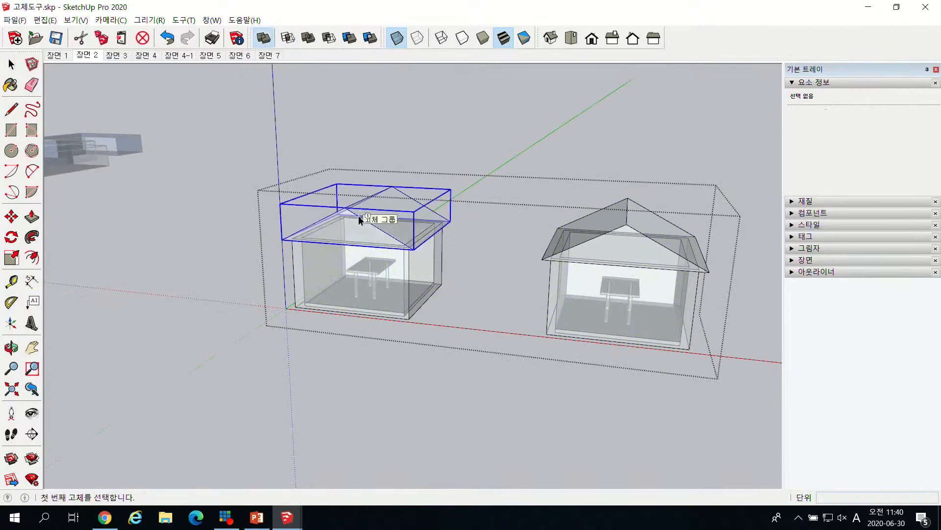
{"action": "mouse_move", "coordinate": [332, 279]}
{"action": "middle_mouse_down"}
{"action": "mouse_move", "coordinate": [389, 319]}
{"action": "mouse_move", "coordinate": [403, 368]}
{"action": "mouse_move", "coordinate": [374, 378]}
{"action": "middle_mouse_up"}
{"action": "scroll", "coordinate": [402, 273], "scroll_direction": "up", "scroll_amount": 4}
{"action": "middle_click_drag", "start_coordinate": [403, 274], "coordinate": [444, 296]}
{"action": "key", "text": "space"}
{"action": "scroll", "coordinate": [497, 221], "scroll_direction": "down", "scroll_amount": 2}
{"action": "scroll", "coordinate": [416, 276], "scroll_direction": "up", "scroll_amount": 3}
{"action": "scroll", "coordinate": [436, 274], "scroll_direction": "down", "scroll_amount": 4}
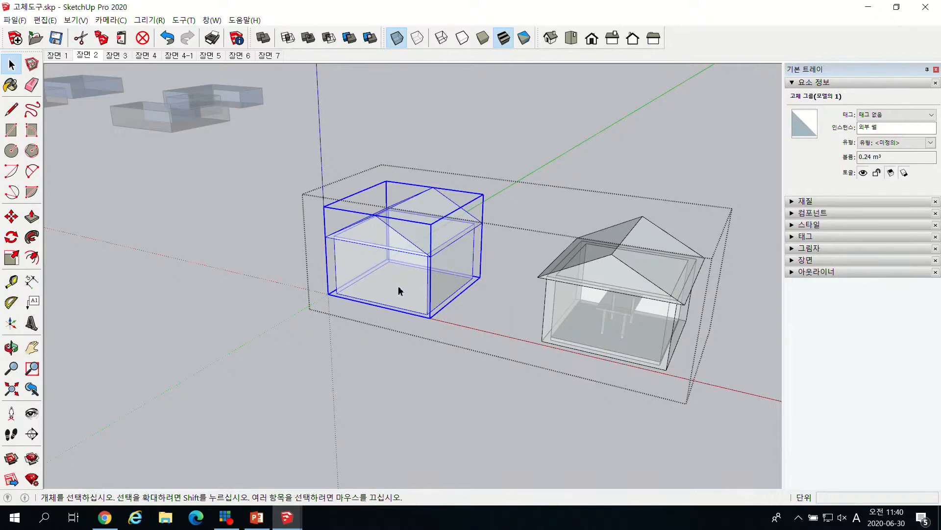
{"action": "scroll", "coordinate": [569, 283], "scroll_direction": "down", "scroll_amount": 1}
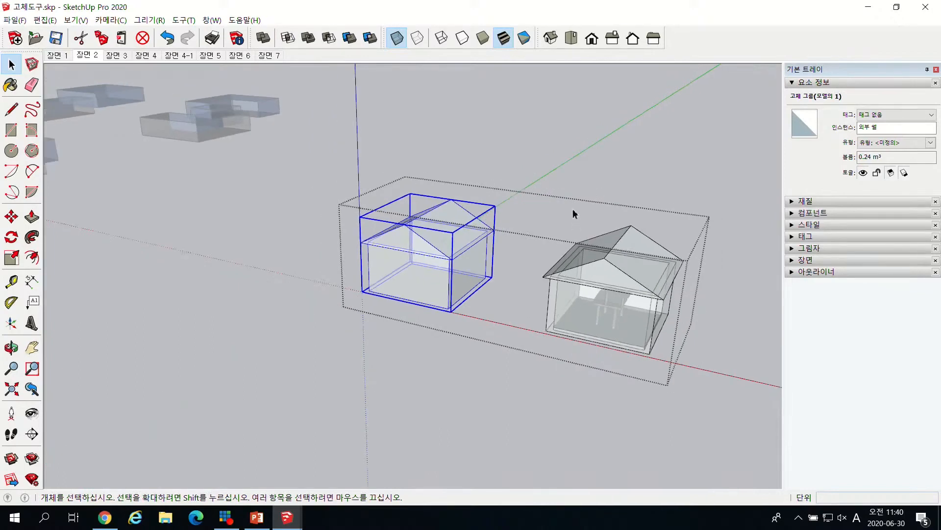
Combine the second house's roof and walls into one solid with Union, and turn off X-ray display.
{"action": "left_click", "coordinate": [626, 261]}
{"action": "left_click", "coordinate": [586, 221]}
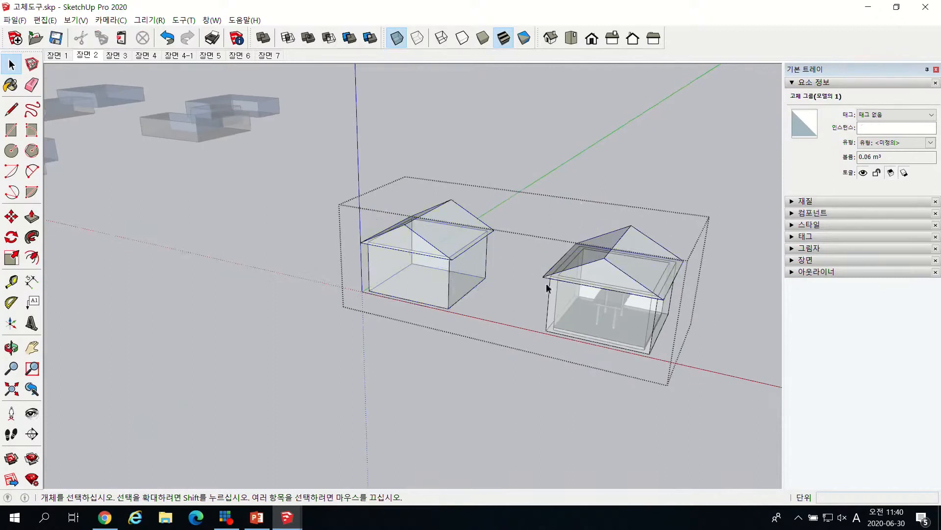
{"action": "left_click", "coordinate": [311, 43]}
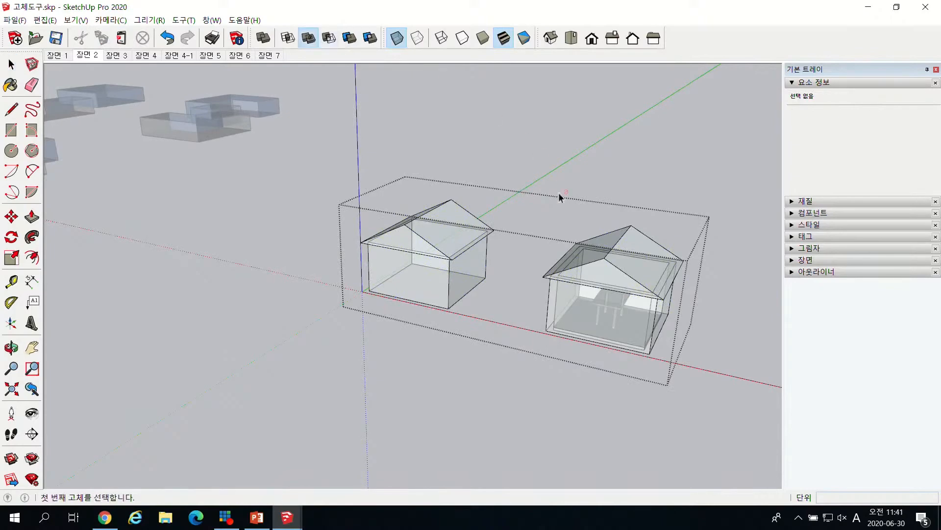
{"action": "left_click", "coordinate": [596, 278]}
{"action": "middle_click_drag", "start_coordinate": [618, 359], "coordinate": [631, 233]}
{"action": "middle_click_drag", "start_coordinate": [650, 202], "coordinate": [630, 289]}
{"action": "middle_click_drag", "start_coordinate": [617, 220], "coordinate": [657, 221]}
{"action": "scroll", "coordinate": [658, 221], "scroll_direction": "up", "scroll_amount": 3}
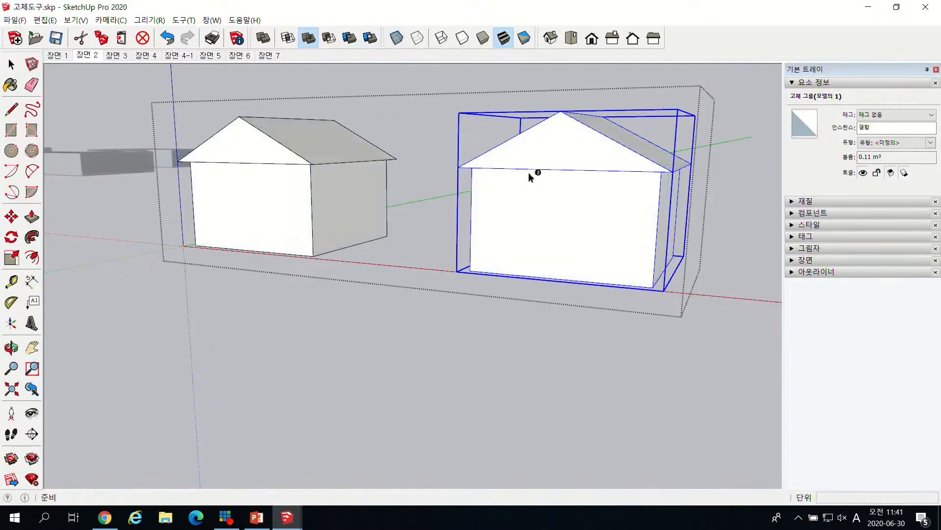
Highlight both combined houses with the Union tool to compare their exteriors, and leave their enclosing group.
{"action": "middle_click_drag", "start_coordinate": [533, 175], "coordinate": [134, 338]}
{"action": "left_click", "coordinate": [368, 252], "text": "shift"}
{"action": "scroll", "coordinate": [133, 337], "scroll_direction": "down", "scroll_amount": 5}
{"action": "middle_click_drag", "start_coordinate": [271, 305], "coordinate": [348, 149]}
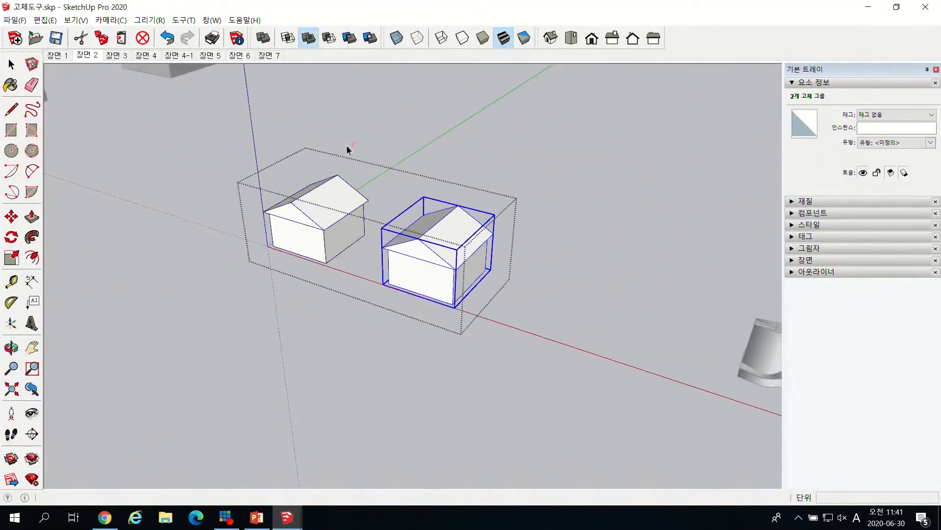
{"action": "left_click", "coordinate": [309, 34]}
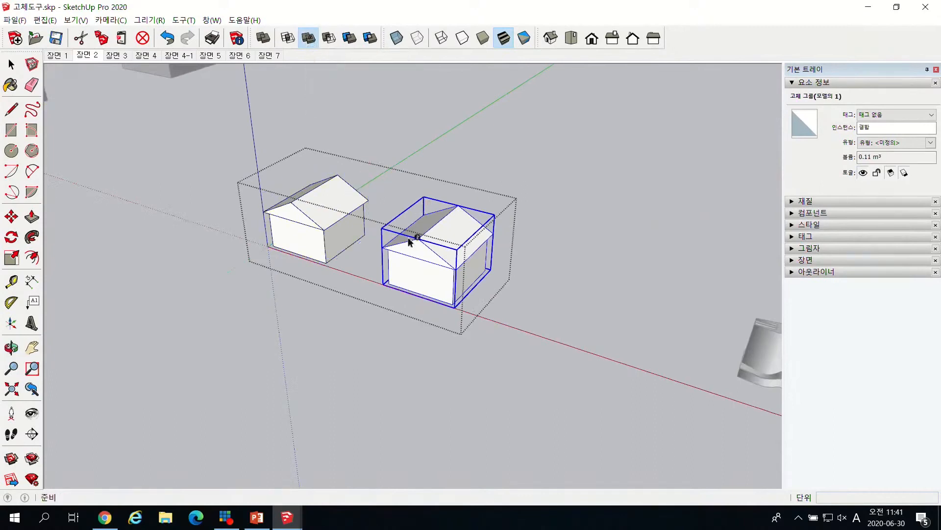
{"action": "left_click", "coordinate": [366, 216]}
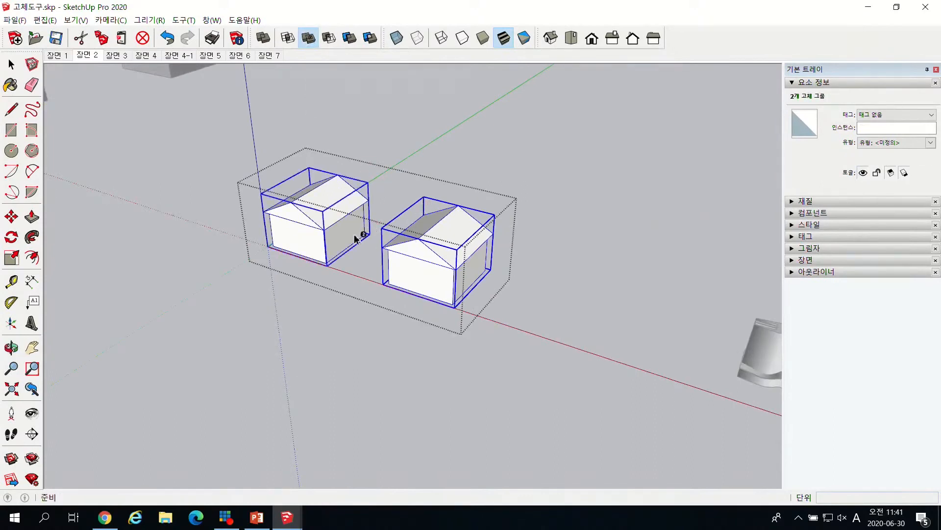
{"action": "middle_click_drag", "start_coordinate": [388, 230], "coordinate": [328, 225]}
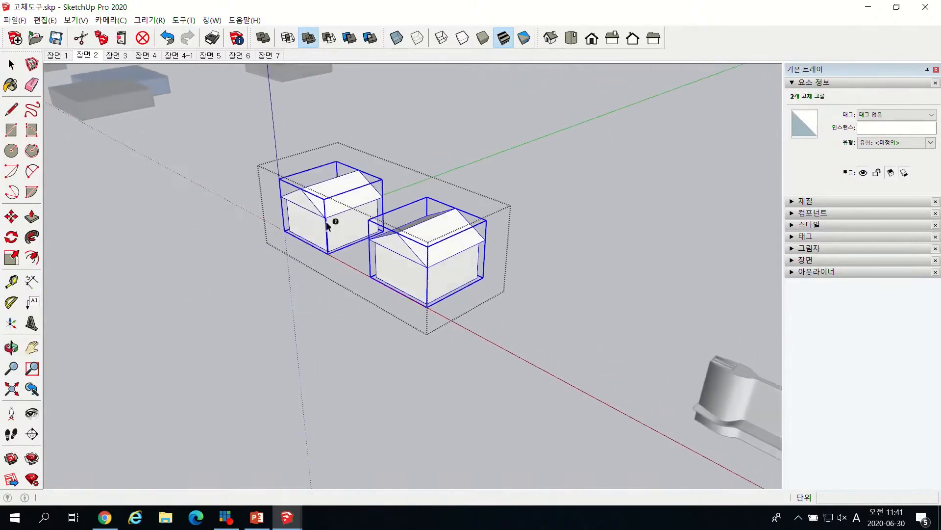
{"action": "scroll", "coordinate": [374, 210], "scroll_direction": "up", "scroll_amount": 3}
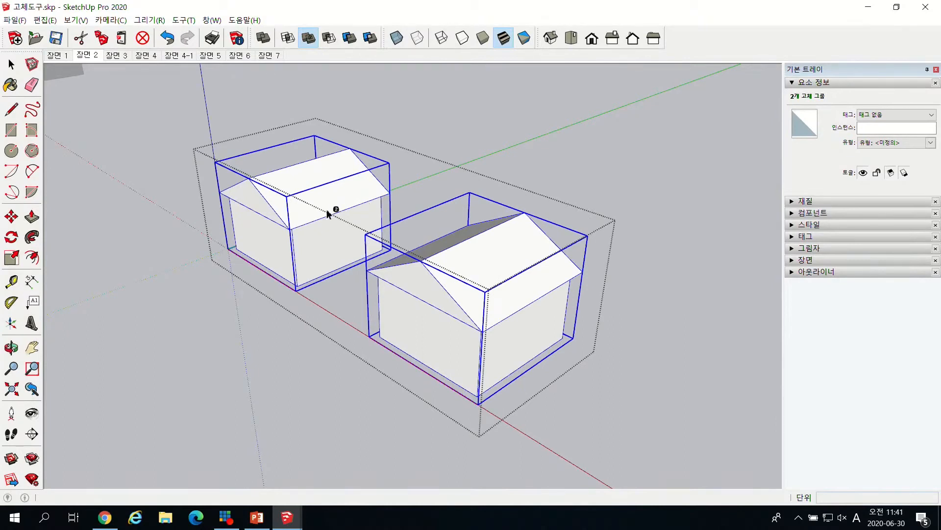
{"action": "key", "text": "space"}
{"action": "scroll", "coordinate": [330, 210], "scroll_direction": "down", "scroll_amount": 5}
{"action": "left_click", "coordinate": [329, 315]}
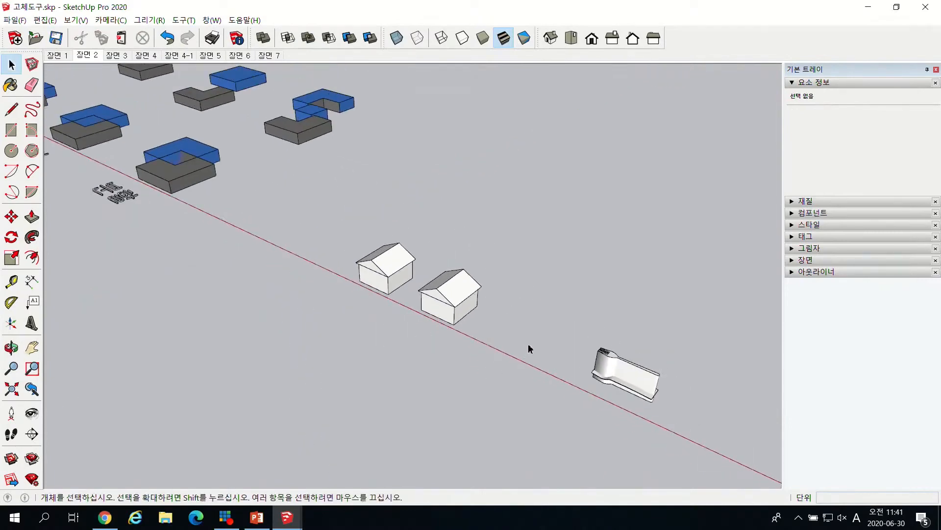
Survey the remaining examples along the red axis, and show scenes 장면 4 and 장면 4-1 to examine the fork's top and side profiles.
{"action": "scroll", "coordinate": [536, 384], "scroll_direction": "up", "scroll_amount": 2}
{"action": "scroll", "coordinate": [436, 340], "scroll_direction": "down", "scroll_amount": 5}
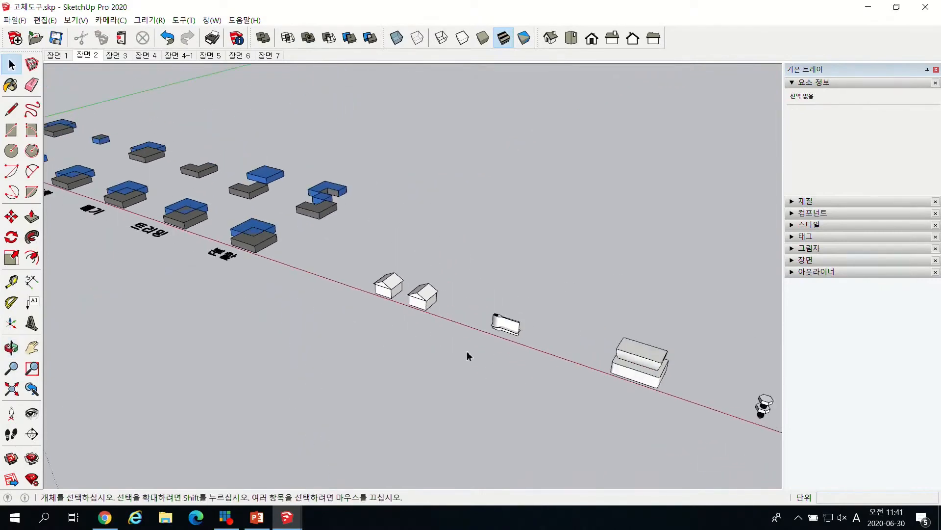
{"action": "scroll", "coordinate": [505, 364], "scroll_direction": "down", "scroll_amount": 1}
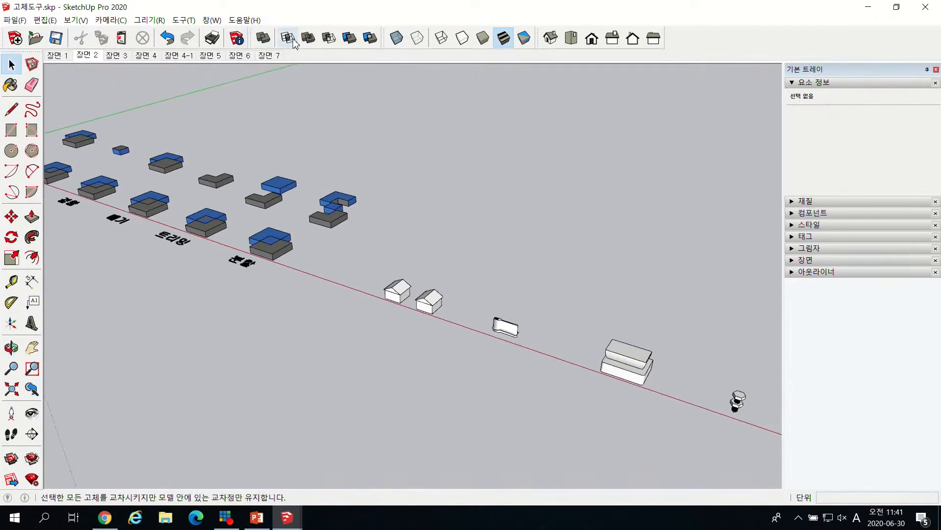
{"action": "scroll", "coordinate": [525, 333], "scroll_direction": "up", "scroll_amount": 3}
{"action": "middle_click_drag", "start_coordinate": [525, 334], "coordinate": [545, 405]}
{"action": "left_click", "coordinate": [146, 55]}
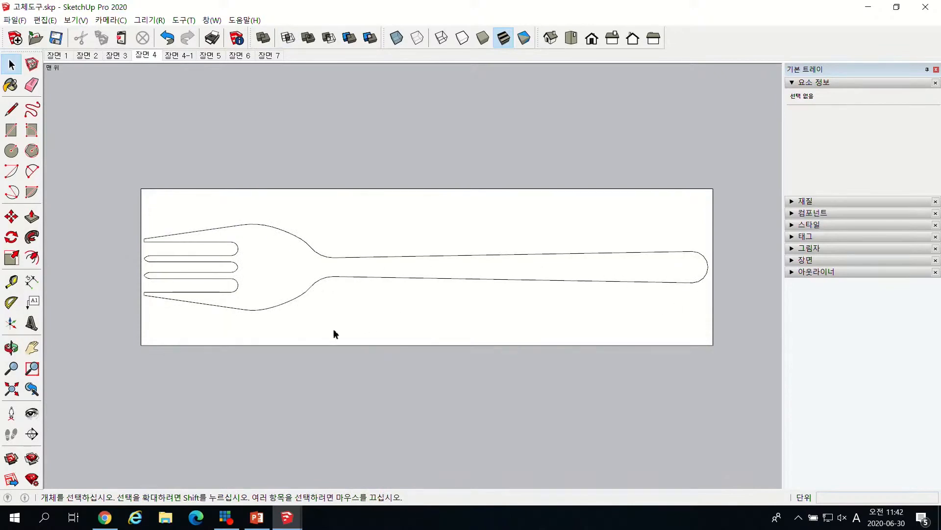
{"action": "left_click", "coordinate": [182, 56]}
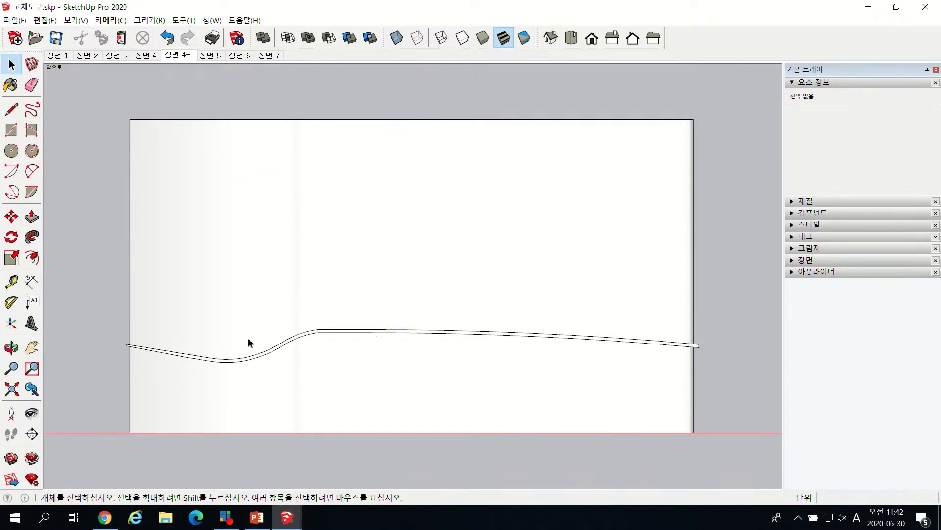
{"action": "middle_click_drag", "start_coordinate": [242, 353], "coordinate": [305, 362]}
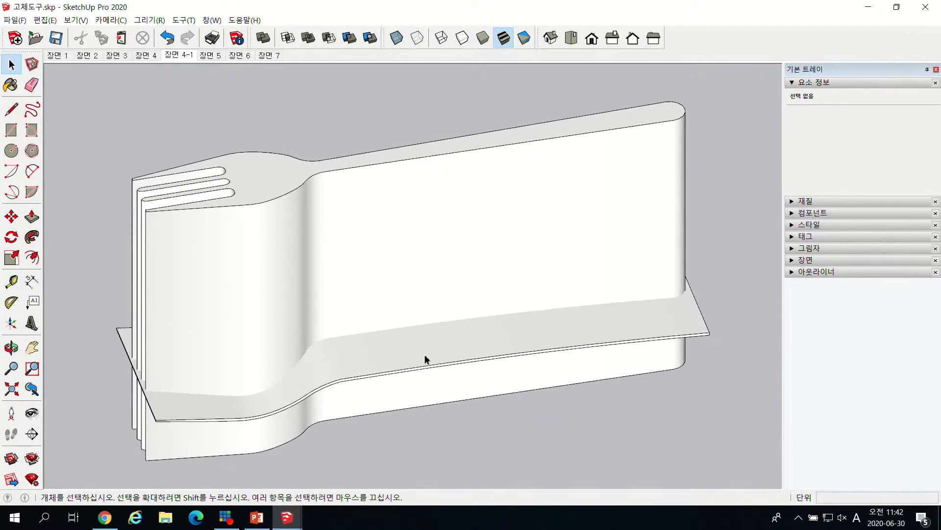
Select the 교차 group with the fork shapes to check its type, and open the group for editing.
{"action": "left_click", "coordinate": [376, 287]}
{"action": "scroll", "coordinate": [385, 354], "scroll_direction": "down", "scroll_amount": 5}
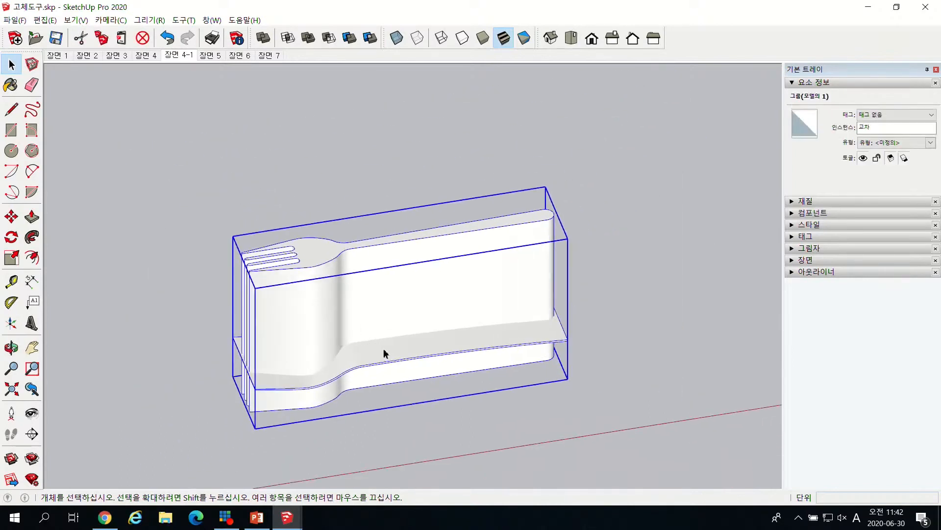
{"action": "left_click", "coordinate": [376, 214]}
{"action": "scroll", "coordinate": [441, 349], "scroll_direction": "up", "scroll_amount": 2}
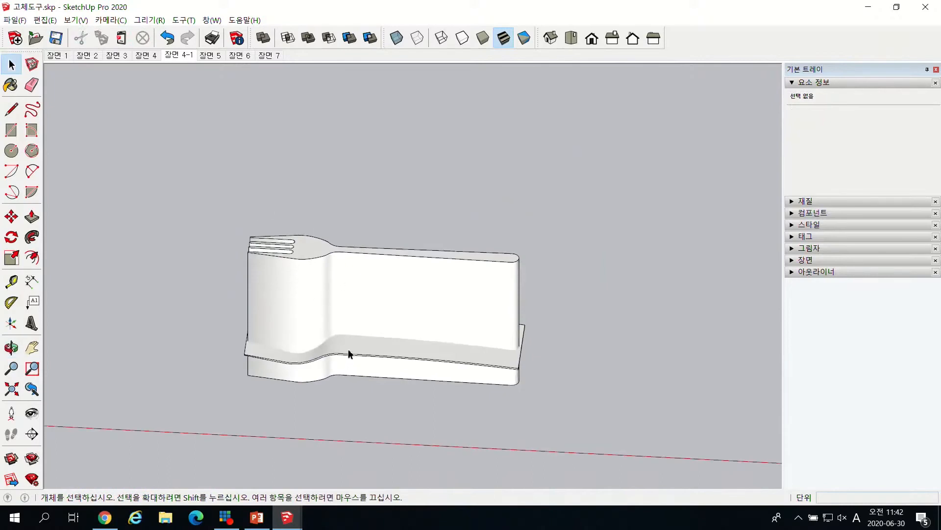
{"action": "left_click", "coordinate": [288, 37]}
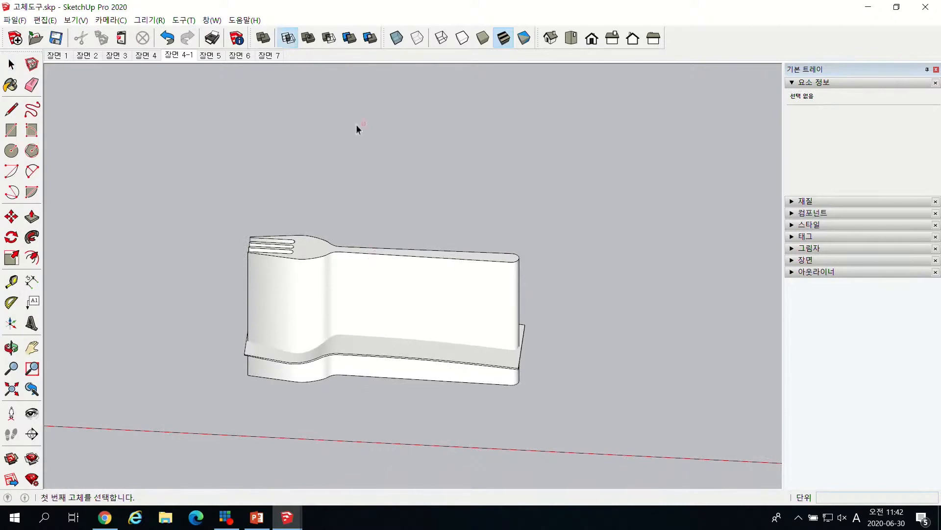
{"action": "key", "text": "space"}
{"action": "double_click", "coordinate": [377, 292]}
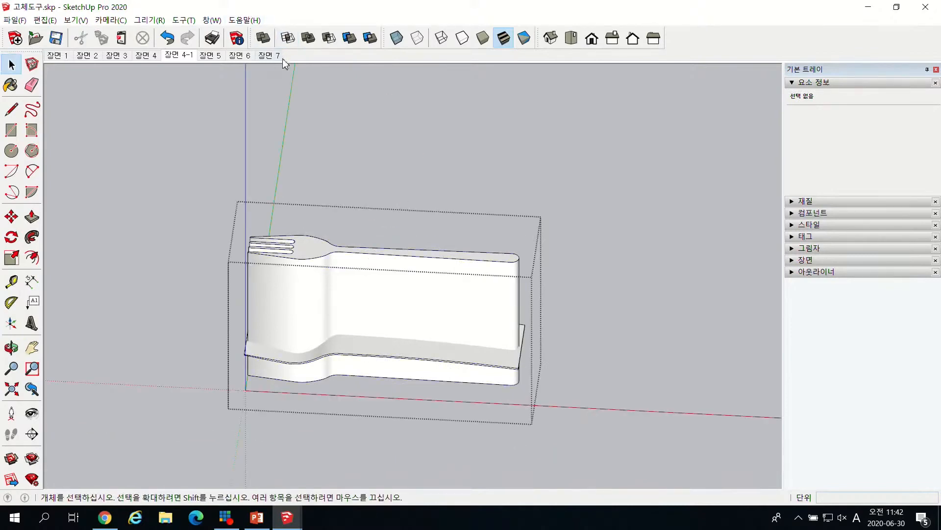
Try to intersect the fork-shaped block with the curved sheet using Intersect, and undo the operation.
{"action": "left_click", "coordinate": [292, 42]}
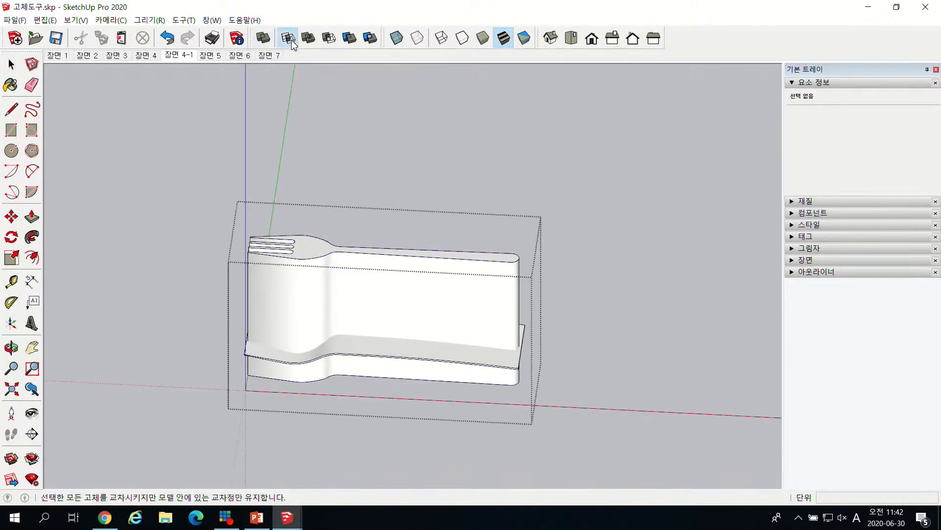
{"action": "left_click", "coordinate": [401, 316]}
{"action": "left_click", "coordinate": [396, 354]}
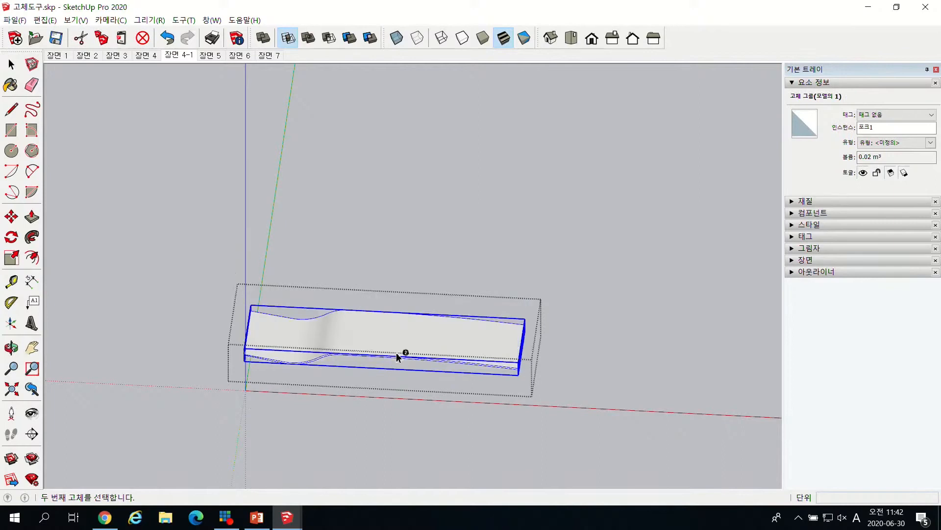
{"action": "key", "text": "ctrl+z"}
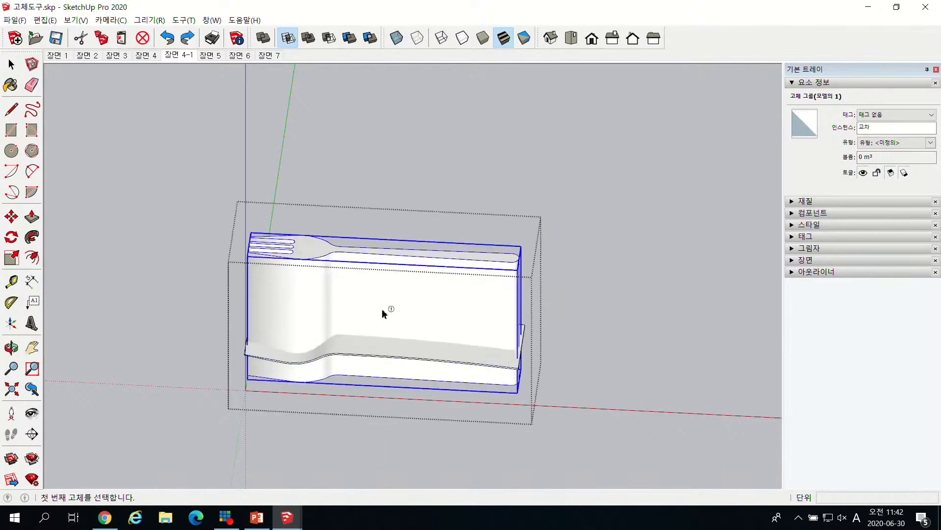
Try Intersect again starting from the curved sheet, examine the sheet's end up close, and undo the operation.
{"action": "left_click", "coordinate": [303, 361]}
{"action": "middle_click_drag", "start_coordinate": [314, 361], "coordinate": [586, 419]}
{"action": "scroll", "coordinate": [529, 330], "scroll_direction": "up", "scroll_amount": 5}
{"action": "middle_click_drag", "start_coordinate": [519, 304], "coordinate": [246, 164]}
{"action": "scroll", "coordinate": [489, 267], "scroll_direction": "up", "scroll_amount": 1}
{"action": "key", "text": "ctrl+z"}
{"action": "scroll", "coordinate": [509, 267], "scroll_direction": "down", "scroll_amount": 3}
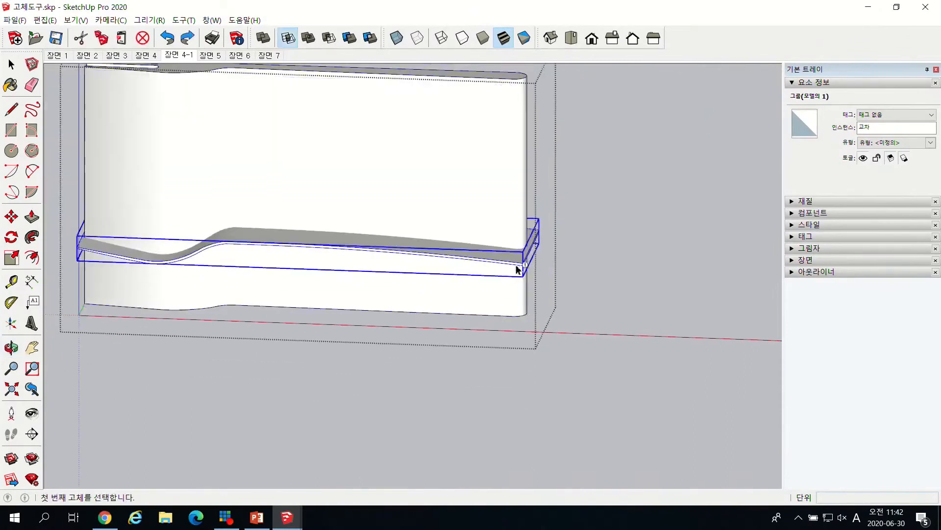
Select the curved sheet, a face inside the fork-shaped block, and the block itself in turn to check their types.
{"action": "key", "text": "space"}
{"action": "left_click", "coordinate": [496, 261]}
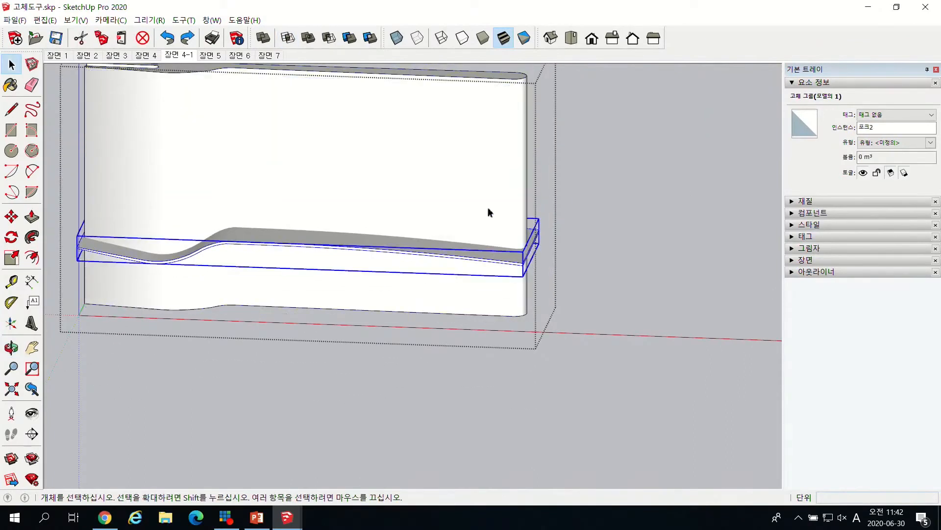
{"action": "double_click", "coordinate": [465, 210]}
{"action": "scroll", "coordinate": [387, 215], "scroll_direction": "down", "scroll_amount": 2}
{"action": "middle_click_drag", "start_coordinate": [406, 266], "coordinate": [416, 286]}
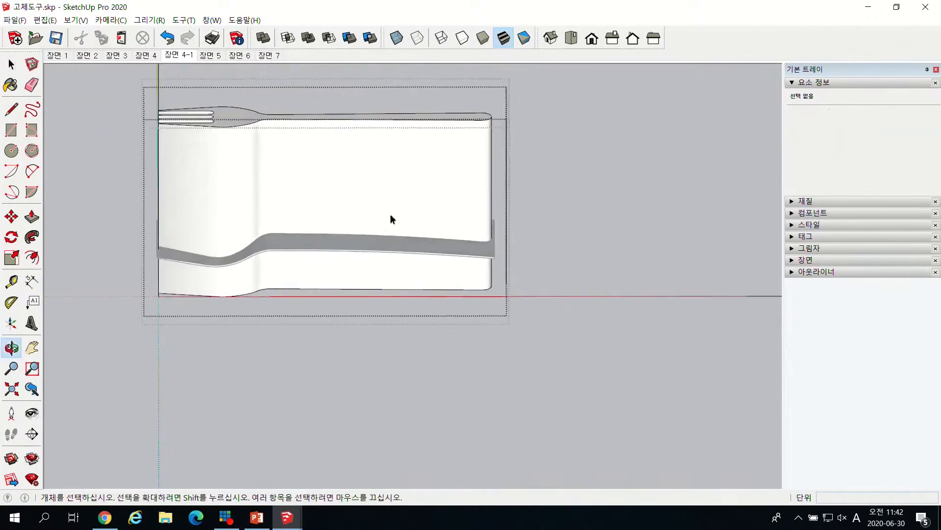
{"action": "left_click", "coordinate": [321, 179]}
{"action": "left_click", "coordinate": [528, 60]}
{"action": "left_click", "coordinate": [390, 175]}
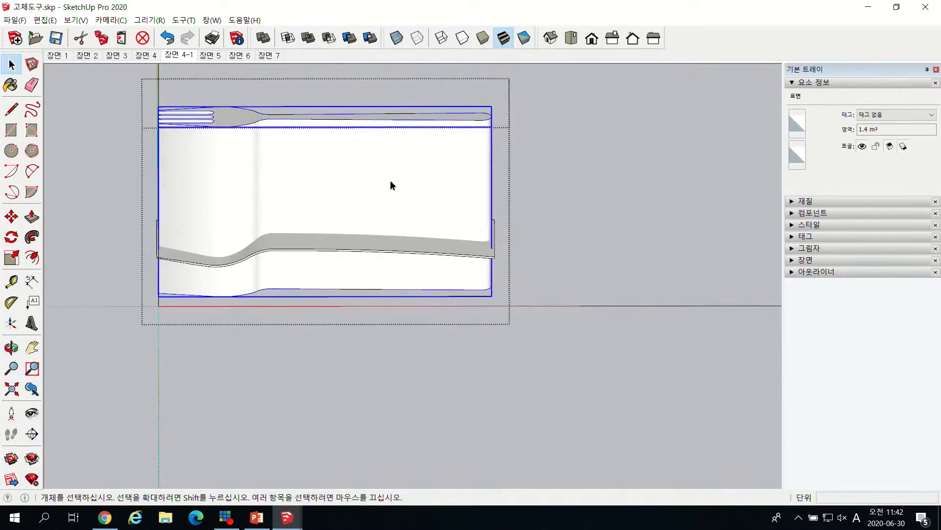
{"action": "left_click", "coordinate": [386, 250]}
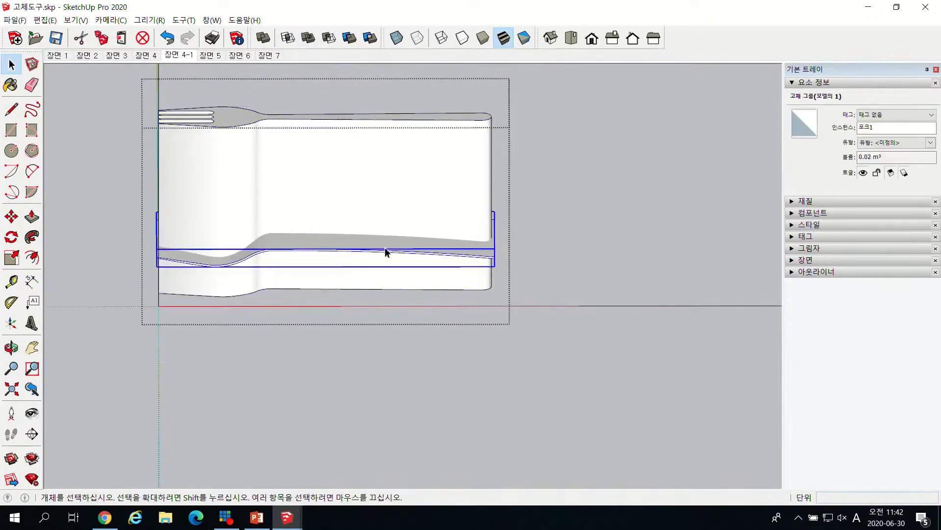
Try Intersect once more on the curved sheet and the fork-shaped block, undo it, and close the enclosing group.
{"action": "left_click", "coordinate": [289, 39]}
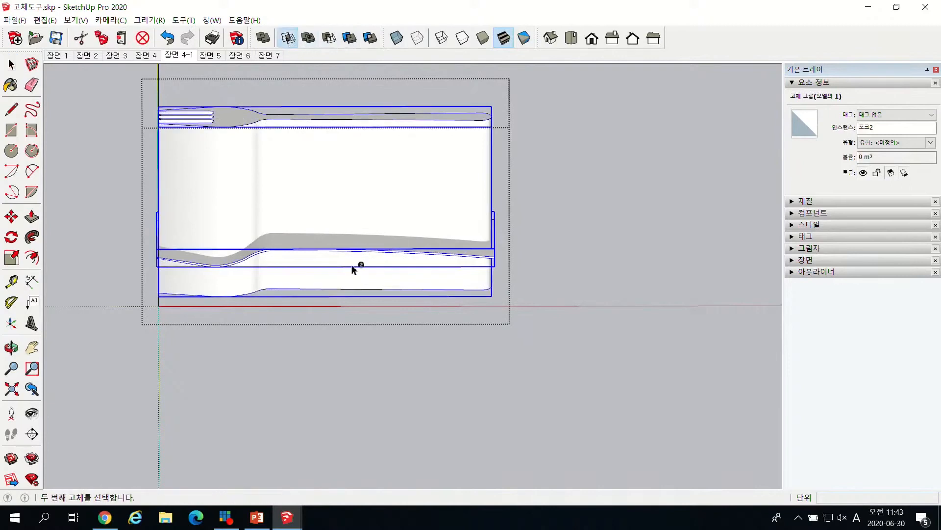
{"action": "left_click", "coordinate": [358, 267]}
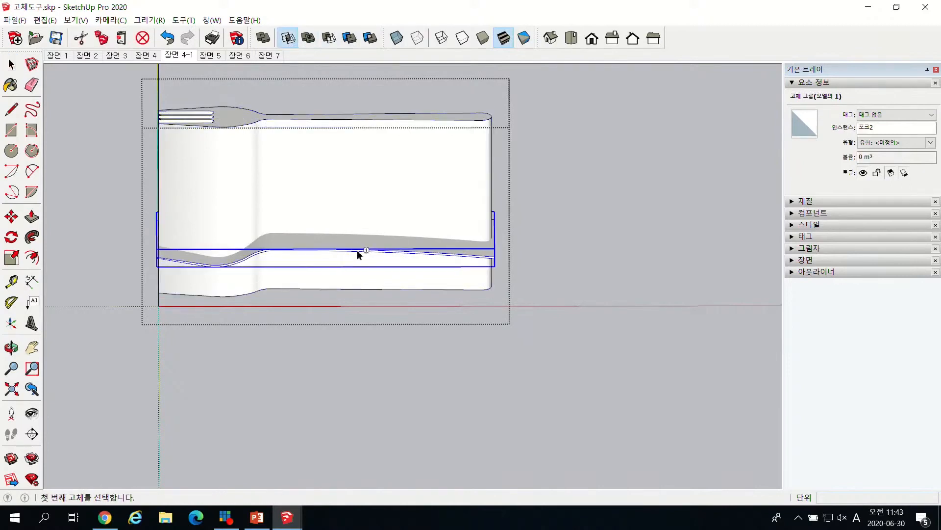
{"action": "left_click", "coordinate": [384, 193]}
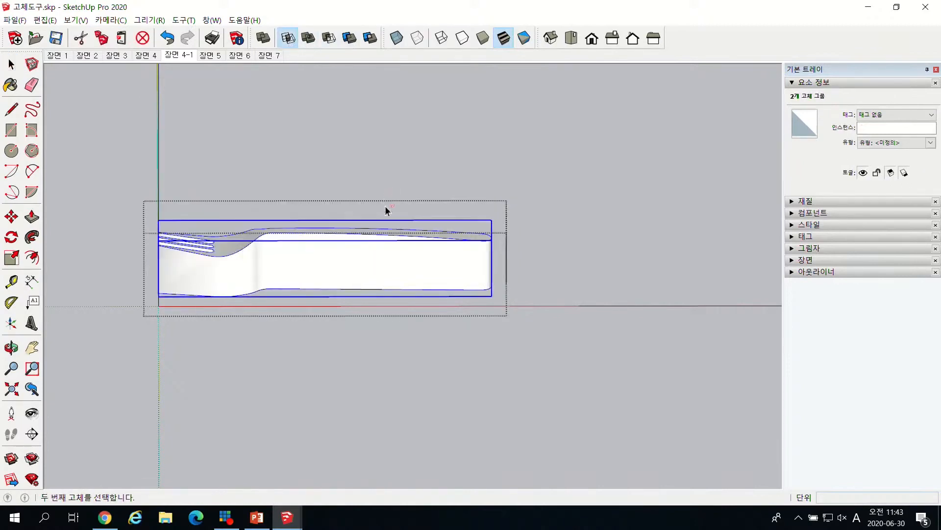
{"action": "key", "text": "ctrl+z"}
{"action": "middle_click_drag", "start_coordinate": [348, 238], "coordinate": [364, 260]}
{"action": "scroll", "coordinate": [364, 259], "scroll_direction": "up", "scroll_amount": 3}
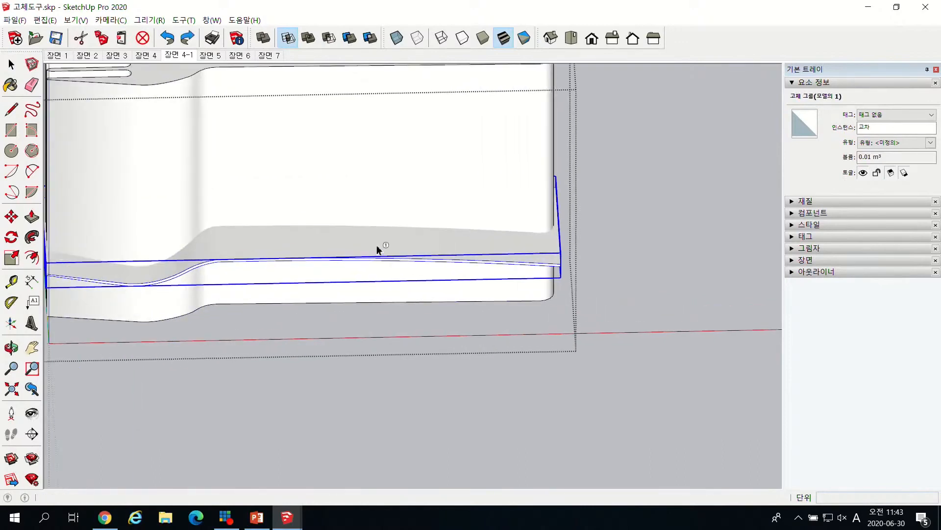
{"action": "key", "text": "space"}
{"action": "left_click", "coordinate": [605, 262]}
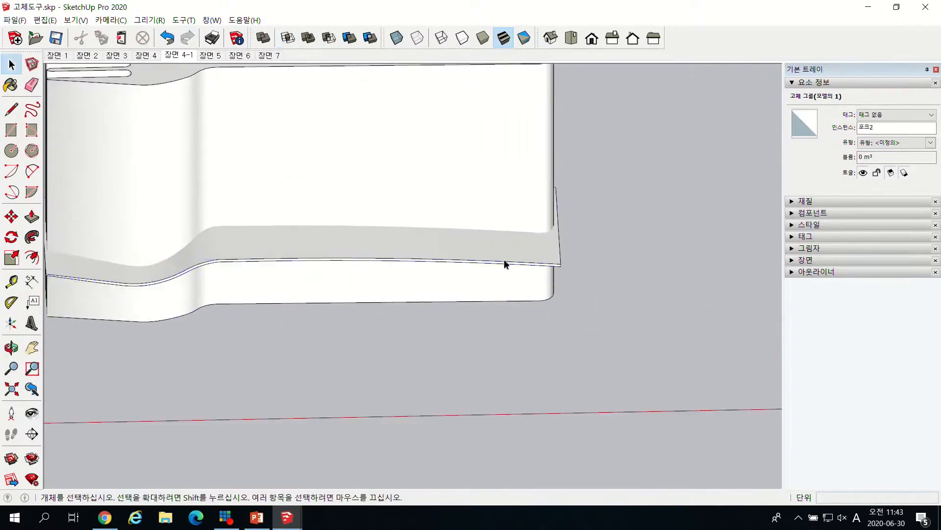
Open the enclosing group and try Intersect with the curved sheet first and the fork-shaped block second.
{"action": "left_click", "coordinate": [505, 260]}
{"action": "double_click", "coordinate": [505, 263]}
{"action": "left_click", "coordinate": [504, 263]}
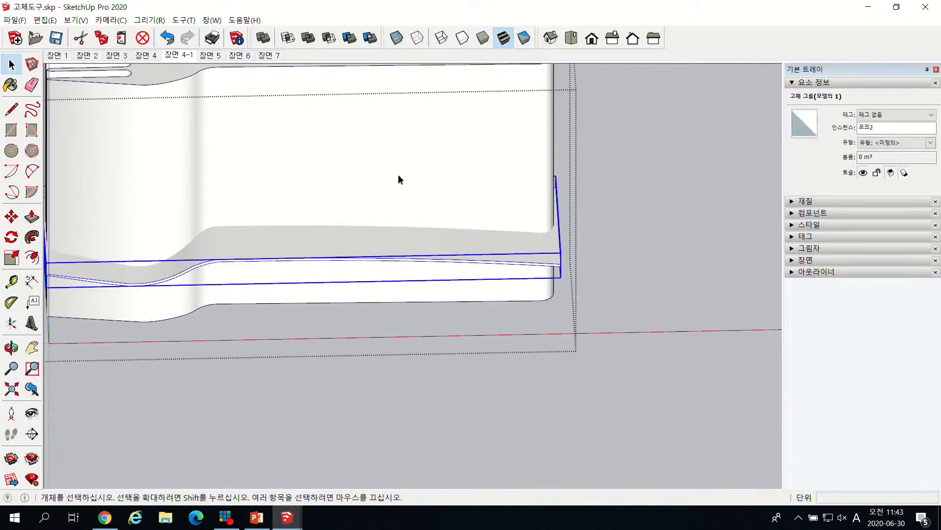
{"action": "left_click", "coordinate": [564, 305]}
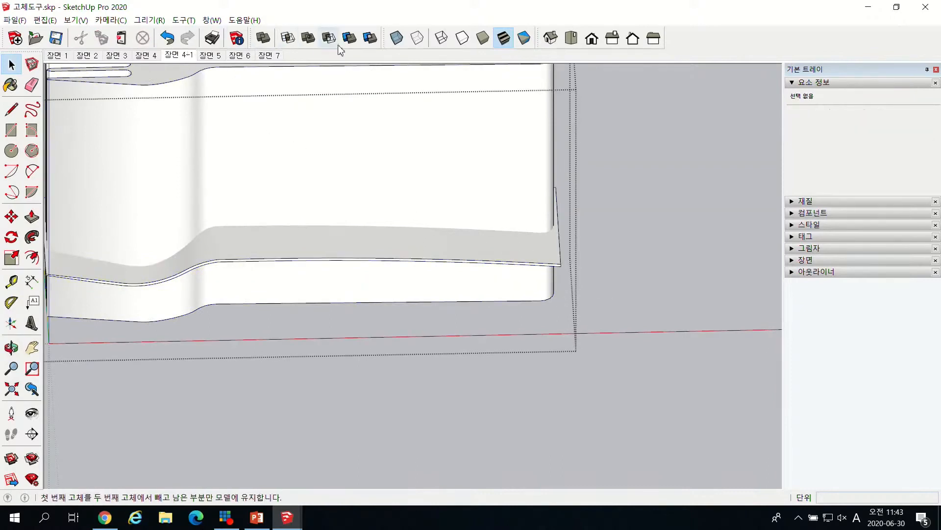
{"action": "left_click", "coordinate": [288, 38]}
{"action": "left_click", "coordinate": [411, 255]}
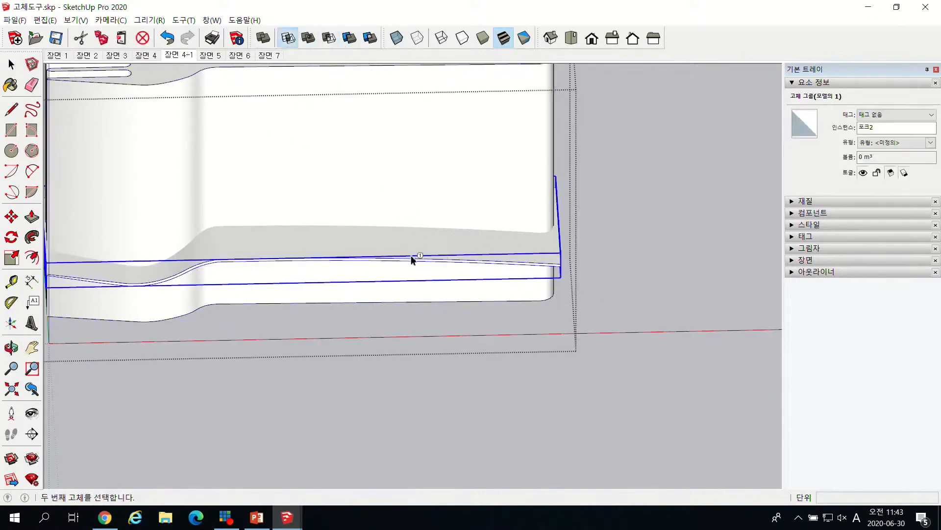
{"action": "left_click", "coordinate": [425, 171]}
{"action": "middle_click_drag", "start_coordinate": [444, 275], "coordinate": [195, 303]}
{"action": "scroll", "coordinate": [195, 303], "scroll_direction": "up", "scroll_amount": 6}
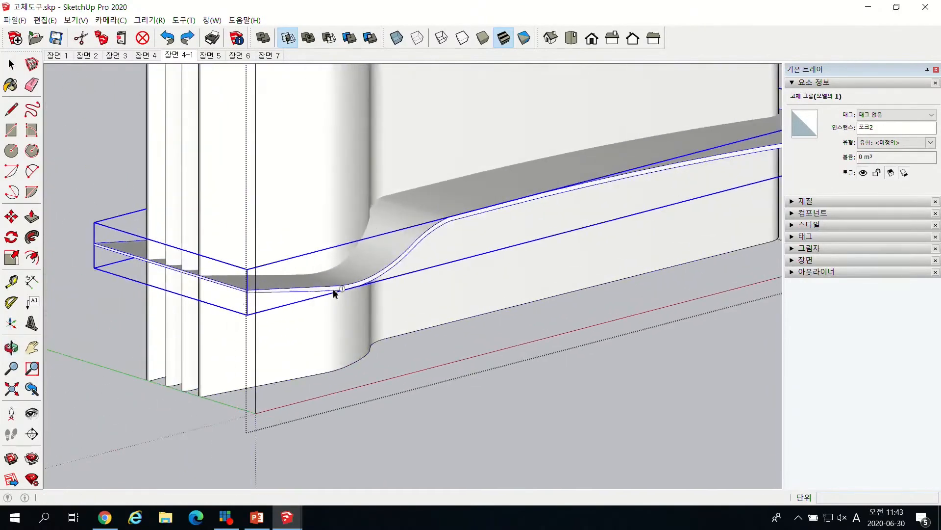
Repeat Intersect on the curved sheet and the fork-shaped block, and undo the operation.
{"action": "left_click", "coordinate": [329, 290]}
{"action": "left_click", "coordinate": [293, 191]}
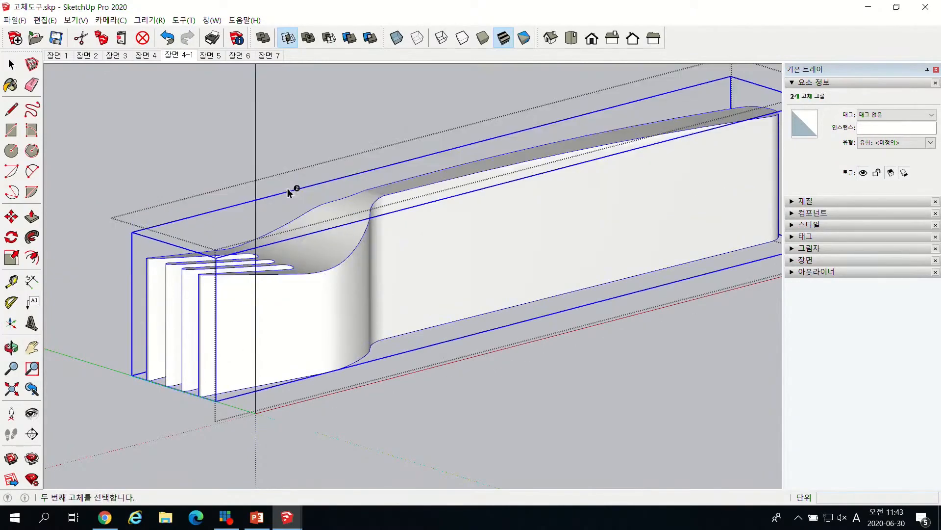
{"action": "key", "text": "space"}
{"action": "key", "text": "ctrl+z"}
{"action": "scroll", "coordinate": [302, 280], "scroll_direction": "down", "scroll_amount": 3}
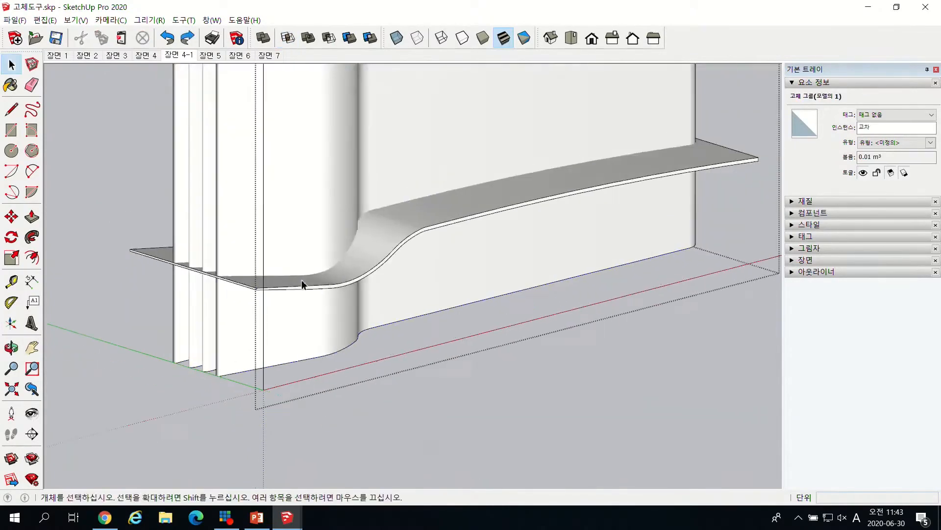
Show the Outliner and check how 포크1 and 포크2 are nested within the 교차 group.
{"action": "left_click", "coordinate": [319, 290]}
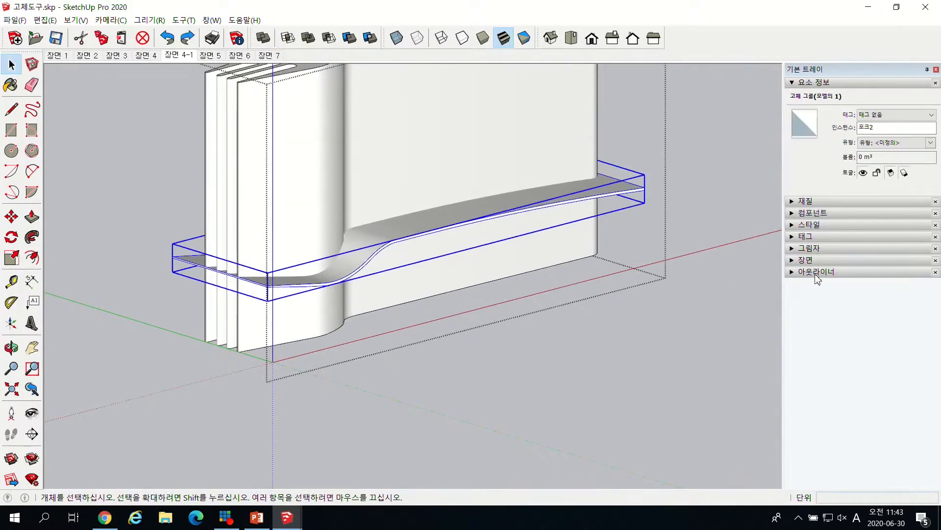
{"action": "left_click", "coordinate": [834, 273]}
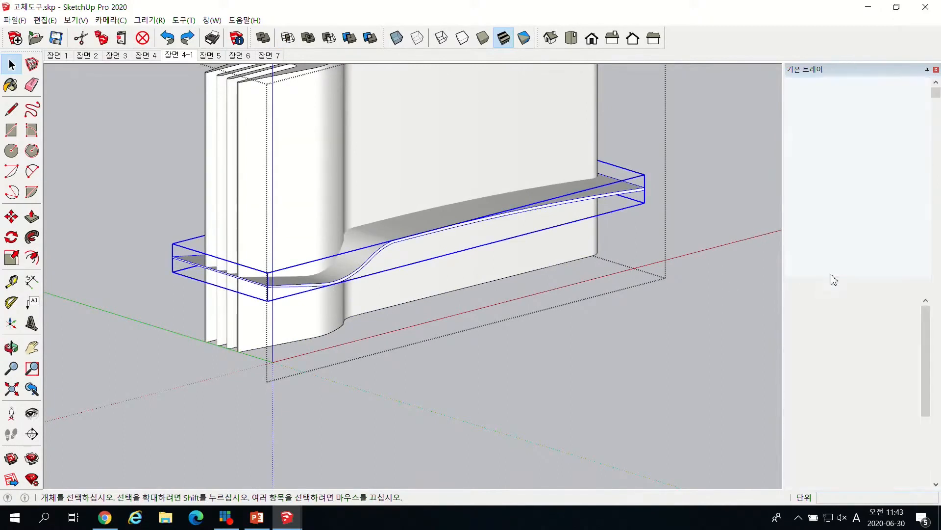
{"action": "scroll", "coordinate": [916, 328], "scroll_direction": "down", "scroll_amount": 2}
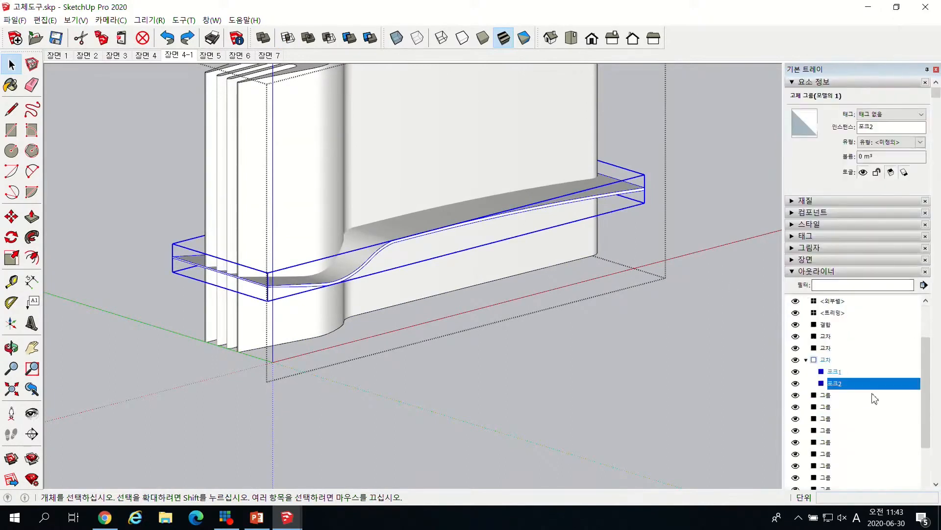
{"action": "left_click", "coordinate": [825, 351]}
{"action": "left_click", "coordinate": [828, 363]}
{"action": "left_click", "coordinate": [833, 375]}
{"action": "left_click", "coordinate": [834, 384]}
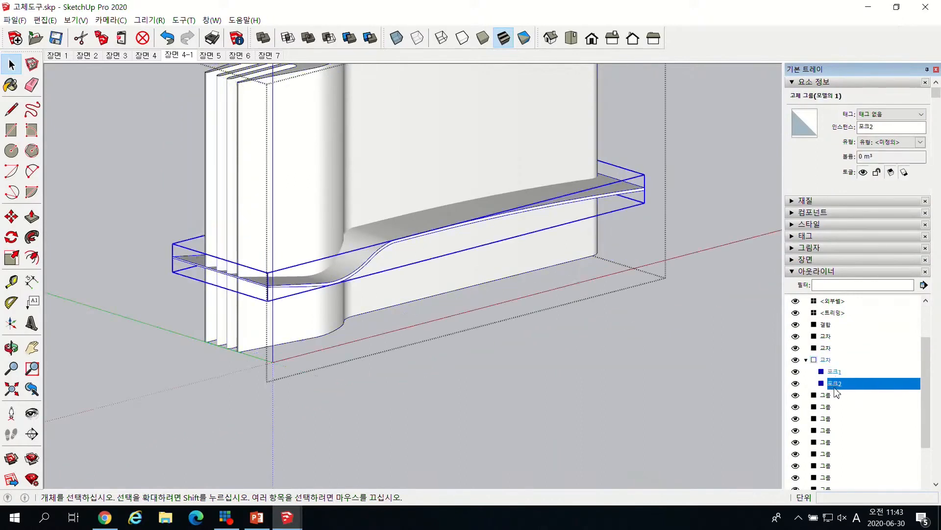
{"action": "left_click", "coordinate": [825, 360]}
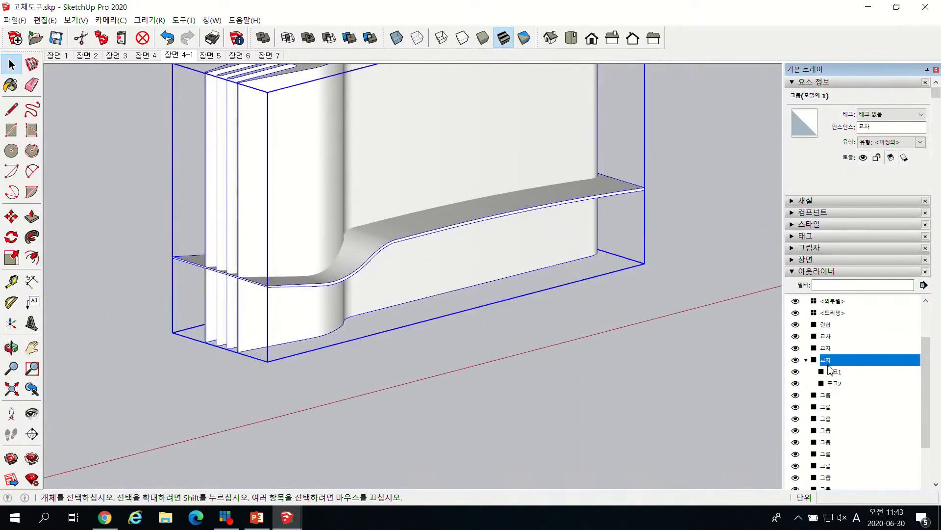
Reopen the 교차 group, try Intersect on the fork-shaped block followed by the curved sheet, and undo it.
{"action": "scroll", "coordinate": [434, 319], "scroll_direction": "down", "scroll_amount": 4}
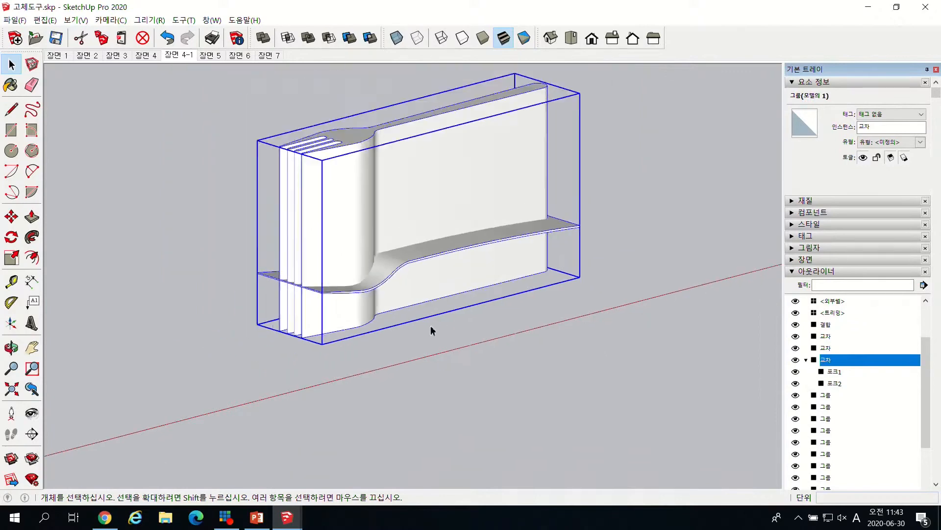
{"action": "middle_click_drag", "start_coordinate": [515, 327], "coordinate": [495, 338]}
{"action": "scroll", "coordinate": [396, 242], "scroll_direction": "up", "scroll_amount": 4}
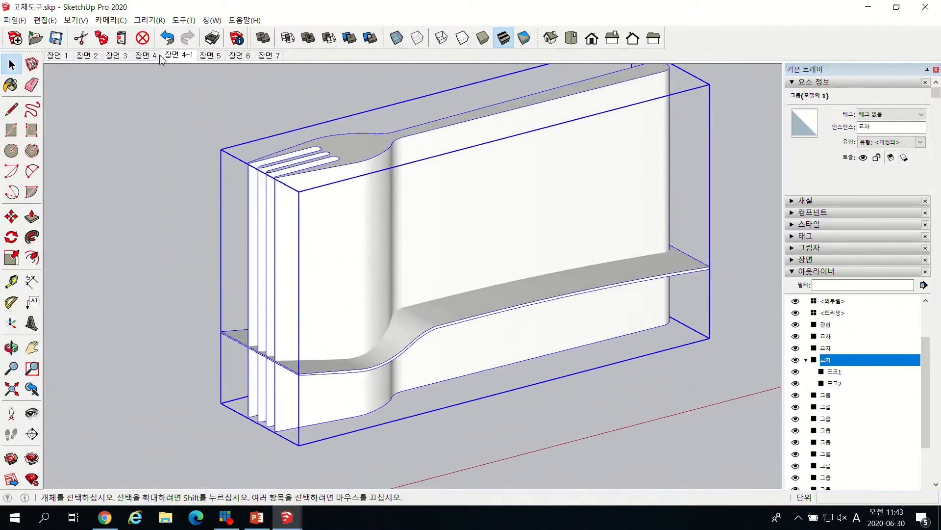
{"action": "double_click", "coordinate": [404, 249]}
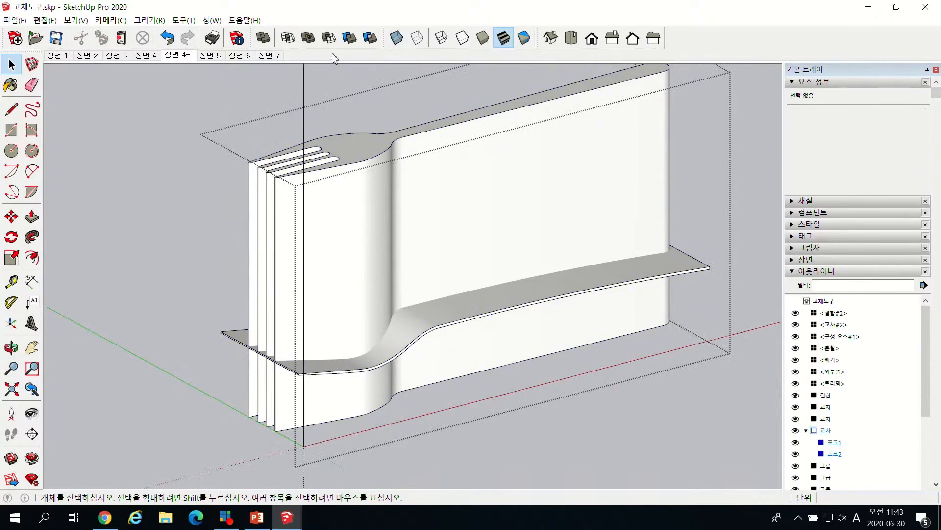
{"action": "left_click", "coordinate": [288, 38]}
{"action": "left_click", "coordinate": [344, 219]}
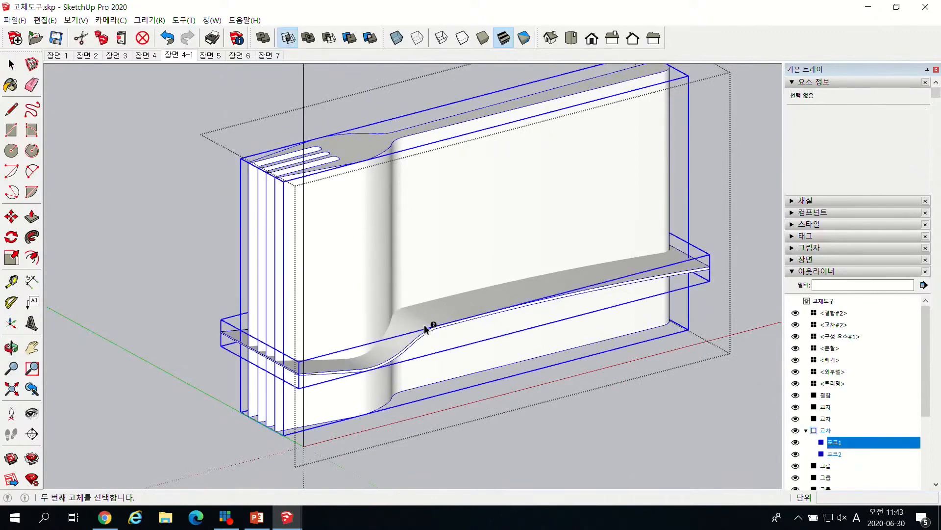
{"action": "left_click", "coordinate": [425, 327]}
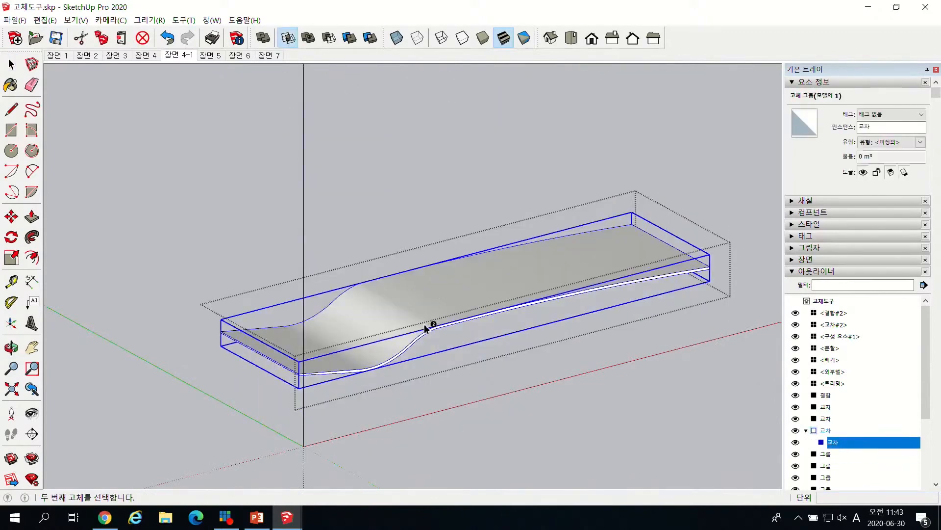
{"action": "left_click", "coordinate": [288, 43]}
{"action": "scroll", "coordinate": [374, 359], "scroll_direction": "down", "scroll_amount": 2}
{"action": "middle_click_drag", "start_coordinate": [374, 360], "coordinate": [312, 380]}
{"action": "key", "text": "space"}
{"action": "left_click", "coordinate": [411, 230]}
{"action": "key", "text": "ctrl+z"}
{"action": "scroll", "coordinate": [337, 250], "scroll_direction": "up", "scroll_amount": 2}
{"action": "key", "text": "ctrl+z"}
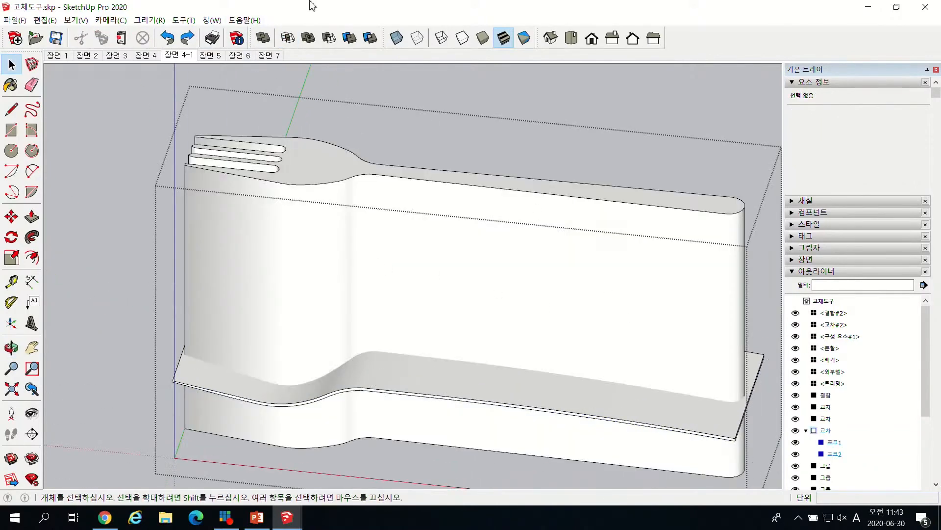
Try Intersect again starting from the block's fork-shaped top face, examine the result from several sides, and undo it.
{"action": "left_click", "coordinate": [288, 38]}
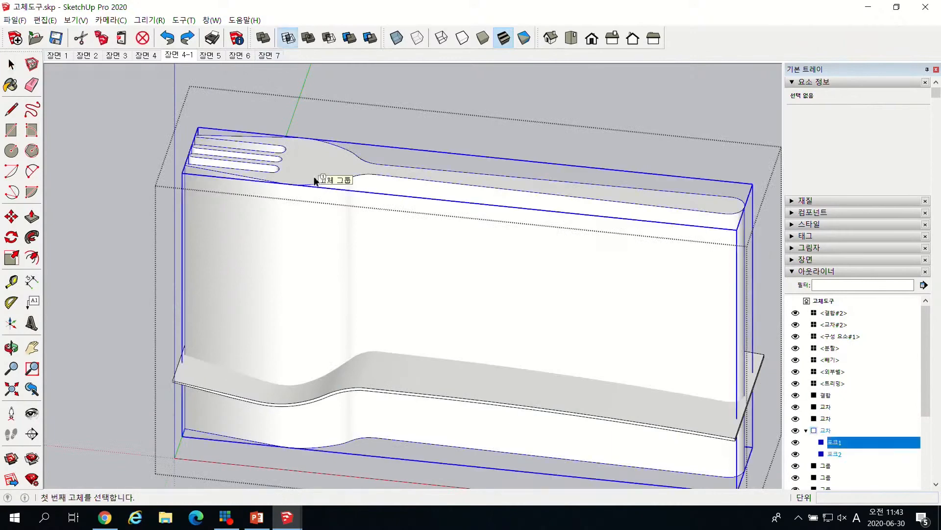
{"action": "left_click", "coordinate": [315, 181]}
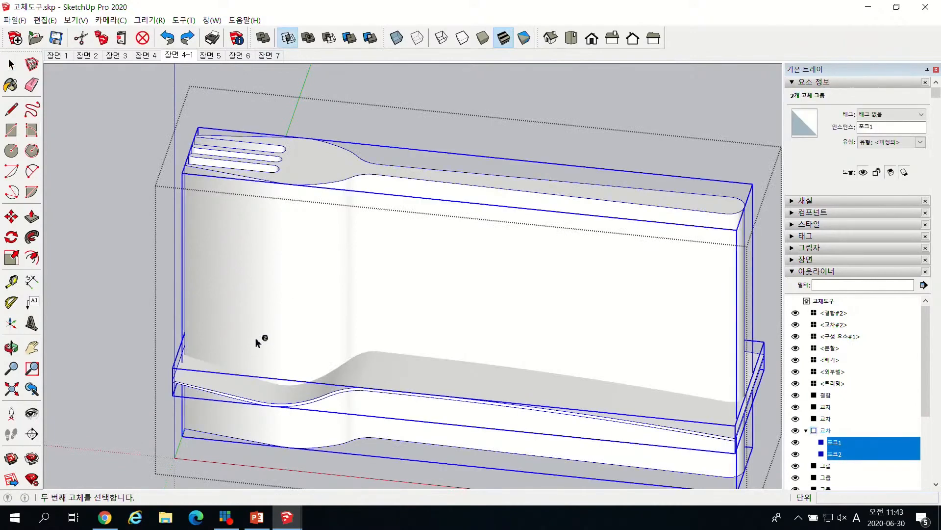
{"action": "left_click", "coordinate": [255, 337]}
{"action": "scroll", "coordinate": [260, 332], "scroll_direction": "down", "scroll_amount": 3}
{"action": "middle_click_drag", "start_coordinate": [260, 332], "coordinate": [395, 404]}
{"action": "scroll", "coordinate": [399, 385], "scroll_direction": "up", "scroll_amount": 5}
{"action": "scroll", "coordinate": [399, 385], "scroll_direction": "up", "scroll_amount": 1}
{"action": "scroll", "coordinate": [381, 357], "scroll_direction": "down", "scroll_amount": 4}
{"action": "middle_click_drag", "start_coordinate": [418, 354], "coordinate": [291, 346]}
{"action": "scroll", "coordinate": [303, 345], "scroll_direction": "down", "scroll_amount": 3}
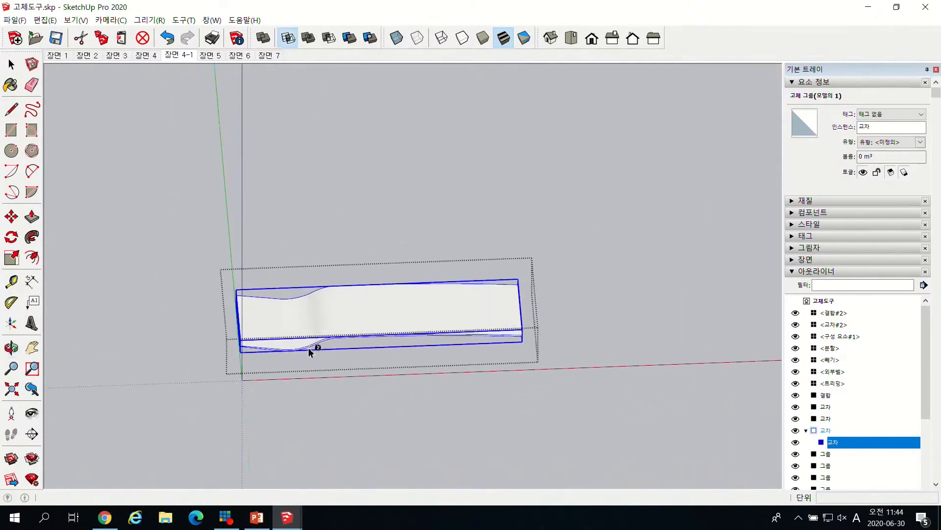
{"action": "key", "text": "ctrl+z"}
{"action": "middle_click_drag", "start_coordinate": [325, 272], "coordinate": [269, 341]}
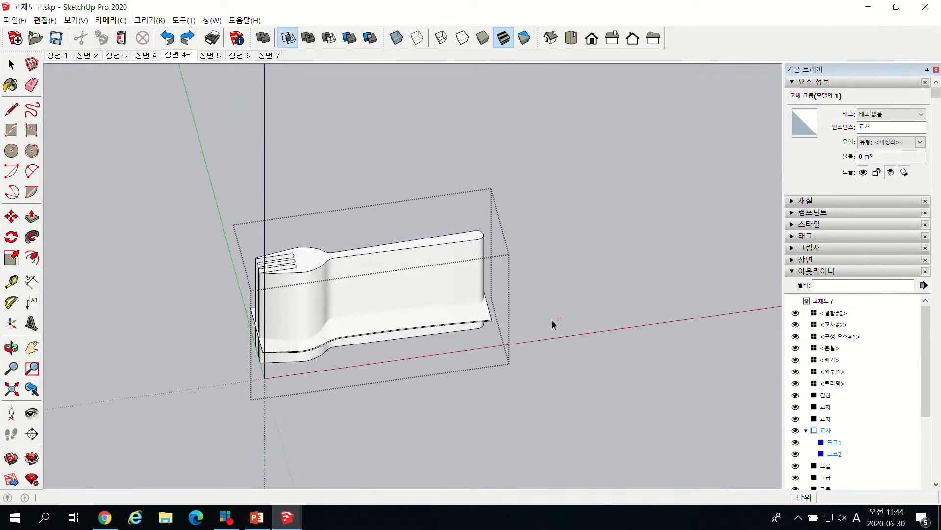
Preselect the fork-shaped block 포크1, try Intersect with the curved sheet as the second solid, and undo the operation.
{"action": "left_click", "coordinate": [405, 218]}
{"action": "scroll", "coordinate": [382, 213], "scroll_direction": "down", "scroll_amount": 2}
{"action": "scroll", "coordinate": [383, 213], "scroll_direction": "down", "scroll_amount": 2}
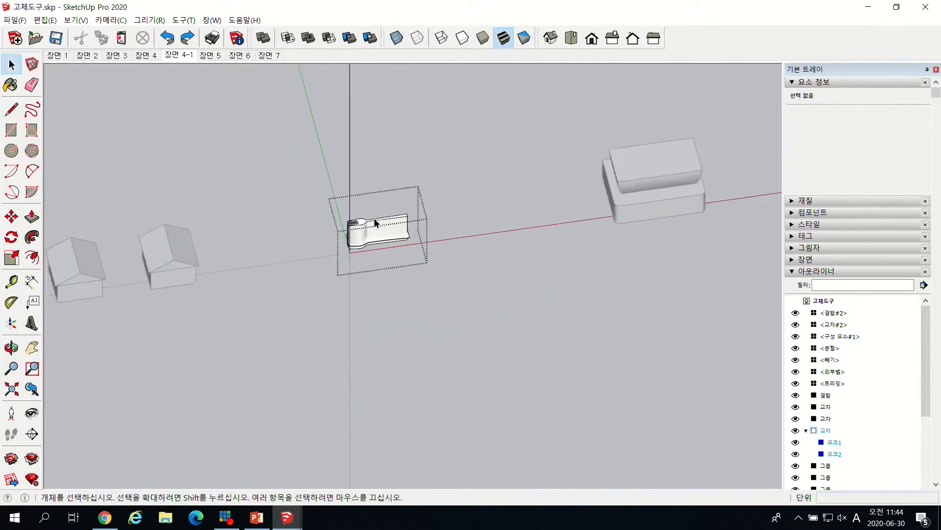
{"action": "scroll", "coordinate": [388, 241], "scroll_direction": "up", "scroll_amount": 5}
{"action": "middle_click_drag", "start_coordinate": [347, 262], "coordinate": [318, 282]}
{"action": "scroll", "coordinate": [351, 294], "scroll_direction": "up", "scroll_amount": 1}
{"action": "left_click", "coordinate": [353, 285]}
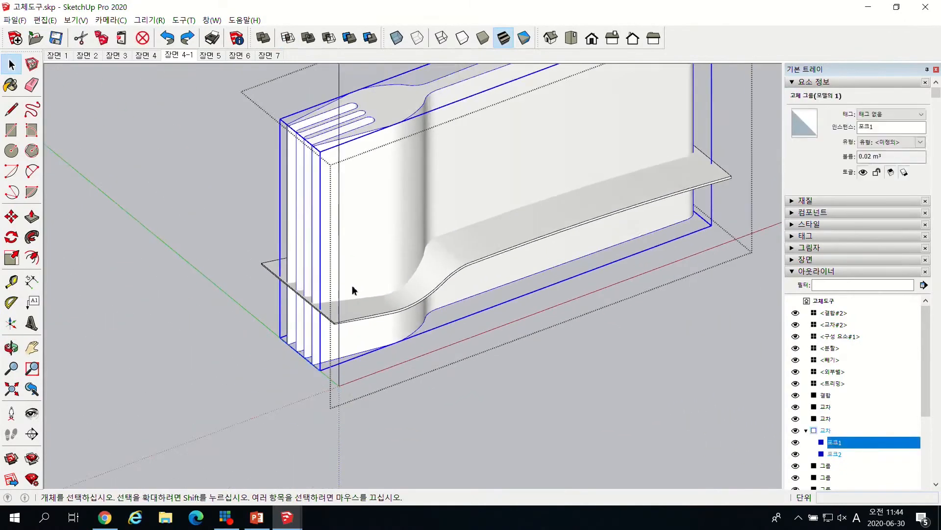
{"action": "left_click", "coordinate": [288, 38]}
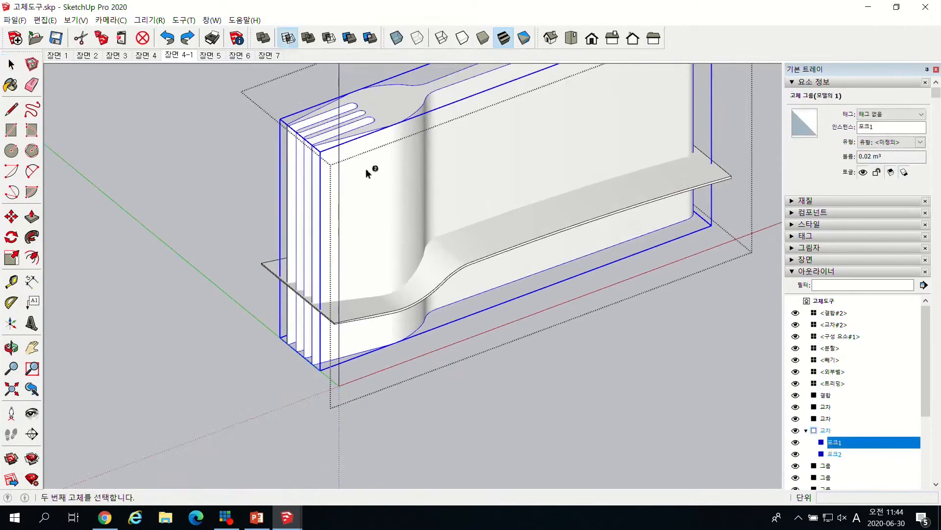
{"action": "left_click", "coordinate": [428, 293]}
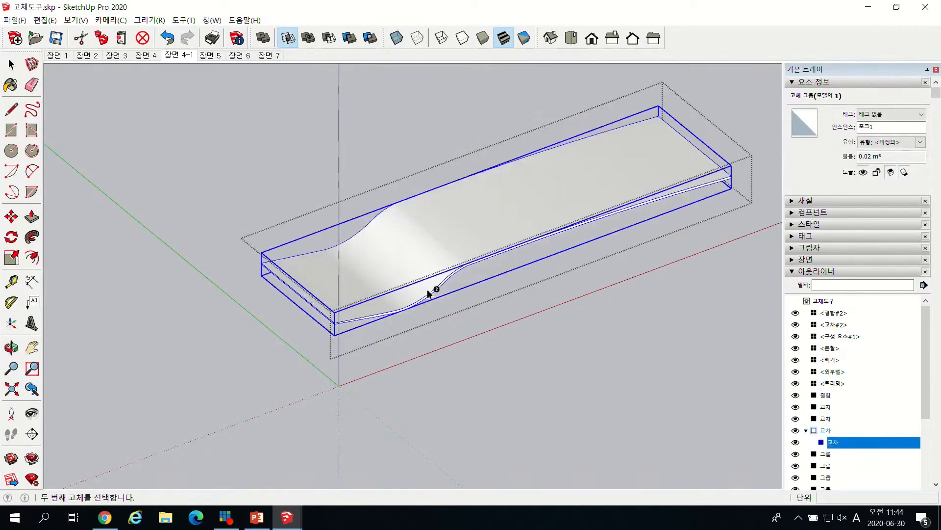
{"action": "key", "text": "ctrl+z"}
{"action": "scroll", "coordinate": [293, 74], "scroll_direction": "up", "scroll_amount": 4}
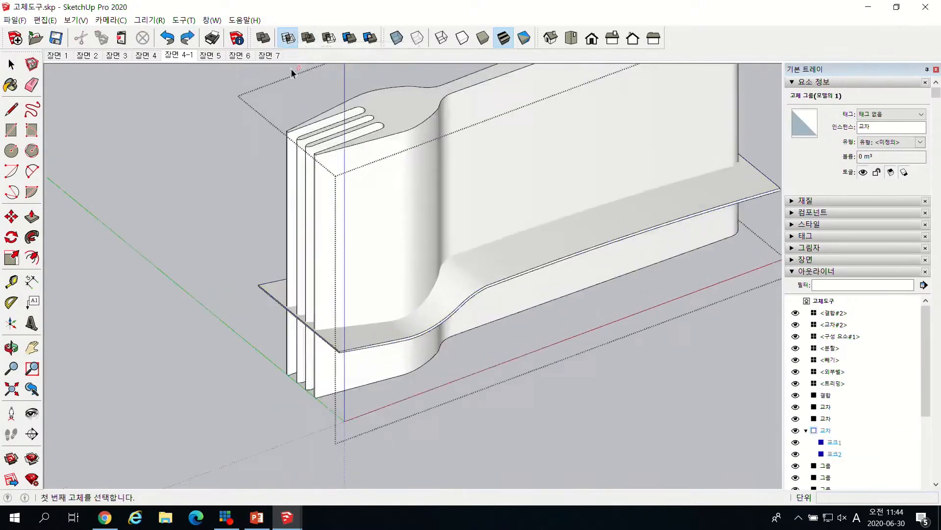
Select the curved sheet and the fork-shaped block alternately to check their entity information.
{"action": "middle_click_drag", "start_coordinate": [377, 249], "coordinate": [329, 289]}
{"action": "scroll", "coordinate": [356, 251], "scroll_direction": "down", "scroll_amount": 2}
{"action": "scroll", "coordinate": [433, 269], "scroll_direction": "down", "scroll_amount": 2}
{"action": "scroll", "coordinate": [381, 263], "scroll_direction": "down", "scroll_amount": 1}
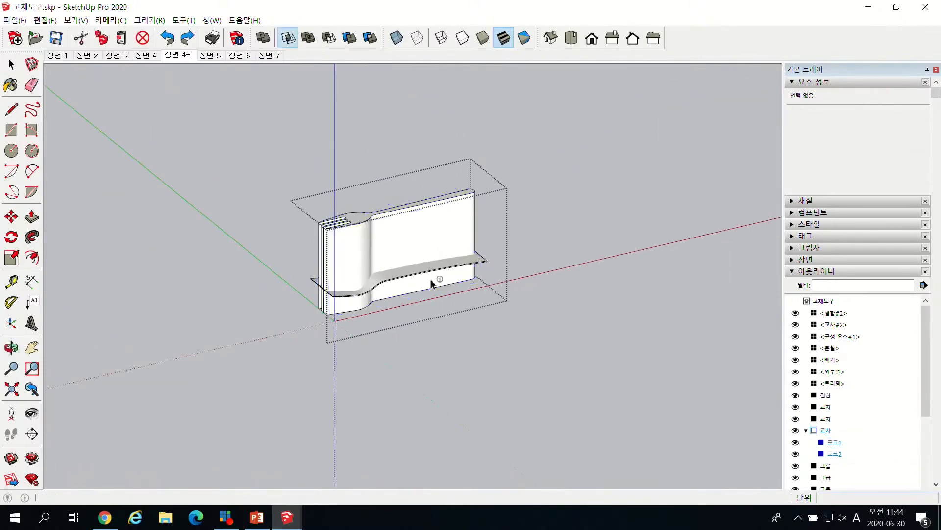
{"action": "scroll", "coordinate": [404, 238], "scroll_direction": "up", "scroll_amount": 2}
{"action": "scroll", "coordinate": [370, 283], "scroll_direction": "up", "scroll_amount": 1}
{"action": "key", "text": "space"}
{"action": "left_click", "coordinate": [346, 315]}
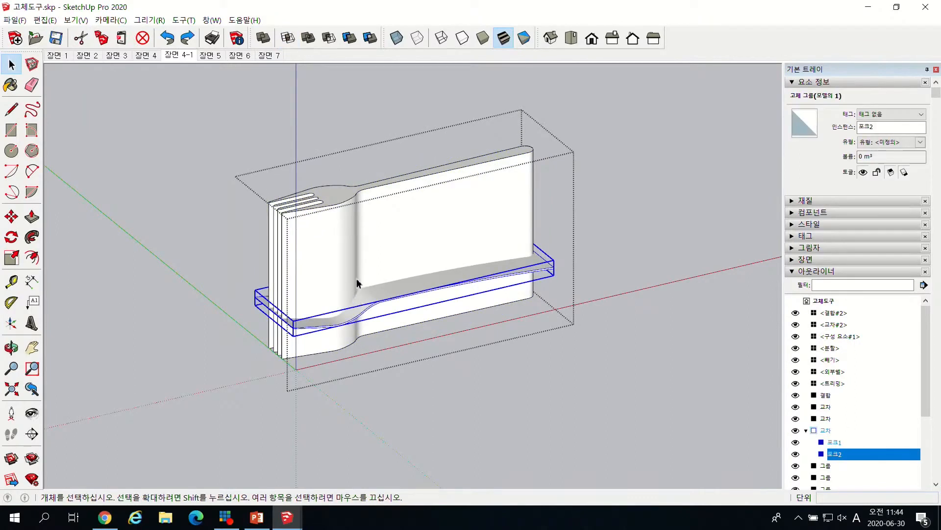
{"action": "left_click", "coordinate": [345, 230]}
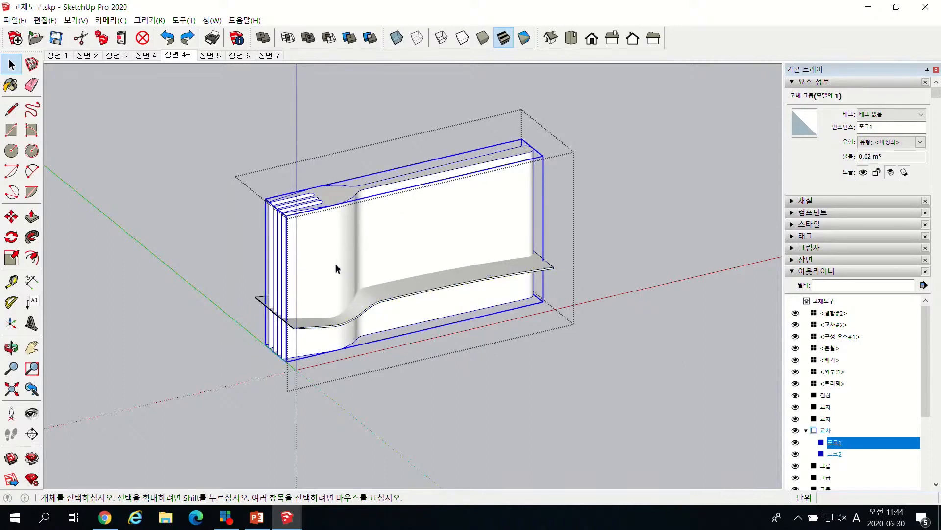
{"action": "left_click", "coordinate": [361, 317]}
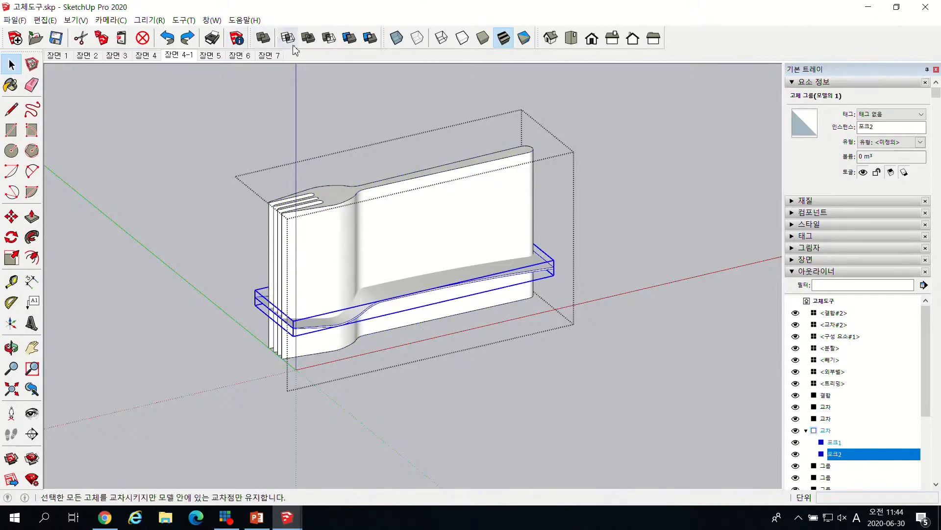
Reopen the 교차 group, apply Intersect to the fork-shaped block and the curved sheet, and close the group.
{"action": "left_click", "coordinate": [187, 37]}
{"action": "left_click", "coordinate": [398, 199]}
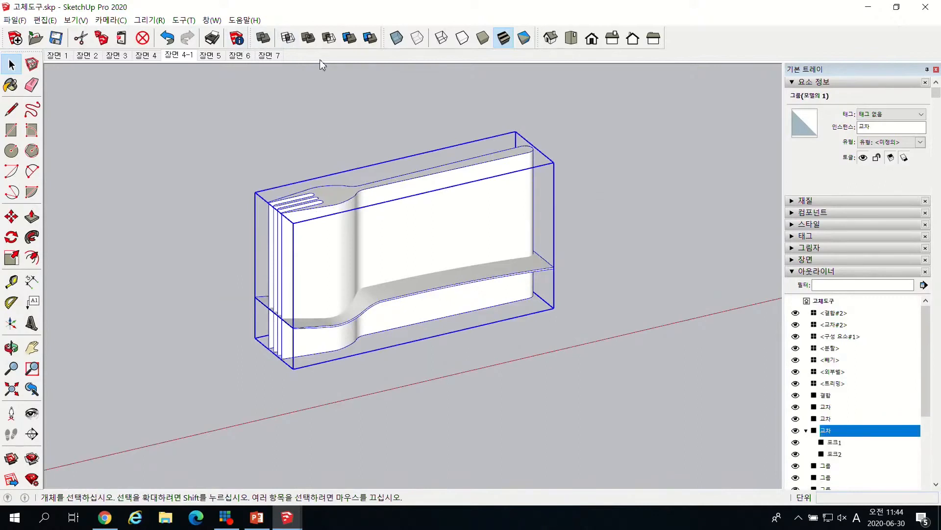
{"action": "double_click", "coordinate": [399, 227]}
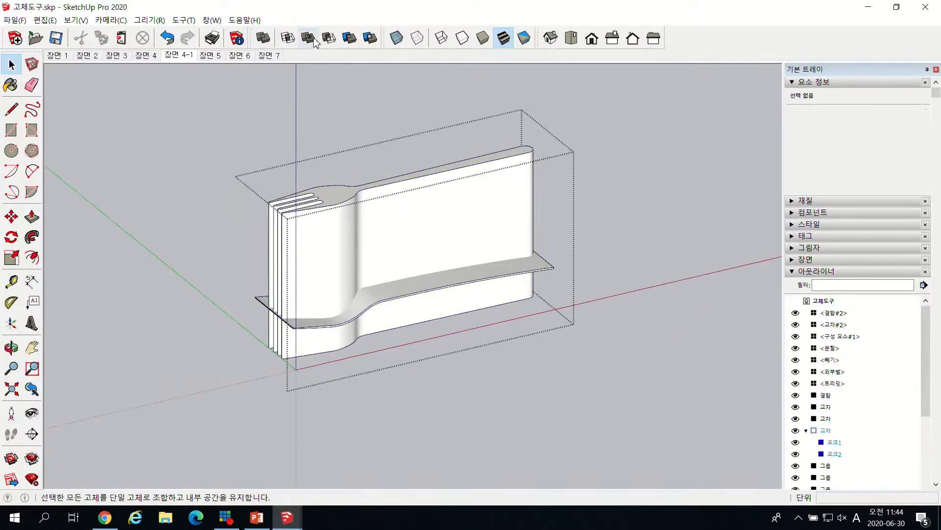
{"action": "left_click", "coordinate": [289, 38]}
{"action": "left_click", "coordinate": [420, 236]}
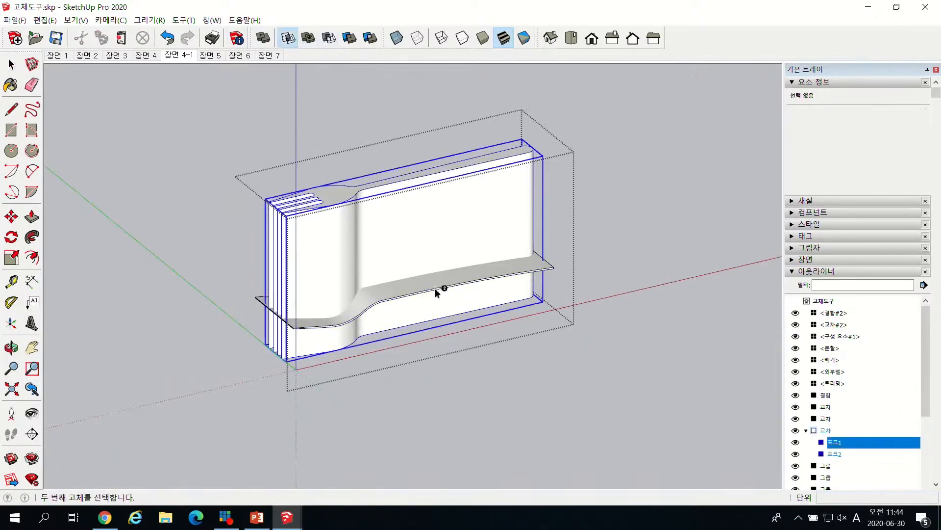
{"action": "left_click", "coordinate": [440, 289]}
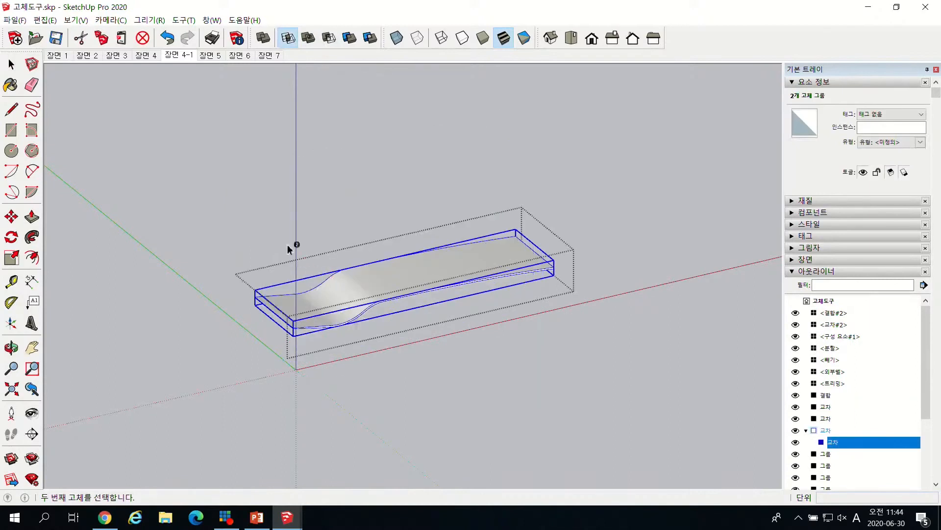
{"action": "key", "text": "space"}
{"action": "left_click", "coordinate": [263, 201]}
{"action": "scroll", "coordinate": [263, 201], "scroll_direction": "down", "scroll_amount": 8}
{"action": "scroll", "coordinate": [377, 227], "scroll_direction": "up", "scroll_amount": 2}
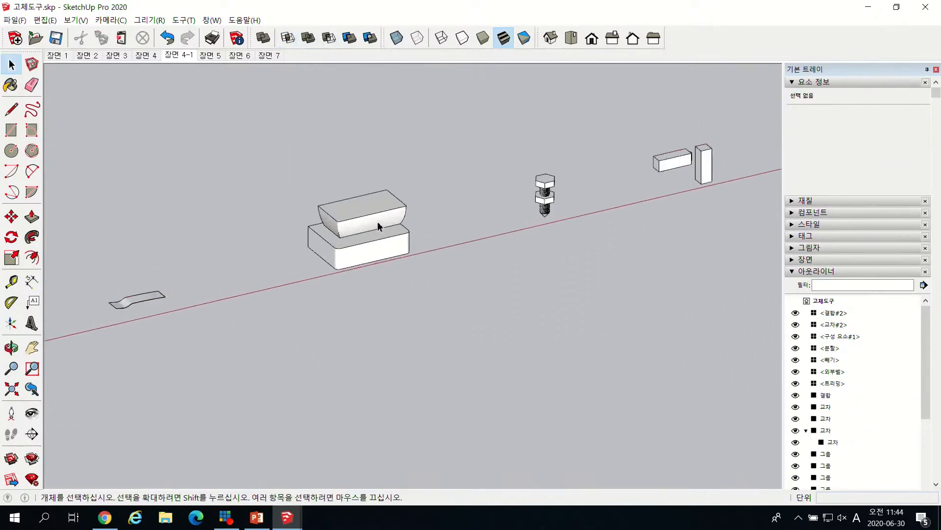
Open the 빼기 group holding the washbasin block and the curved basin solid for editing.
{"action": "scroll", "coordinate": [378, 227], "scroll_direction": "up", "scroll_amount": 6}
{"action": "middle_click_drag", "start_coordinate": [342, 206], "coordinate": [446, 222]}
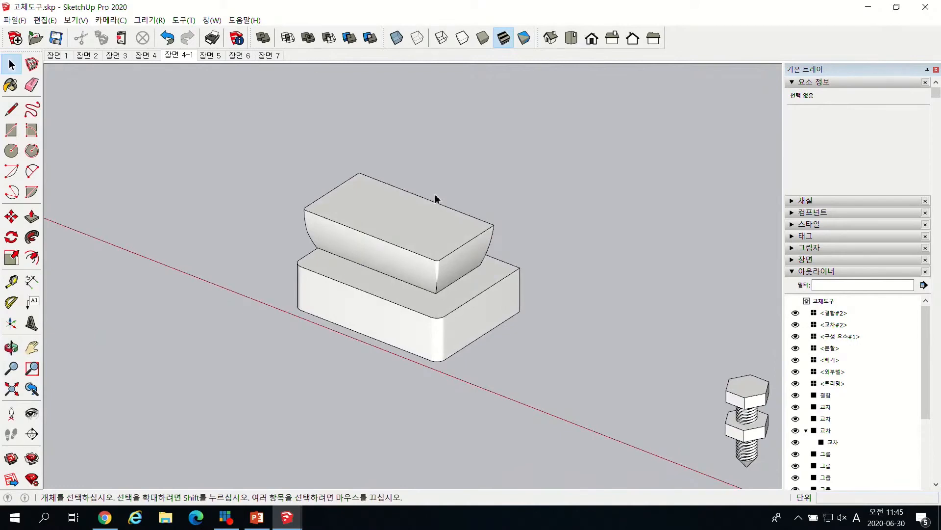
{"action": "middle_click_drag", "start_coordinate": [457, 314], "coordinate": [86, 399]}
{"action": "scroll", "coordinate": [288, 241], "scroll_direction": "up", "scroll_amount": 4}
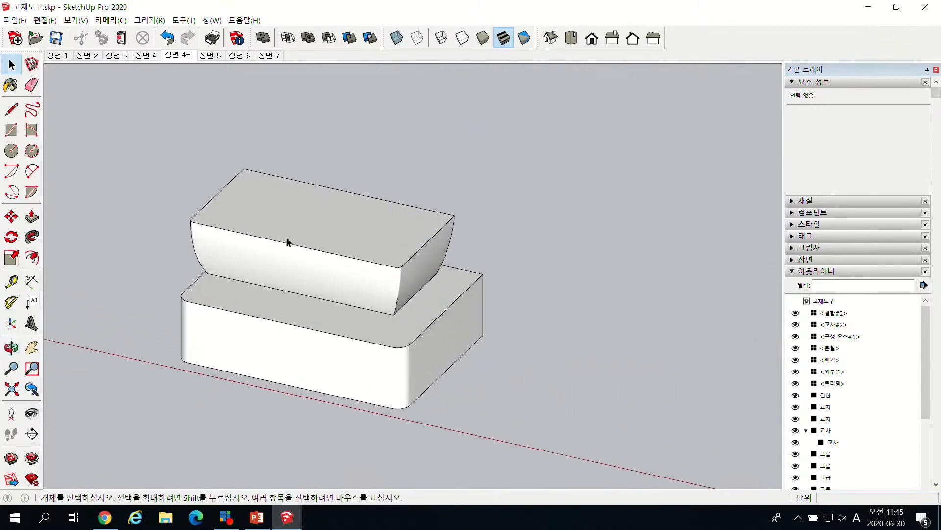
{"action": "middle_click_drag", "start_coordinate": [461, 295], "coordinate": [433, 273]}
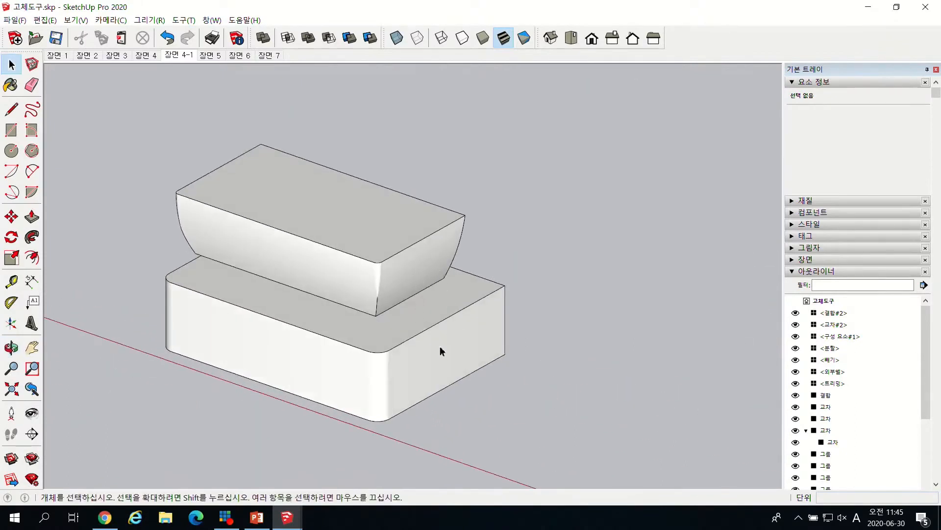
{"action": "left_click", "coordinate": [410, 267]}
{"action": "double_click", "coordinate": [336, 244]}
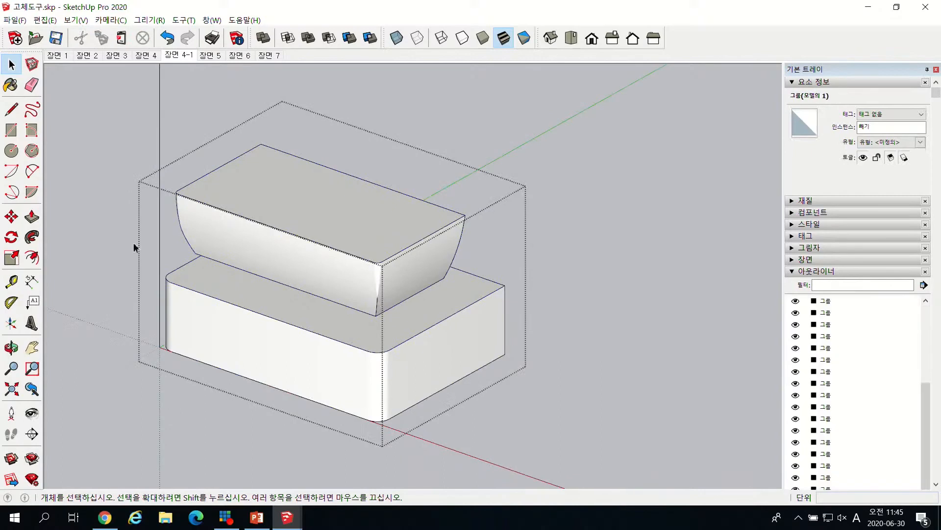
Move the curved basin solid 세면대- straight down into the block until its top face is level with the block's top.
{"action": "left_click", "coordinate": [308, 216]}
{"action": "key", "text": "m"}
{"action": "left_click", "coordinate": [420, 241]}
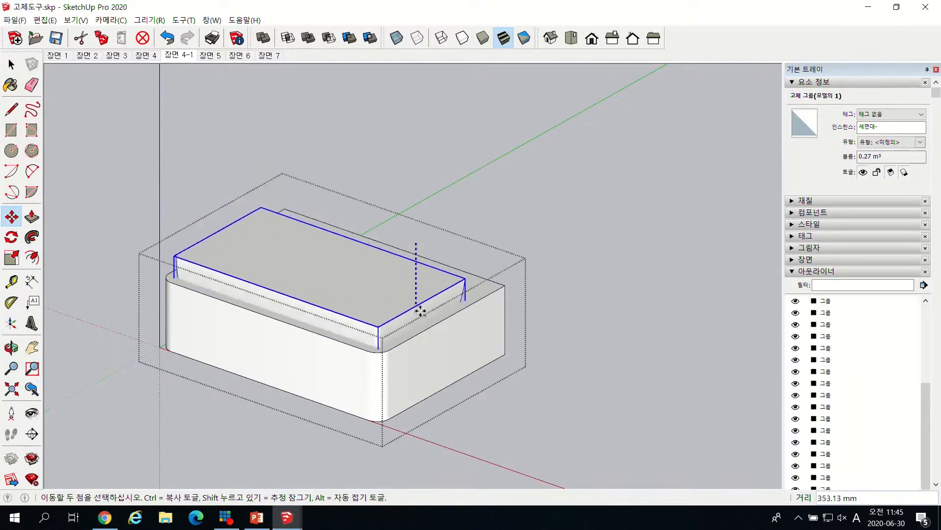
{"action": "left_click", "coordinate": [430, 329]}
{"action": "key", "text": "space"}
{"action": "scroll", "coordinate": [441, 304], "scroll_direction": "up", "scroll_amount": 2}
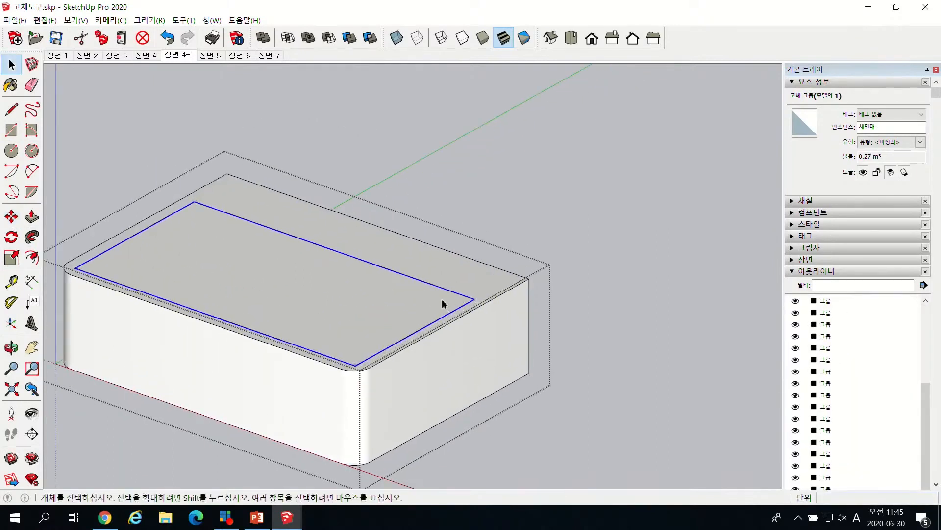
{"action": "scroll", "coordinate": [444, 300], "scroll_direction": "down", "scroll_amount": 4}
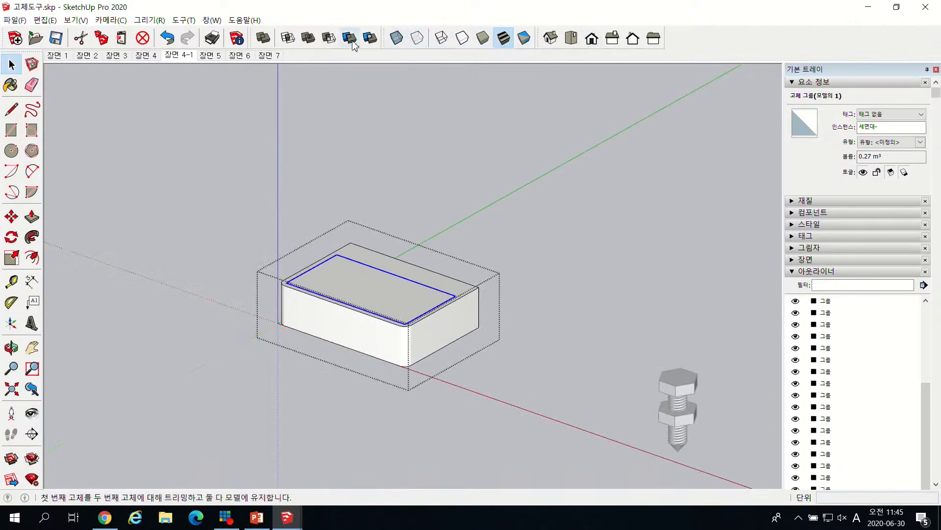
Try Subtract with the basin solid 세면대- as the first solid and the block as the second, and undo it.
{"action": "left_click", "coordinate": [329, 38]}
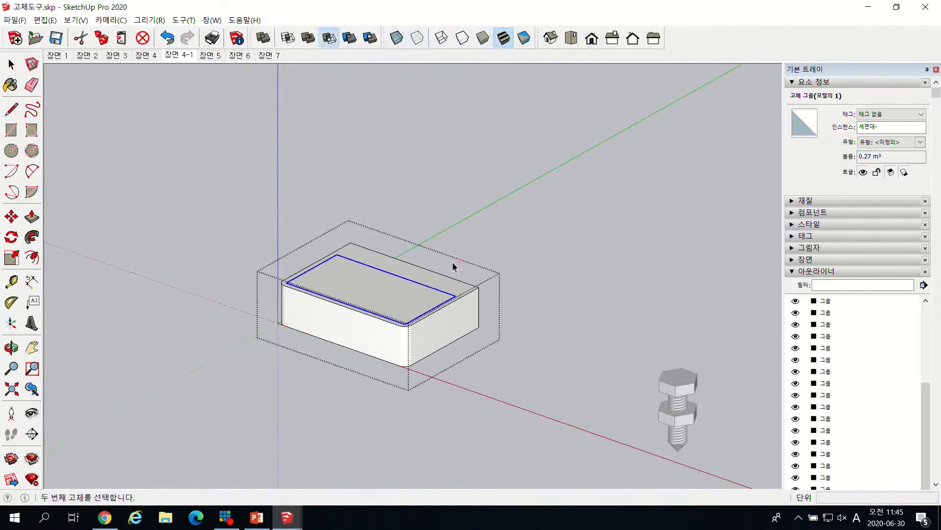
{"action": "left_click", "coordinate": [436, 303]}
{"action": "left_click", "coordinate": [447, 323]}
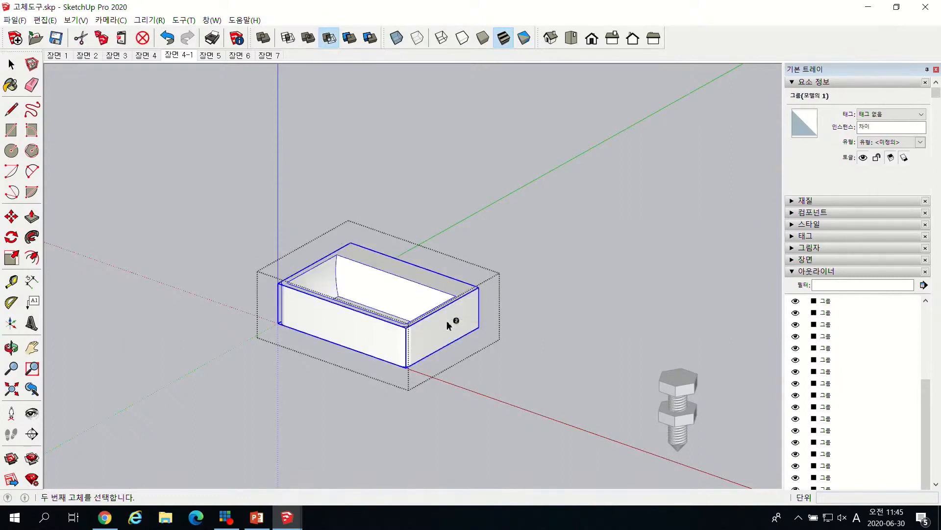
{"action": "key", "text": "ctrl+z"}
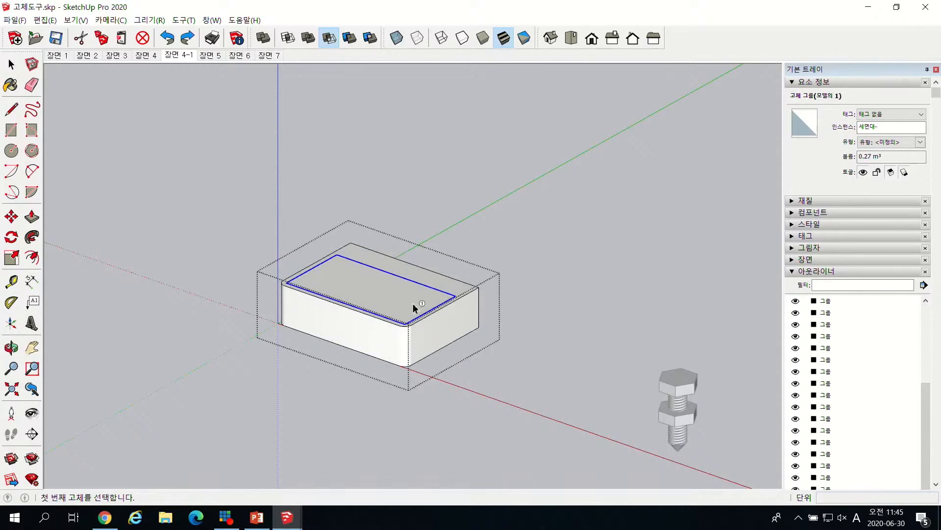
Subtract the basin solid from the block once more, examine the hollowed washbasin from several sides, and undo the operation.
{"action": "left_click", "coordinate": [412, 303]}
{"action": "left_click", "coordinate": [413, 303]}
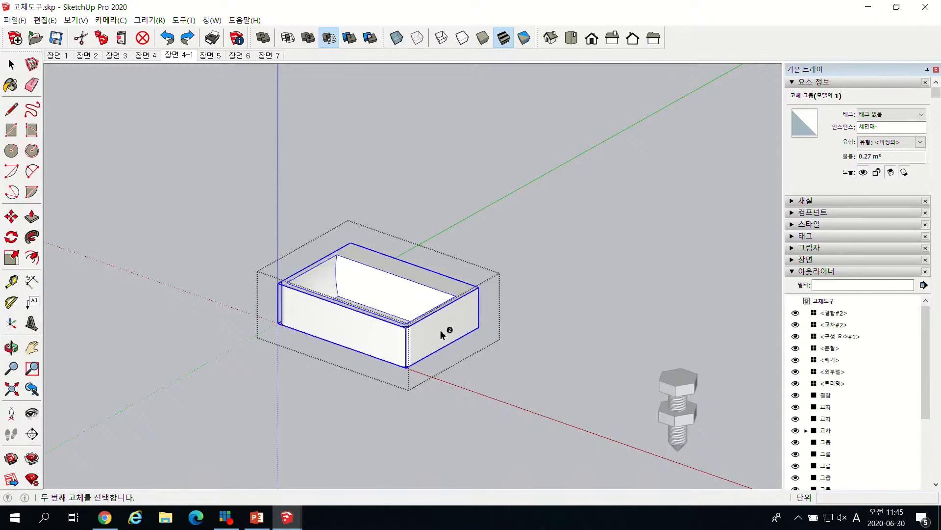
{"action": "middle_click_drag", "start_coordinate": [358, 283], "coordinate": [396, 341]}
{"action": "scroll", "coordinate": [417, 301], "scroll_direction": "up", "scroll_amount": 5}
{"action": "middle_click_drag", "start_coordinate": [425, 292], "coordinate": [569, 272]}
{"action": "middle_click_drag", "start_coordinate": [376, 280], "coordinate": [389, 343]}
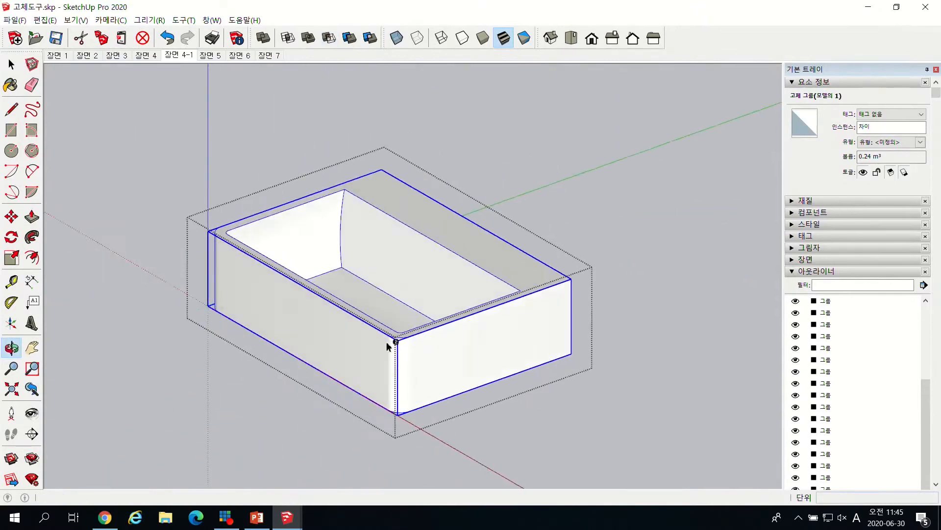
{"action": "key", "text": "ctrl+z"}
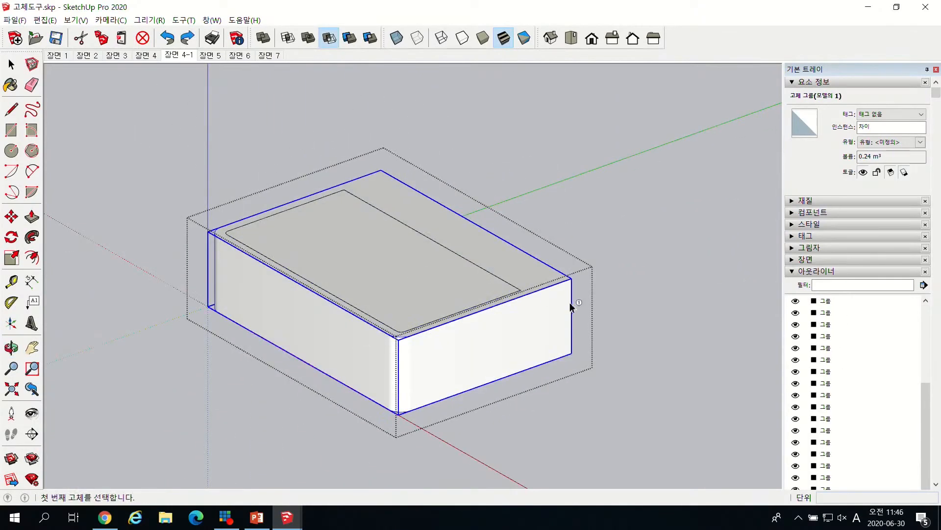
Try Subtract in the reverse order, with the block as the first solid and the basin as the second, and undo it.
{"action": "left_click", "coordinate": [467, 289]}
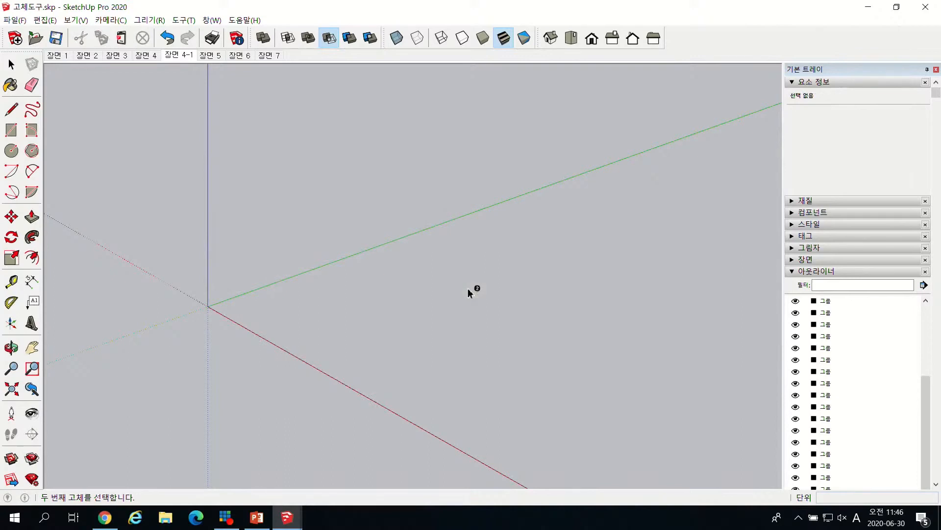
{"action": "scroll", "coordinate": [326, 317], "scroll_direction": "down", "scroll_amount": 5}
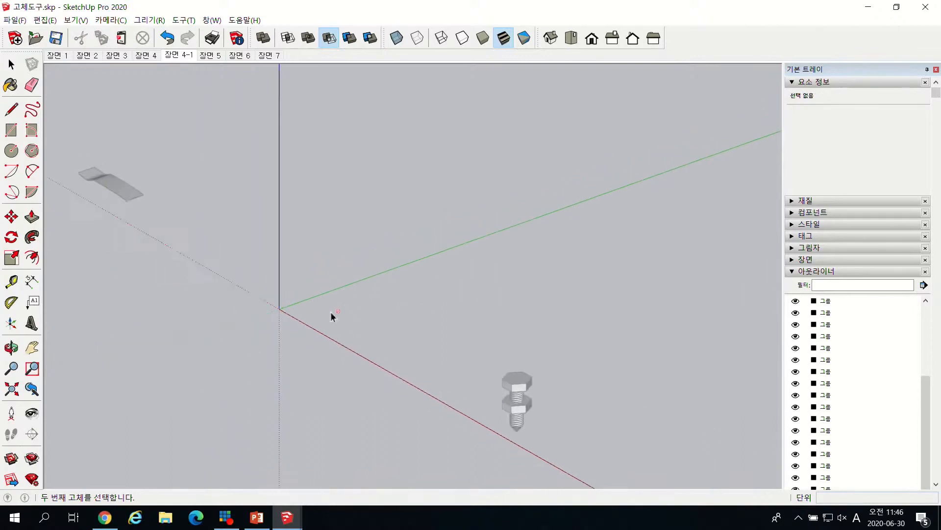
{"action": "scroll", "coordinate": [406, 318], "scroll_direction": "up", "scroll_amount": 3}
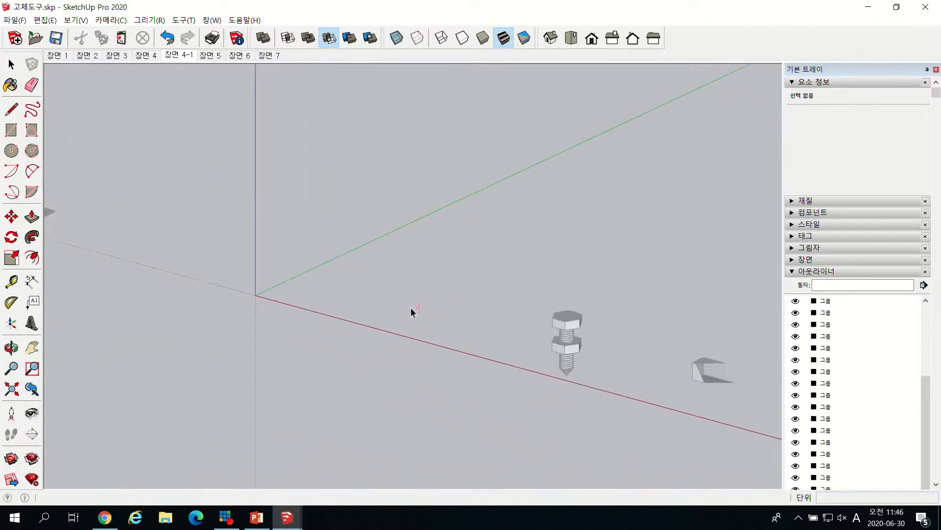
{"action": "key", "text": "ctrl+z"}
{"action": "scroll", "coordinate": [387, 233], "scroll_direction": "down", "scroll_amount": 3}
{"action": "scroll", "coordinate": [495, 301], "scroll_direction": "up", "scroll_amount": 5}
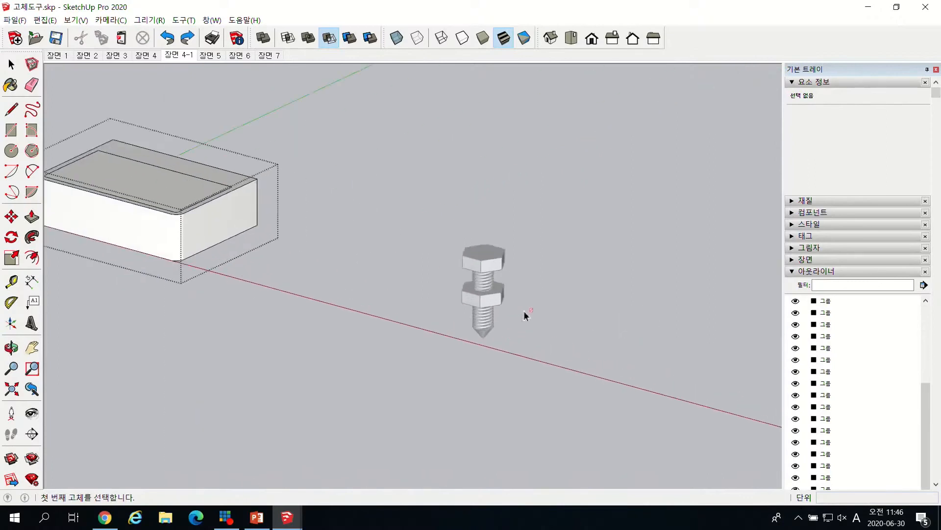
Close the 빼기 group and open the 트리밍 group containing the bolt and nut for editing.
{"action": "key", "text": "space"}
{"action": "scroll", "coordinate": [467, 311], "scroll_direction": "down", "scroll_amount": 3}
{"action": "scroll", "coordinate": [448, 347], "scroll_direction": "up", "scroll_amount": 3}
{"action": "scroll", "coordinate": [490, 254], "scroll_direction": "down", "scroll_amount": 3}
{"action": "scroll", "coordinate": [493, 246], "scroll_direction": "up", "scroll_amount": 3}
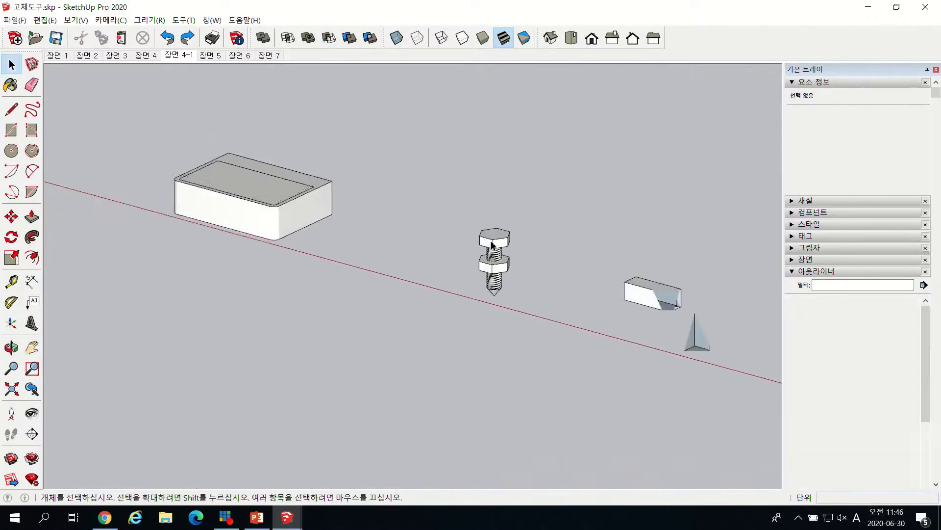
{"action": "key", "text": "ctrl+y"}
{"action": "scroll", "coordinate": [444, 278], "scroll_direction": "down", "scroll_amount": 2}
{"action": "scroll", "coordinate": [470, 245], "scroll_direction": "down", "scroll_amount": 2}
{"action": "scroll", "coordinate": [475, 241], "scroll_direction": "up", "scroll_amount": 3}
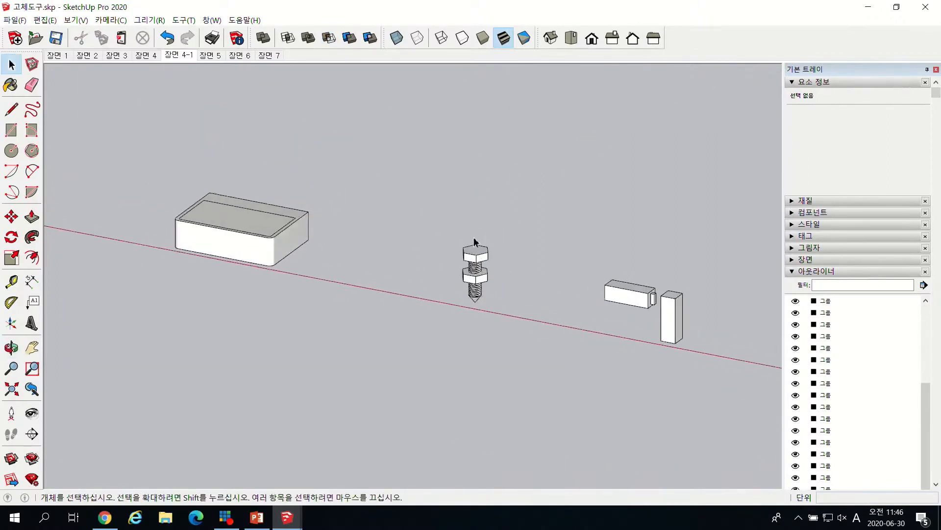
{"action": "left_click", "coordinate": [486, 265]}
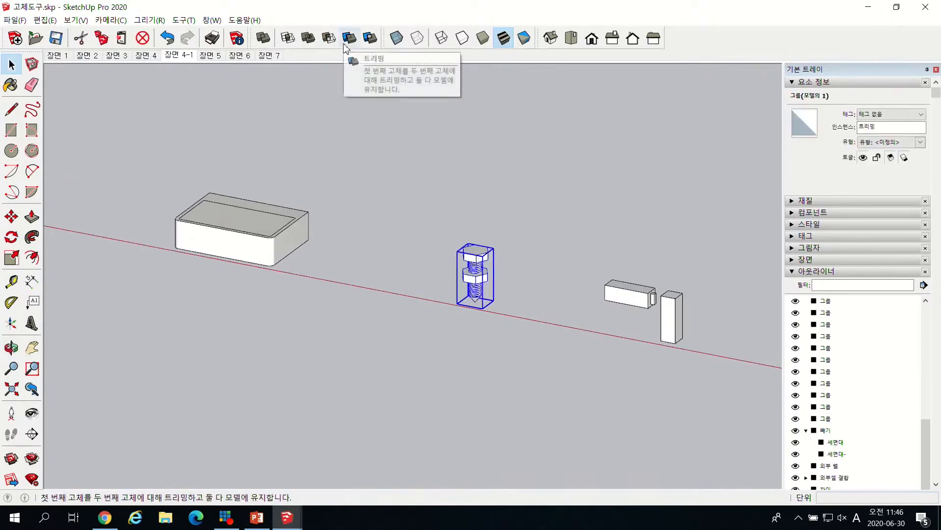
{"action": "scroll", "coordinate": [512, 300], "scroll_direction": "up", "scroll_amount": 5}
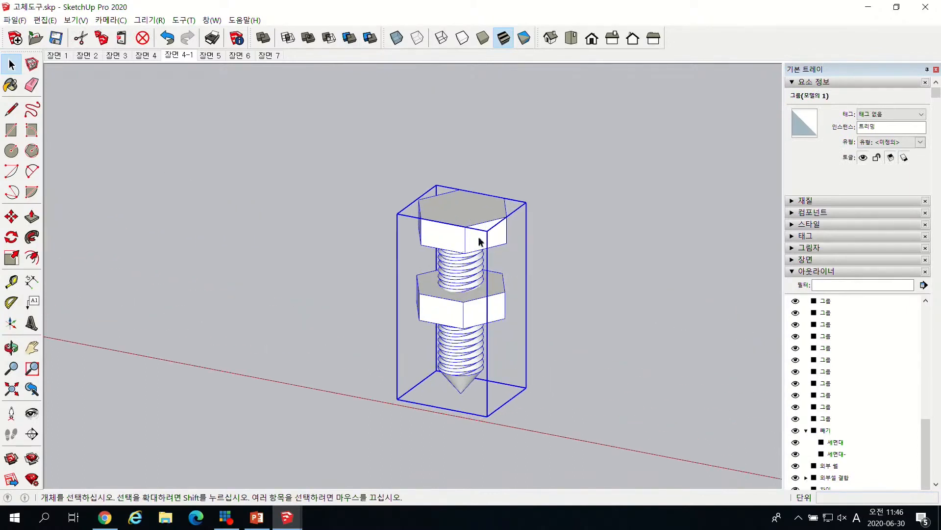
{"action": "double_click", "coordinate": [476, 234]}
Select the bolt and the nut alternately to check their entity information.
{"action": "left_click", "coordinate": [467, 242]}
{"action": "left_click", "coordinate": [455, 308]}
{"action": "left_click", "coordinate": [422, 310]}
{"action": "left_click", "coordinate": [465, 218]}
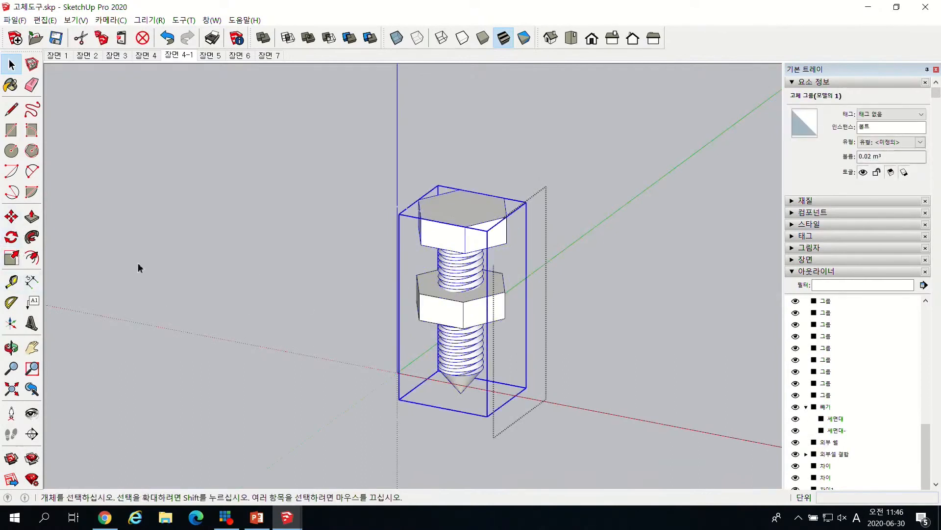
Try moving the nut 너트 away from the bolt to see its untrimmed shape, and undo the move.
{"action": "left_click", "coordinate": [431, 314]}
{"action": "left_click", "coordinate": [11, 216]}
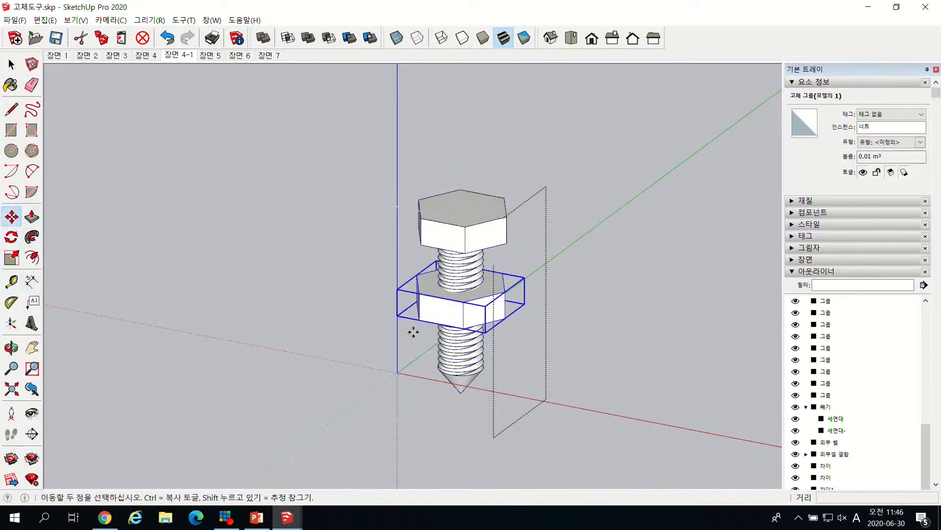
{"action": "left_click", "coordinate": [401, 337]}
{"action": "left_click", "coordinate": [375, 439]}
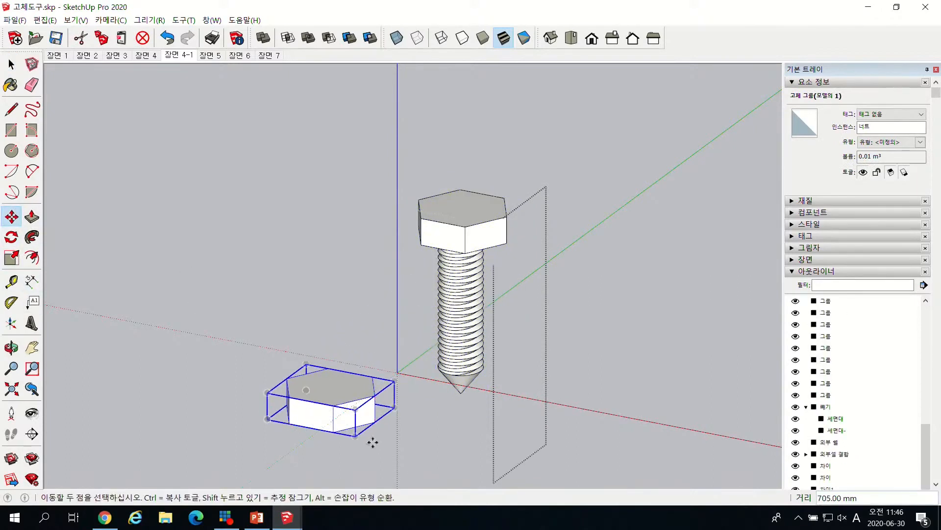
{"action": "left_click", "coordinate": [356, 436]}
{"action": "key", "text": "Escape"}
{"action": "key", "text": "ctrl+z"}
{"action": "scroll", "coordinate": [420, 393], "scroll_direction": "up", "scroll_amount": 3}
{"action": "key", "text": "space"}
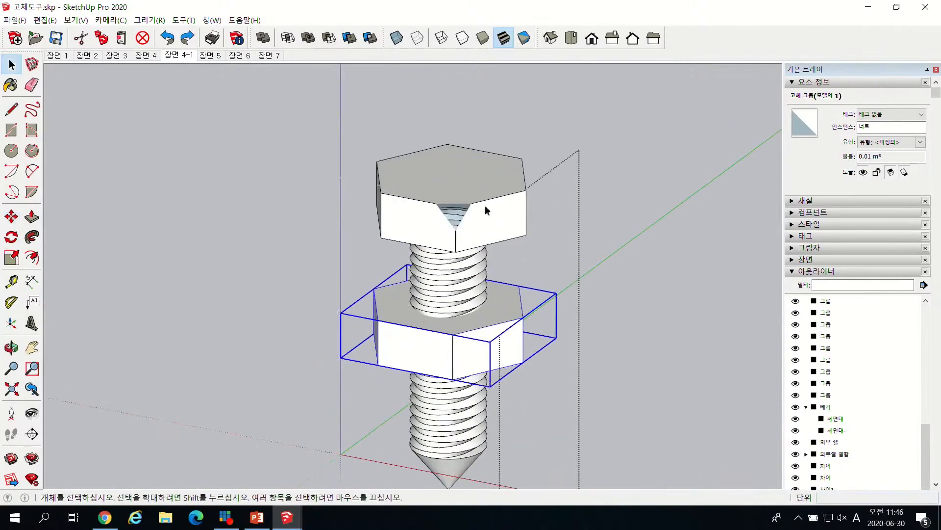
{"action": "scroll", "coordinate": [474, 273], "scroll_direction": "down", "scroll_amount": 5}
{"action": "middle_click_drag", "start_coordinate": [410, 348], "coordinate": [519, 360]}
{"action": "scroll", "coordinate": [459, 304], "scroll_direction": "up", "scroll_amount": 4}
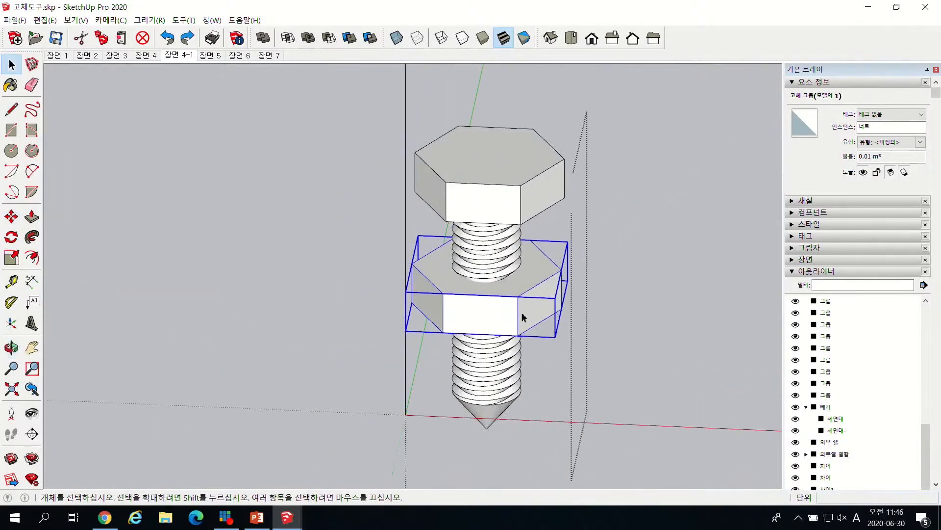
{"action": "scroll", "coordinate": [511, 293], "scroll_direction": "down", "scroll_amount": 4}
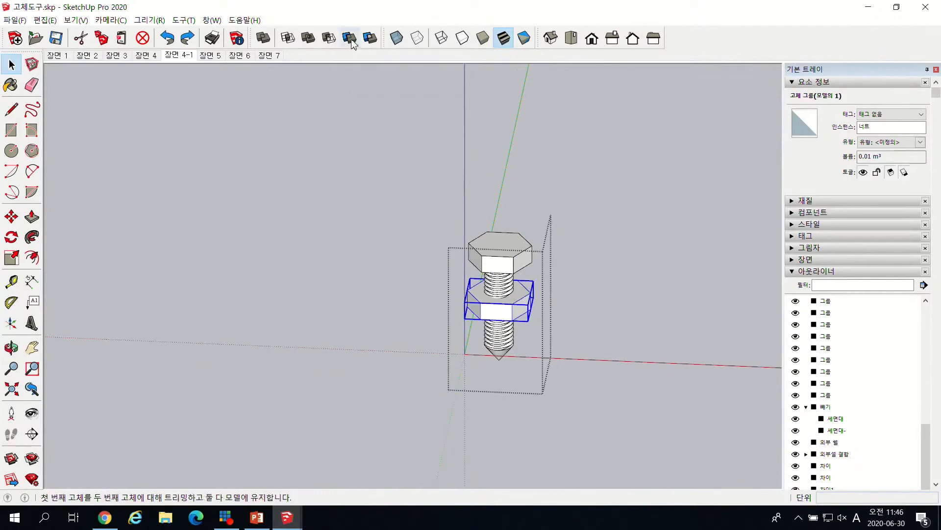
{"action": "left_click", "coordinate": [488, 195]}
{"action": "middle_click_drag", "start_coordinate": [601, 276], "coordinate": [517, 181]}
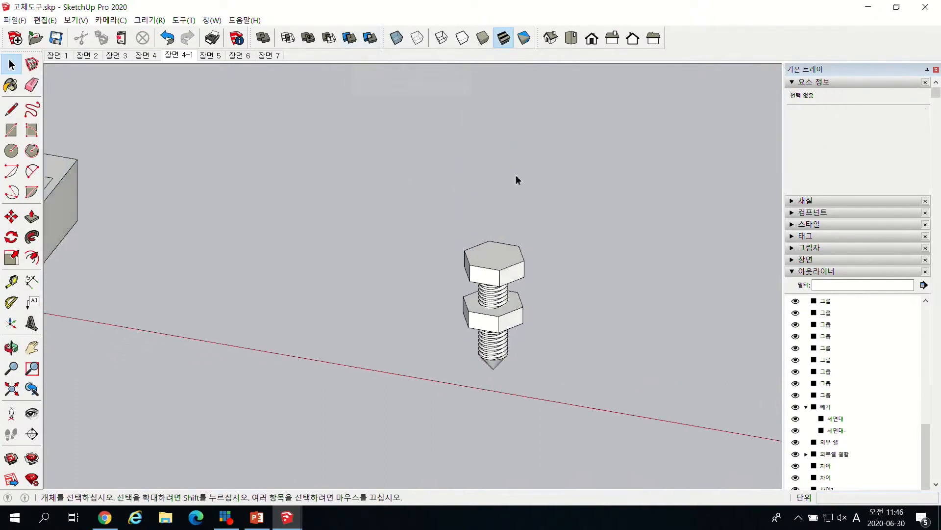
{"action": "left_click", "coordinate": [350, 38]}
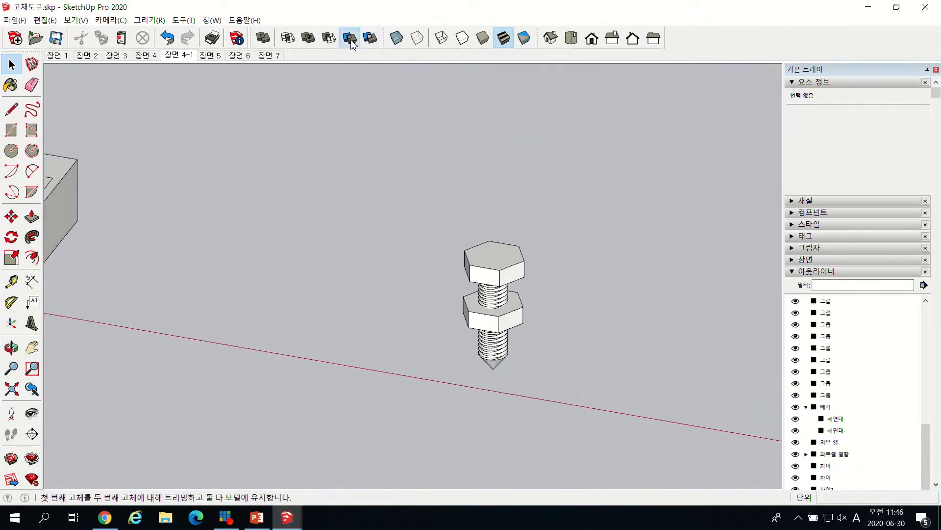
{"action": "key", "text": "space"}
Reopen the 트리밍 group and apply Trim with the bolt 볼트 as the first solid and the nut 너트 as the second.
{"action": "double_click", "coordinate": [511, 270]}
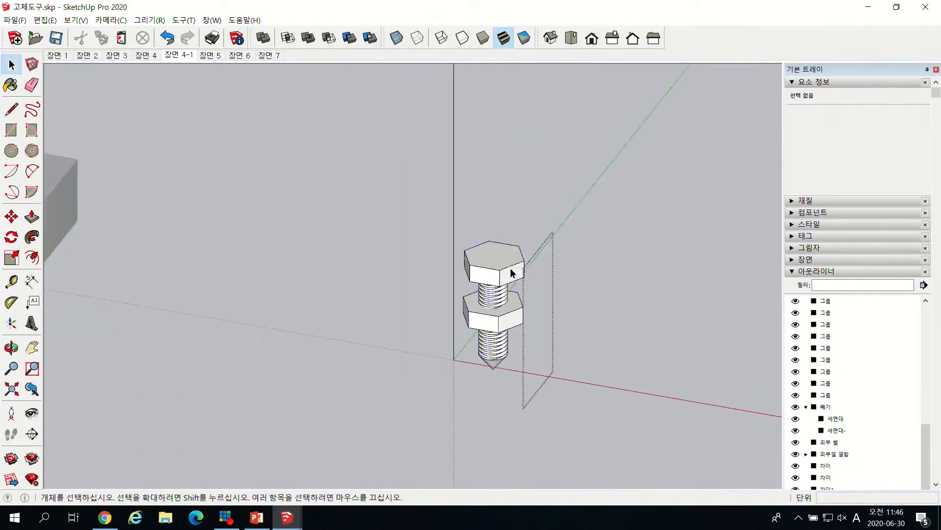
{"action": "left_click", "coordinate": [350, 39]}
{"action": "scroll", "coordinate": [497, 281], "scroll_direction": "up", "scroll_amount": 1}
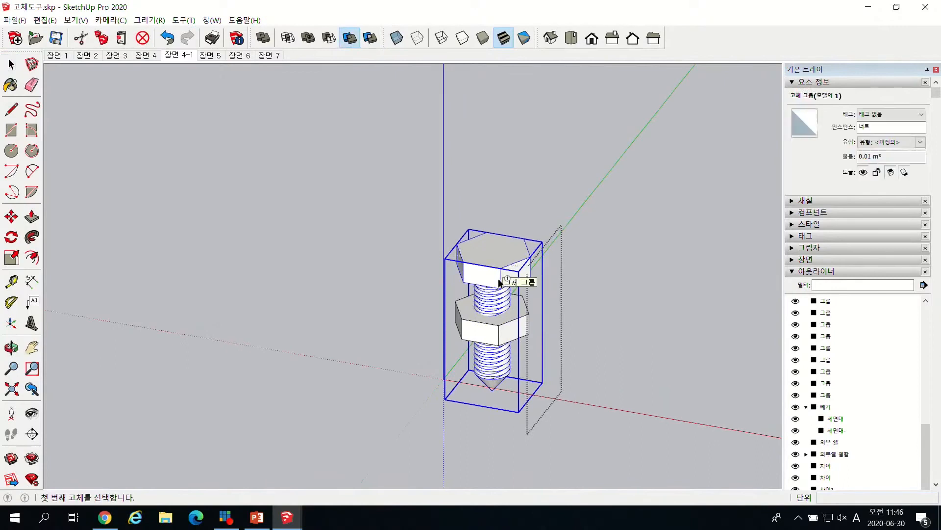
{"action": "left_click", "coordinate": [495, 338]}
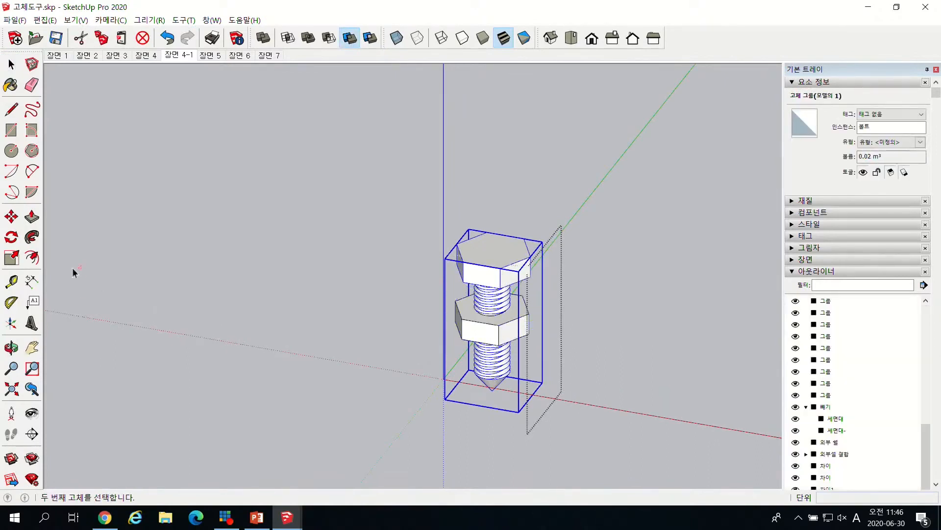
Move the bolt sideways out of the nut and examine the thread cut inside the nut's hole.
{"action": "left_click", "coordinate": [12, 216]}
{"action": "left_click_drag", "start_coordinate": [467, 334], "coordinate": [326, 322]}
{"action": "scroll", "coordinate": [492, 336], "scroll_direction": "up", "scroll_amount": 5}
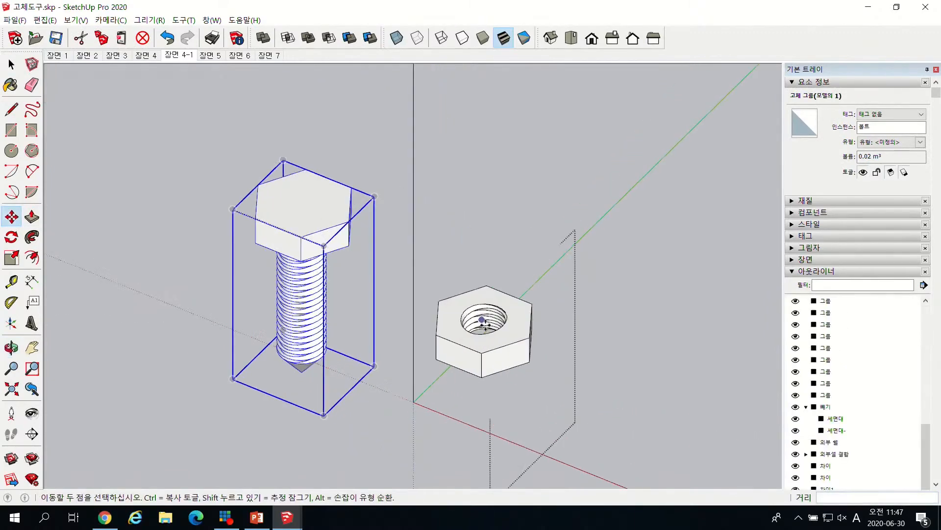
{"action": "scroll", "coordinate": [486, 336], "scroll_direction": "down", "scroll_amount": 1}
{"action": "scroll", "coordinate": [419, 240], "scroll_direction": "up", "scroll_amount": 3}
{"action": "scroll", "coordinate": [419, 240], "scroll_direction": "down", "scroll_amount": 2}
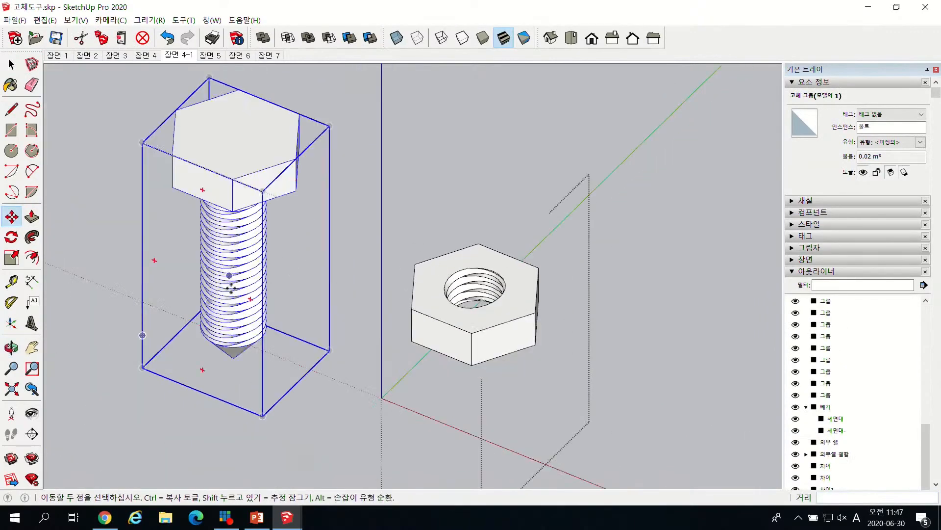
{"action": "scroll", "coordinate": [598, 299], "scroll_direction": "up", "scroll_amount": 4}
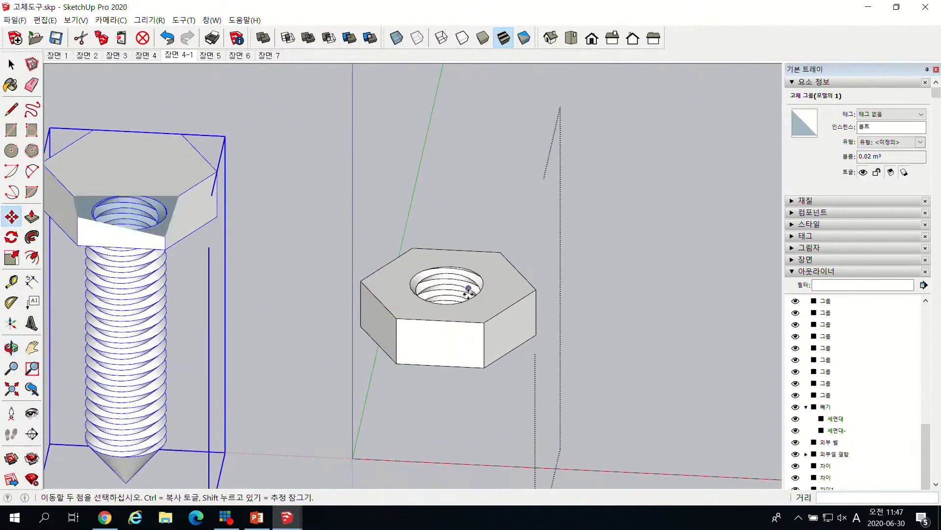
{"action": "scroll", "coordinate": [494, 307], "scroll_direction": "down", "scroll_amount": 6}
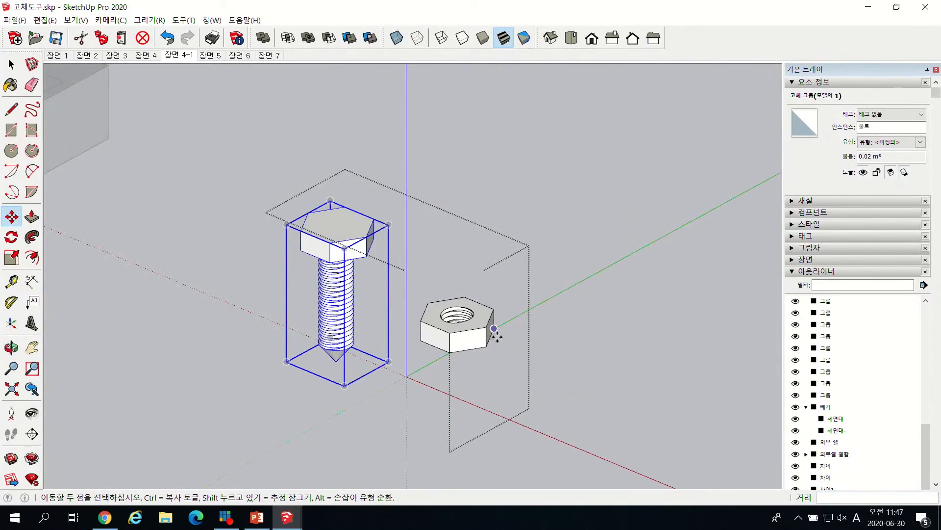
{"action": "scroll", "coordinate": [505, 299], "scroll_direction": "down", "scroll_amount": 2}
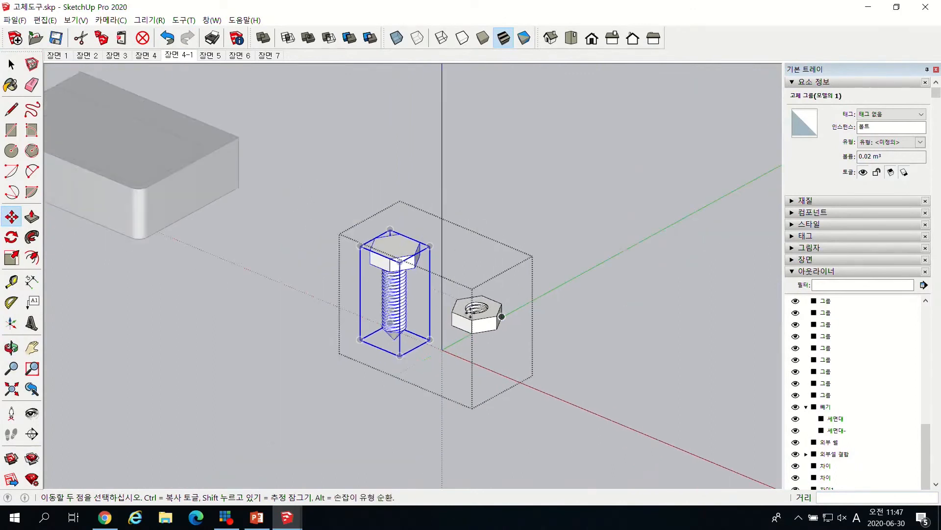
{"action": "scroll", "coordinate": [449, 304], "scroll_direction": "down", "scroll_amount": 3}
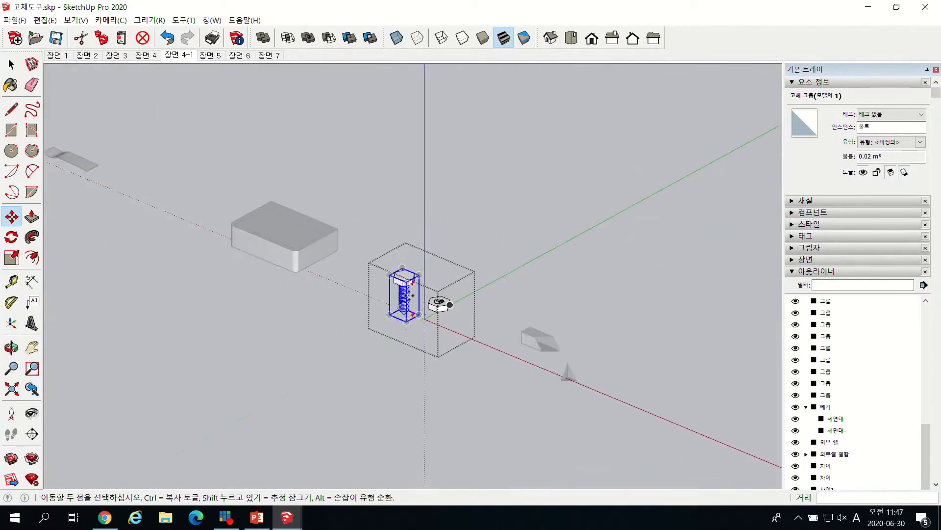
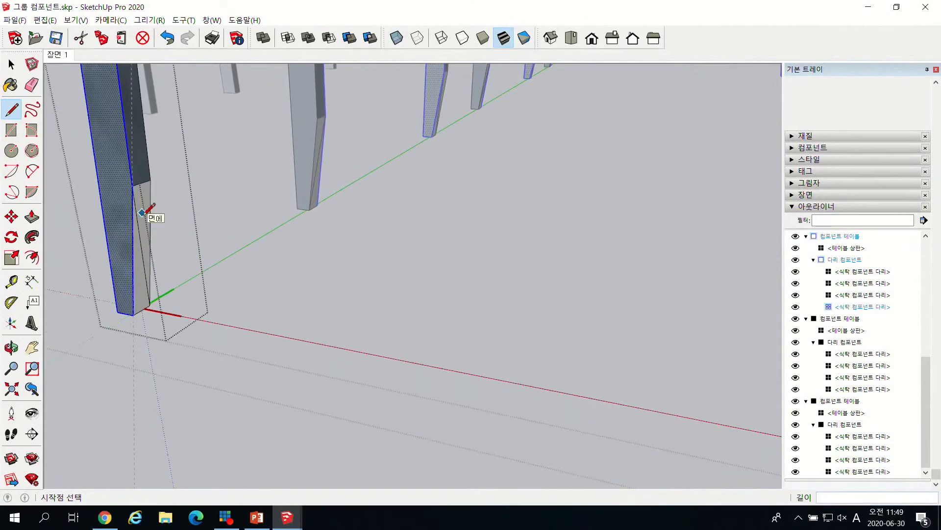
Delete the diagonal edge across the lower tapered side face of the table leg component.
{"action": "key", "text": "space"}
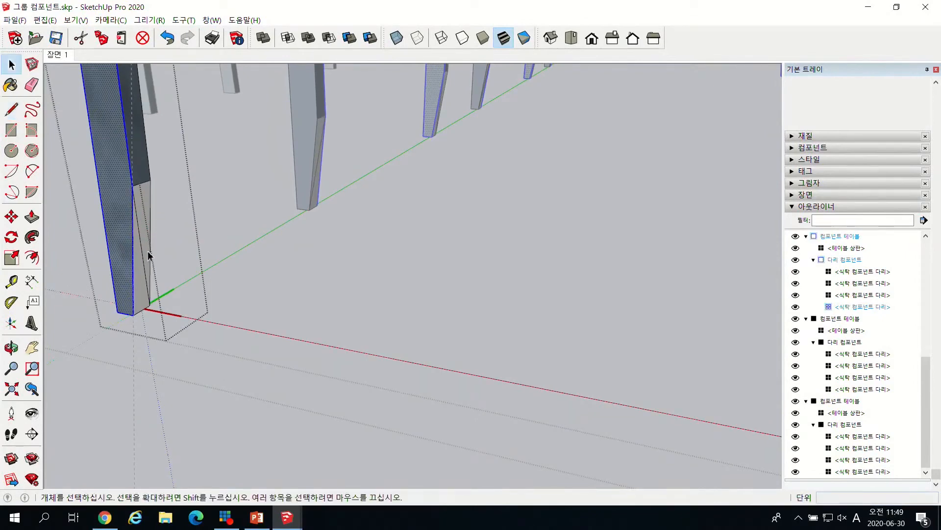
{"action": "left_click", "coordinate": [145, 252]}
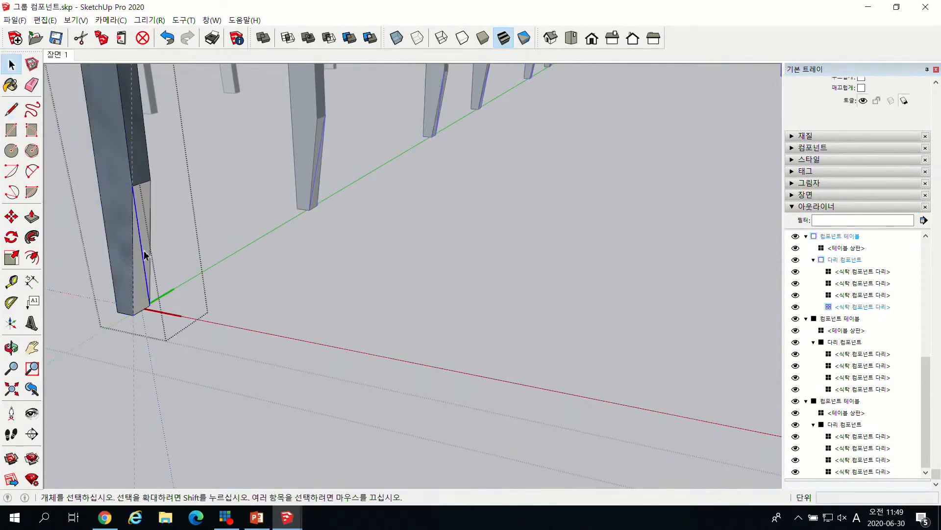
{"action": "key", "text": "Delete"}
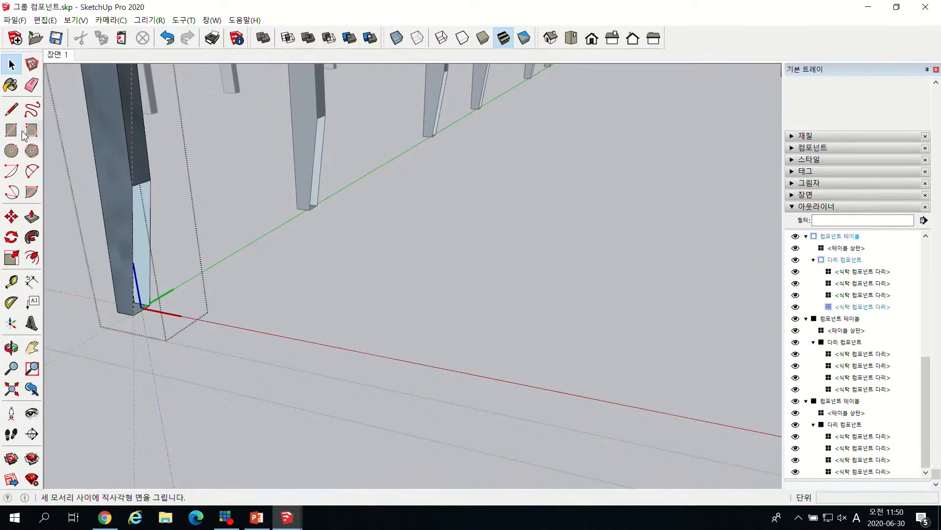
Redraw the diagonal line between opposite corners of the leg's open lower side to rebuild its two faces.
{"action": "left_click", "coordinate": [12, 108]}
{"action": "left_click", "coordinate": [140, 189]}
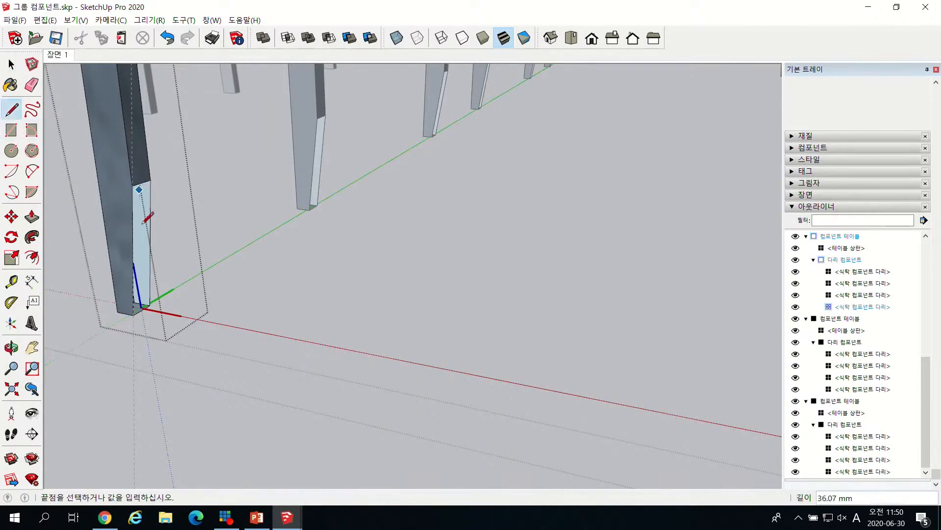
{"action": "key", "text": "Escape"}
{"action": "left_click", "coordinate": [133, 185]}
{"action": "left_click", "coordinate": [150, 303]}
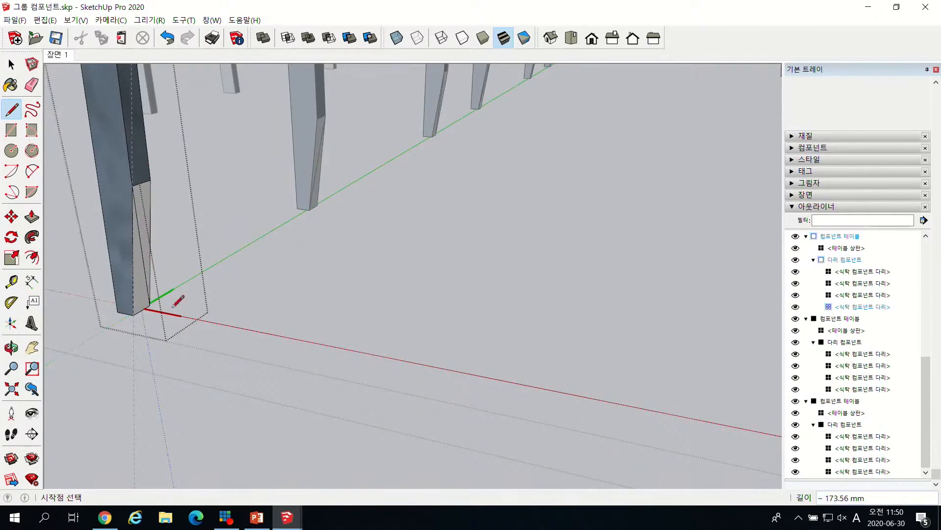
Soften the diagonal edge on the leg's lower side with the Eraser, keeping the faces.
{"action": "scroll", "coordinate": [154, 241], "scroll_direction": "up", "scroll_amount": 1}
{"action": "key", "text": "e"}
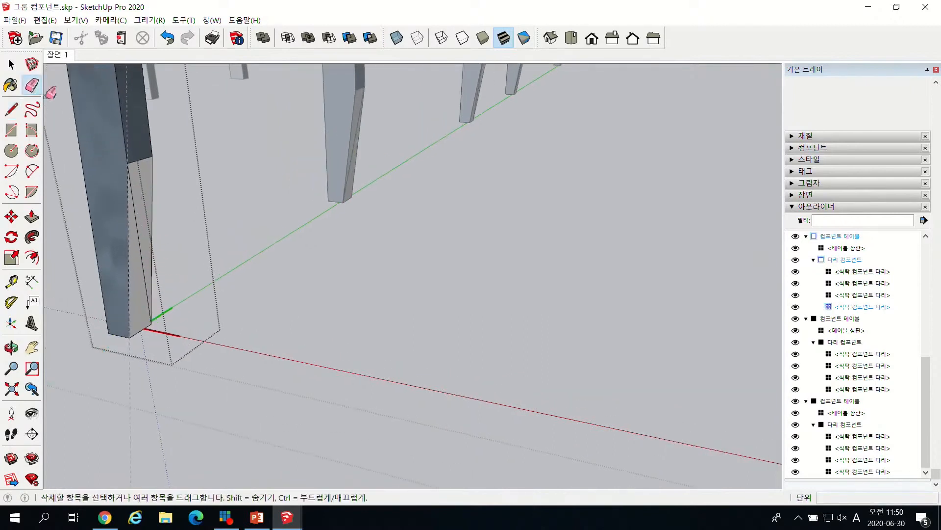
{"action": "left_click", "coordinate": [142, 264]}
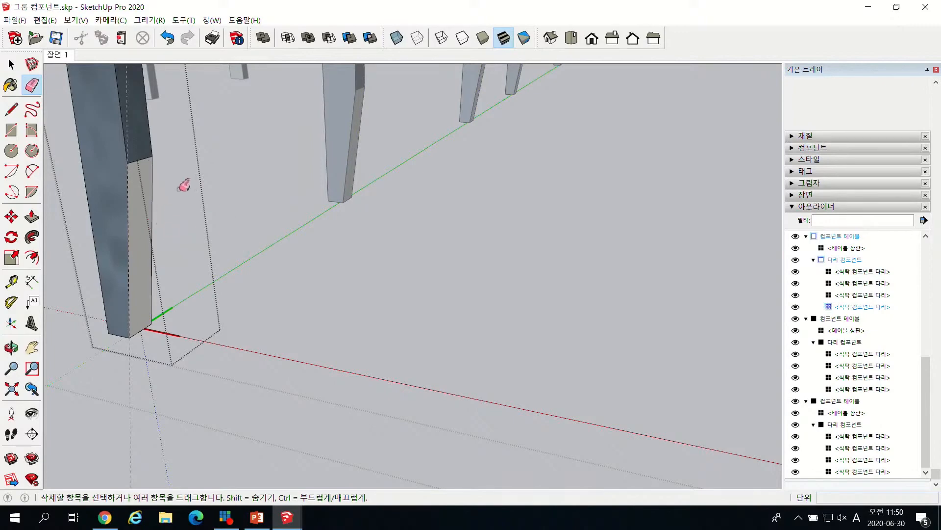
{"action": "key", "text": "space"}
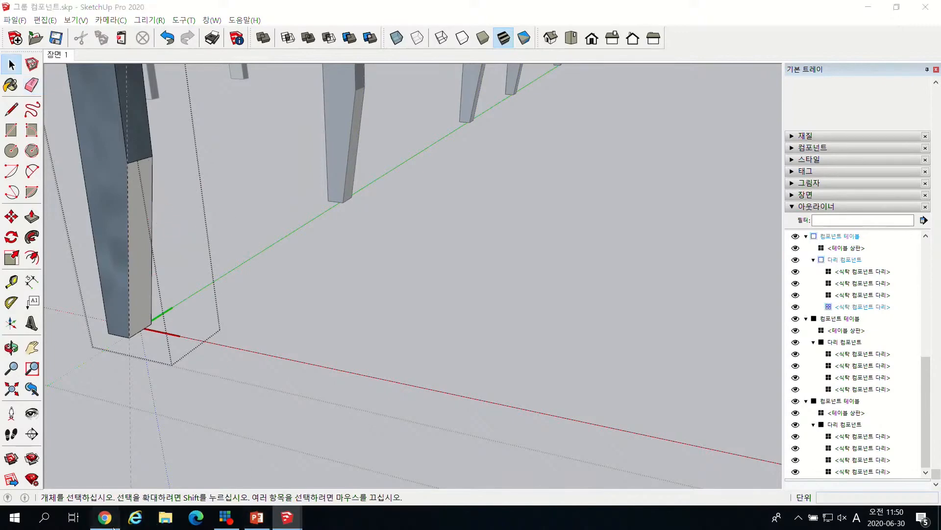
Switch to Chrome and look through the webinar page.
{"action": "left_click", "coordinate": [104, 517]}
{"action": "scroll", "coordinate": [546, 324], "scroll_direction": "up", "scroll_amount": 1}
{"action": "scroll", "coordinate": [540, 316], "scroll_direction": "down", "scroll_amount": 3}
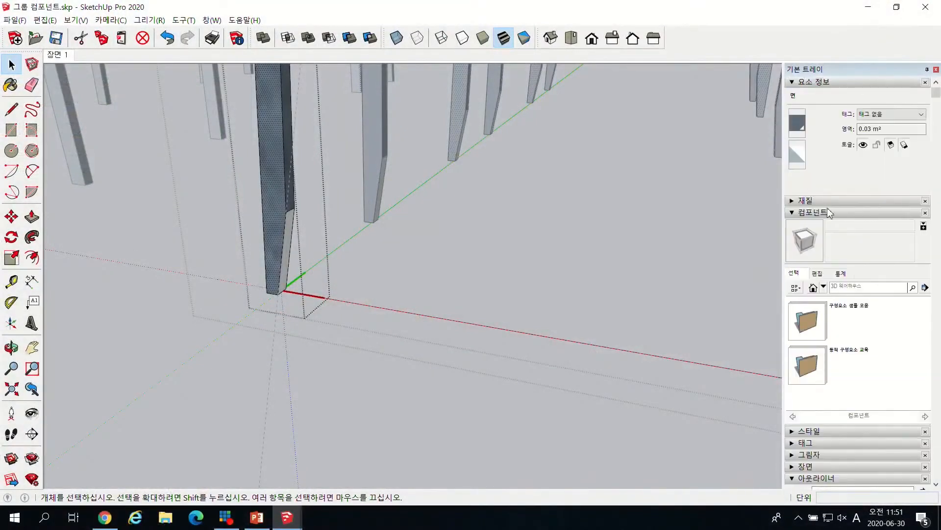
List the components used in the model and open the properties of the 테이블 상판 component.
{"action": "left_click", "coordinate": [823, 289]}
{"action": "left_click", "coordinate": [814, 326]}
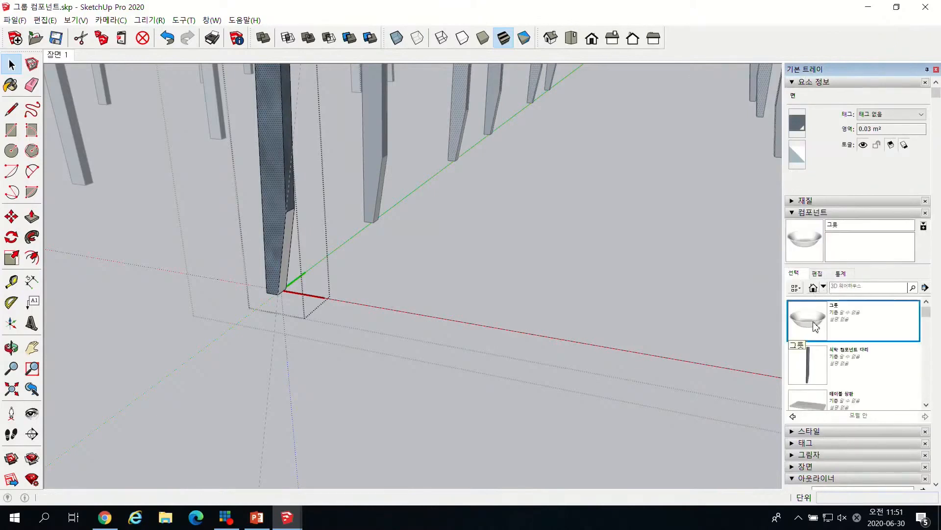
{"action": "scroll", "coordinate": [814, 326], "scroll_direction": "down", "scroll_amount": 3}
{"action": "left_click", "coordinate": [813, 310]}
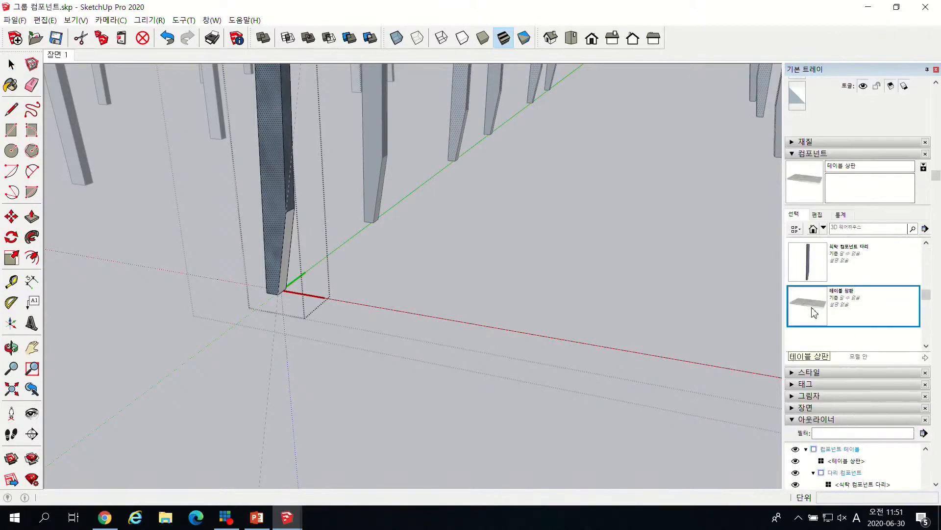
{"action": "right_click", "coordinate": [811, 308]}
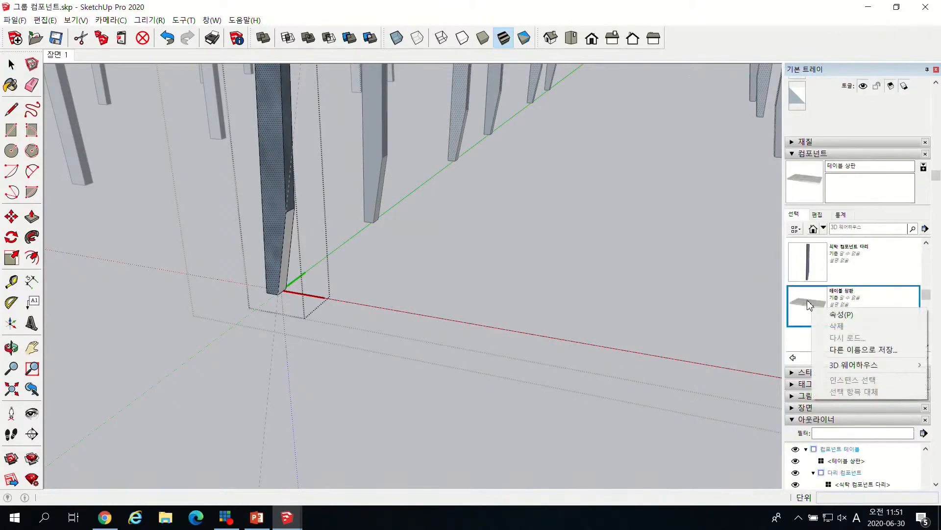
{"action": "left_click", "coordinate": [867, 315]}
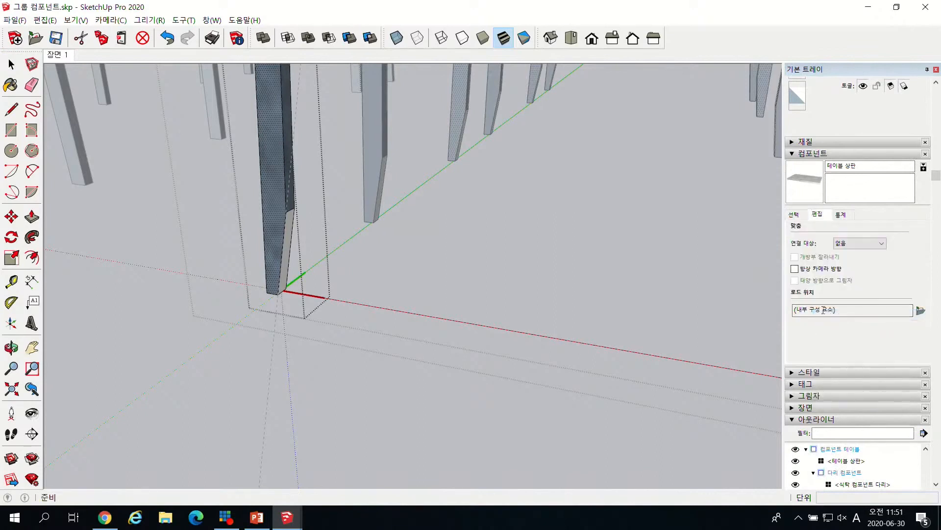
Try to insert the 식탁 컴포넌트 다리 component from the in-model list, and return to the component's edit properties.
{"action": "left_click", "coordinate": [794, 215]}
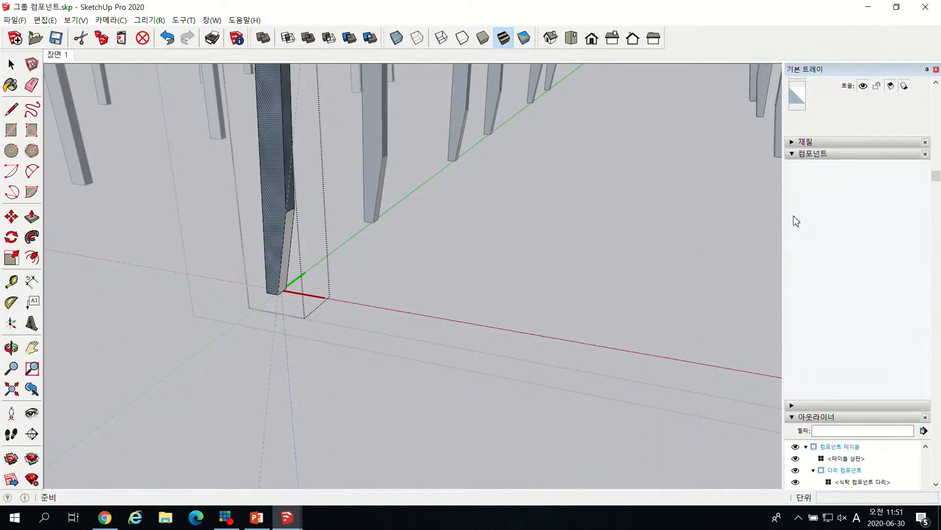
{"action": "left_click", "coordinate": [815, 259]}
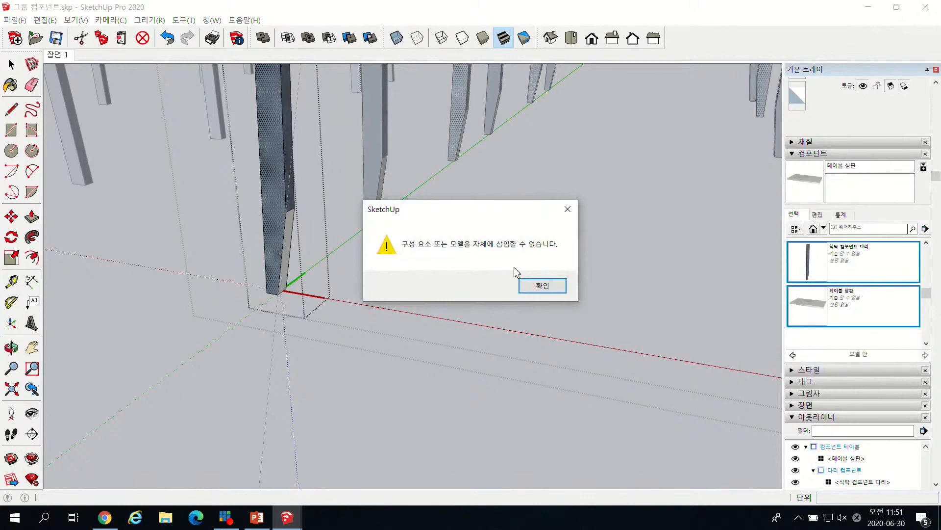
{"action": "left_click", "coordinate": [538, 285]}
{"action": "left_click", "coordinate": [818, 216]}
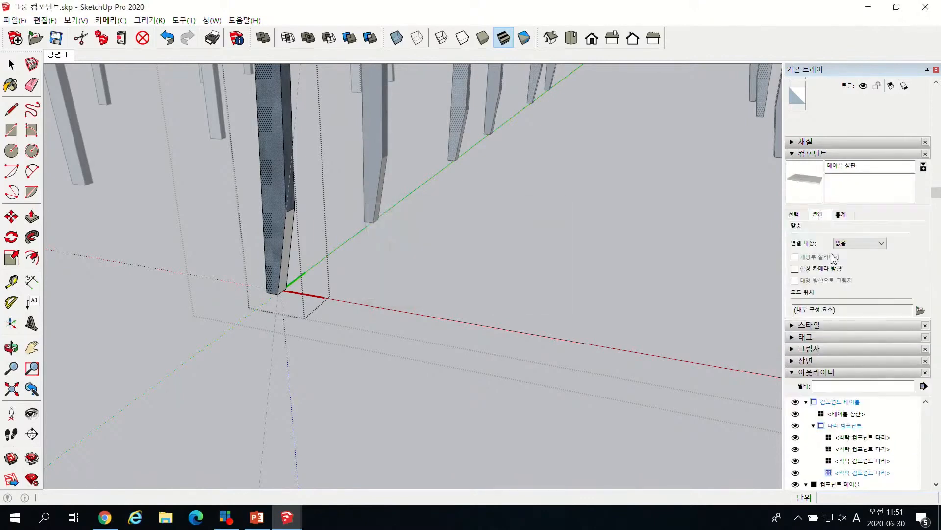
Leave the leg component and the 다리 컴포넌트 group, returning to the 컴포넌트 테이블 editing level.
{"action": "scroll", "coordinate": [893, 251], "scroll_direction": "down", "scroll_amount": 3}
{"action": "scroll", "coordinate": [655, 270], "scroll_direction": "down", "scroll_amount": 6}
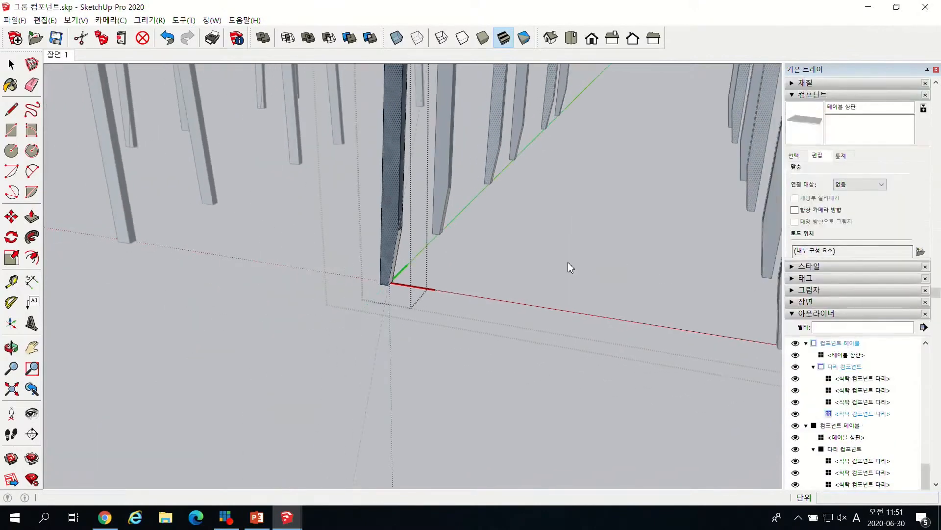
{"action": "scroll", "coordinate": [520, 306], "scroll_direction": "down", "scroll_amount": 4}
{"action": "middle_click_drag", "start_coordinate": [463, 243], "coordinate": [541, 253]}
{"action": "scroll", "coordinate": [540, 253], "scroll_direction": "down", "scroll_amount": 3}
{"action": "left_click", "coordinate": [434, 327]}
{"action": "left_click", "coordinate": [433, 327]}
{"action": "scroll", "coordinate": [422, 279], "scroll_direction": "down", "scroll_amount": 3}
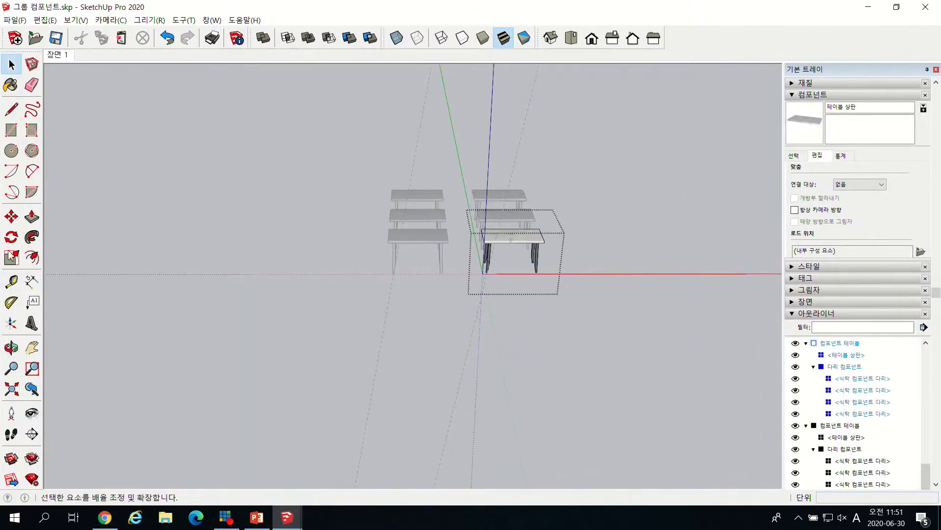
{"action": "left_click", "coordinate": [12, 220]}
{"action": "scroll", "coordinate": [290, 353], "scroll_direction": "down", "scroll_amount": 2}
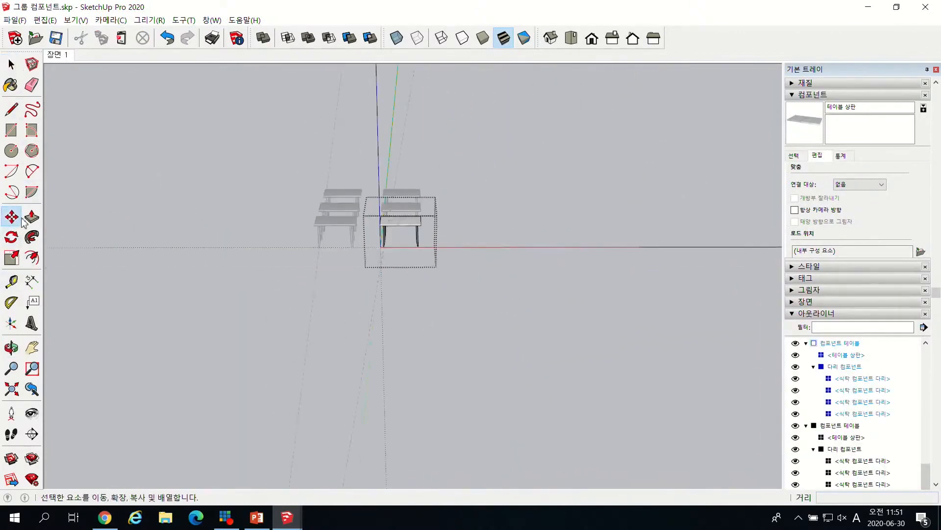
Check the Q&A slide in PowerPoint and switch to the 아웃라이너 관리.skp model in SketchUp.
{"action": "left_click", "coordinate": [263, 526]}
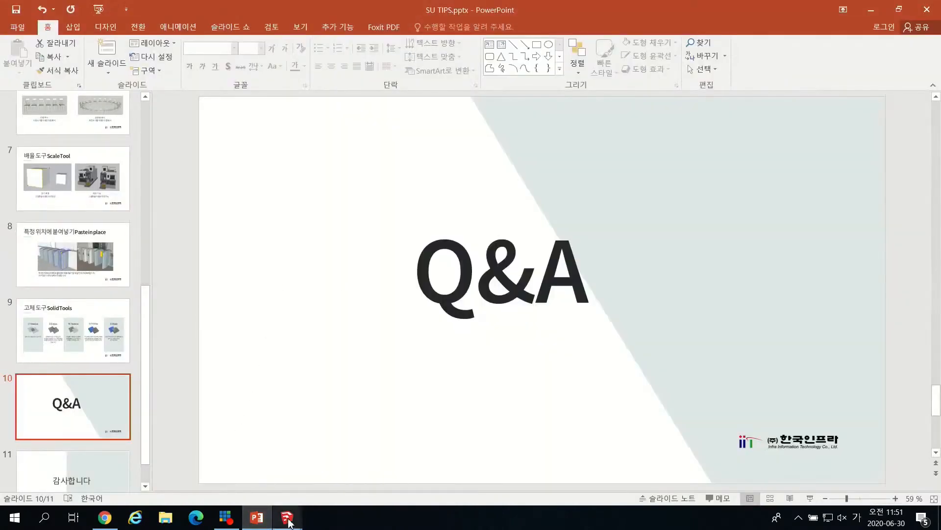
{"action": "mouse_move", "coordinate": [289, 522]}
{"action": "left_click", "coordinate": [81, 469]}
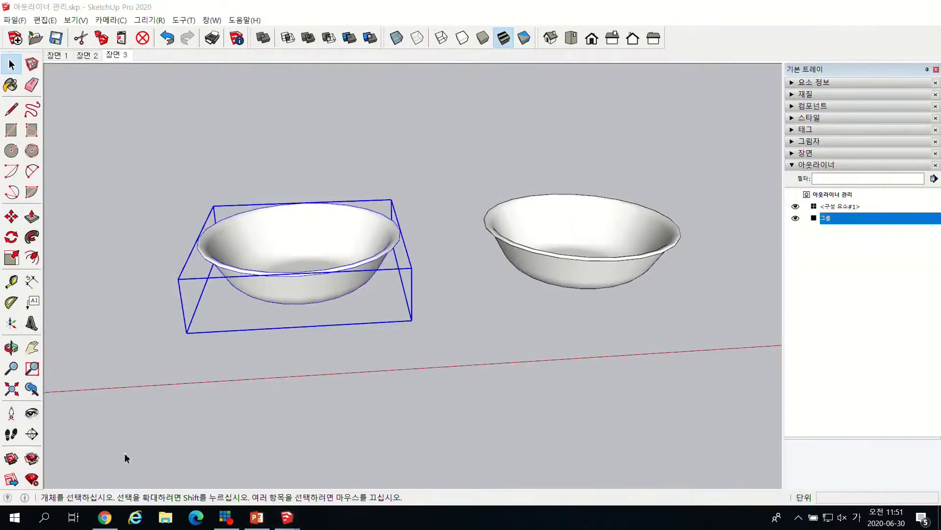
{"action": "scroll", "coordinate": [500, 309], "scroll_direction": "down", "scroll_amount": 3}
{"action": "scroll", "coordinate": [511, 275], "scroll_direction": "up", "scroll_amount": 3}
Explode the second bowl, component 구성 요소#1, into loose geometry.
{"action": "left_click", "coordinate": [518, 301]}
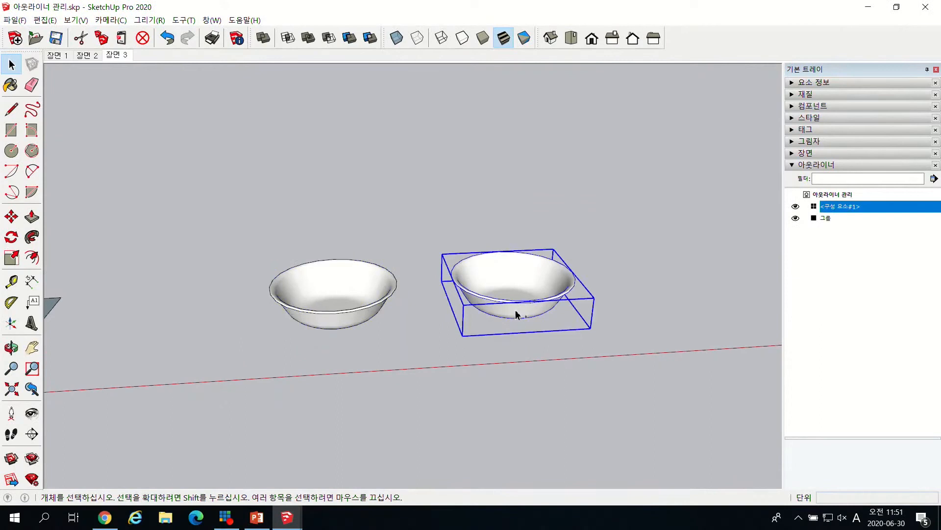
{"action": "right_click", "coordinate": [516, 306]}
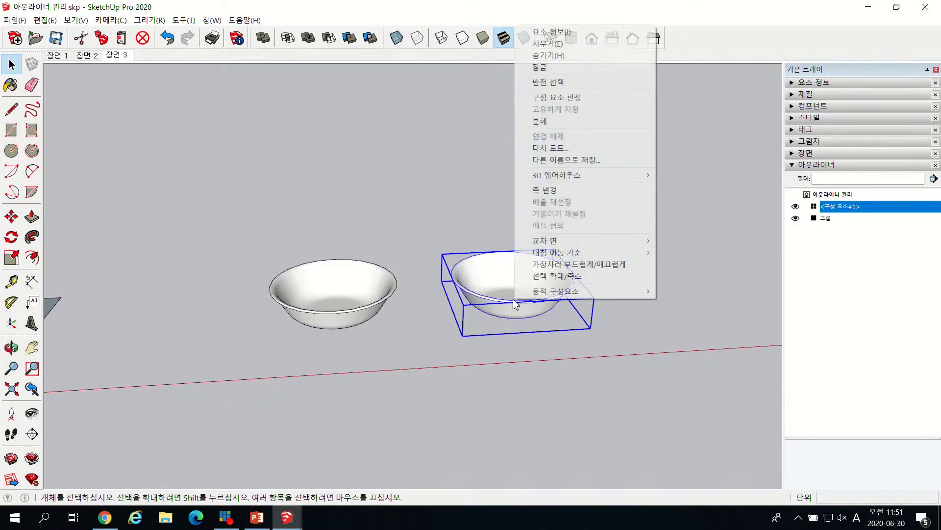
{"action": "left_click", "coordinate": [547, 122]}
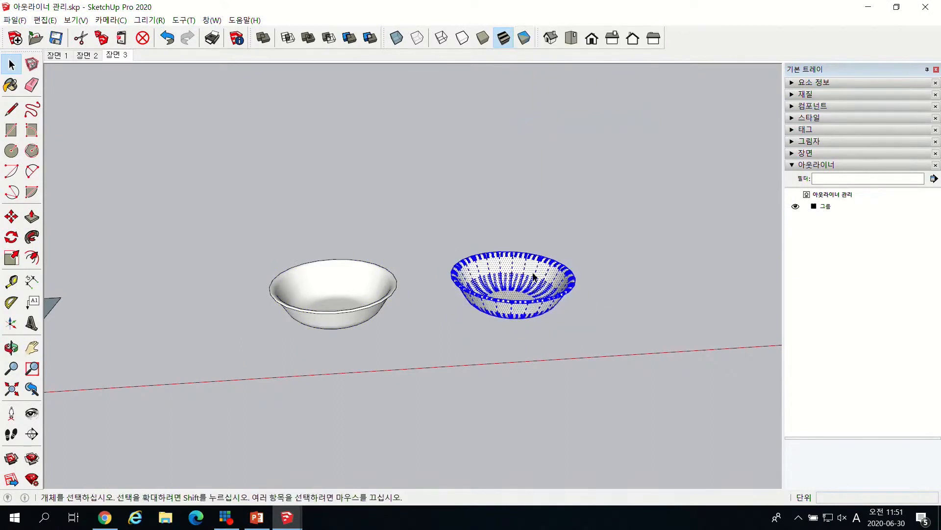
Examine the Make Component settings for the exploded bowl, cancel without creating one, and clear the selection.
{"action": "right_click", "coordinate": [528, 291]}
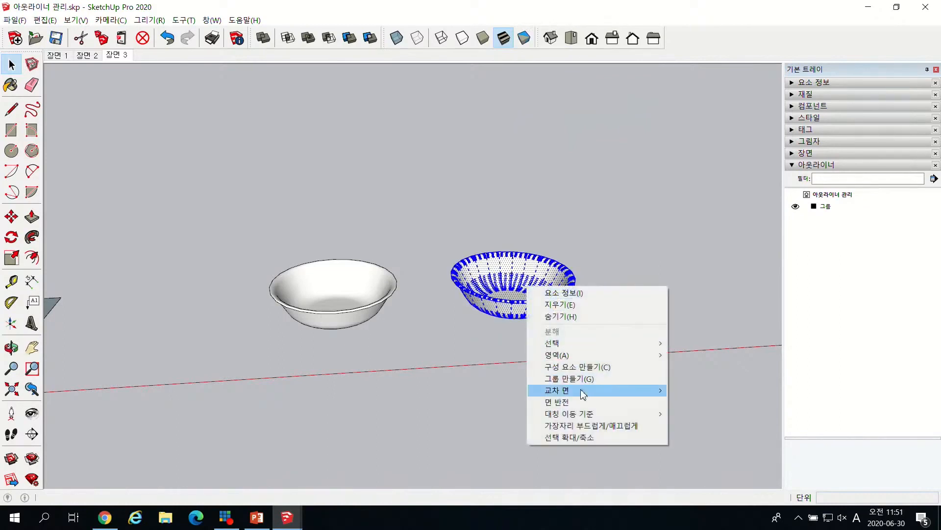
{"action": "left_click", "coordinate": [595, 367]}
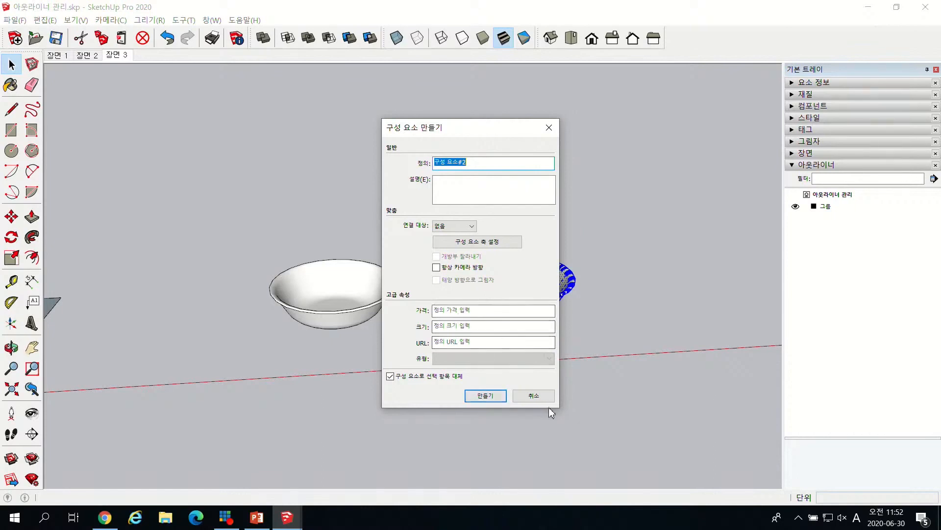
{"action": "left_click", "coordinate": [539, 395]}
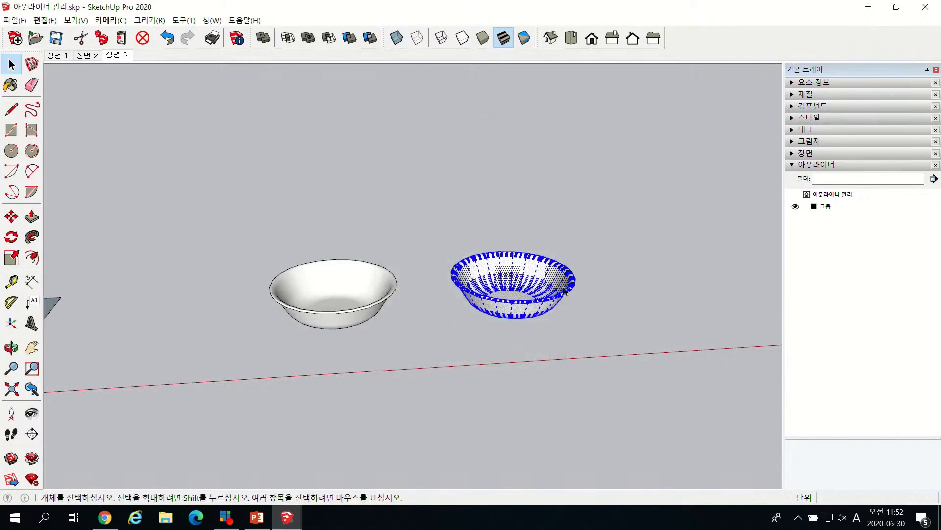
{"action": "left_click", "coordinate": [634, 278]}
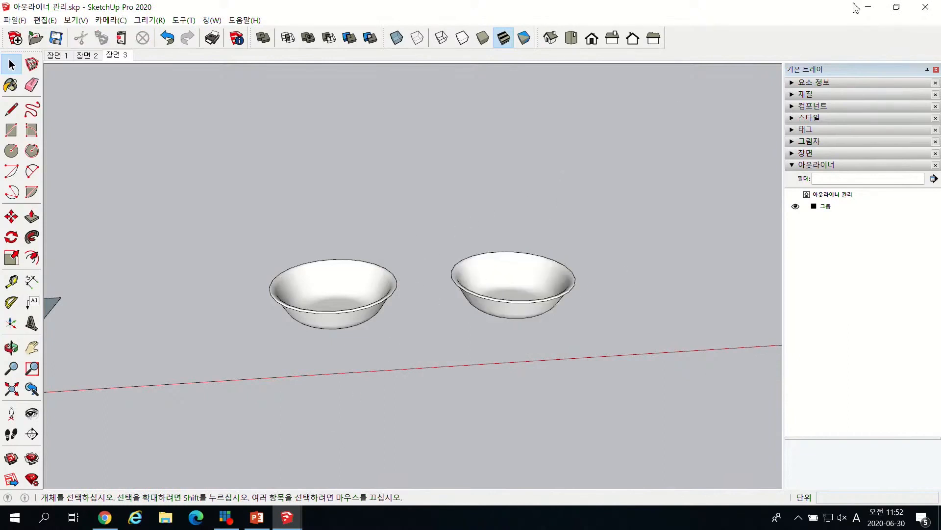
Minimise SketchUp and read the viewers' questions on the talkit.tv webinar page in Chrome.
{"action": "left_click", "coordinate": [868, 7]}
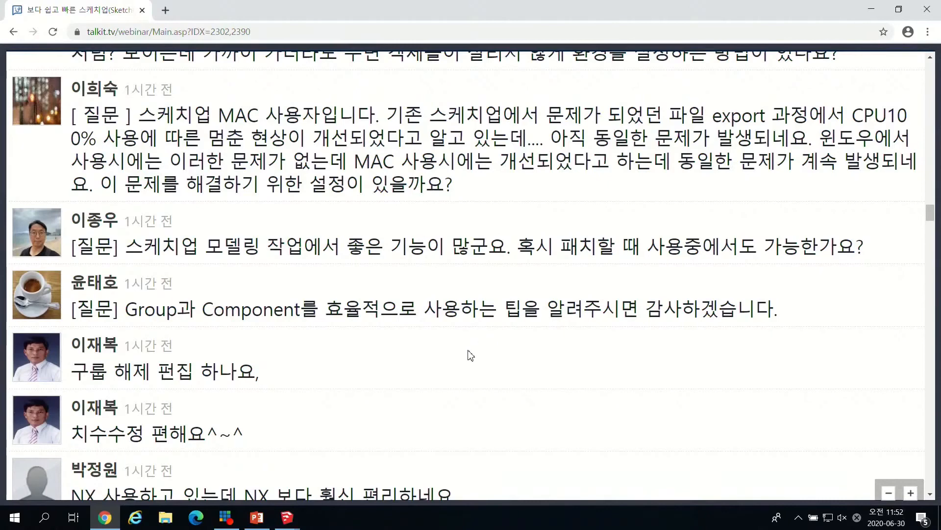
{"action": "scroll", "coordinate": [542, 327], "scroll_direction": "up", "scroll_amount": 2}
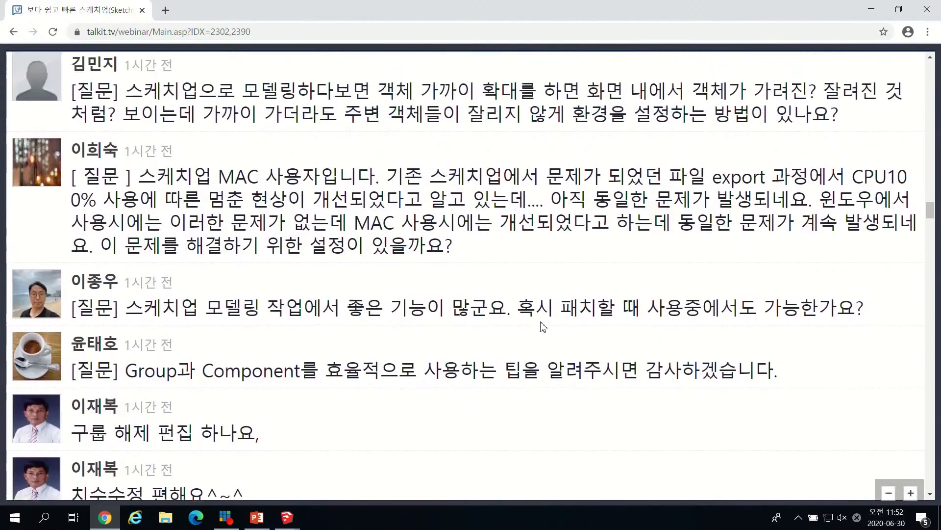
{"action": "scroll", "coordinate": [571, 340], "scroll_direction": "down", "scroll_amount": 1}
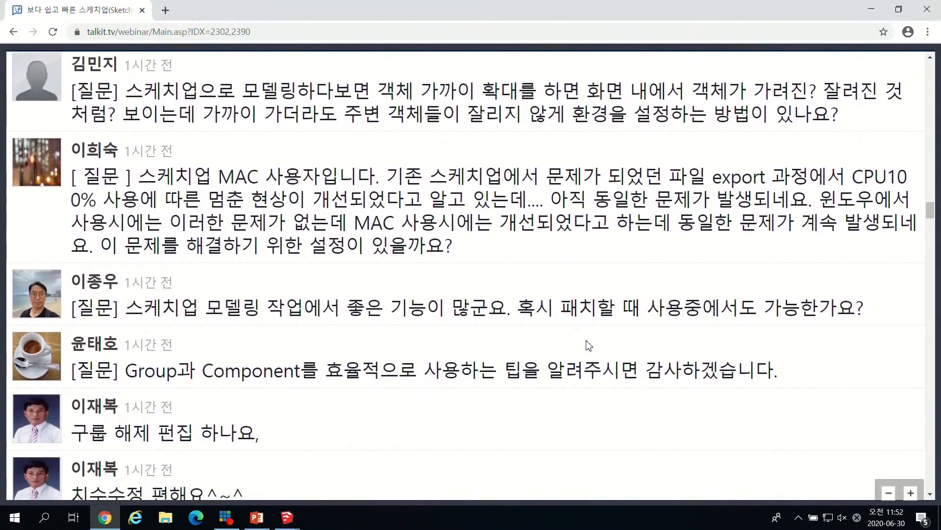